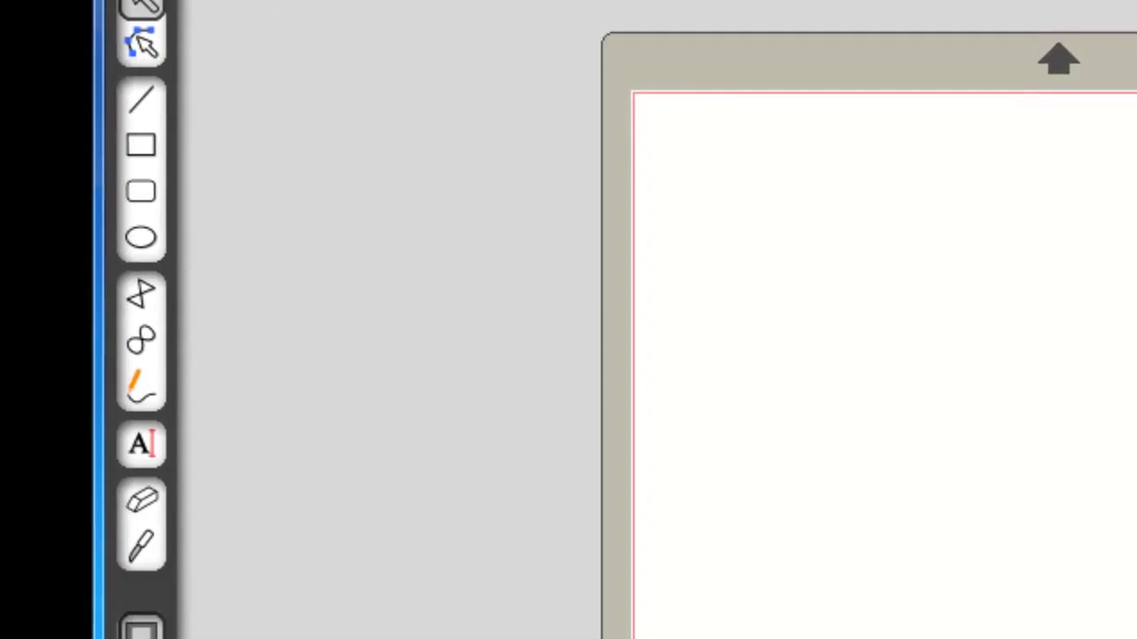
# Open the program preferences and review the Geral, Padrões and Mostrar settings
pyautogui.click(185, 75)
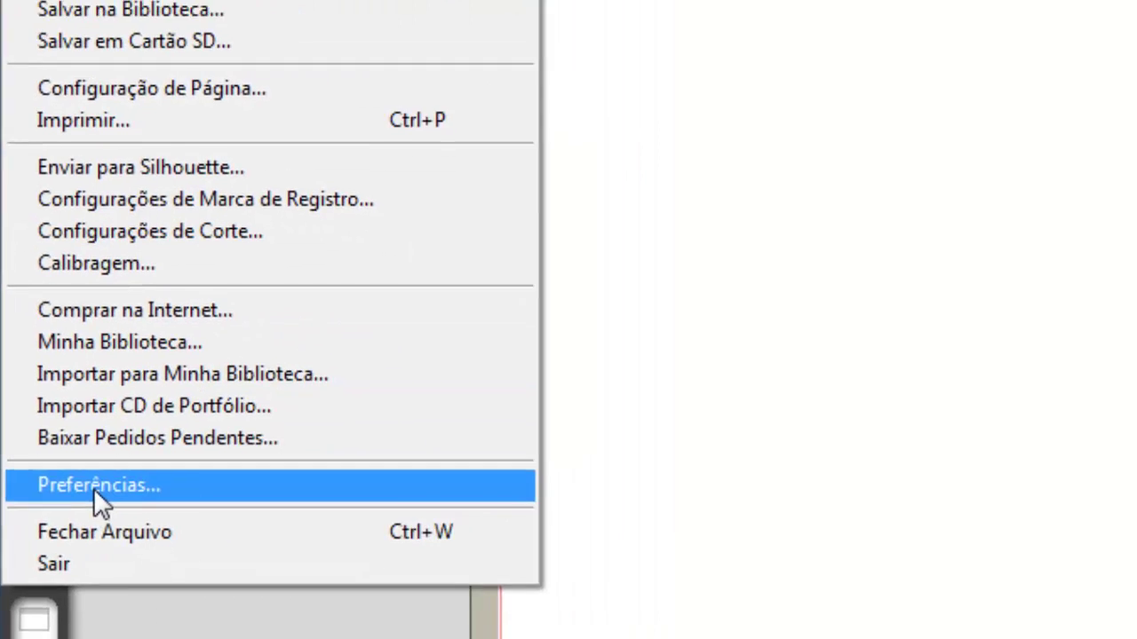
pyautogui.click(168, 485)
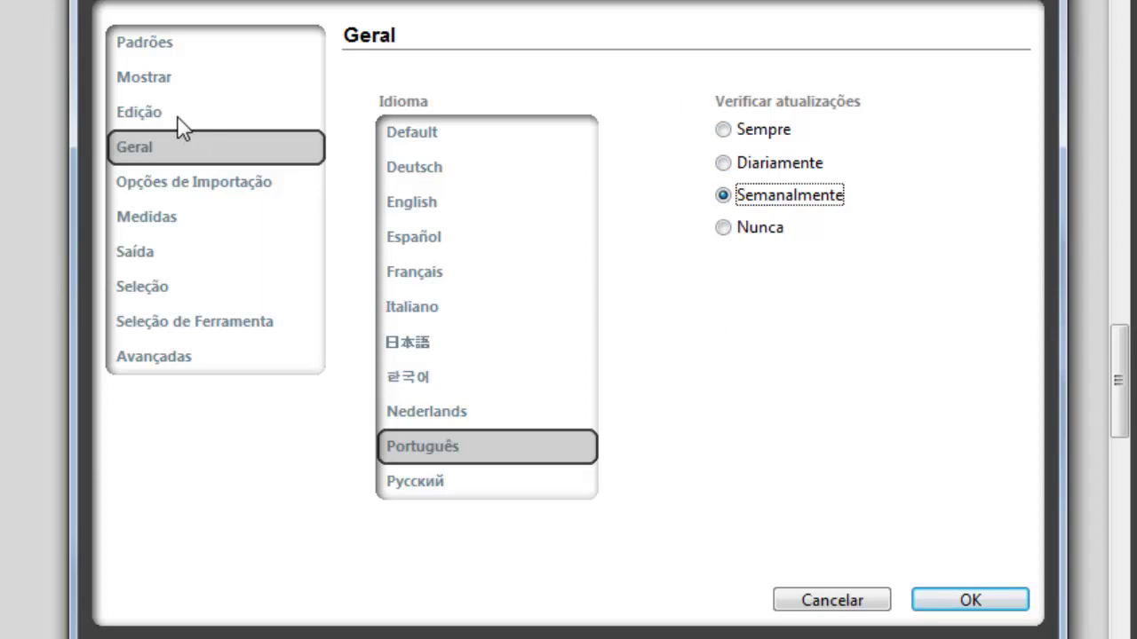
pyautogui.click(162, 48)
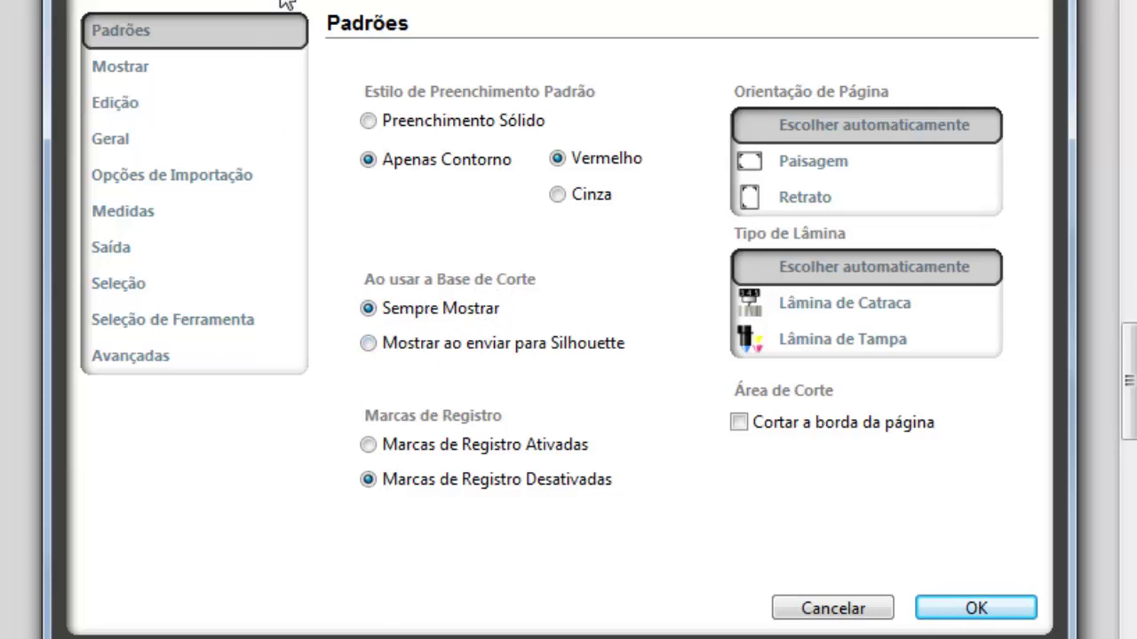
pyautogui.moveTo(286, 2); pyautogui.dragTo(213, 344)
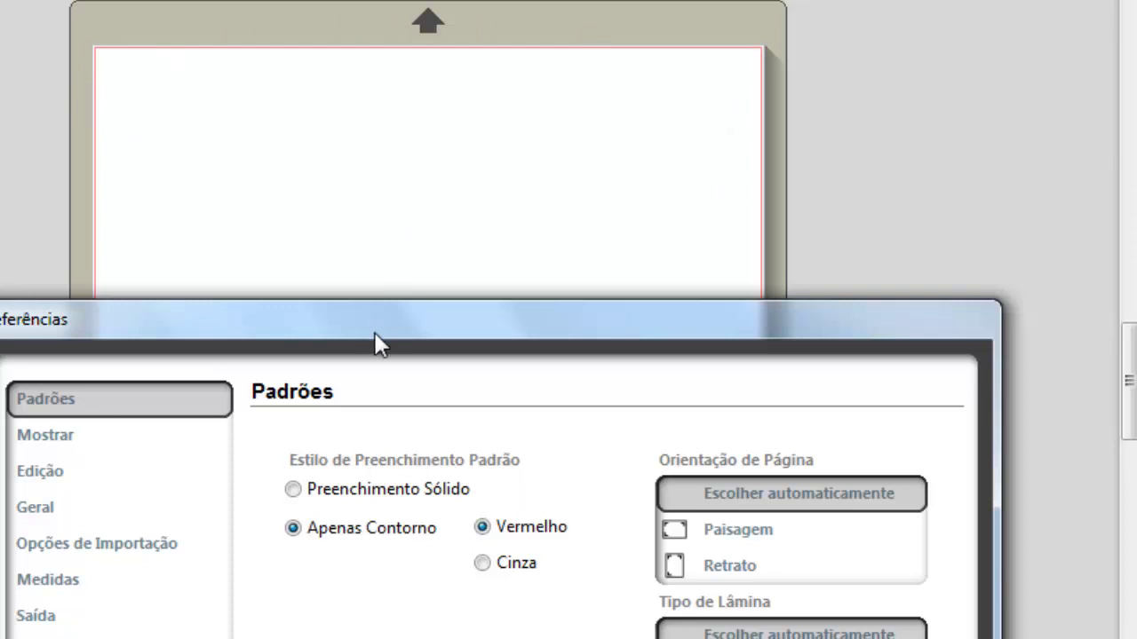
pyautogui.moveTo(382, 310); pyautogui.dragTo(384, 20)
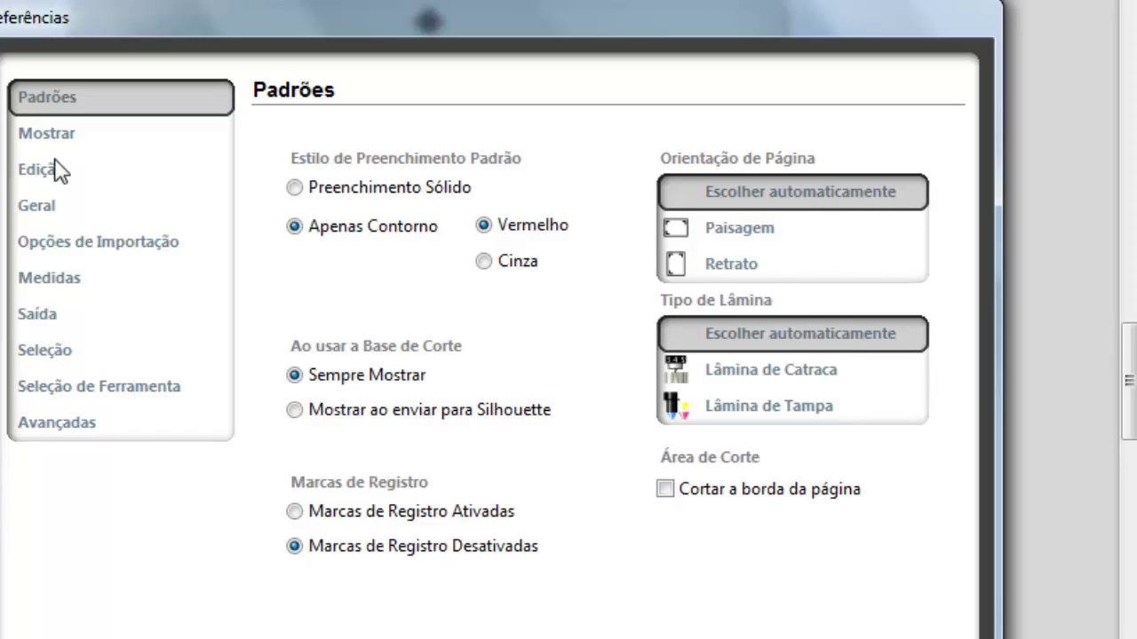
pyautogui.click(82, 141)
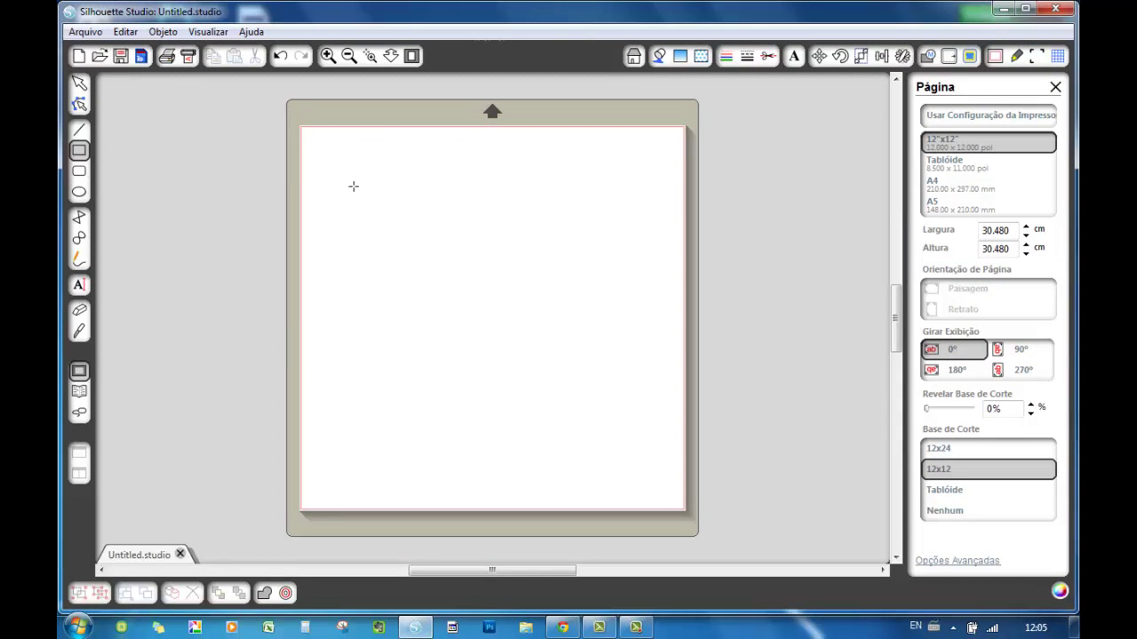
# Draw a rectangle about 16.6 cm wide and 14 cm high in the upper part of the page
pyautogui.moveTo(351, 184)
pyautogui.mouseDown()
pyautogui.moveTo(507, 376)
pyautogui.moveTo(548, 381)
pyautogui.moveTo(560, 360)
pyautogui.mouseUp()
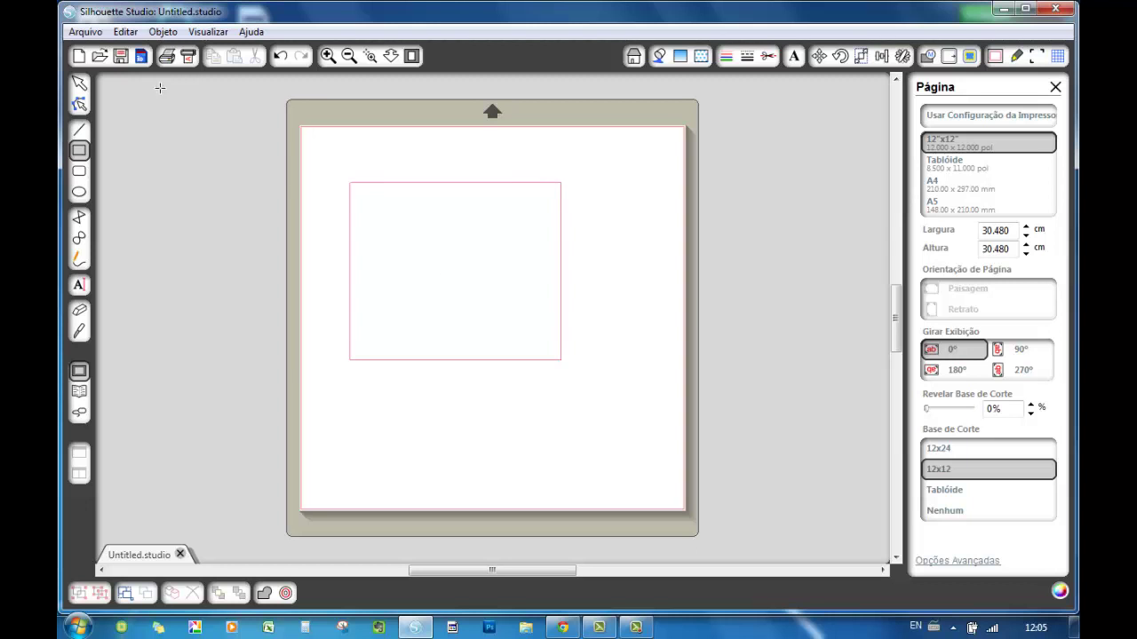
# In the Mostrar preferences, set the drawing area's background colour to Tema Atual and apply it
pyautogui.click(85, 31)
pyautogui.click(133, 389)
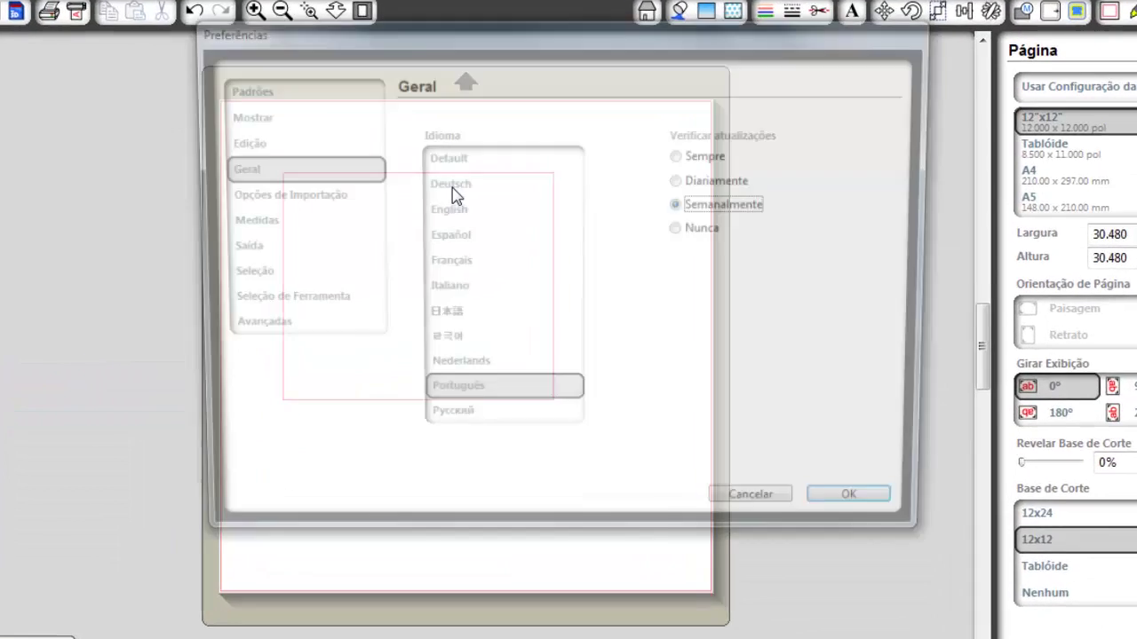
pyautogui.click(254, 117)
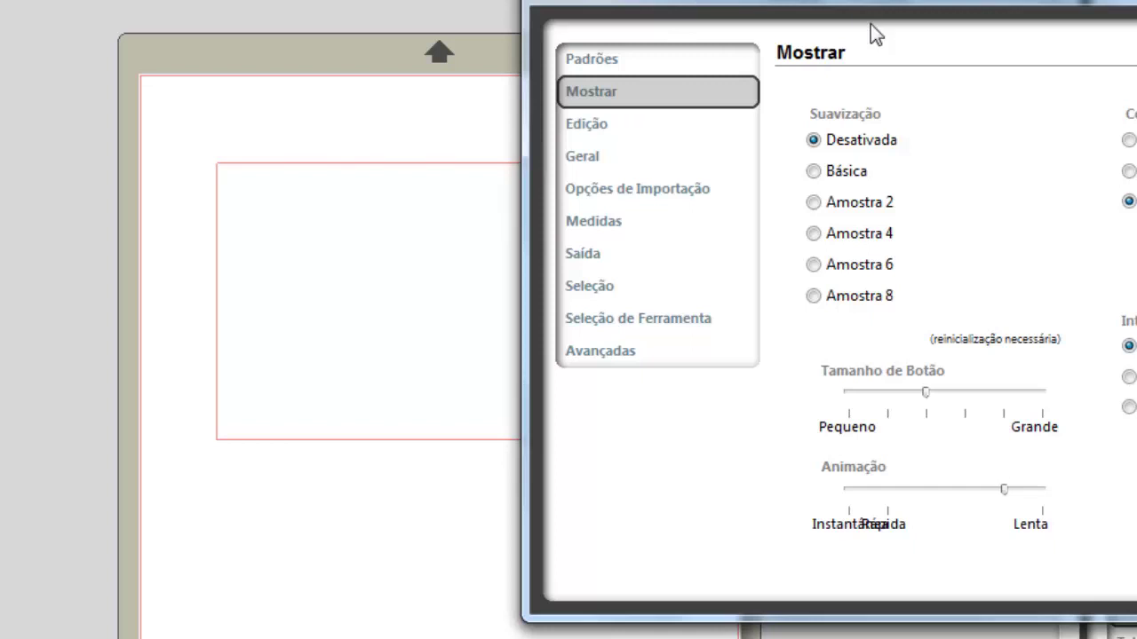
pyautogui.moveTo(1075, 9); pyautogui.dragTo(766, 11)
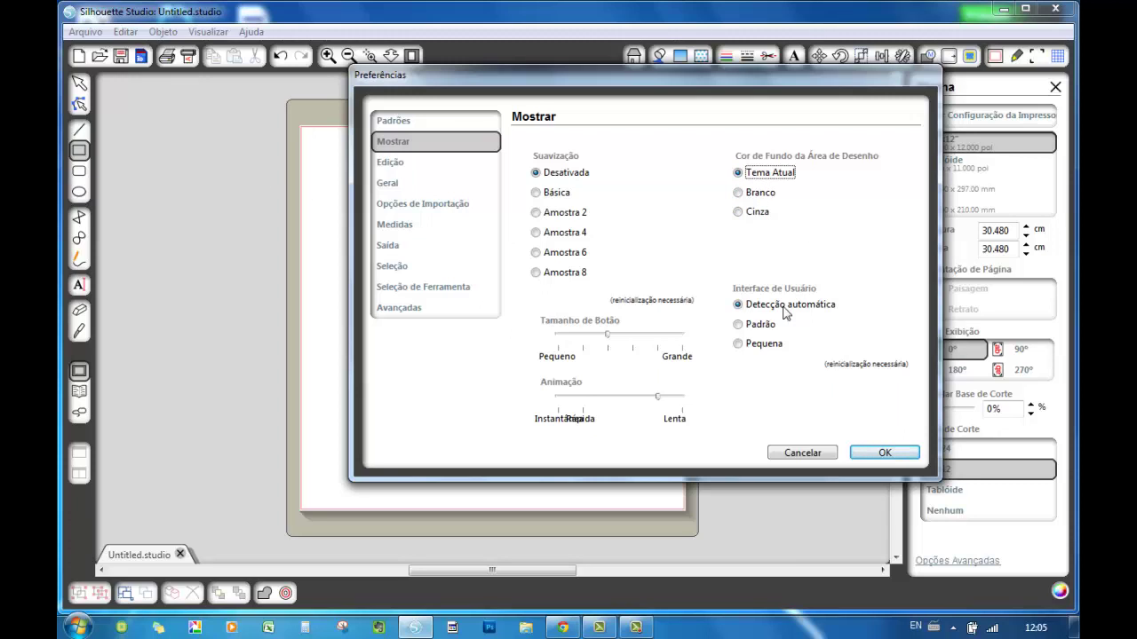
pyautogui.click(879, 452)
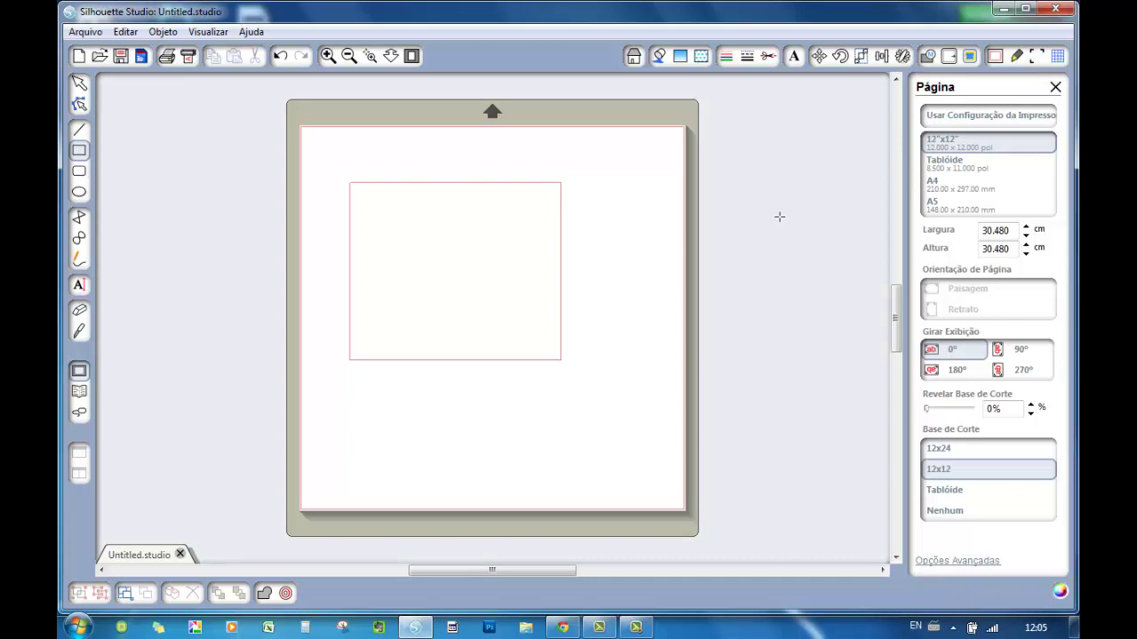
# Cycle through the interface colour themes and settle on the dark grey one
pyautogui.click(1059, 591)
pyautogui.click(1059, 592)
pyautogui.click(1059, 591)
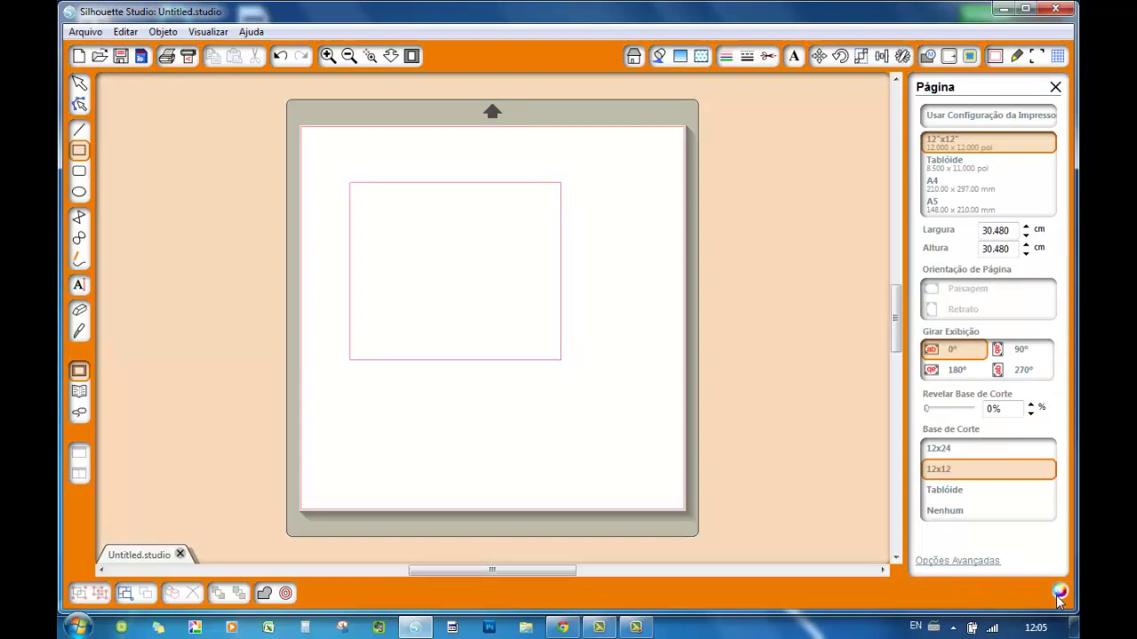
pyautogui.click(1059, 591)
pyautogui.click(1060, 591)
pyautogui.click(1059, 591)
pyautogui.click(1059, 595)
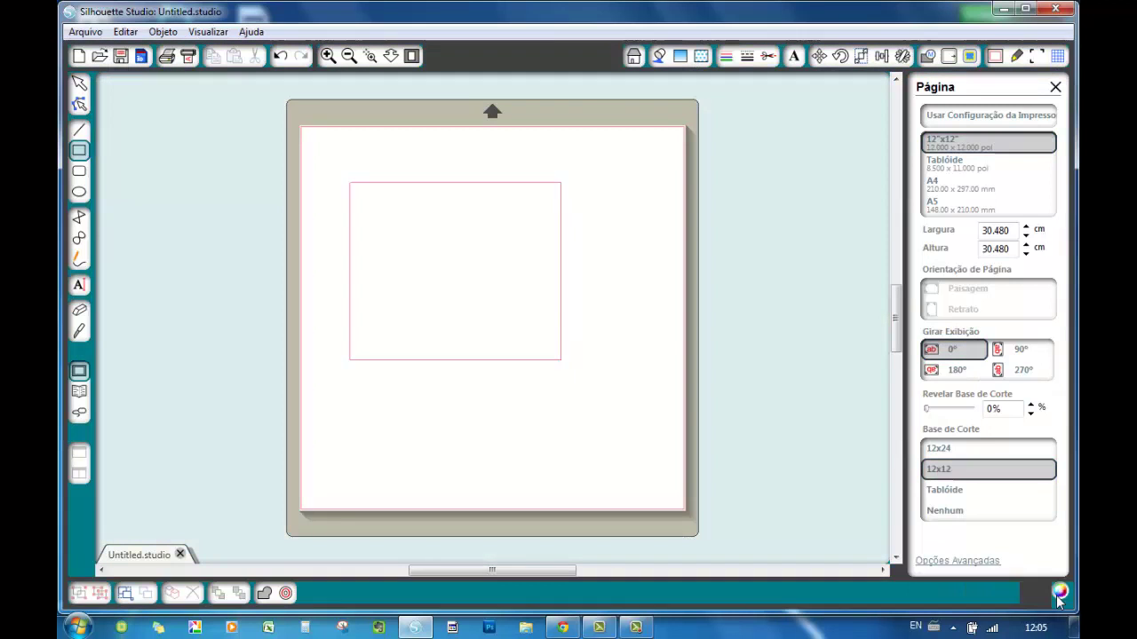
pyautogui.click(1058, 595)
pyautogui.click(1059, 593)
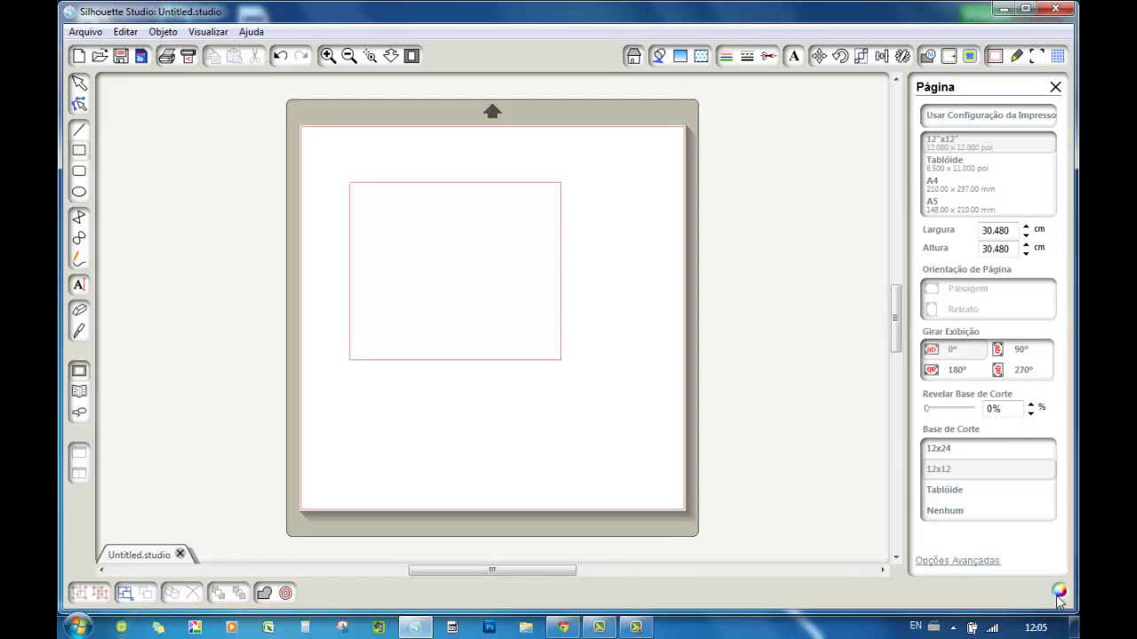
pyautogui.click(1060, 593)
pyautogui.click(1059, 594)
pyautogui.click(1059, 593)
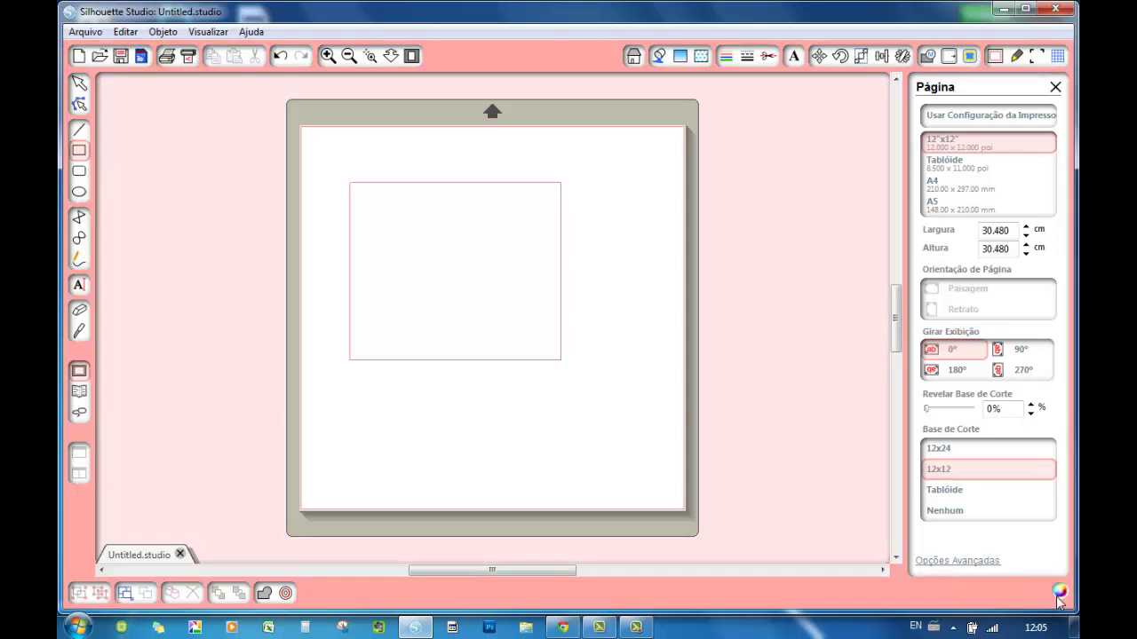
pyautogui.click(1059, 594)
pyautogui.click(1059, 594)
pyautogui.click(1060, 593)
pyautogui.click(1059, 593)
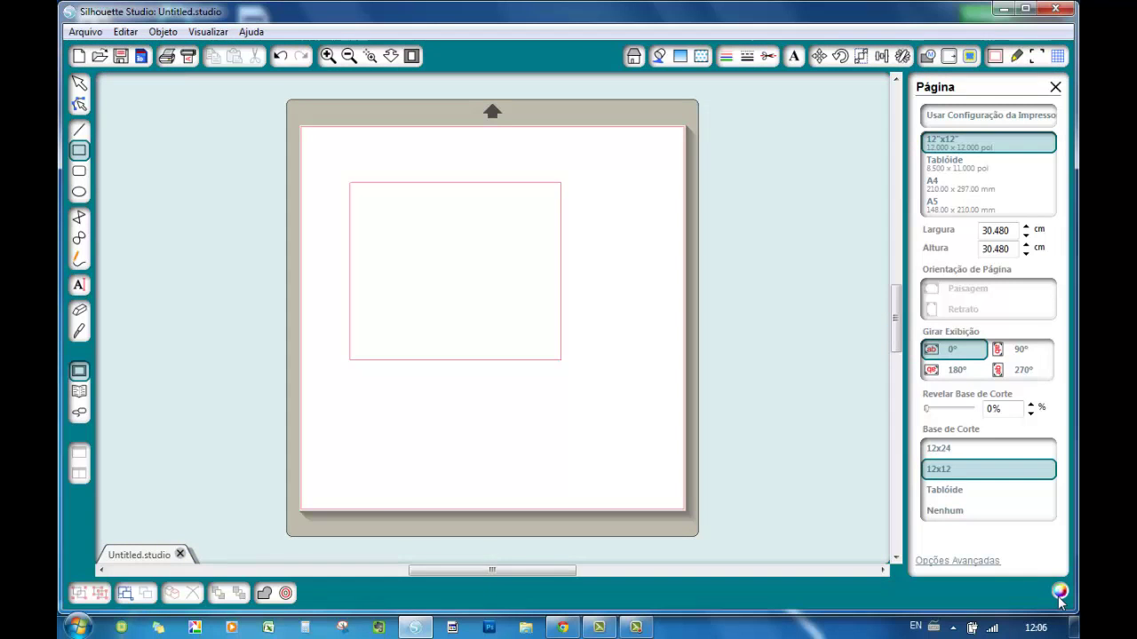
pyautogui.click(1059, 593)
# Reopen the preferences and review the Edição, Mostrar and Geral settings
pyautogui.click(86, 31)
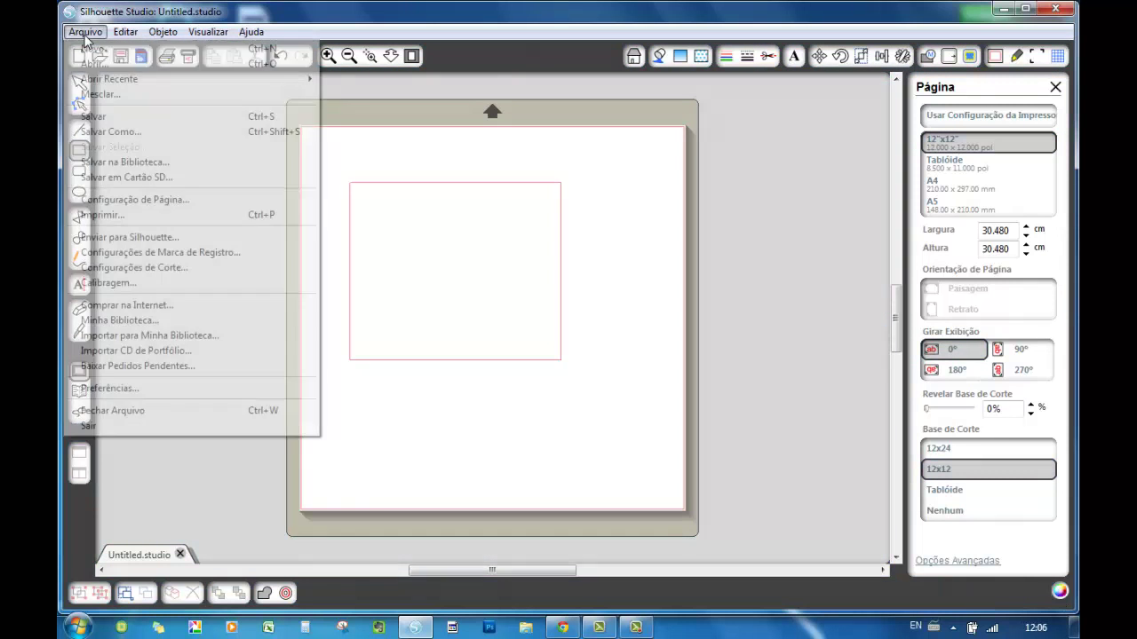
pyautogui.click(129, 394)
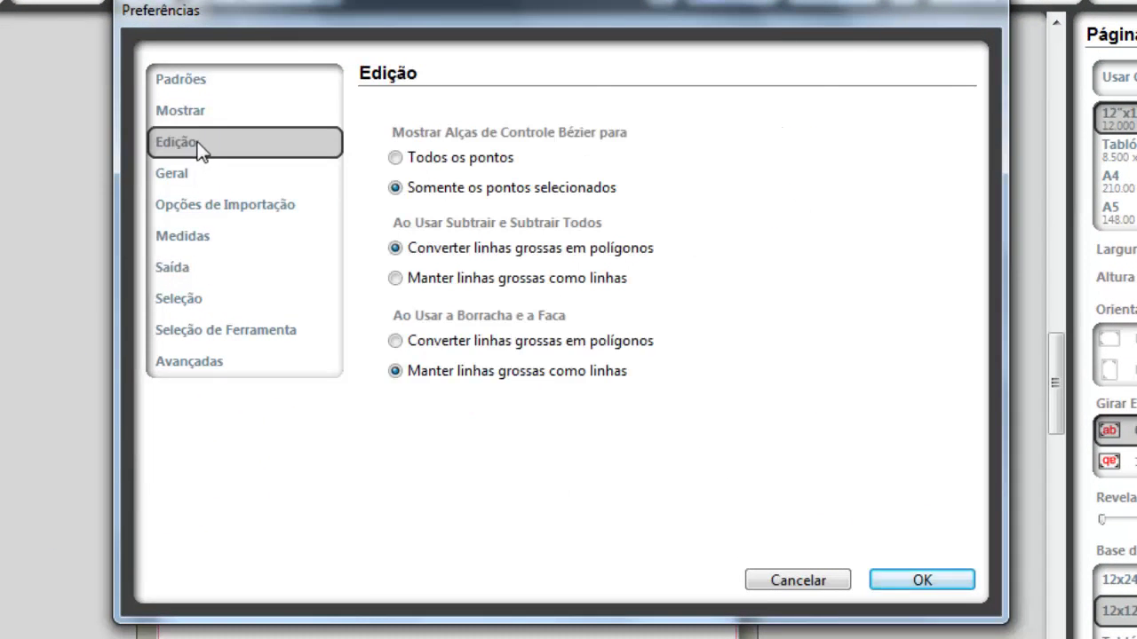
pyautogui.click(206, 113)
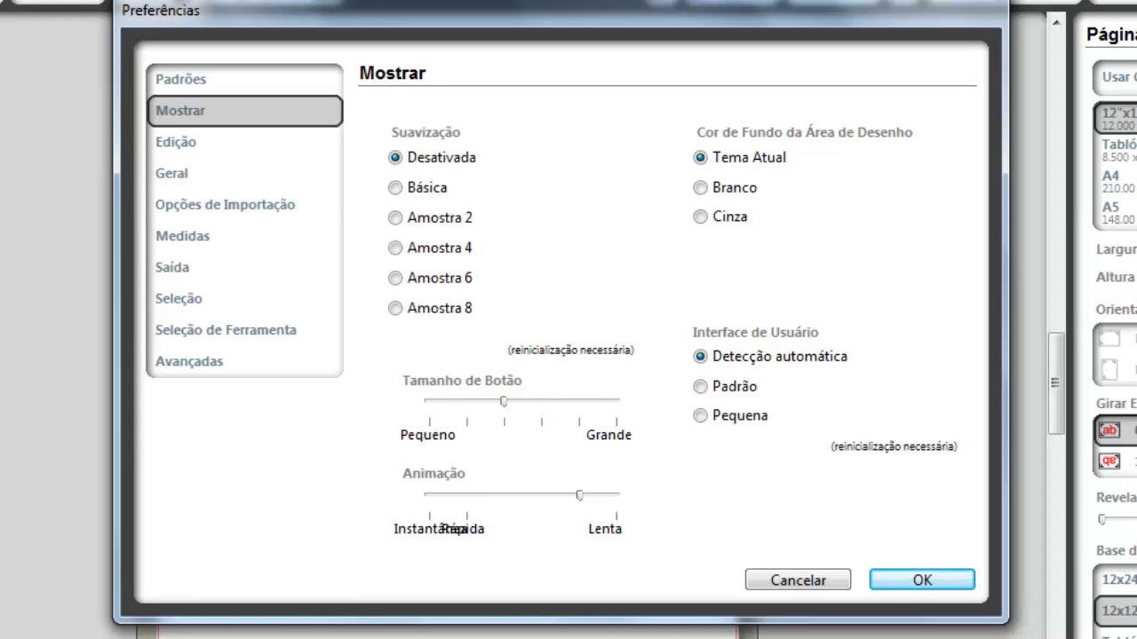
pyautogui.click(171, 148)
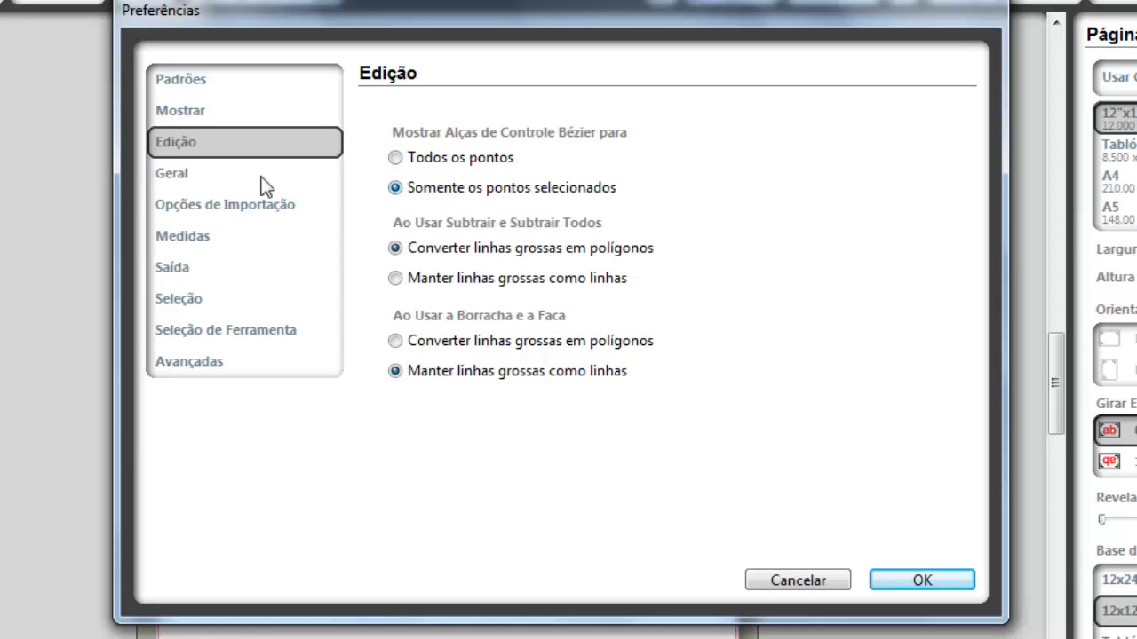
pyautogui.click(185, 175)
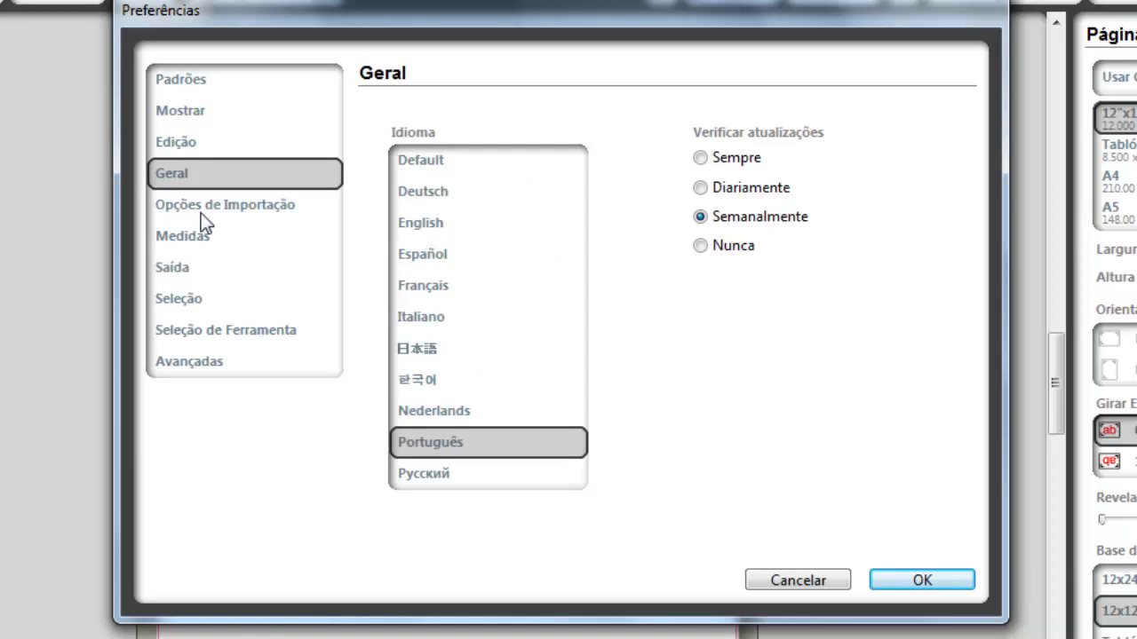
# Review the preferences for import options, measurement units and output resolution
pyautogui.click(203, 213)
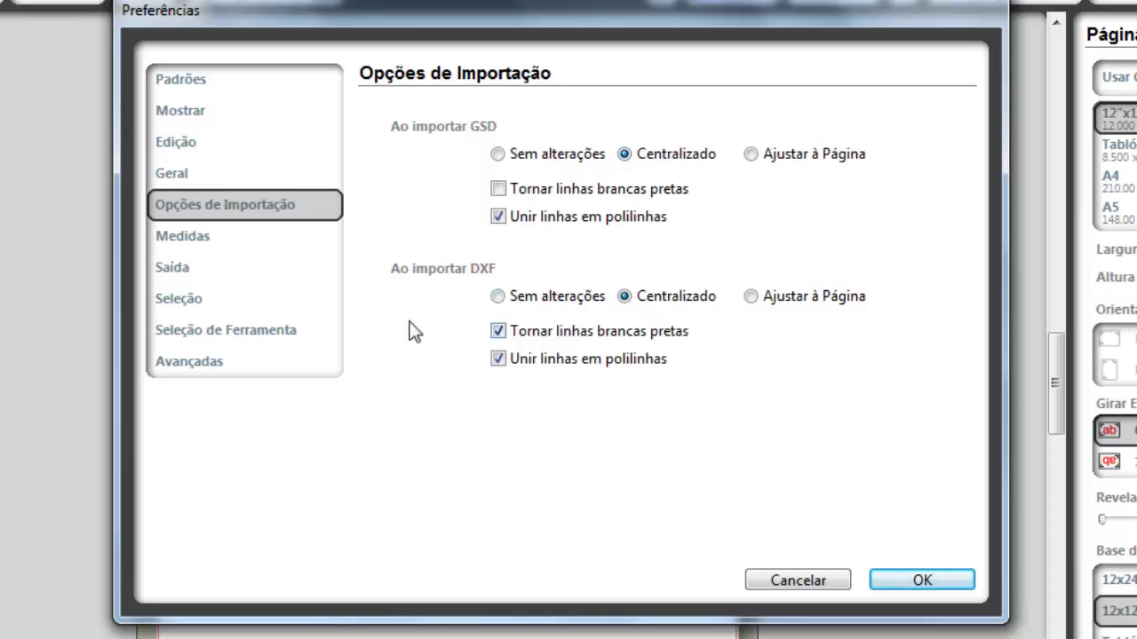
pyautogui.click(201, 237)
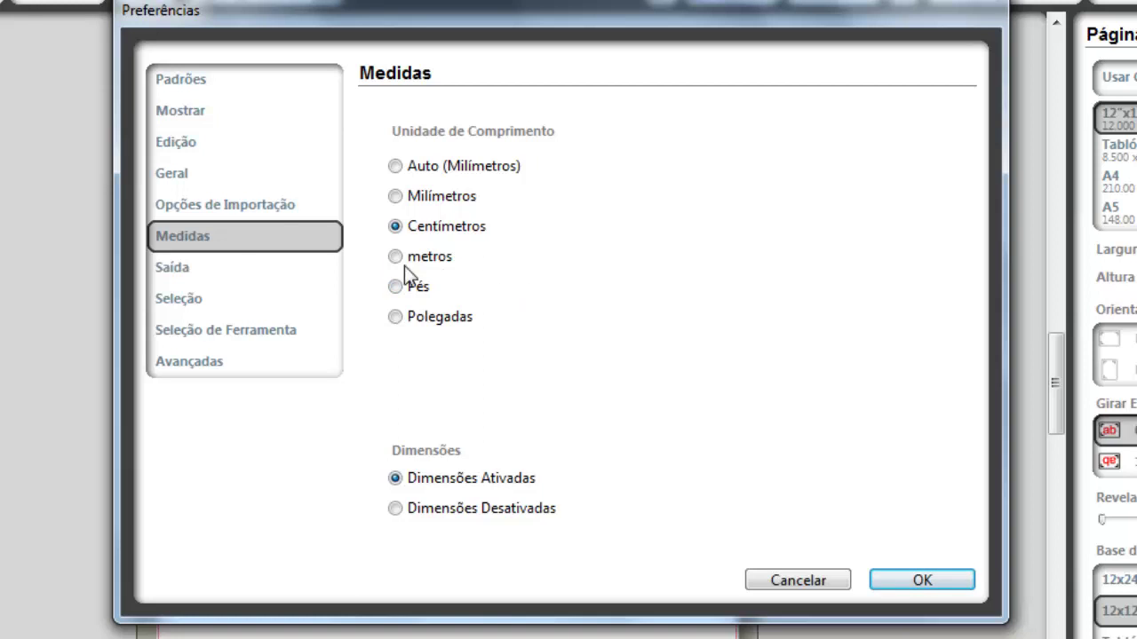
pyautogui.click(172, 272)
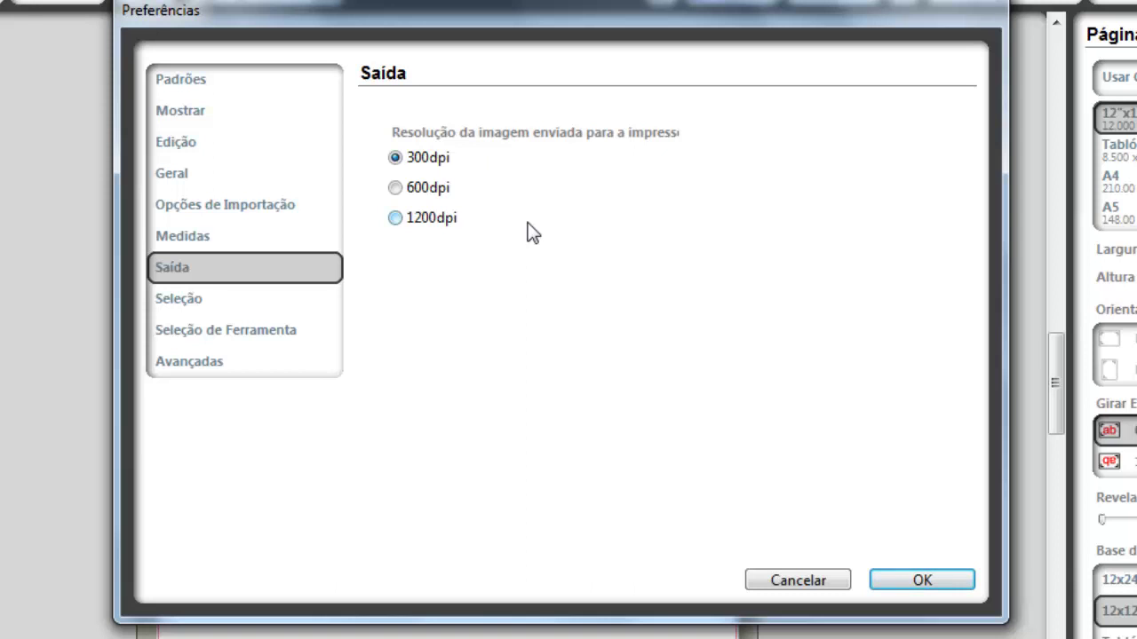
# Review the Seleção preferences, moving the dialog aside to expose the drawn rectangle
pyautogui.click(182, 307)
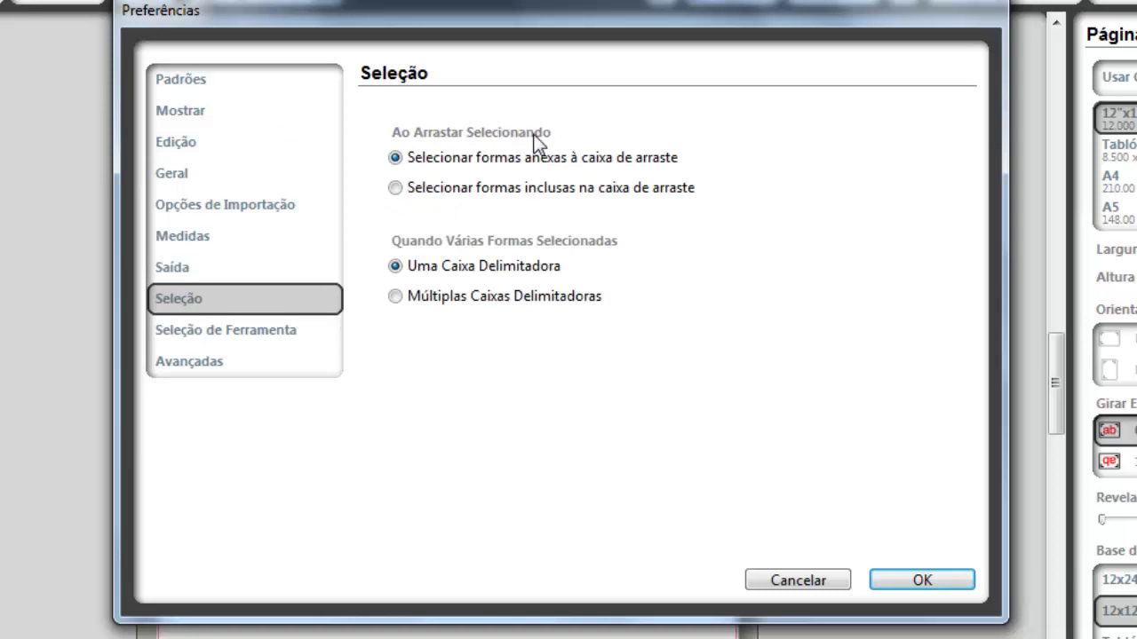
pyautogui.moveTo(215, 20); pyautogui.dragTo(579, 95)
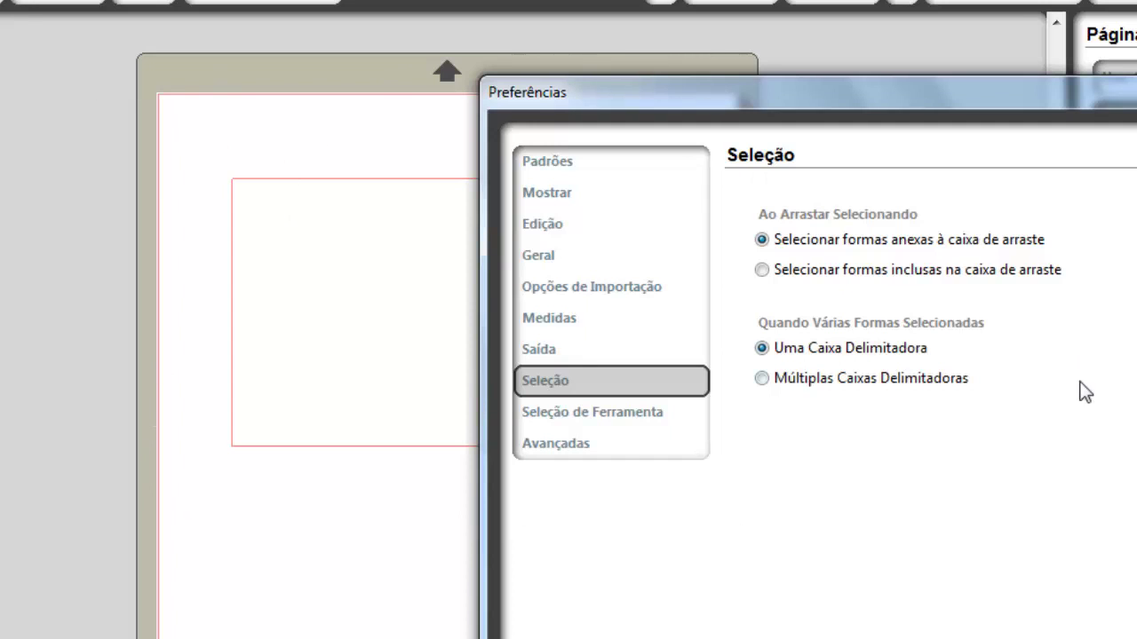
pyautogui.moveTo(670, 99); pyautogui.dragTo(489, 48)
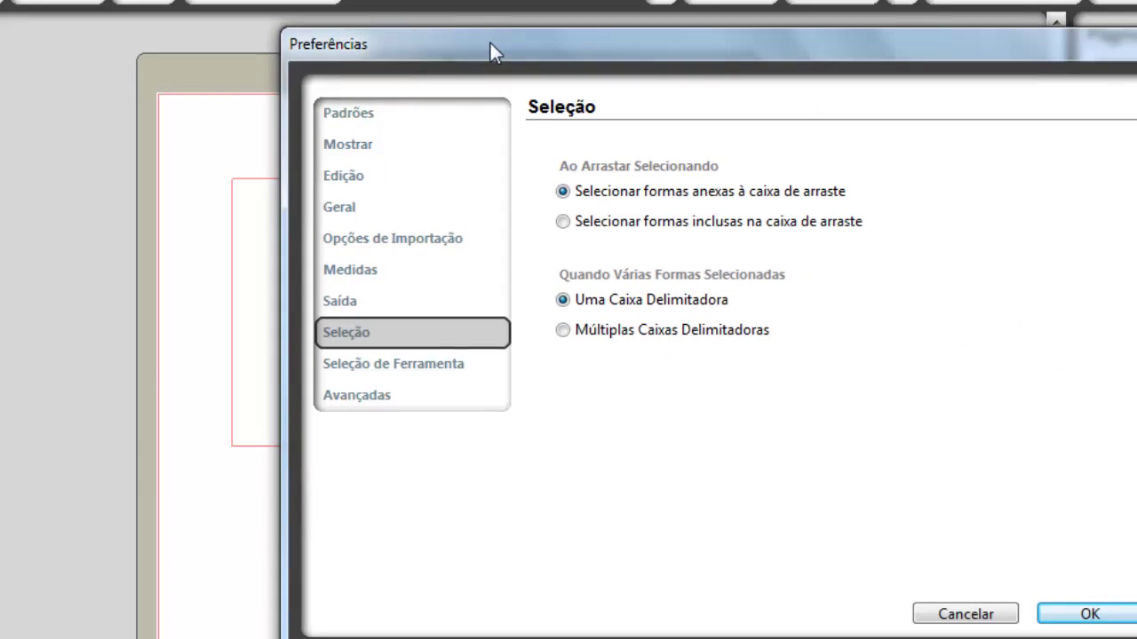
# Review the Seleção de Ferramenta preferences, trying Escolher Selecionar after creating a shape and restoring Continuar a Desenhar Formas
pyautogui.click(421, 372)
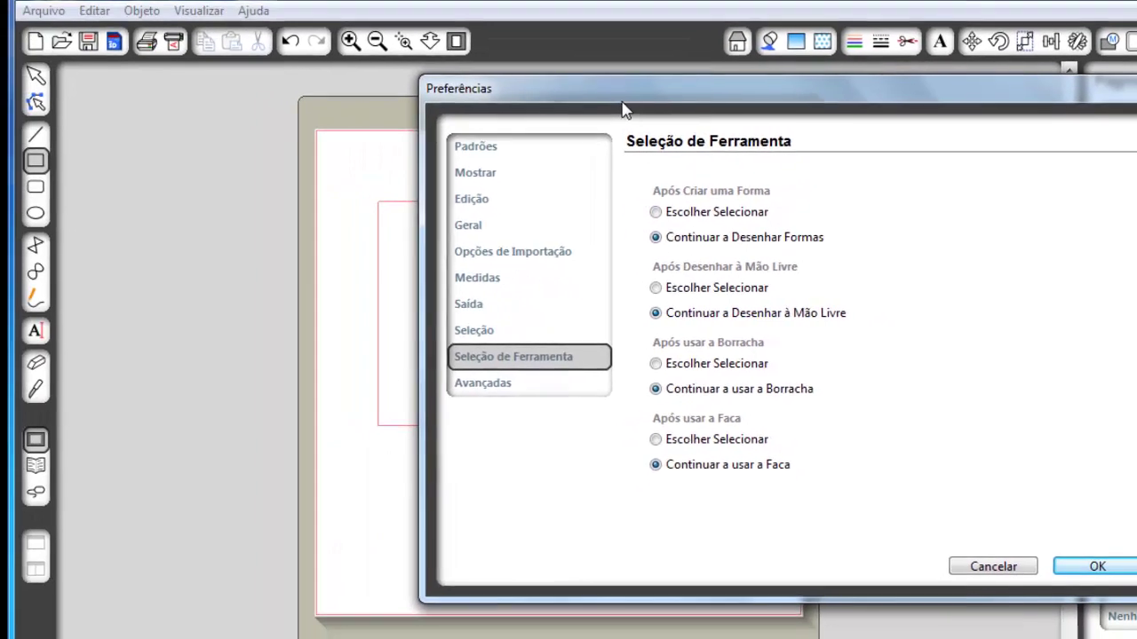
pyautogui.moveTo(528, 64); pyautogui.dragTo(666, 67)
pyautogui.moveTo(748, 113); pyautogui.dragTo(762, 114)
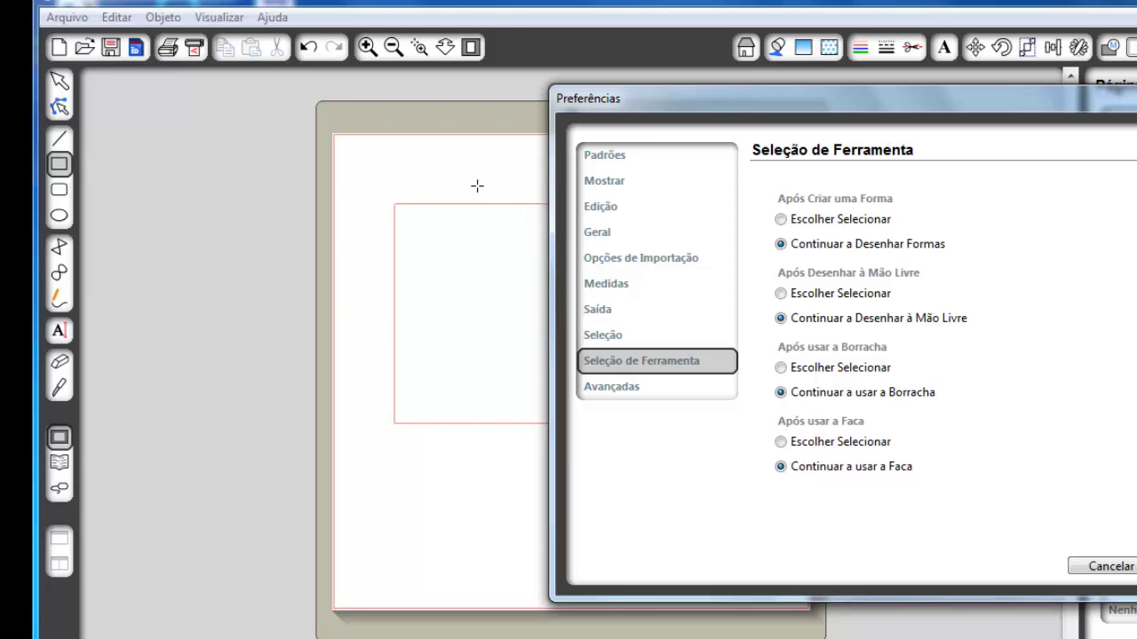
pyautogui.click(843, 222)
pyautogui.click(828, 247)
pyautogui.moveTo(792, 106); pyautogui.dragTo(586, 86)
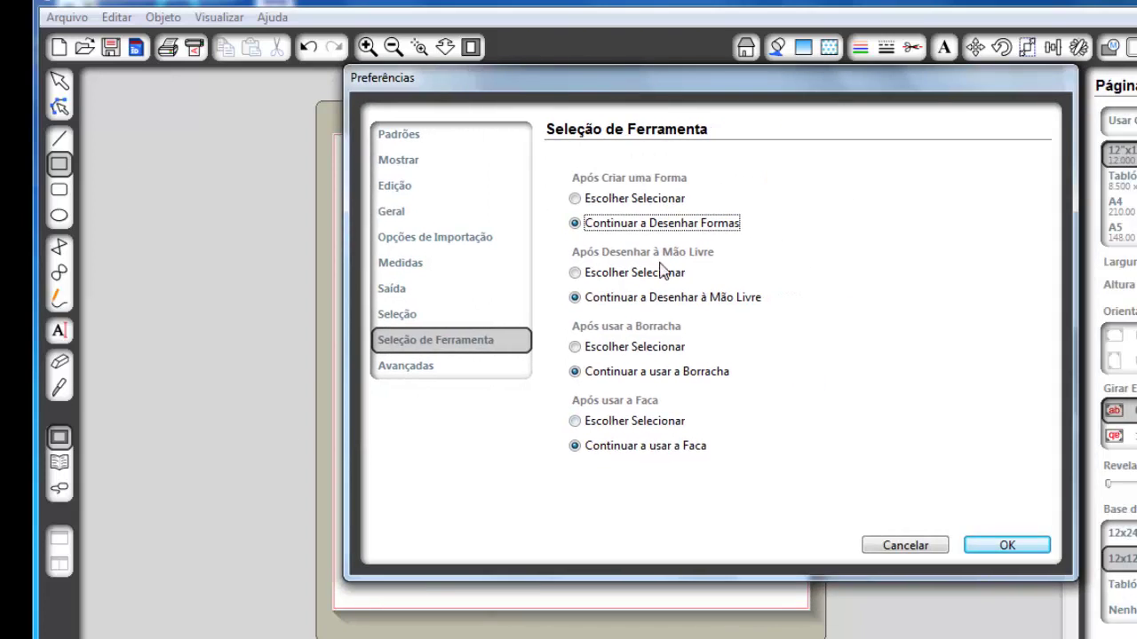
# Review the Avançadas preferences and close the dialog with the current settings accepted
pyautogui.click(420, 367)
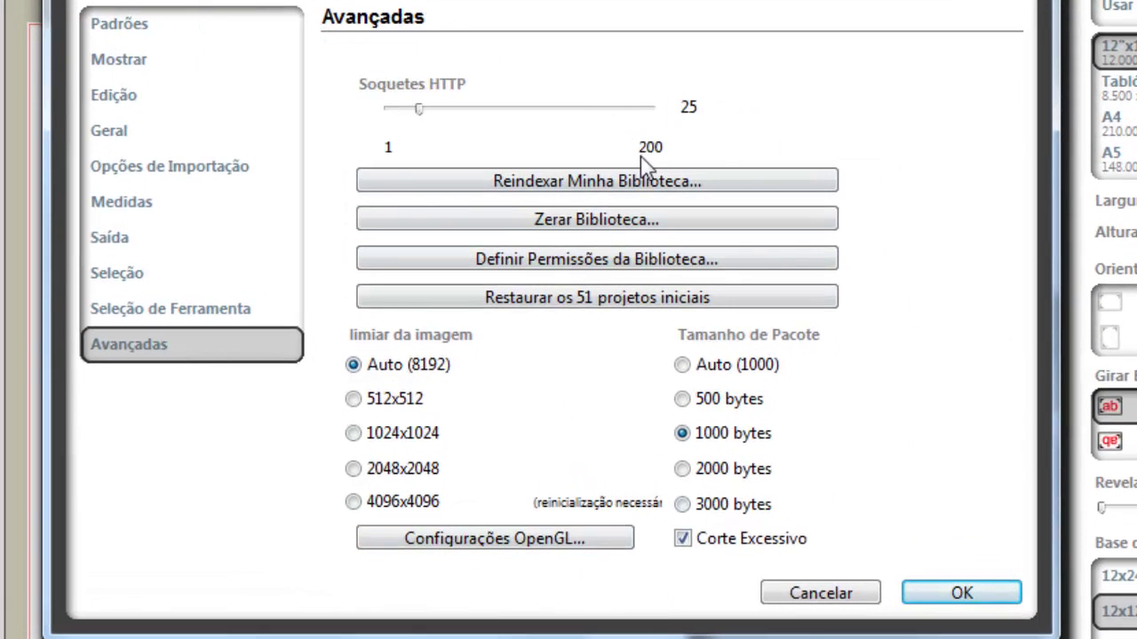
pyautogui.click(964, 594)
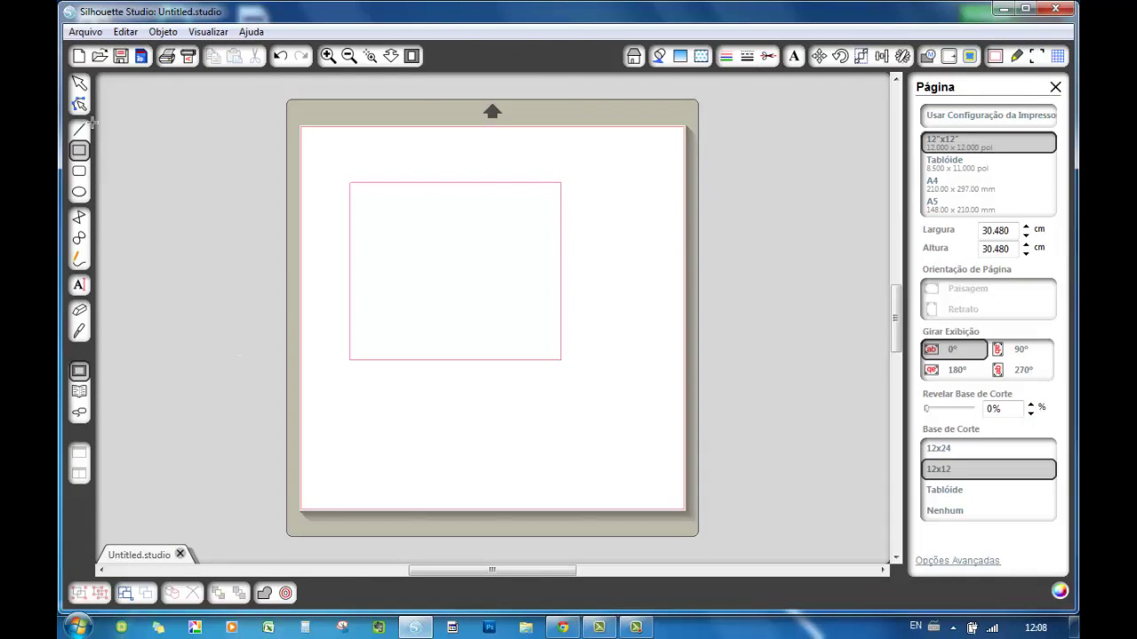
# Select the rectangle and move it slightly to the right, closer to the page's horizontal centre
pyautogui.click(77, 86)
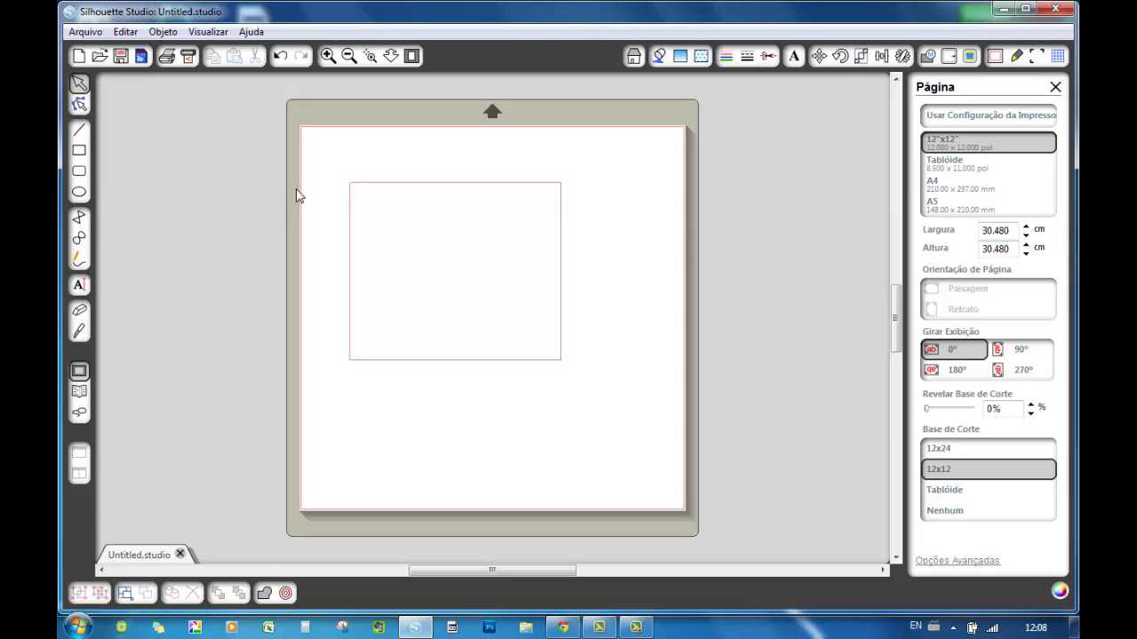
pyautogui.moveTo(411, 198); pyautogui.dragTo(460, 204)
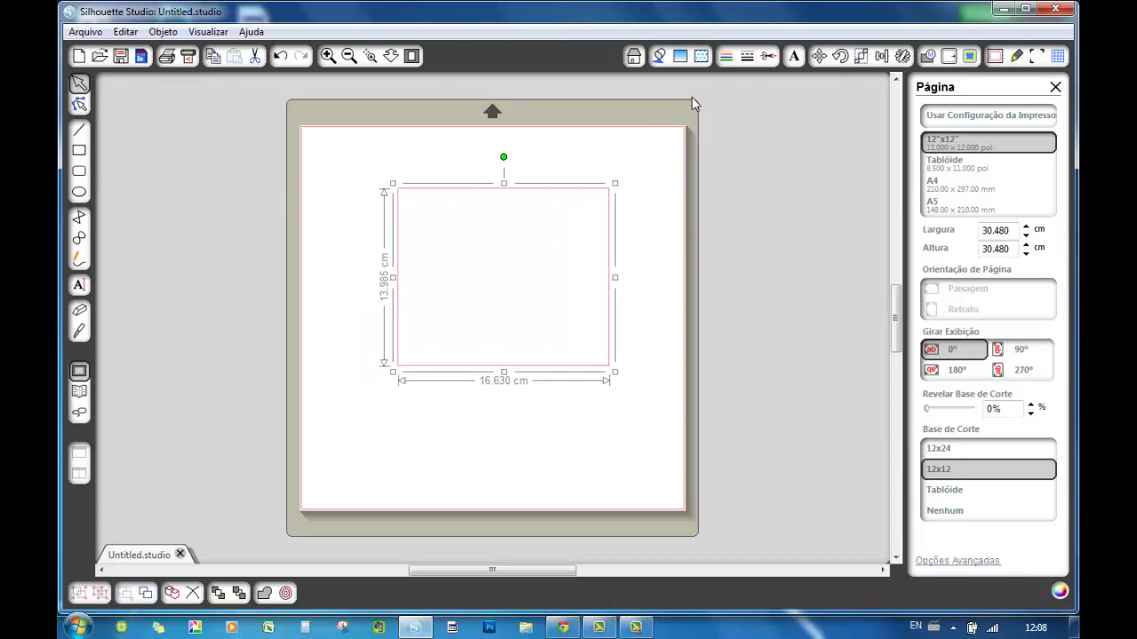
# Display the overview list of all Silhouette Studio tool settings in place of the page settings
pyautogui.click(634, 57)
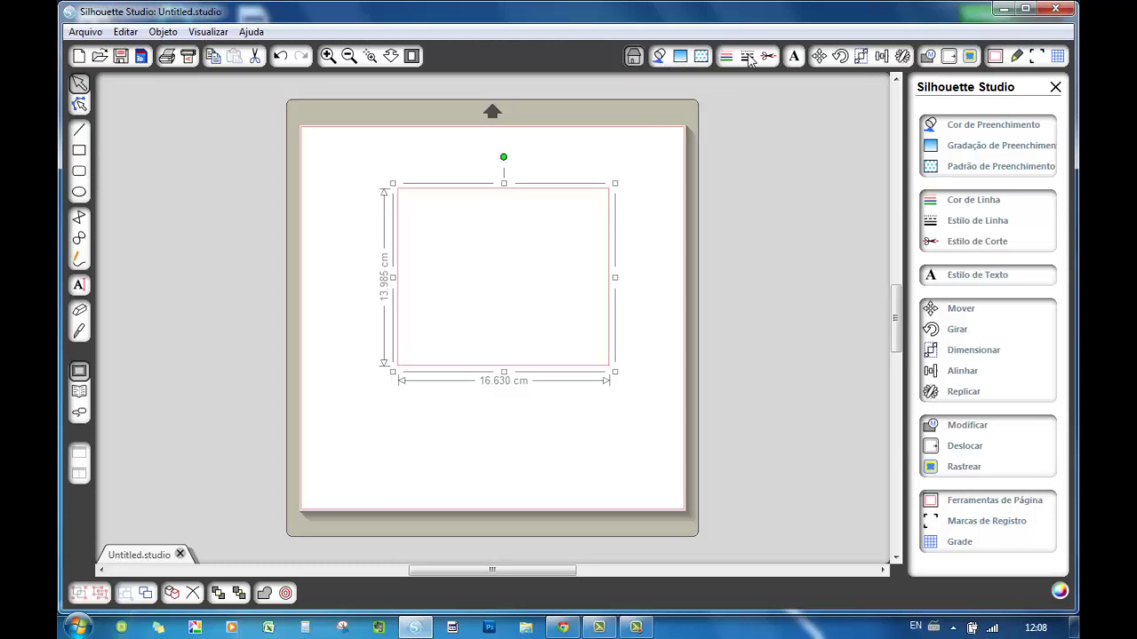
# Look at the Estilo de Texto settings and return to the overview list of tool settings
pyautogui.click(840, 58)
pyautogui.click(793, 57)
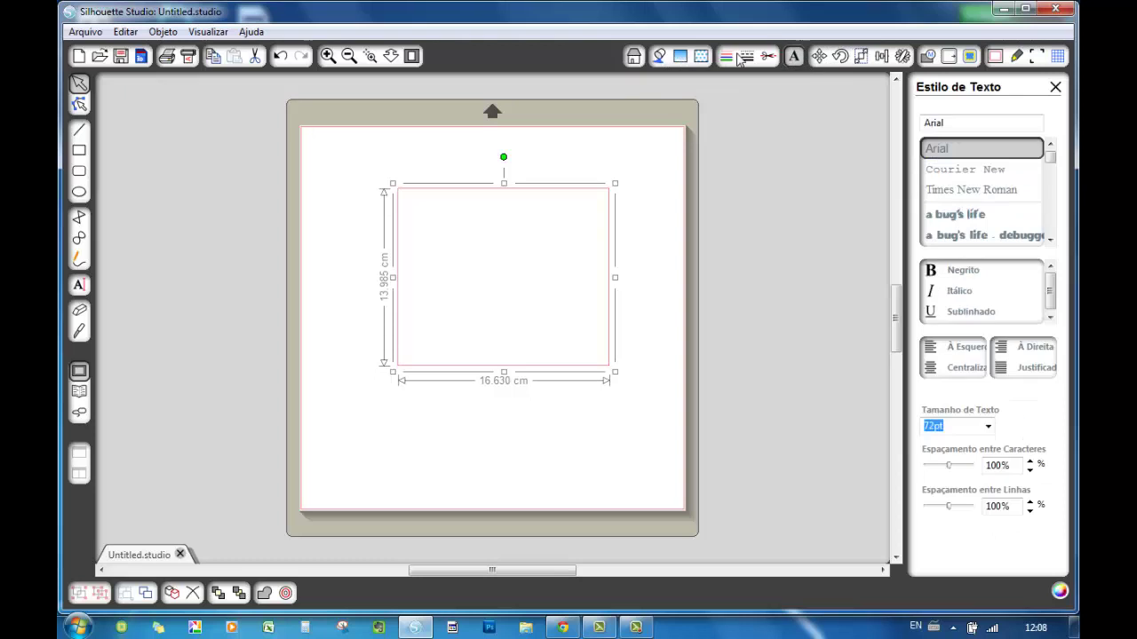
pyautogui.click(634, 57)
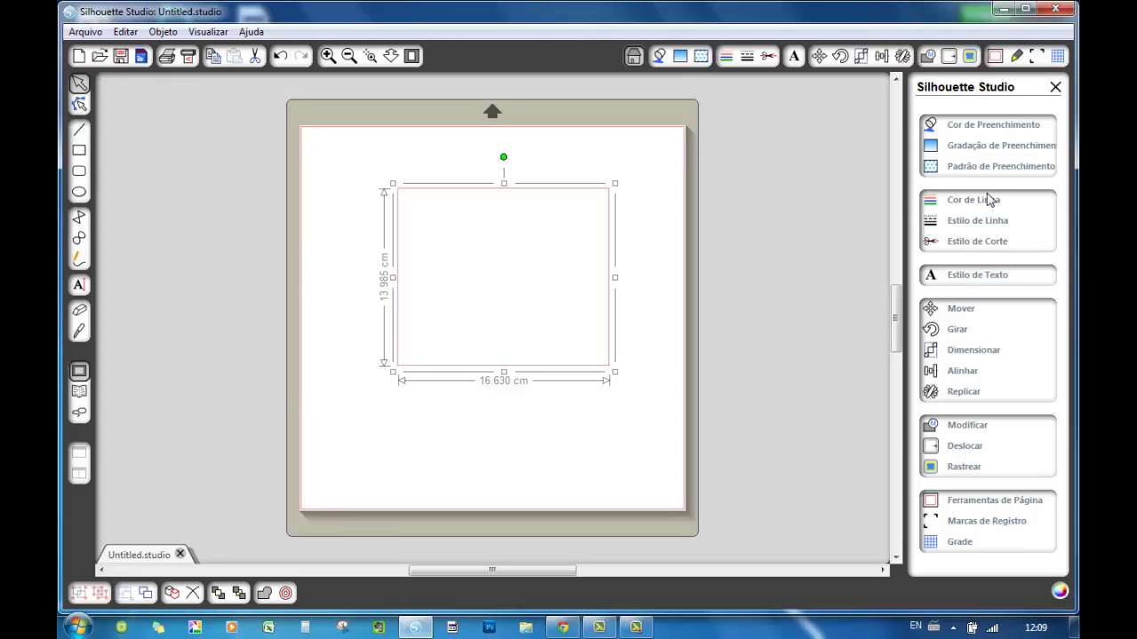
# Try a solid black fill and a green-to-white gradient fill on the rectangle
pyautogui.click(659, 57)
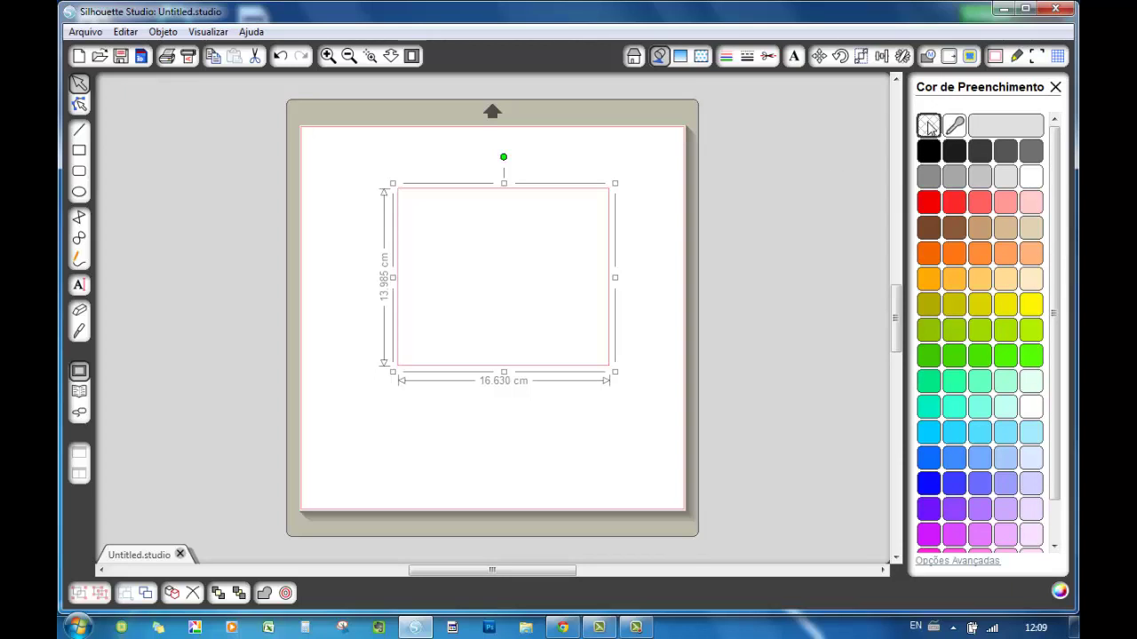
pyautogui.click(928, 152)
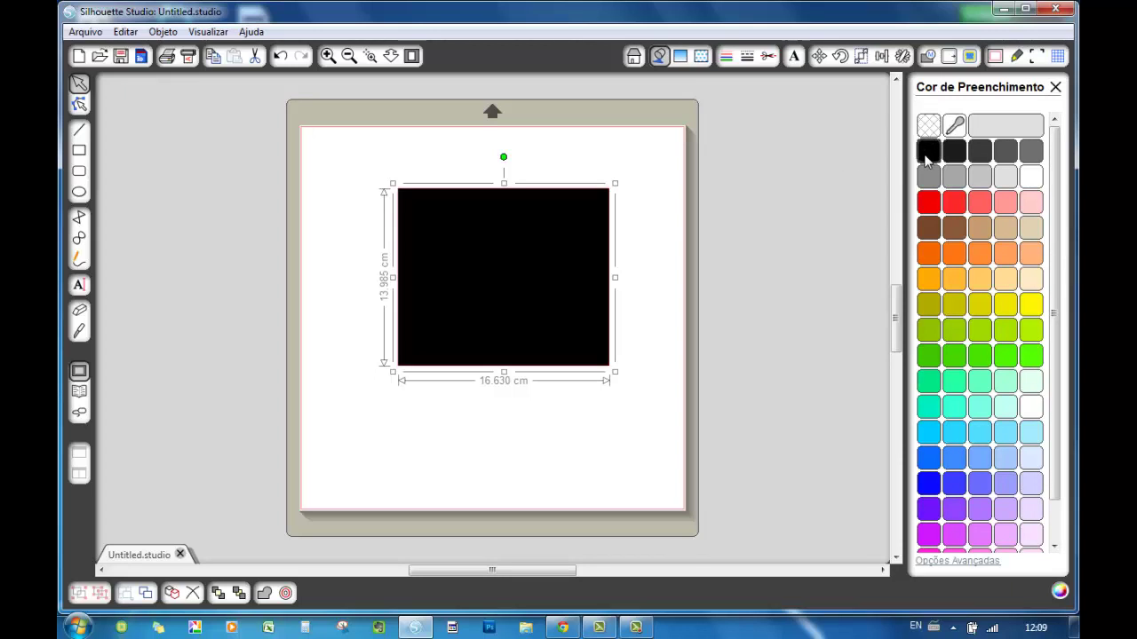
pyautogui.click(681, 56)
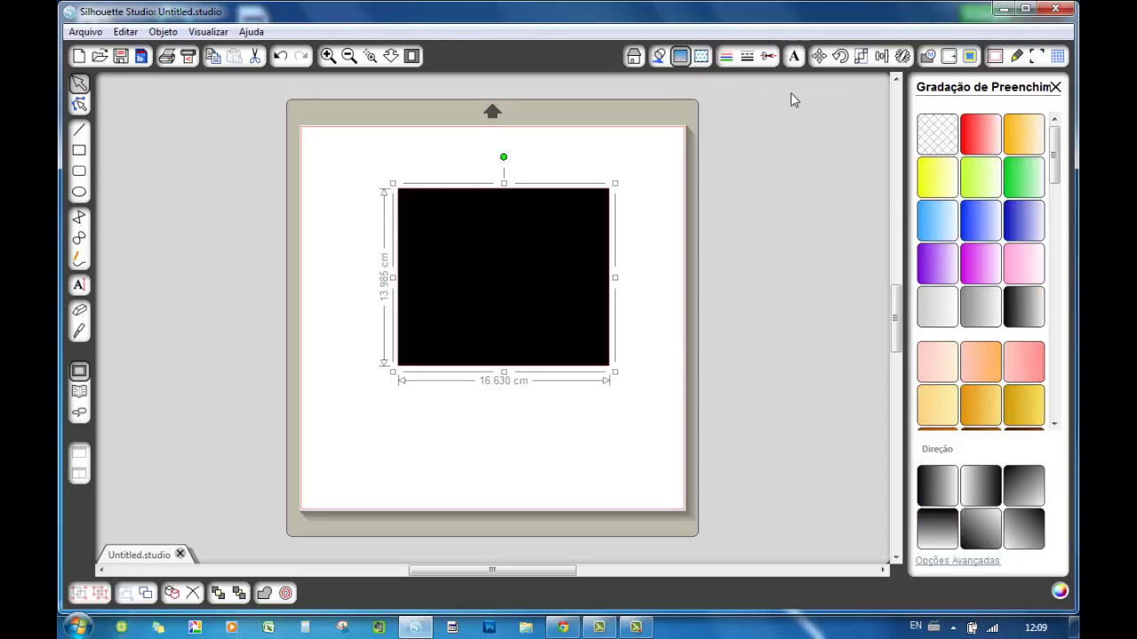
pyautogui.click(1022, 183)
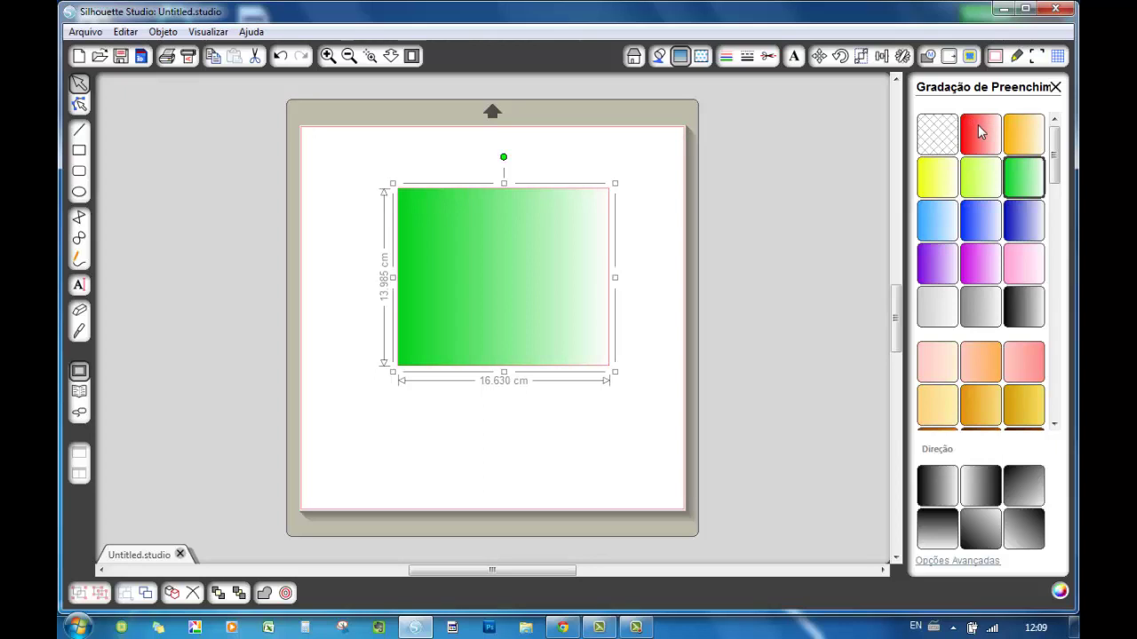
# Try pattern fills on the rectangle: red arrows, blue polka dots, multicoloured dots on yellow and dark green, ending on the blue polka dots
pyautogui.click(702, 57)
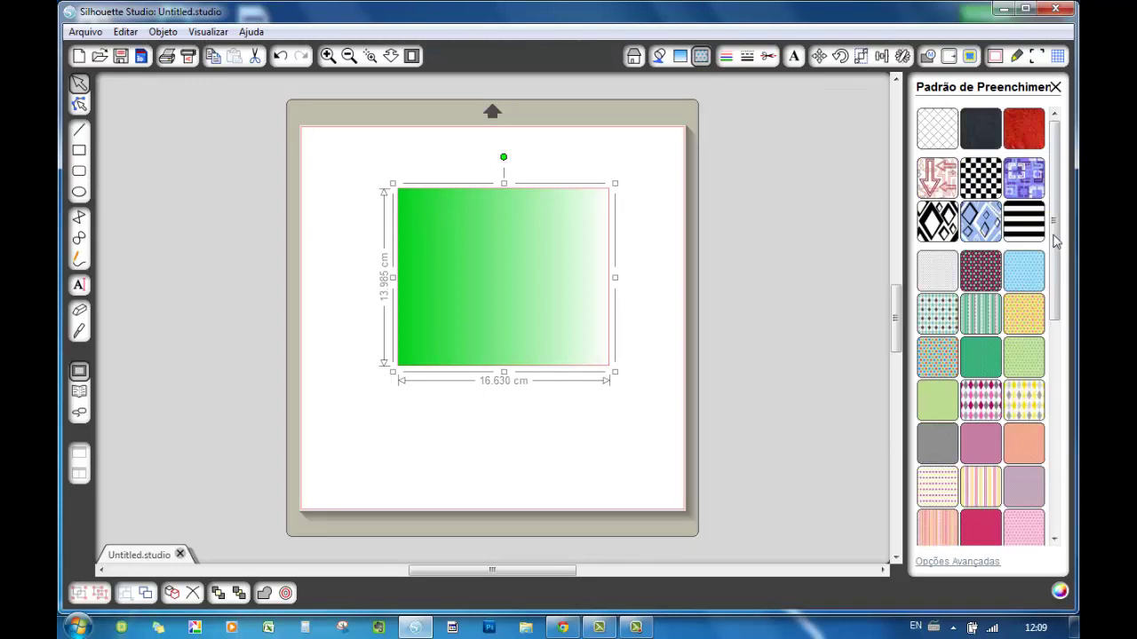
pyautogui.moveTo(1055, 240); pyautogui.dragTo(799, 337)
pyautogui.click(938, 198)
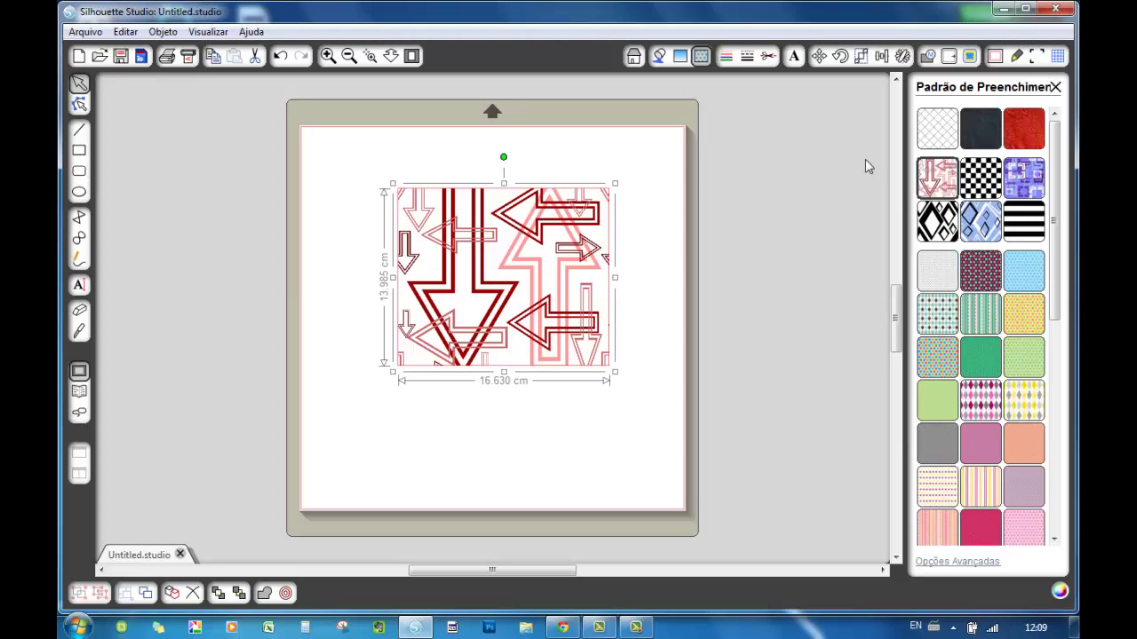
pyautogui.click(1035, 275)
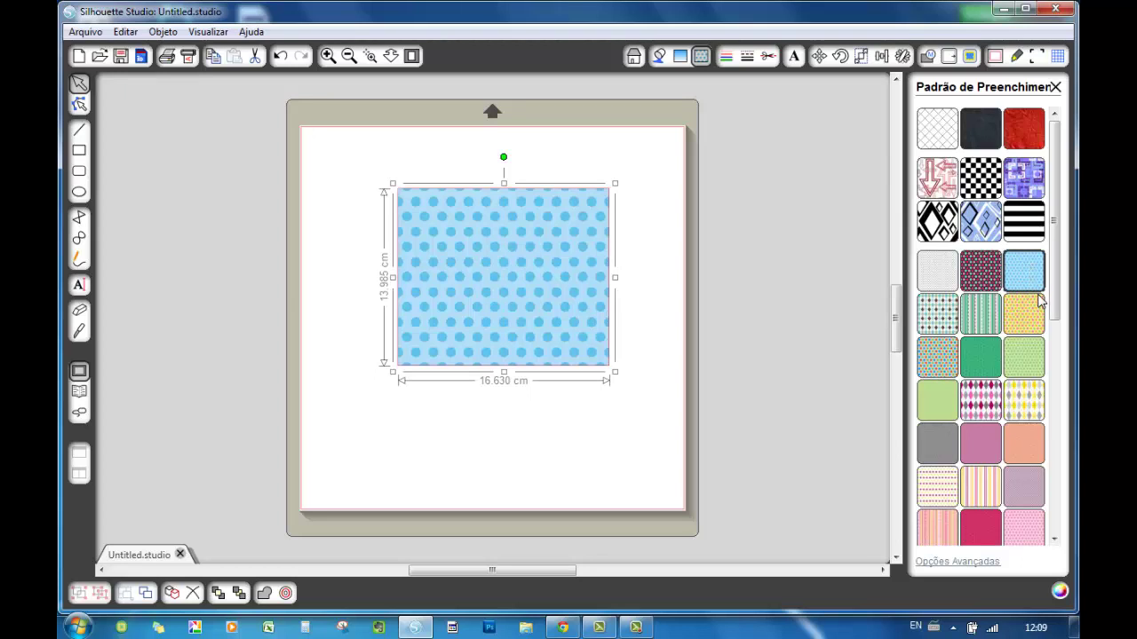
pyautogui.click(1036, 318)
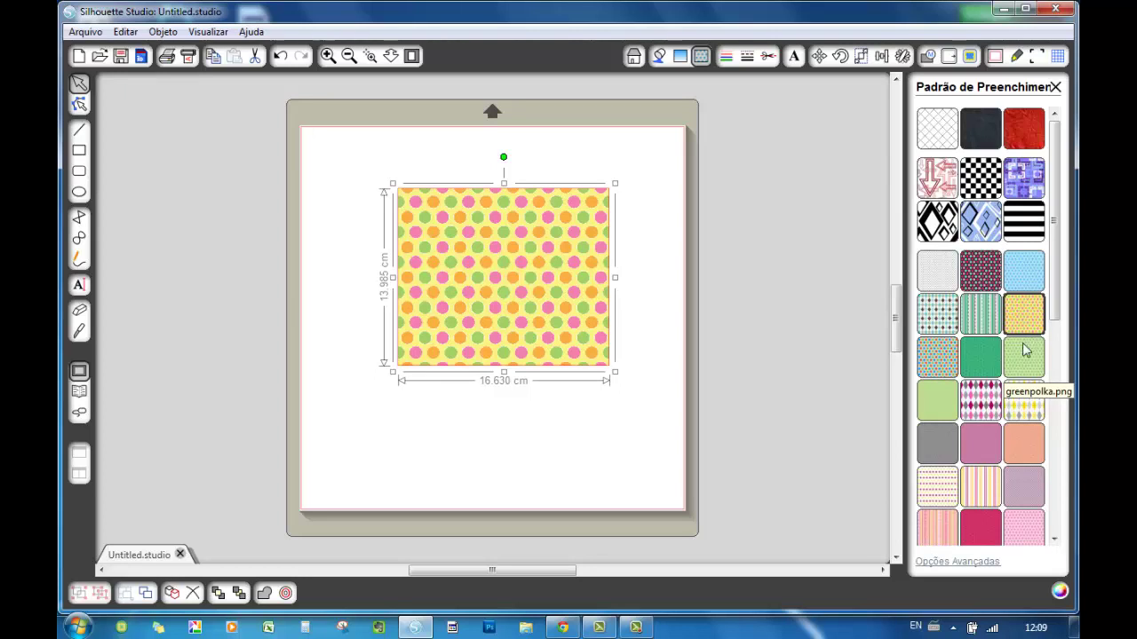
pyautogui.click(986, 369)
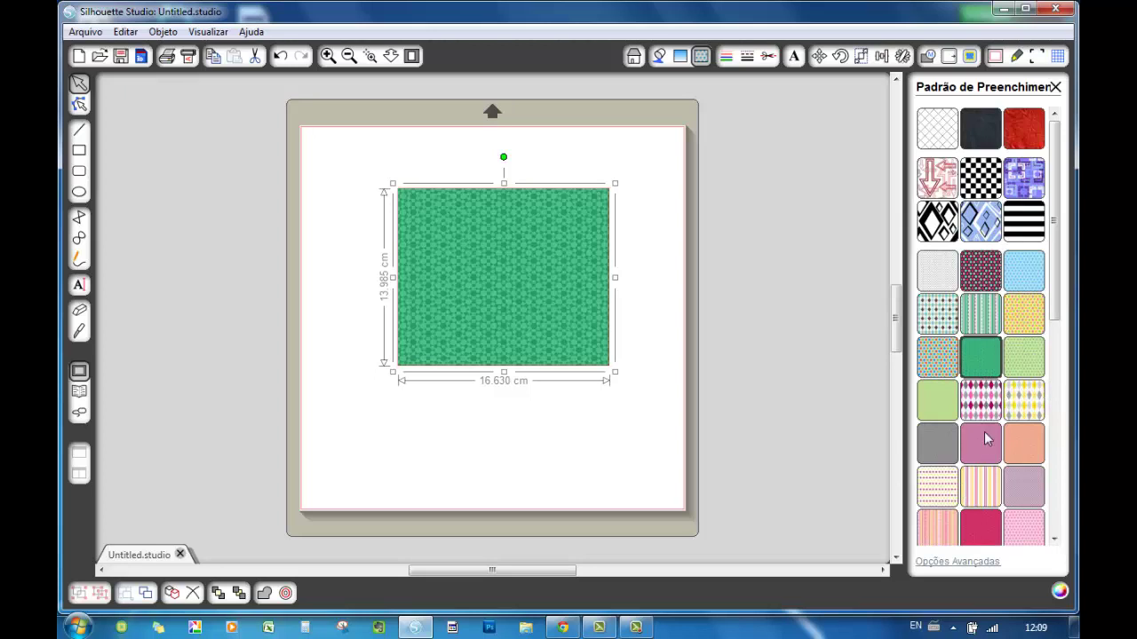
pyautogui.click(1026, 283)
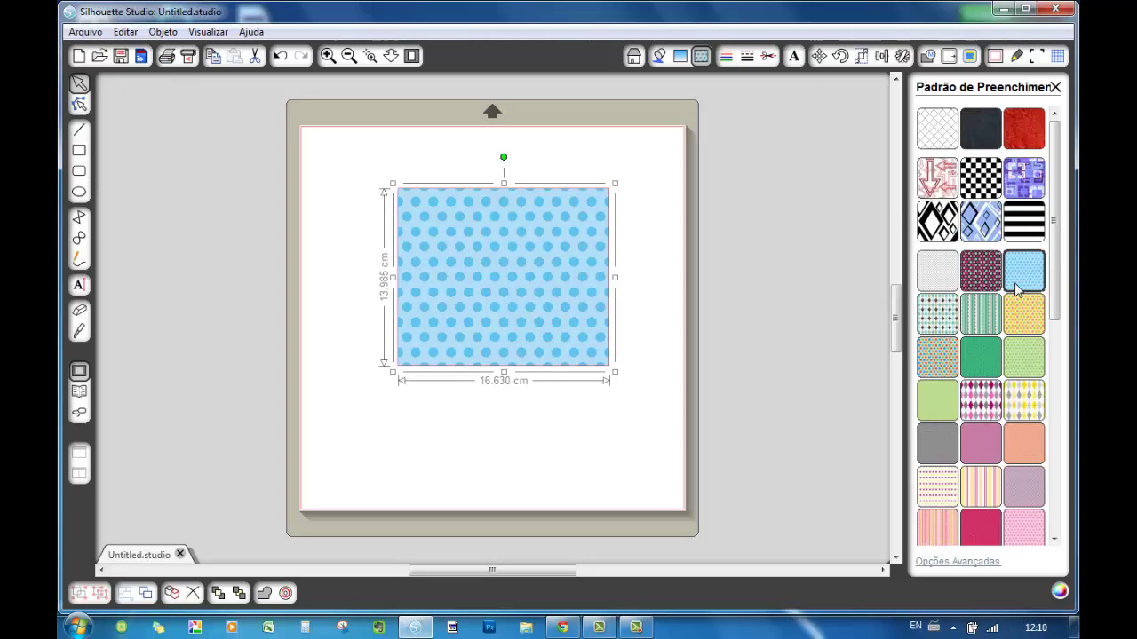
# Fill the rectangle with solid black and display the Cor de Linha settings
pyautogui.click(728, 60)
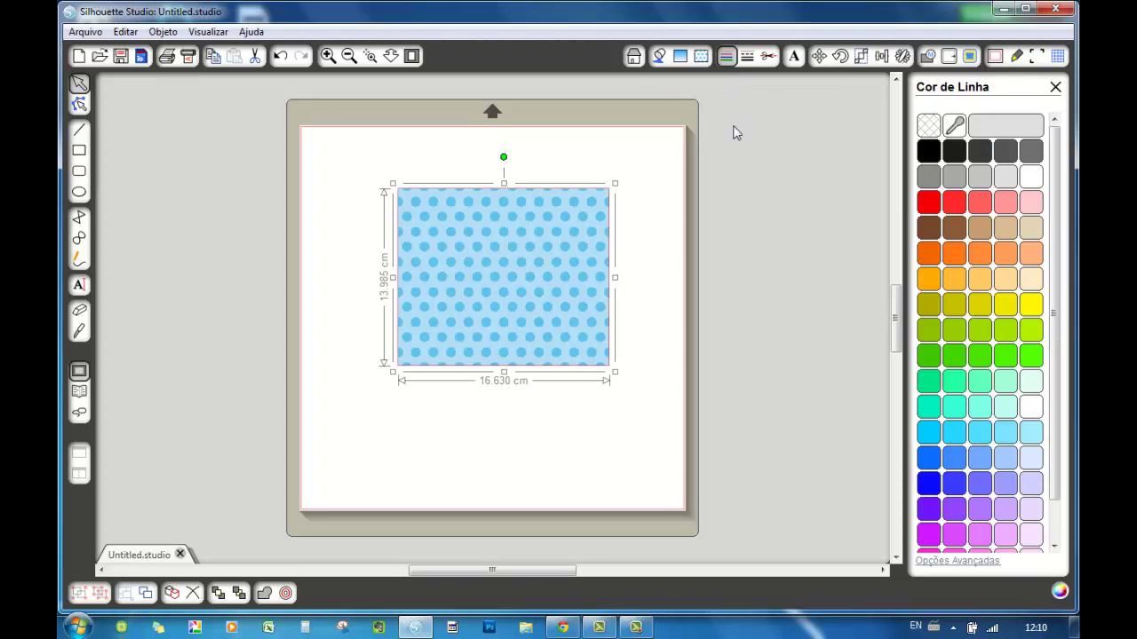
pyautogui.click(661, 61)
pyautogui.click(928, 149)
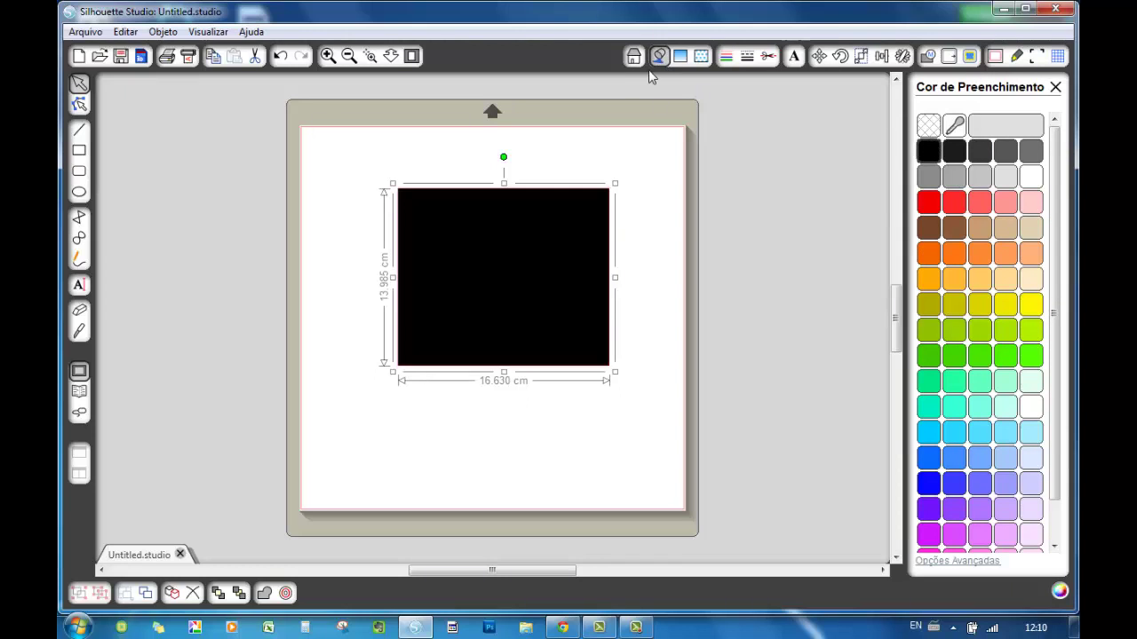
pyautogui.click(723, 57)
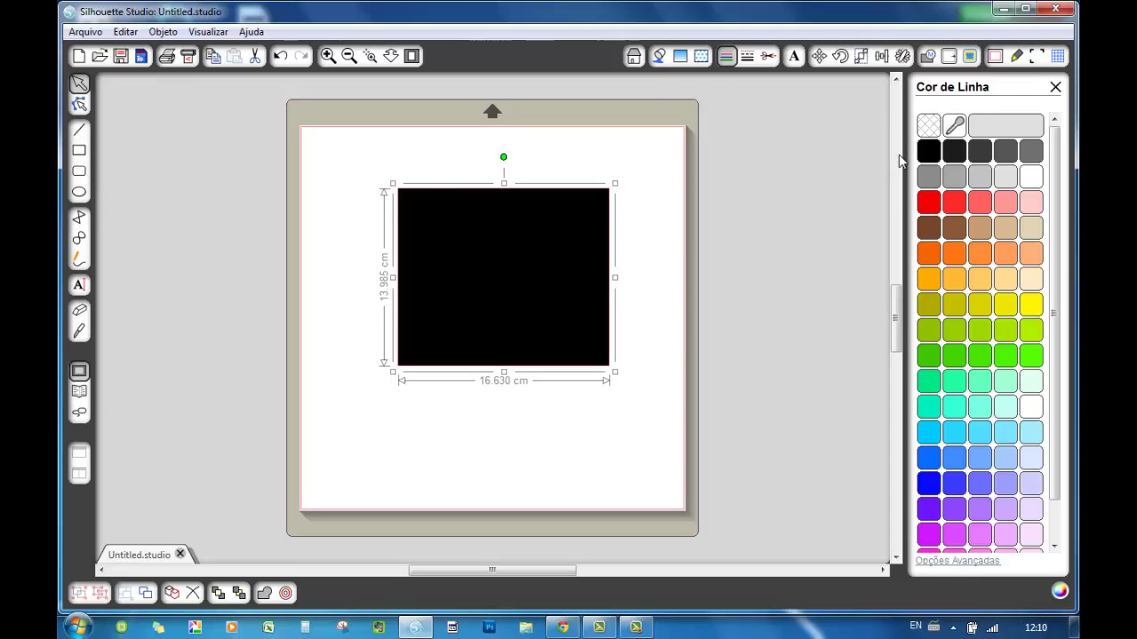
# Draw a small rectangle about 5.7 × 3.9 cm above the black rectangle and another small one below its left corner
pyautogui.click(78, 152)
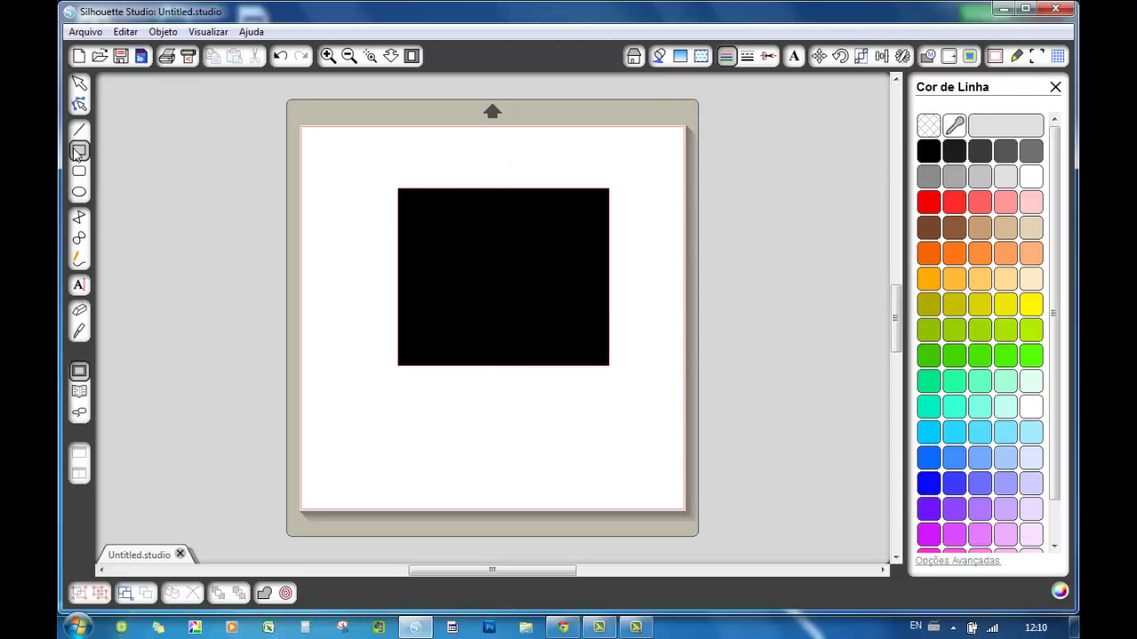
pyautogui.moveTo(405, 130); pyautogui.dragTo(478, 179)
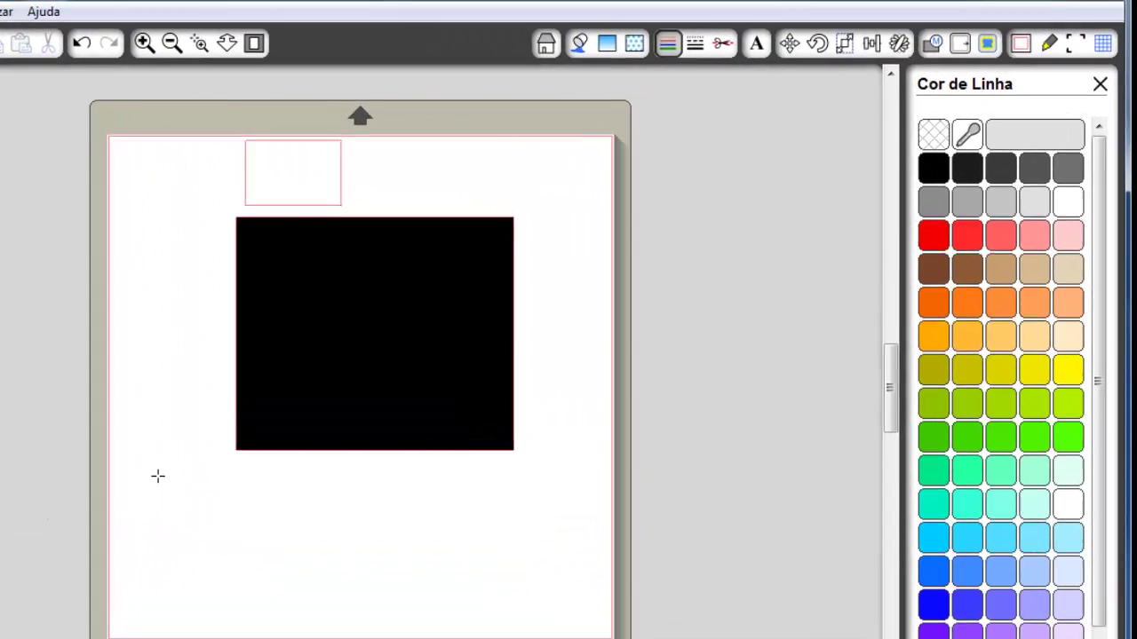
pyautogui.moveTo(338, 384); pyautogui.dragTo(426, 455)
pyautogui.moveTo(217, 609); pyautogui.dragTo(217, 609)
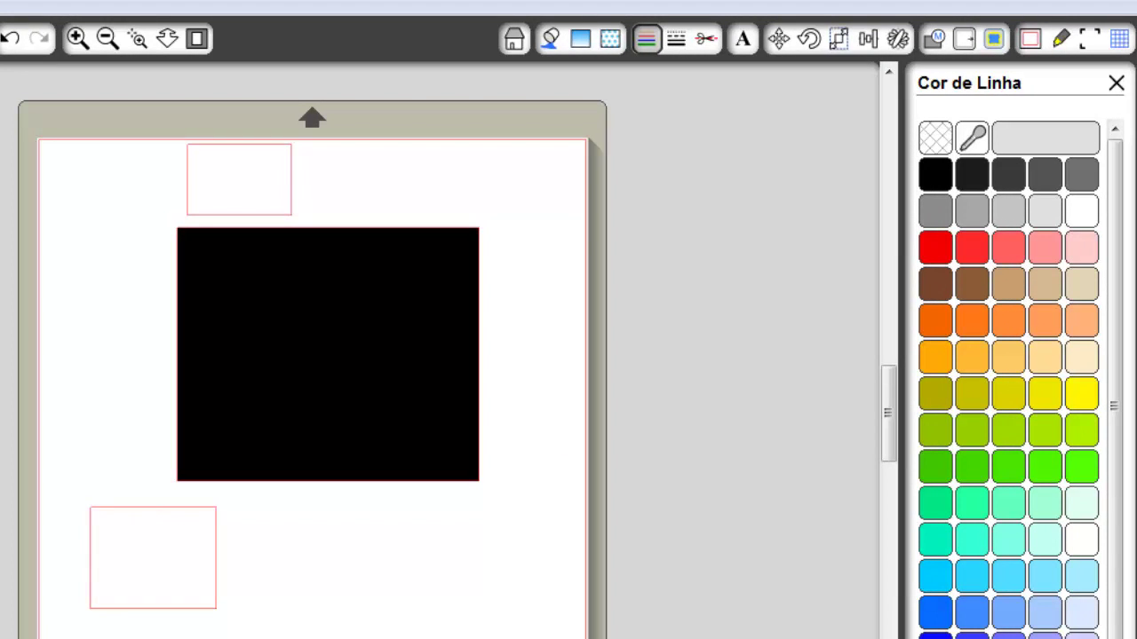
# Try black, red, orange, turquoise and blue line colours on the upper small rectangle, ending with a transparent outline
pyautogui.click(291, 214)
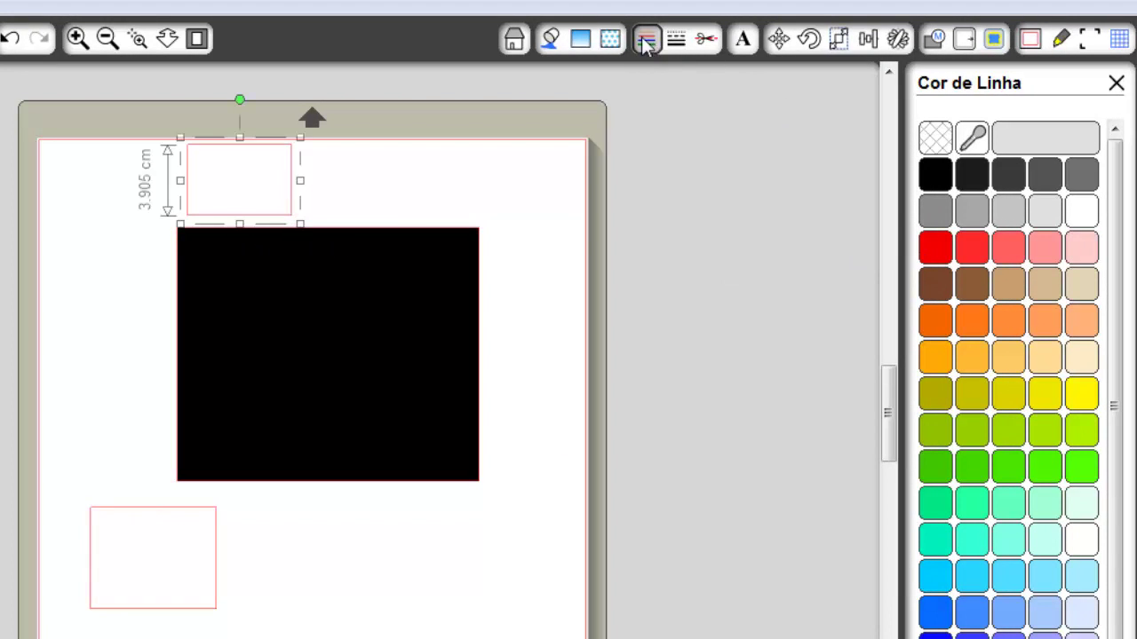
pyautogui.click(933, 176)
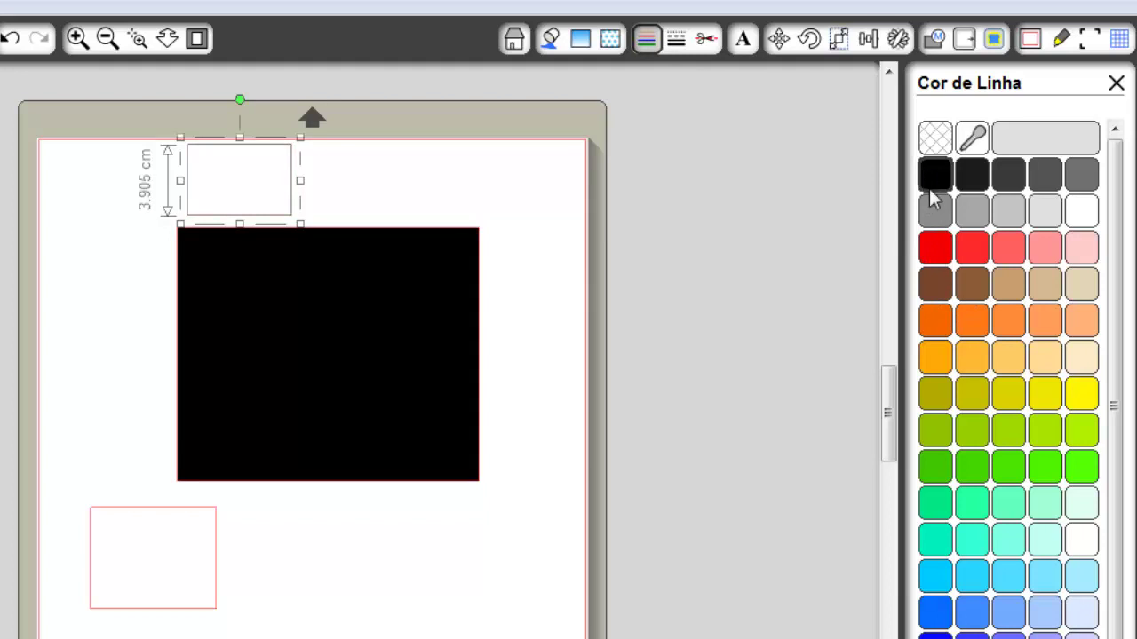
pyautogui.click(971, 254)
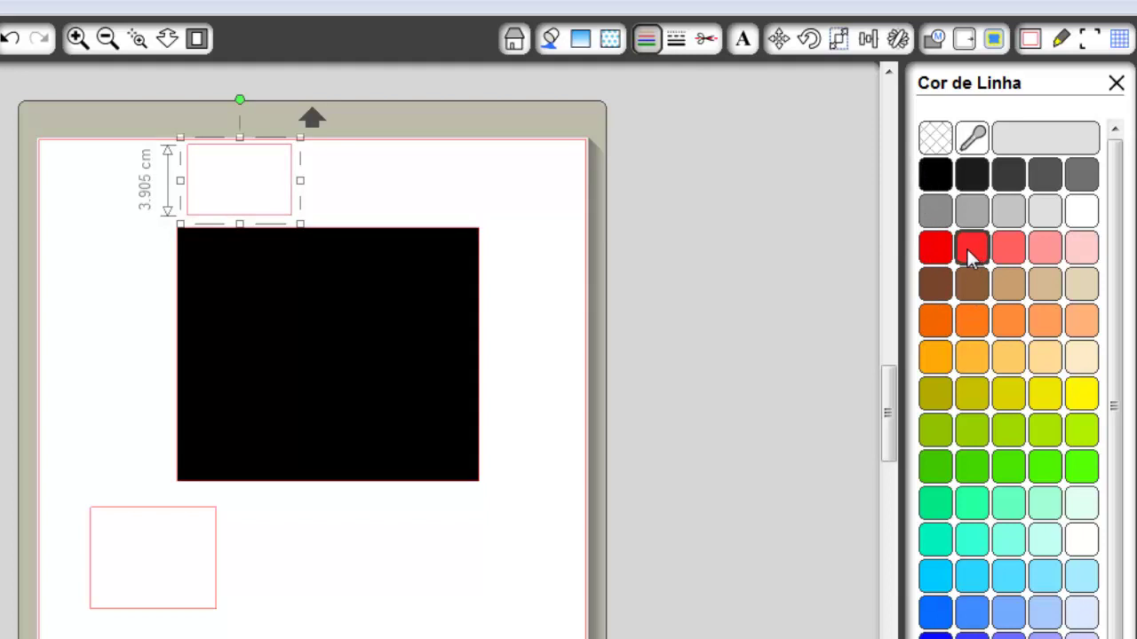
pyautogui.click(1010, 324)
pyautogui.click(1013, 540)
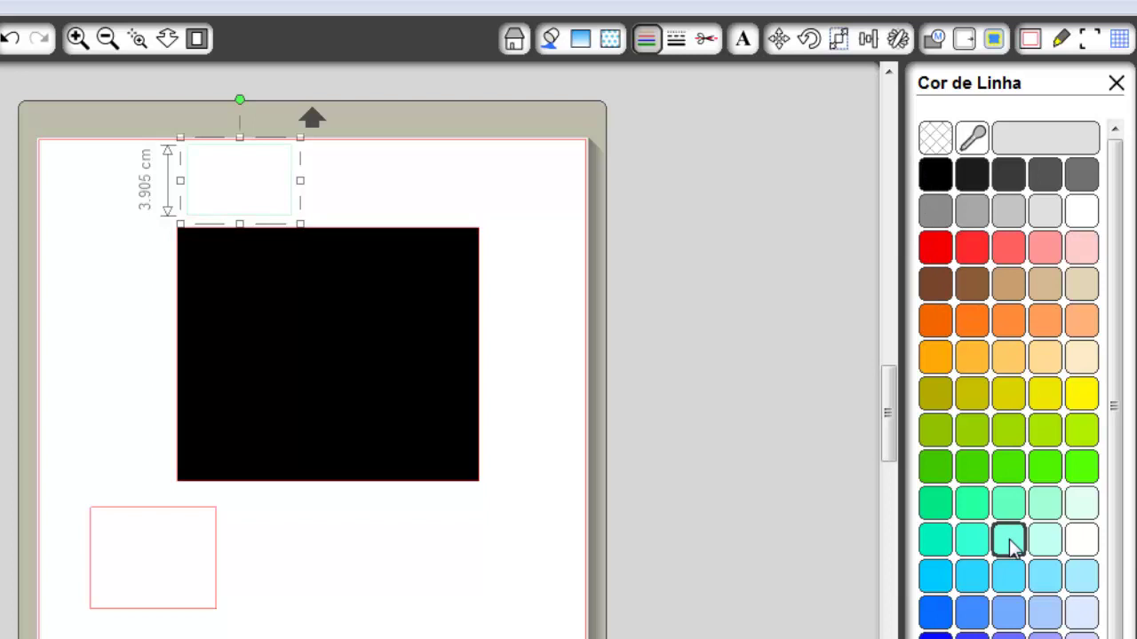
pyautogui.click(1009, 612)
pyautogui.click(972, 612)
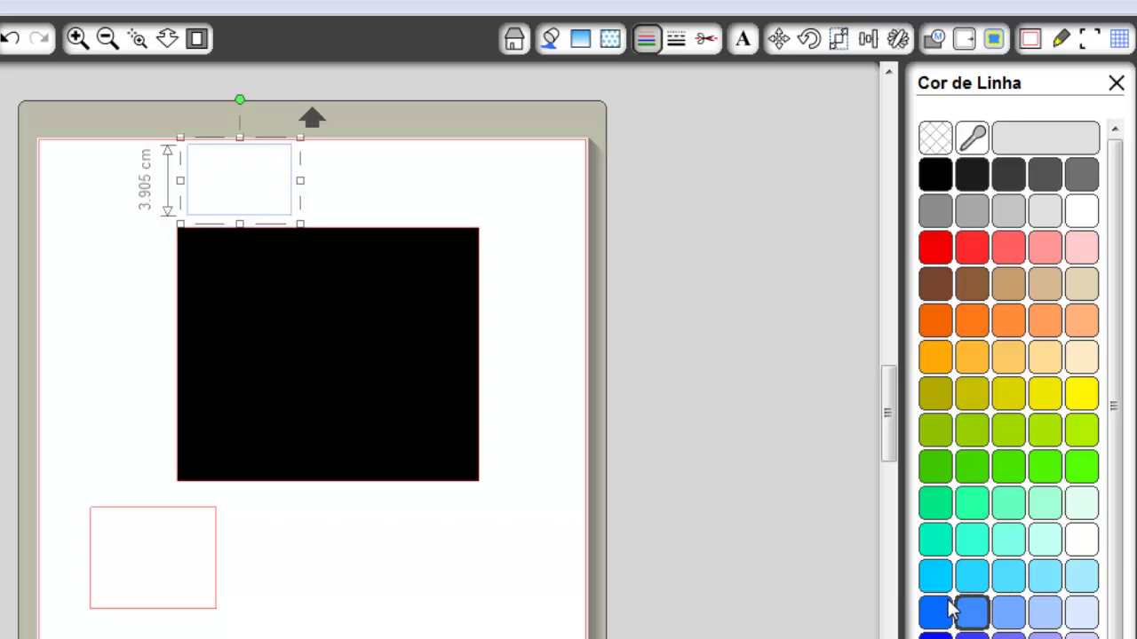
pyautogui.click(1021, 533)
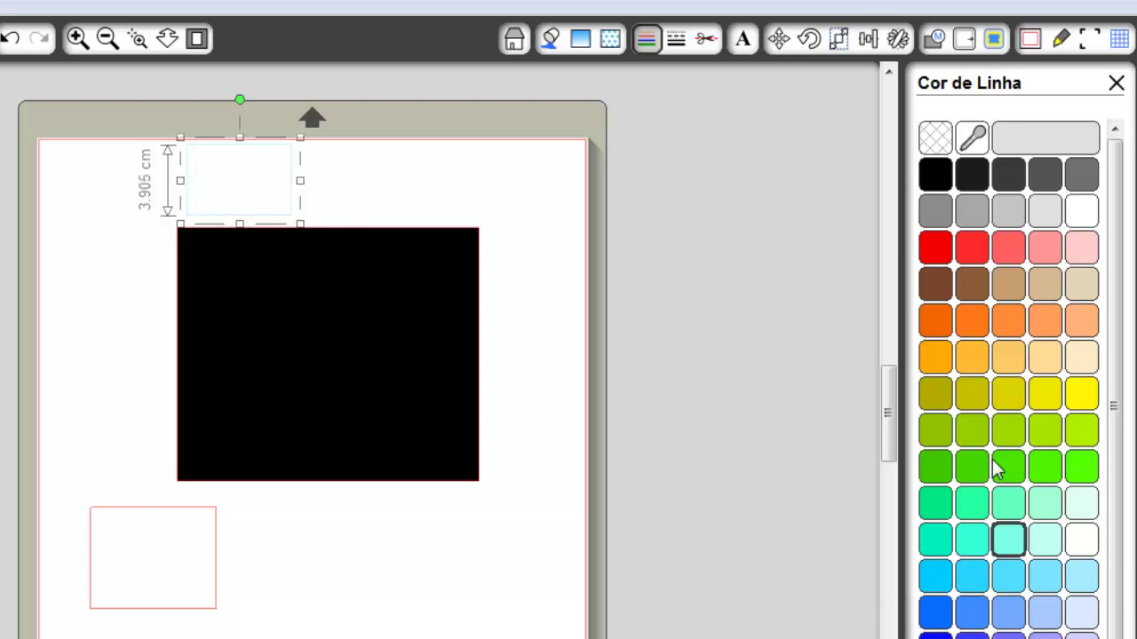
pyautogui.click(932, 142)
# Try a transparent outline and a red outline on the large black rectangle
pyautogui.click(388, 311)
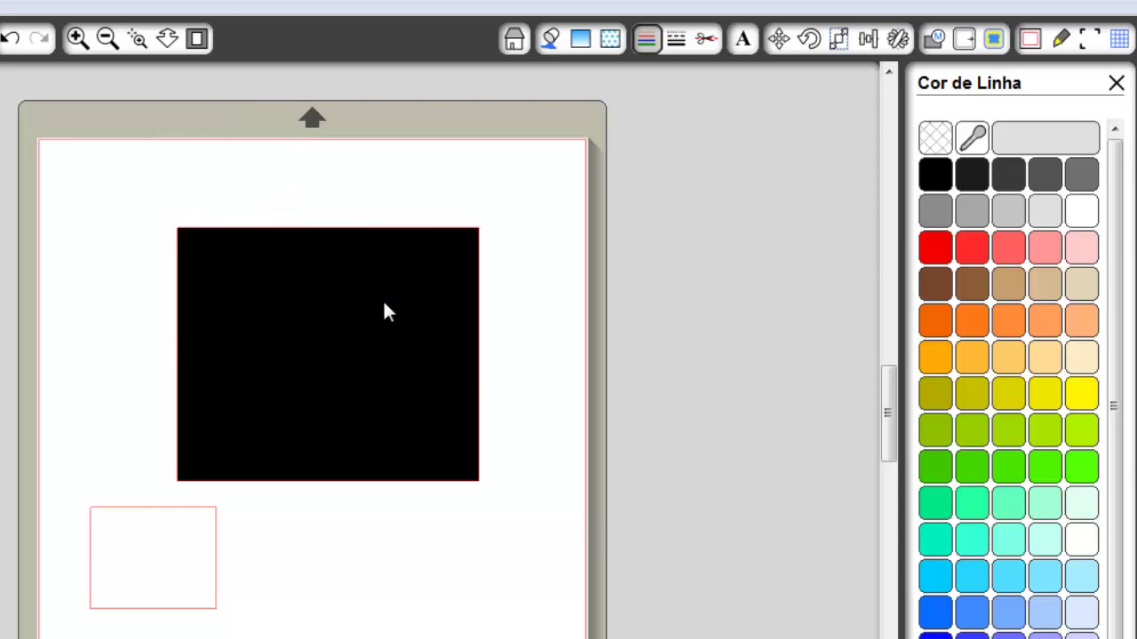
pyautogui.click(388, 311)
pyautogui.click(932, 142)
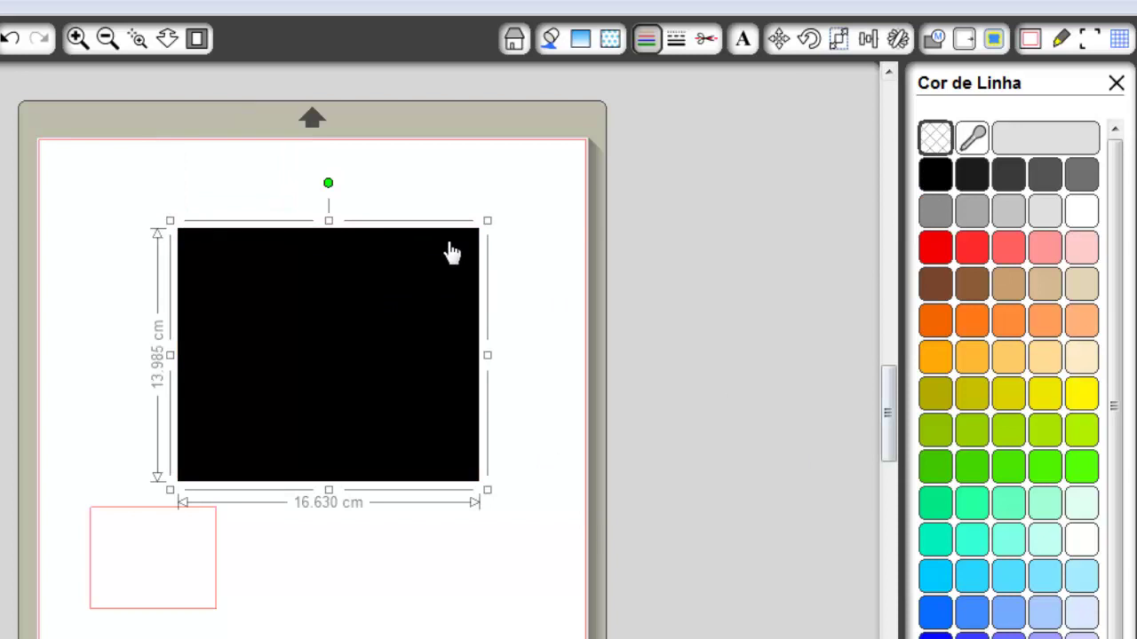
pyautogui.click(939, 256)
# Set the line colour of both the large black rectangle and the small rectangle above it to black, and deselect them
pyautogui.click(306, 297)
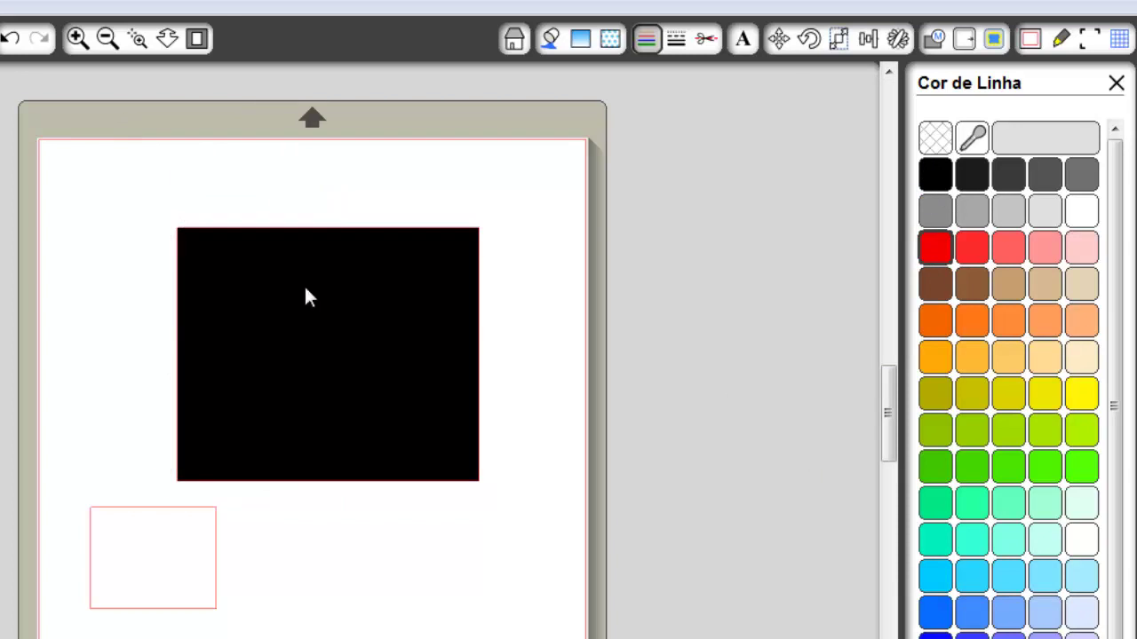
pyautogui.click(306, 298)
pyautogui.click(942, 176)
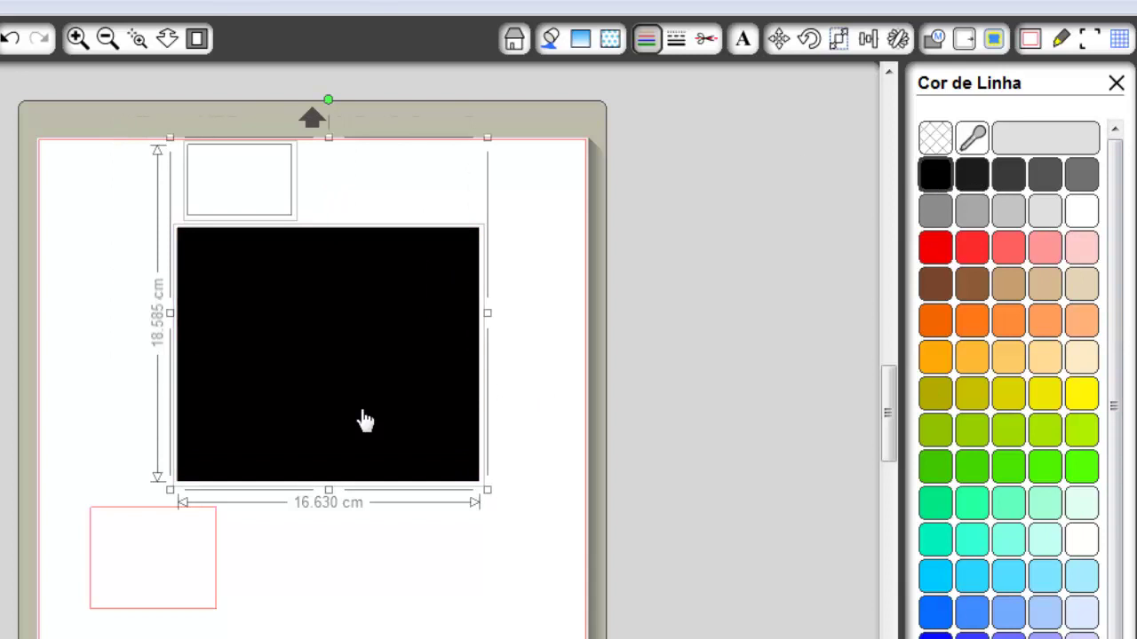
pyautogui.click(533, 377)
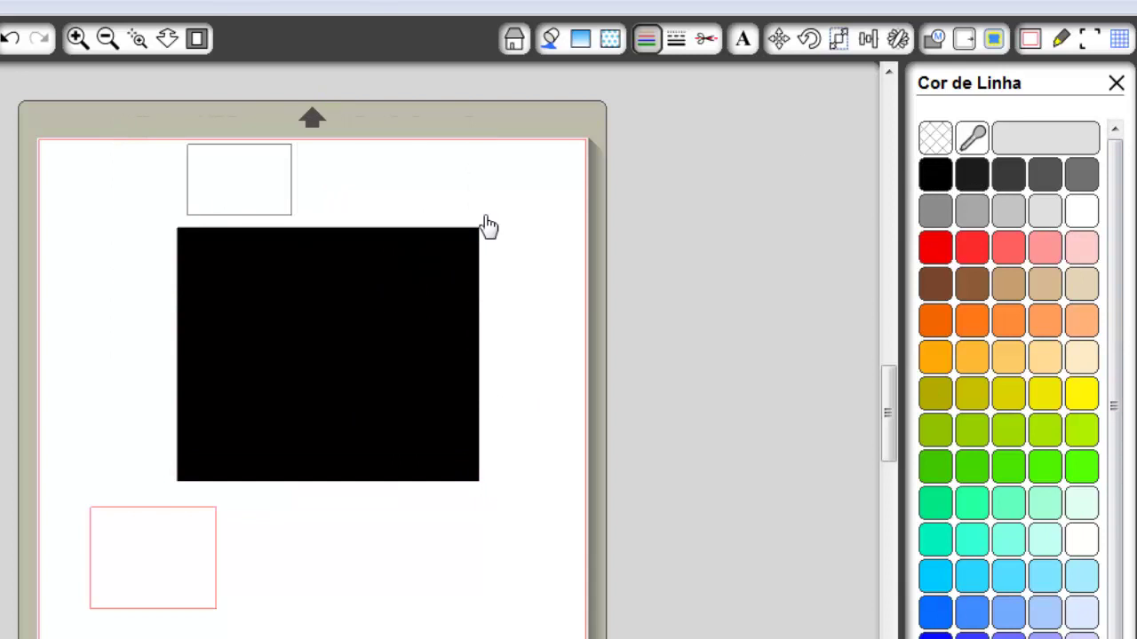
# Apply the finely dashed Estilo de Linha to the small rectangle above the black one
pyautogui.click(676, 40)
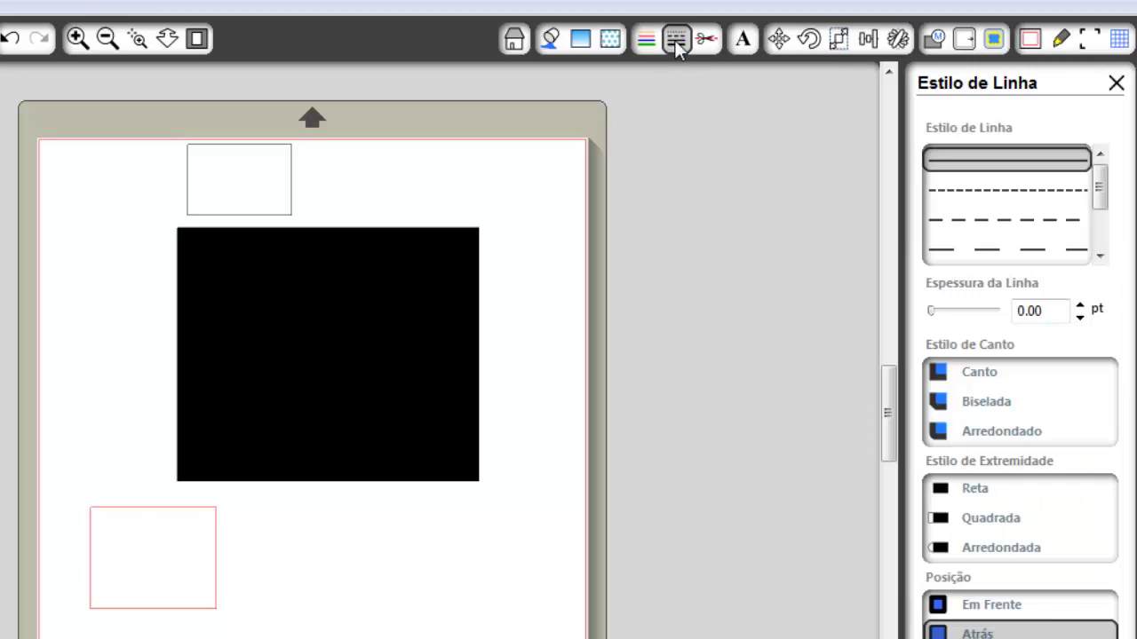
pyautogui.click(291, 203)
pyautogui.click(975, 197)
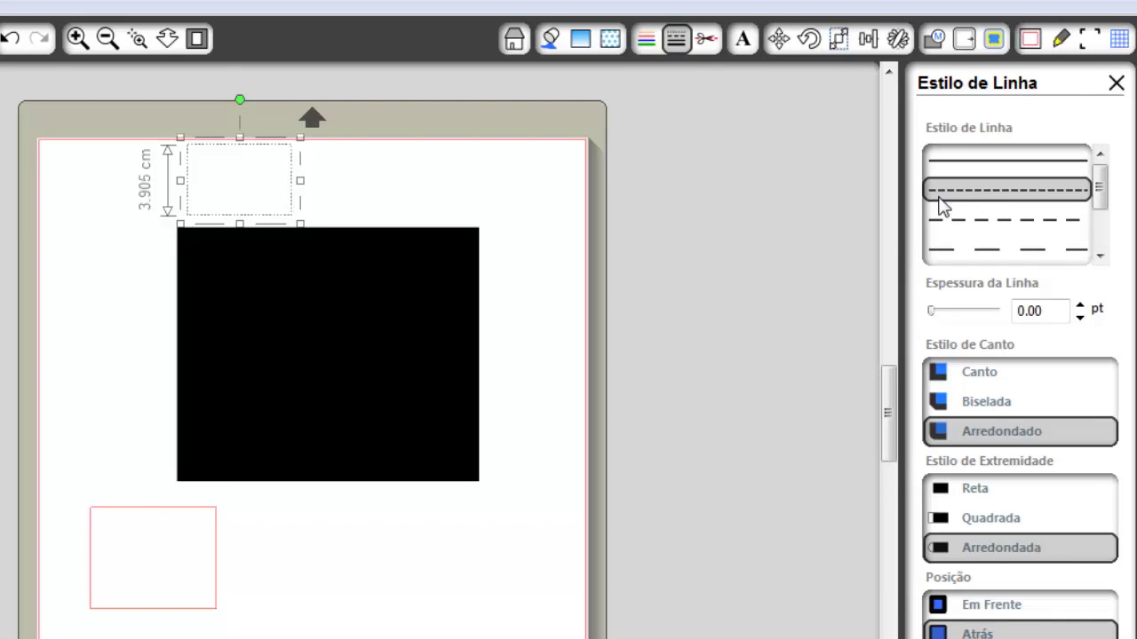
# Change the small upper rectangle's line style to a long dash with two short dashes and set its thickness to 6.75 pt
pyautogui.click(137, 38)
pyautogui.moveTo(145, 115); pyautogui.dragTo(365, 313)
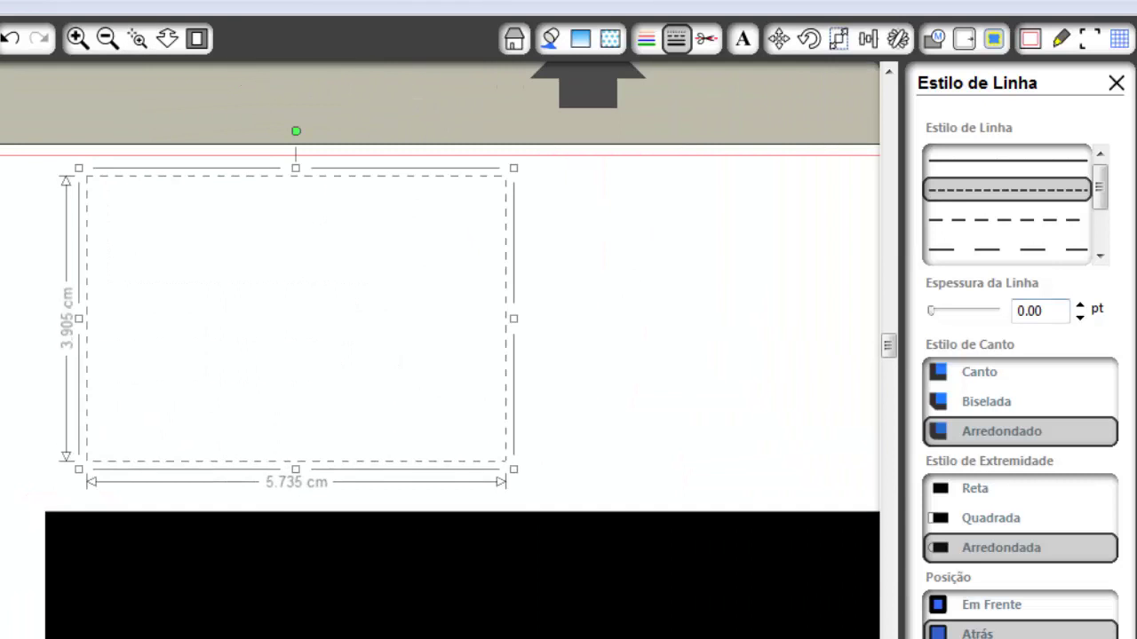
pyautogui.click(1029, 233)
pyautogui.click(1036, 255)
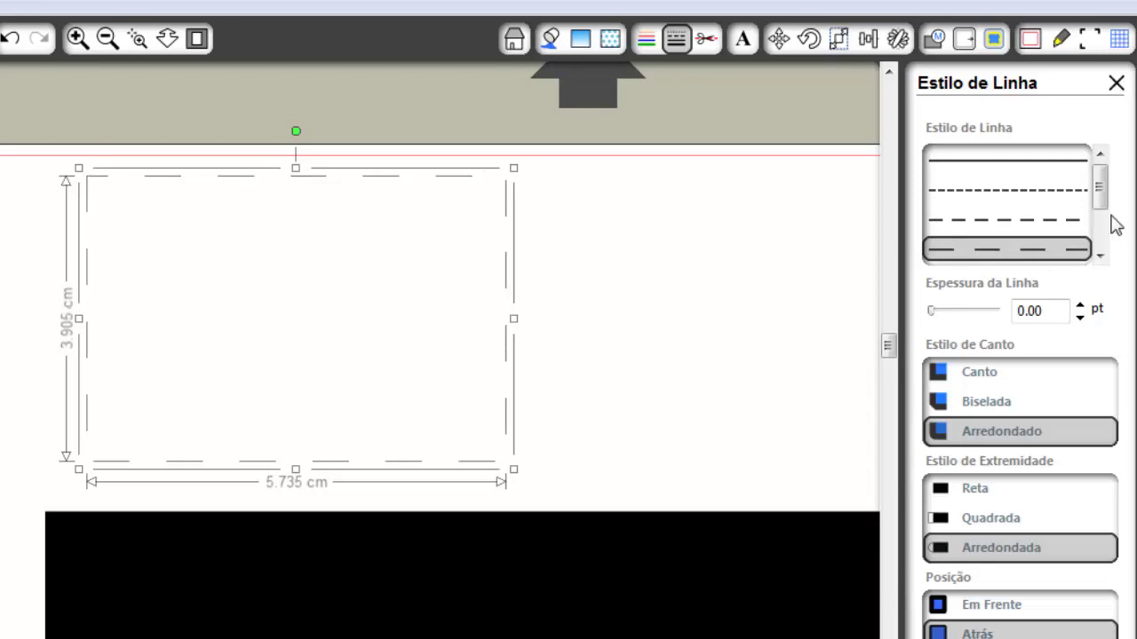
pyautogui.moveTo(1101, 198); pyautogui.dragTo(1105, 233)
pyautogui.click(1060, 253)
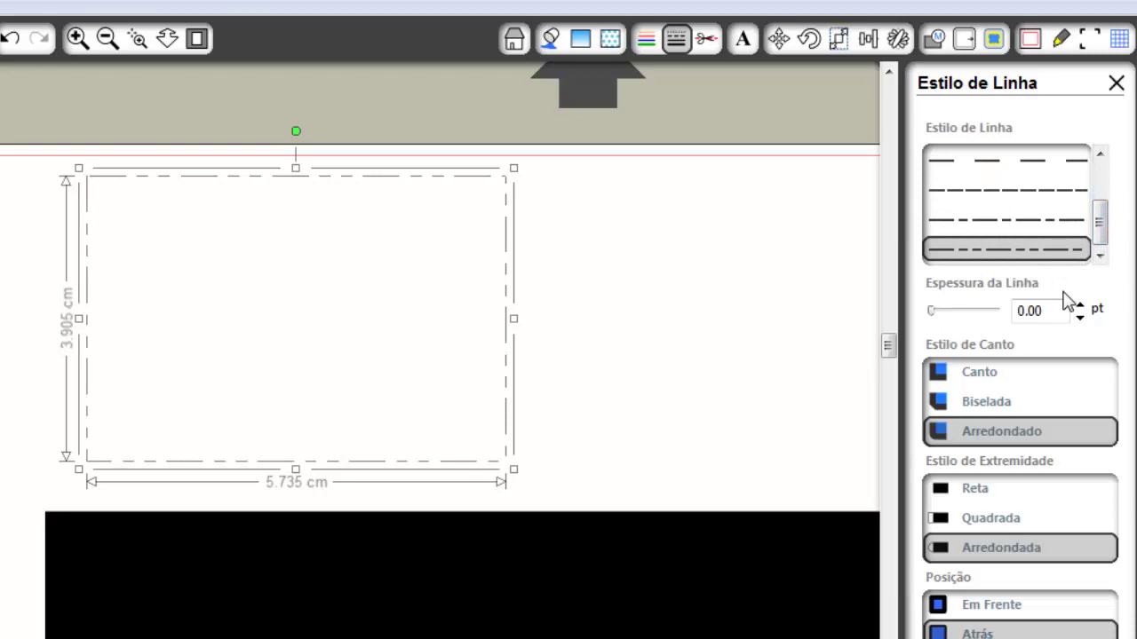
pyautogui.moveTo(935, 312); pyautogui.dragTo(966, 315)
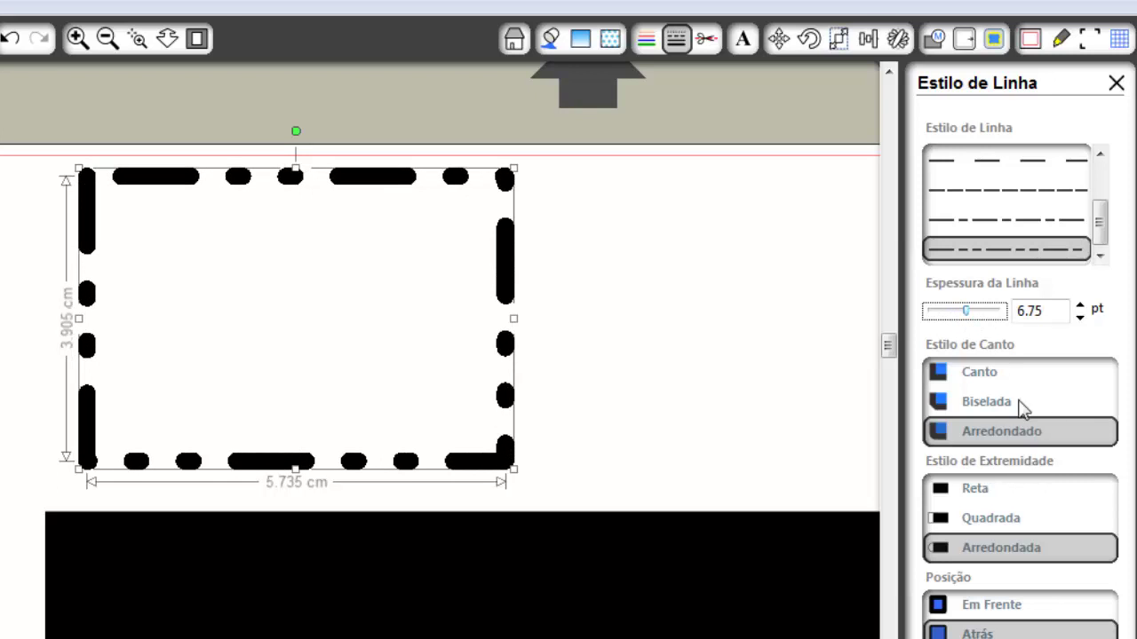
# Try the Biselada and Canto corner styles on the dashed rectangle, return to Arredondado, and set its line ends to Quadrada
pyautogui.click(992, 405)
pyautogui.click(990, 375)
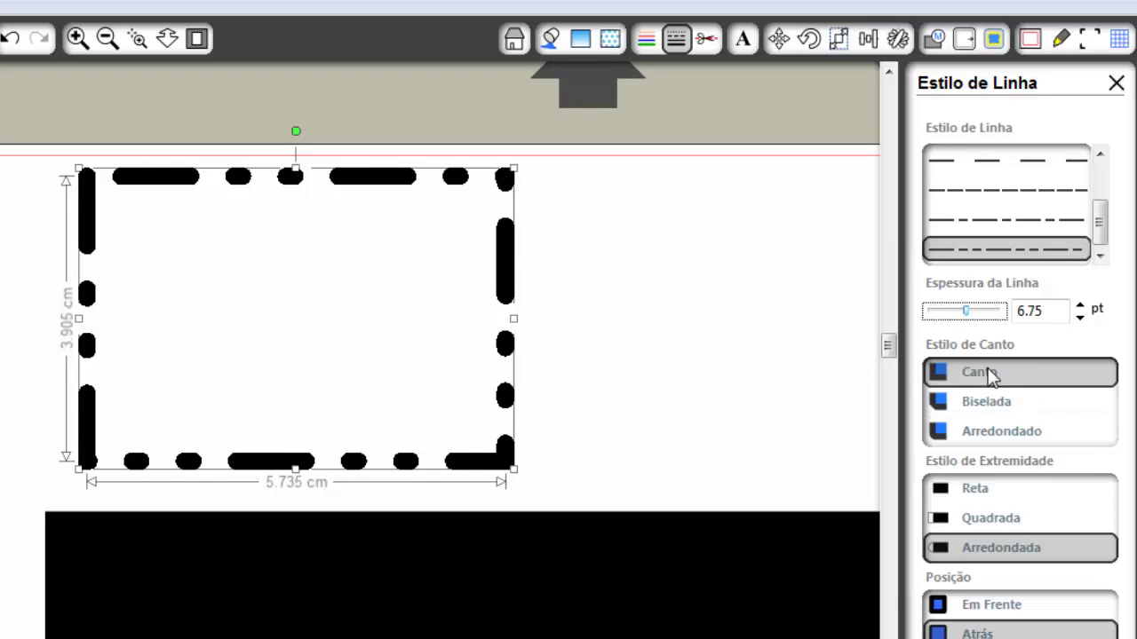
pyautogui.click(1001, 435)
pyautogui.click(993, 491)
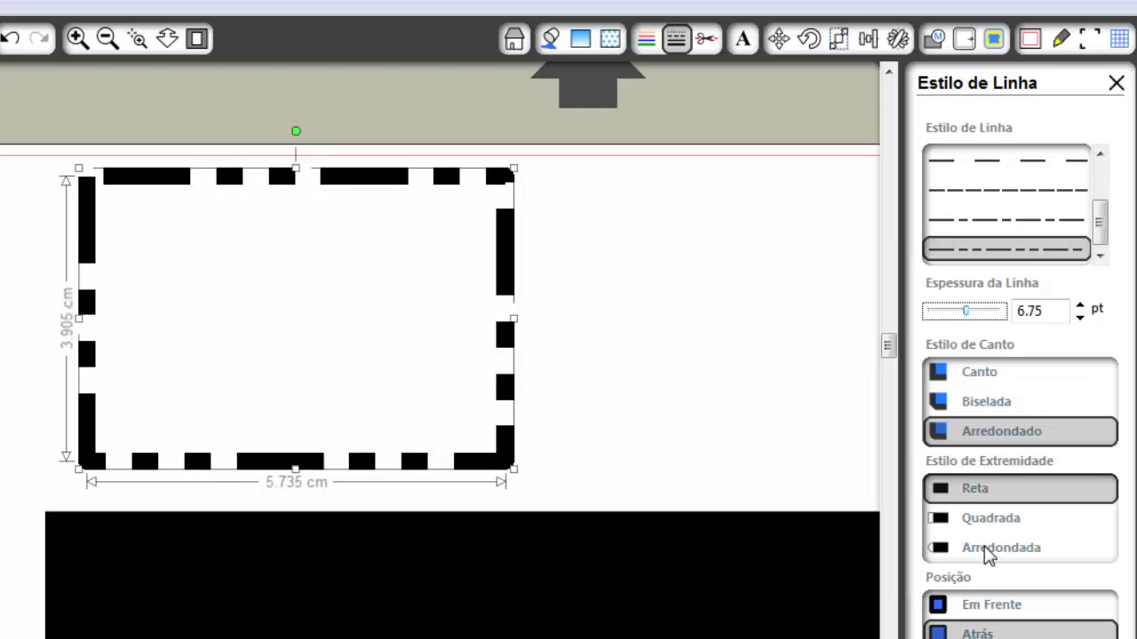
pyautogui.click(989, 520)
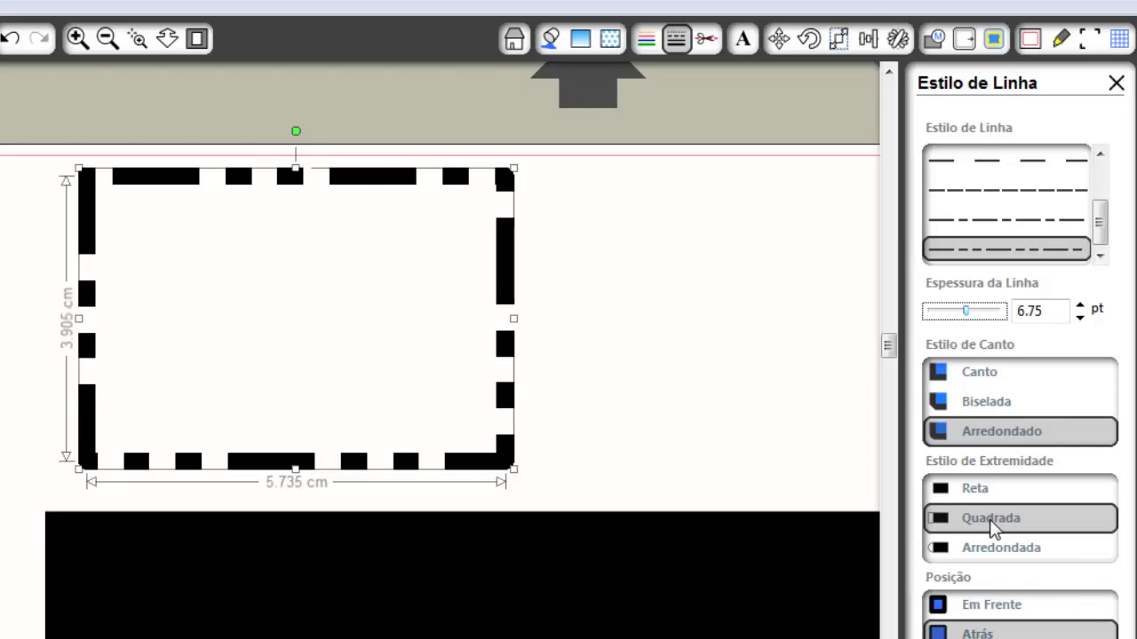
# Display the Estilo de Corte settings and enlarge the dashed rectangle to about 15.1 × 10.3 cm inside the large black rectangle
pyautogui.click(707, 40)
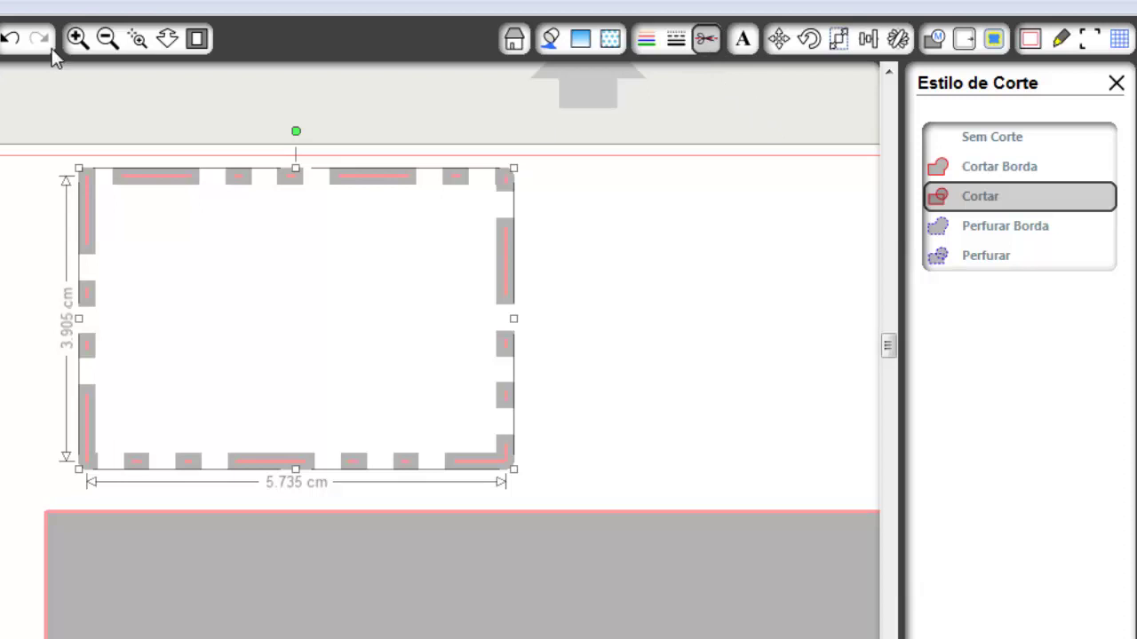
pyautogui.click(167, 38)
pyautogui.moveTo(242, 292); pyautogui.dragTo(220, 115)
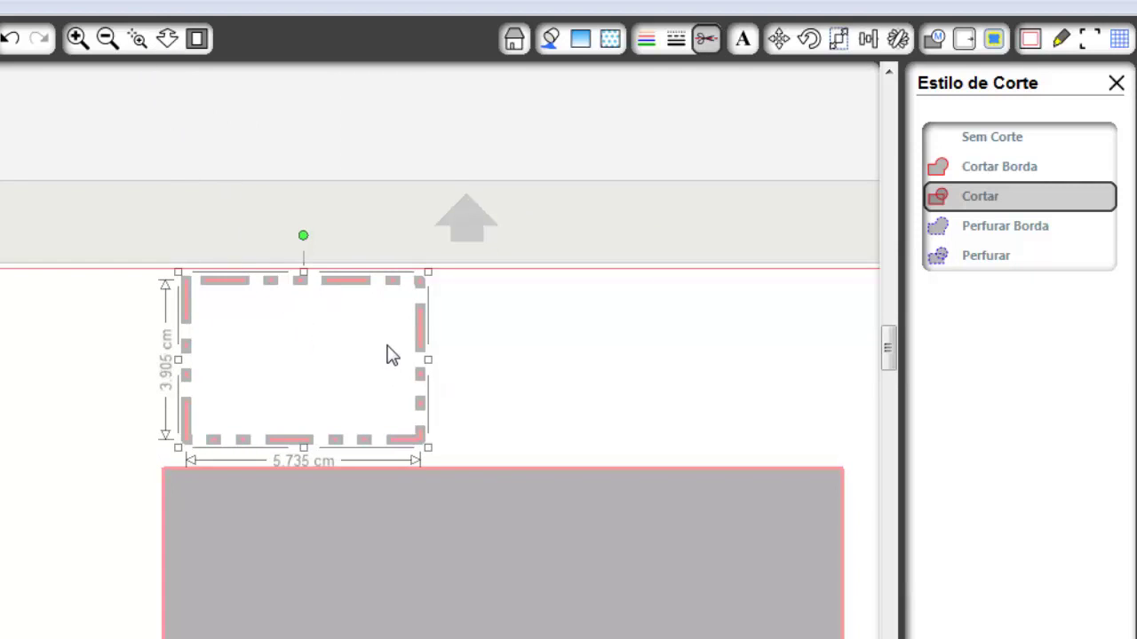
pyautogui.moveTo(543, 399); pyautogui.dragTo(409, 187)
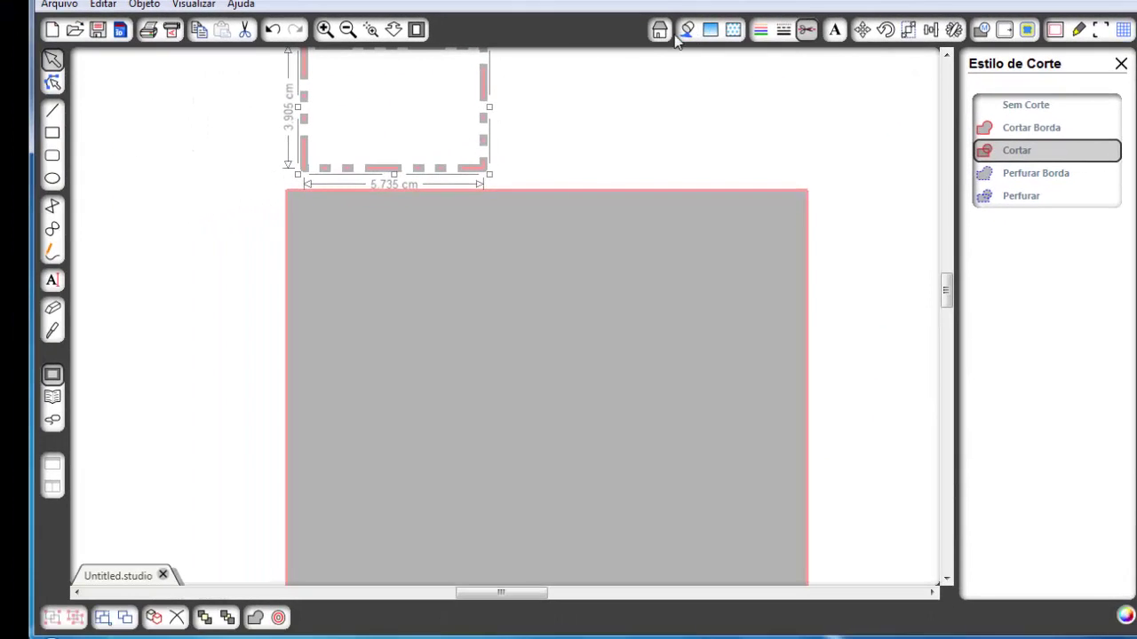
pyautogui.click(749, 34)
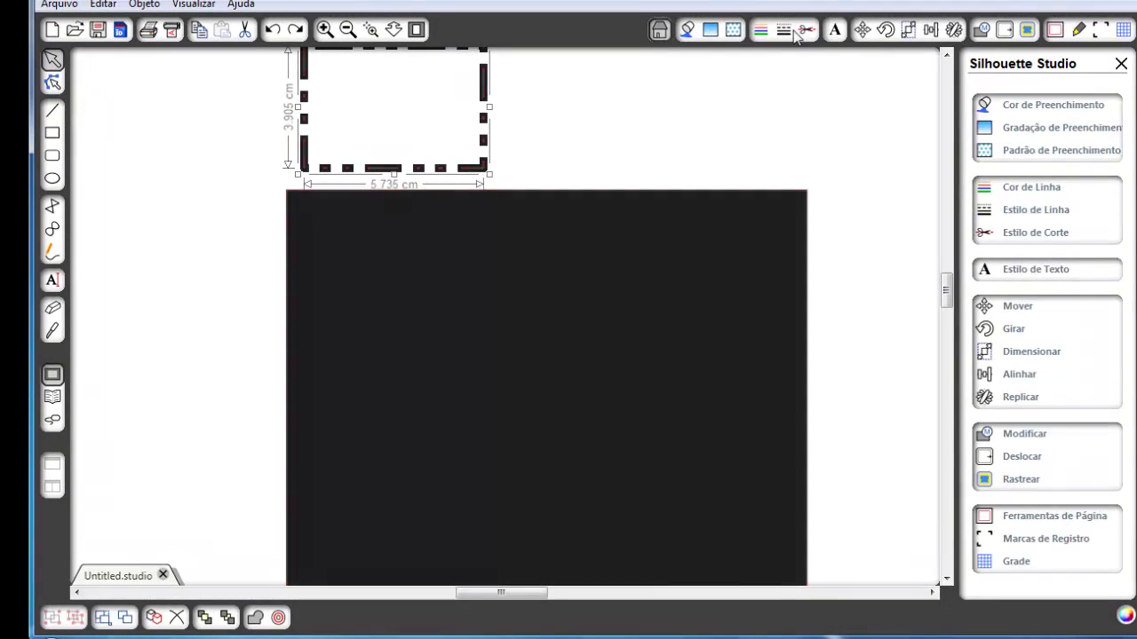
pyautogui.click(803, 30)
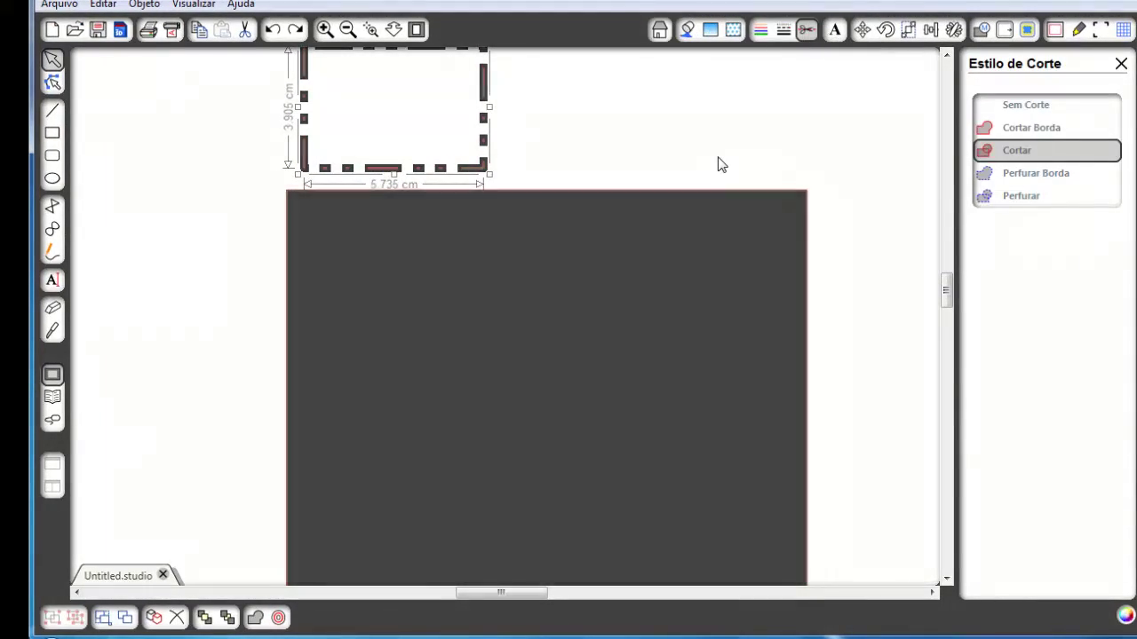
pyautogui.moveTo(488, 184); pyautogui.dragTo(791, 536)
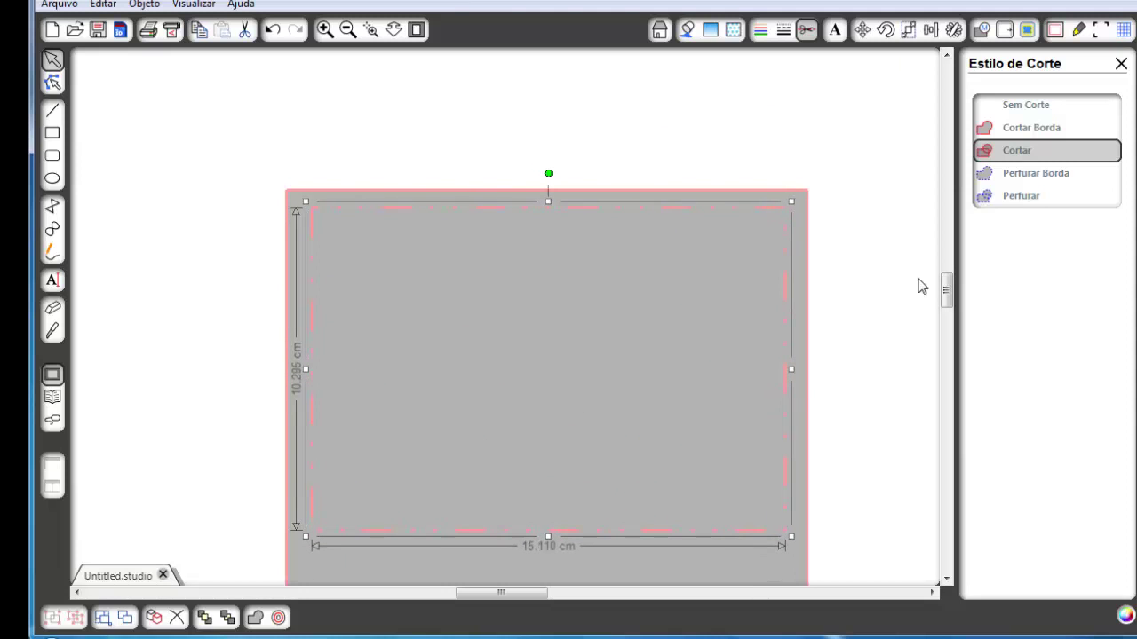
# Give the inner rectangle a solid line style and return to the Estilo de Corte settings
pyautogui.click(783, 30)
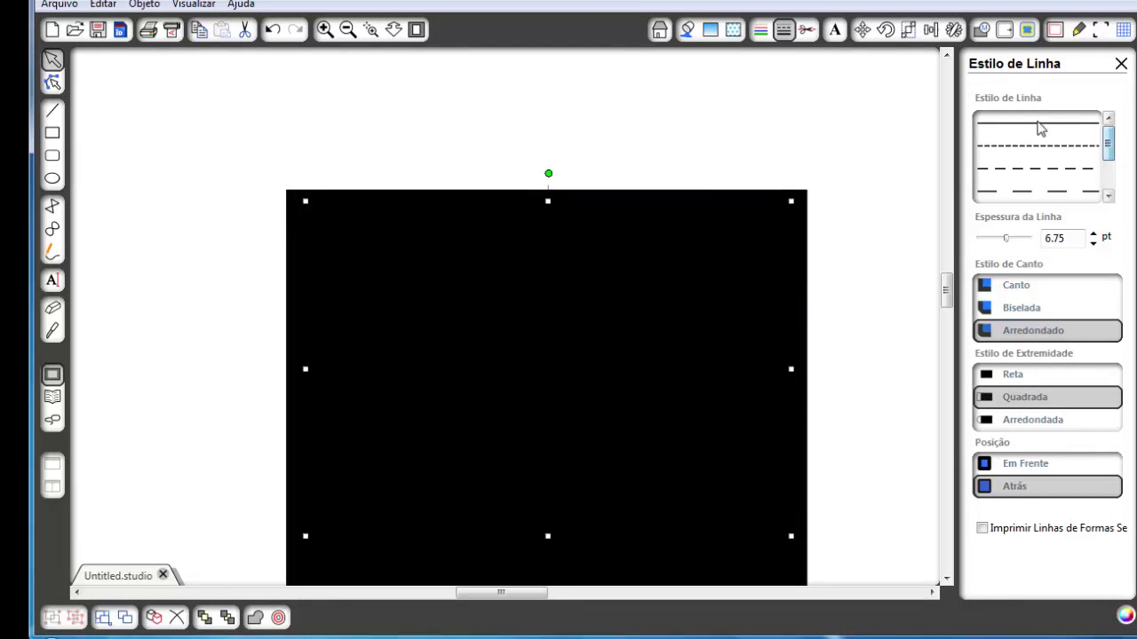
pyautogui.click(807, 30)
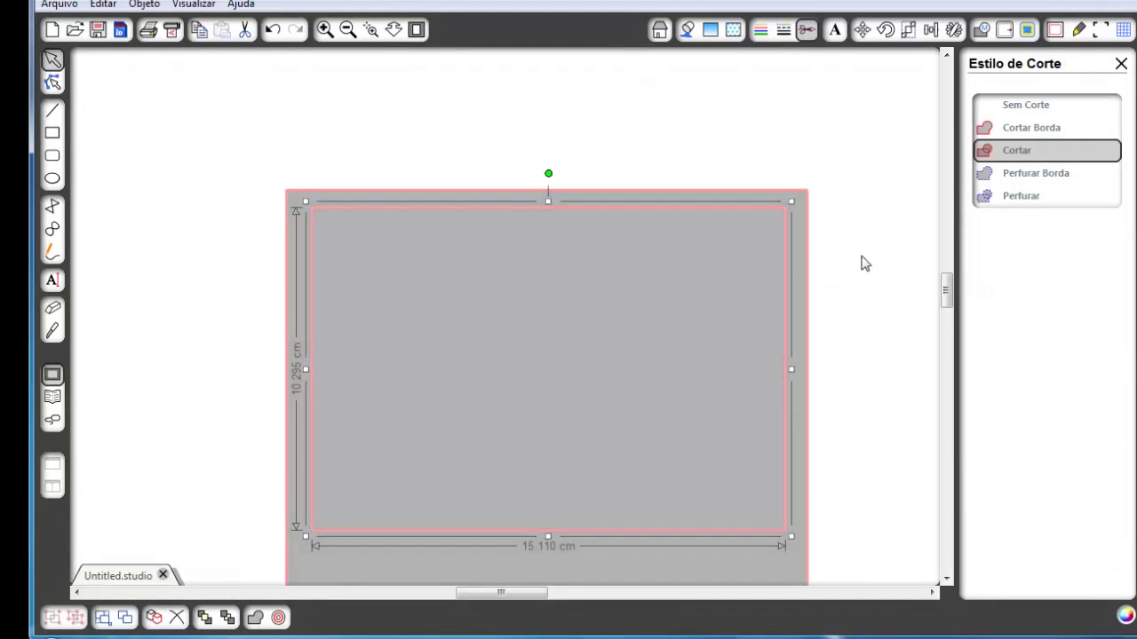
pyautogui.scroll(-2, 799, 280)
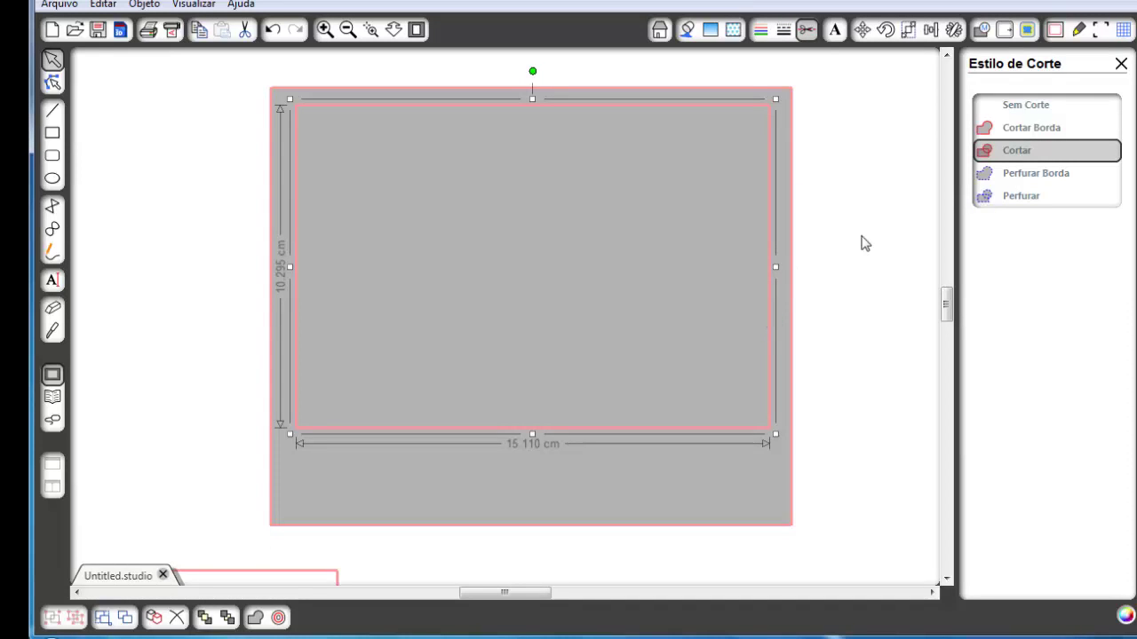
# Try Perfurar Borda on the inner rectangle, move it slightly lower, and set its cut style to Perfurar
pyautogui.click(769, 177)
pyautogui.click(770, 264)
pyautogui.click(1043, 176)
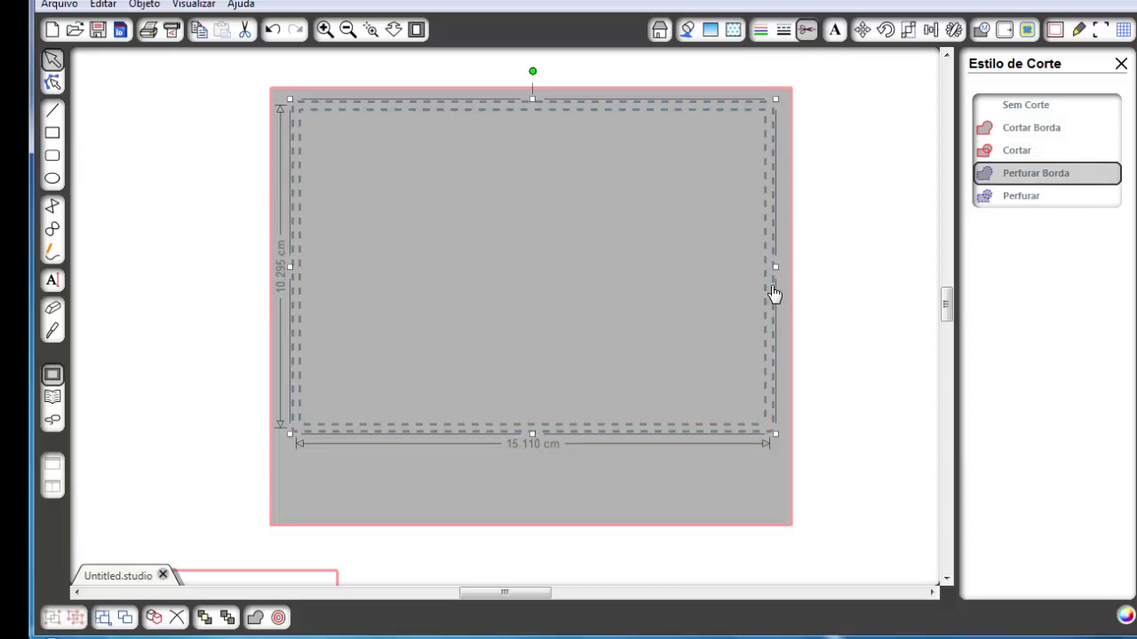
pyautogui.moveTo(773, 297); pyautogui.dragTo(769, 338)
pyautogui.click(1021, 199)
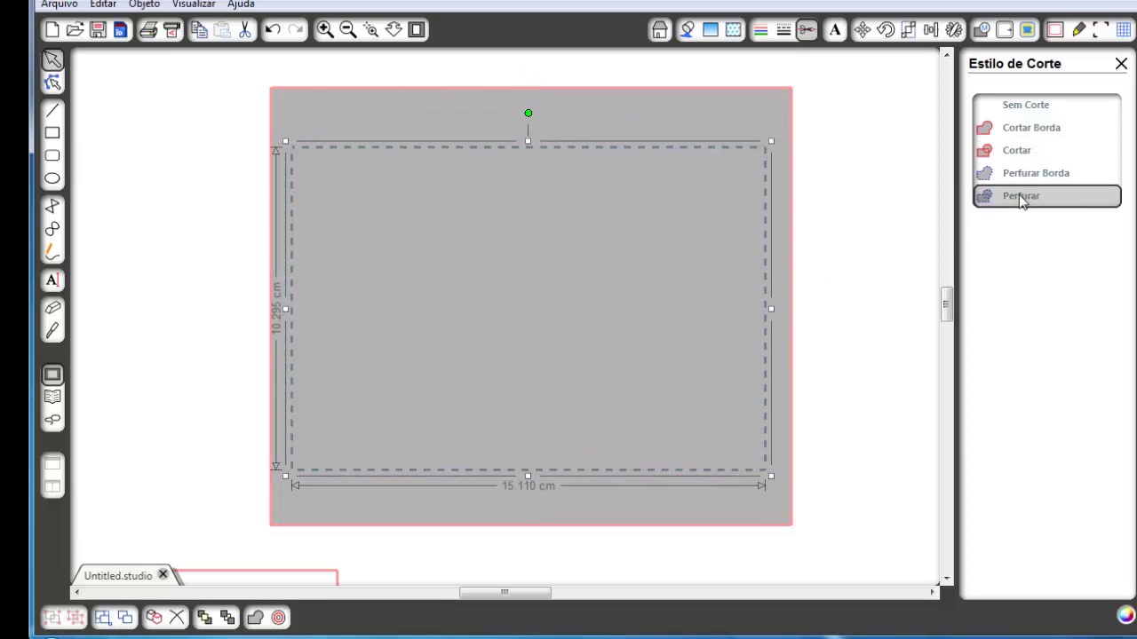
pyautogui.click(860, 138)
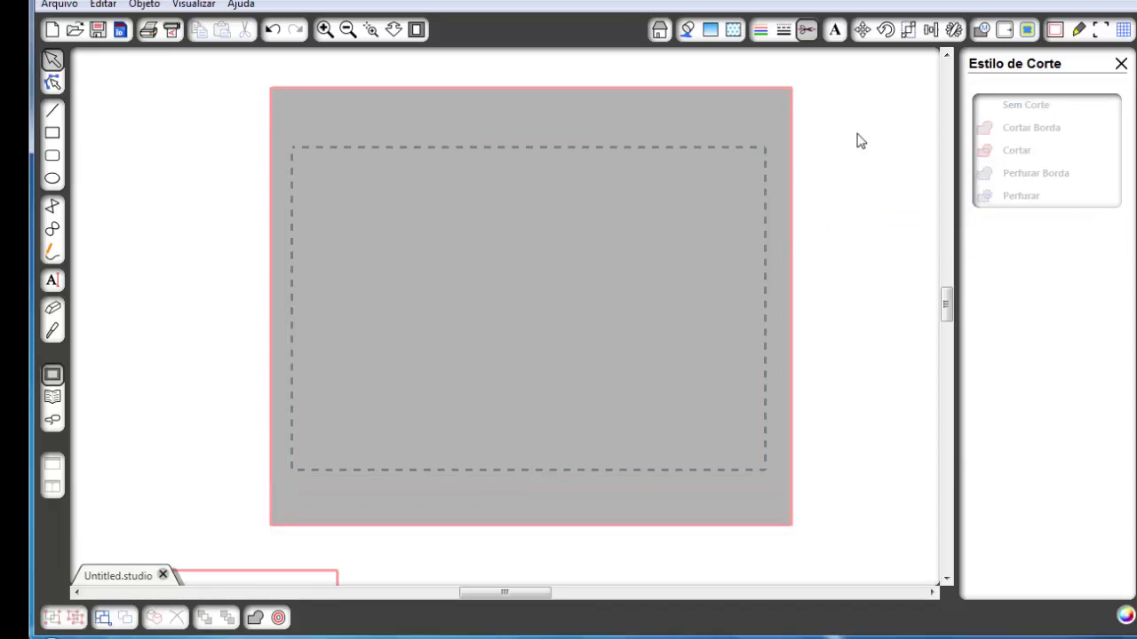
# Select the inner rectangle, compare it with the Perfurar Borda cut style again, and restore Perfurar
pyautogui.click(702, 160)
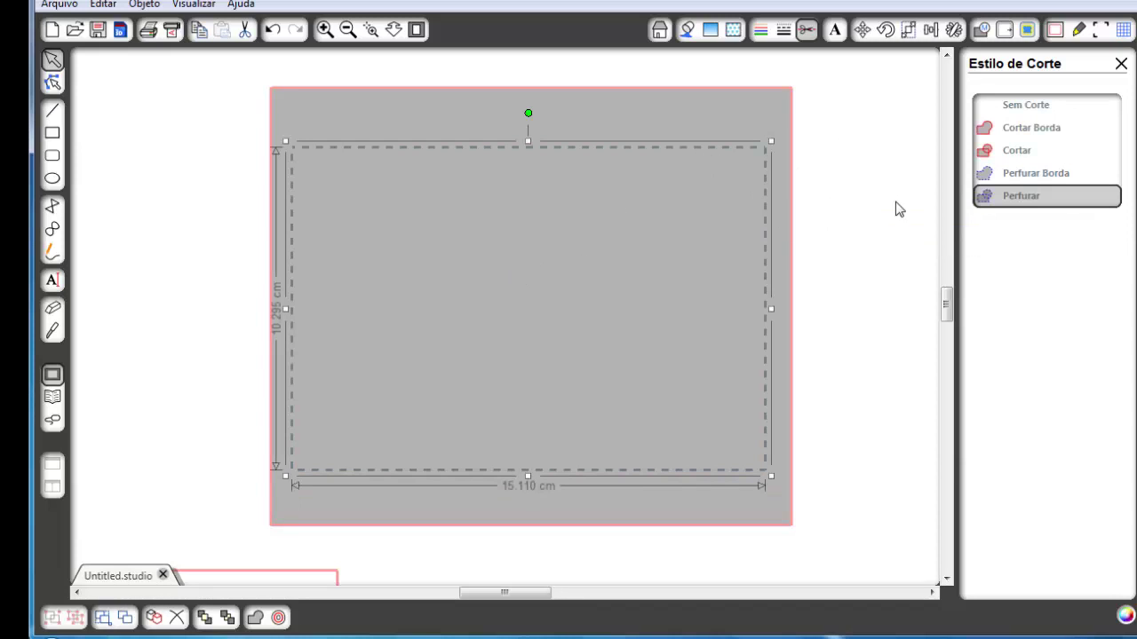
pyautogui.click(1039, 176)
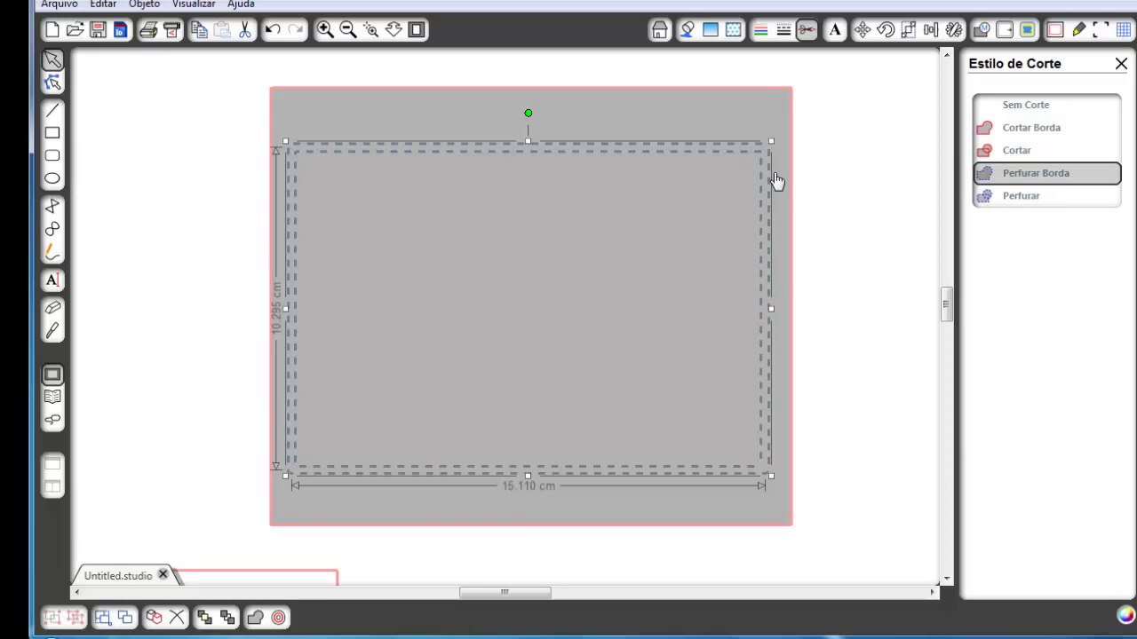
pyautogui.click(1012, 197)
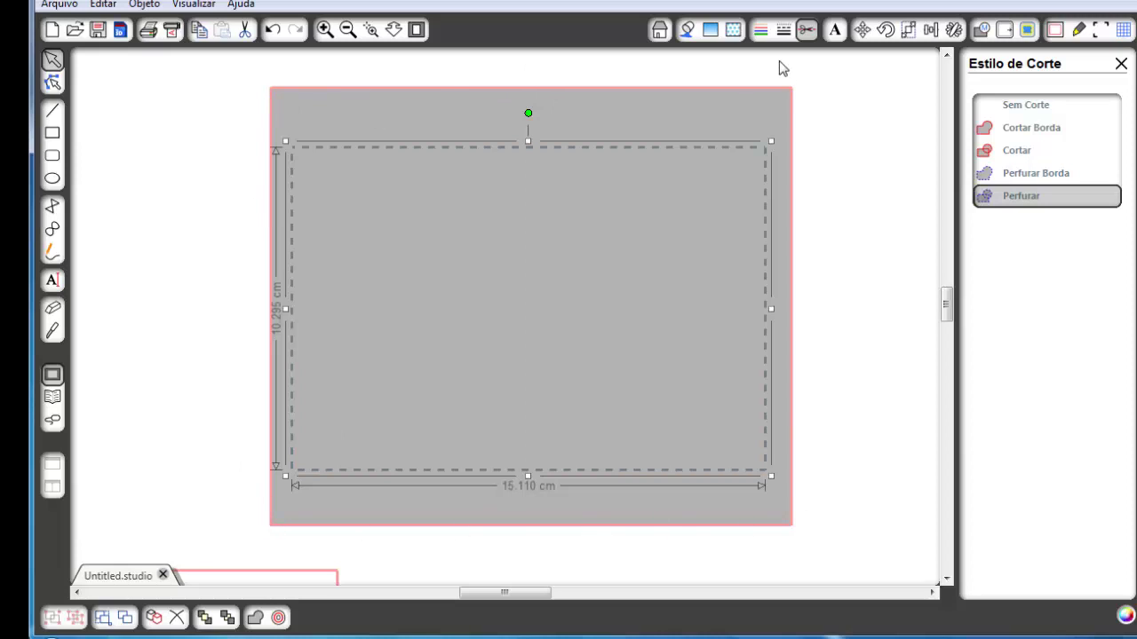
# Try Perfurar Borda on the large outer rectangle, and set its cut style to Cortar Borda
pyautogui.click(744, 103)
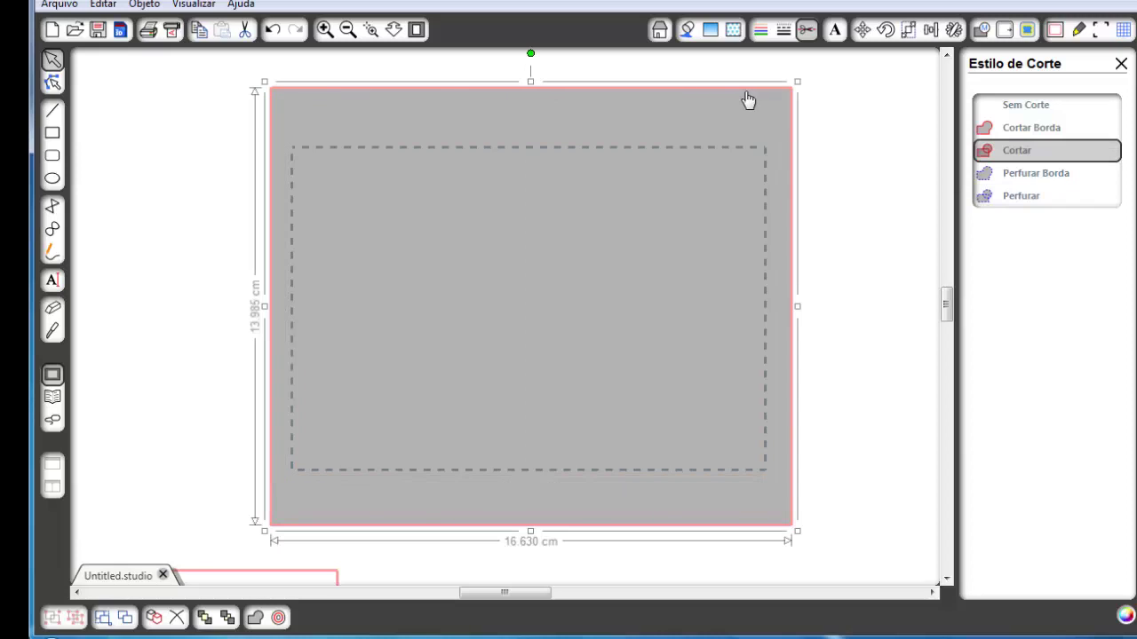
pyautogui.click(1041, 176)
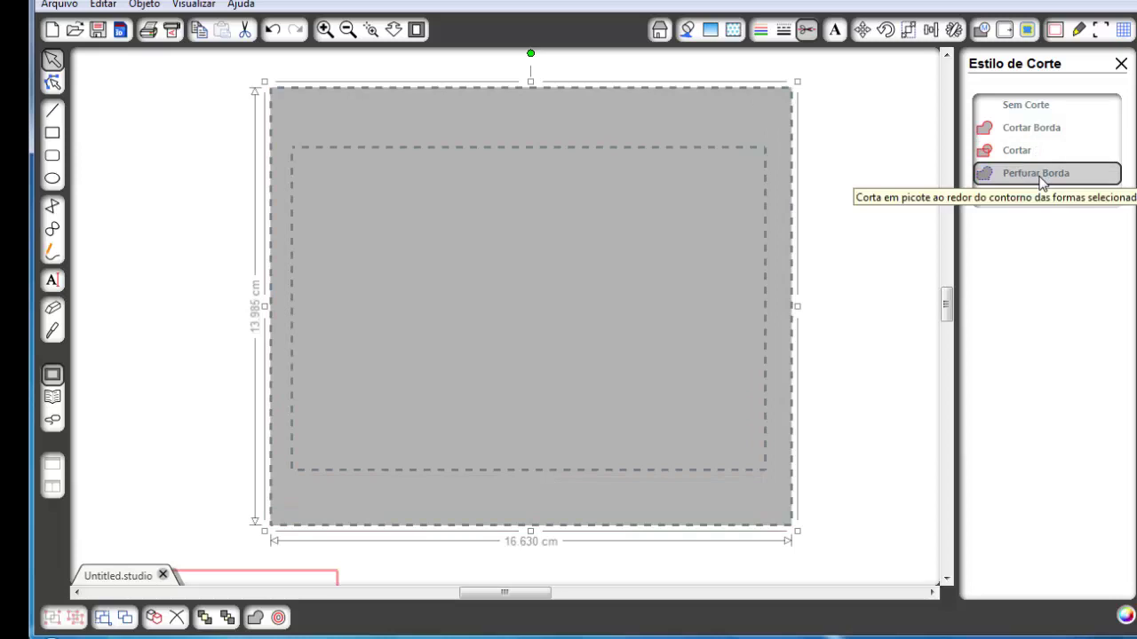
pyautogui.click(1022, 133)
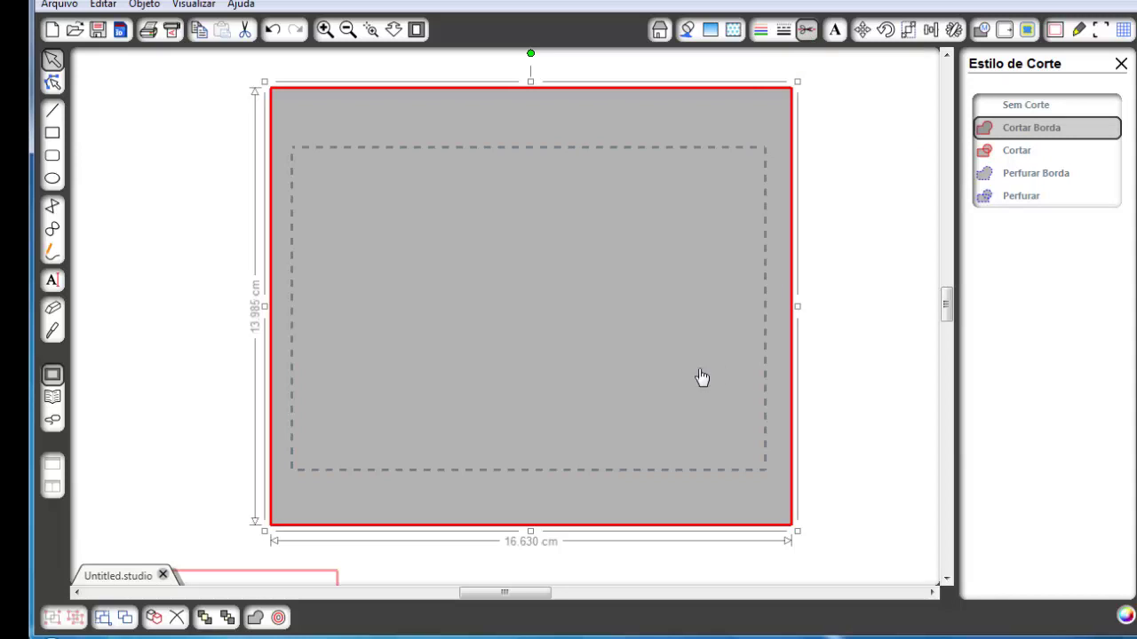
# Display the Estilo de Texto settings and add the text "Feliz Natal" below the large black rectangle
pyautogui.click(661, 32)
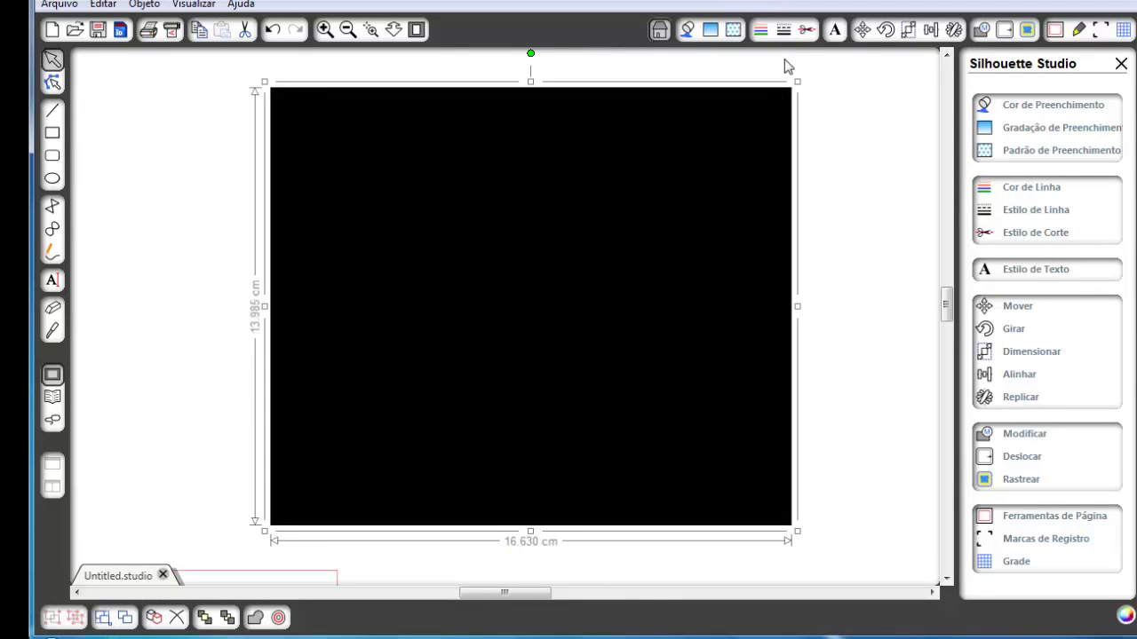
pyautogui.click(836, 32)
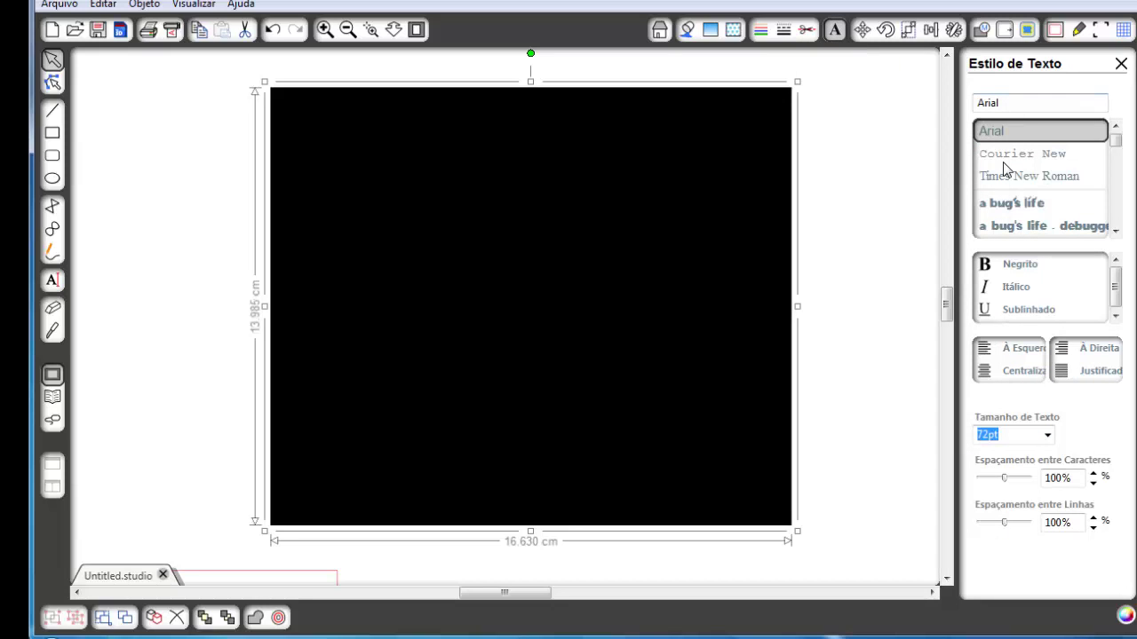
pyautogui.click(836, 260)
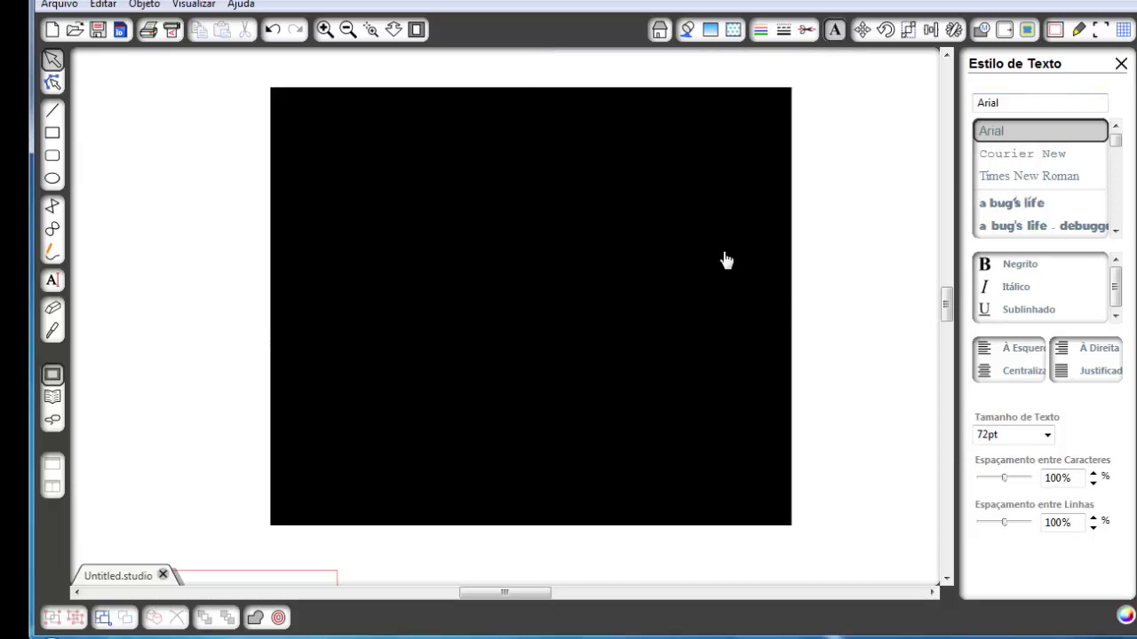
pyautogui.click(53, 282)
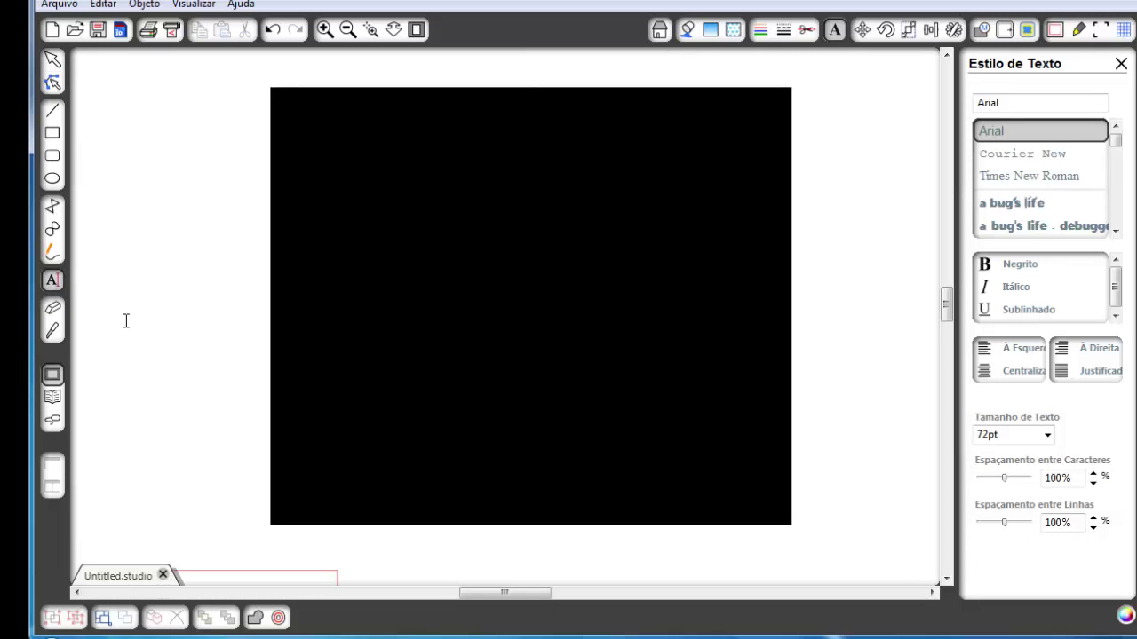
pyautogui.scroll(-6, 393, 335)
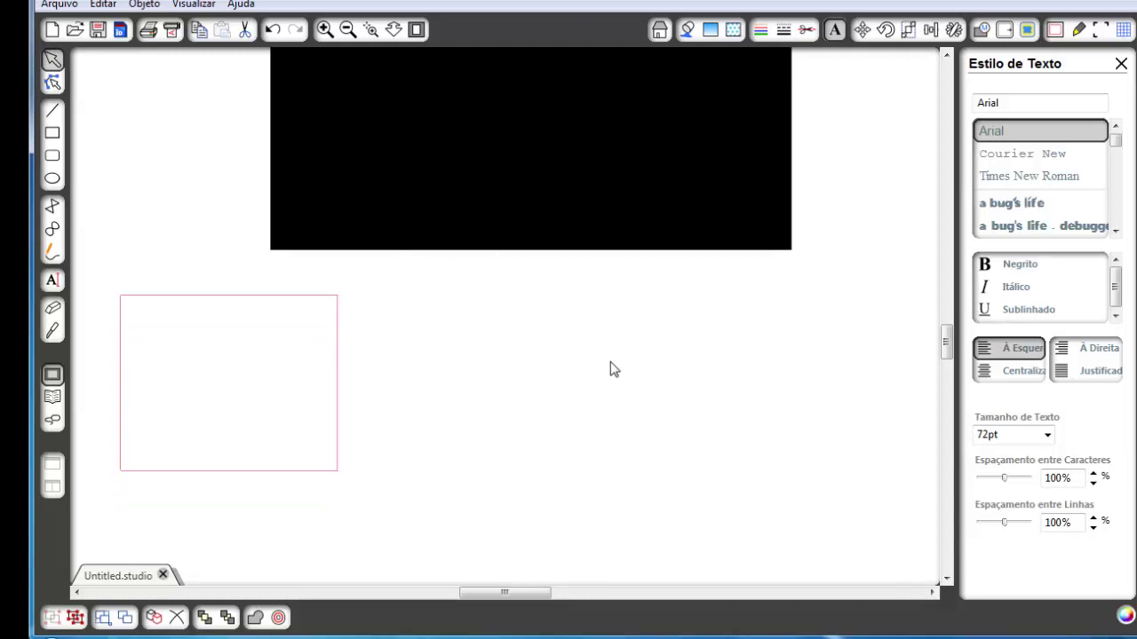
pyautogui.write('Fe')
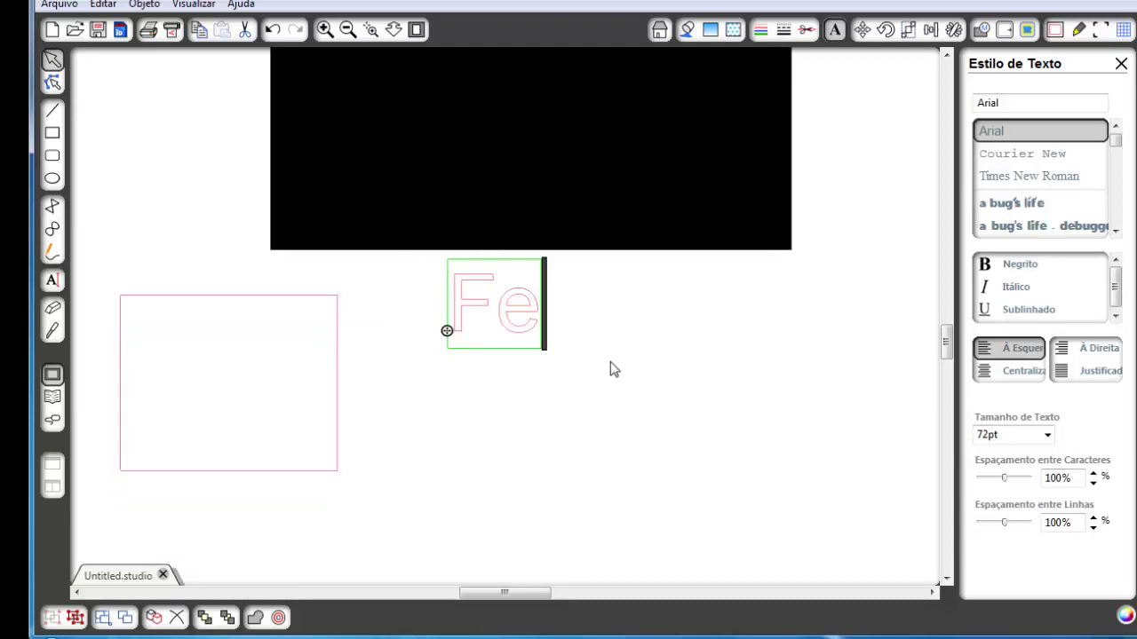
pyautogui.write('liz Natal')
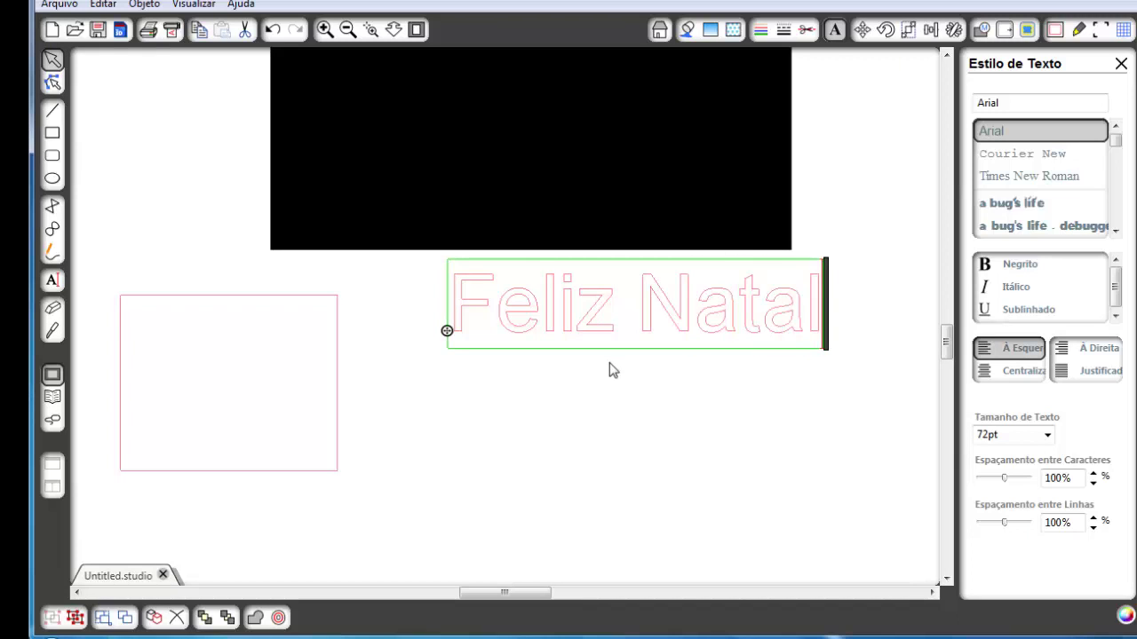
# Highlight all the letters of "Feliz Natal", reduce the selection to the last letter, and highlight the whole text again
pyautogui.hotkey('shift', 'Left')
pyautogui.hotkey('shift', 'Left')
pyautogui.hotkey('shift', 'Left')
pyautogui.hotkey('shift', 'Left')
pyautogui.hotkey('shift', 'Left')
pyautogui.hotkey('shift', 'Left')
pyautogui.hotkey('shift', 'Left')
pyautogui.hotkey('shift', 'Left')
pyautogui.hotkey('shift', 'Left')
pyautogui.hotkey('shift', 'Left')
pyautogui.hotkey('shift', 'Left')
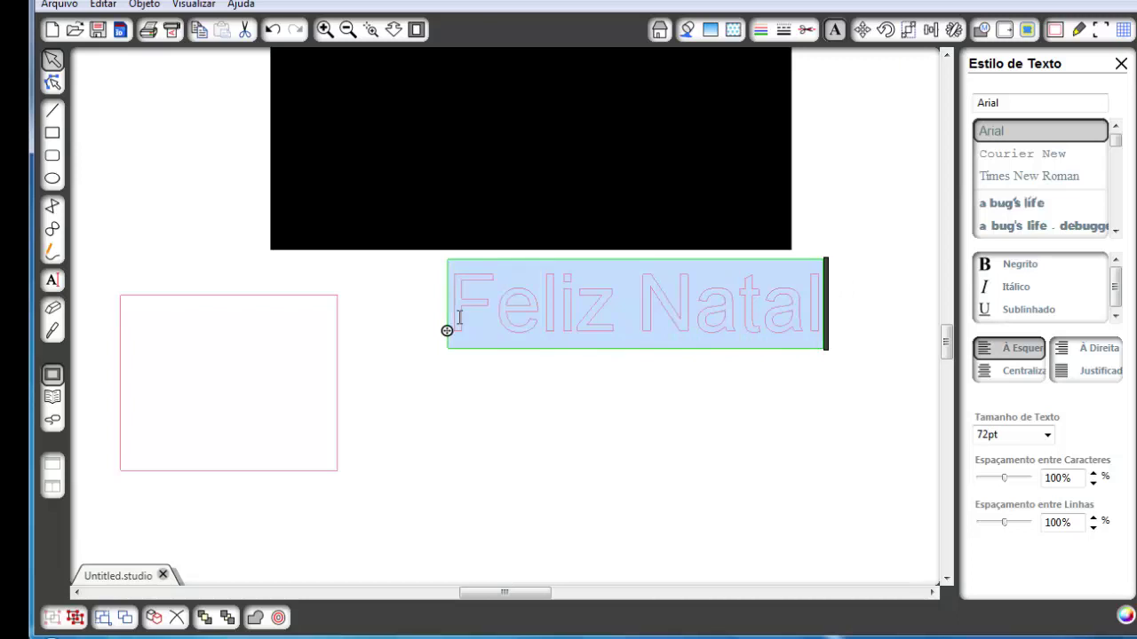
pyautogui.hotkey('shift', 'Right')
pyautogui.hotkey('shift', 'Right')
pyautogui.hotkey('shift', 'Right')
pyautogui.hotkey('shift', 'Right')
pyautogui.hotkey('shift', 'Right')
pyautogui.hotkey('shift', 'Right')
pyautogui.hotkey('shift', 'Right')
pyautogui.hotkey('shift', 'Right')
pyautogui.hotkey('shift', 'Right')
pyautogui.hotkey('shift', 'Right')
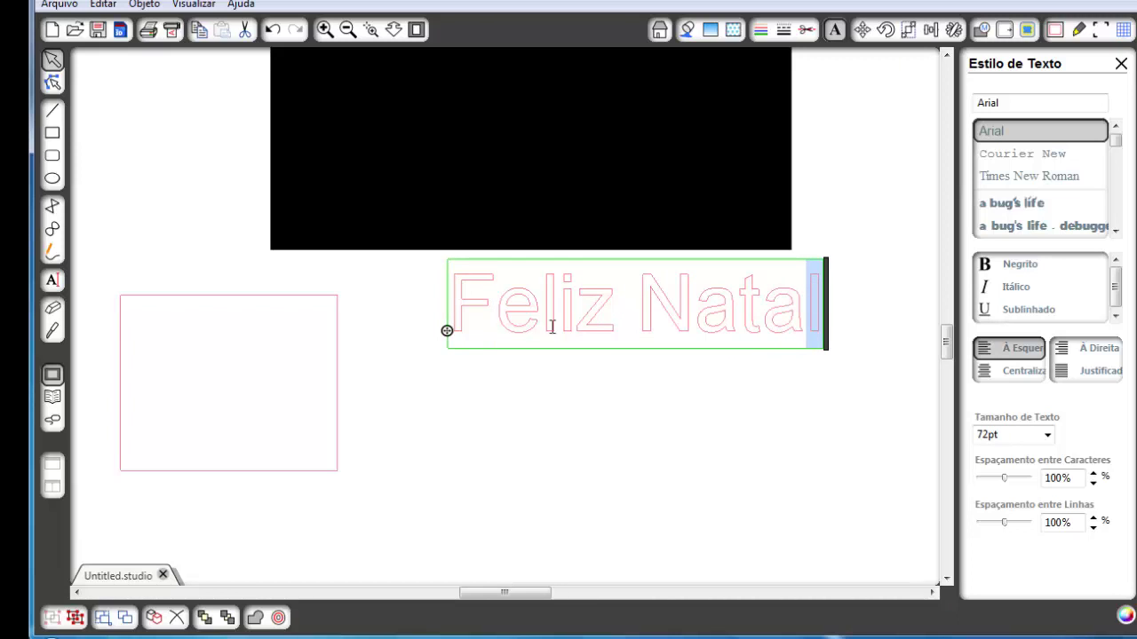
pyautogui.moveTo(458, 309); pyautogui.dragTo(825, 309)
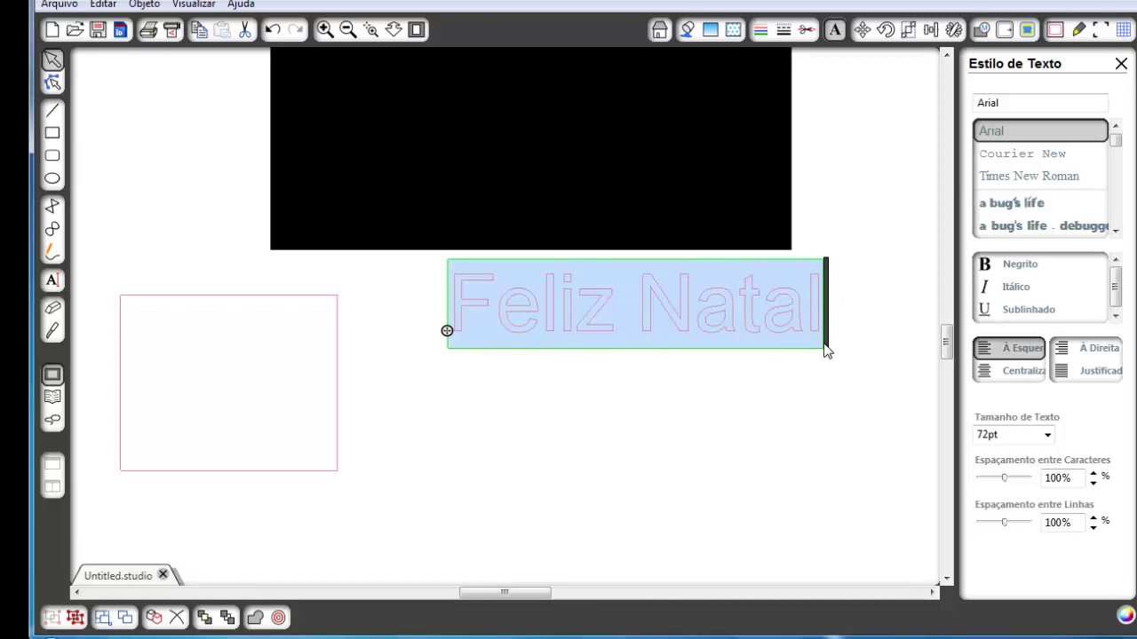
# Finish editing the "Feliz Natal" text and move it slightly lower, beside the small red-outlined rectangle
pyautogui.click(826, 425)
pyautogui.moveTo(684, 325); pyautogui.dragTo(677, 393)
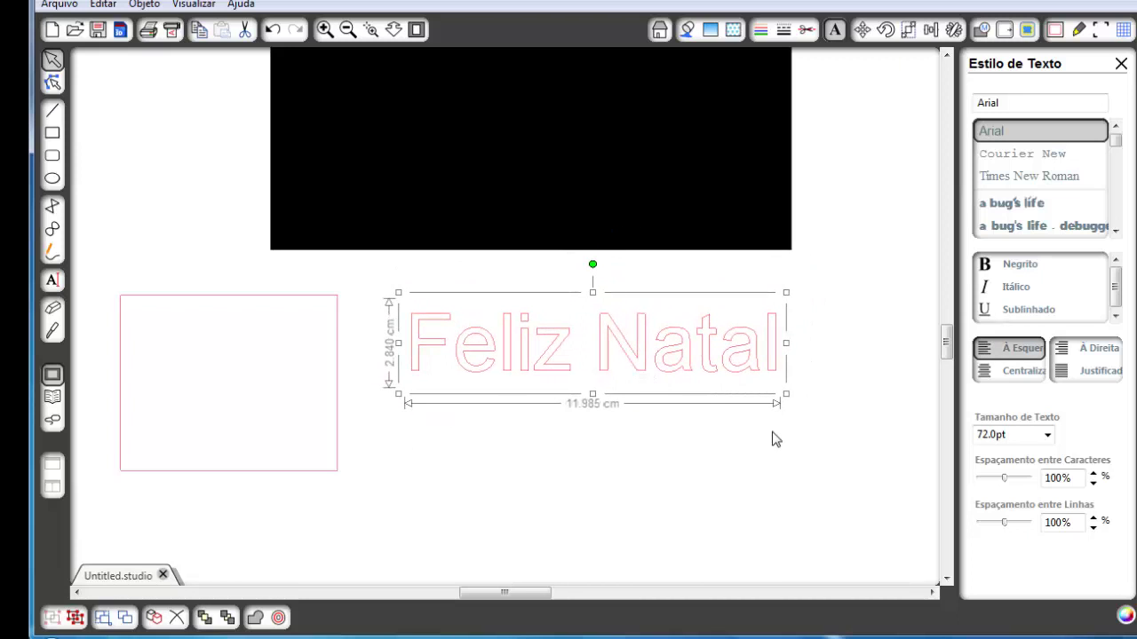
# Reopen the "Feliz Natal" text for editing, highlight all of its letters and browse the available fonts
pyautogui.doubleClick(761, 364)
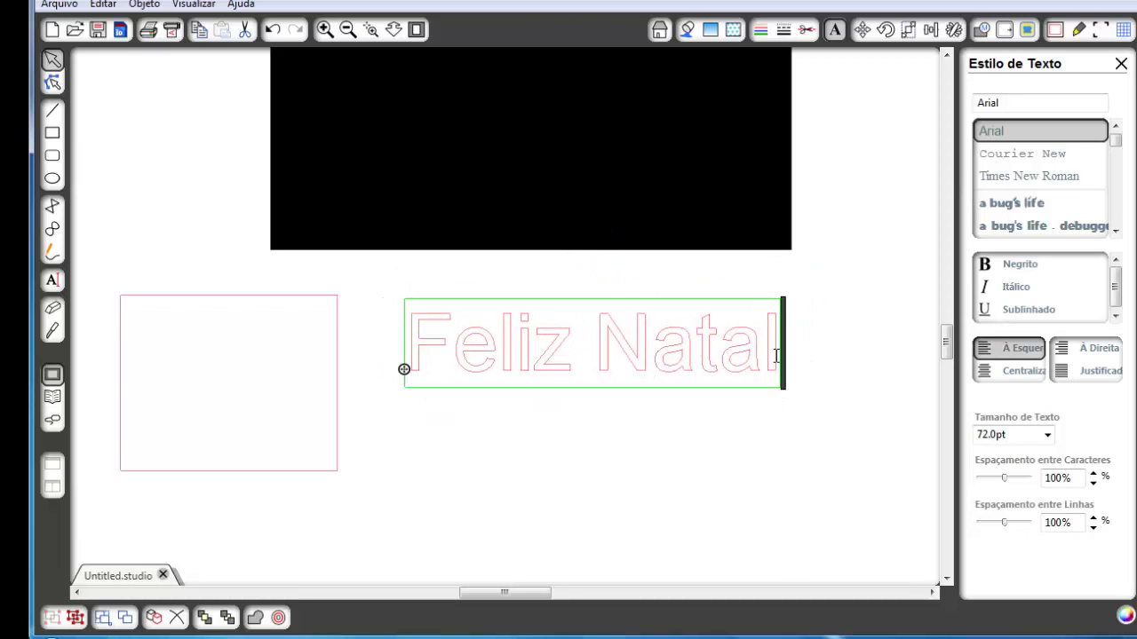
pyautogui.moveTo(769, 357); pyautogui.dragTo(404, 369)
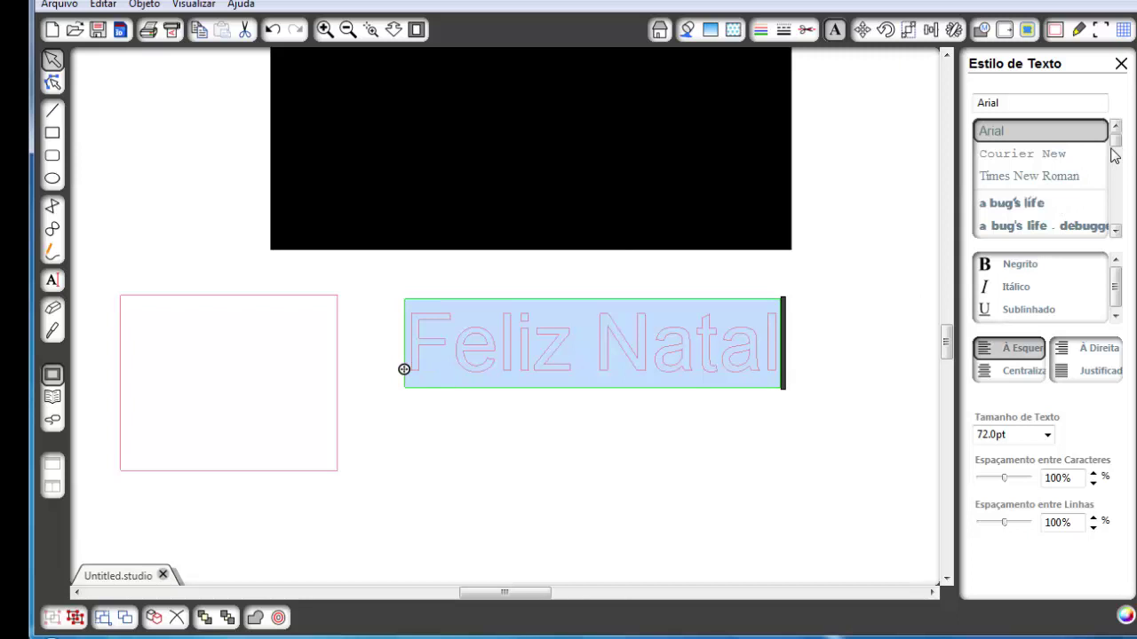
pyautogui.moveTo(1118, 148)
pyautogui.mouseDown()
pyautogui.moveTo(1121, 164)
pyautogui.moveTo(1126, 142)
pyautogui.mouseUp()
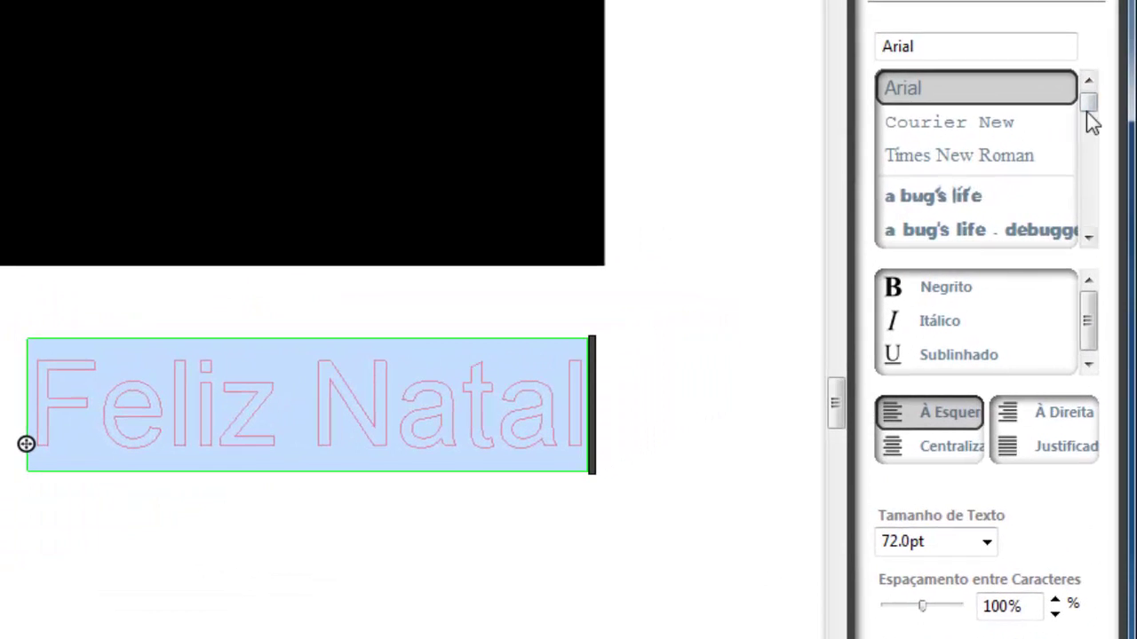
pyautogui.moveTo(1119, 148); pyautogui.dragTo(1099, 135)
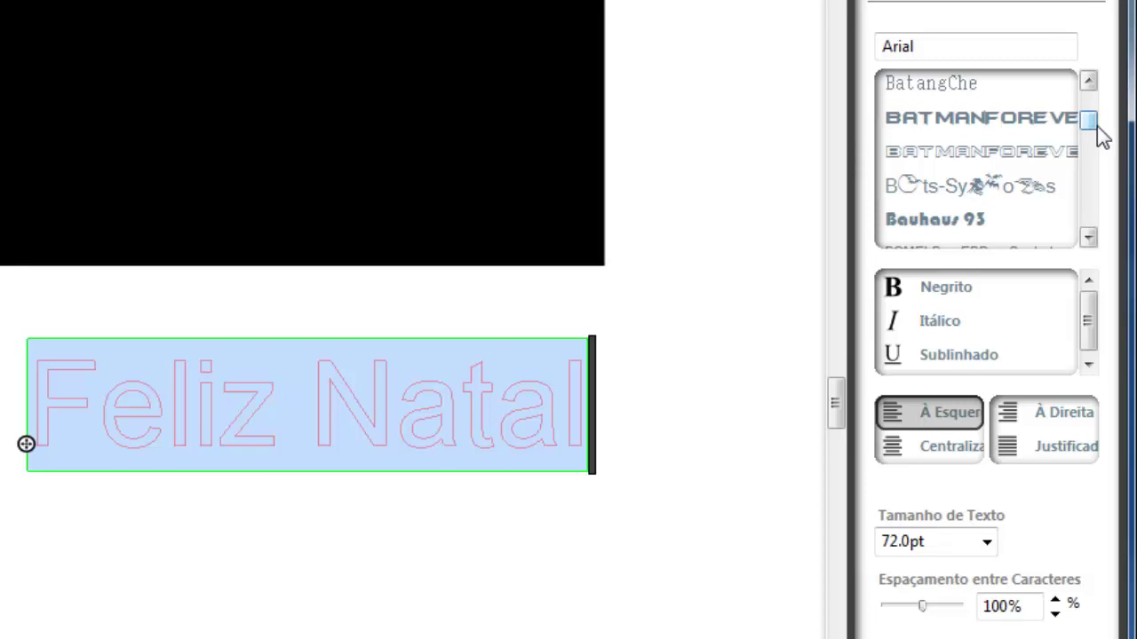
pyautogui.moveTo(1098, 127); pyautogui.dragTo(1115, 95)
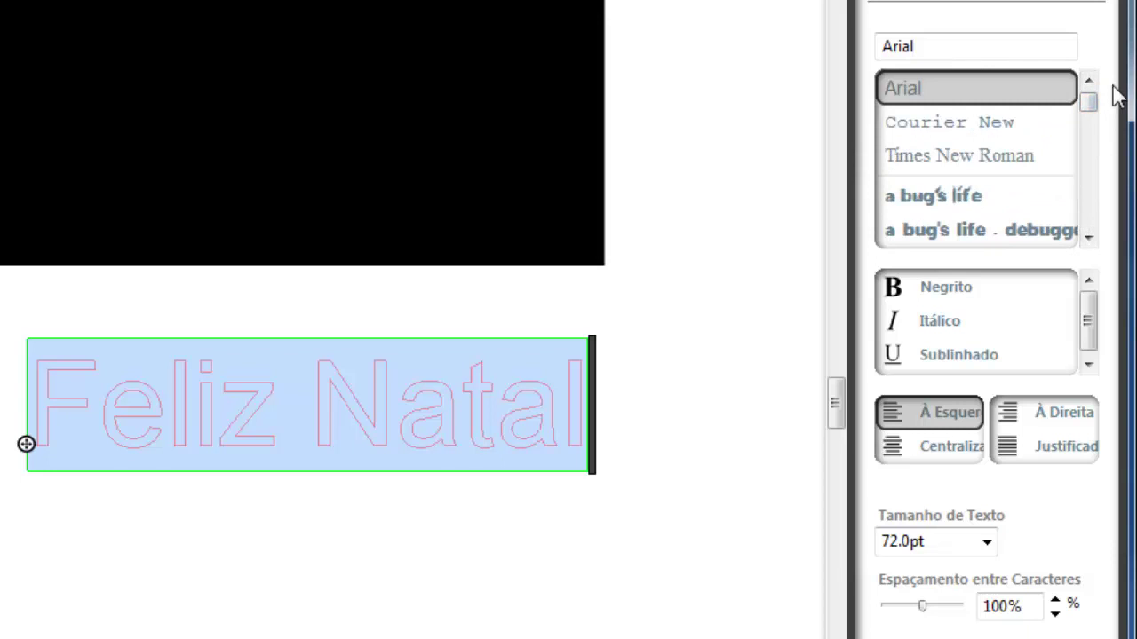
# Try the fonts a bug's life - debugged and Bira PERSONAL USE ONLY on the highlighted text, and set it back to Arial
pyautogui.click(964, 233)
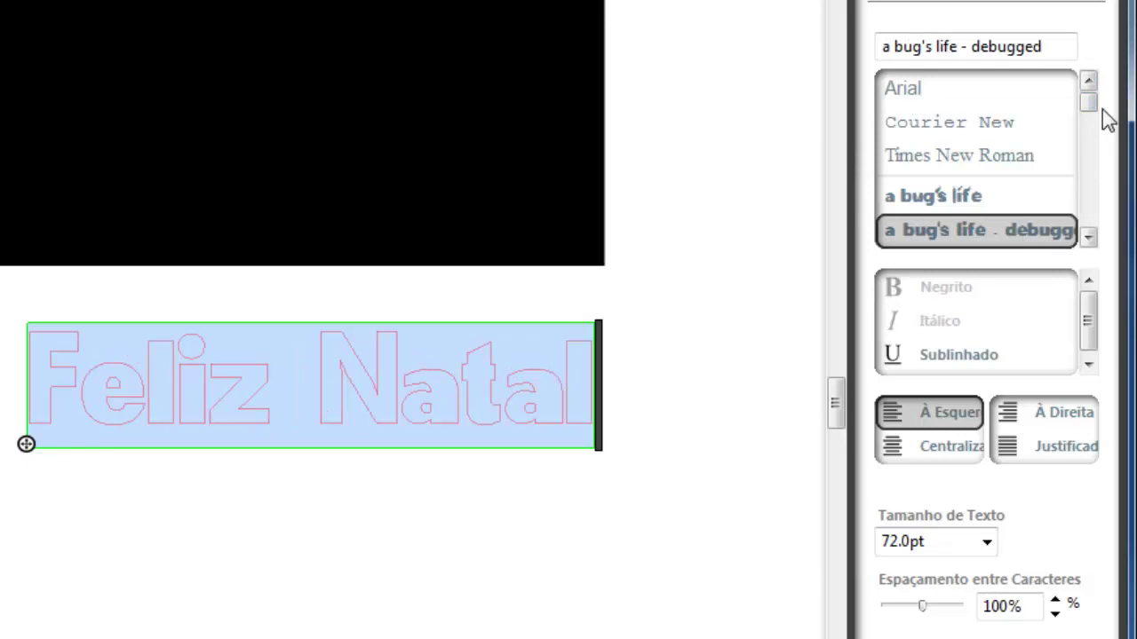
pyautogui.moveTo(1092, 105); pyautogui.dragTo(1110, 128)
pyautogui.click(998, 160)
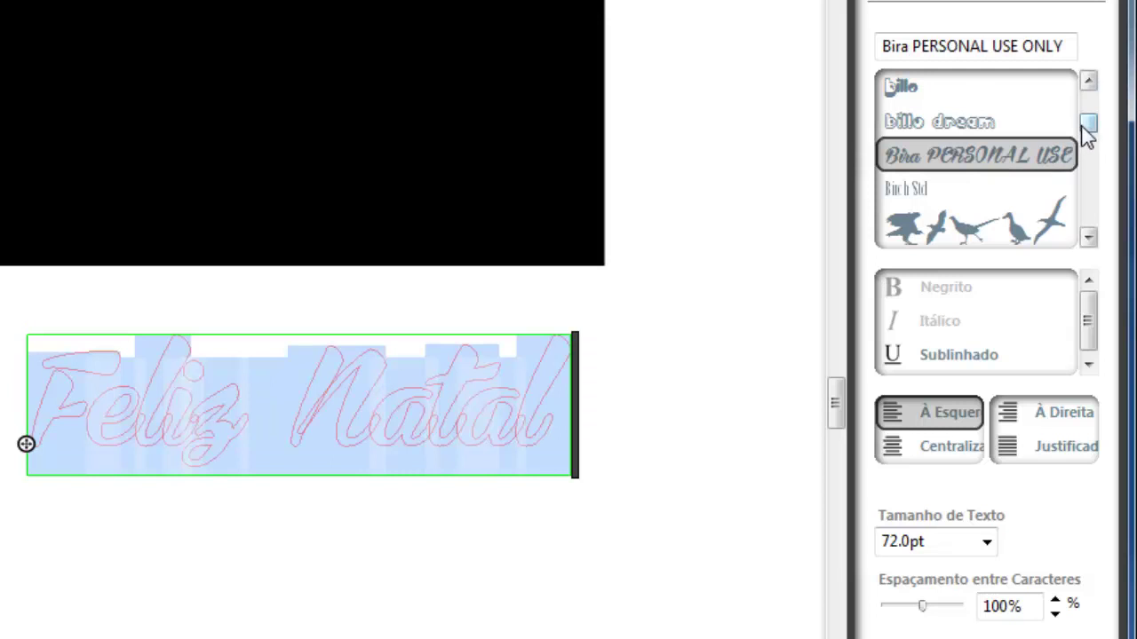
pyautogui.moveTo(1088, 125); pyautogui.dragTo(1094, 84)
pyautogui.click(999, 90)
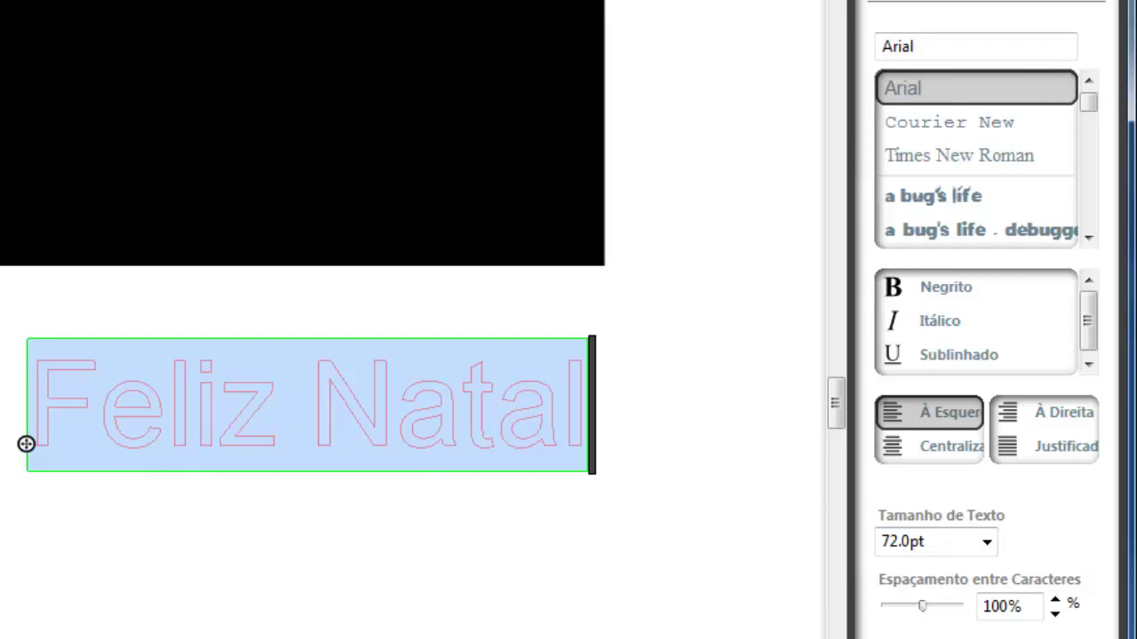
# Make the "Feliz Natal" text bold (Negrito), finish editing it and scale it down proportionally to 70 pt
pyautogui.click(926, 293)
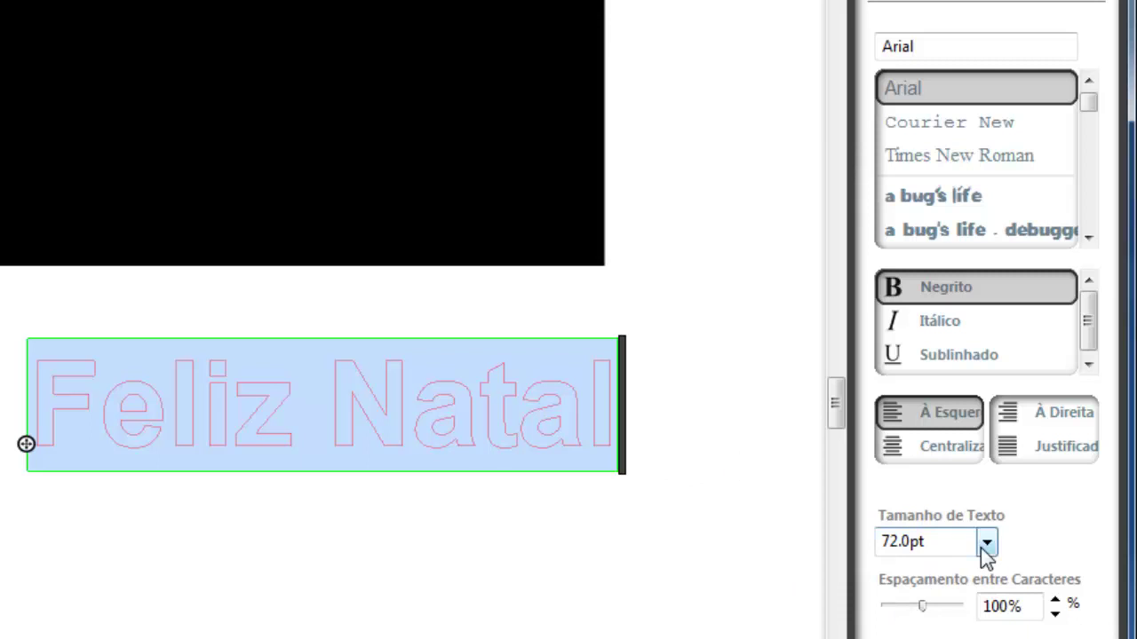
pyautogui.click(670, 542)
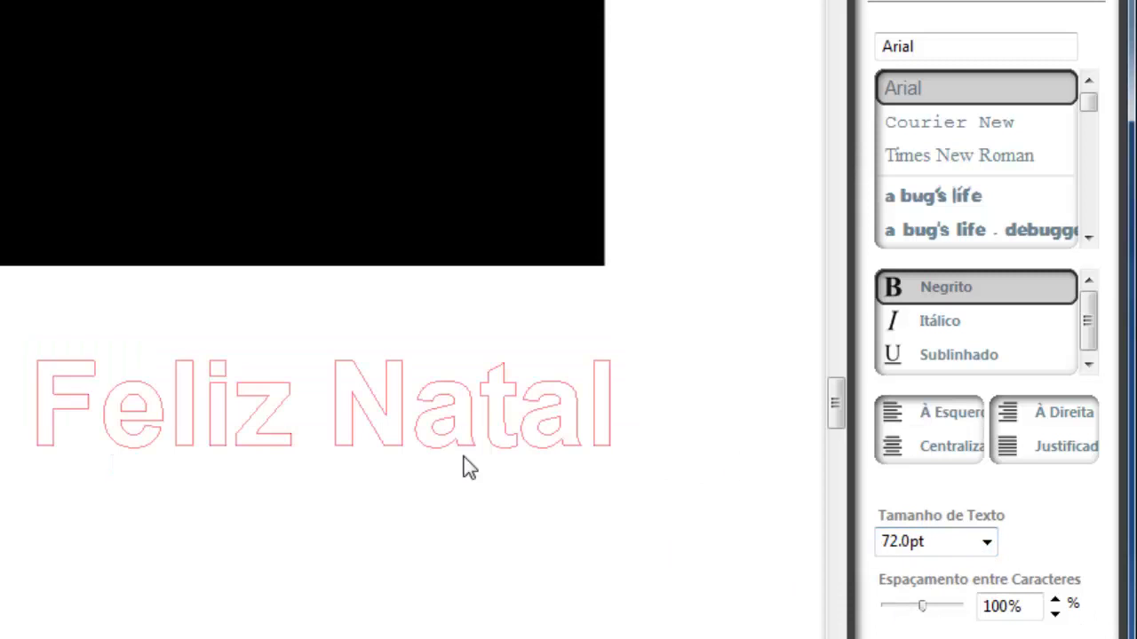
pyautogui.click(262, 424)
pyautogui.moveTo(624, 483); pyautogui.dragTo(593, 548)
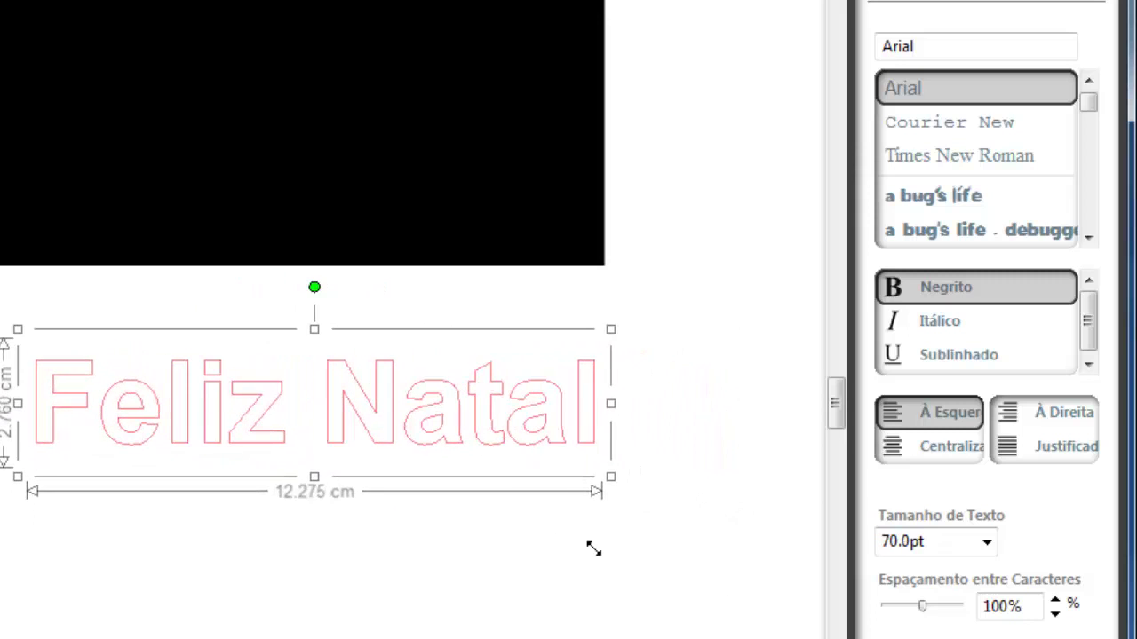
# Remove the sample rectangles, move the "Feliz Natal" text up into the cleared area and deselect it
pyautogui.click(700, 531)
pyautogui.click(274, 422)
pyautogui.click(436, 241)
pyautogui.moveTo(436, 240); pyautogui.dragTo(385, 160)
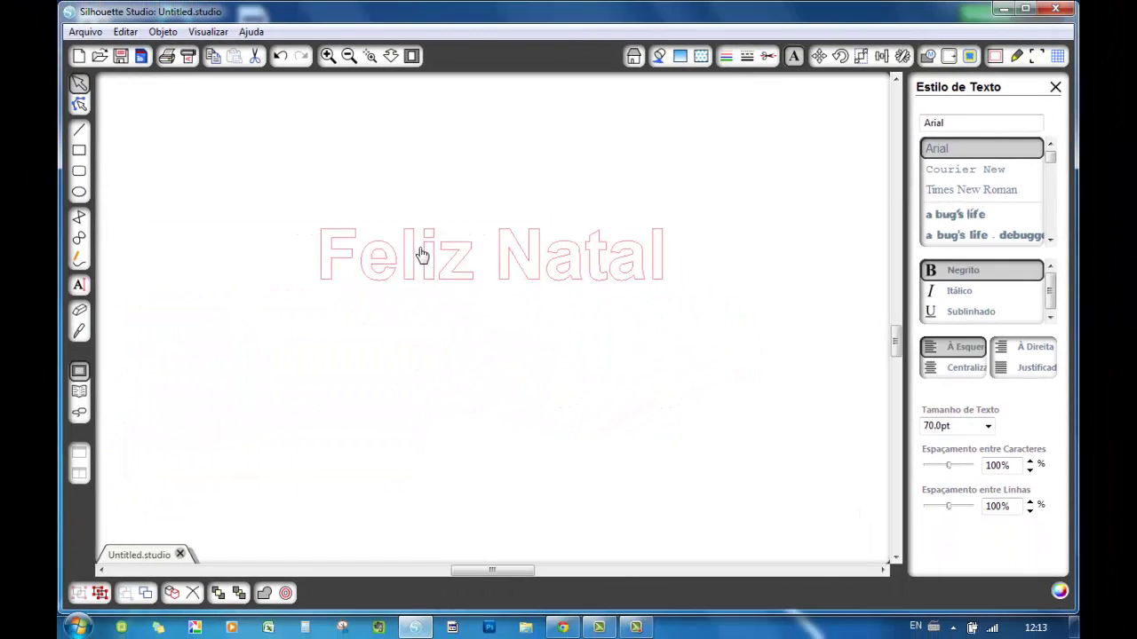
pyautogui.click(760, 317)
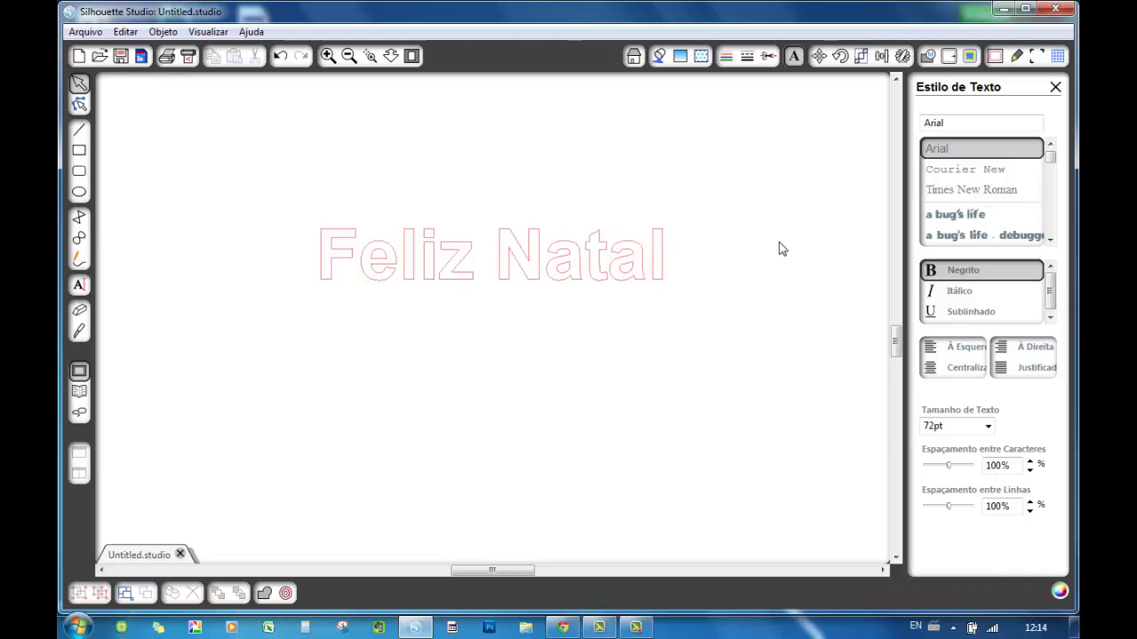
# Nudge the "Feliz Natal" text right, up and left with Mover, and reposition its corner at about L 9.56, A 16.92 cm
pyautogui.click(818, 57)
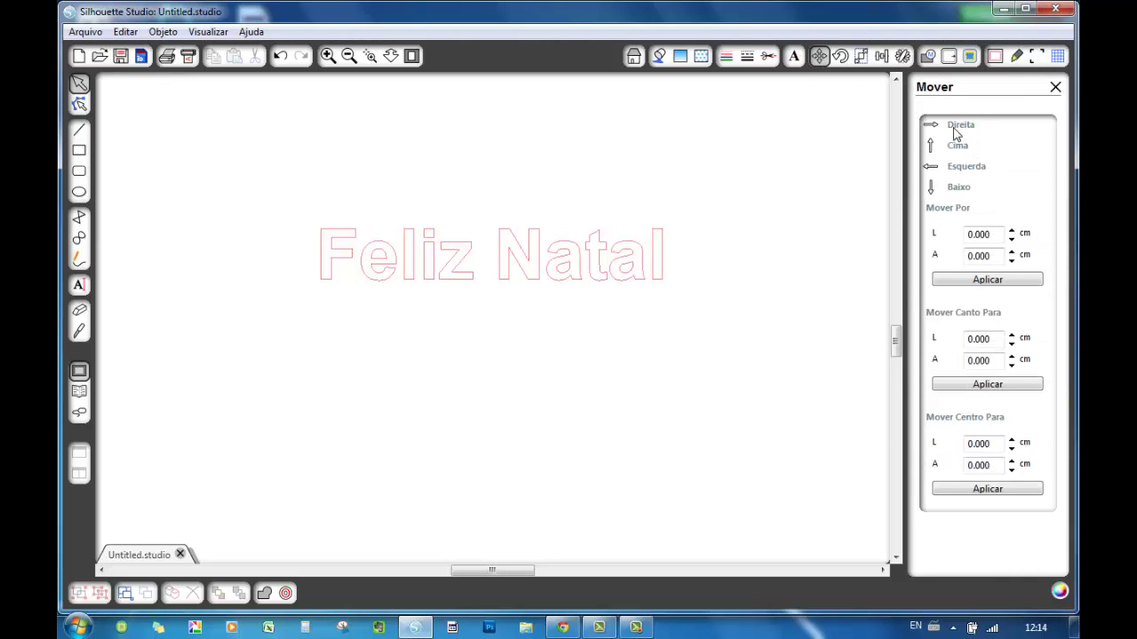
pyautogui.click(506, 260)
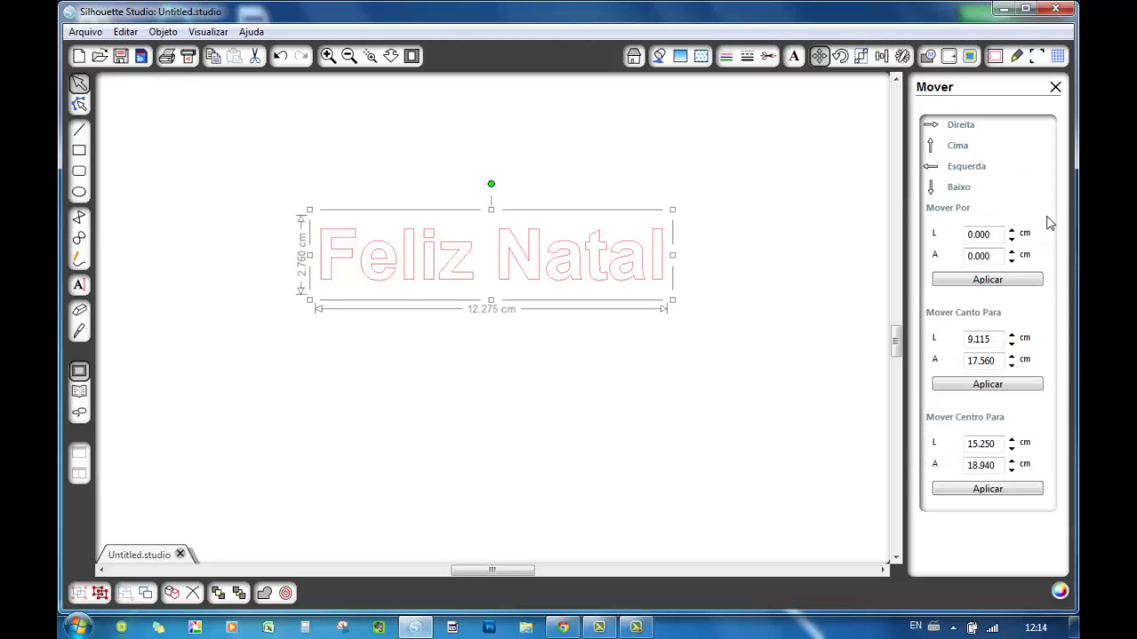
pyautogui.click(969, 127)
pyautogui.click(971, 146)
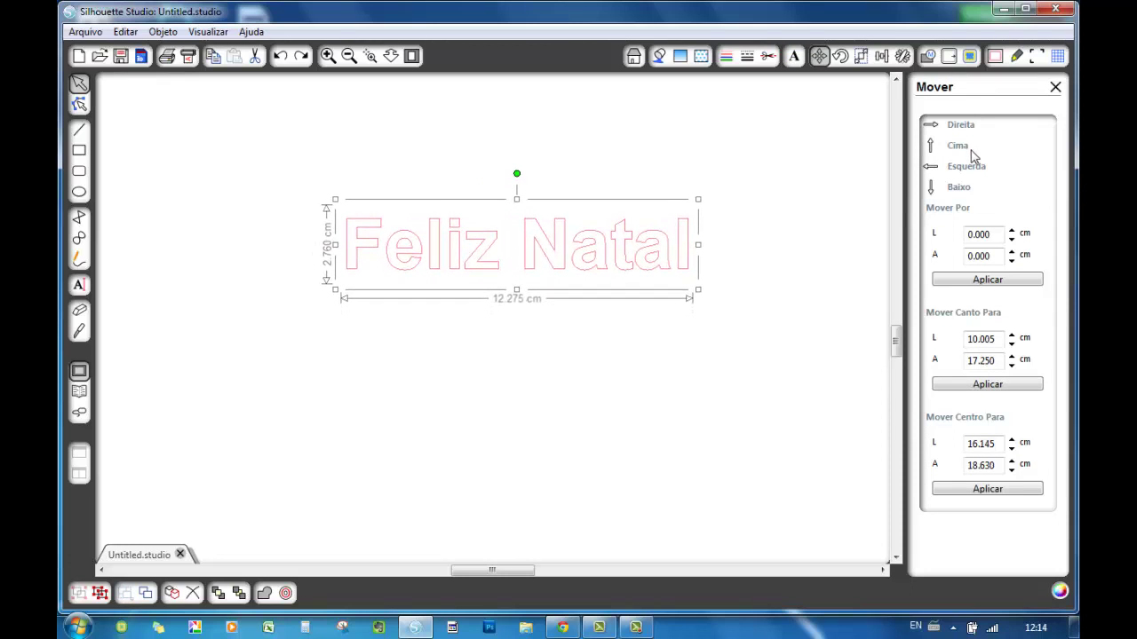
pyautogui.click(970, 173)
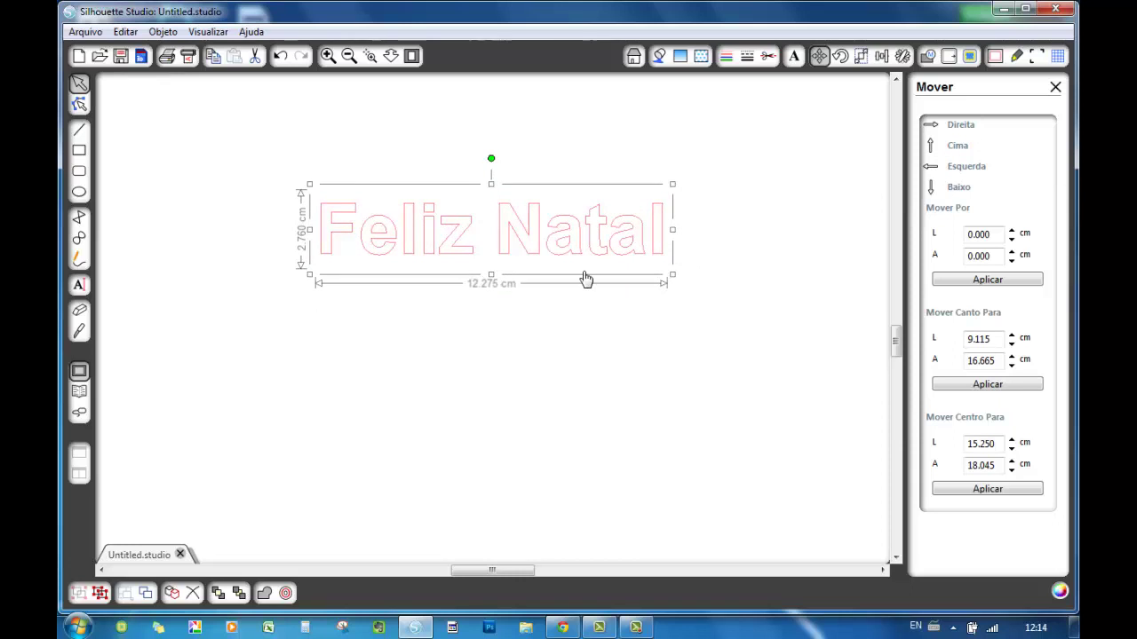
pyautogui.moveTo(555, 265)
pyautogui.mouseDown()
pyautogui.moveTo(532, 281)
pyautogui.moveTo(565, 275)
pyautogui.mouseUp()
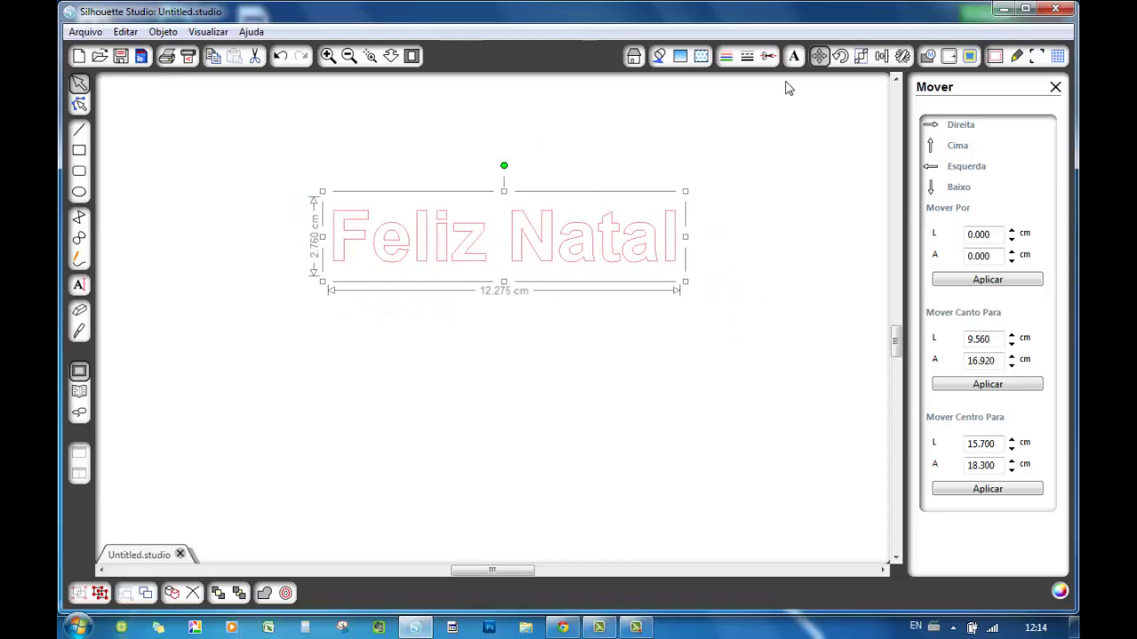
# Display the Girar settings, try preset and freehand rotations on the "Feliz Natal" text, and undo them
pyautogui.click(841, 58)
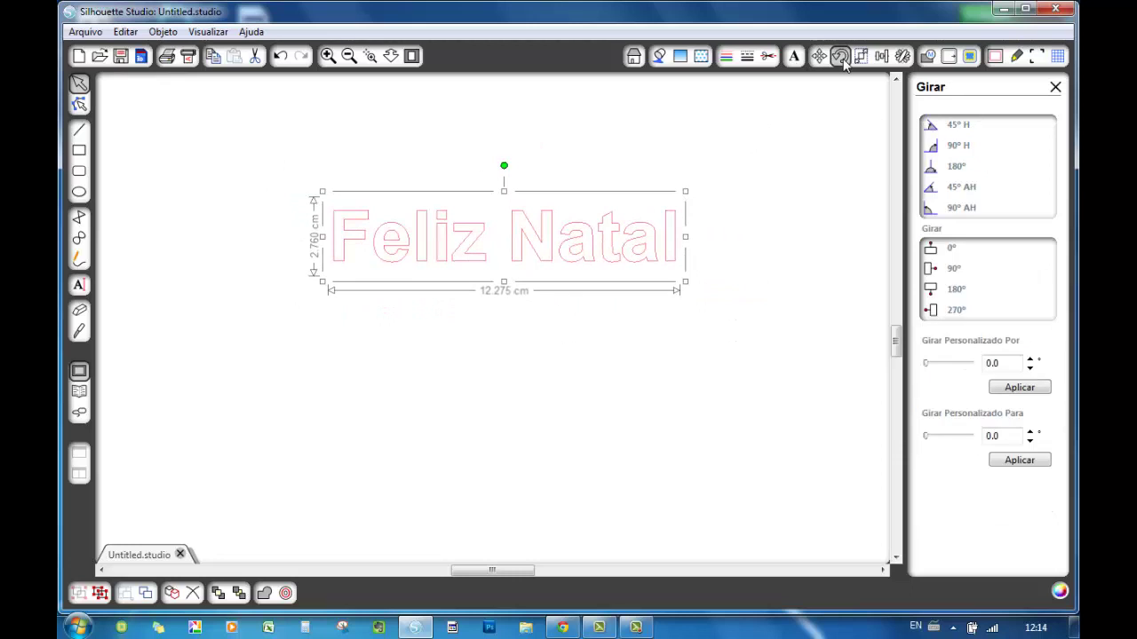
pyautogui.click(955, 133)
pyautogui.click(965, 167)
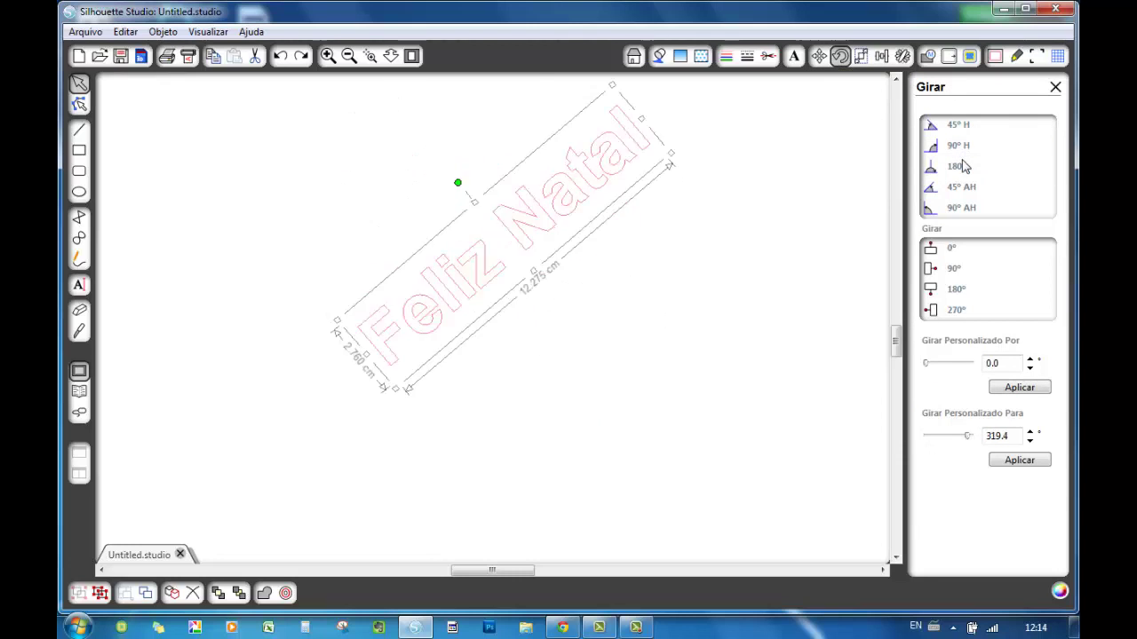
pyautogui.click(280, 56)
pyautogui.click(280, 56)
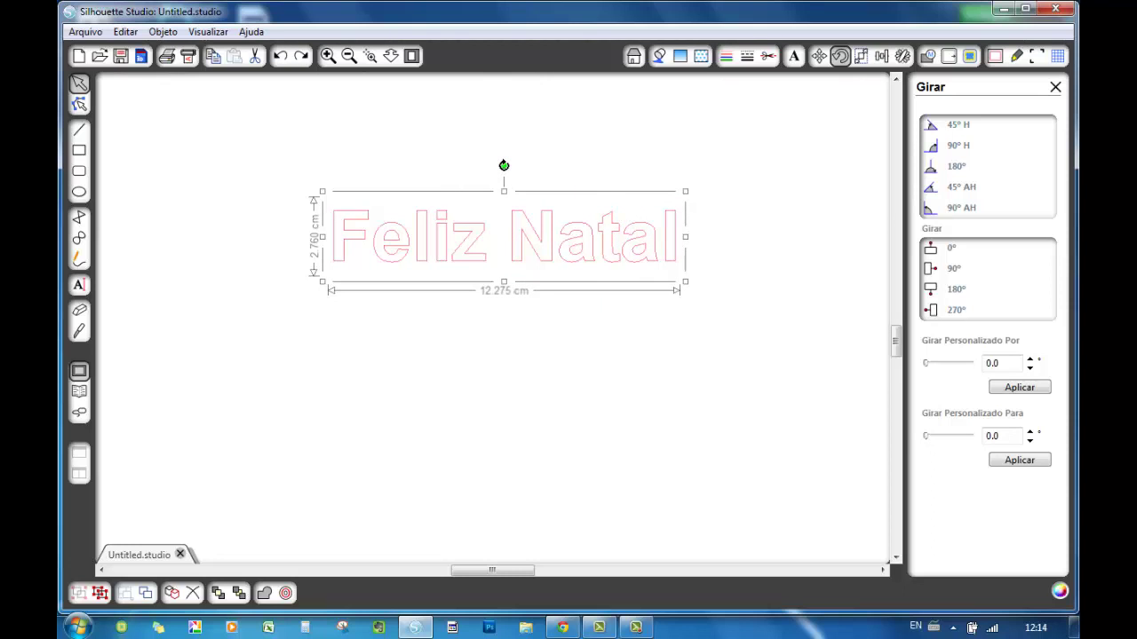
pyautogui.moveTo(503, 165)
pyautogui.mouseDown()
pyautogui.moveTo(475, 178)
pyautogui.moveTo(484, 168)
pyautogui.moveTo(581, 178)
pyautogui.moveTo(547, 163)
pyautogui.moveTo(474, 183)
pyautogui.moveTo(503, 169)
pyautogui.mouseUp()
# Display the Dimensionar settings and stretch the "Feliz Natal" text freehand to about 3.1 cm high and 13.7 cm wide
pyautogui.click(861, 57)
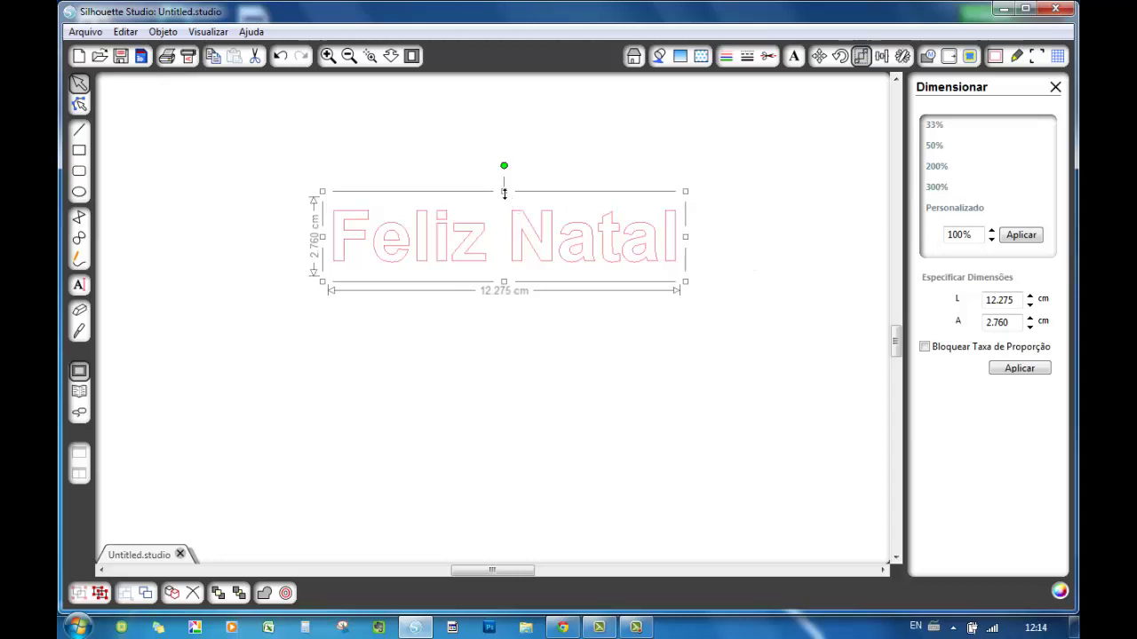
pyautogui.moveTo(503, 191)
pyautogui.mouseDown()
pyautogui.moveTo(504, 125)
pyautogui.moveTo(504, 180)
pyautogui.mouseUp()
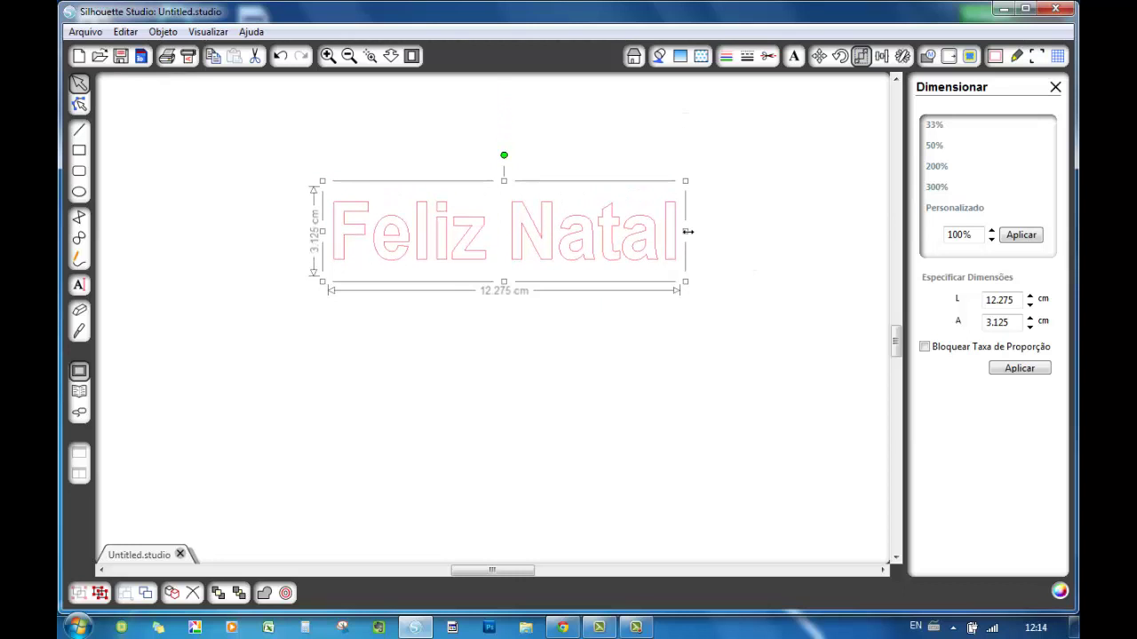
pyautogui.moveTo(685, 231); pyautogui.dragTo(728, 235)
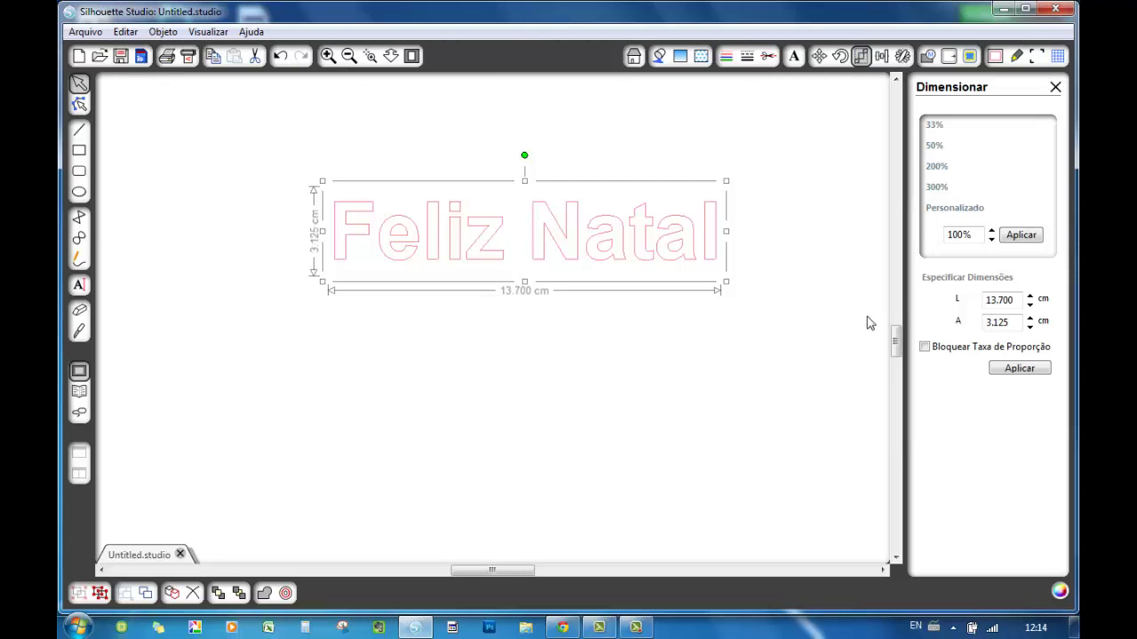
# Specify exact dimensions of 10 cm width and 5 cm height for the "Feliz Natal" text and apply them
pyautogui.moveTo(1019, 300); pyautogui.dragTo(941, 298)
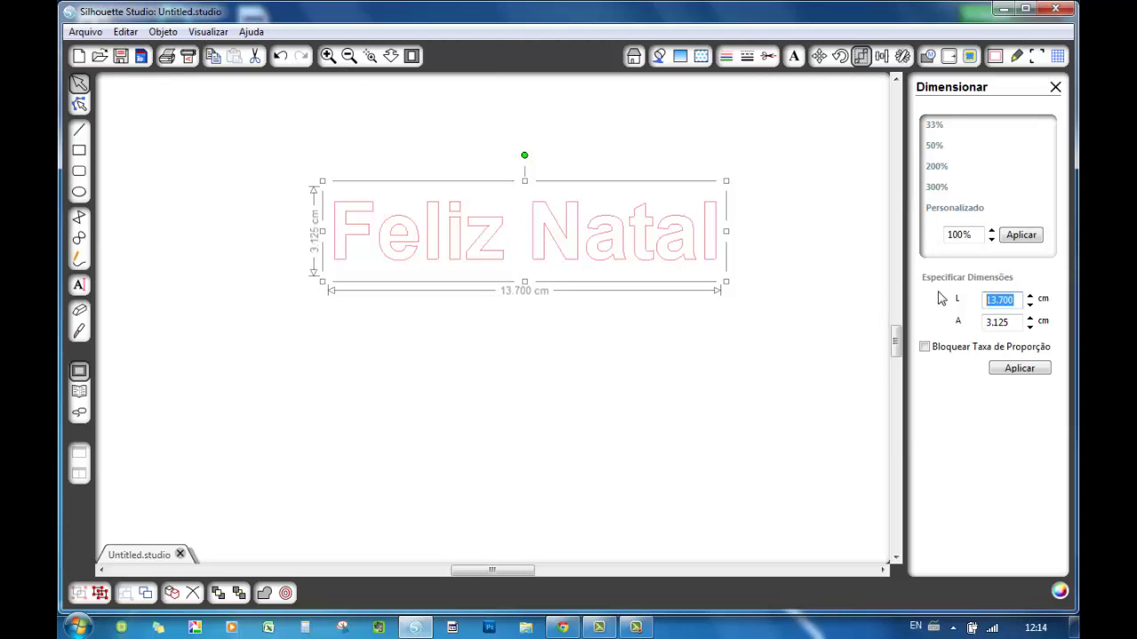
pyautogui.write('10')
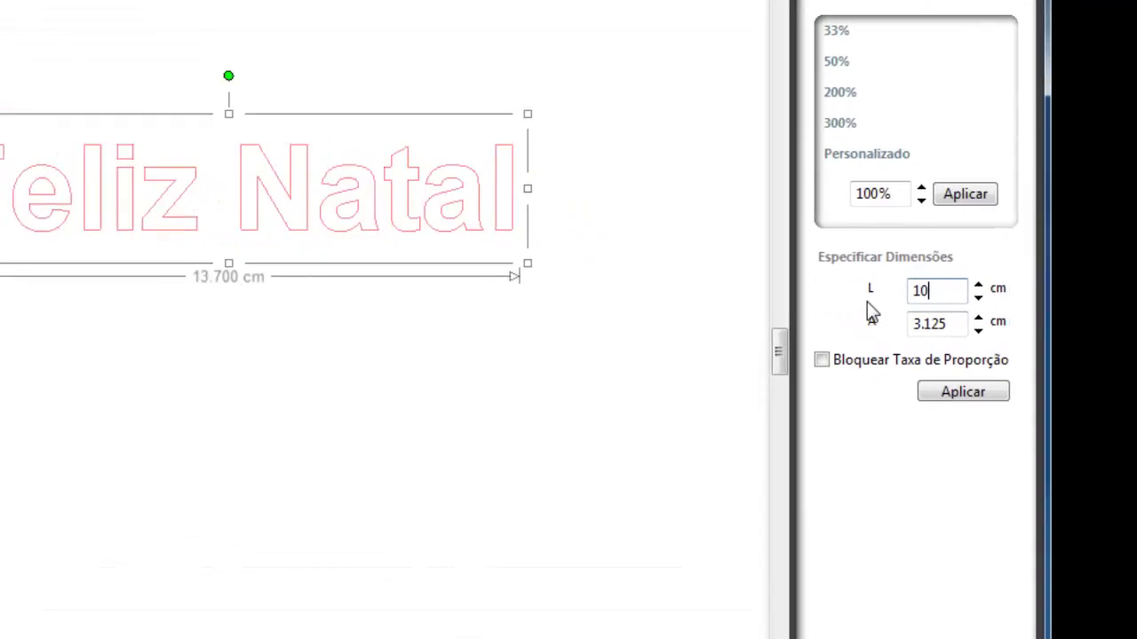
pyautogui.moveTo(1016, 324); pyautogui.dragTo(911, 330)
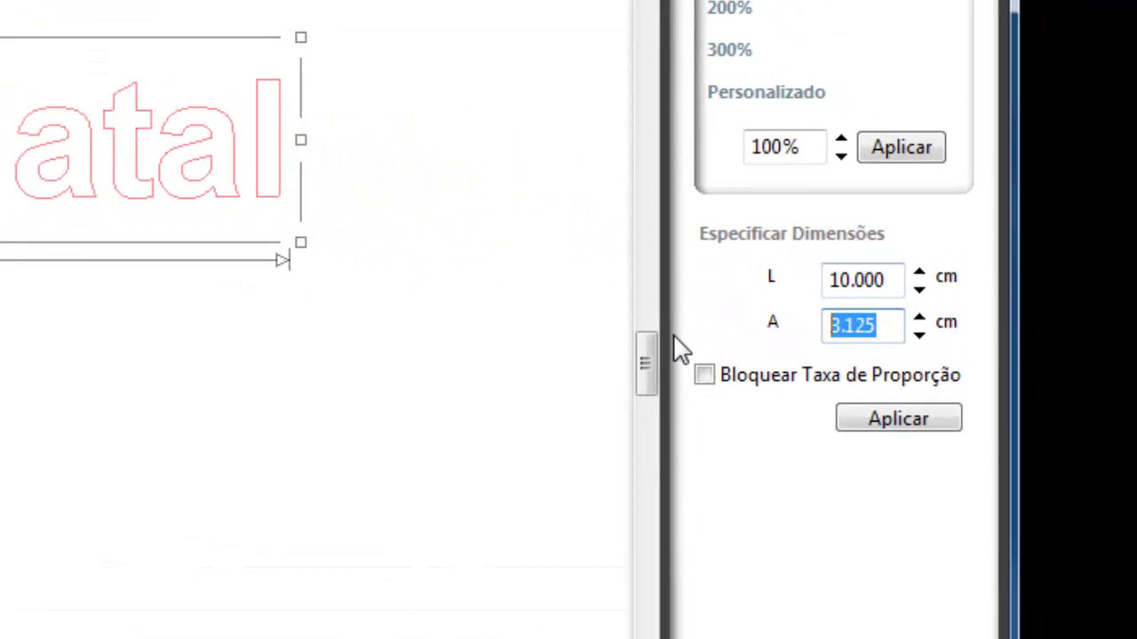
pyautogui.write('5')
pyautogui.click(898, 419)
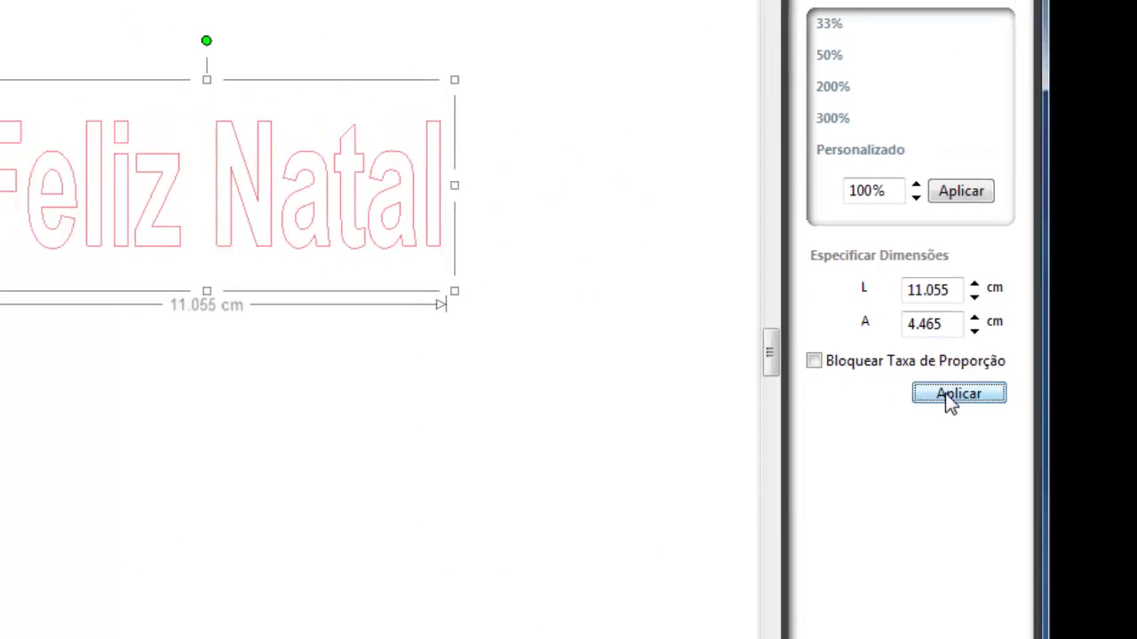
pyautogui.click(958, 394)
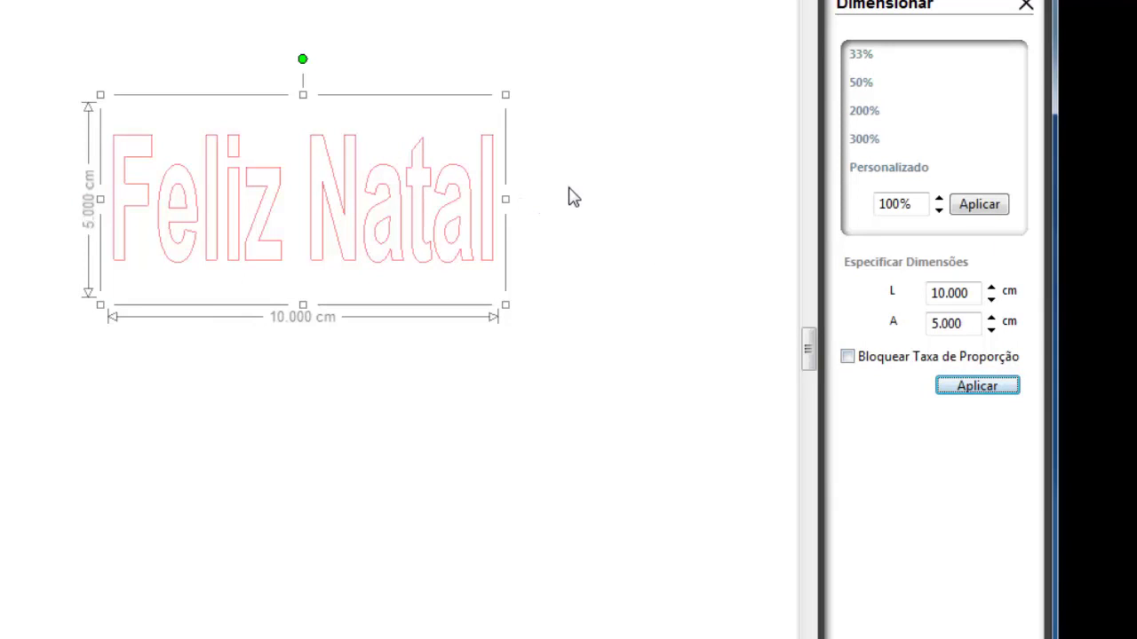
# Set the height of the "Feliz Natal" text to 10 cm without locking its proportions
pyautogui.click(974, 325)
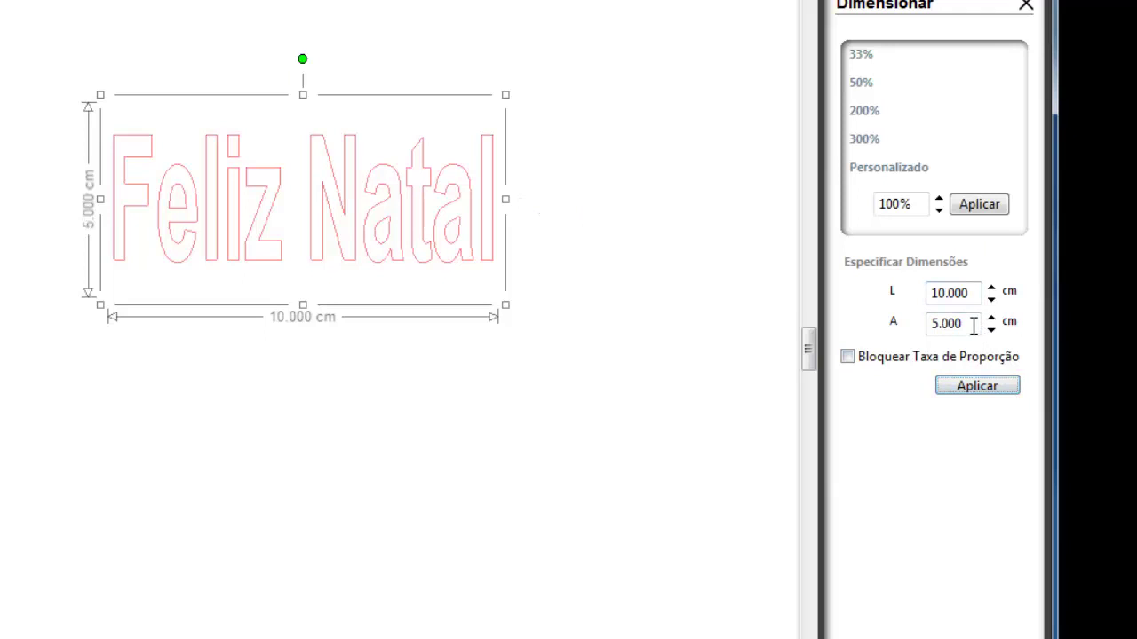
pyautogui.moveTo(966, 324); pyautogui.dragTo(924, 329)
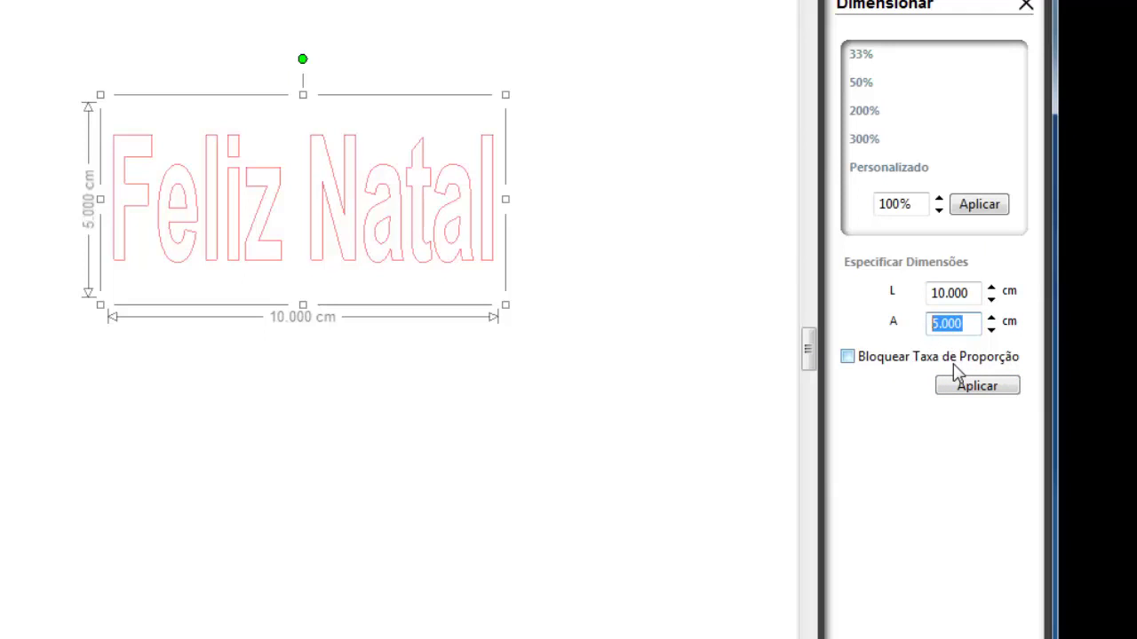
pyautogui.write('10')
pyautogui.press('Return')
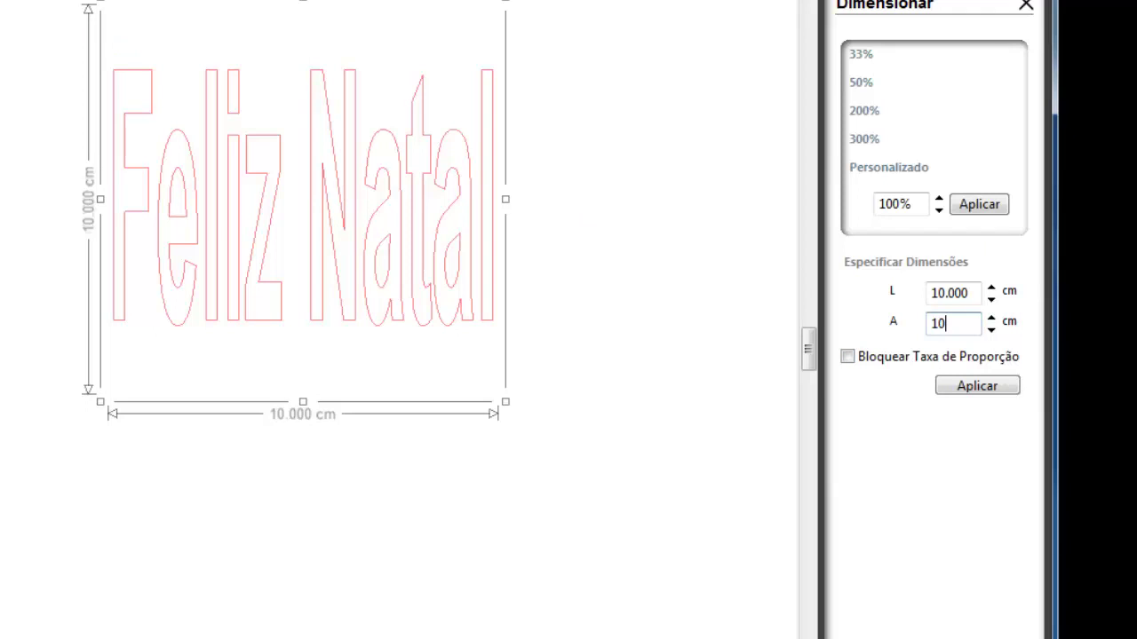
# Undo all the size changes made to the "Feliz Natal" text and deselect it
pyautogui.moveTo(100, 6); pyautogui.dragTo(28, 131)
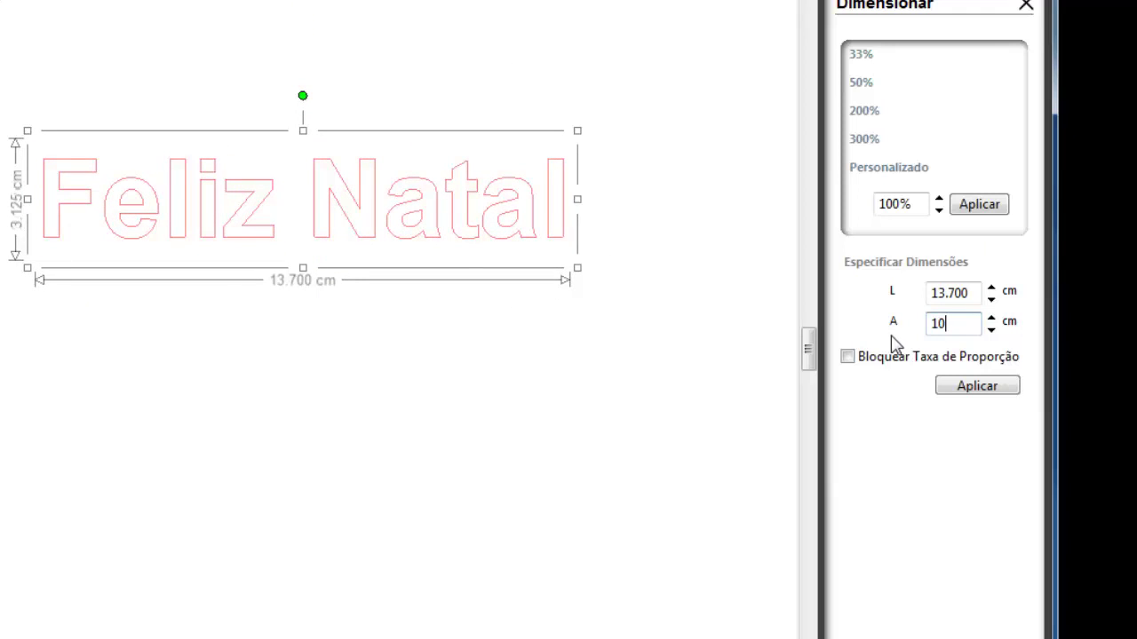
pyautogui.moveTo(577, 130); pyautogui.dragTo(522, 144)
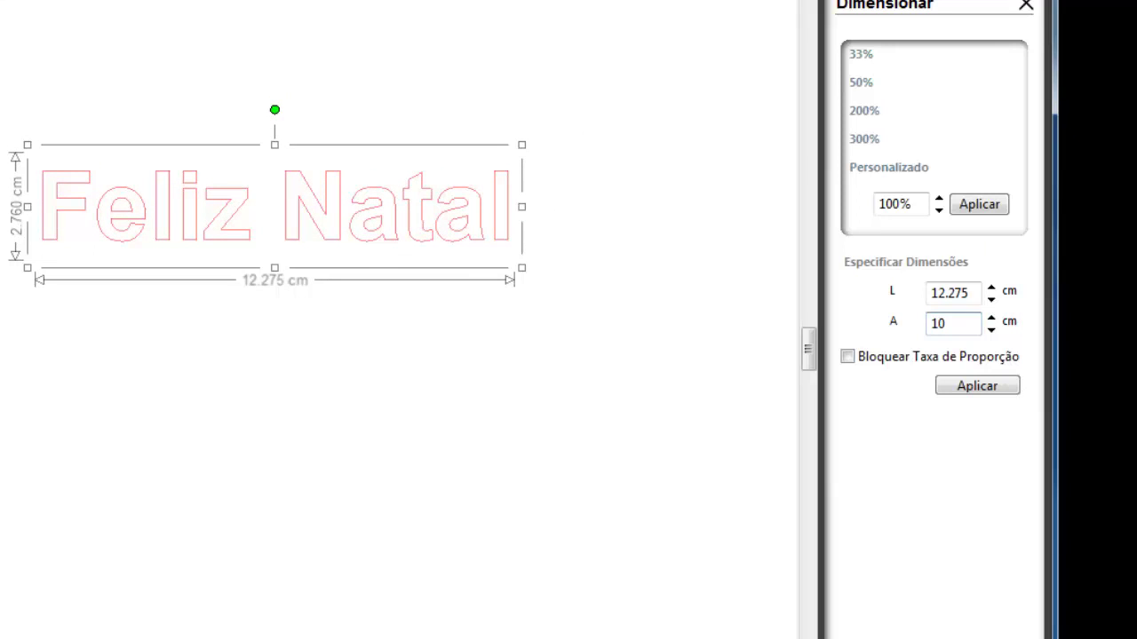
pyautogui.click(158, 51)
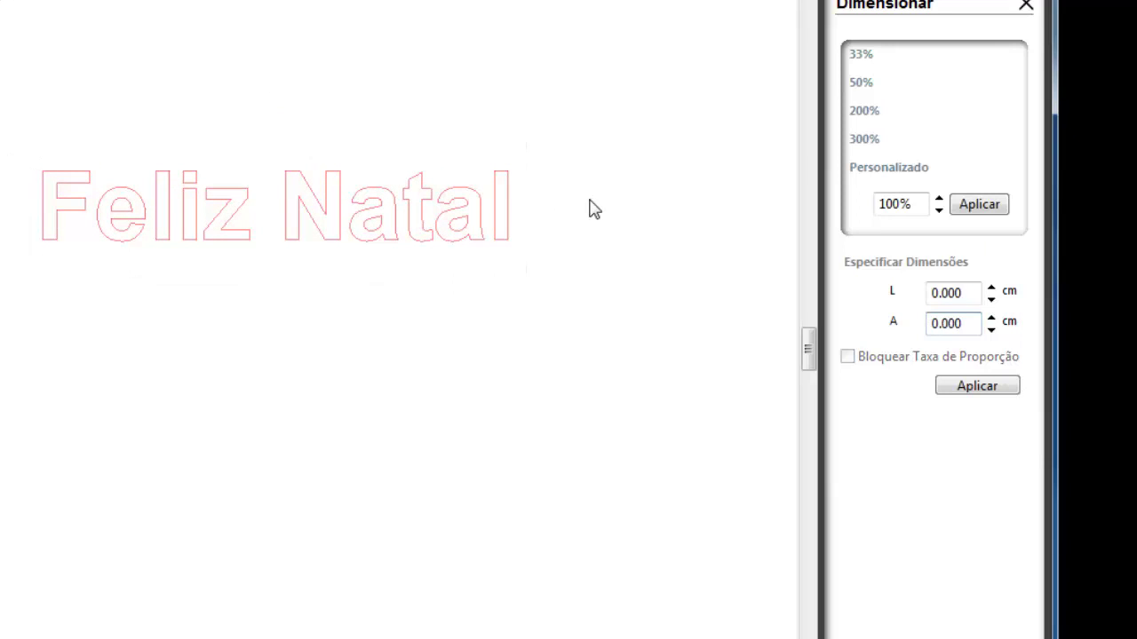
# Resize the "Feliz Natal" text to a width of 15 cm with Bloquear Taxa de Proporção enabled
pyautogui.click(217, 196)
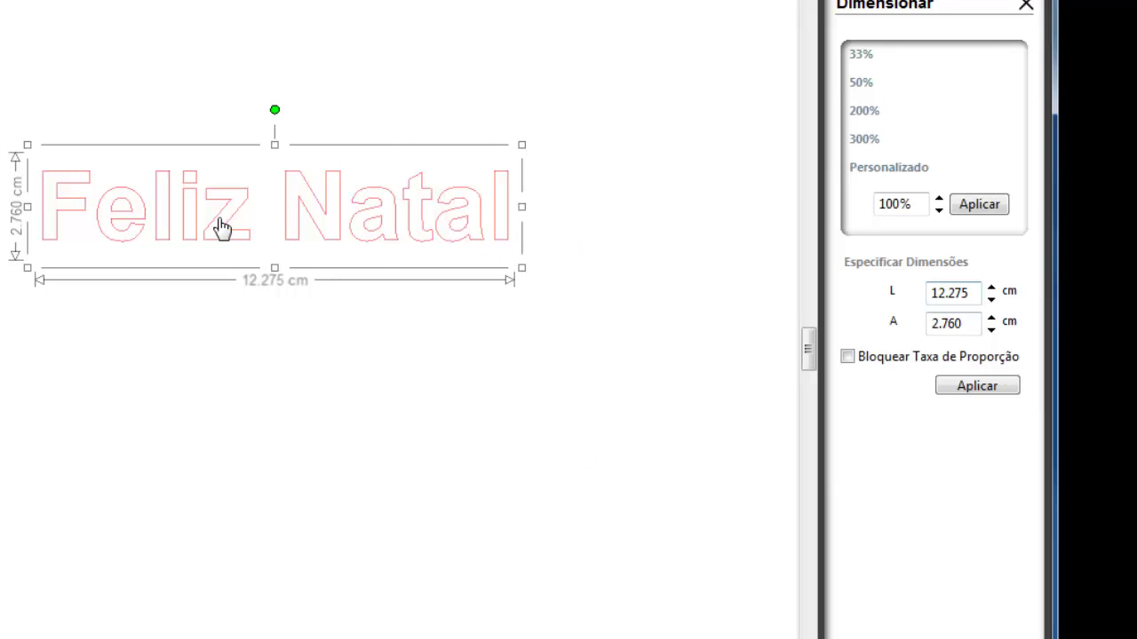
pyautogui.click(848, 358)
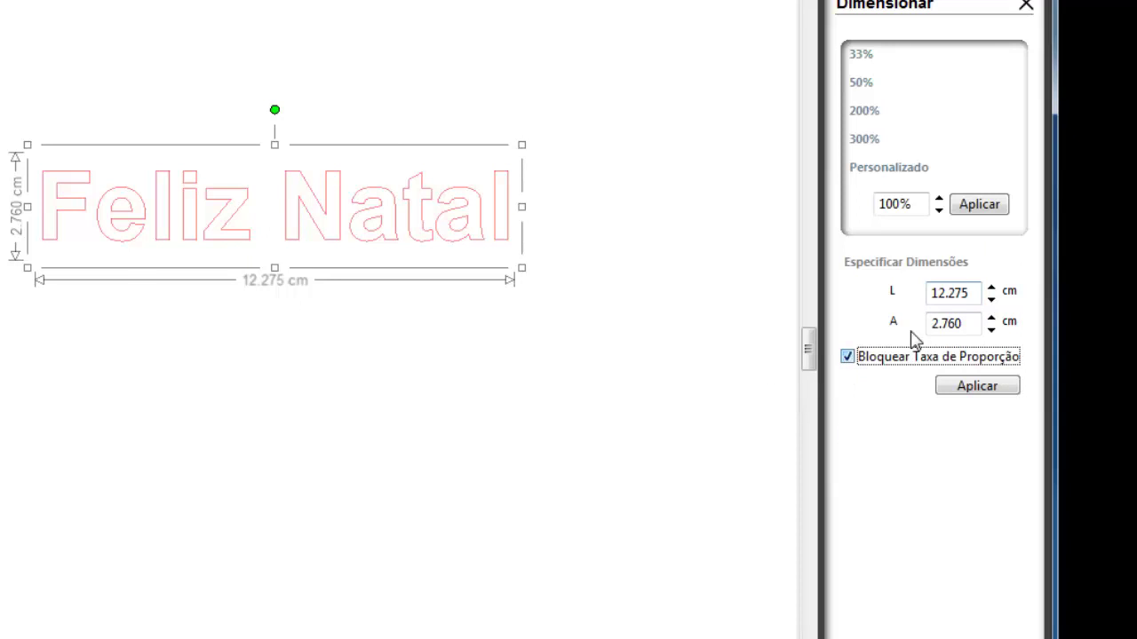
pyautogui.click(977, 293)
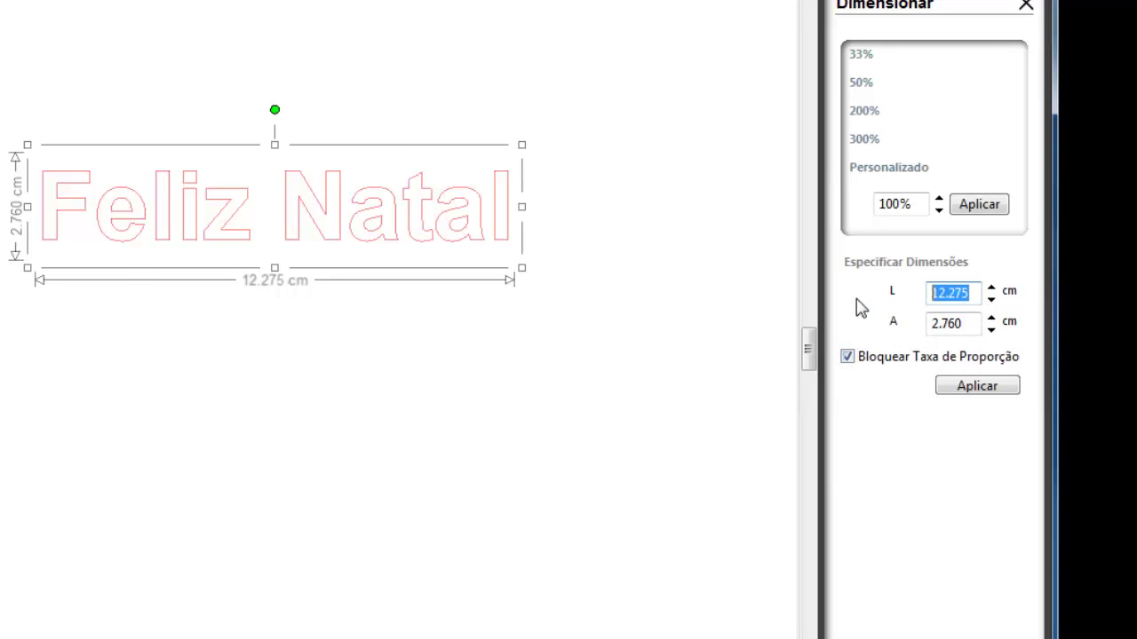
pyautogui.write('1')
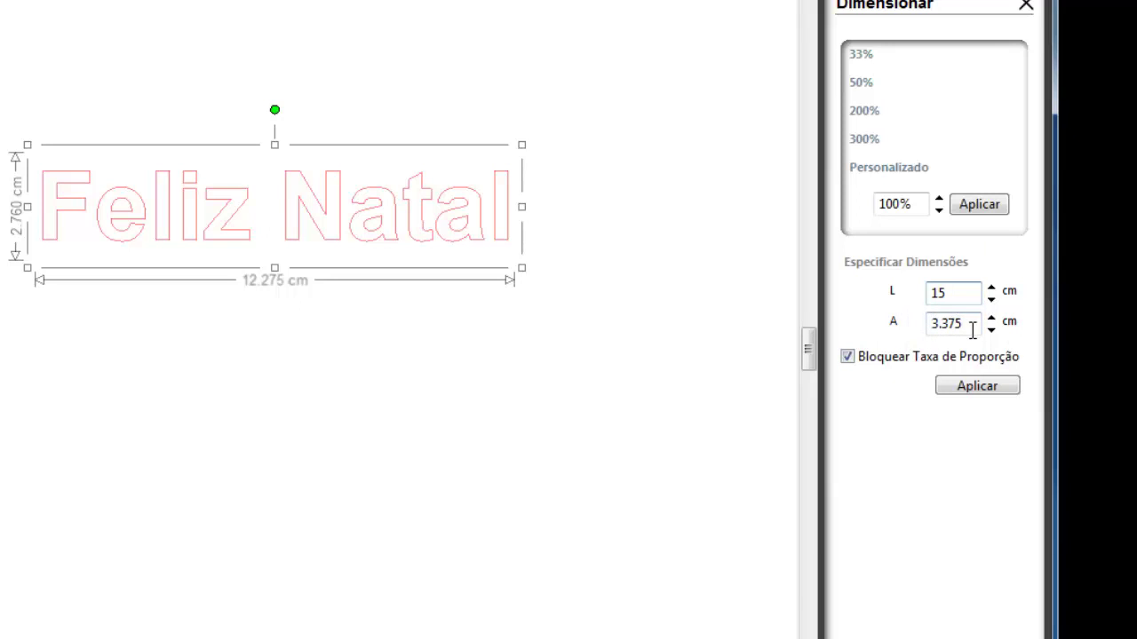
pyautogui.write('5')
pyautogui.click(976, 387)
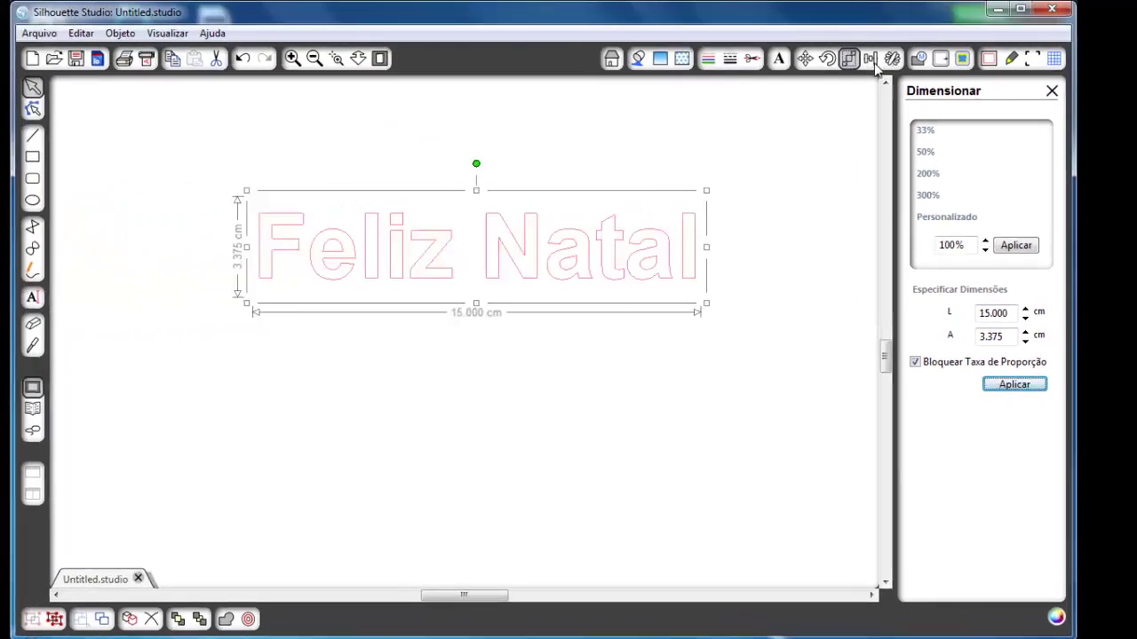
# Display the Alinhar settings and draw an ellipse about 18.2 cm wide and 8.4 cm high around the "Feliz Natal" text
pyautogui.click(871, 59)
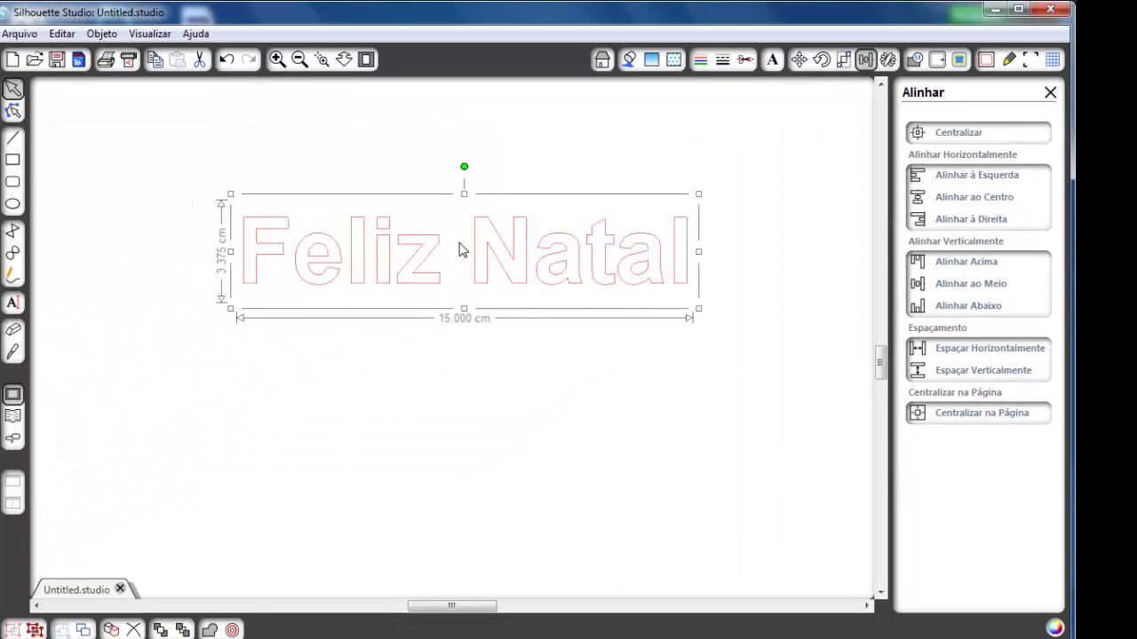
pyautogui.click(12, 205)
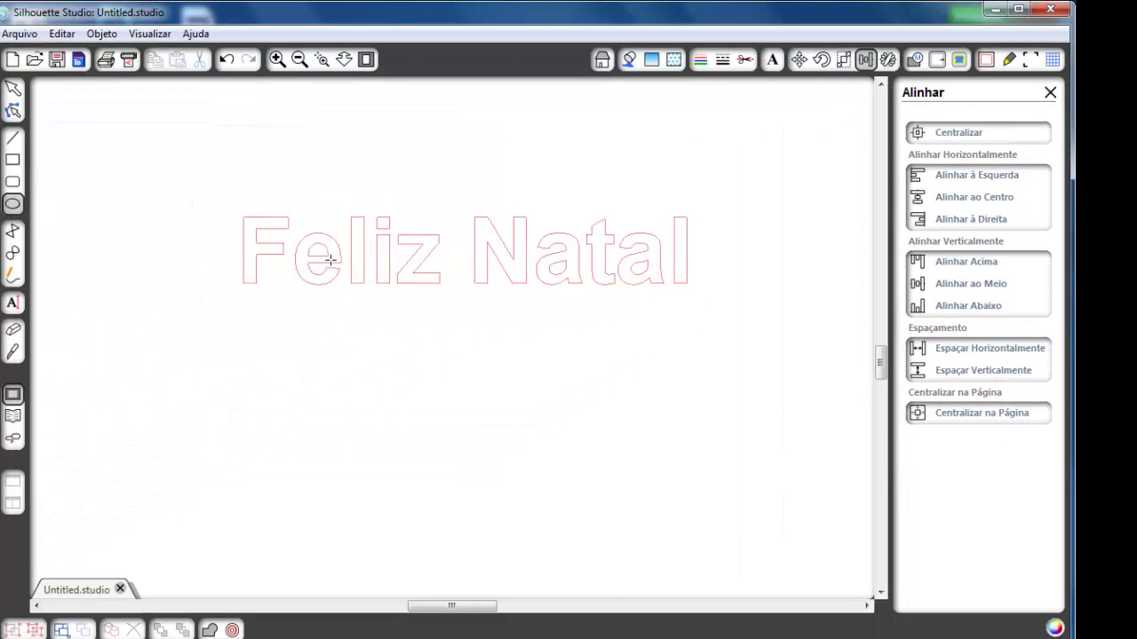
pyautogui.moveTo(202, 138); pyautogui.dragTo(754, 395)
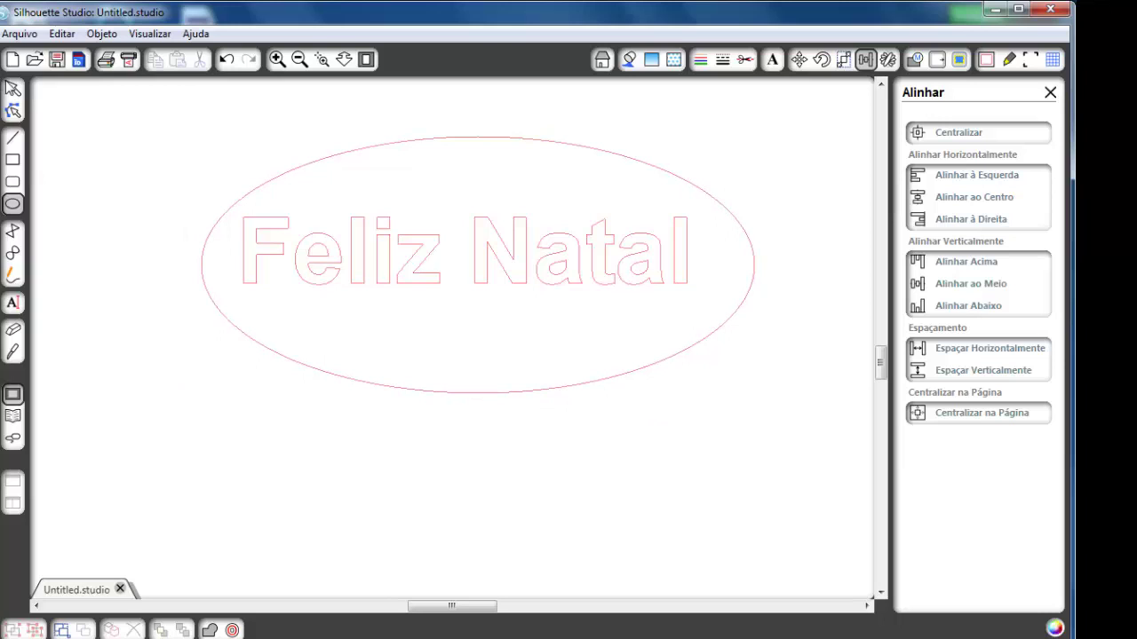
# Shift the ellipse slightly up and move the "Feliz Natal" text down so it sits off-centre inside it
pyautogui.press('v')
pyautogui.moveTo(393, 150)
pyautogui.mouseDown()
pyautogui.moveTo(373, 144)
pyautogui.moveTo(390, 135)
pyautogui.mouseUp()
pyautogui.moveTo(423, 258); pyautogui.dragTo(433, 296)
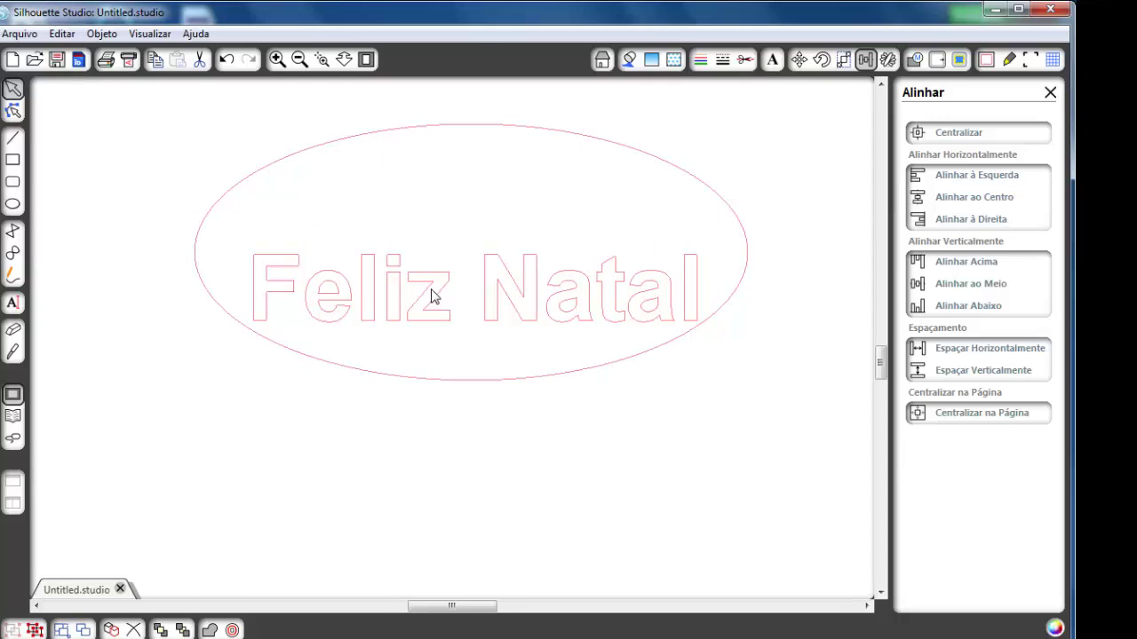
pyautogui.click(375, 229)
pyautogui.click(424, 304)
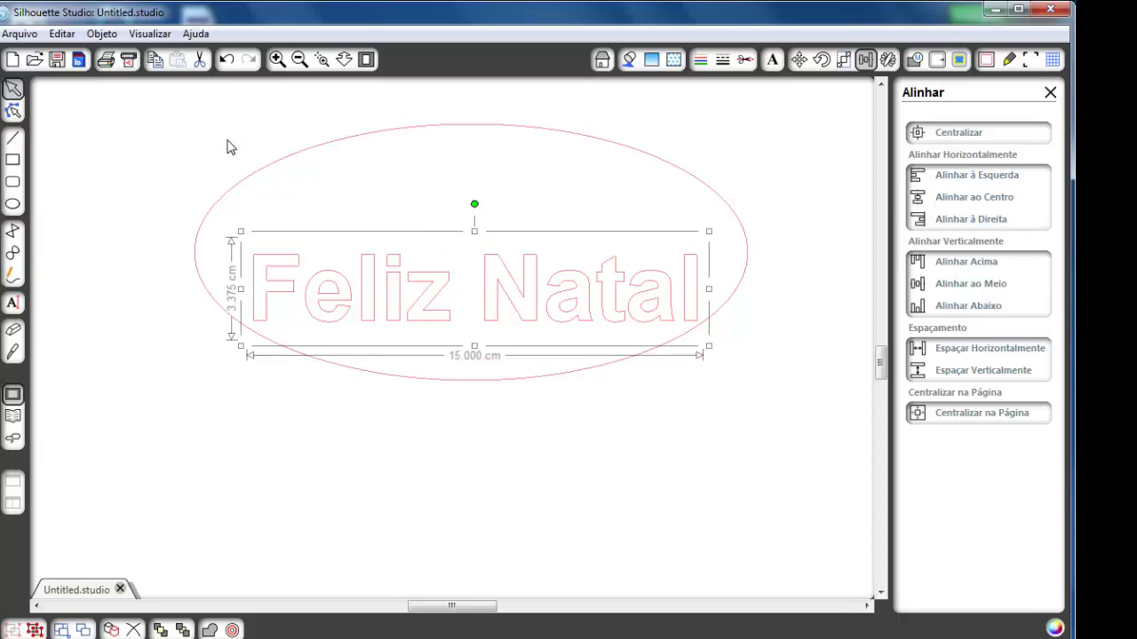
# Select the ellipse and text together and demonstrate centring and the horizontal alignments, finishing with Alinhar à Direita, and deselect them
pyautogui.moveTo(227, 142); pyautogui.dragTo(815, 404)
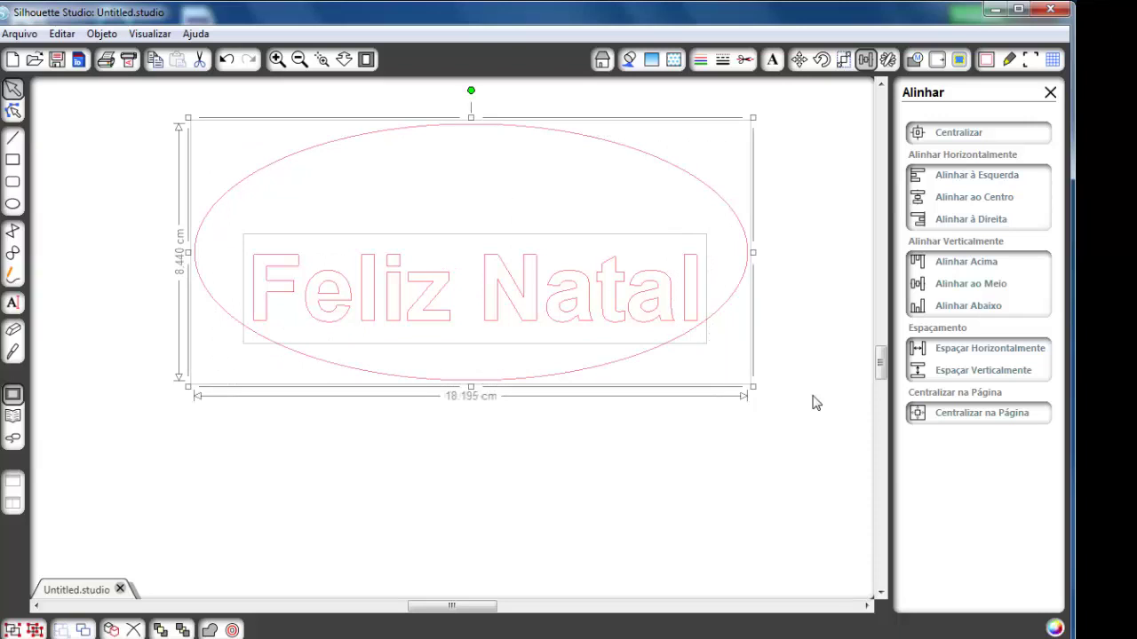
pyautogui.click(946, 200)
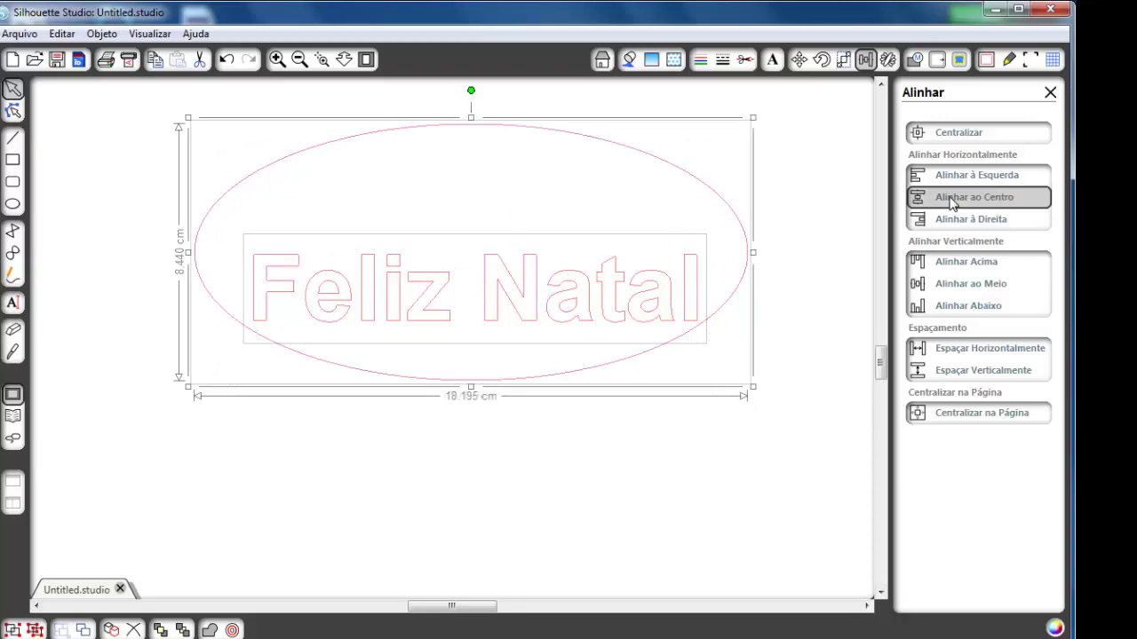
pyautogui.click(948, 140)
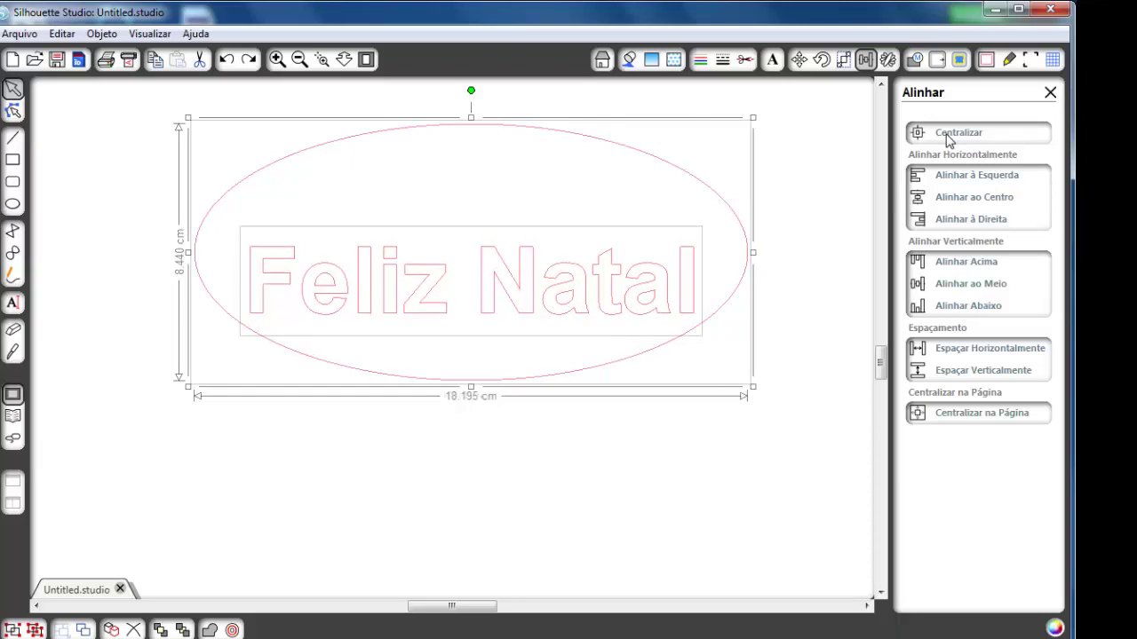
pyautogui.click(980, 183)
pyautogui.click(951, 203)
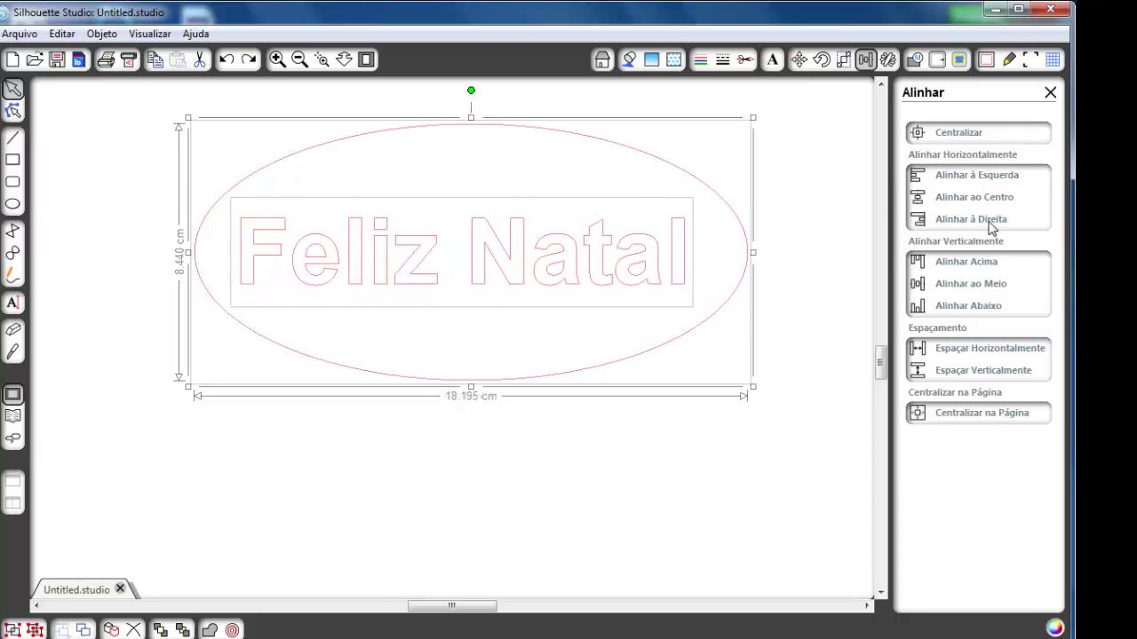
pyautogui.click(989, 223)
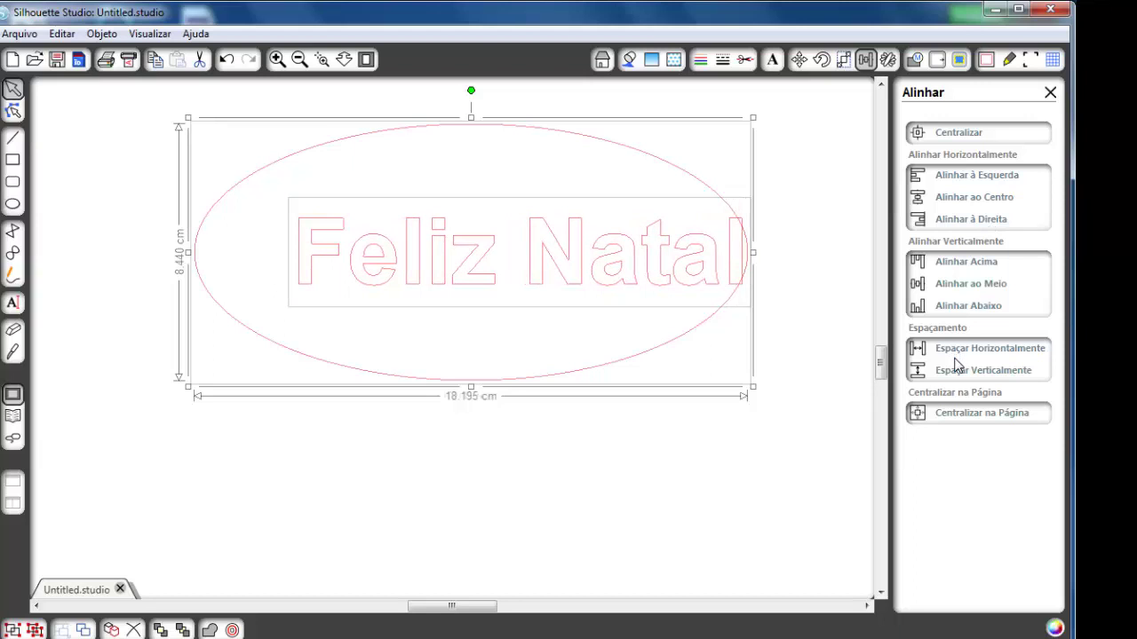
pyautogui.click(797, 369)
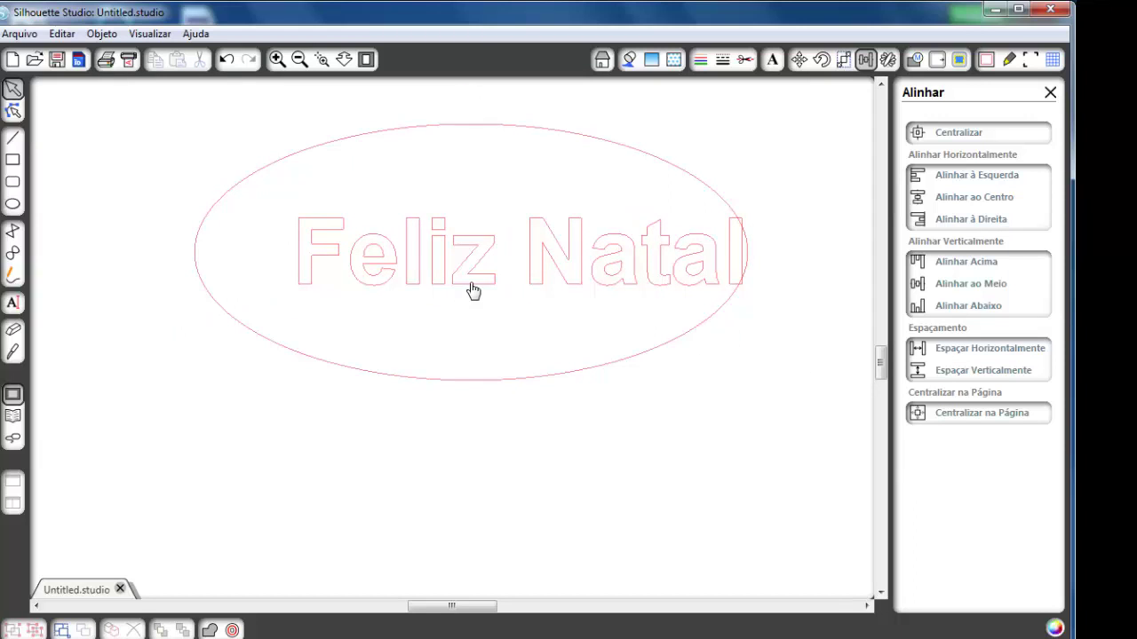
# Stack two more copies of the "Feliz Natal" text below the original and move the ellipse left, away from the texts
pyautogui.moveTo(481, 287); pyautogui.dragTo(483, 426)
pyautogui.moveTo(273, 213); pyautogui.dragTo(786, 457)
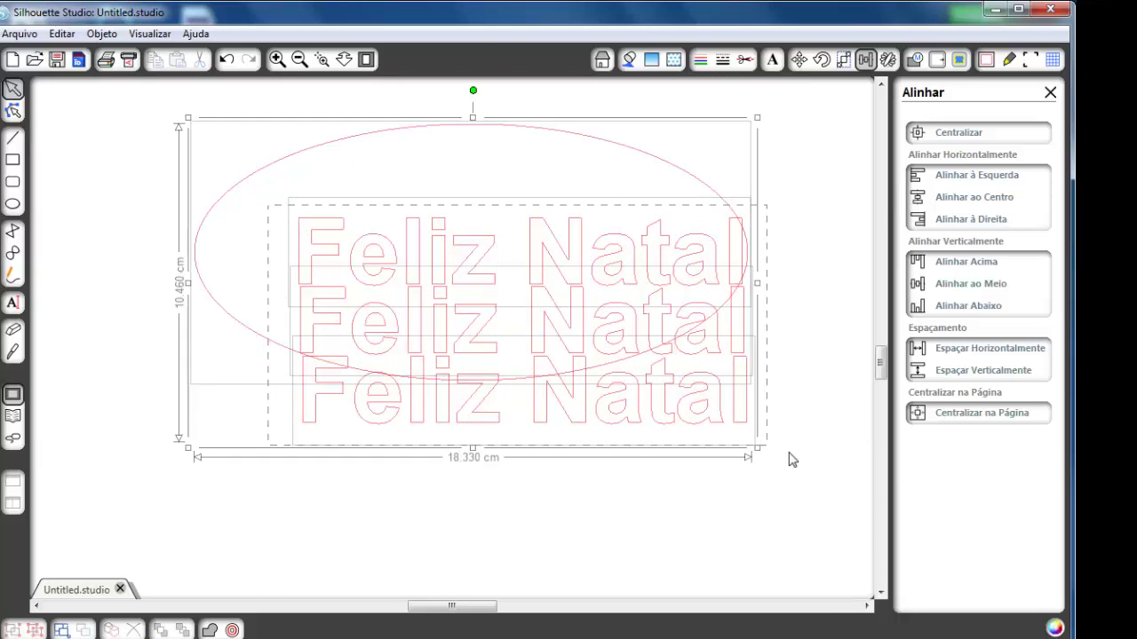
pyautogui.moveTo(275, 169); pyautogui.dragTo(2, 166)
pyautogui.click(342, 160)
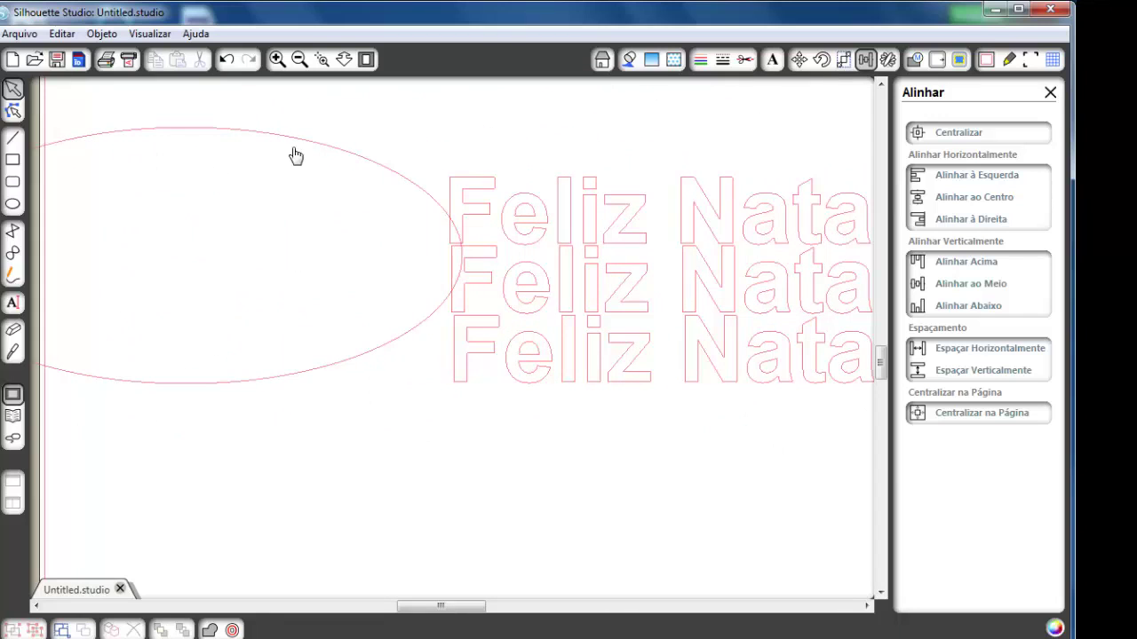
pyautogui.moveTo(335, 148); pyautogui.dragTo(214, 161)
# Select the three stacked texts, try and undo Alinhar ao Meio, and align them horizontally with Alinhar ao Centro
pyautogui.moveTo(682, 375); pyautogui.dragTo(436, 385)
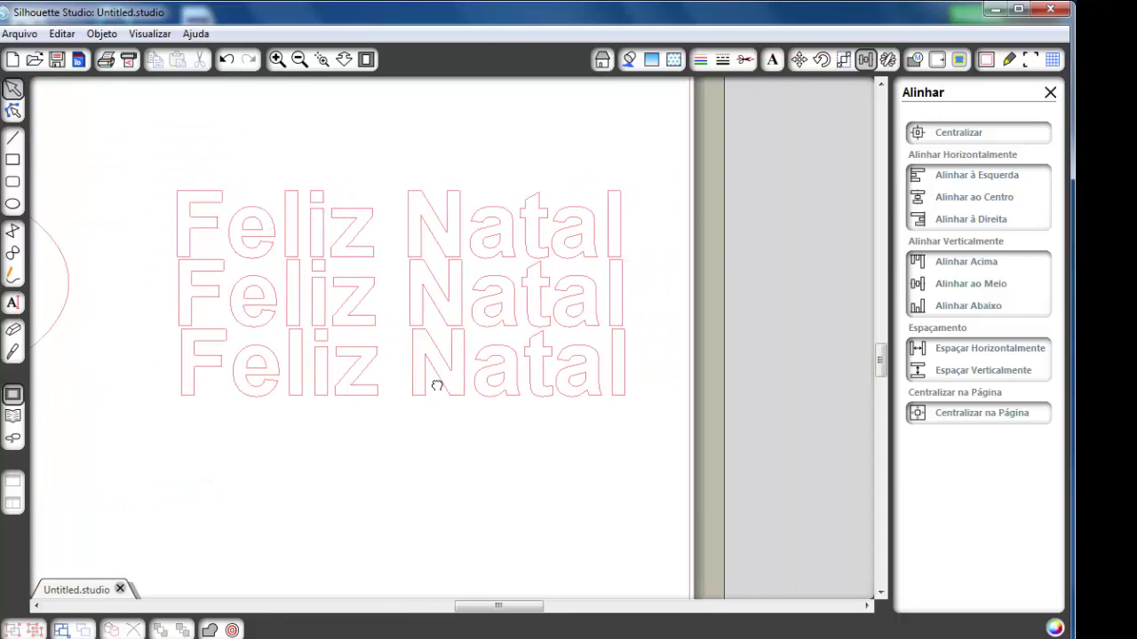
pyautogui.moveTo(213, 211); pyautogui.dragTo(692, 447)
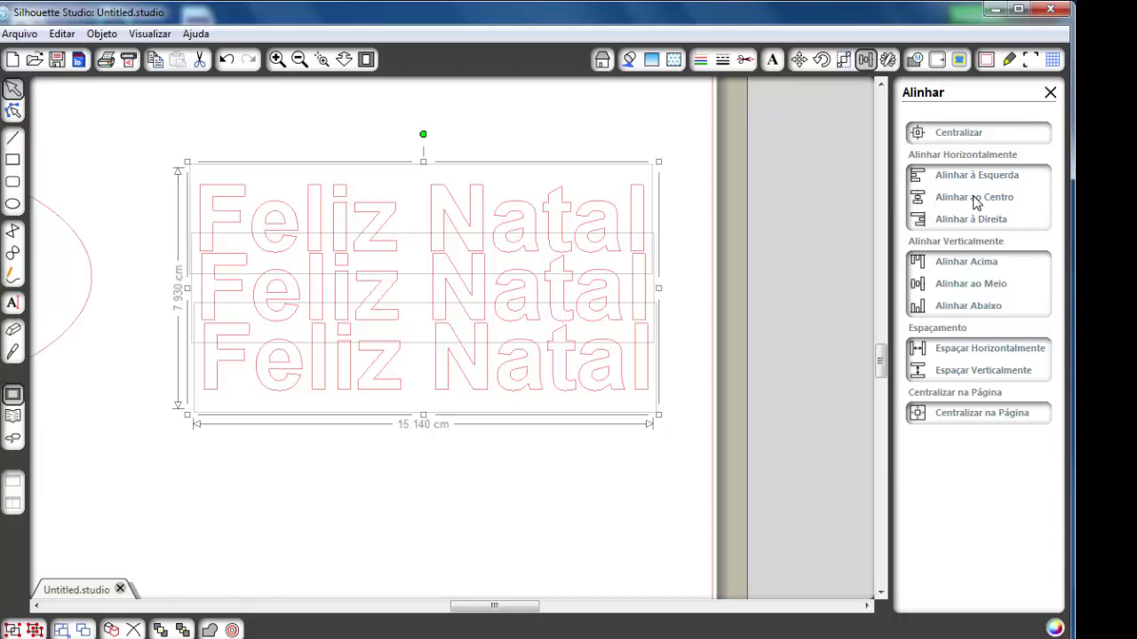
pyautogui.click(966, 285)
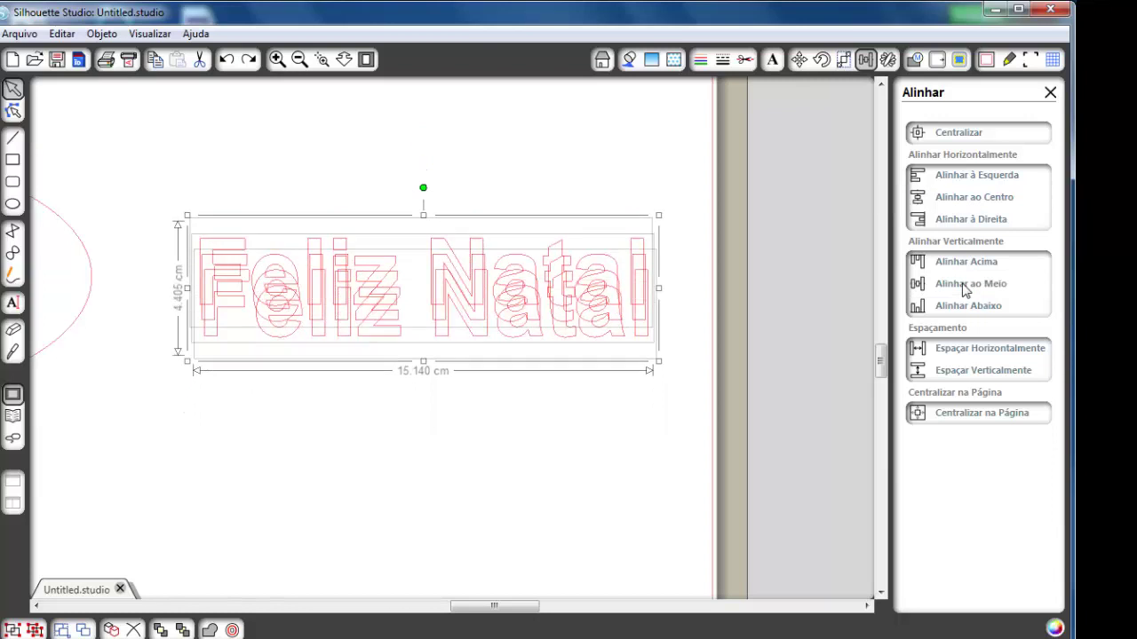
pyautogui.hotkey('ctrl', 'z')
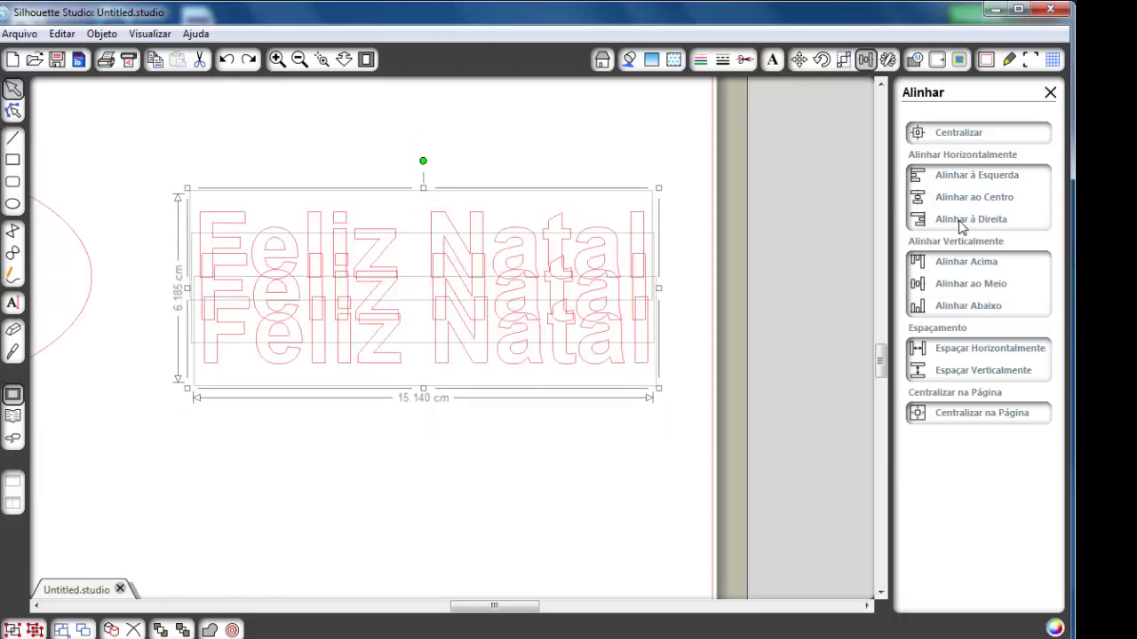
pyautogui.click(971, 204)
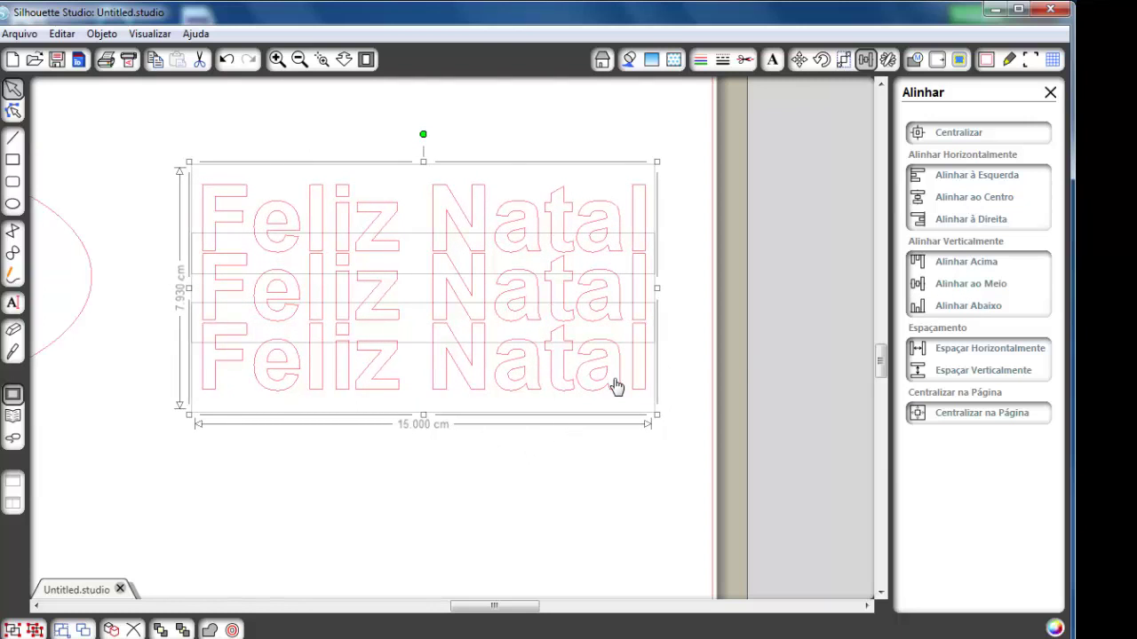
# Spread the stacked texts unevenly by moving the third one well down and the second one slightly down
pyautogui.click(681, 434)
pyautogui.moveTo(540, 381); pyautogui.dragTo(527, 452)
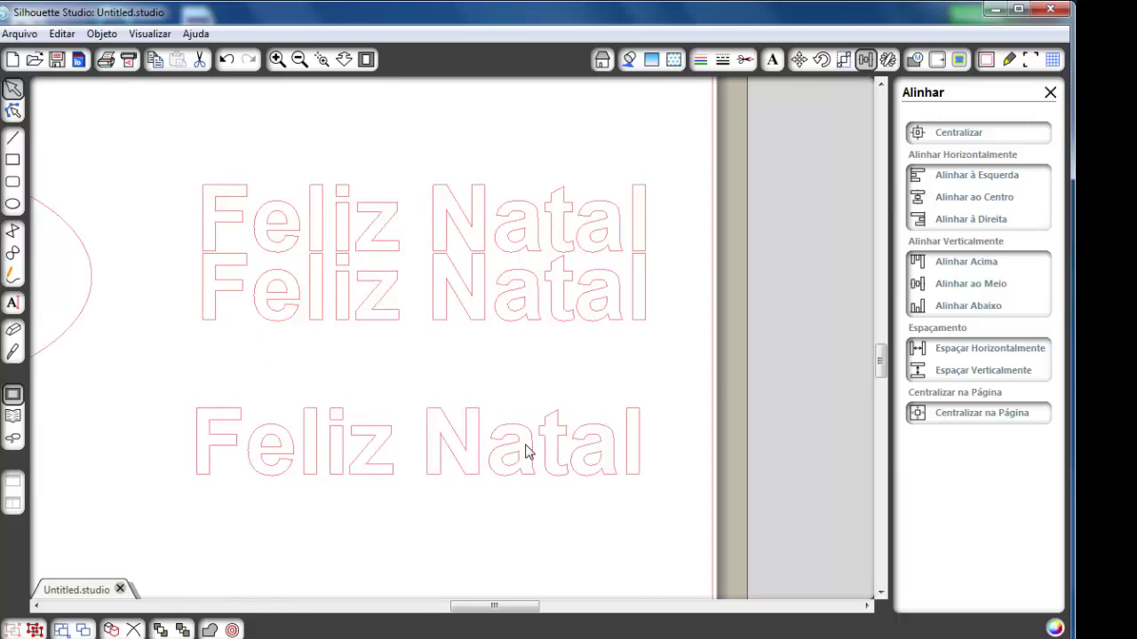
pyautogui.click(203, 158)
pyautogui.moveTo(275, 271)
pyautogui.mouseDown()
pyautogui.moveTo(279, 305)
pyautogui.moveTo(279, 294)
pyautogui.mouseUp()
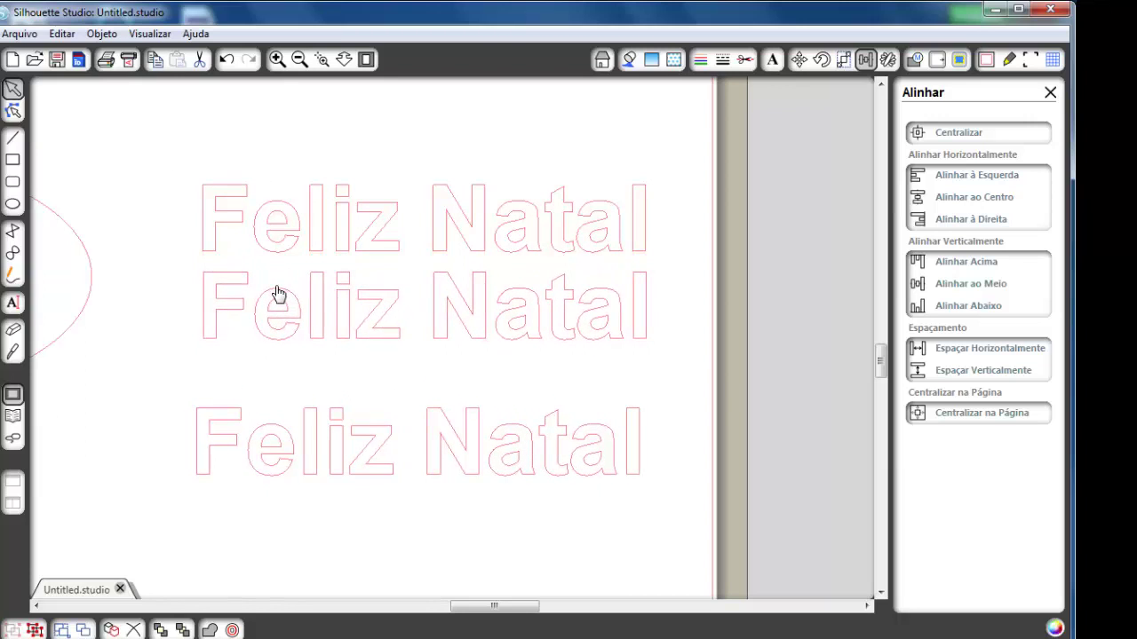
# Align all three "Feliz Natal" texts to the horizontal centre, distribute them evenly with Espaçar Verticalmente, and deselect them
pyautogui.click(167, 162)
pyautogui.moveTo(168, 162); pyautogui.dragTo(609, 516)
pyautogui.moveTo(697, 515); pyautogui.dragTo(697, 515)
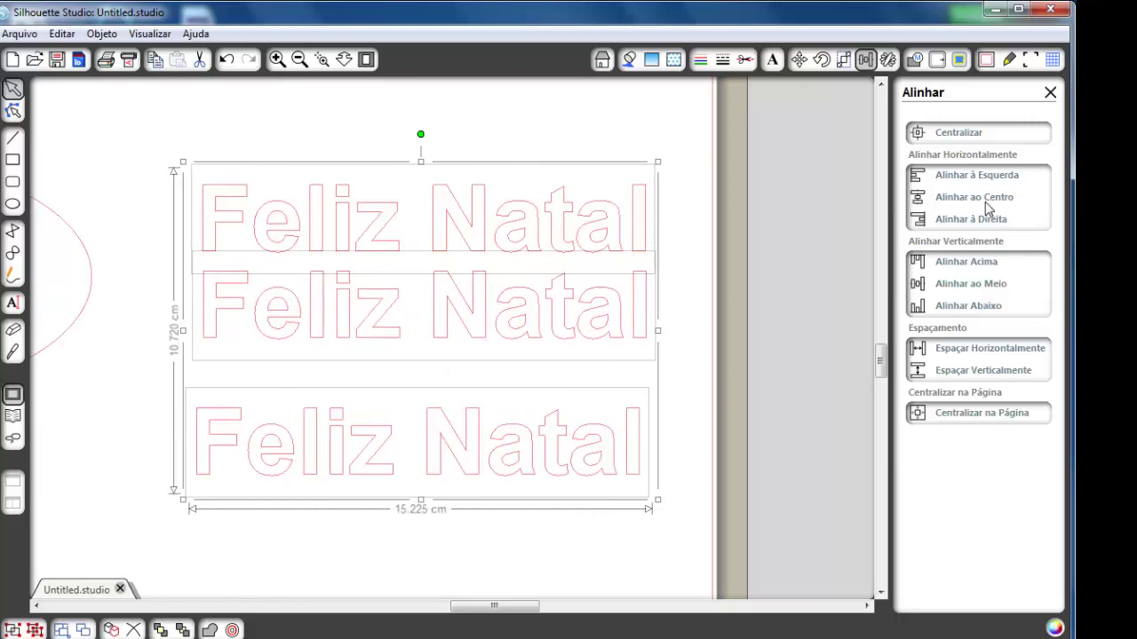
pyautogui.click(986, 201)
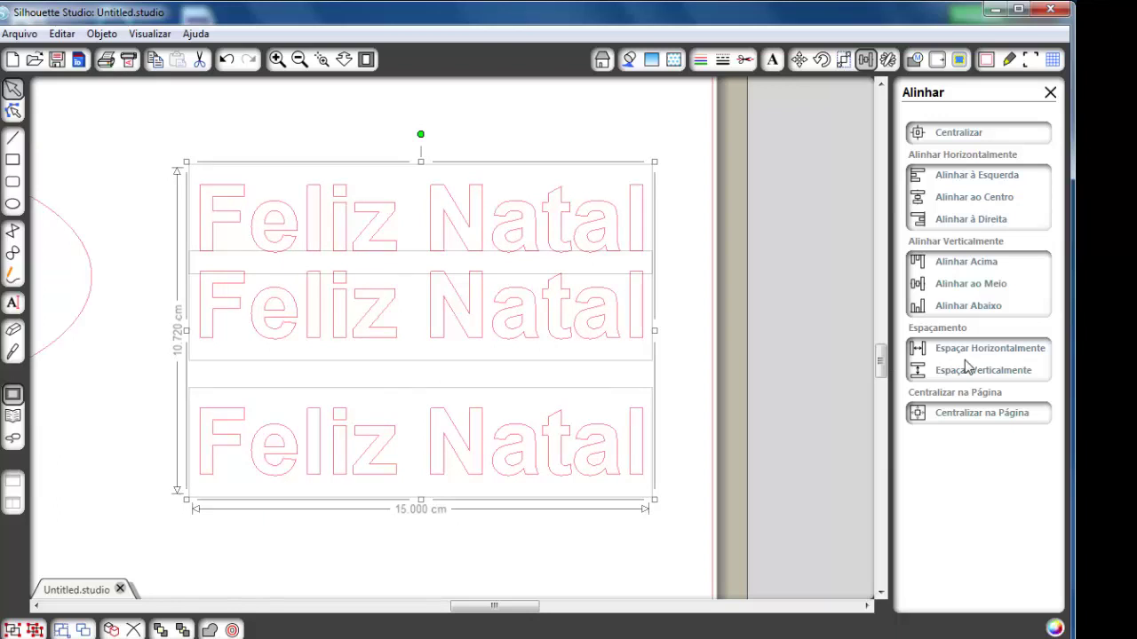
pyautogui.click(984, 380)
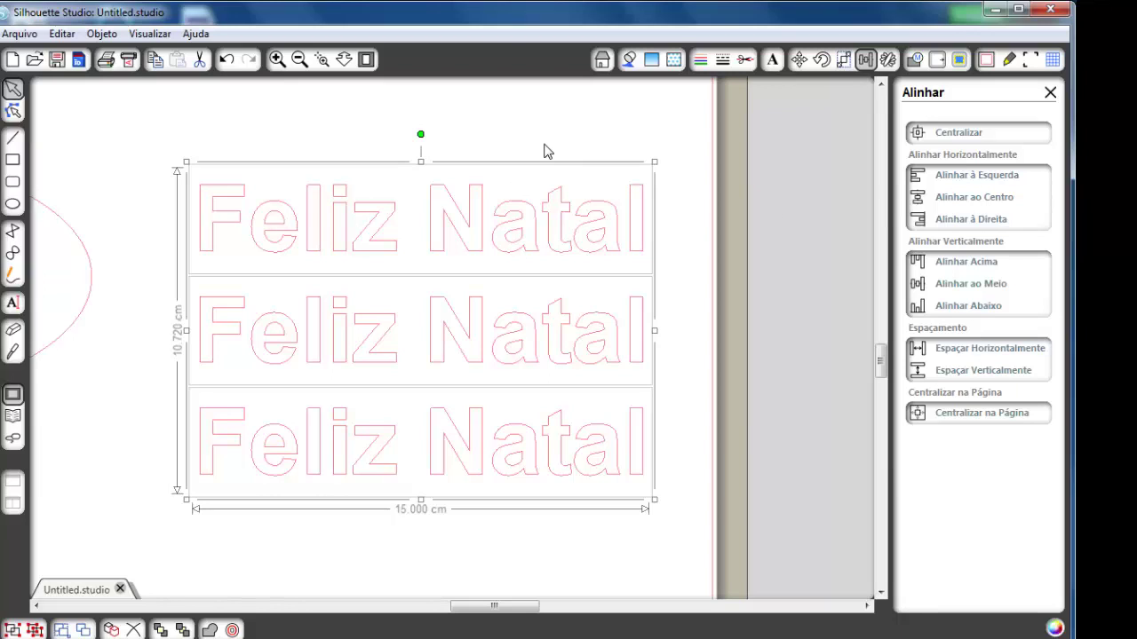
pyautogui.click(630, 124)
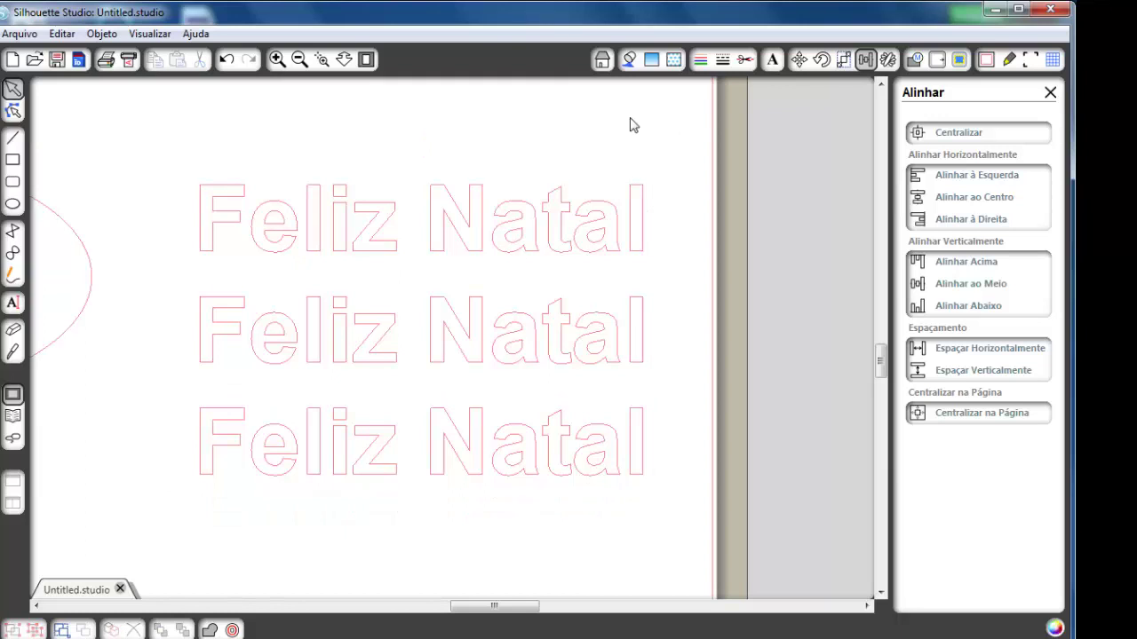
# Display the Replicar settings, move the uppermost text up and to the left, and delete the other two texts
pyautogui.click(888, 60)
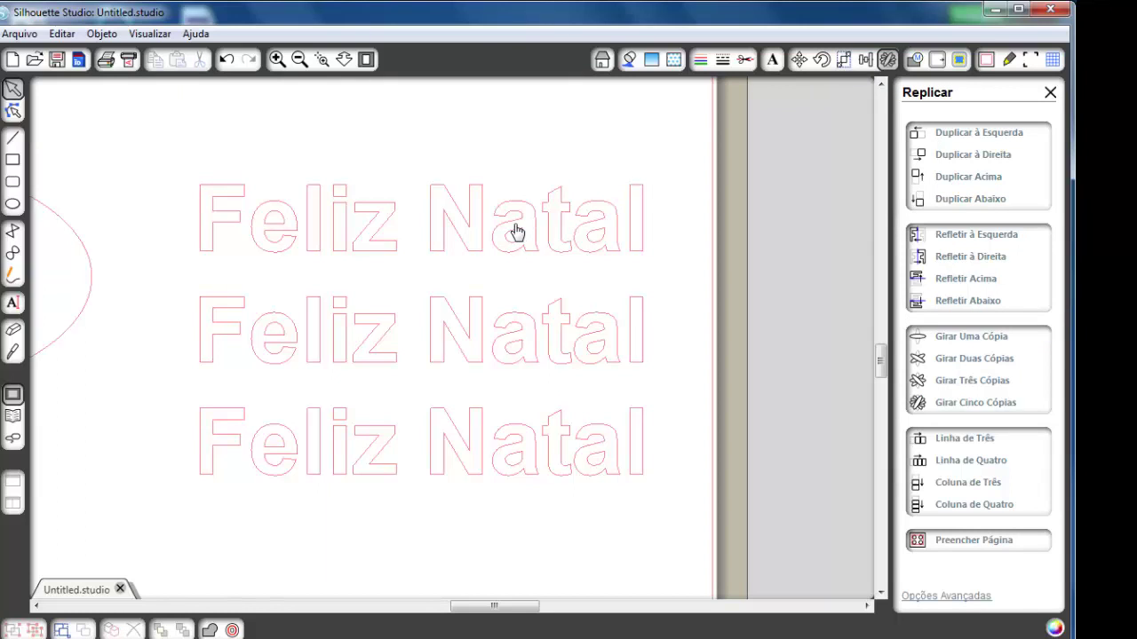
pyautogui.moveTo(517, 231); pyautogui.dragTo(419, 161)
pyautogui.moveTo(265, 256); pyautogui.dragTo(565, 459)
pyautogui.press('Delete')
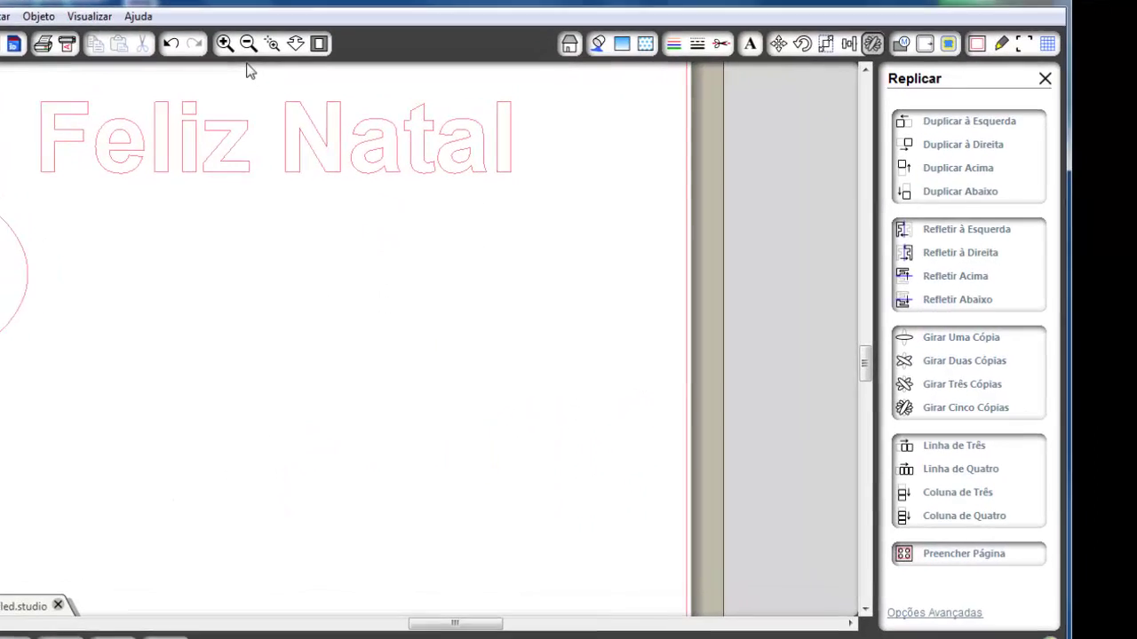
# Remove the ellipse and move the remaining "Feliz Natal" text toward the upper left of the page
pyautogui.click(344, 133)
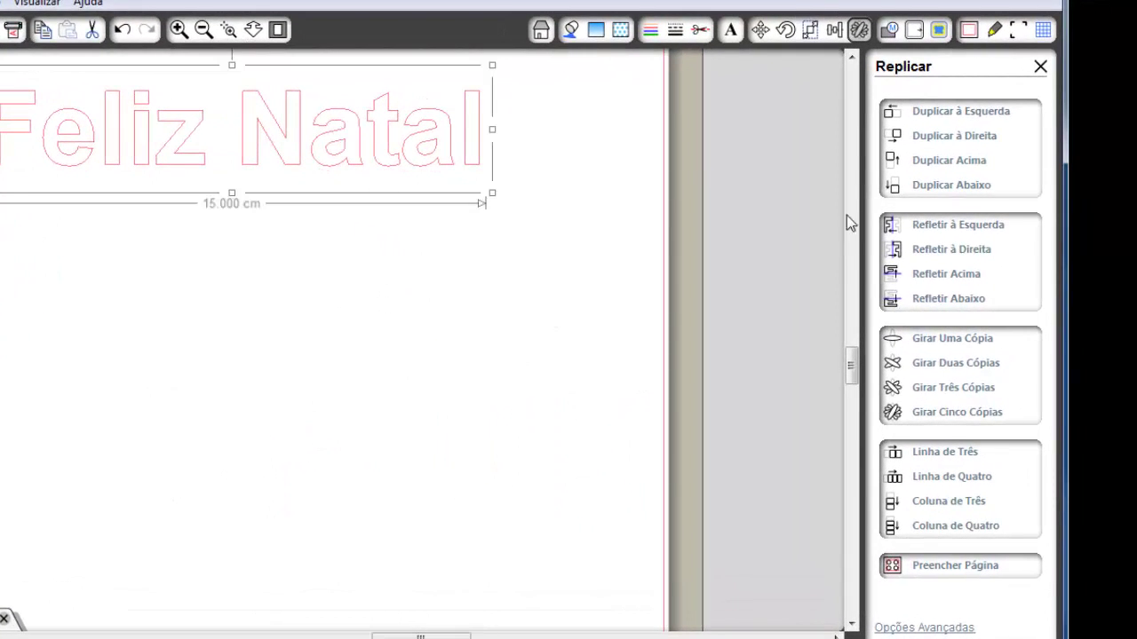
pyautogui.click(253, 29)
pyautogui.scroll(-3, 232, 320)
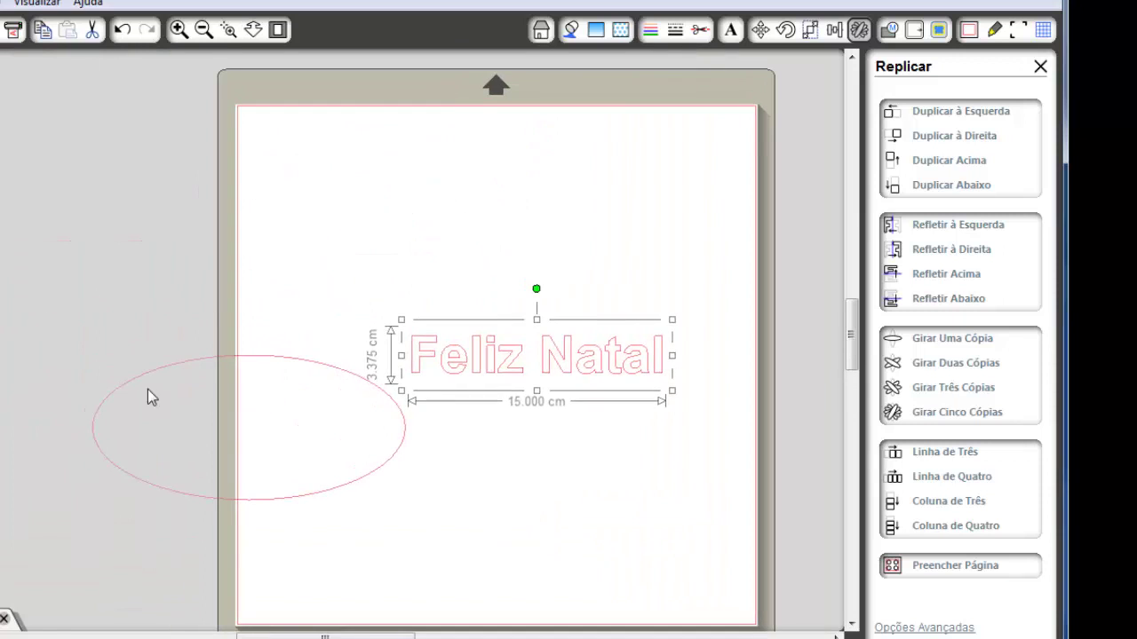
pyautogui.click(138, 369)
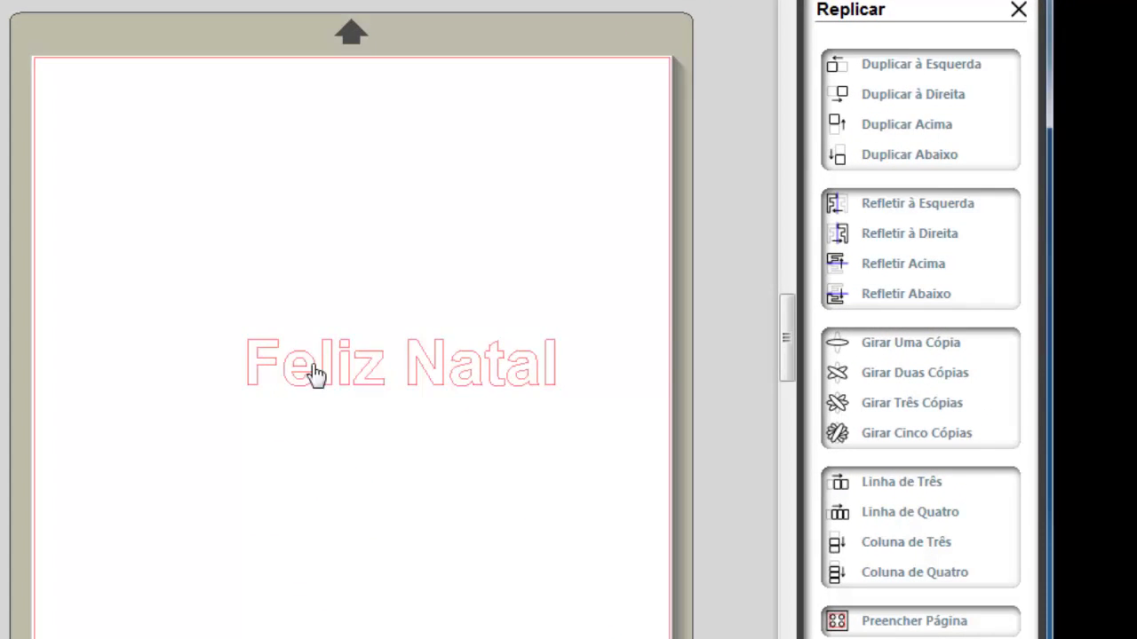
pyautogui.moveTo(315, 373); pyautogui.dragTo(241, 282)
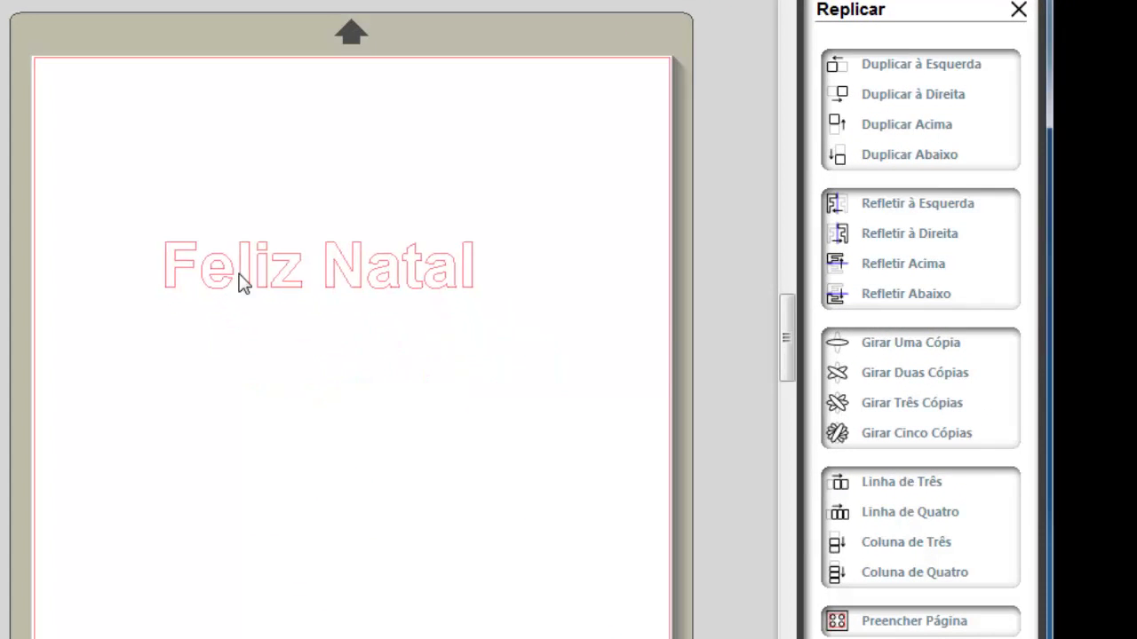
# Duplicate the "Feliz Natal" text with Duplicar à Esquerda, reflect the original with Refletir Acima, and rotate the reflection with Girar Uma Cópia
pyautogui.click(899, 71)
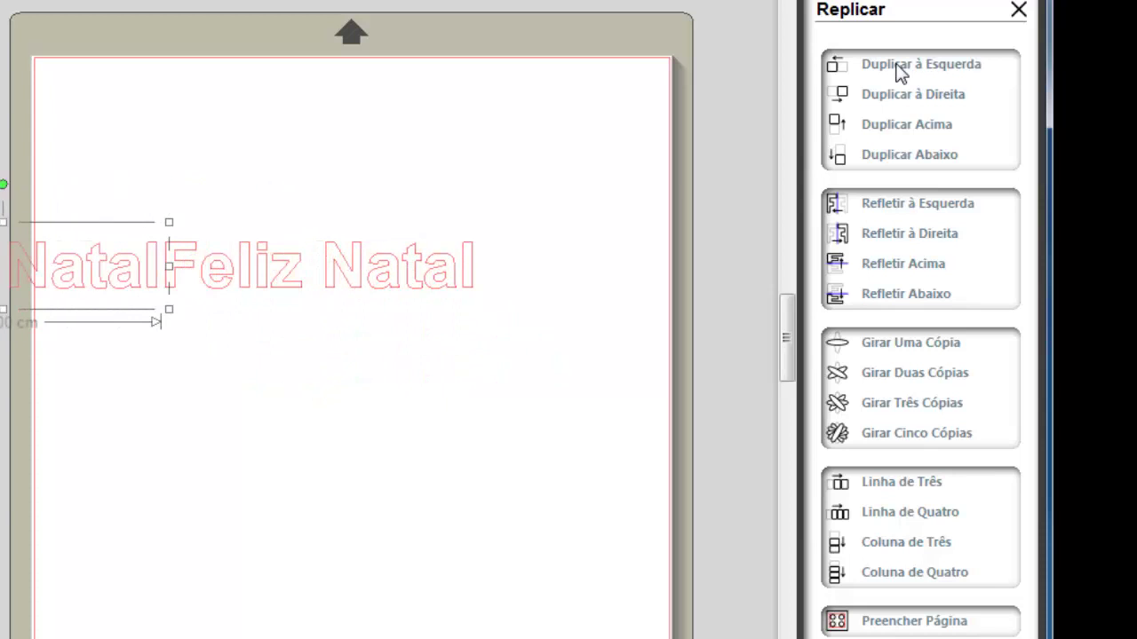
pyautogui.click(451, 299)
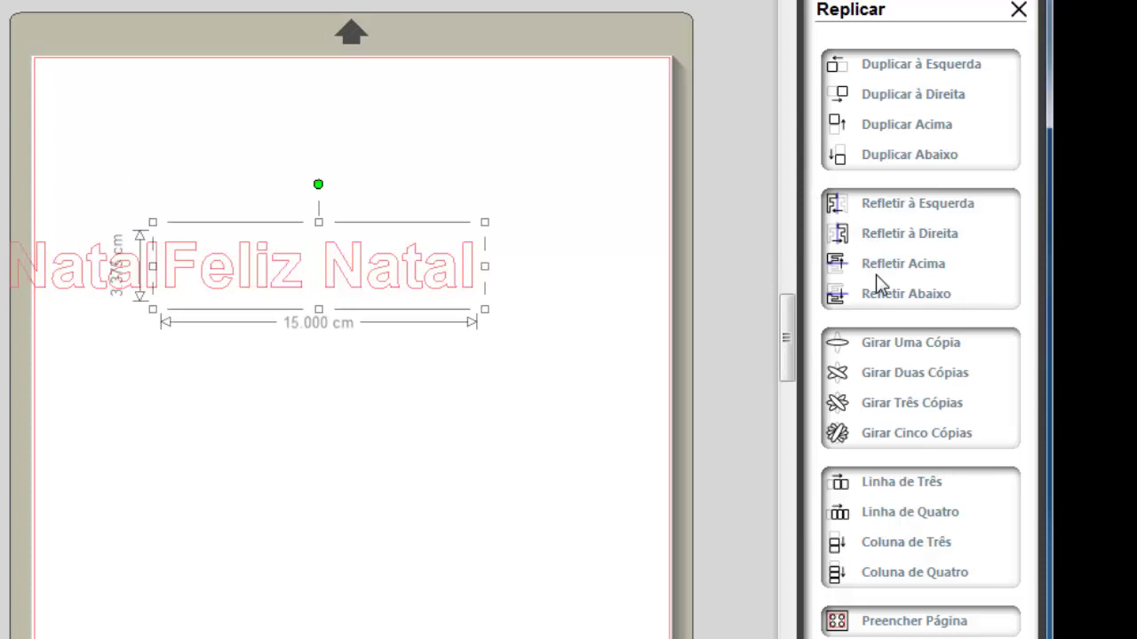
pyautogui.click(903, 277)
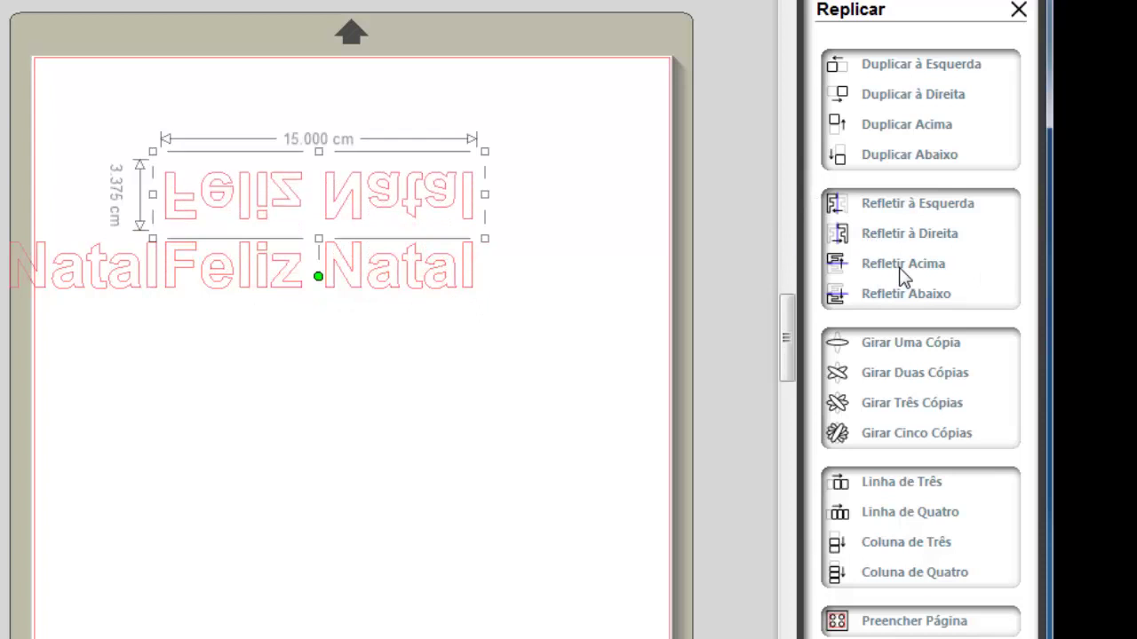
pyautogui.click(913, 342)
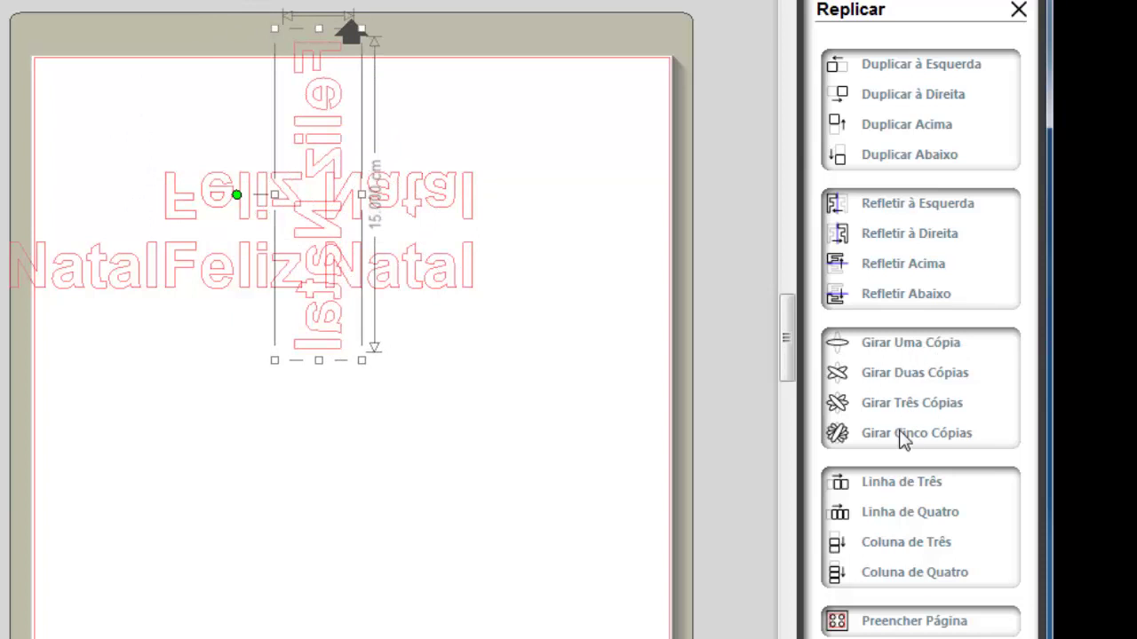
# Undo the rotated, reflected and duplicated copies, and move the remaining "Feliz Natal" text to the page's upper-left area
pyautogui.hotkey('ctrl', 'z')
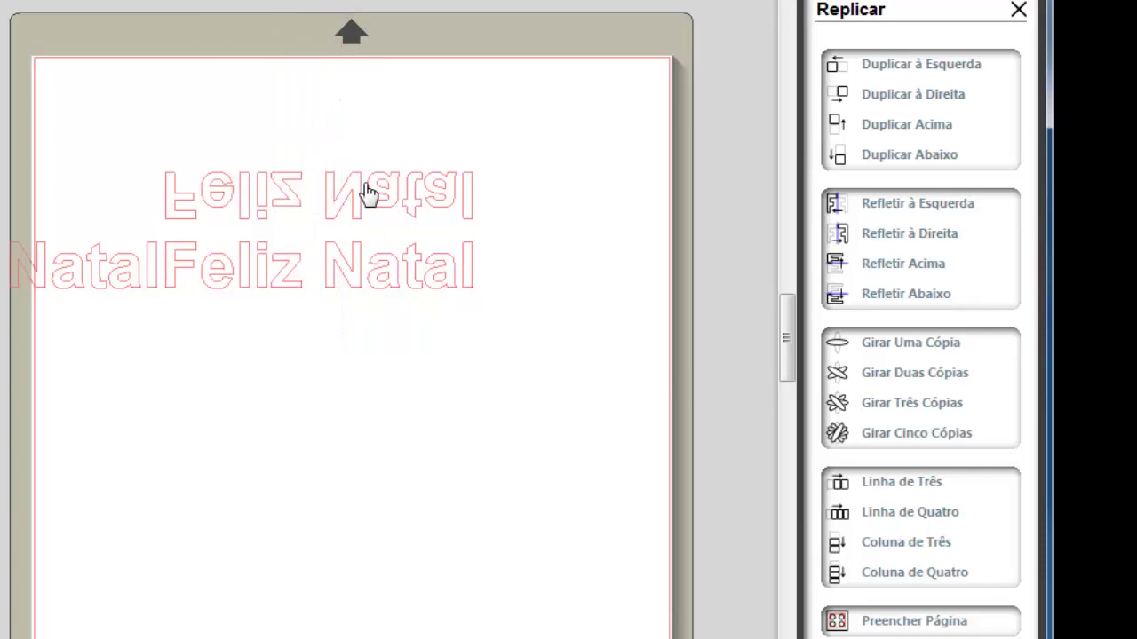
pyautogui.hotkey('ctrl', 'z')
pyautogui.hotkey('ctrl', 'z')
pyautogui.moveTo(263, 290); pyautogui.dragTo(157, 145)
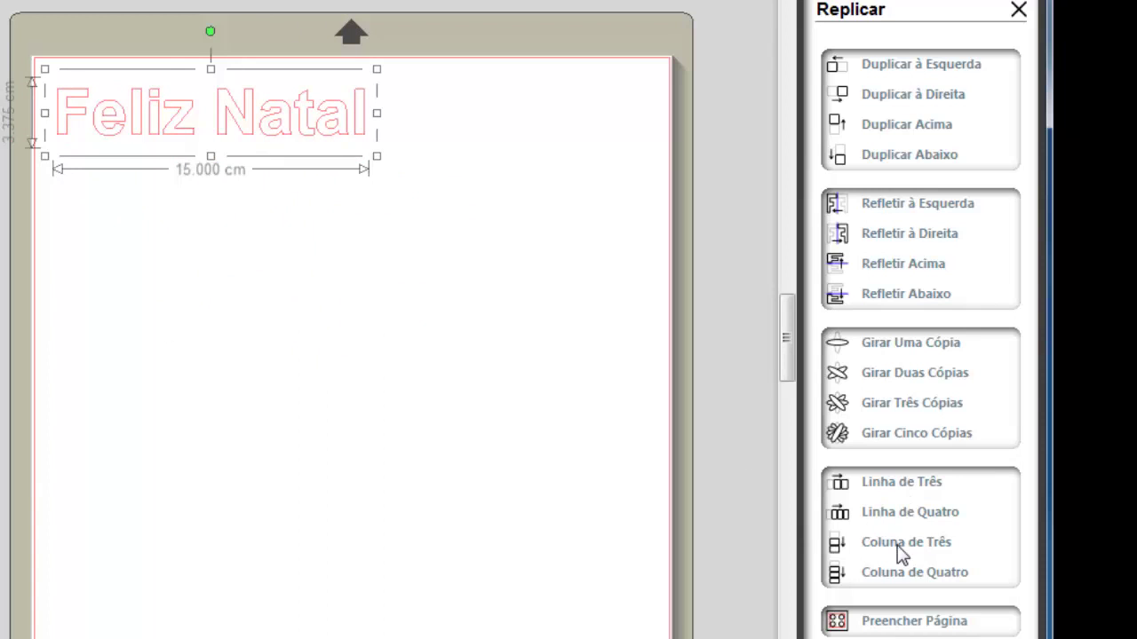
# Replicate the text as a row with Linha de Três, and replicate the original as a column with Coluna de Quatro
pyautogui.click(904, 488)
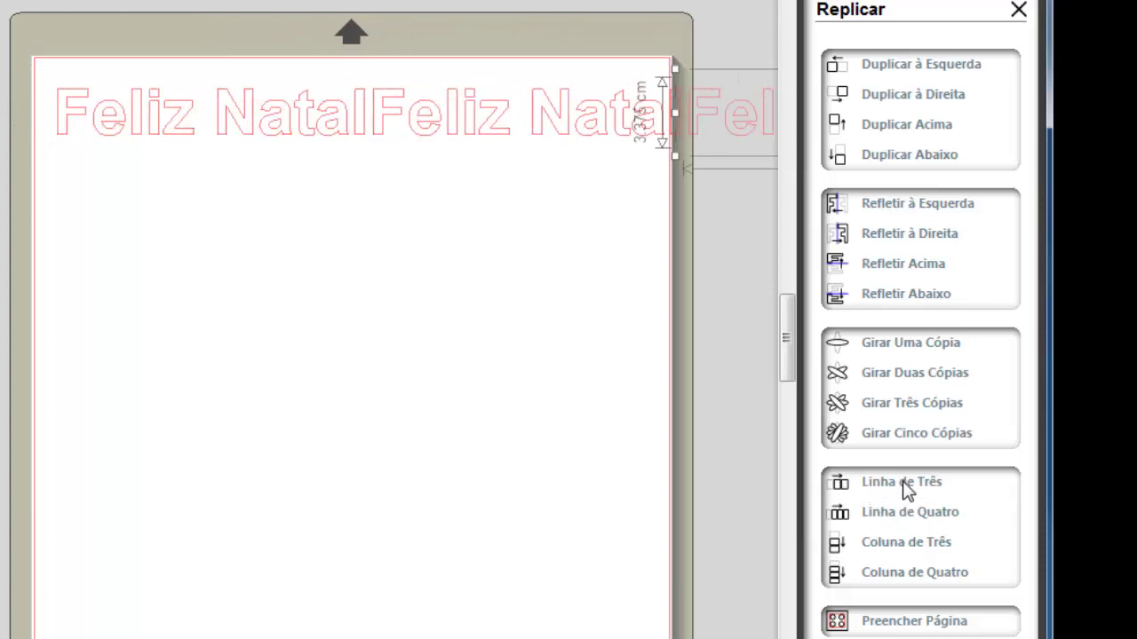
pyautogui.click(133, 120)
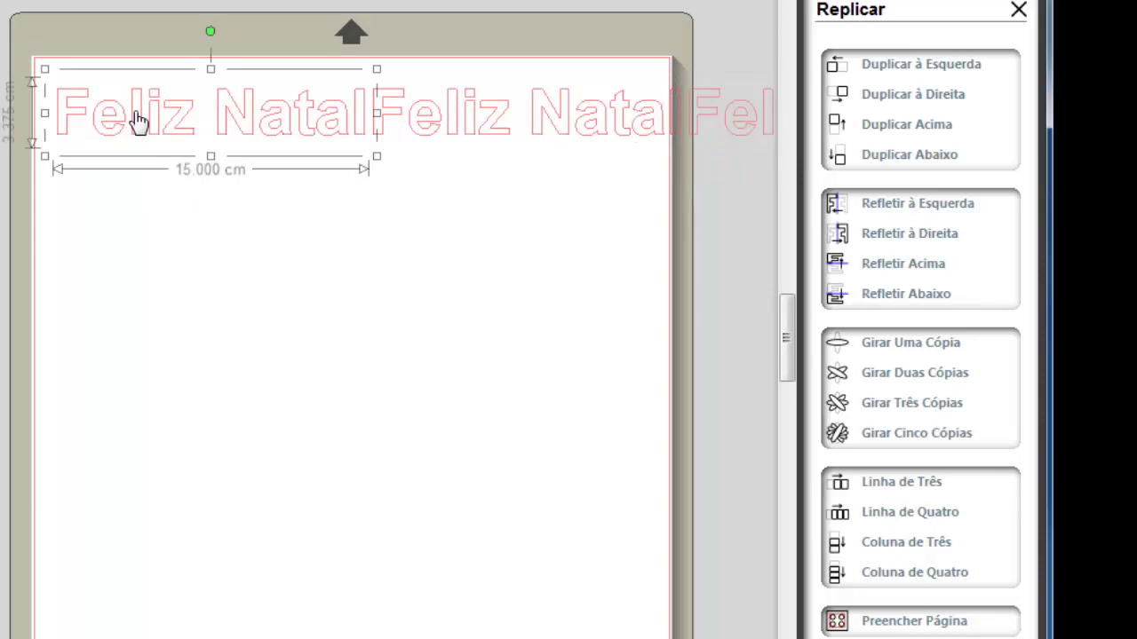
pyautogui.click(888, 575)
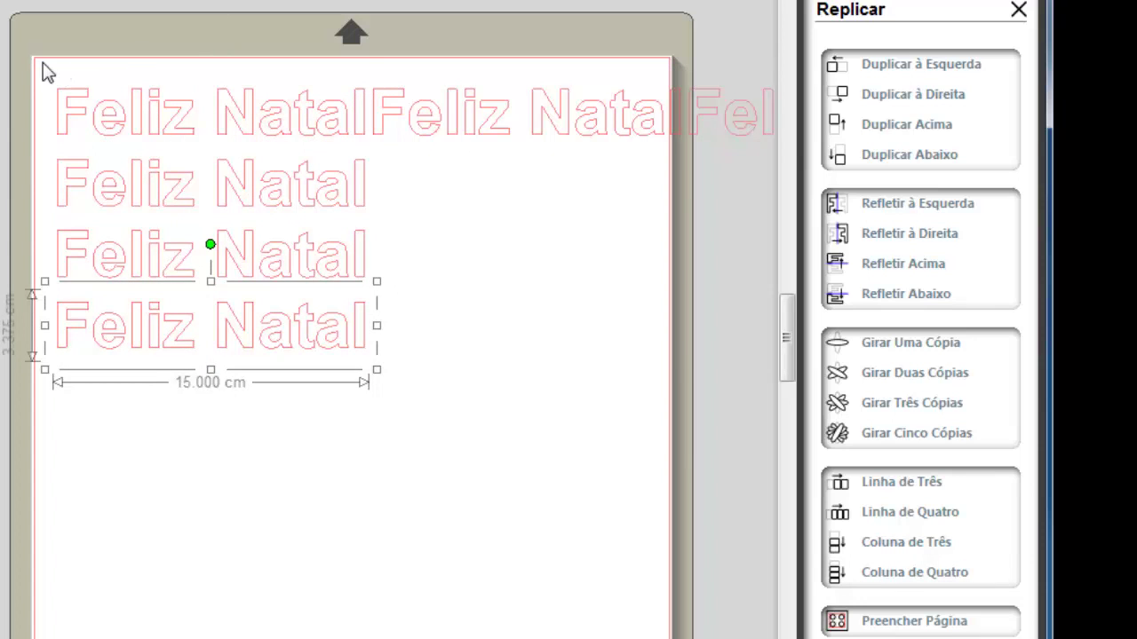
# Delete the texts on the page and move the copy lying off the page into the page's upper-left corner
pyautogui.moveTo(43, 66); pyautogui.dragTo(551, 349)
pyautogui.press('Delete')
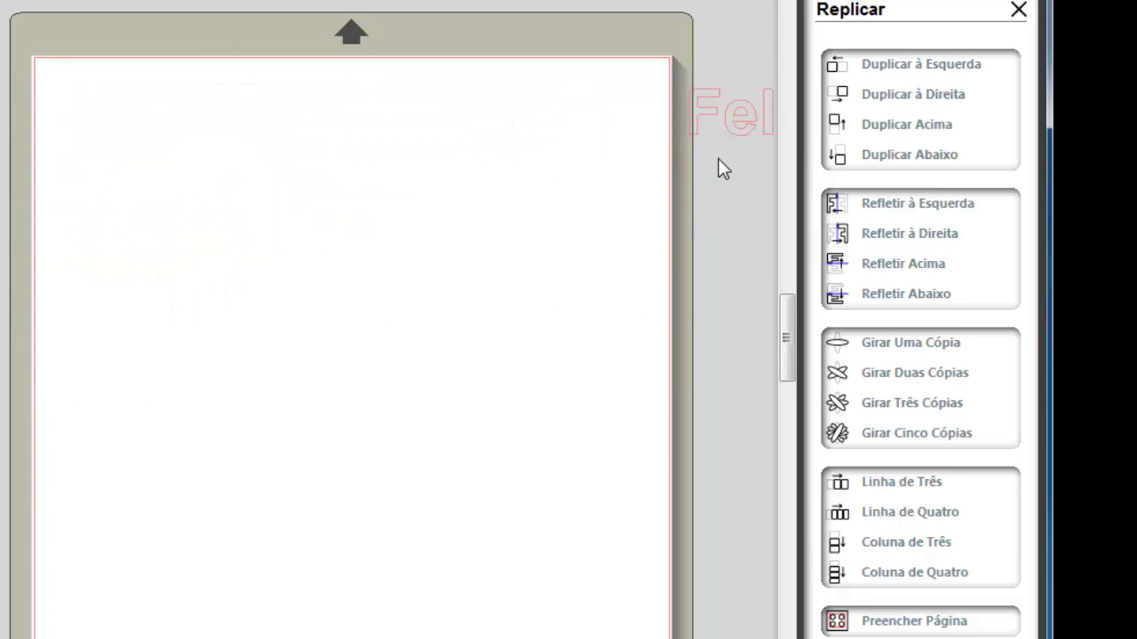
pyautogui.moveTo(724, 169); pyautogui.dragTo(89, 109)
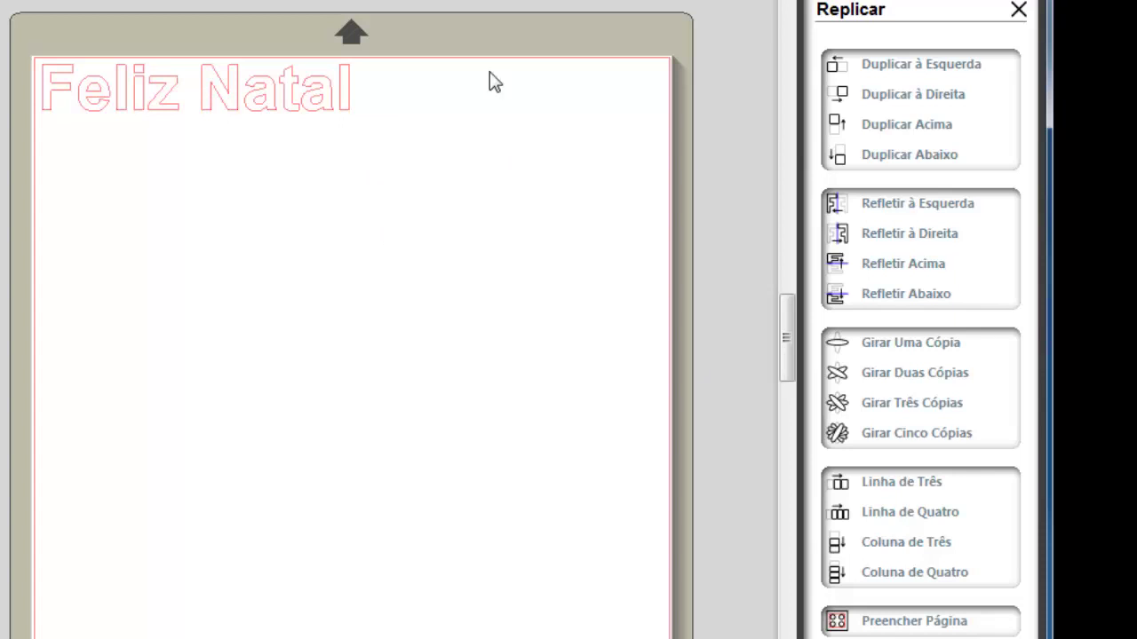
# Replicate the text over the page with Preencher Página, and place the two uppermost copies side by side along the page's upper edge
pyautogui.click(347, 103)
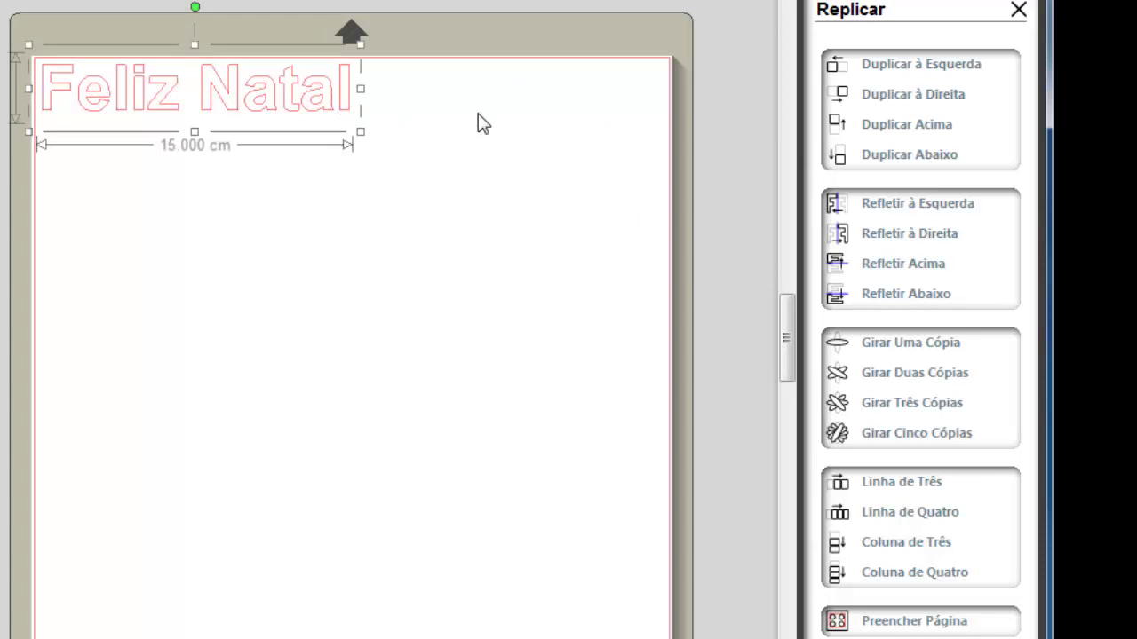
pyautogui.click(917, 623)
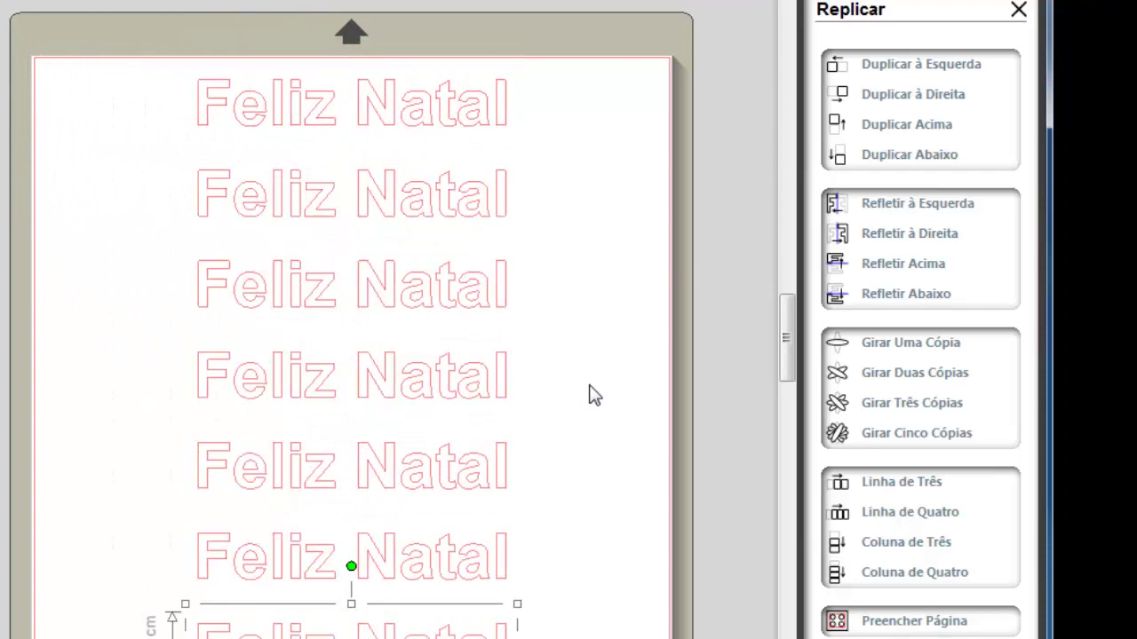
pyautogui.moveTo(632, 64); pyautogui.dragTo(579, 217)
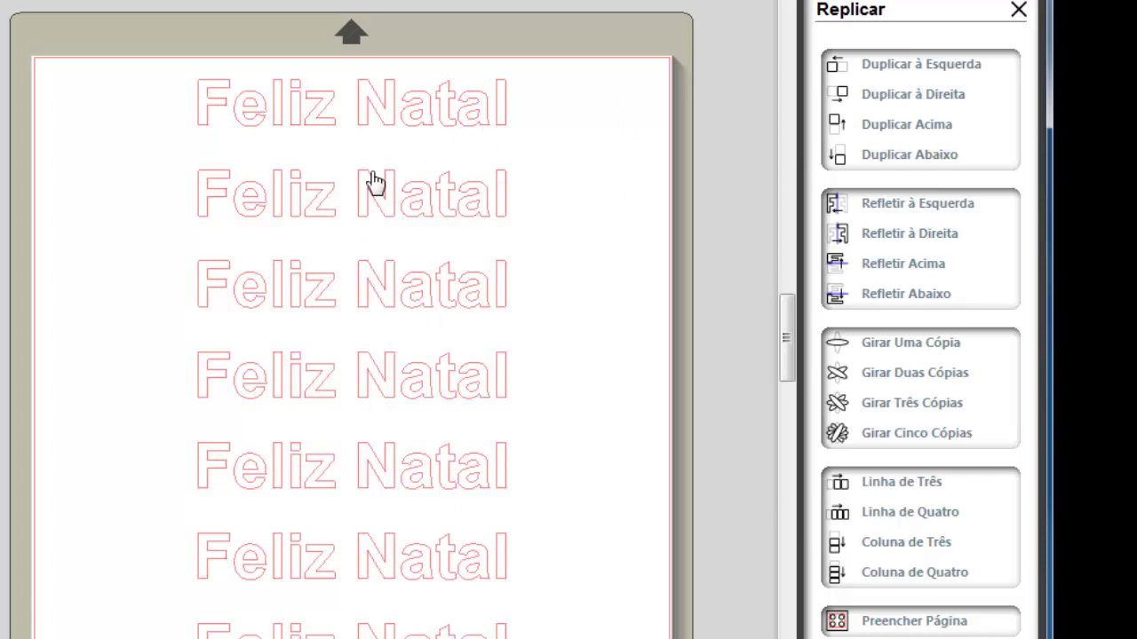
pyautogui.moveTo(400, 120); pyautogui.dragTo(240, 106)
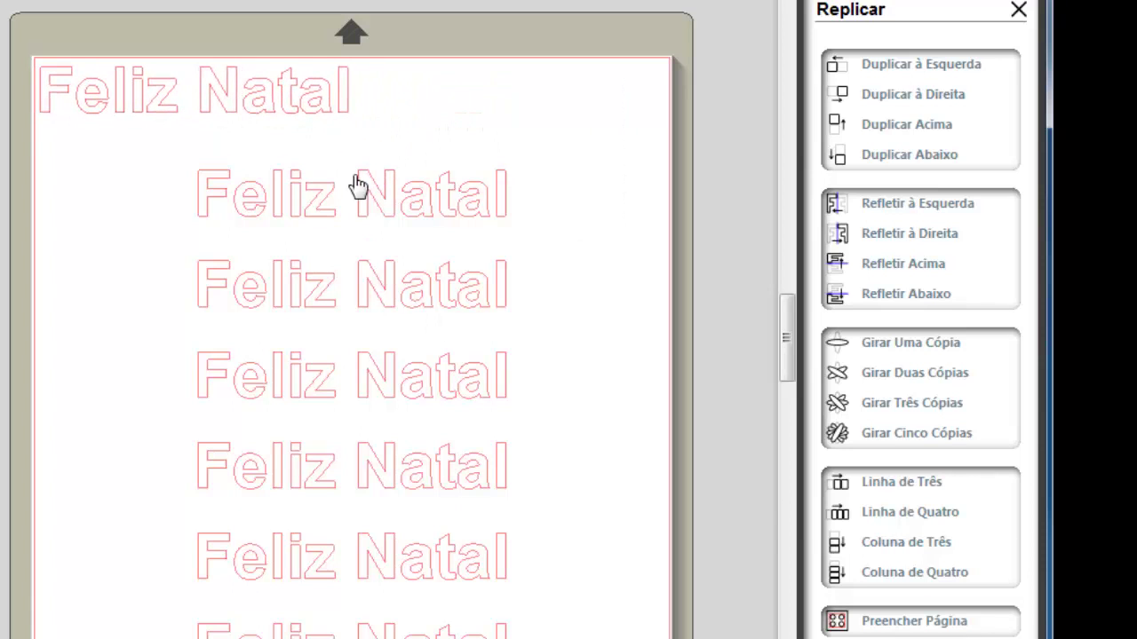
pyautogui.moveTo(382, 206); pyautogui.dragTo(526, 99)
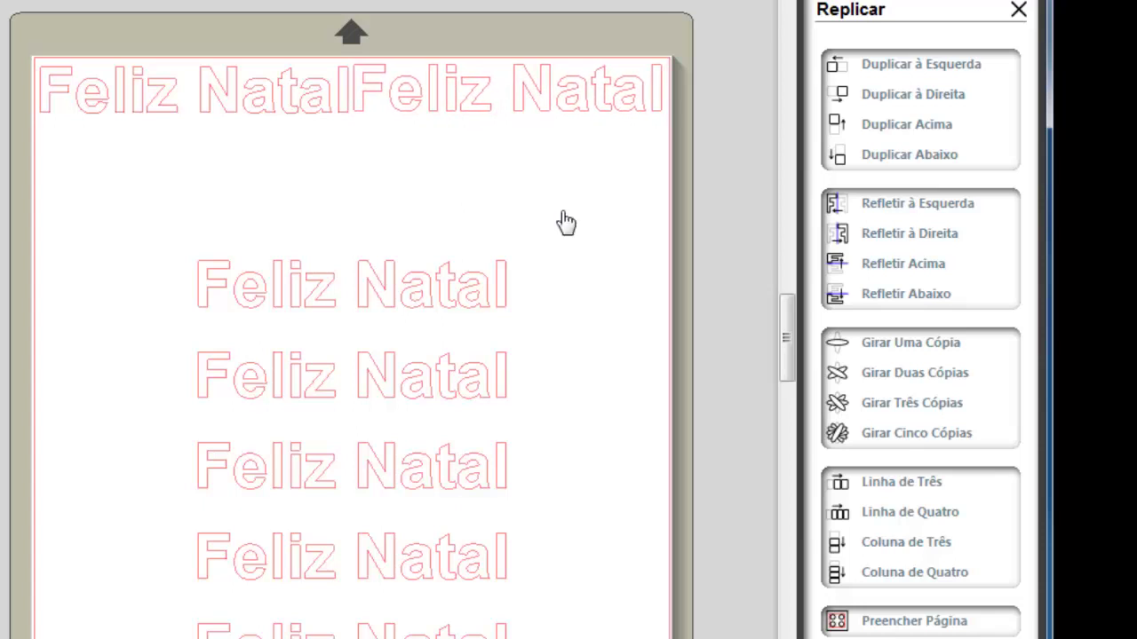
# Delete the column of copies and the upper-right copy, keeping only the upper-left "Feliz Natal" text
pyautogui.moveTo(115, 216); pyautogui.dragTo(507, 635)
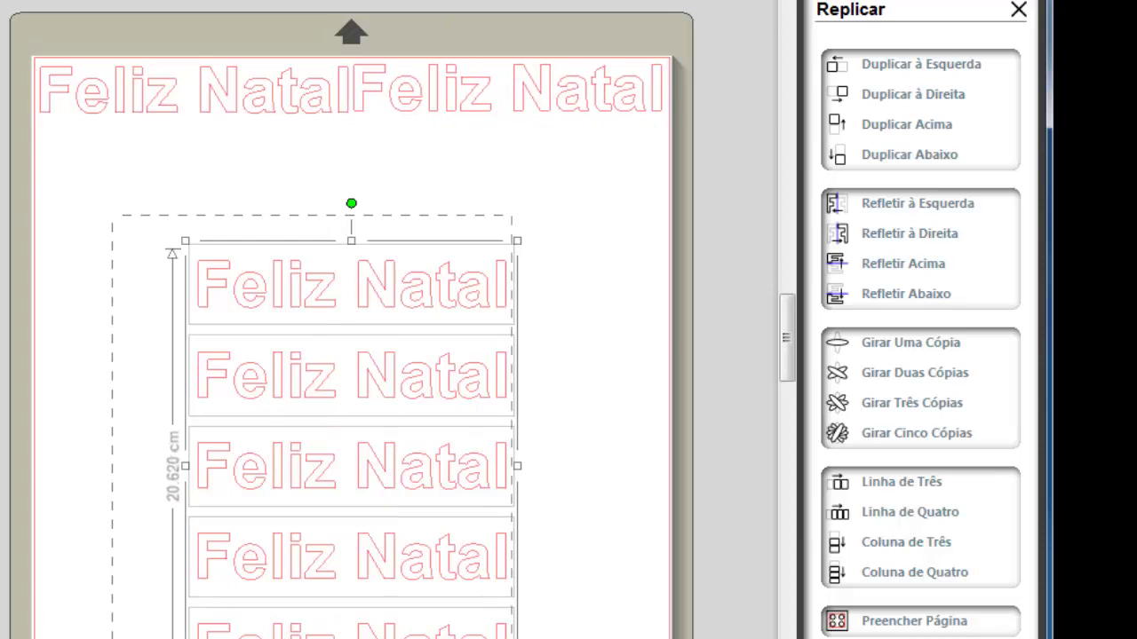
pyautogui.press('Delete')
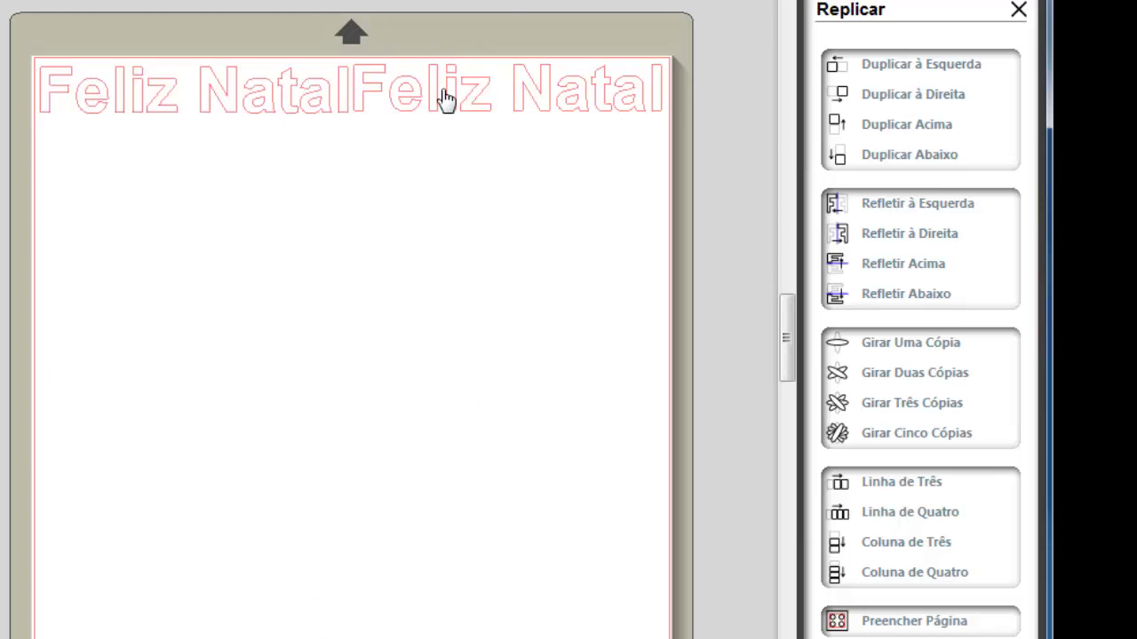
pyautogui.click(444, 101)
pyautogui.press('Delete')
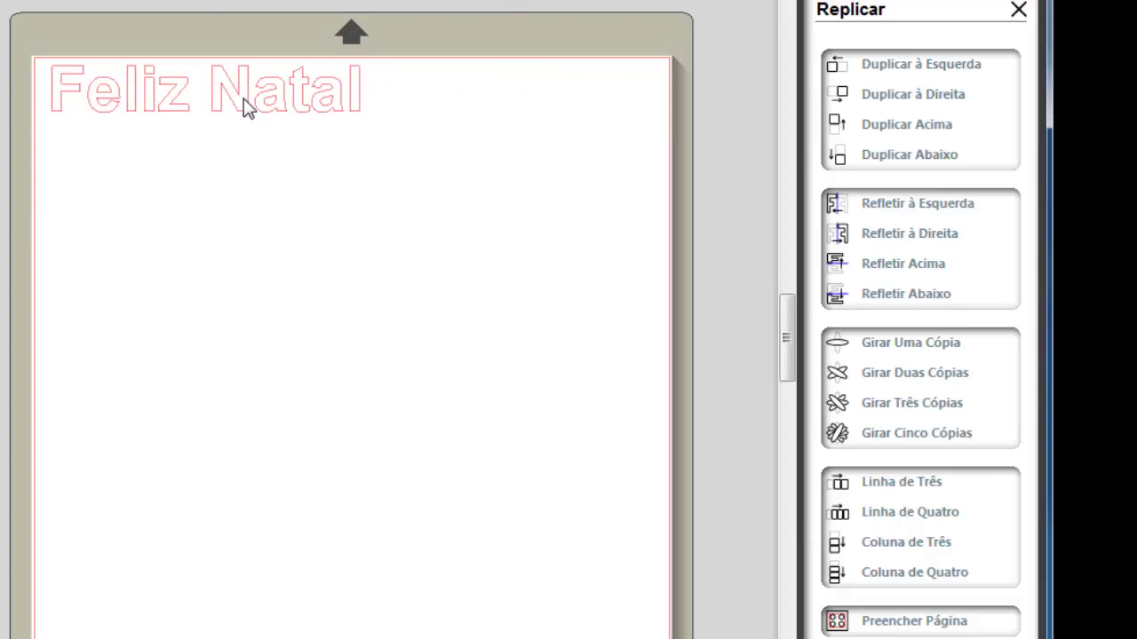
# Display the Modificar settings with the text selected, and move the off-page ellipse onto the page below the text
pyautogui.click(246, 107)
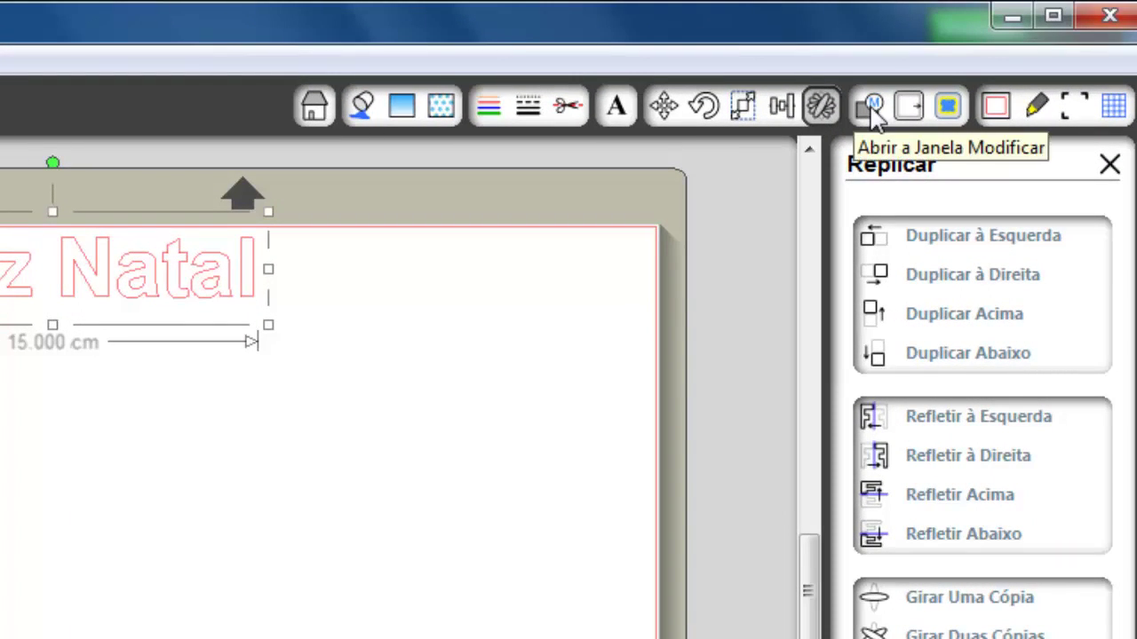
pyautogui.click(872, 107)
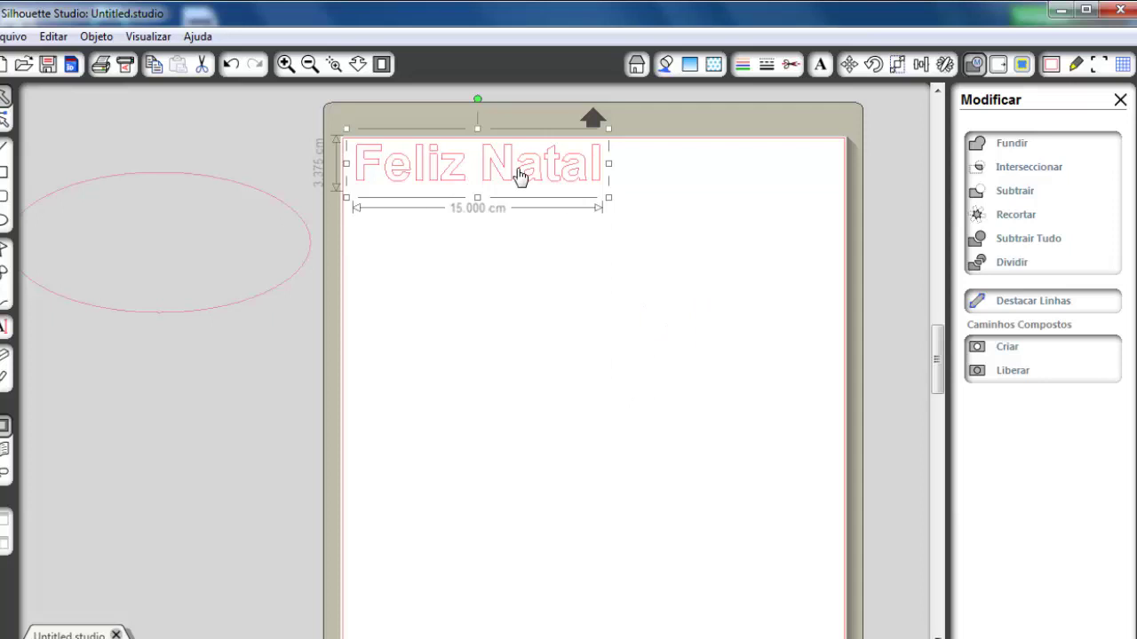
pyautogui.moveTo(256, 306); pyautogui.dragTo(666, 348)
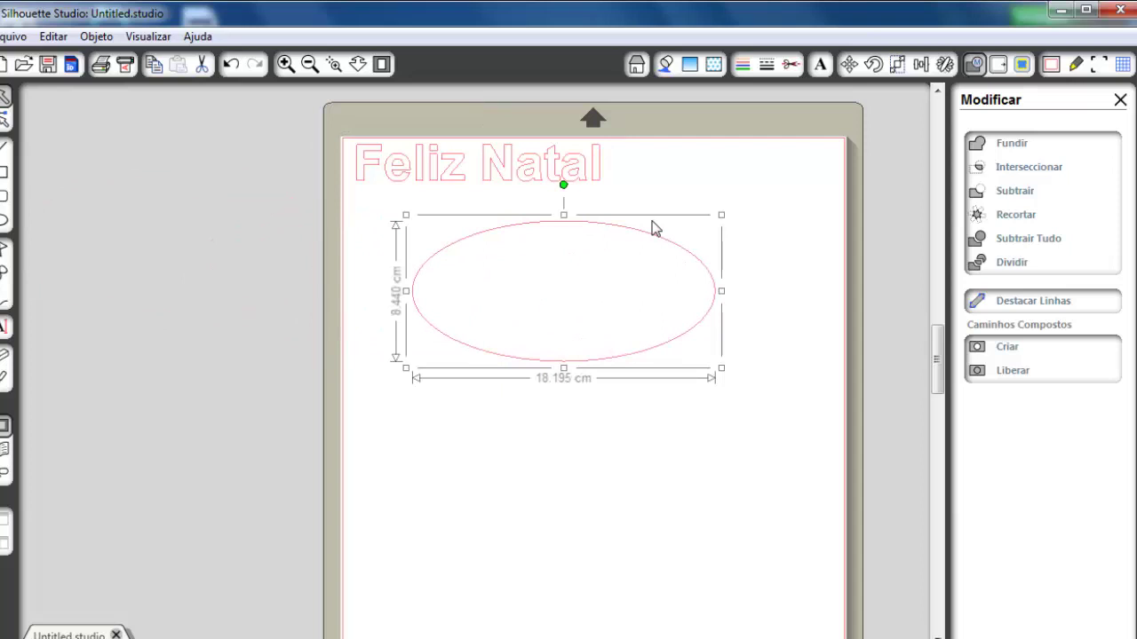
# Fill the ellipse with black and the "Feliz Natal" text with red
pyautogui.click(666, 66)
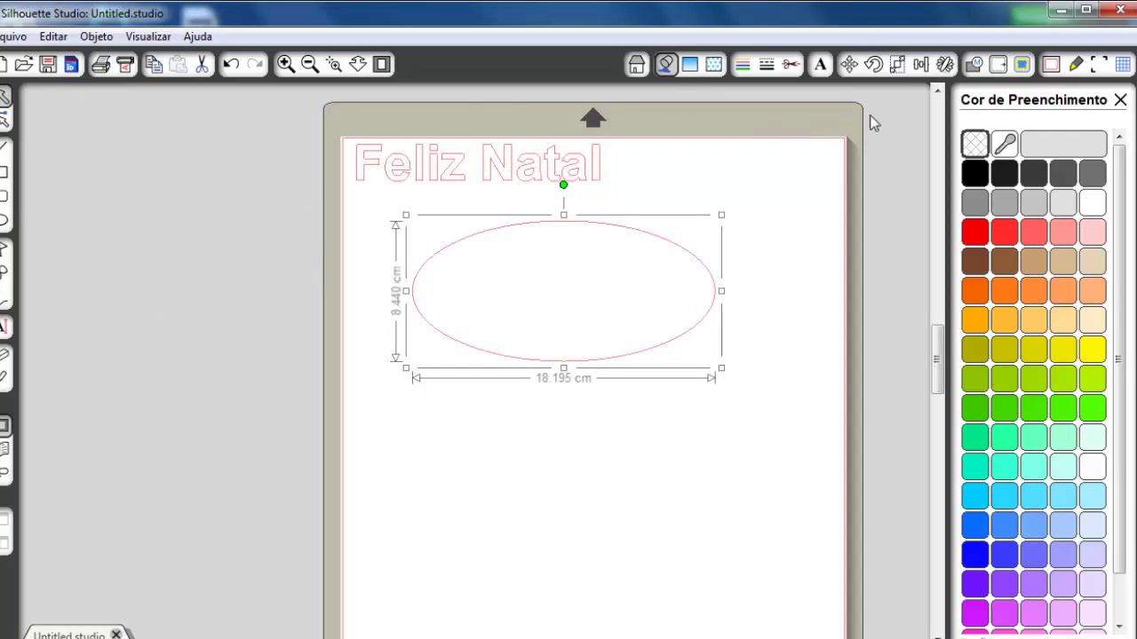
pyautogui.click(972, 175)
pyautogui.click(551, 172)
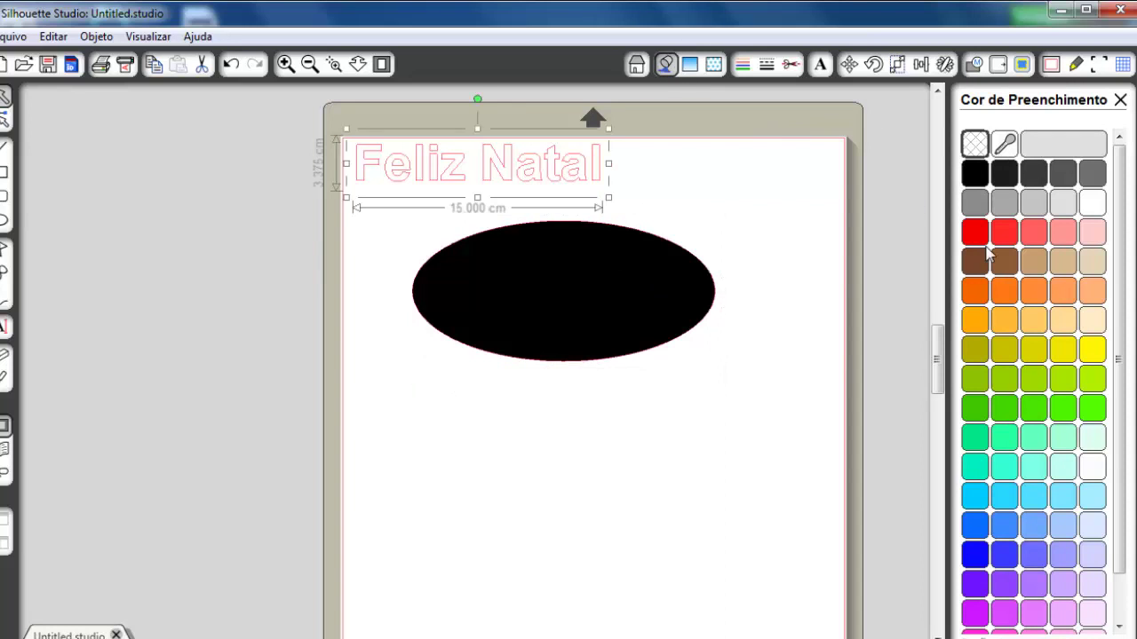
pyautogui.click(981, 236)
# Place the red text in the middle of the black ellipse and display the Estilo de Corte settings
pyautogui.click(974, 64)
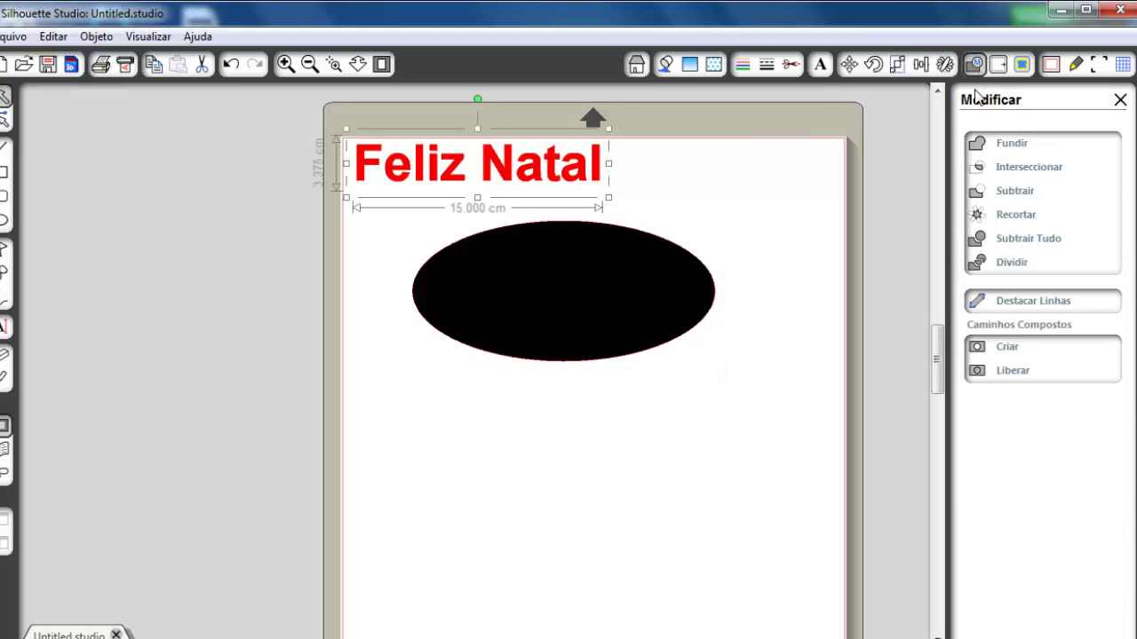
pyautogui.moveTo(595, 195); pyautogui.dragTo(684, 302)
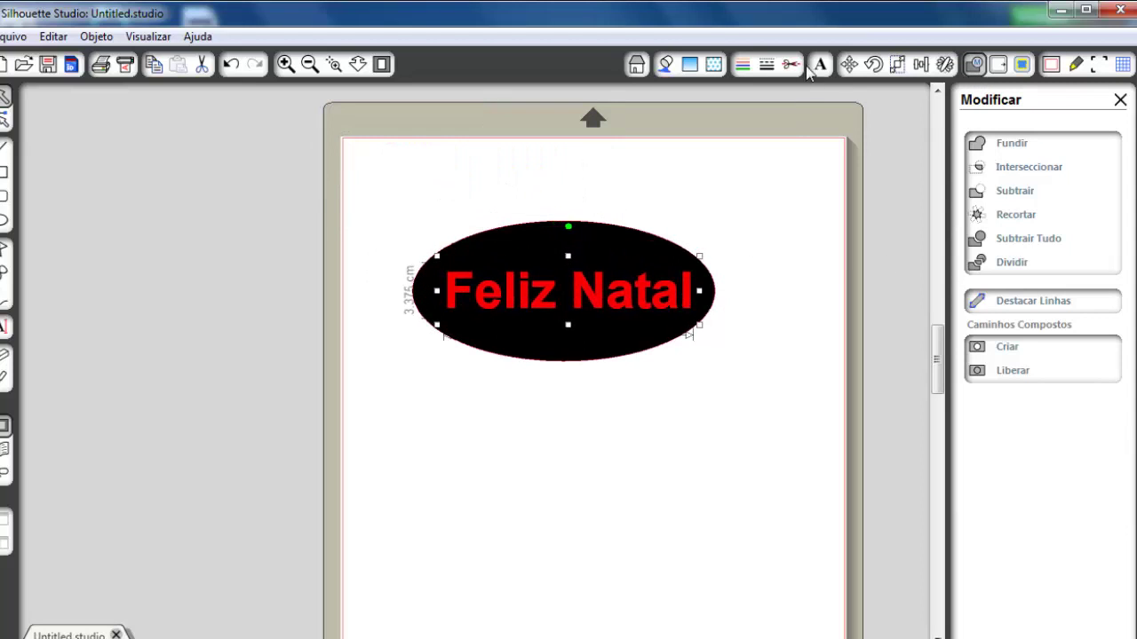
pyautogui.click(793, 65)
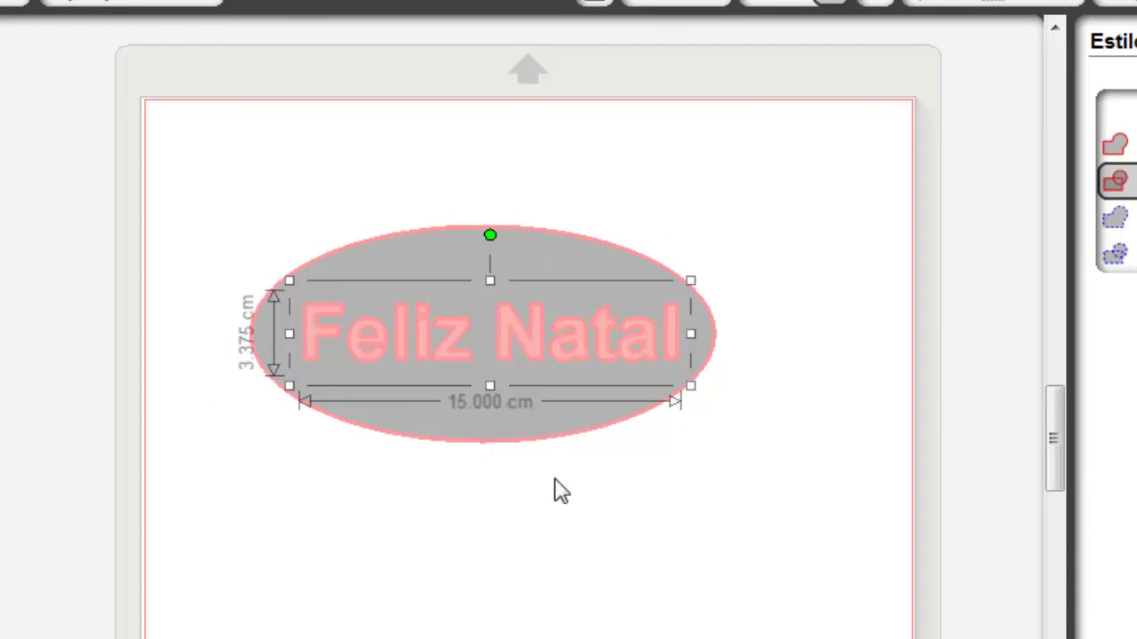
# Shift the ellipse slightly behind the text, select the text, and return to the Modificar settings
pyautogui.moveTo(418, 355)
pyautogui.mouseDown()
pyautogui.moveTo(408, 355)
pyautogui.moveTo(430, 358)
pyautogui.mouseUp()
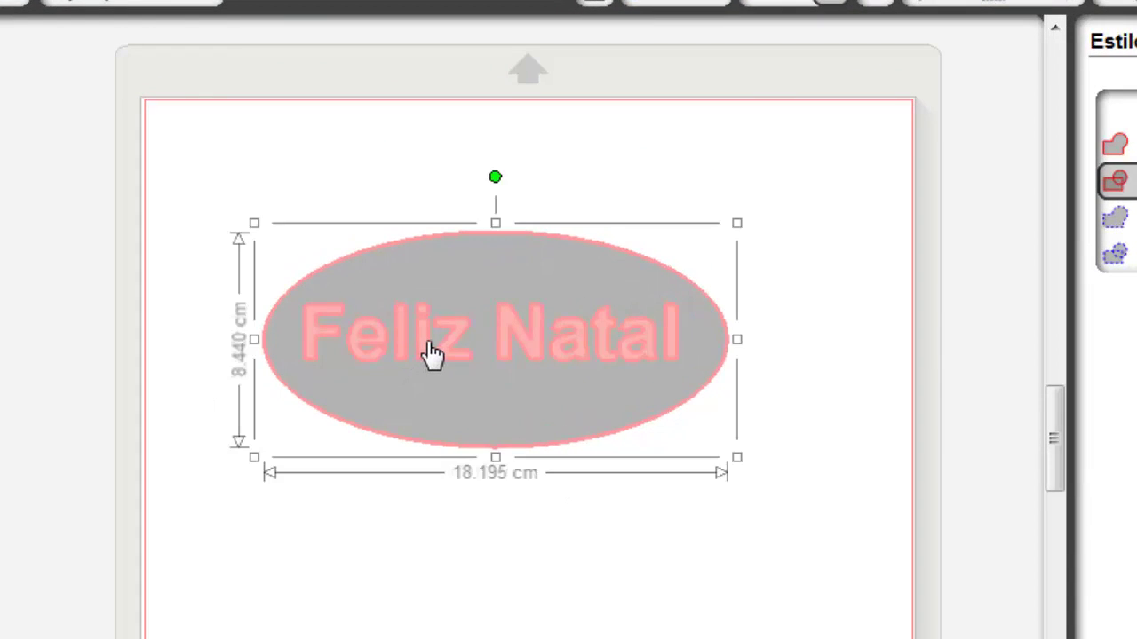
pyautogui.click(431, 358)
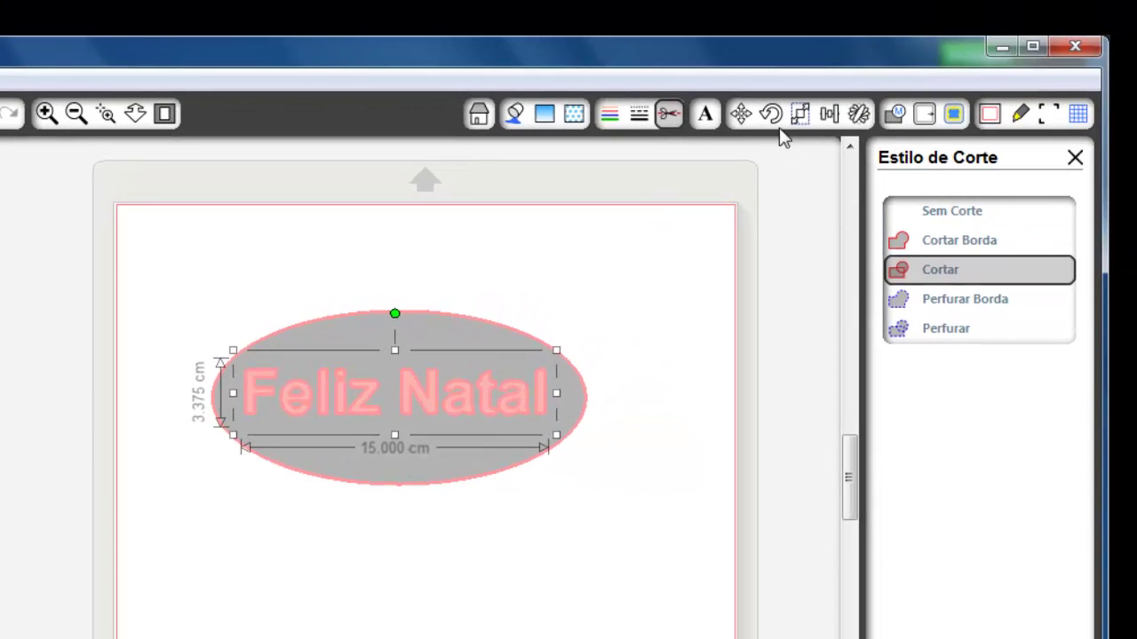
pyautogui.click(894, 114)
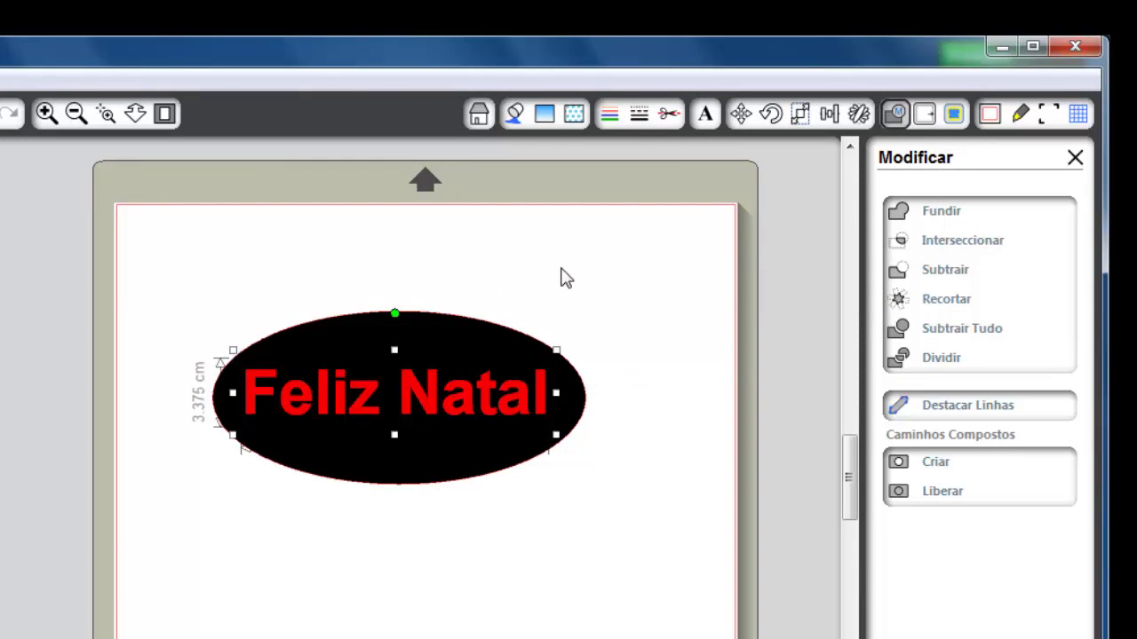
# Nudge the ellipse slightly to the left and move the text up so it overlaps the ellipse's upper edge
pyautogui.moveTo(427, 391)
pyautogui.mouseDown()
pyautogui.moveTo(429, 449)
pyautogui.moveTo(423, 394)
pyautogui.mouseUp()
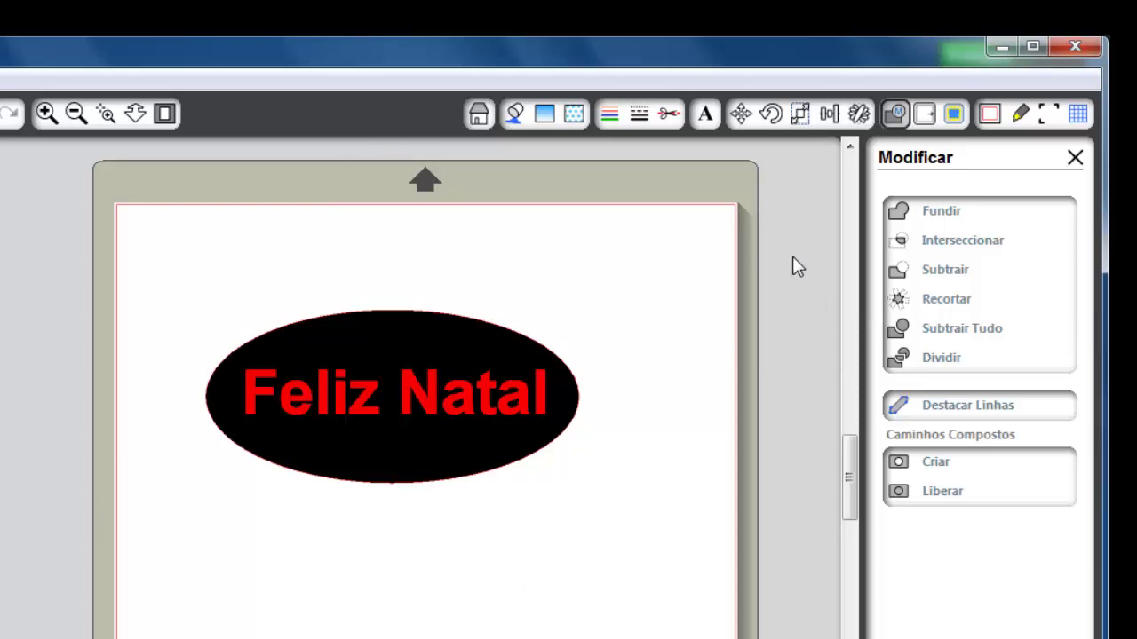
pyautogui.click(434, 412)
pyautogui.moveTo(432, 408); pyautogui.dragTo(424, 307)
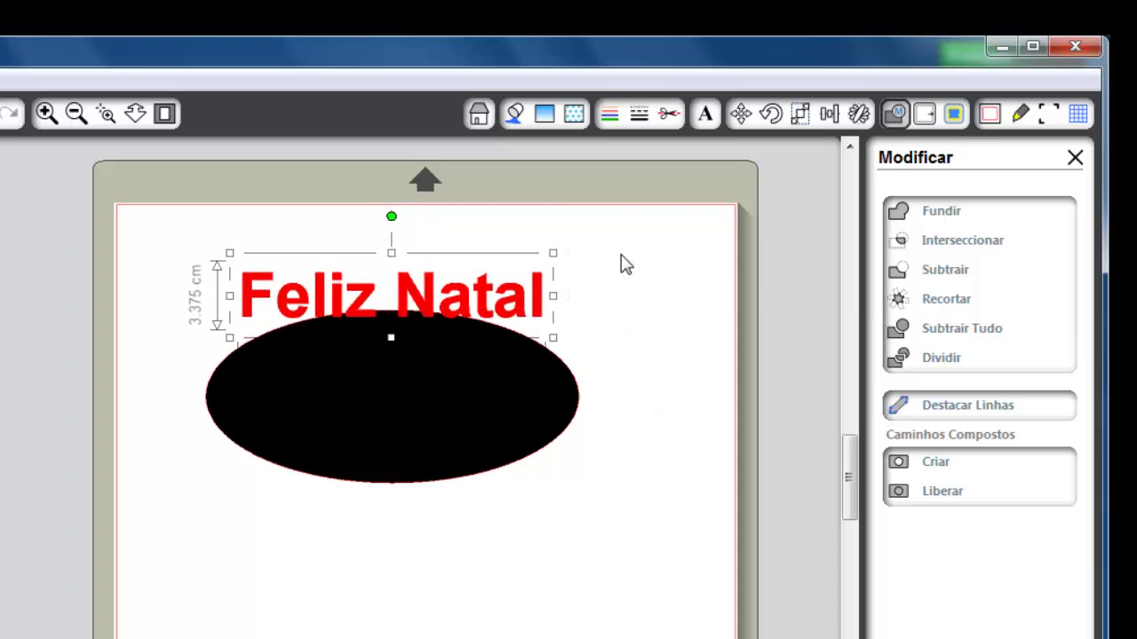
# Check the Estilo de Corte preview of the overlapping text and ellipse, and try merging both objects with Fundir
pyautogui.click(668, 114)
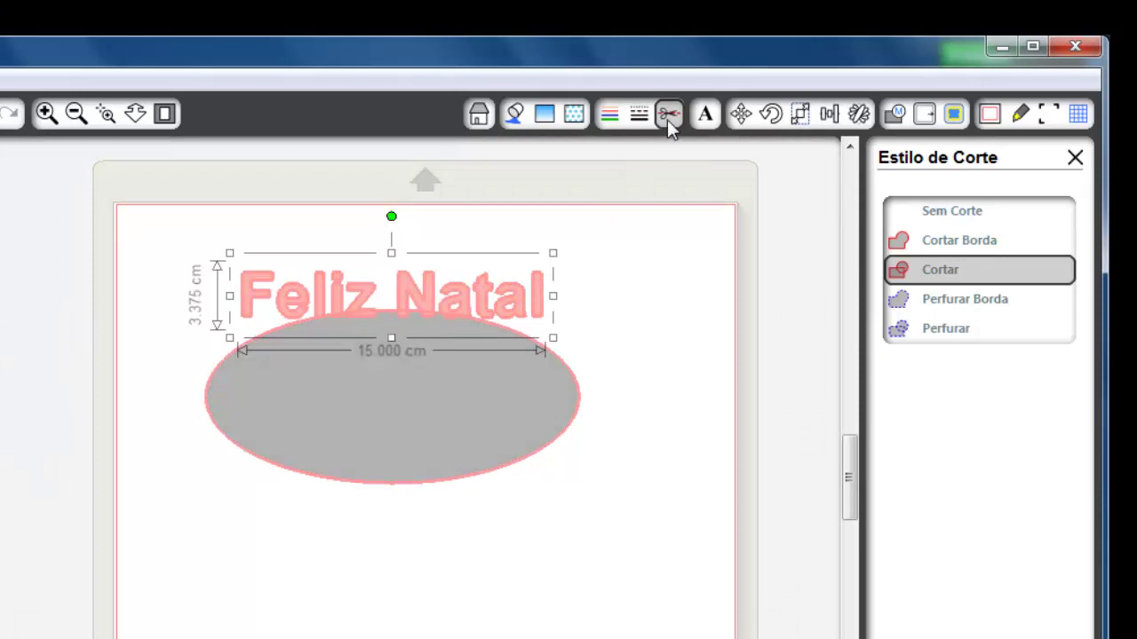
pyautogui.click(894, 113)
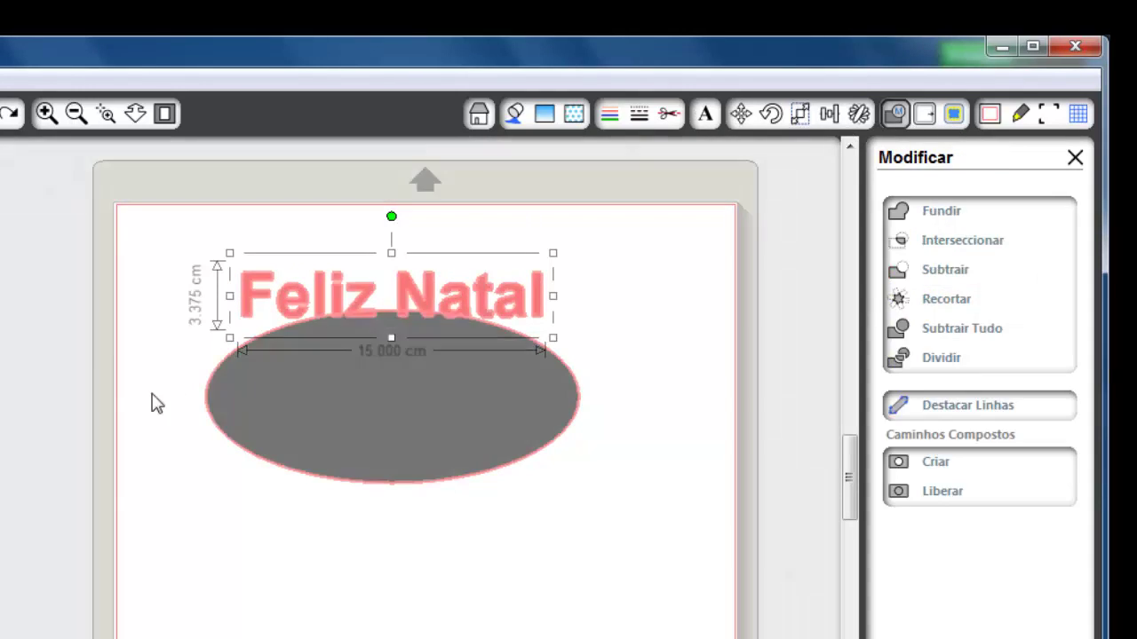
pyautogui.moveTo(151, 217); pyautogui.dragTo(581, 435)
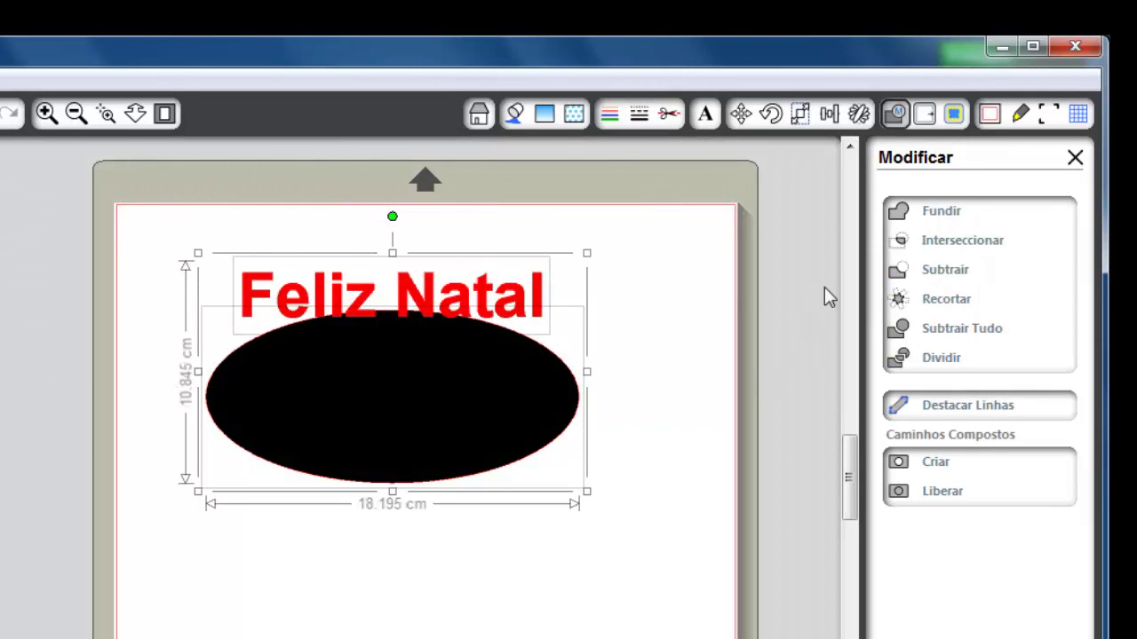
pyautogui.click(934, 215)
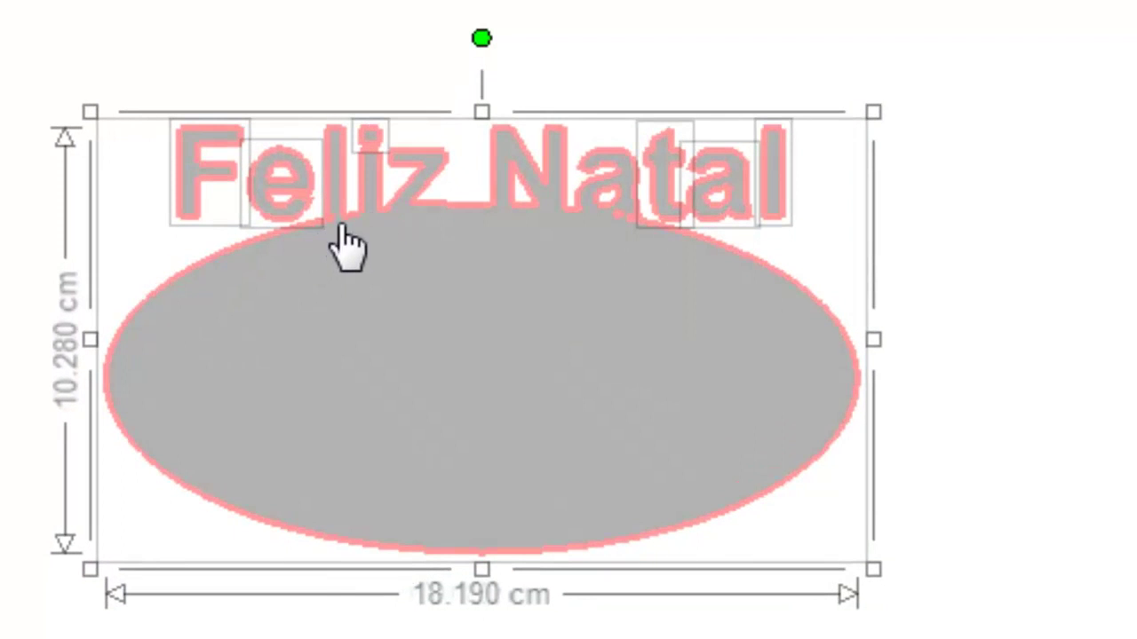
# Examine the merged shape's cut lines in the Estilo de Corte preview, return to the Modificar settings and deselect the shape
pyautogui.moveTo(183, 145); pyautogui.dragTo(883, 368)
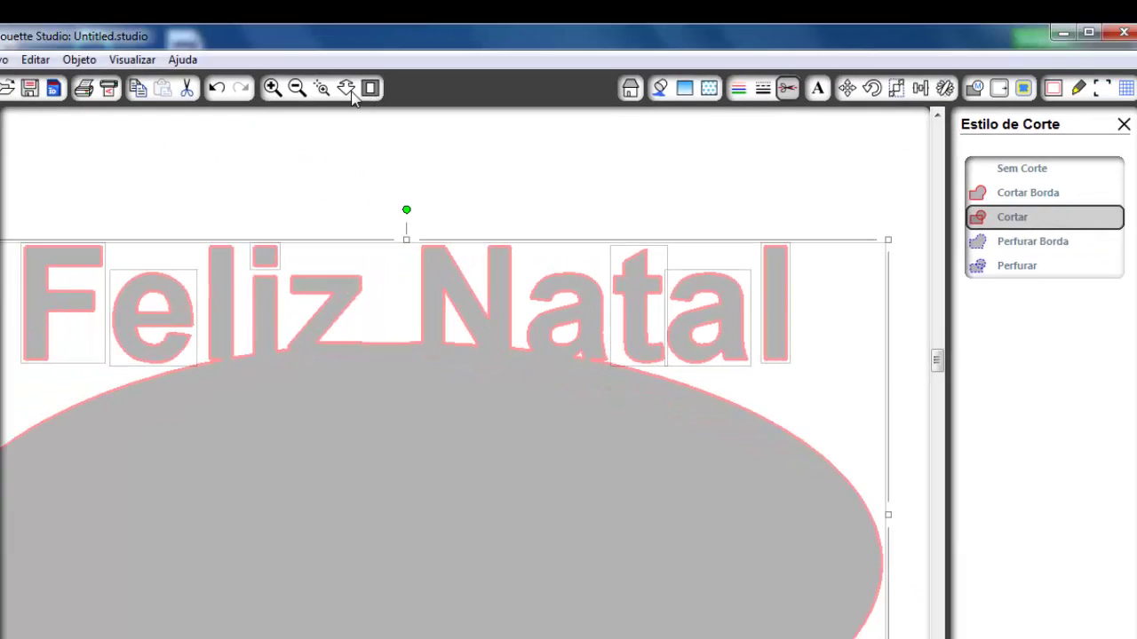
pyautogui.click(347, 88)
pyautogui.moveTo(418, 498); pyautogui.dragTo(597, 369)
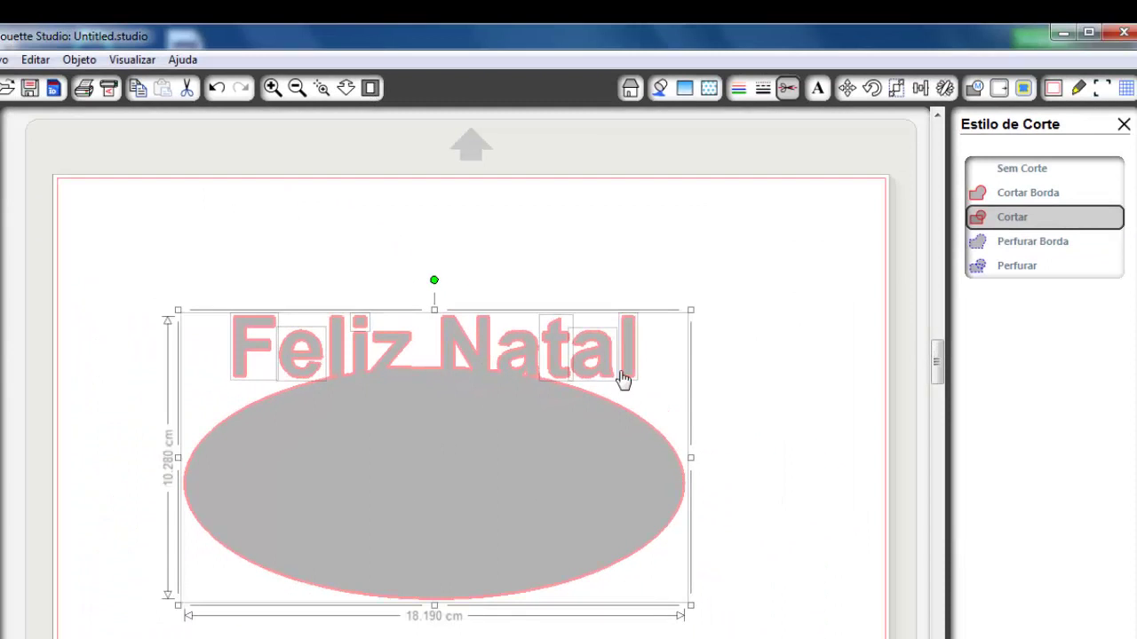
pyautogui.click(630, 88)
pyautogui.click(1012, 517)
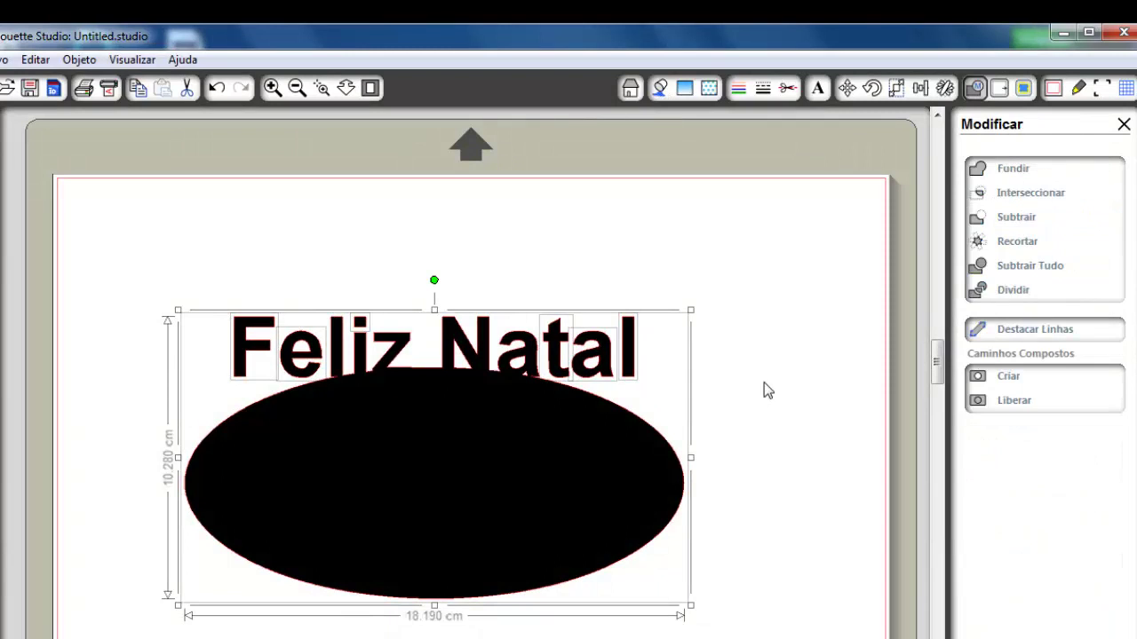
pyautogui.click(598, 346)
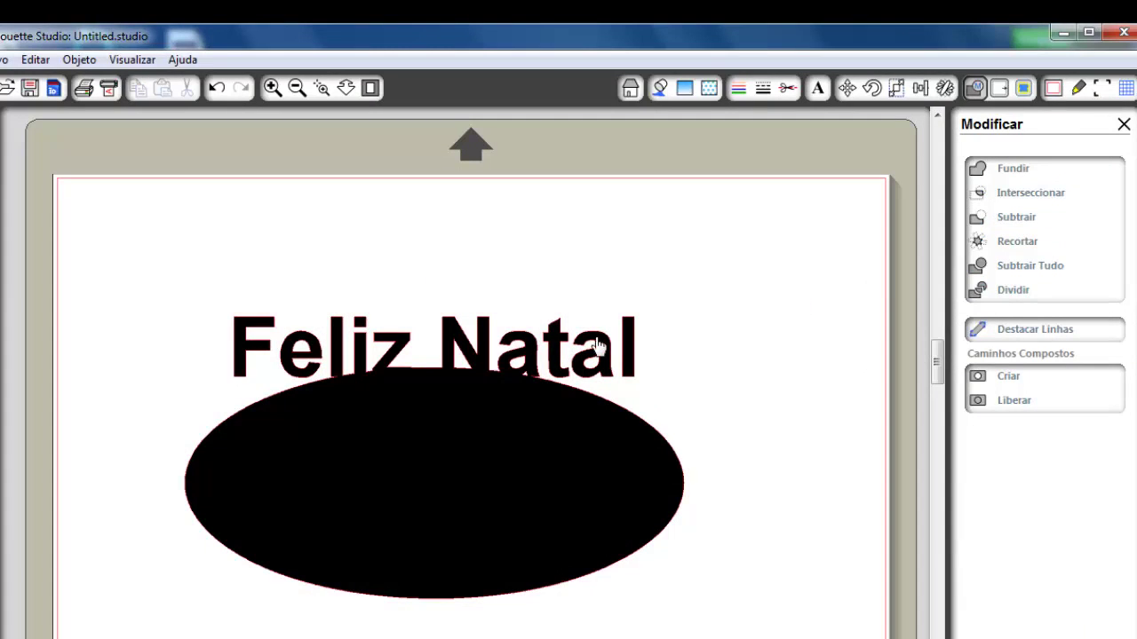
# Undo the merge of the "Feliz Natal" text and the ellipse
pyautogui.click(216, 87)
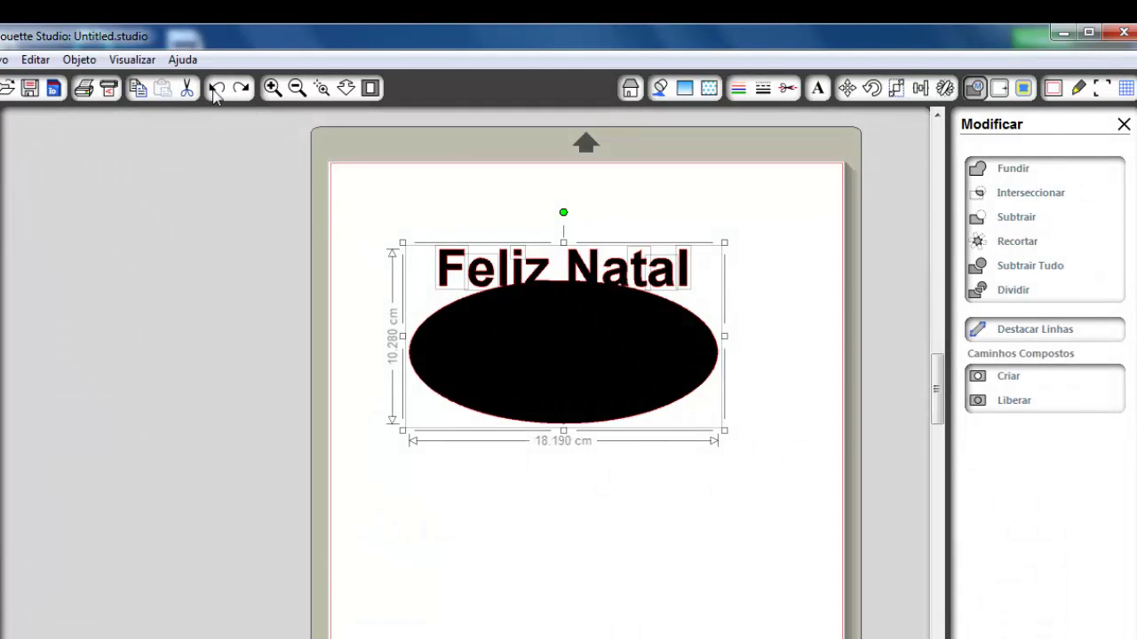
pyautogui.click(216, 88)
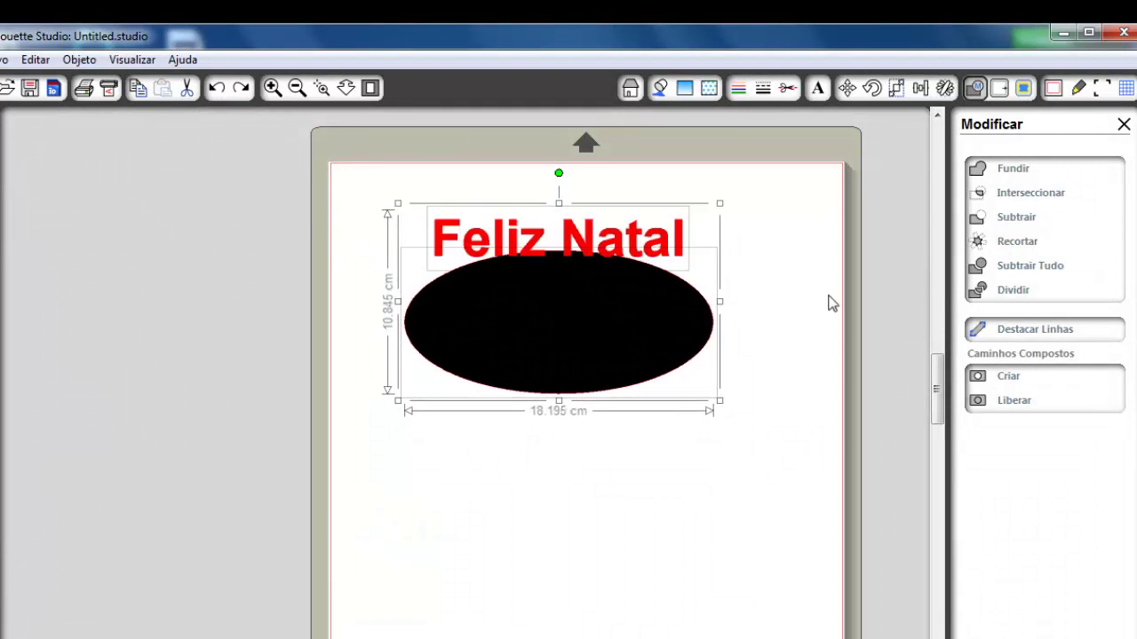
pyautogui.click(321, 88)
pyautogui.click(808, 441)
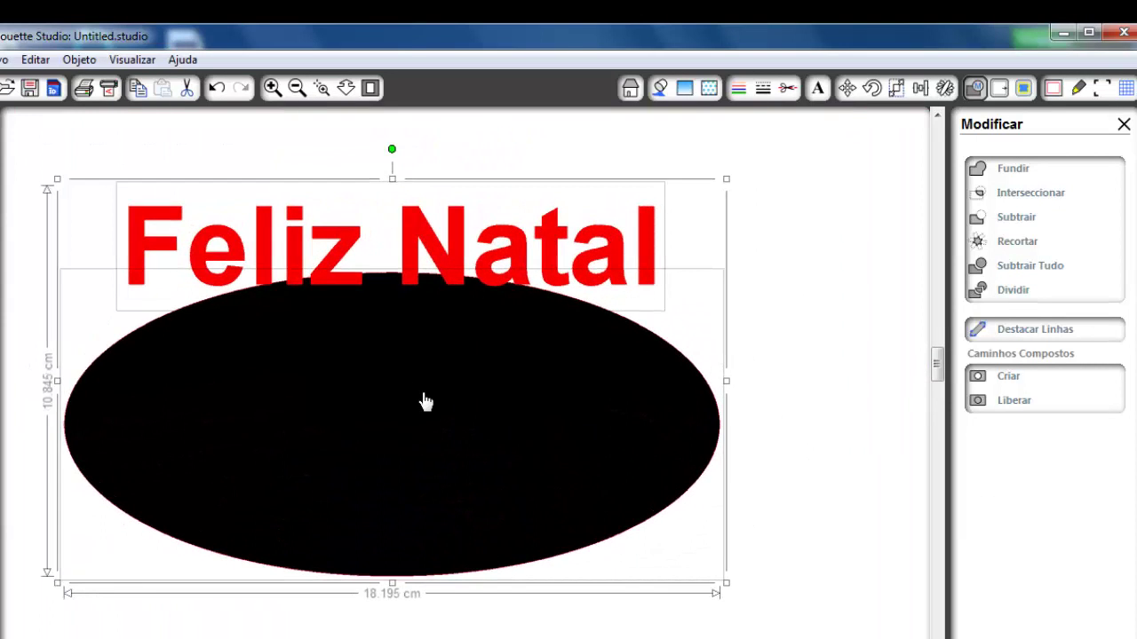
# Shift the text and ellipse slightly right, try Interseccionar on them, and undo the operation
pyautogui.moveTo(424, 393); pyautogui.dragTo(509, 398)
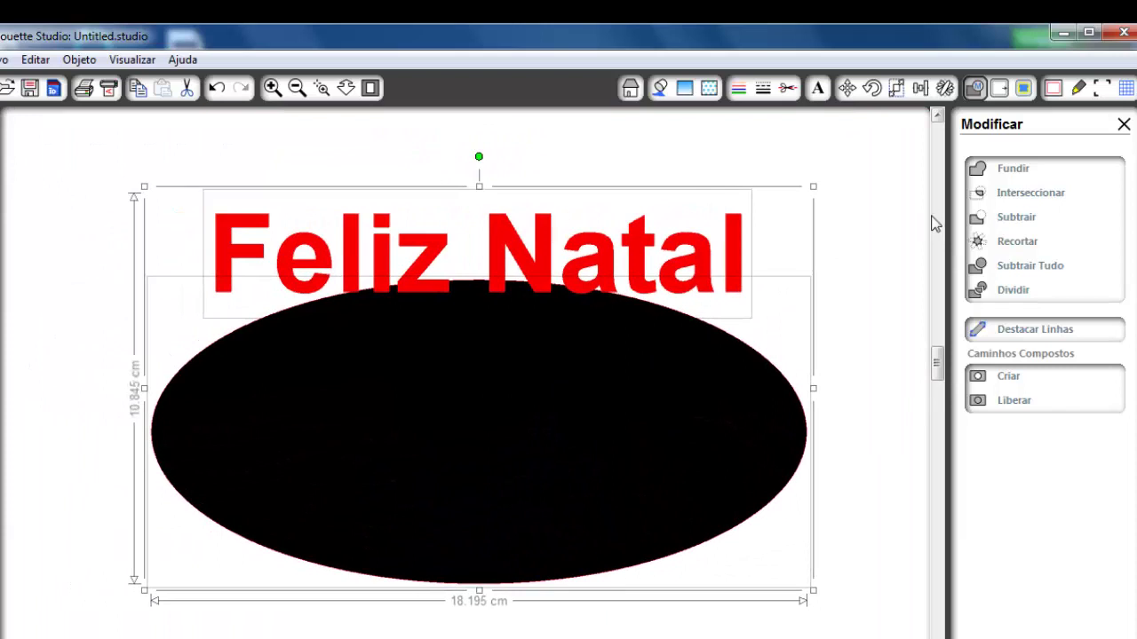
pyautogui.click(1057, 196)
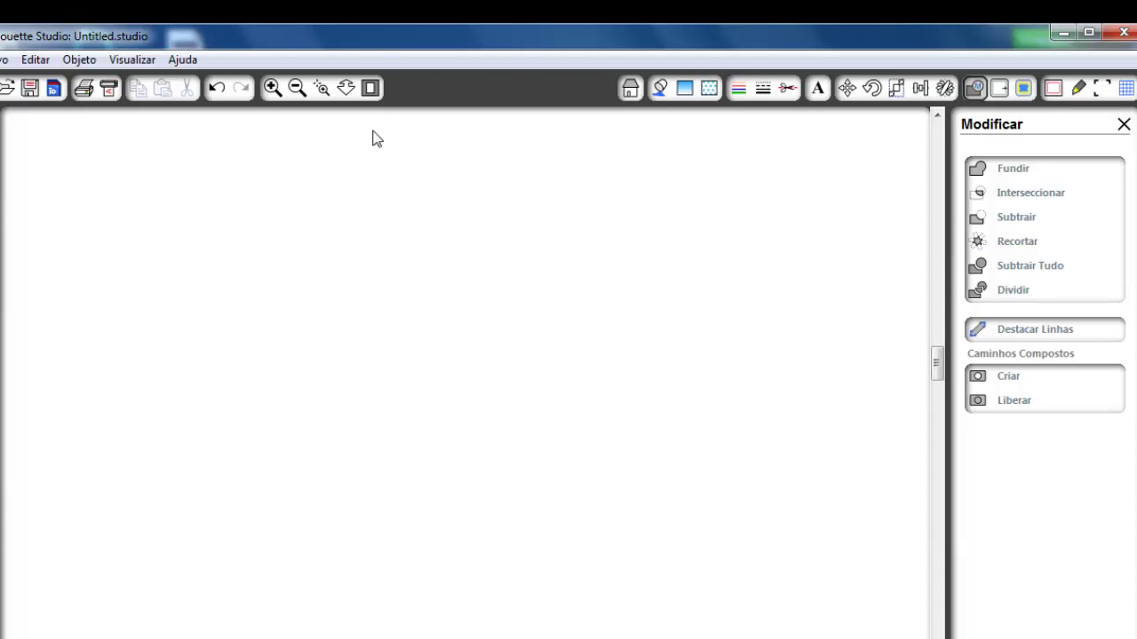
pyautogui.hotkey('ctrl', 'z')
pyautogui.click(856, 215)
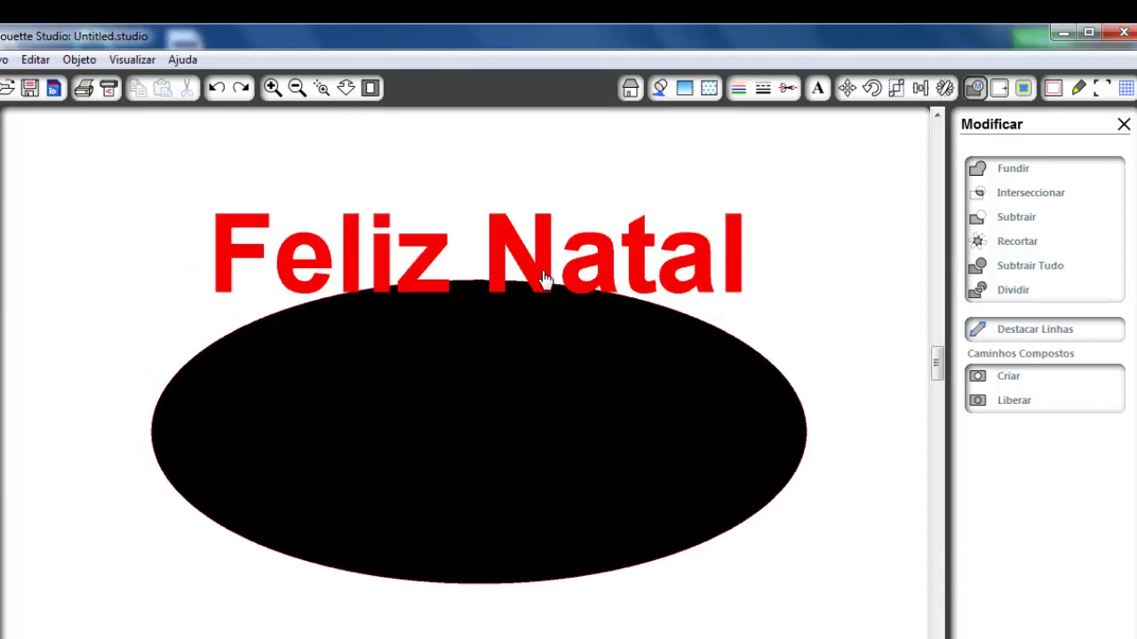
# Move the text into the middle of the ellipse, try Interseccionar on both objects, and undo the operation
pyautogui.moveTo(546, 282); pyautogui.dragTo(518, 432)
pyautogui.moveTo(427, 217); pyautogui.dragTo(500, 470)
pyautogui.click(1021, 195)
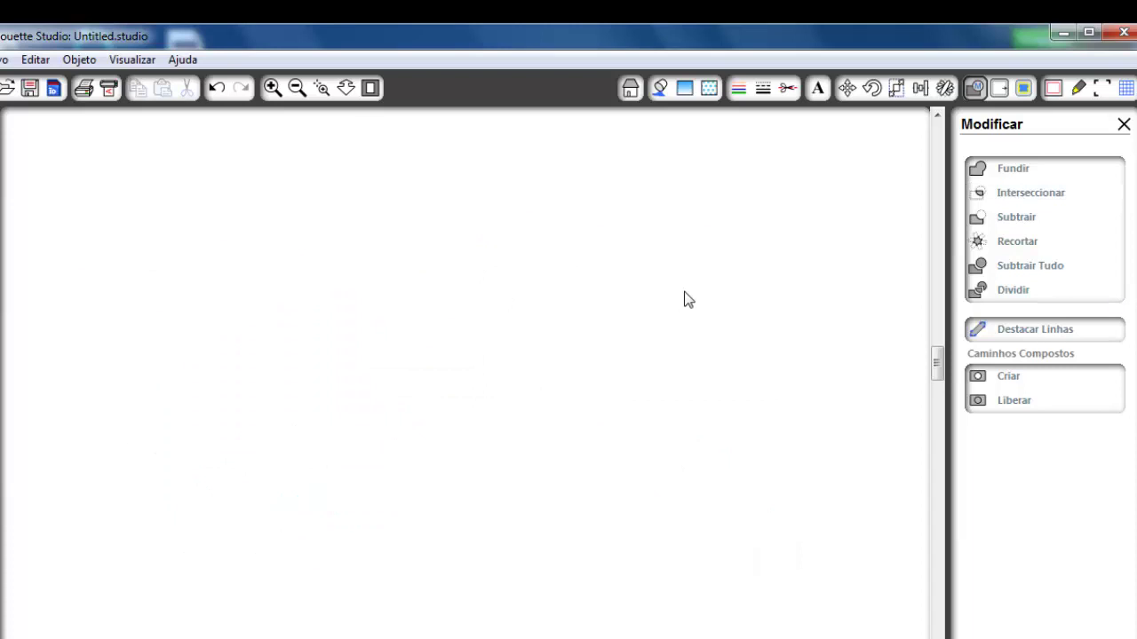
pyautogui.hotkey('ctrl', 'z')
pyautogui.click(579, 254)
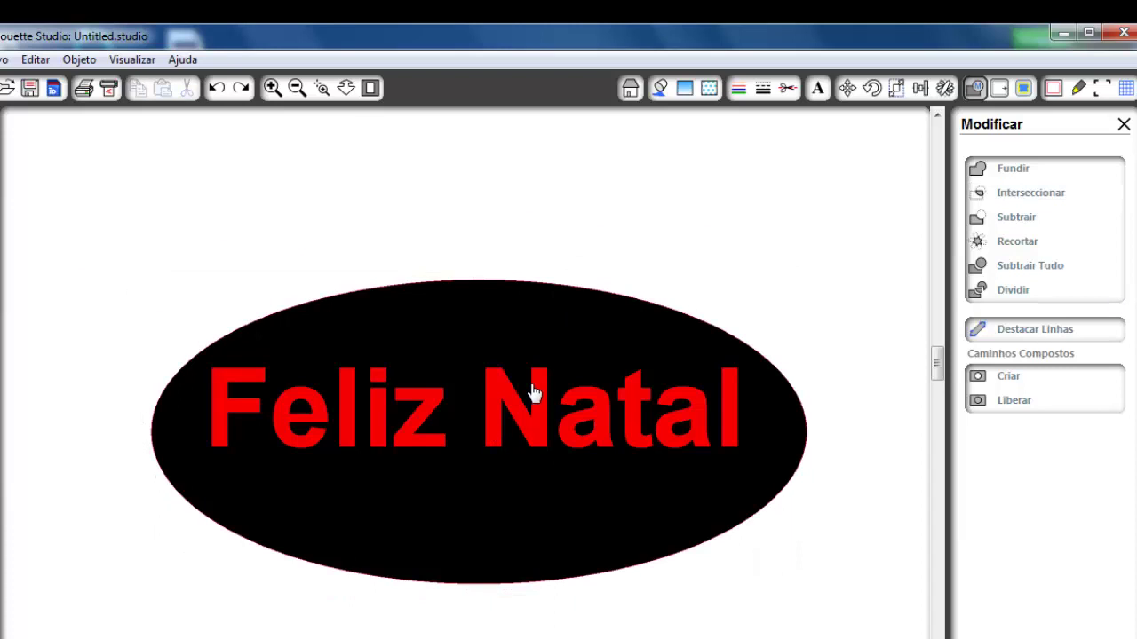
# Move the text partly past the ellipse's left edge, try Interseccionar on both objects again, and undo it
pyautogui.moveTo(536, 420); pyautogui.dragTo(272, 419)
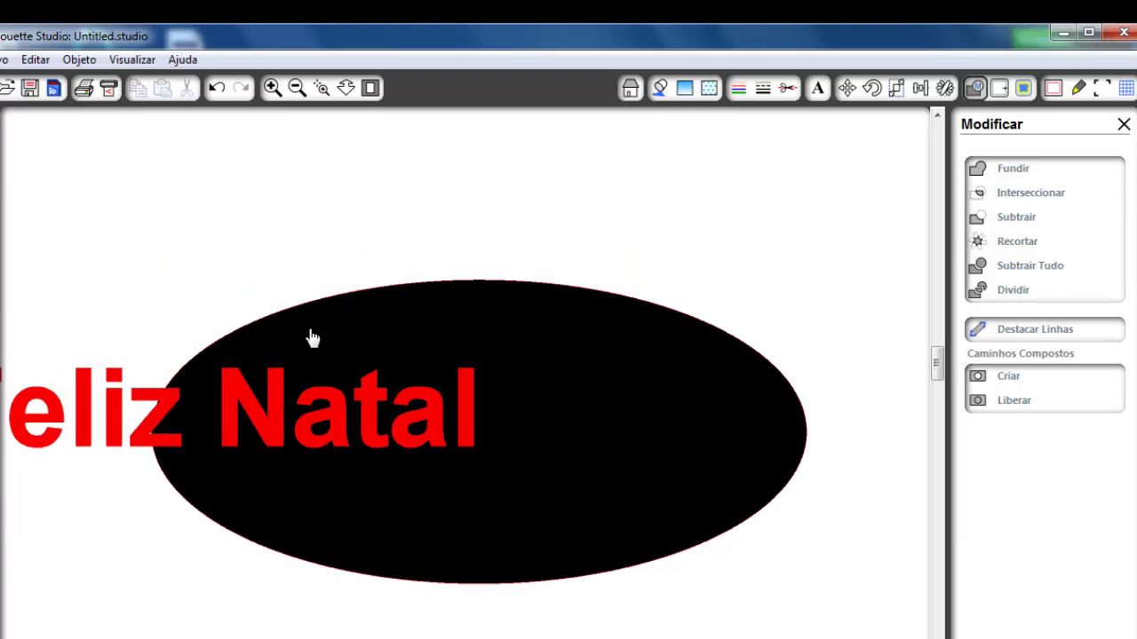
pyautogui.moveTo(239, 307); pyautogui.dragTo(313, 465)
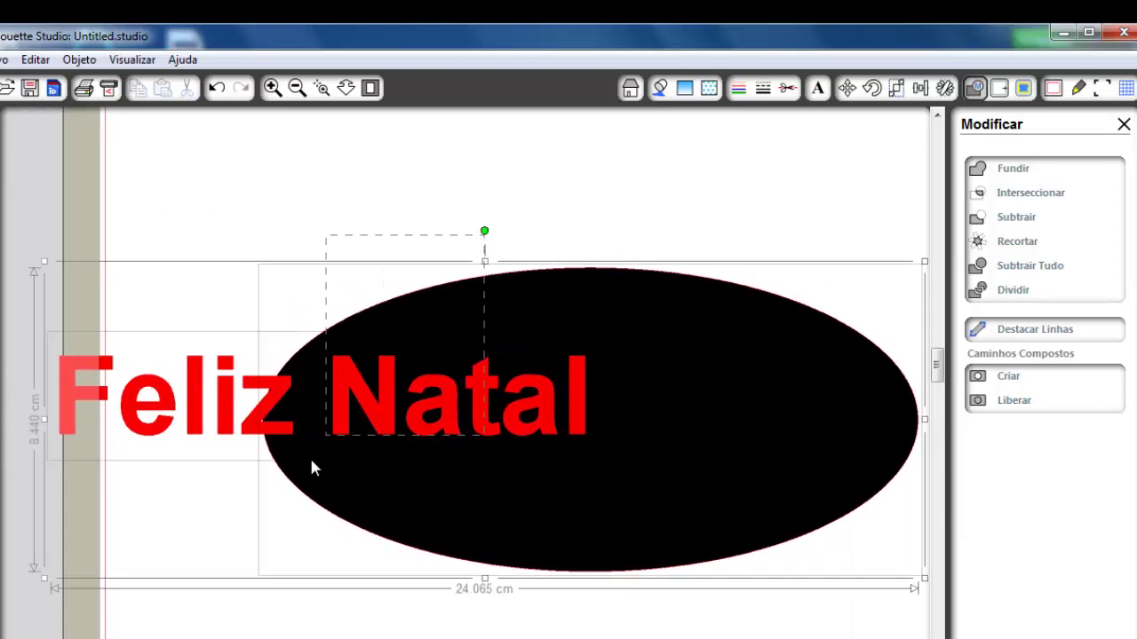
pyautogui.click(1020, 201)
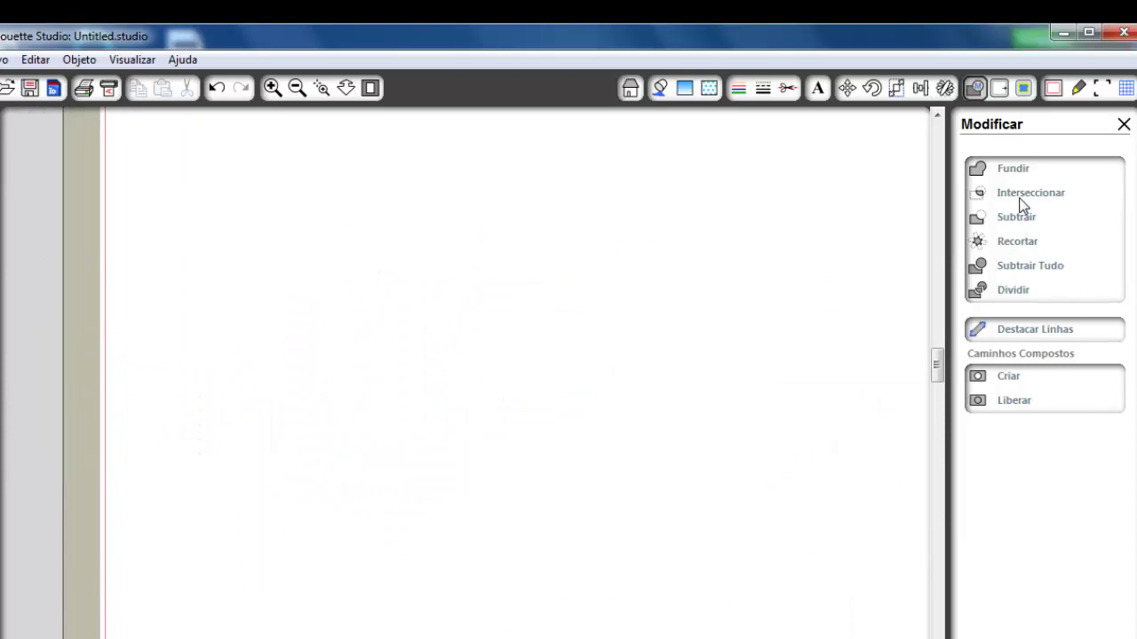
pyautogui.hotkey('ctrl', 'z')
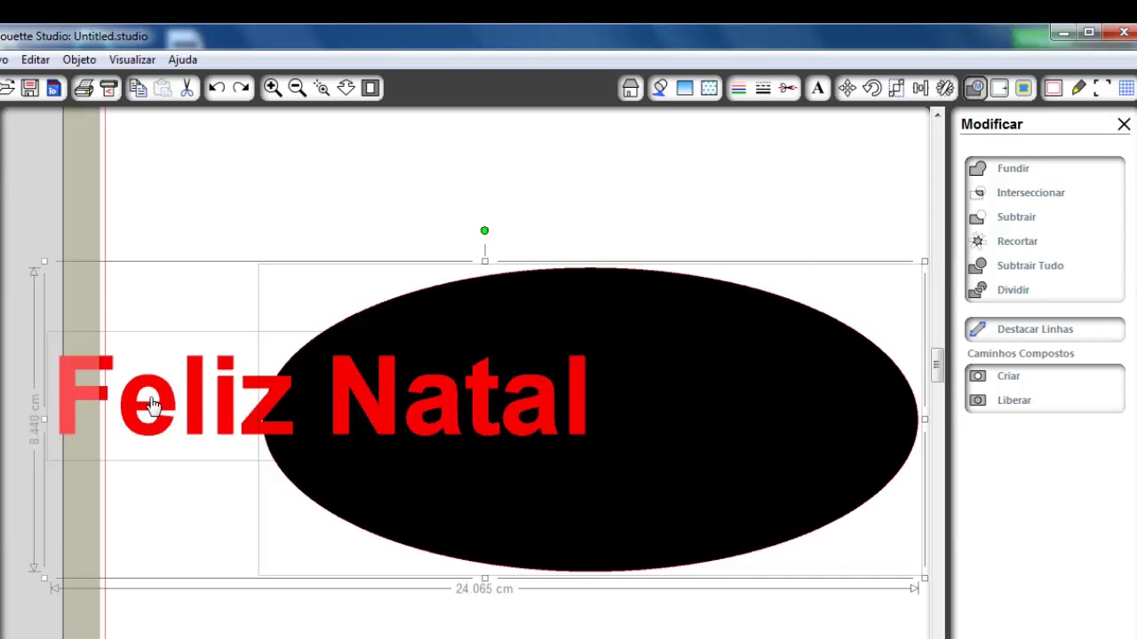
# Place the text across the ellipse's upper edge, try Subtrair on both objects, and undo the subtraction
pyautogui.moveTo(223, 386); pyautogui.dragTo(480, 385)
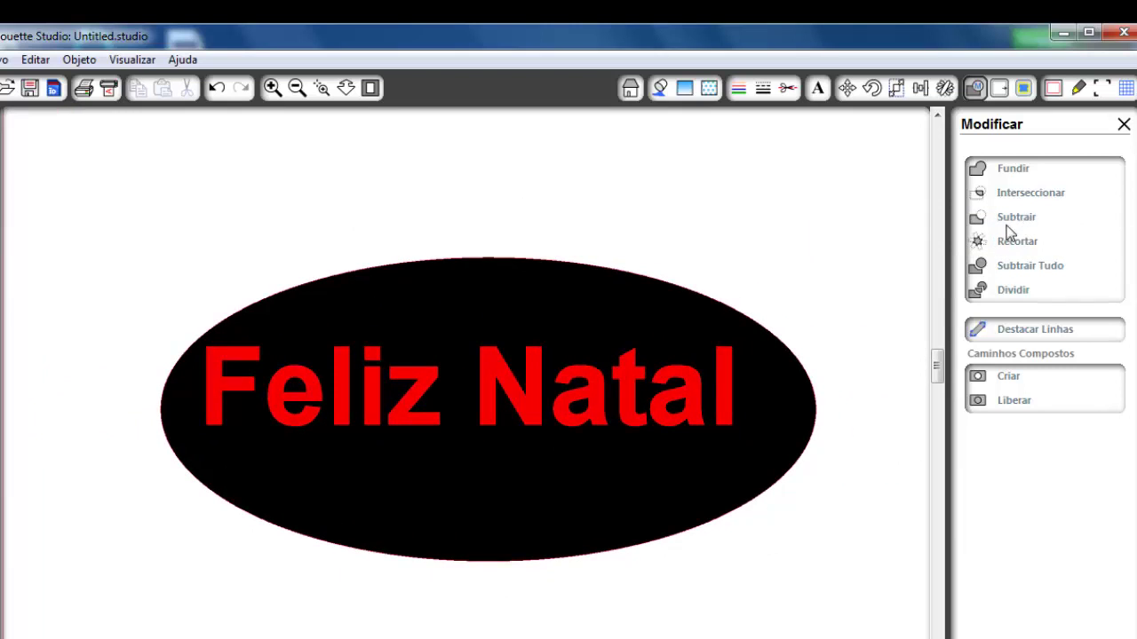
pyautogui.moveTo(523, 404); pyautogui.dragTo(510, 259)
pyautogui.hotkey('ctrl', 'a')
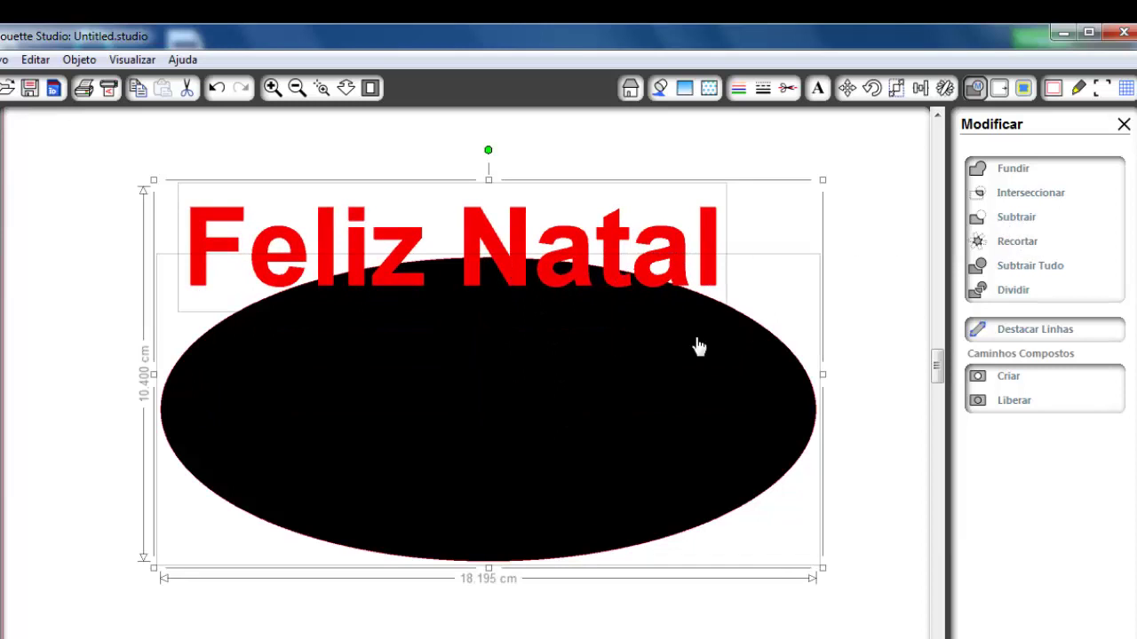
pyautogui.click(1033, 221)
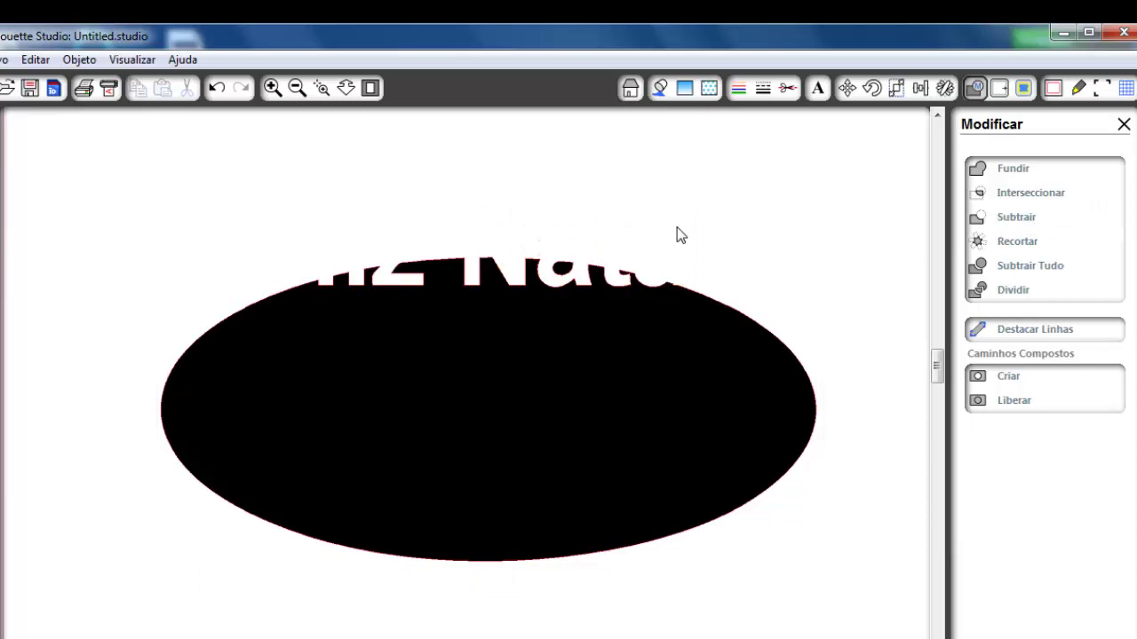
pyautogui.hotkey('ctrl', 'z')
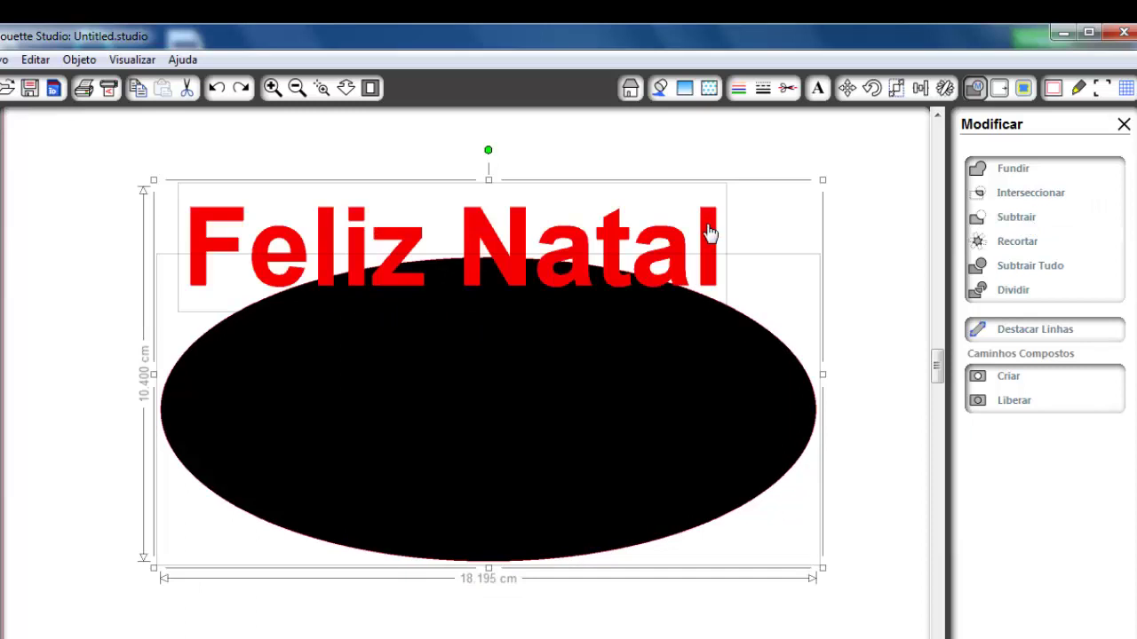
# Try Recortar and Subtrair Tudo in turn on the overlapping text and ellipse, undoing each operation
pyautogui.click(1036, 246)
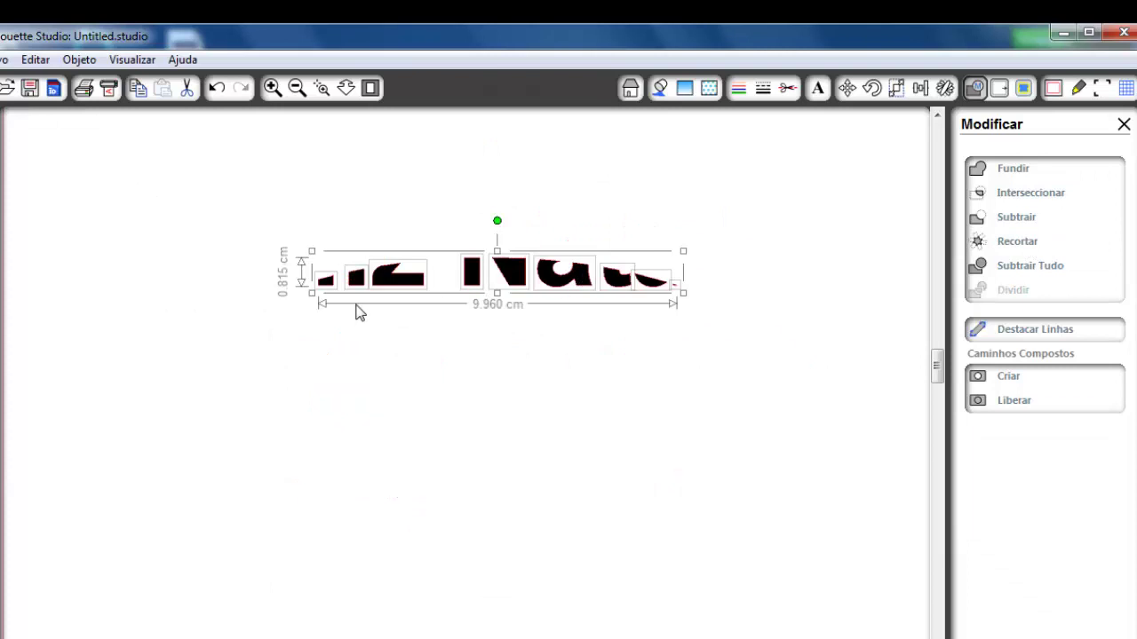
pyautogui.hotkey('ctrl', 'z')
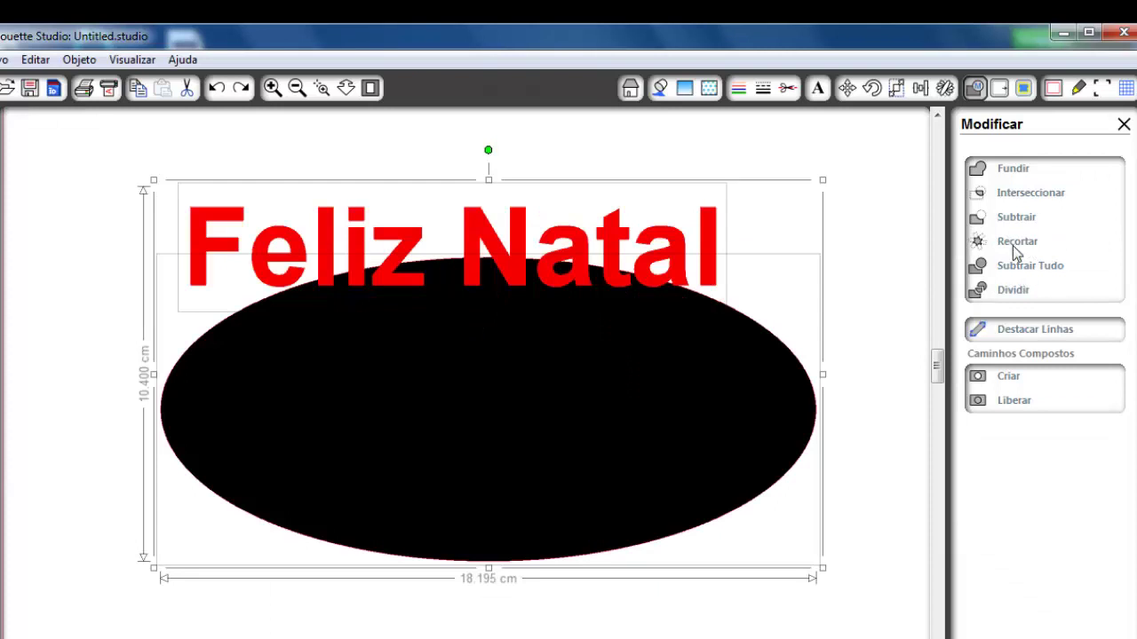
pyautogui.click(1023, 269)
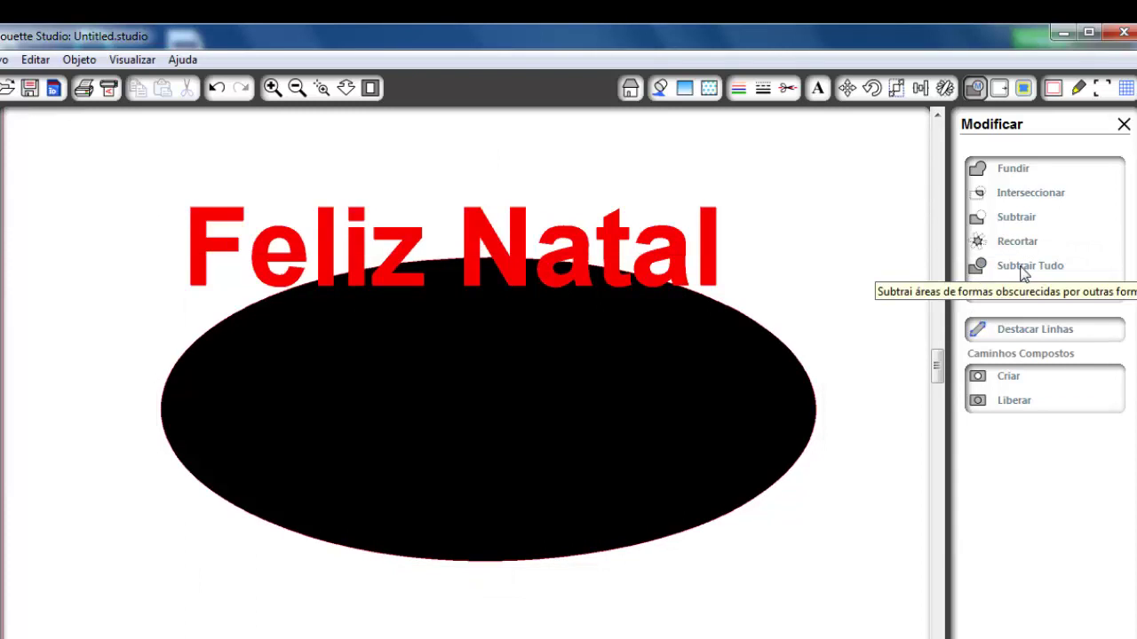
pyautogui.hotkey('ctrl', 'z')
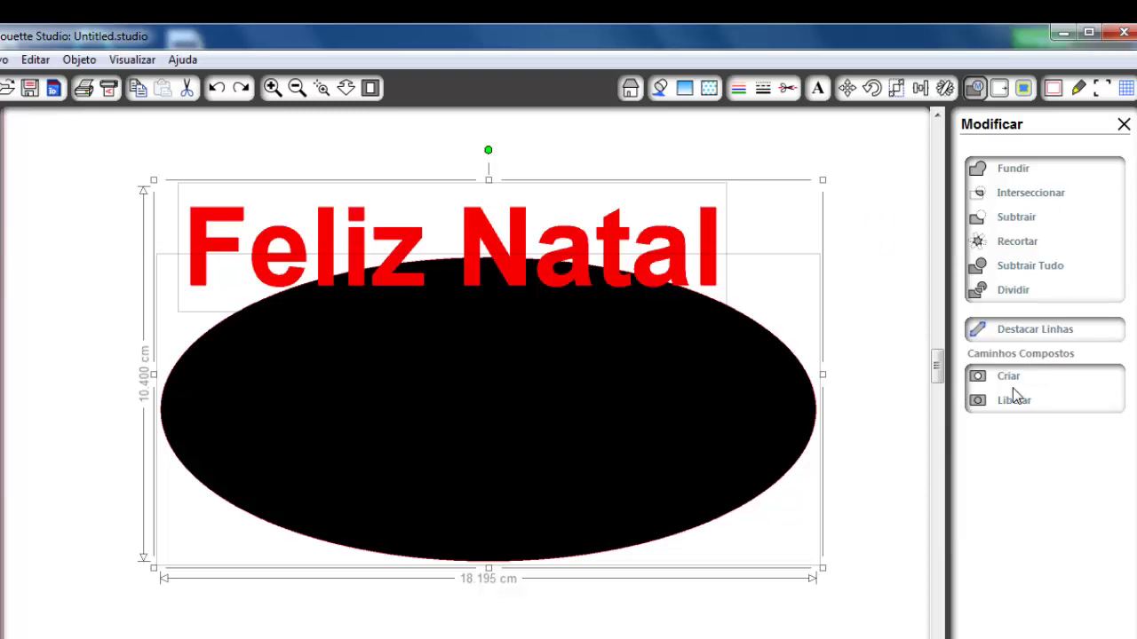
pyautogui.click(844, 256)
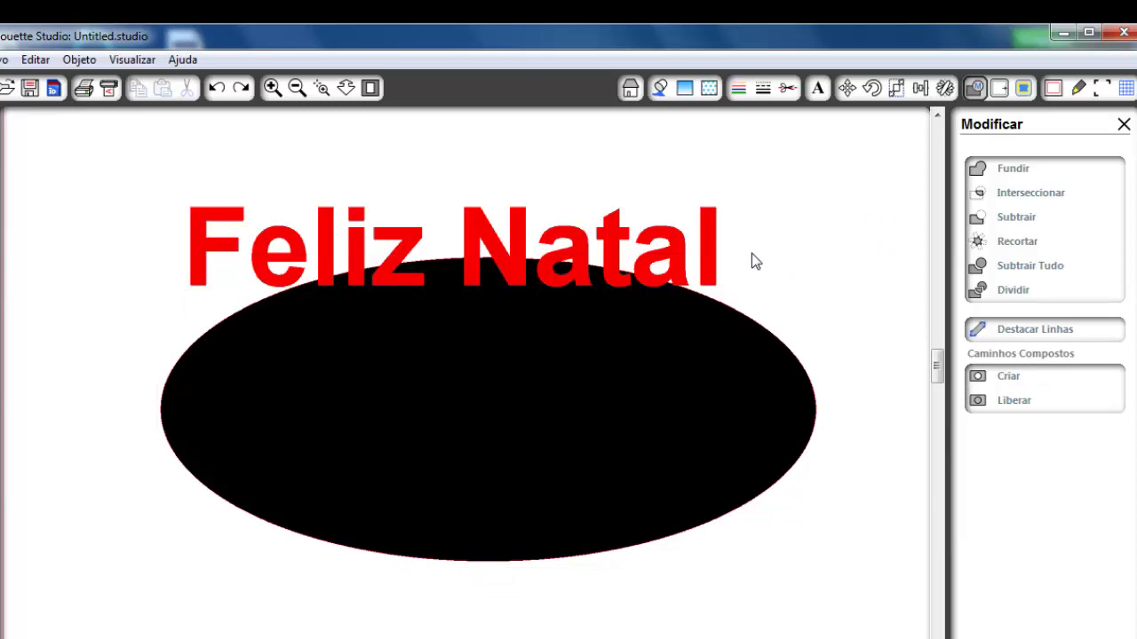
# Position the red text in the middle of the ellipse and create a compound path from the two objects
pyautogui.moveTo(720, 254); pyautogui.dragTo(742, 402)
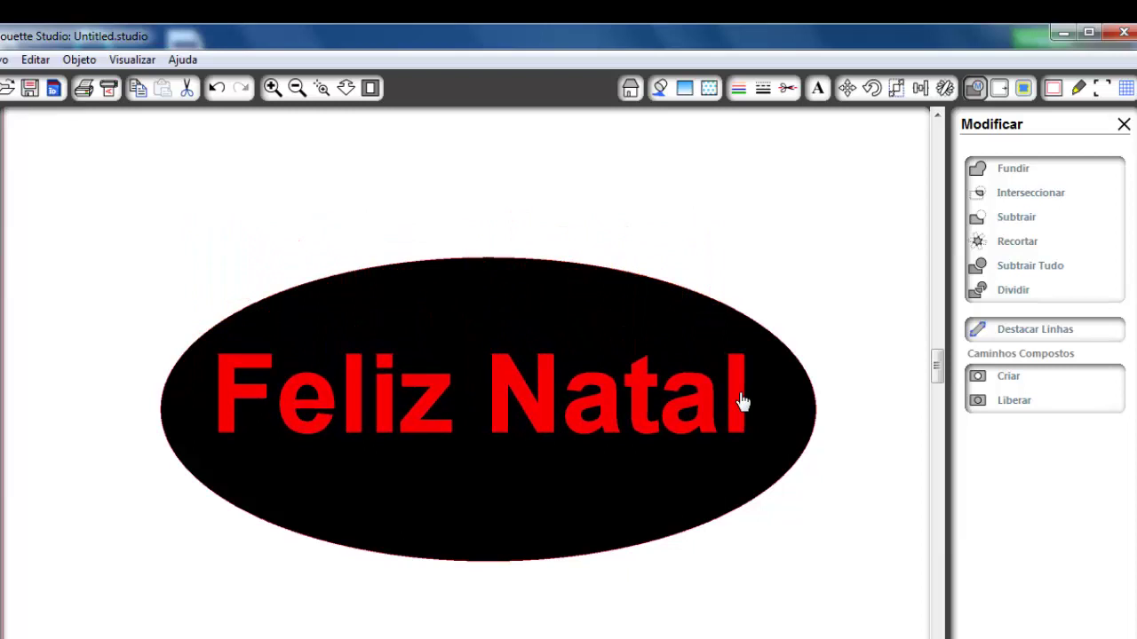
pyautogui.click(888, 397)
pyautogui.moveTo(640, 399)
pyautogui.mouseDown()
pyautogui.moveTo(685, 183)
pyautogui.moveTo(627, 346)
pyautogui.moveTo(637, 400)
pyautogui.mouseUp()
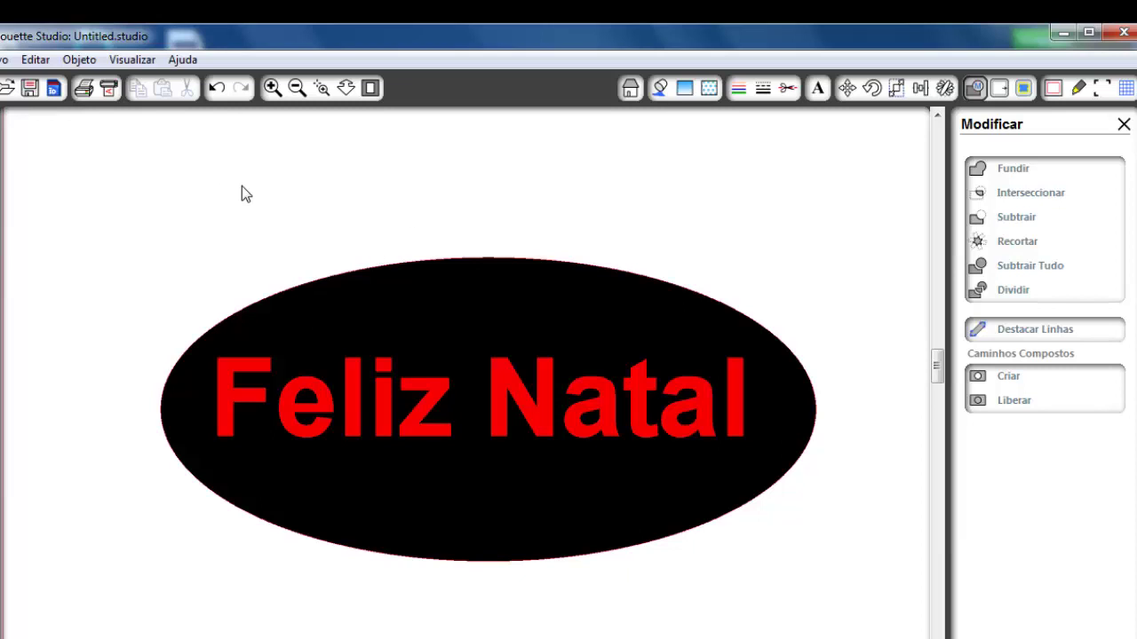
pyautogui.moveTo(242, 187); pyautogui.dragTo(399, 430)
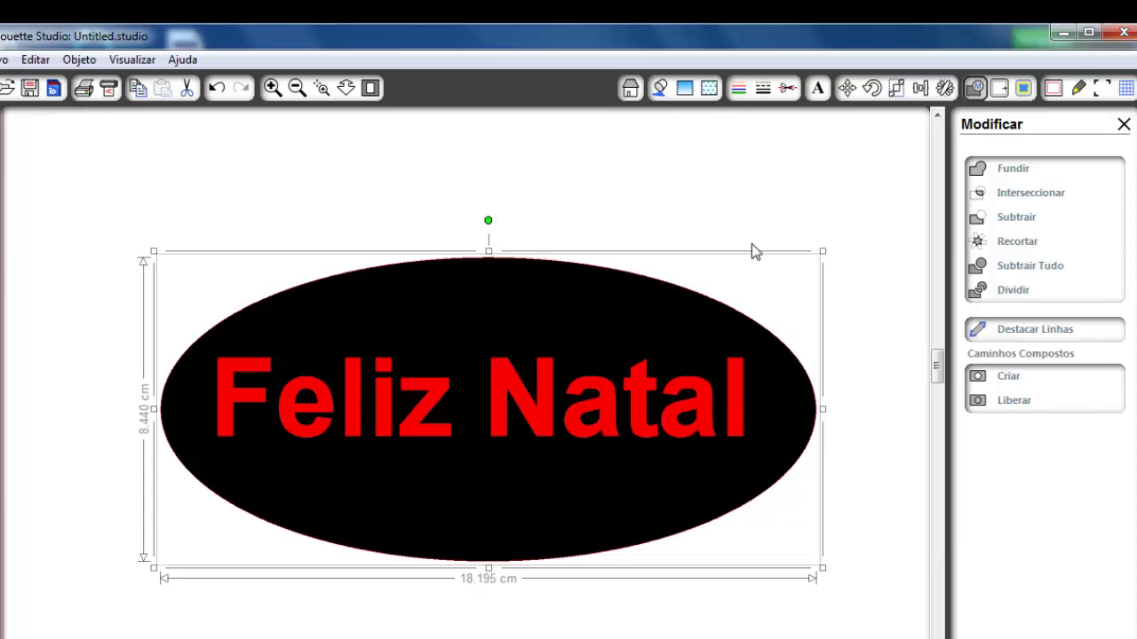
pyautogui.click(1010, 376)
# Move the ellipse with the cut-out text around the page and leave it near its starting position
pyautogui.moveTo(563, 441); pyautogui.dragTo(530, 353)
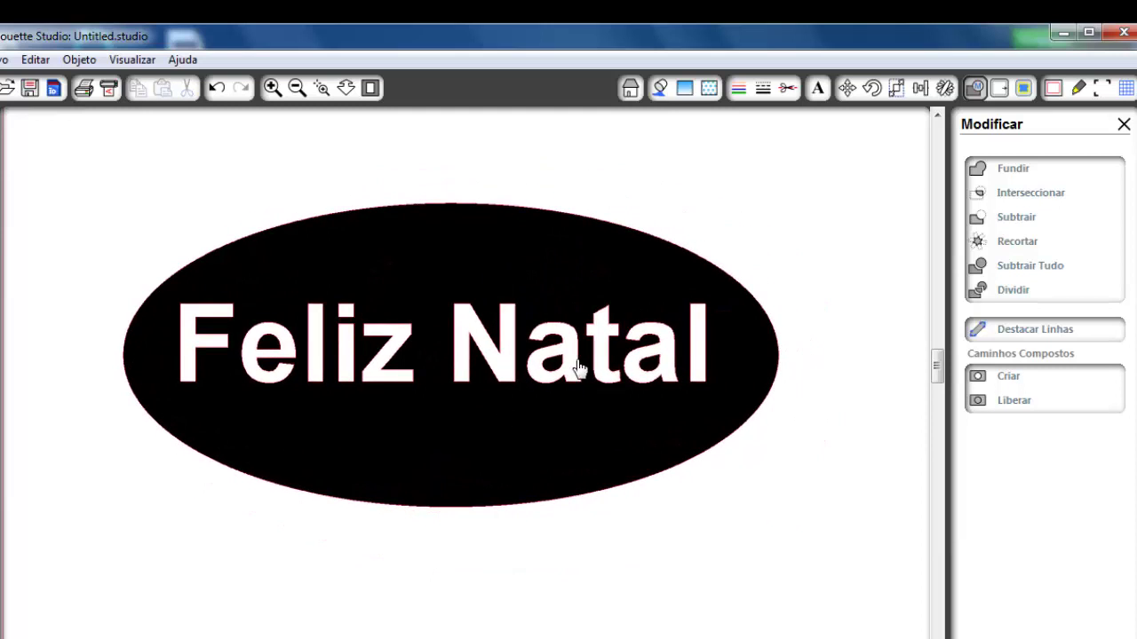
pyautogui.click(536, 254)
pyautogui.moveTo(533, 279); pyautogui.dragTo(601, 328)
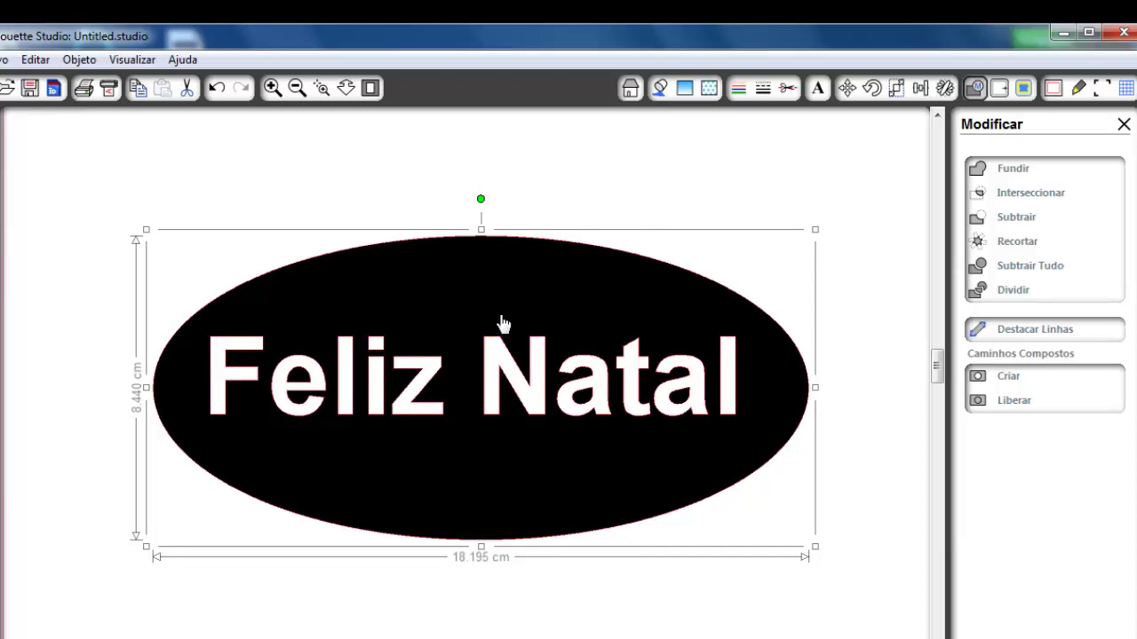
pyautogui.moveTo(531, 304); pyautogui.dragTo(538, 317)
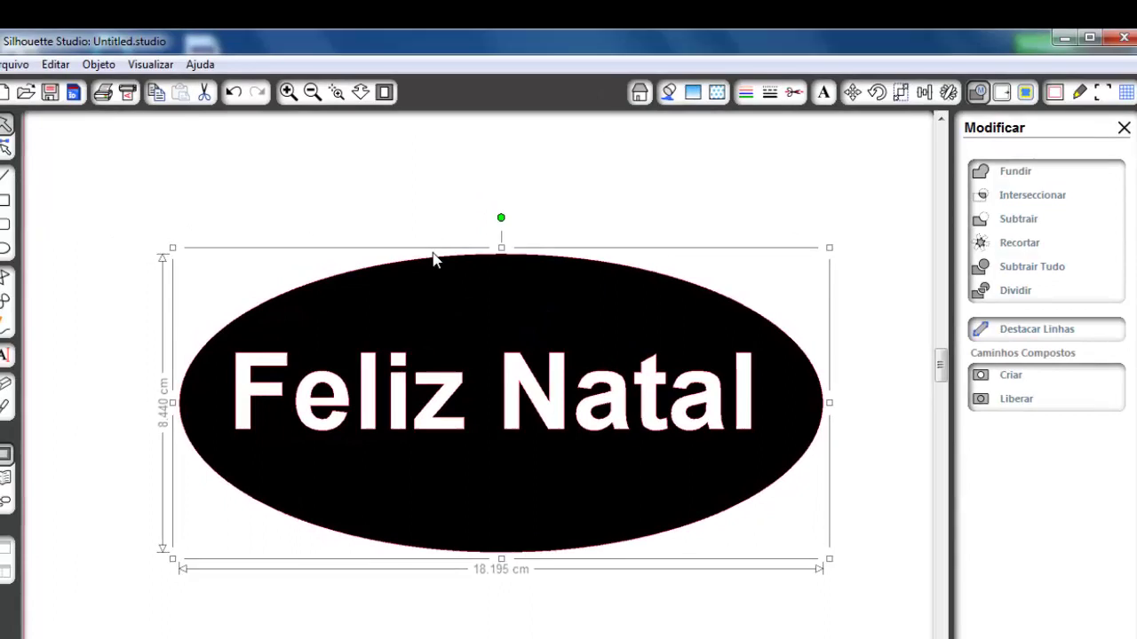
# Undo the ellipse moves and the compound path, and nudge the restored red text slightly within the ellipse
pyautogui.click(233, 92)
pyautogui.click(234, 92)
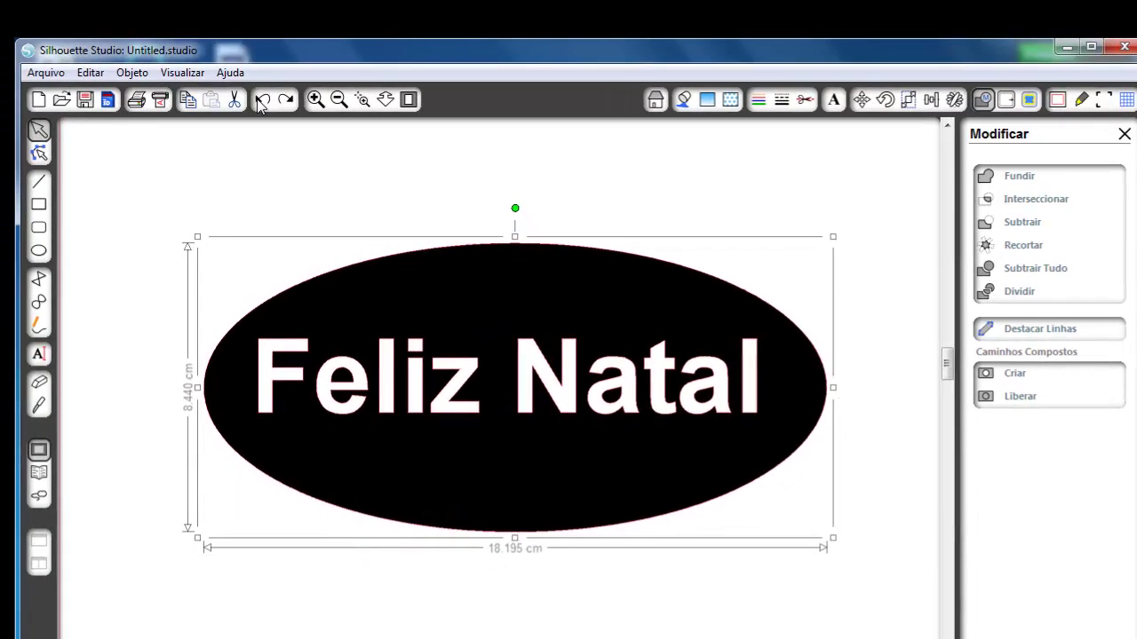
pyautogui.click(262, 99)
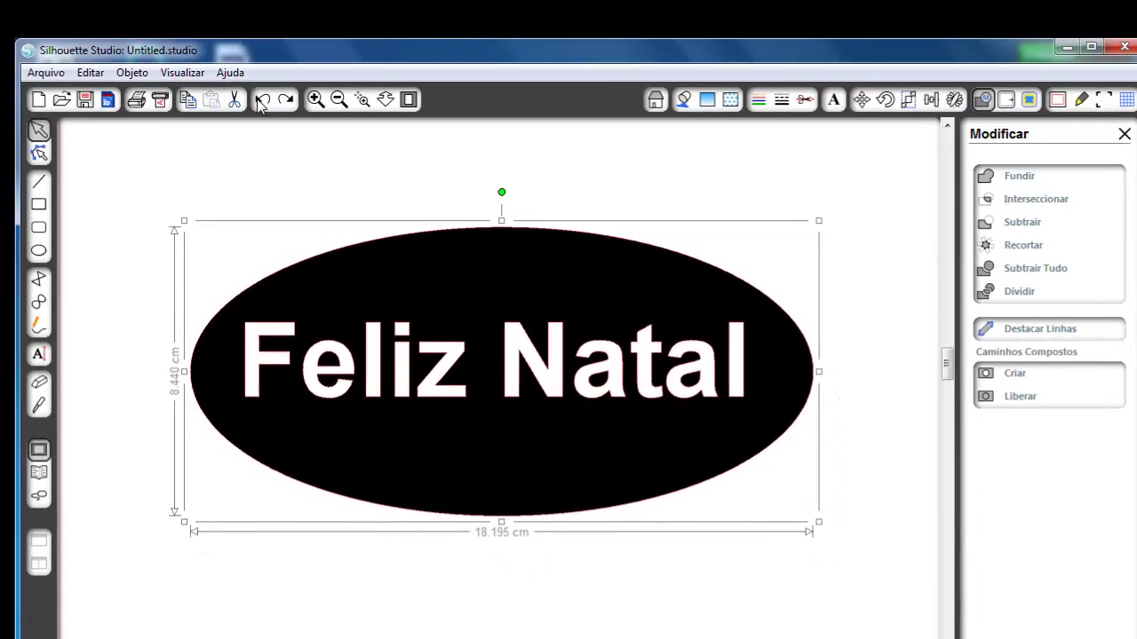
pyautogui.click(262, 100)
pyautogui.click(262, 99)
pyautogui.click(262, 99)
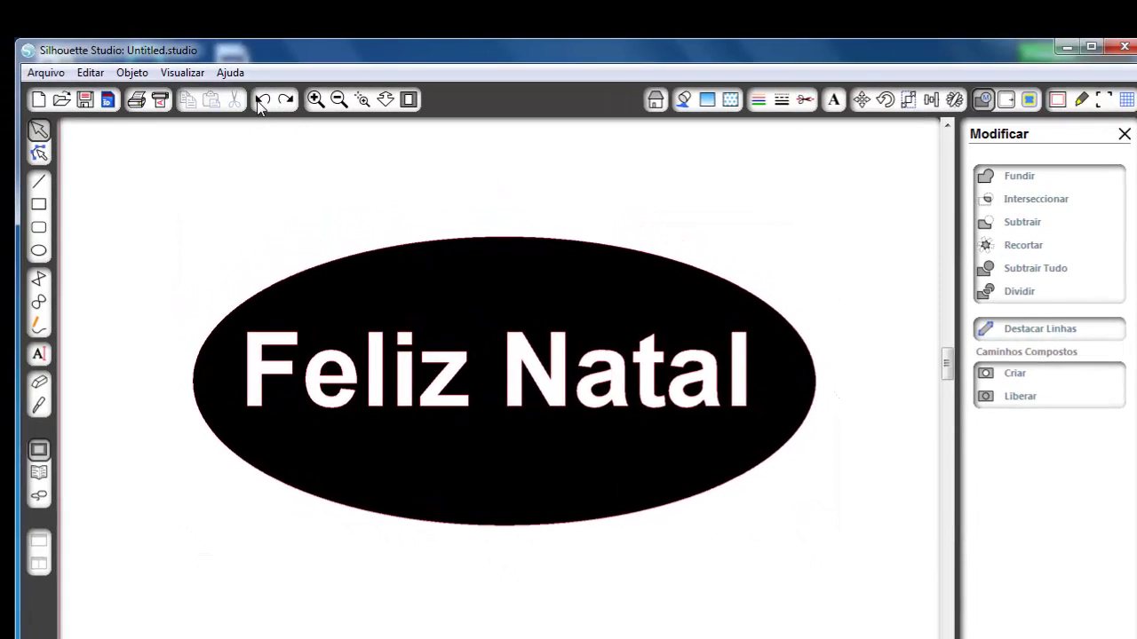
pyautogui.click(262, 99)
pyautogui.click(262, 99)
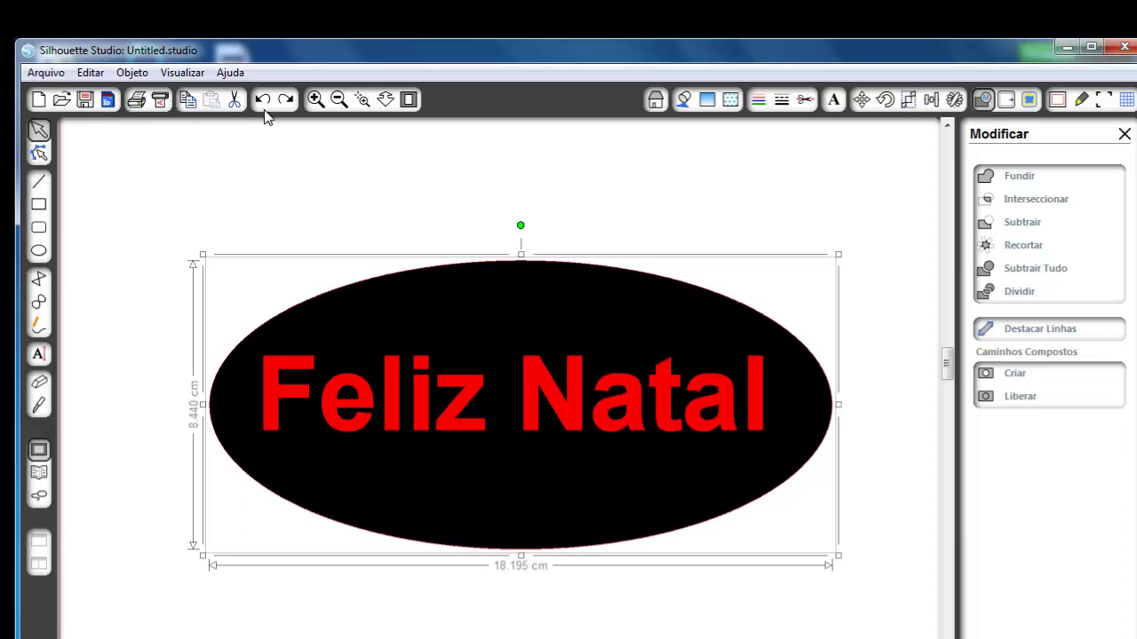
pyautogui.click(634, 208)
pyautogui.moveTo(619, 405)
pyautogui.mouseDown()
pyautogui.moveTo(612, 343)
pyautogui.moveTo(623, 402)
pyautogui.mouseUp()
pyautogui.click(107, 293)
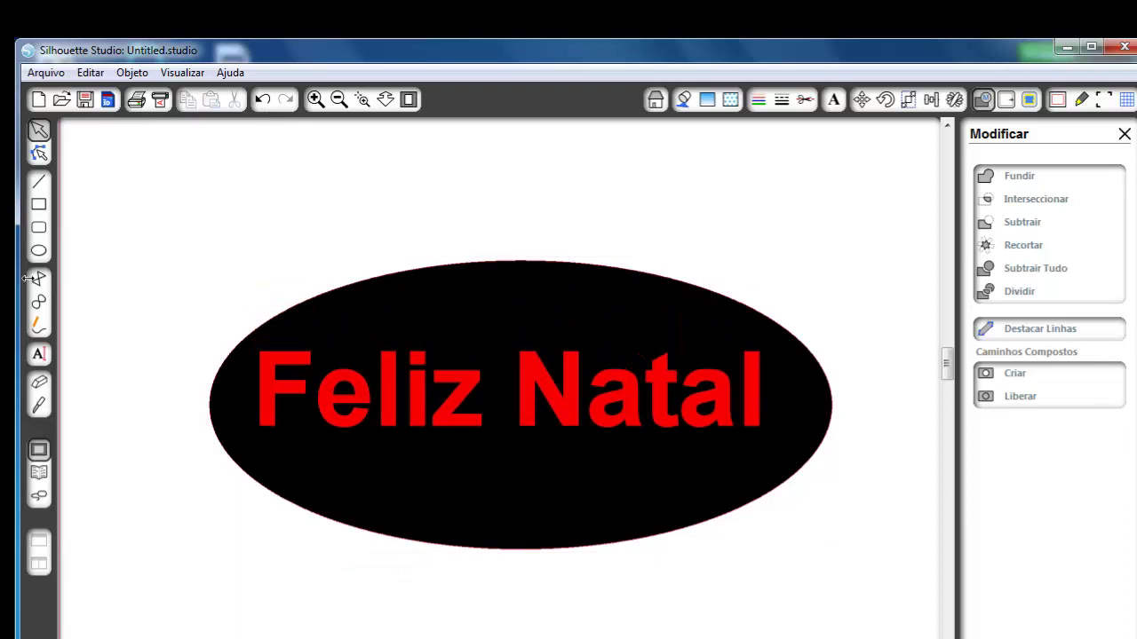
# Draw a circle about 5.1 cm high overlapping the black ellipse's upper edge and fill it with medium grey
pyautogui.click(40, 250)
pyautogui.moveTo(427, 140); pyautogui.dragTo(621, 315)
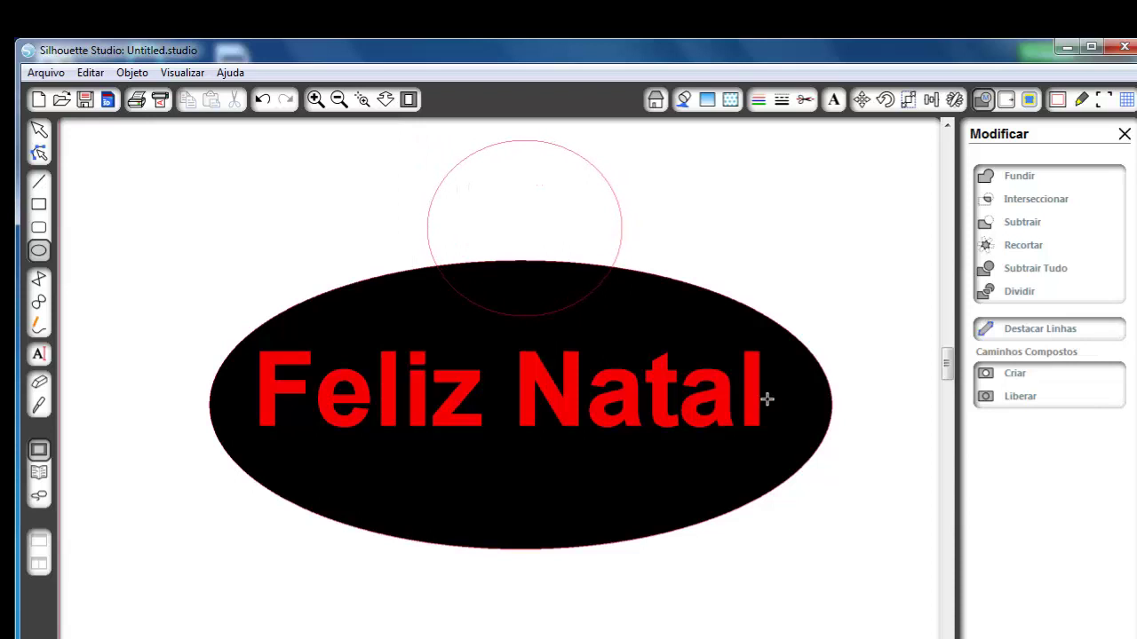
pyautogui.click(35, 130)
pyautogui.click(434, 193)
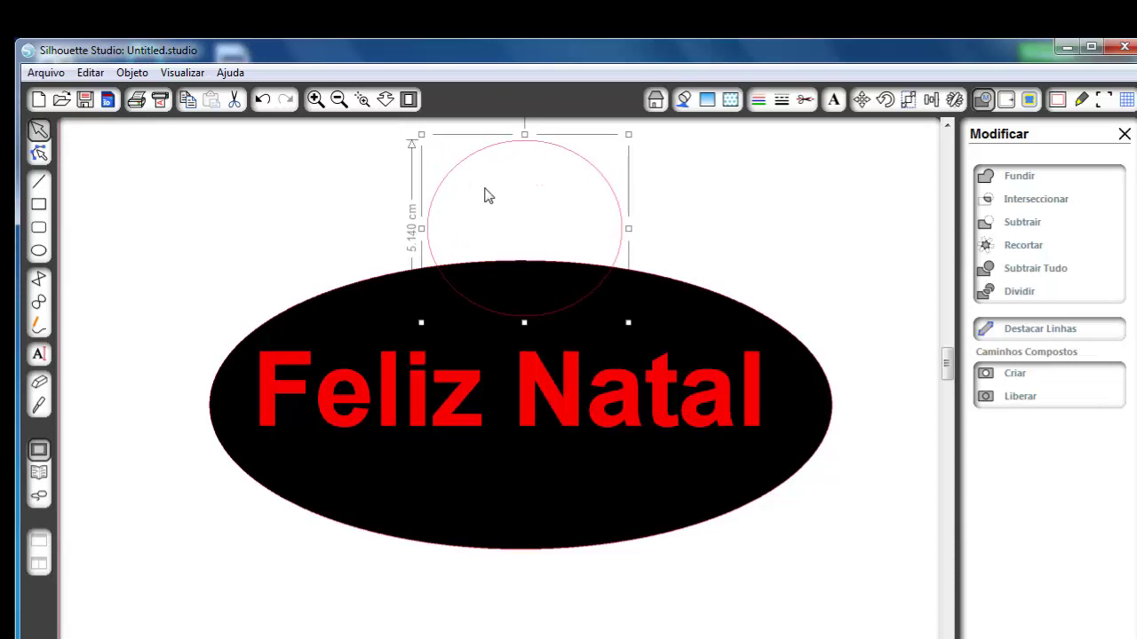
pyautogui.click(683, 100)
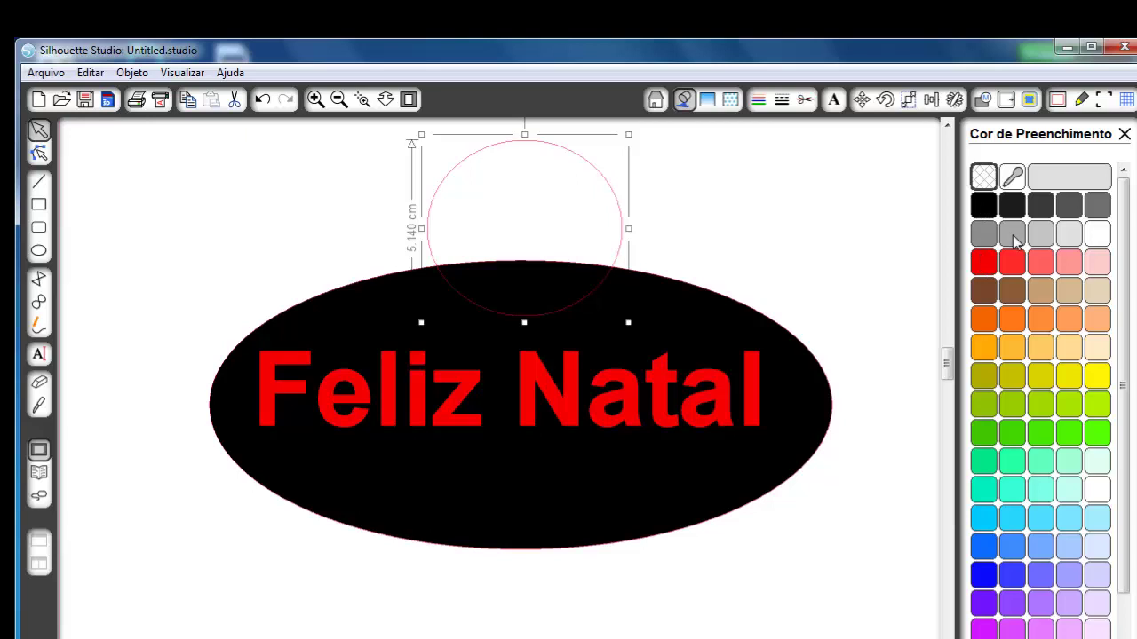
pyautogui.click(1012, 235)
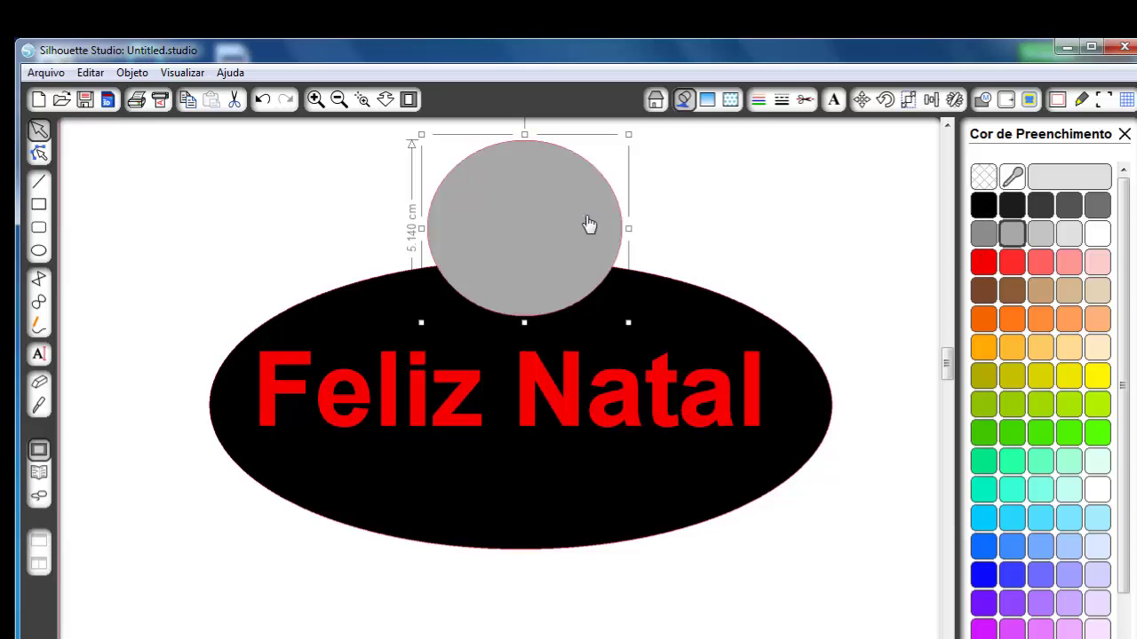
# Try Fundir on the circle, ellipse and text together, and undo the merge
pyautogui.click(977, 101)
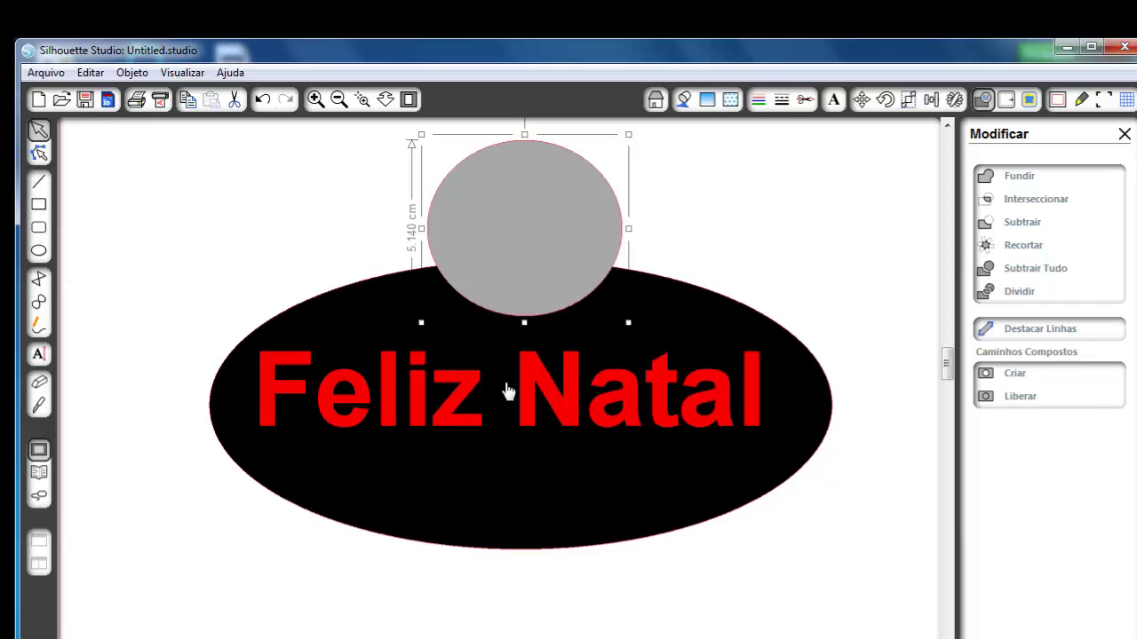
pyautogui.hotkey('ctrl', 'a')
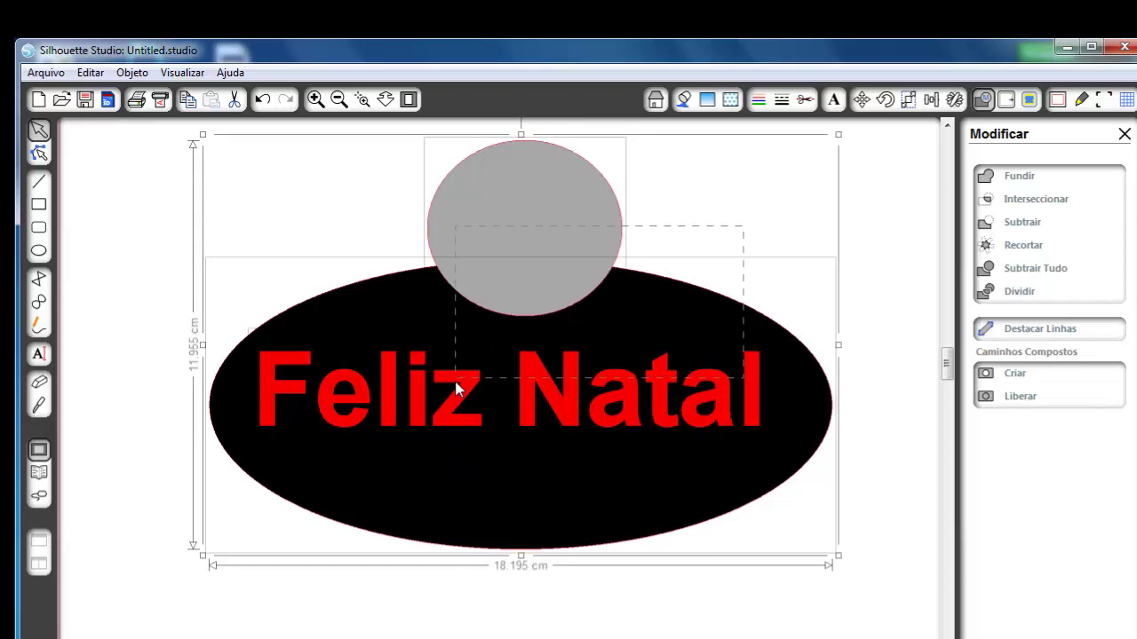
pyautogui.click(1027, 185)
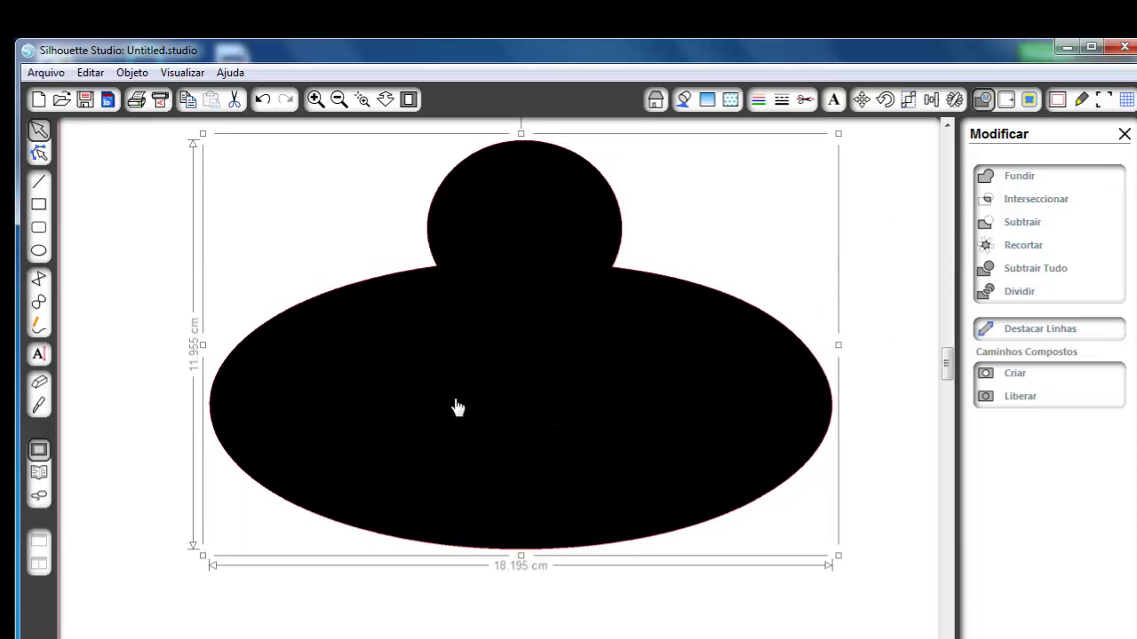
pyautogui.hotkey('ctrl', 'z')
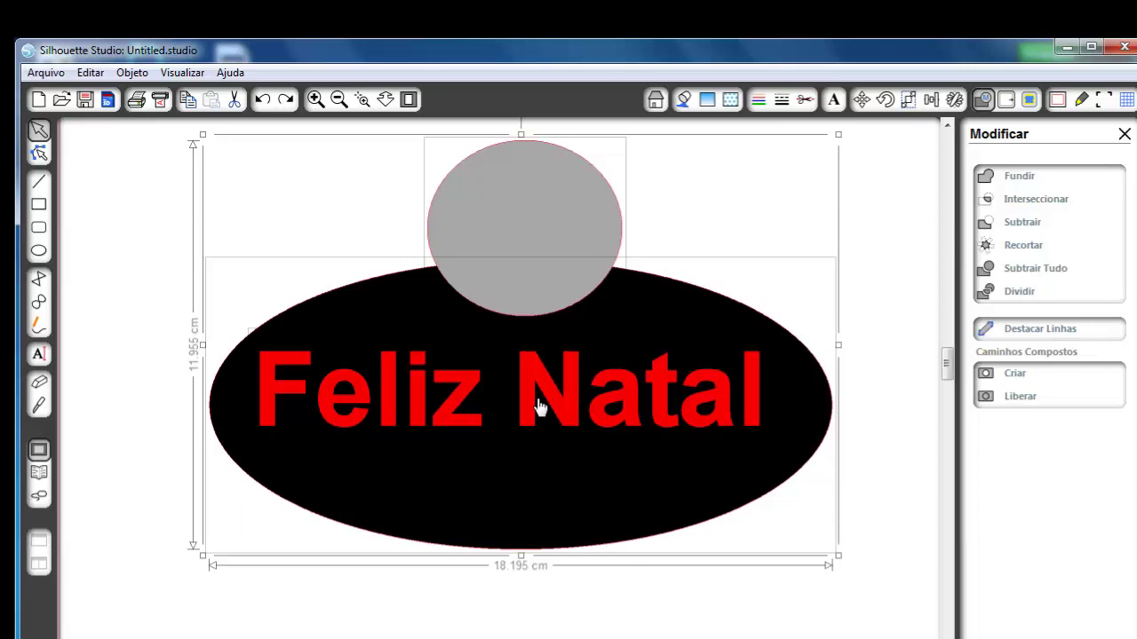
pyautogui.click(852, 207)
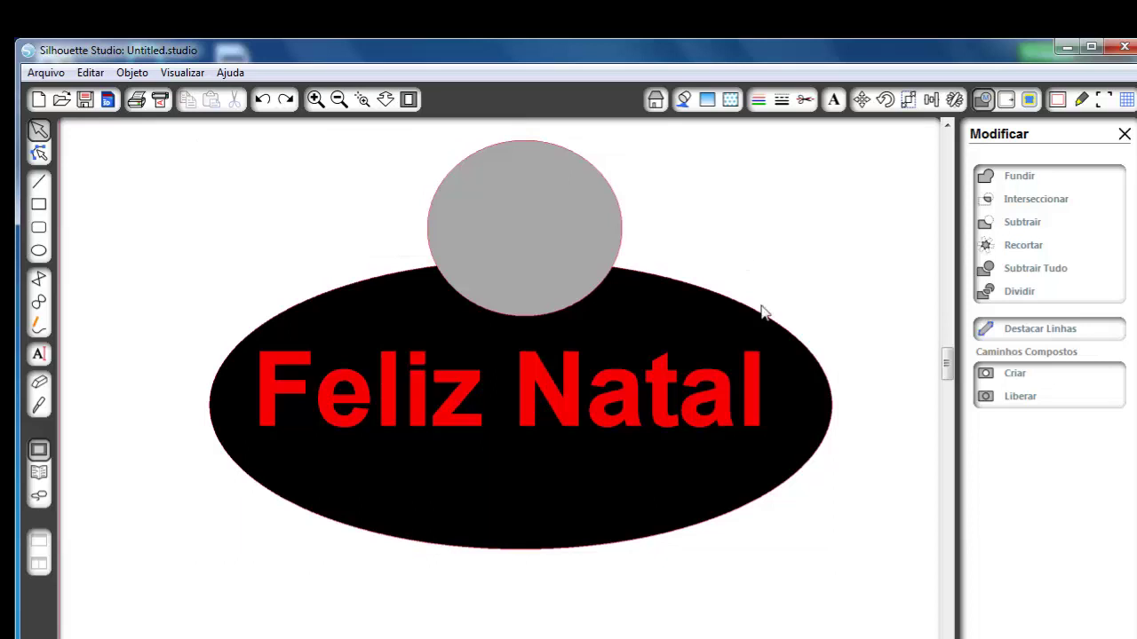
# Create a compound path from the ellipse and text, merge it with the grey circle using Fundir, and shift the resulting shape slightly
pyautogui.moveTo(775, 264); pyautogui.dragTo(736, 418)
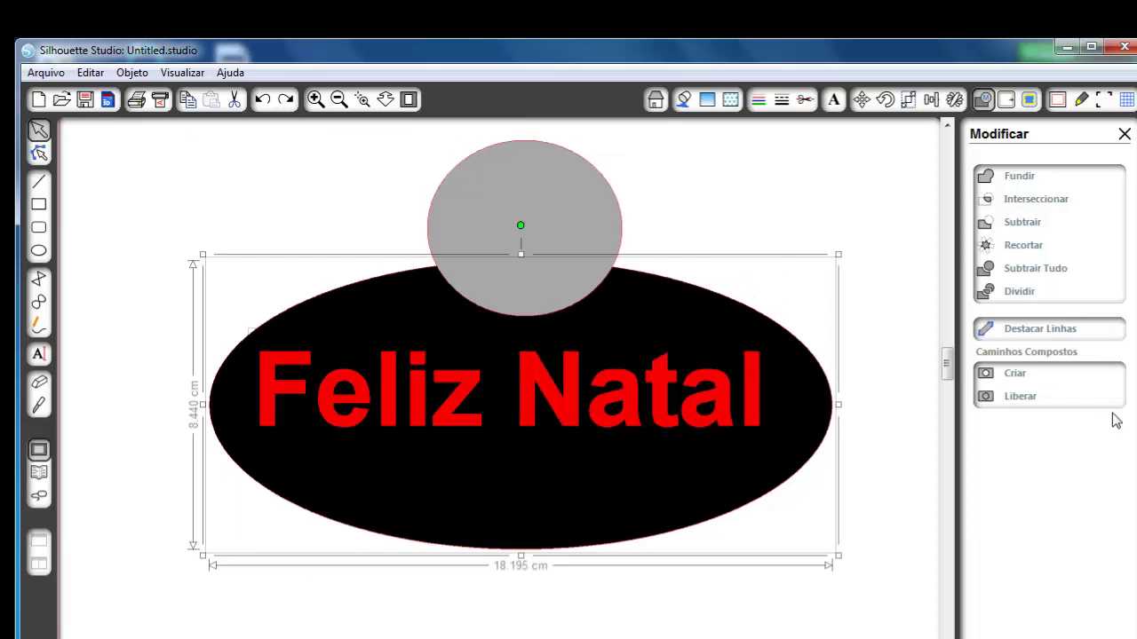
pyautogui.click(1015, 374)
pyautogui.moveTo(631, 246); pyautogui.dragTo(538, 296)
pyautogui.click(1039, 182)
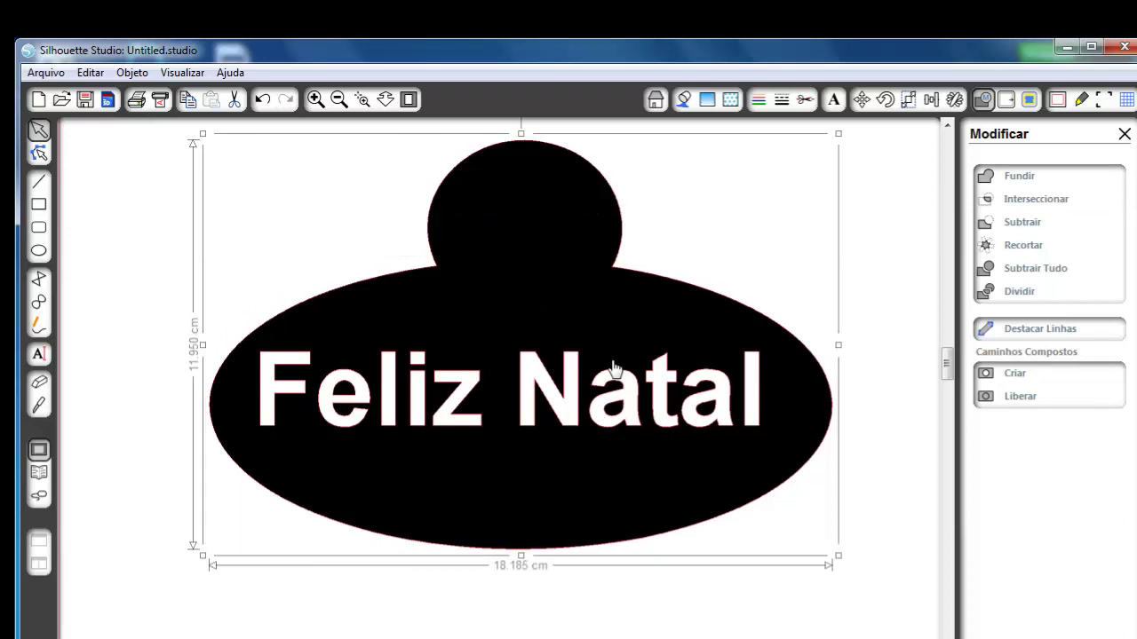
pyautogui.moveTo(553, 411)
pyautogui.mouseDown()
pyautogui.moveTo(629, 414)
pyautogui.moveTo(569, 401)
pyautogui.mouseUp()
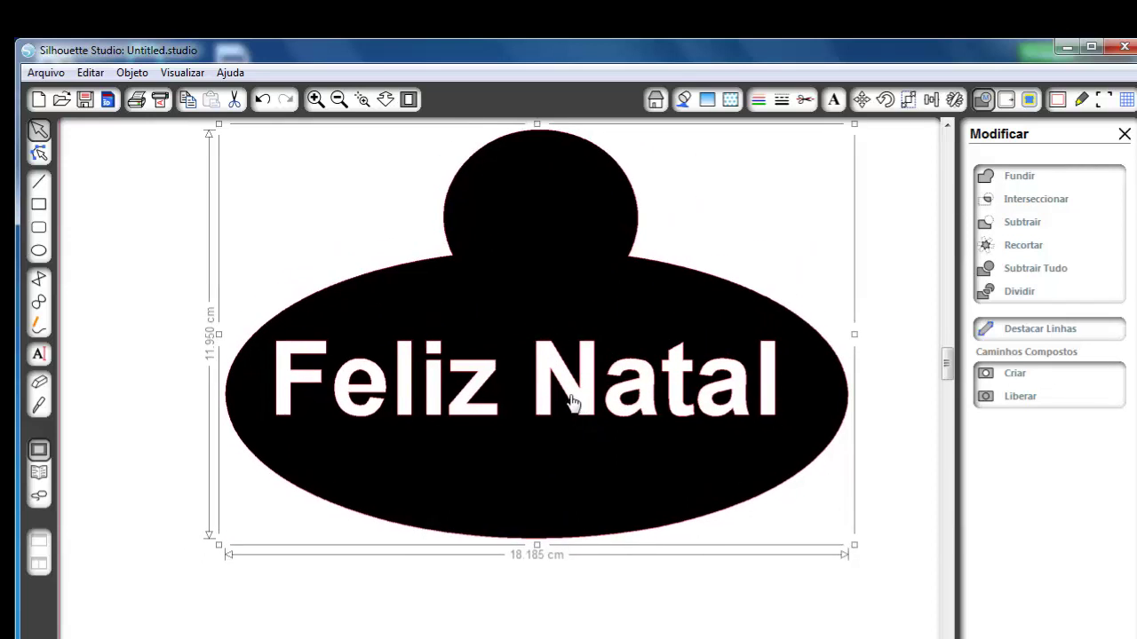
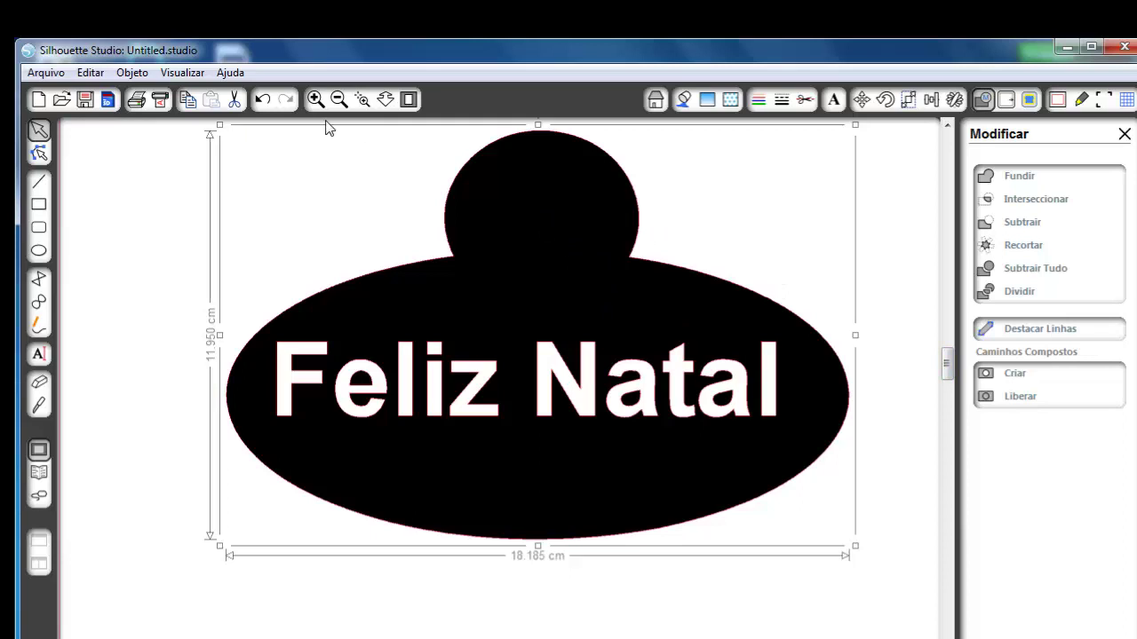
# Release the compound path, try moving the outline and the final letter l apart, undo the letter's move, and return the outline around the text
pyautogui.click(1021, 396)
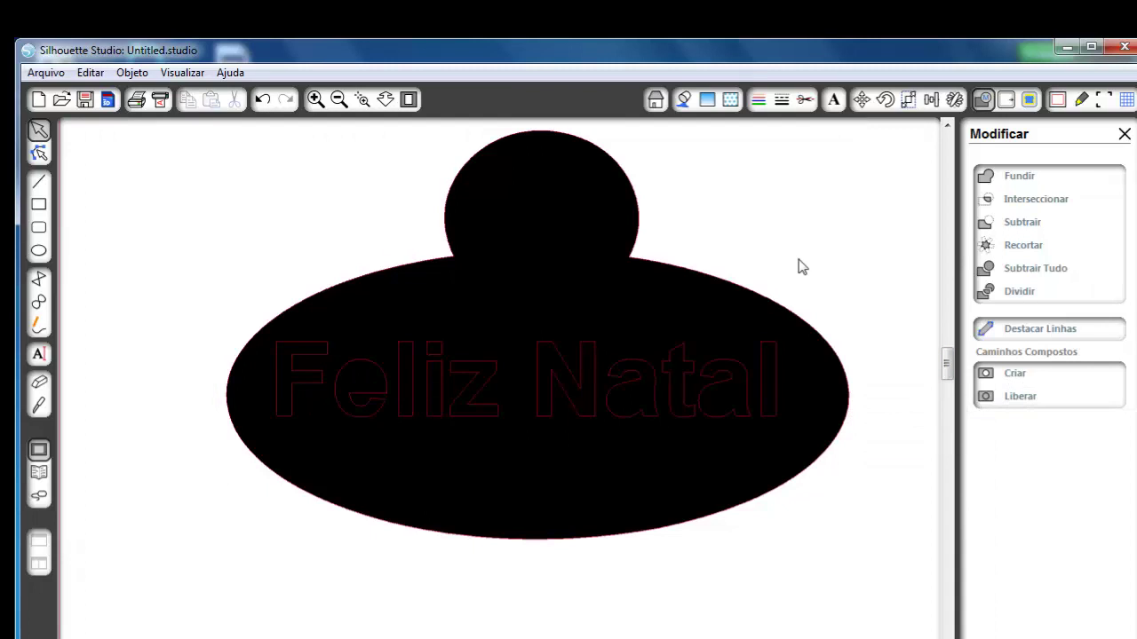
pyautogui.moveTo(684, 283); pyautogui.dragTo(675, 321)
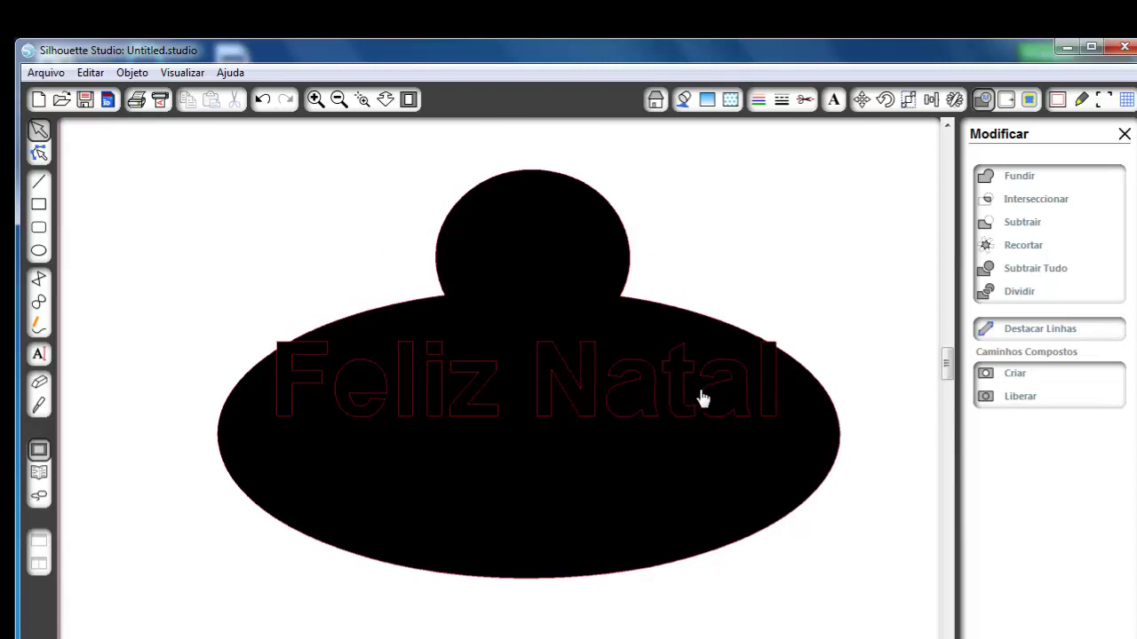
pyautogui.moveTo(777, 371); pyautogui.dragTo(808, 310)
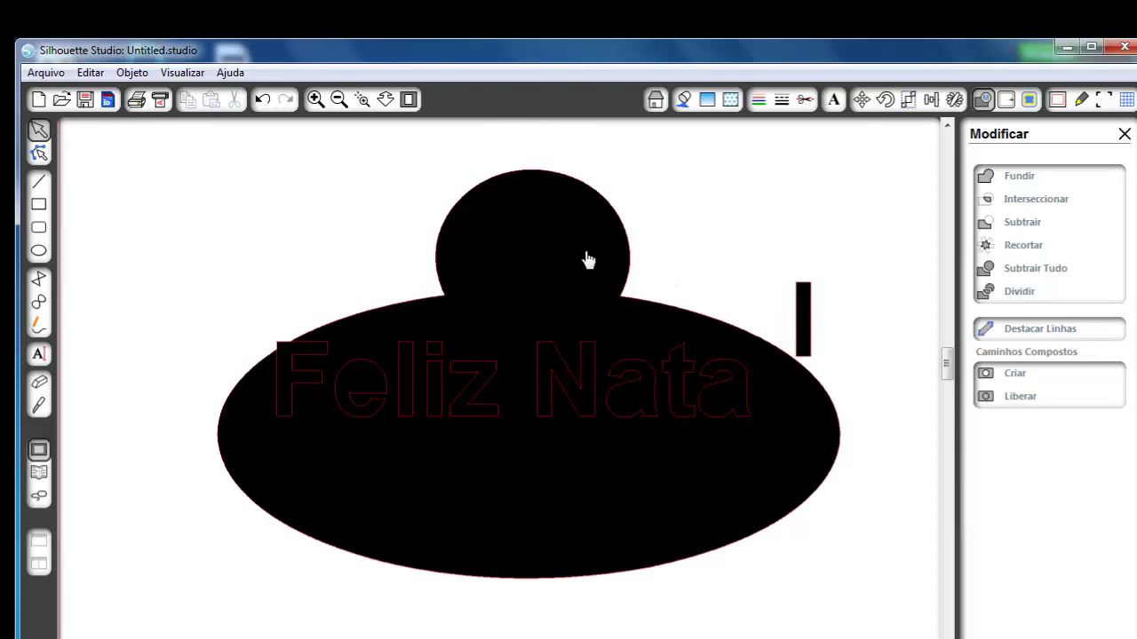
pyautogui.click(263, 99)
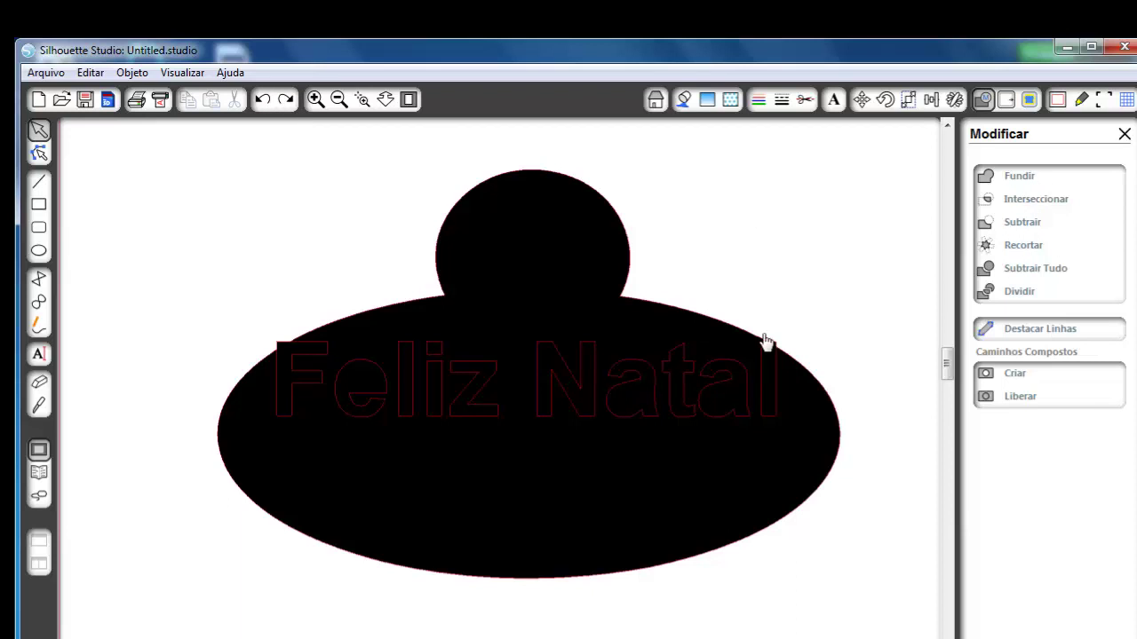
pyautogui.moveTo(688, 337); pyautogui.dragTo(696, 297)
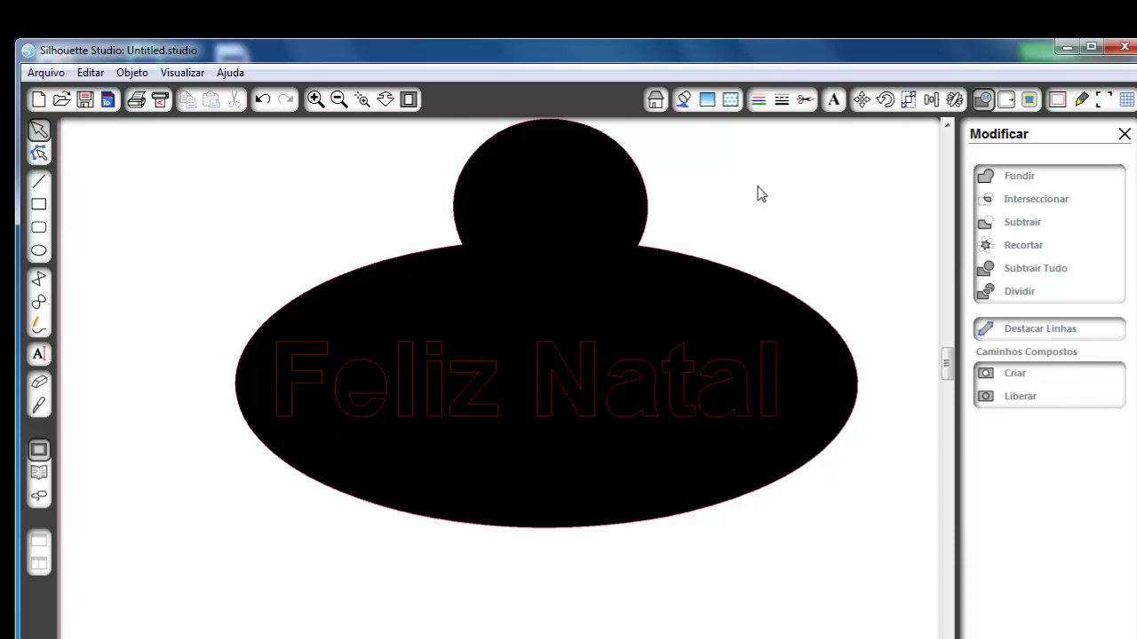
# Delete the merged black outline and all the remaining Feliz Natal letters from the page
pyautogui.moveTo(761, 185); pyautogui.dragTo(578, 272)
pyautogui.press('Delete')
pyautogui.moveTo(814, 292); pyautogui.dragTo(271, 501)
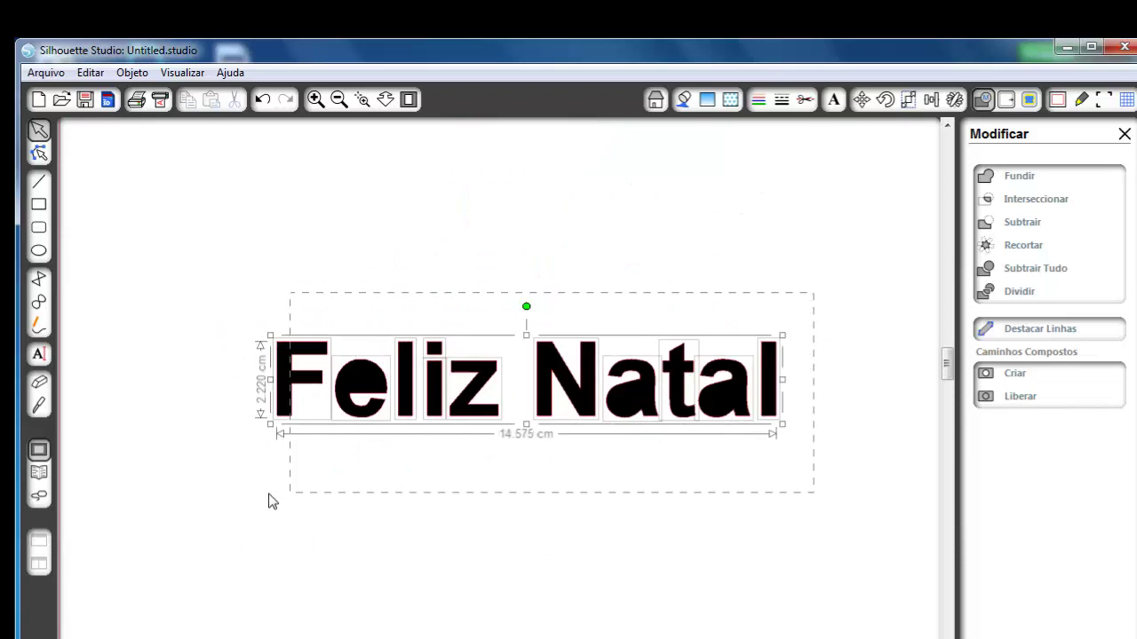
pyautogui.press('Delete')
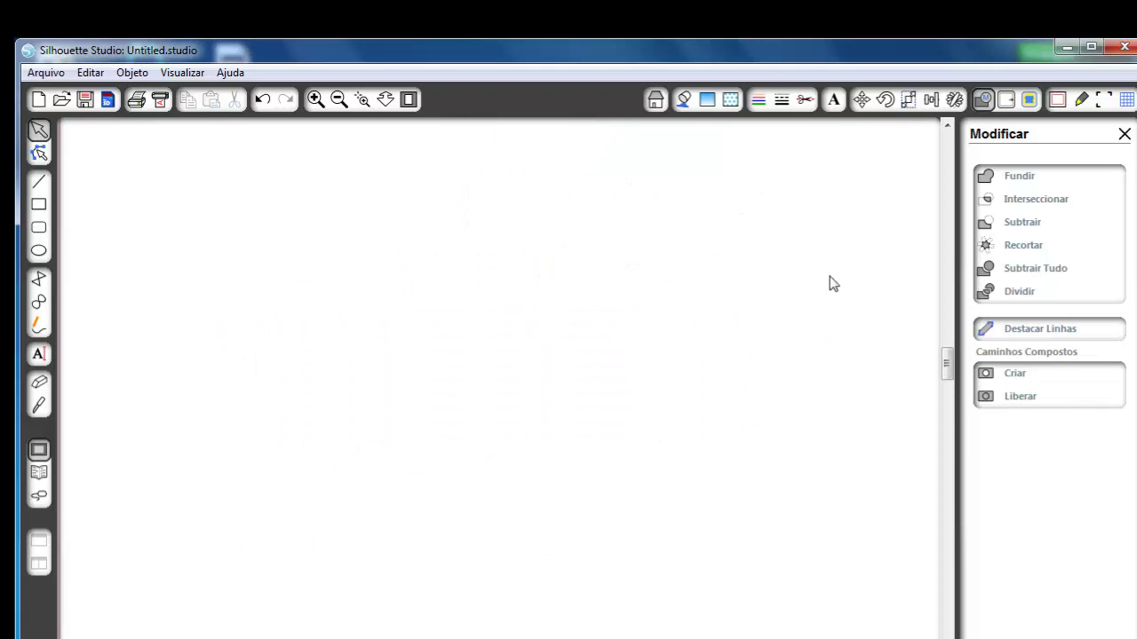
# Show the Deslocar settings and draw an ellipse about 6.3 by 7.3 cm, moving it towards the page's upper middle
pyautogui.click(1010, 102)
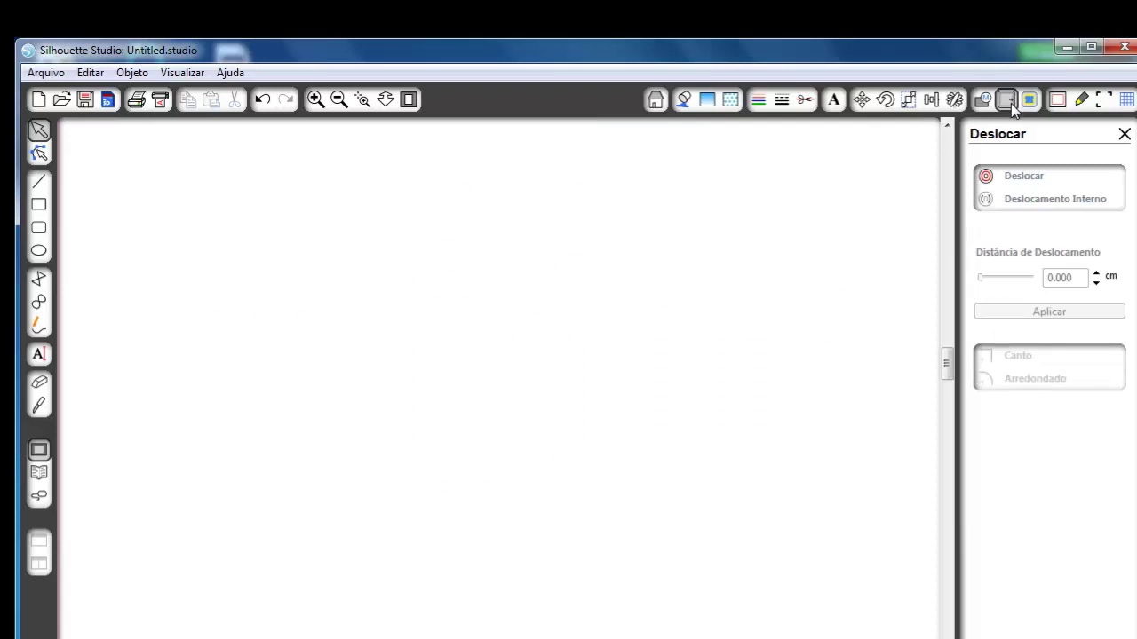
pyautogui.click(39, 250)
pyautogui.moveTo(510, 268); pyautogui.dragTo(699, 499)
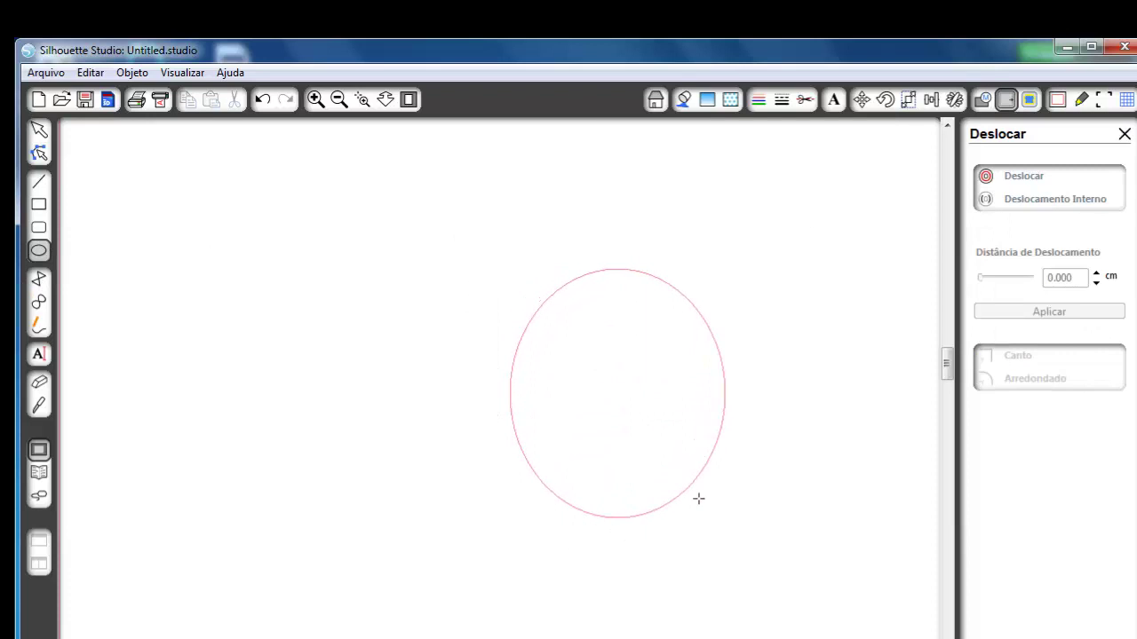
pyautogui.click(39, 132)
pyautogui.moveTo(579, 293); pyautogui.dragTo(446, 225)
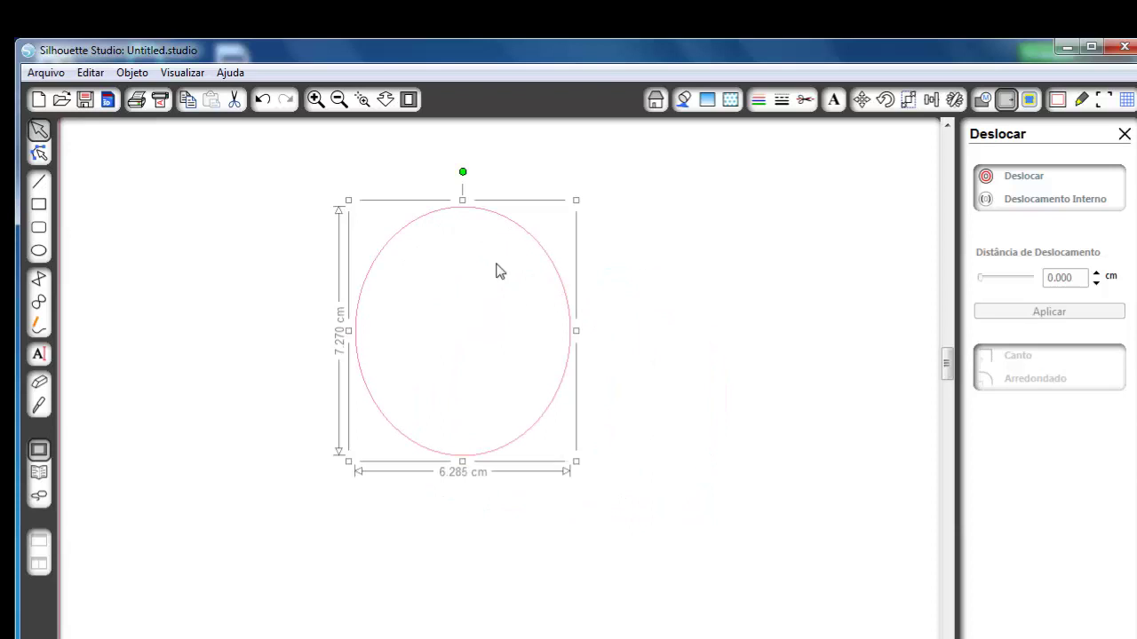
# Start an internal offset of the ellipse with rounded corners and raise the offset distance to 0.720 cm
pyautogui.click(1035, 199)
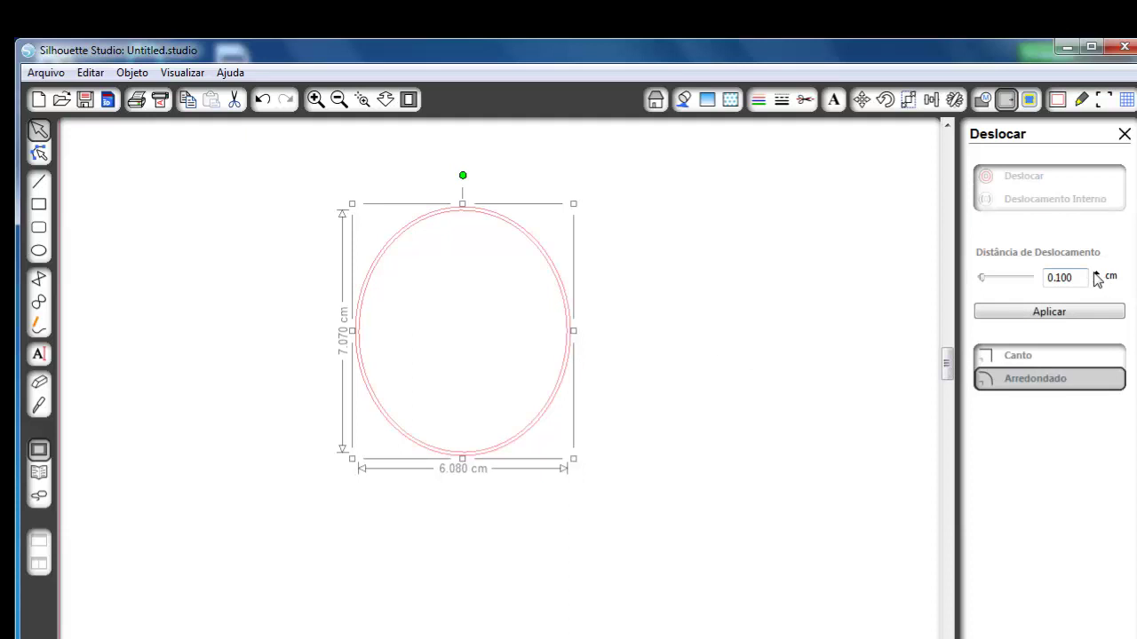
pyautogui.click(1096, 275)
pyautogui.click(1096, 274)
pyautogui.click(1096, 274)
pyautogui.click(1095, 274)
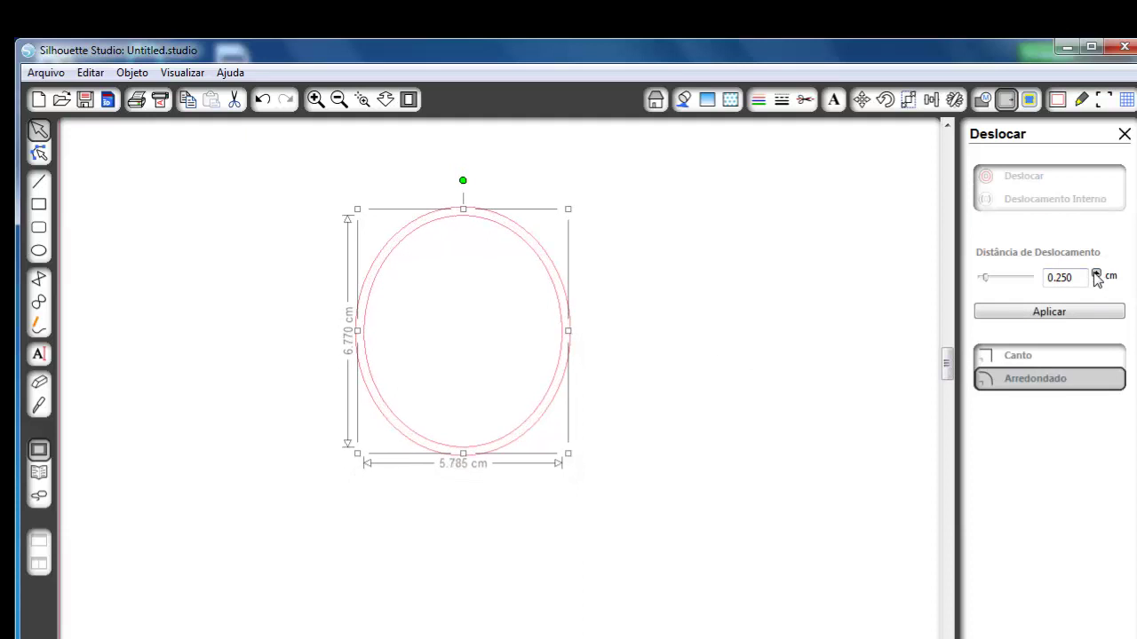
pyautogui.click(1096, 274)
pyautogui.click(1096, 274)
pyautogui.click(1096, 274)
pyautogui.click(1095, 275)
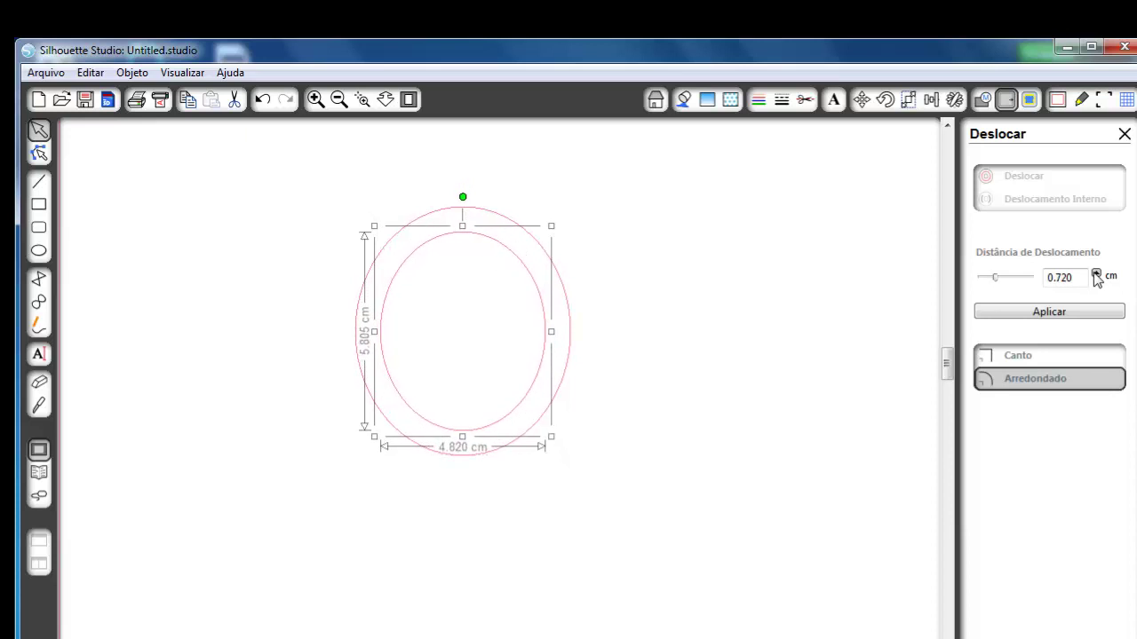
# Apply an internal offset of 0.830 cm to the oval and shift the inner oval slightly off-centre
pyautogui.click(1096, 274)
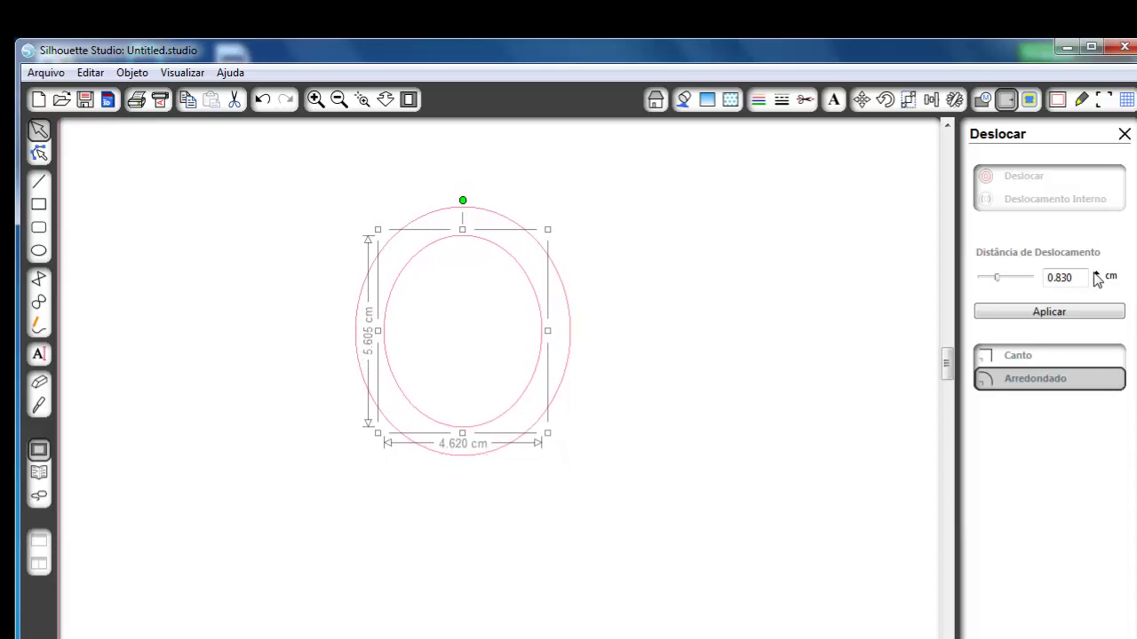
pyautogui.click(1053, 314)
pyautogui.moveTo(530, 304)
pyautogui.mouseDown()
pyautogui.moveTo(691, 291)
pyautogui.moveTo(680, 279)
pyautogui.moveTo(652, 300)
pyautogui.moveTo(489, 305)
pyautogui.moveTo(535, 295)
pyautogui.mouseUp()
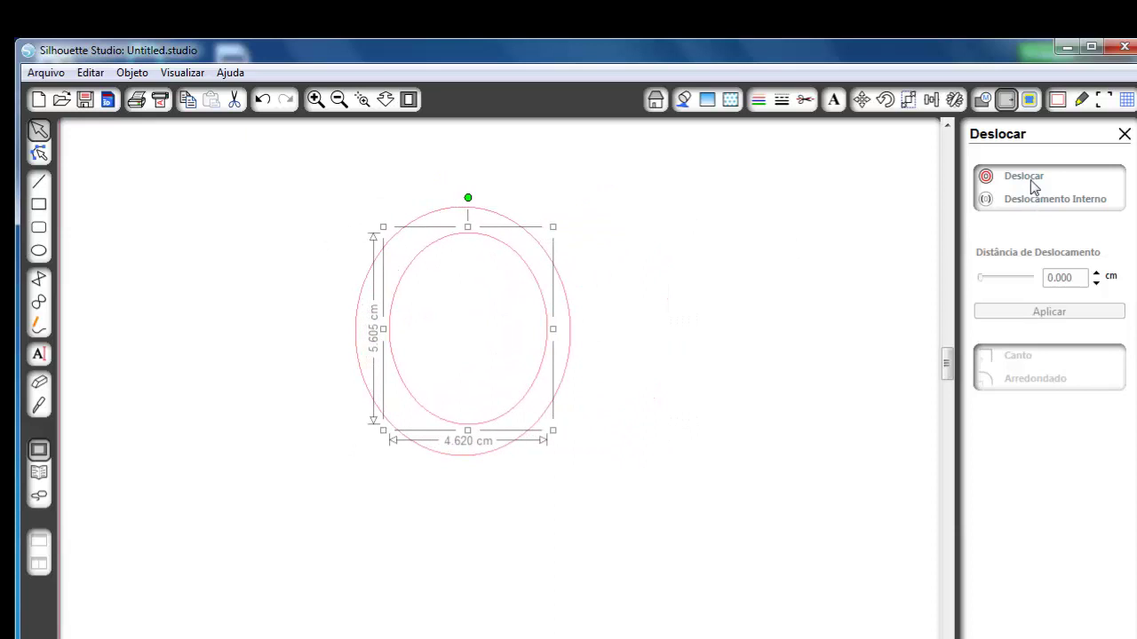
# Offset the outer oval outward by 0.380 cm with rounded corners
pyautogui.keyDown('shift'); pyautogui.click(473, 210); pyautogui.keyUp('shift')
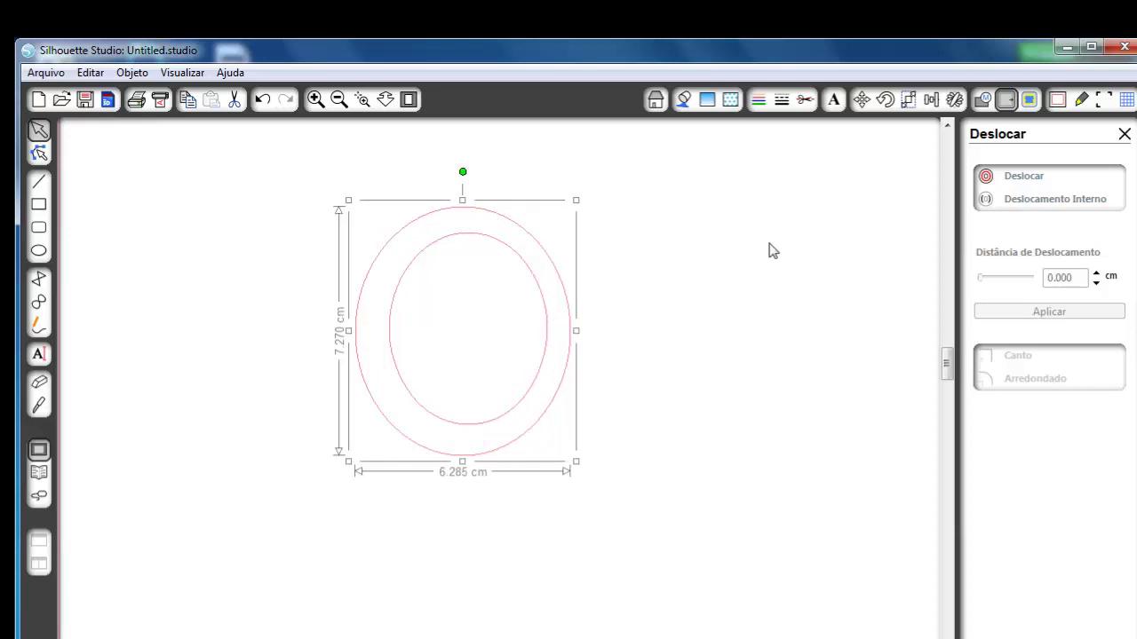
pyautogui.click(1024, 179)
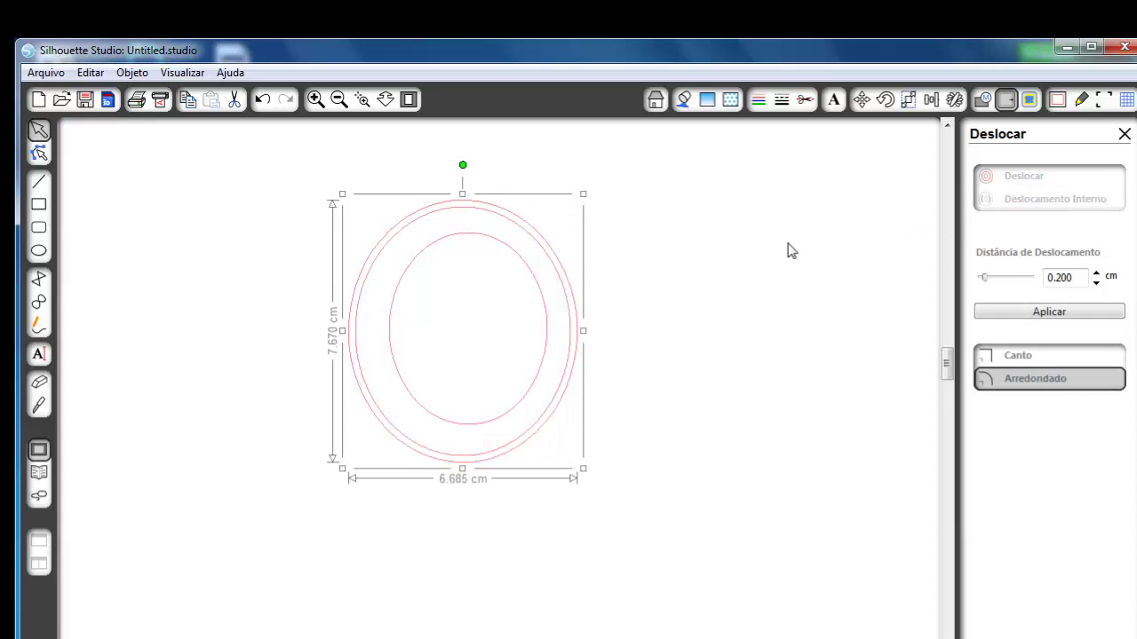
pyautogui.click(1097, 283)
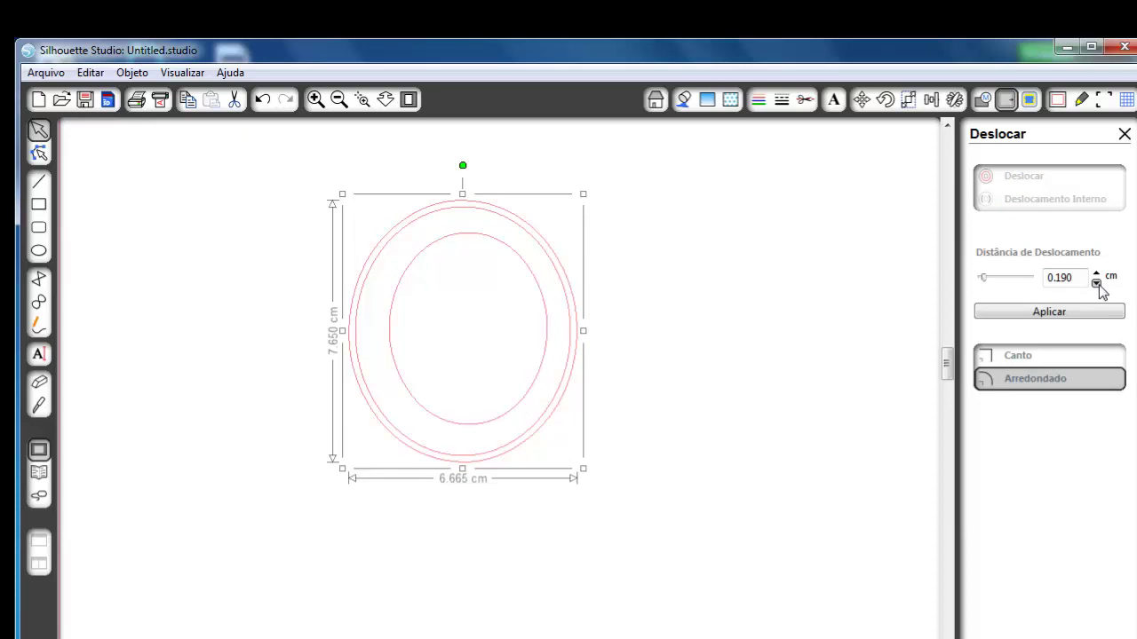
pyautogui.click(1097, 282)
pyautogui.moveTo(1097, 275); pyautogui.dragTo(1098, 275)
pyautogui.click(868, 309)
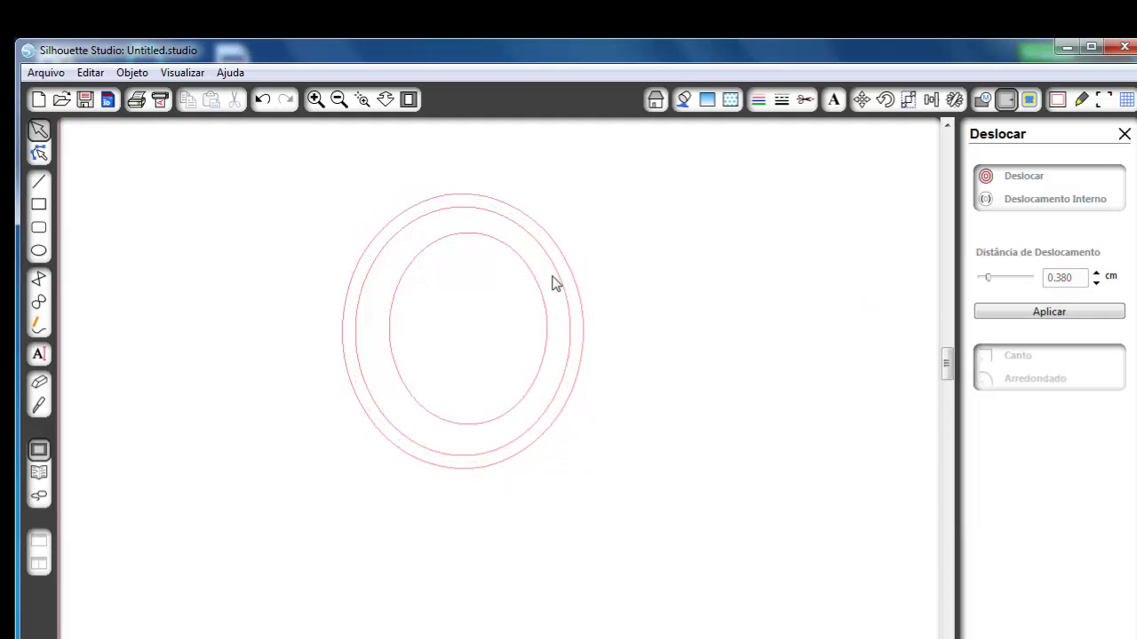
# Nudge the inner oval, and undo the oval edits until the page is empty
pyautogui.moveTo(508, 251); pyautogui.dragTo(532, 272)
pyautogui.hotkey('ctrl', 'z')
pyautogui.hotkey('ctrl', 'z')
pyautogui.hotkey('ctrl', 'z')
pyautogui.hotkey('ctrl', 'z')
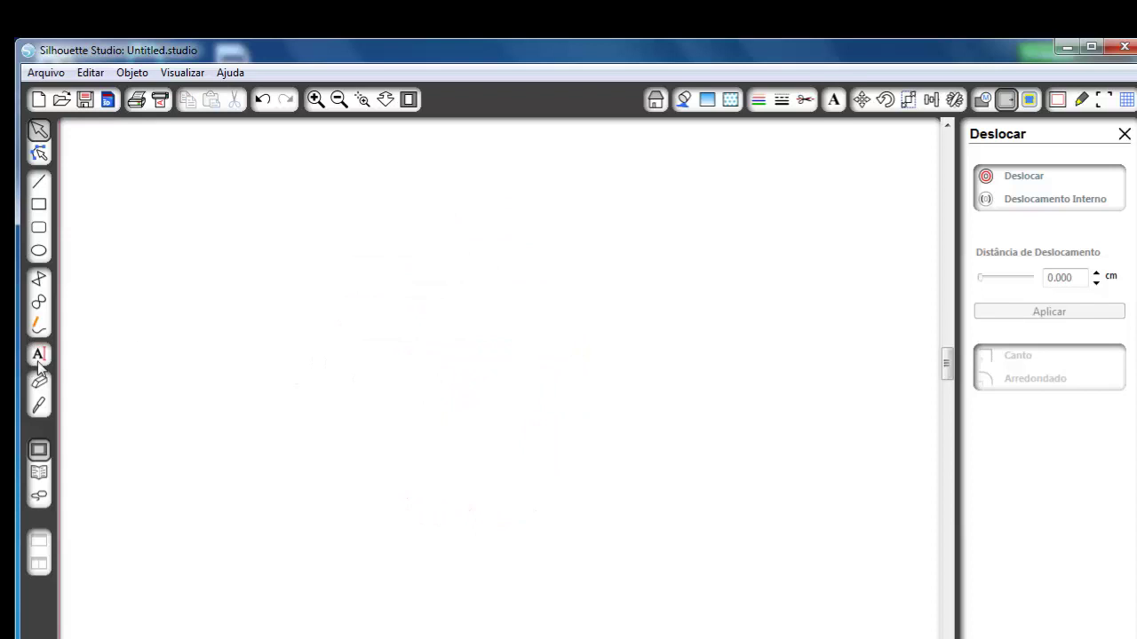
# Add the text "feliz natal" in the middle of the page and shift it slightly
pyautogui.click(38, 359)
pyautogui.click(341, 329)
pyautogui.write('feliz natal')
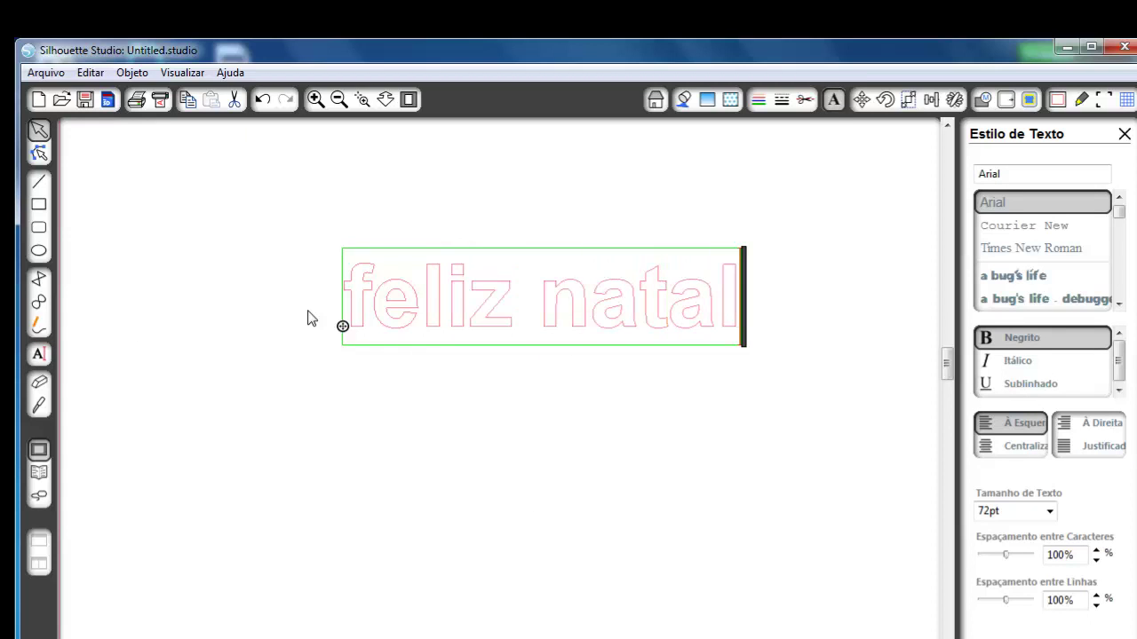
pyautogui.click(376, 335)
pyautogui.click(400, 347)
pyautogui.moveTo(401, 347); pyautogui.dragTo(367, 349)
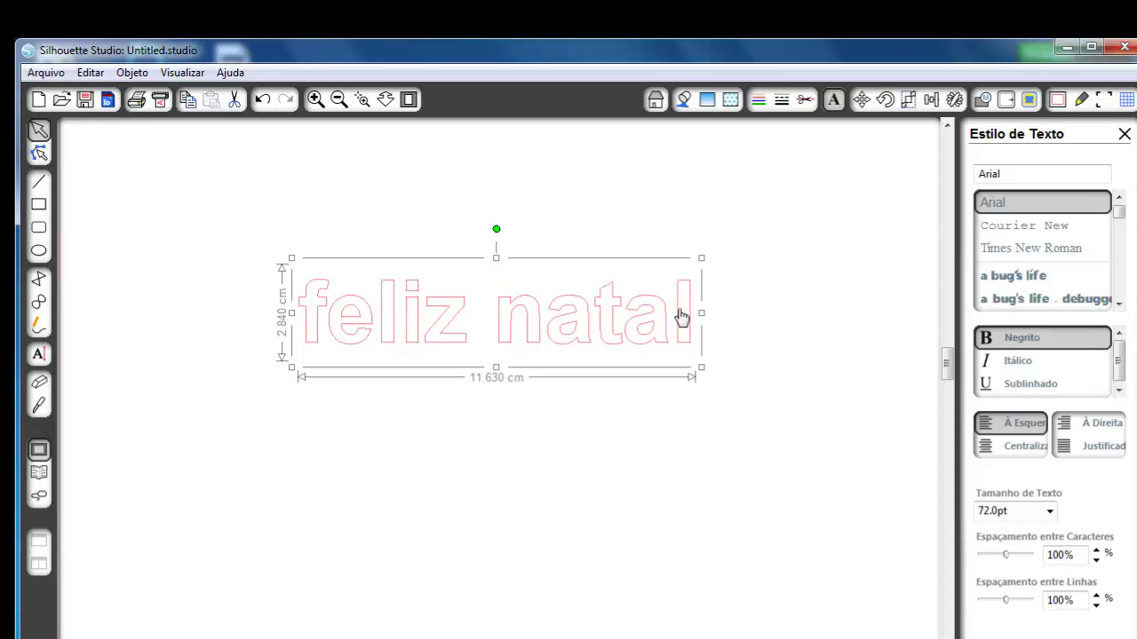
# Offset the "feliz natal" text outward by 0.170 cm with rounded corners
pyautogui.click(1057, 100)
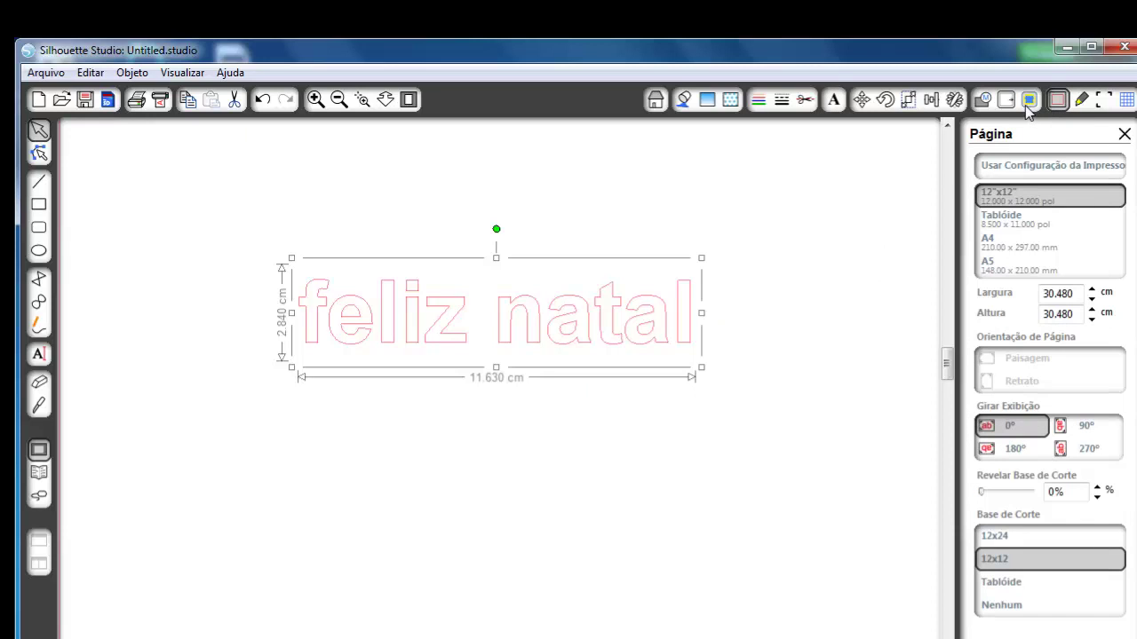
pyautogui.click(1006, 100)
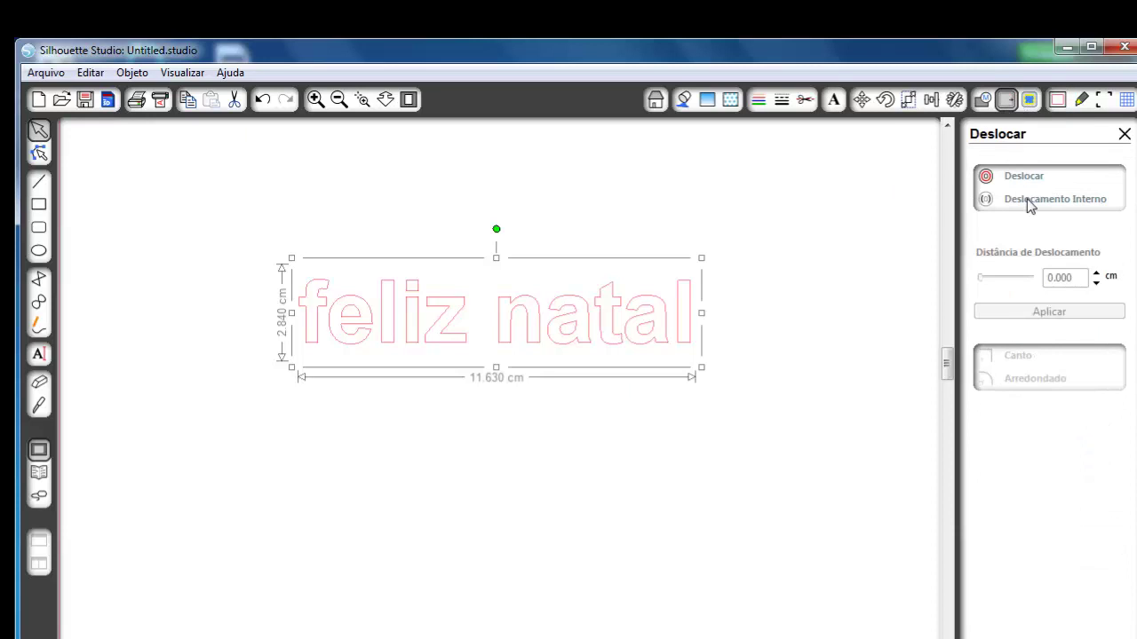
pyautogui.click(1024, 181)
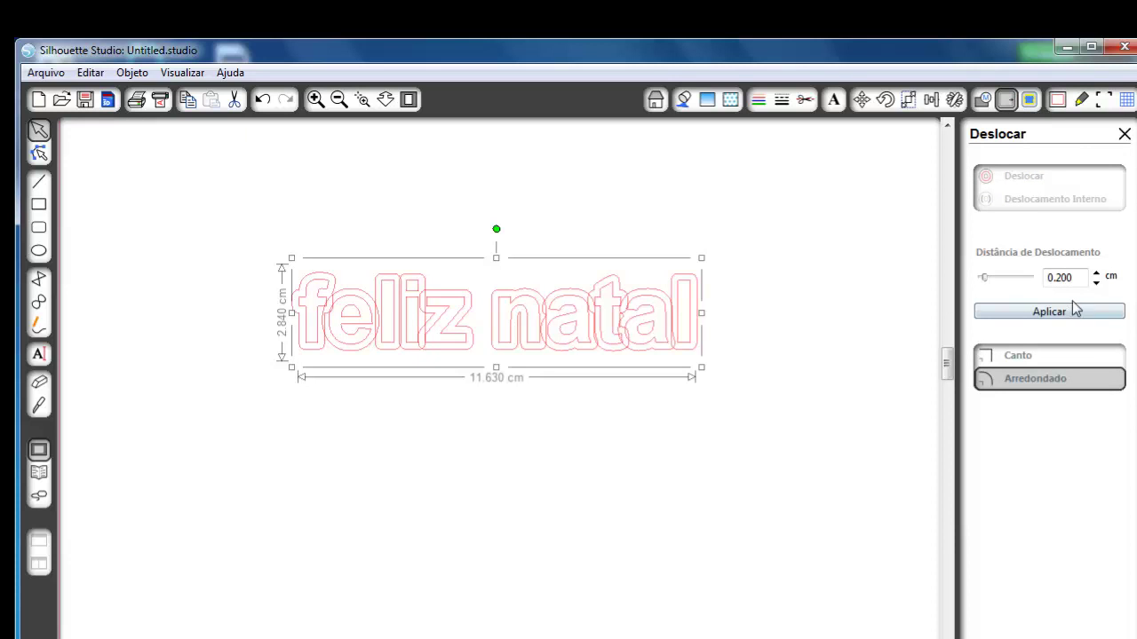
pyautogui.click(1095, 282)
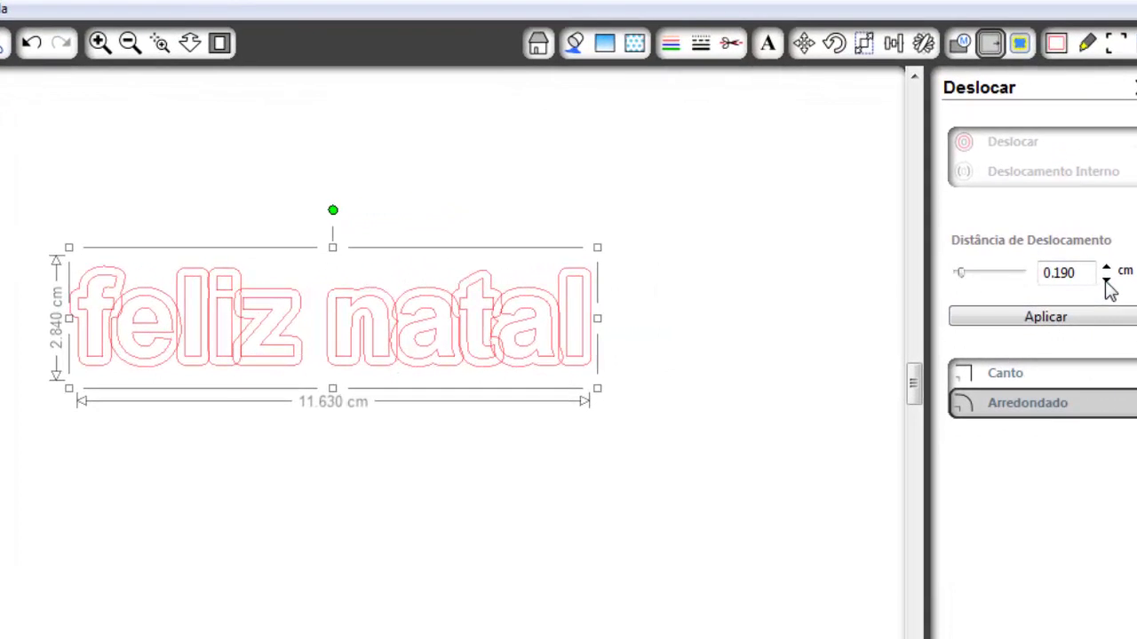
pyautogui.click(1096, 282)
pyautogui.click(1096, 283)
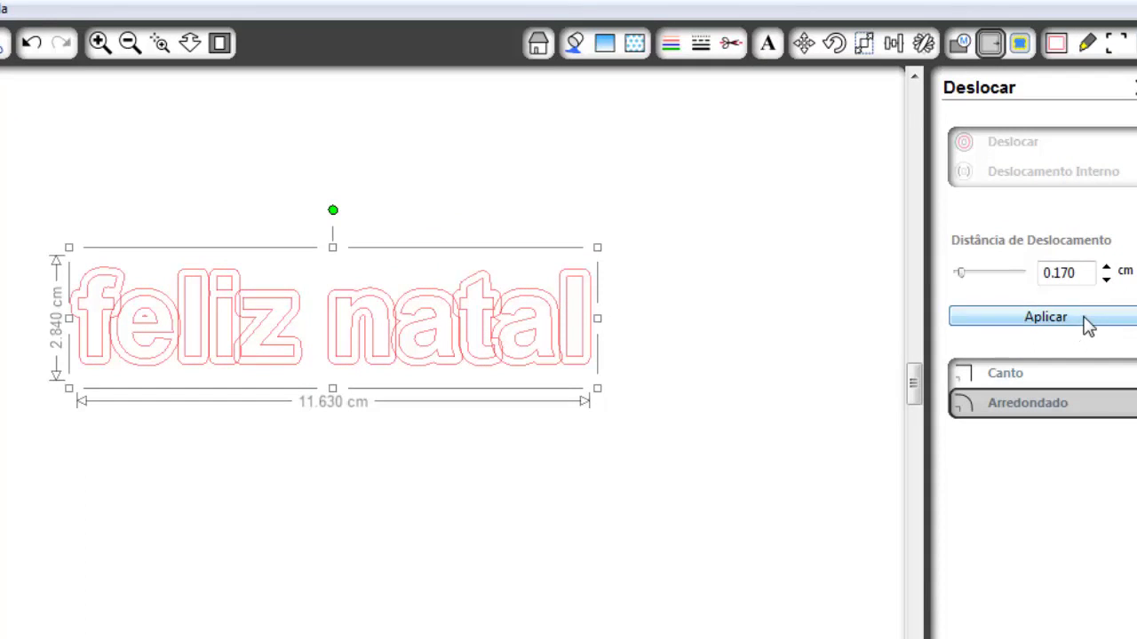
pyautogui.click(1086, 320)
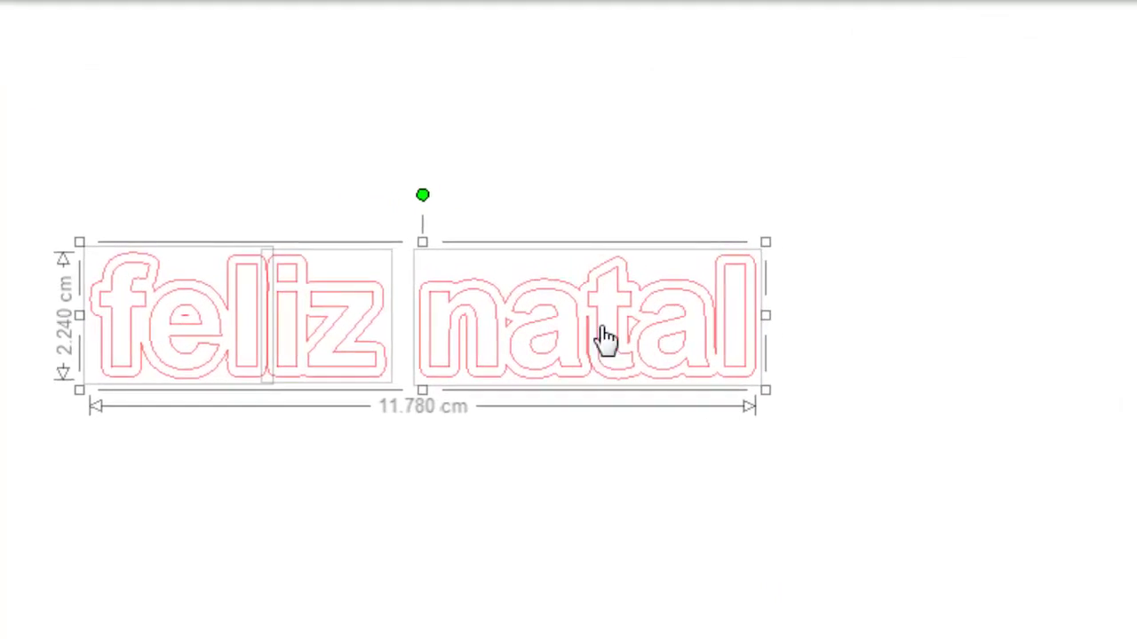
# Move the original "feliz natal" text below its offset outline
pyautogui.click(963, 396)
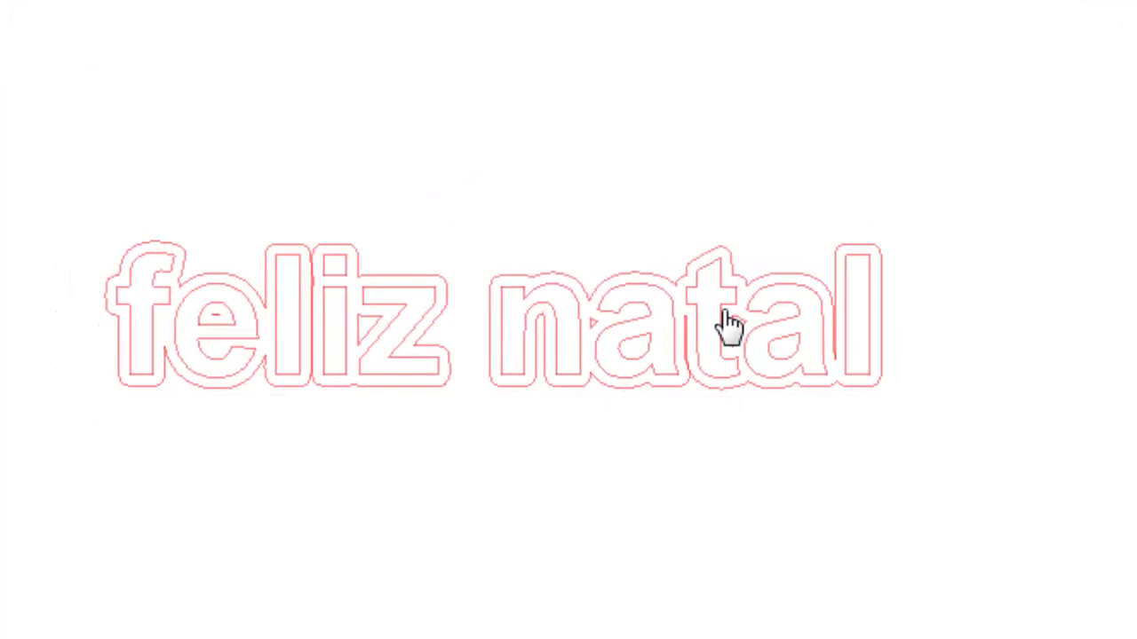
pyautogui.moveTo(625, 345); pyautogui.dragTo(644, 456)
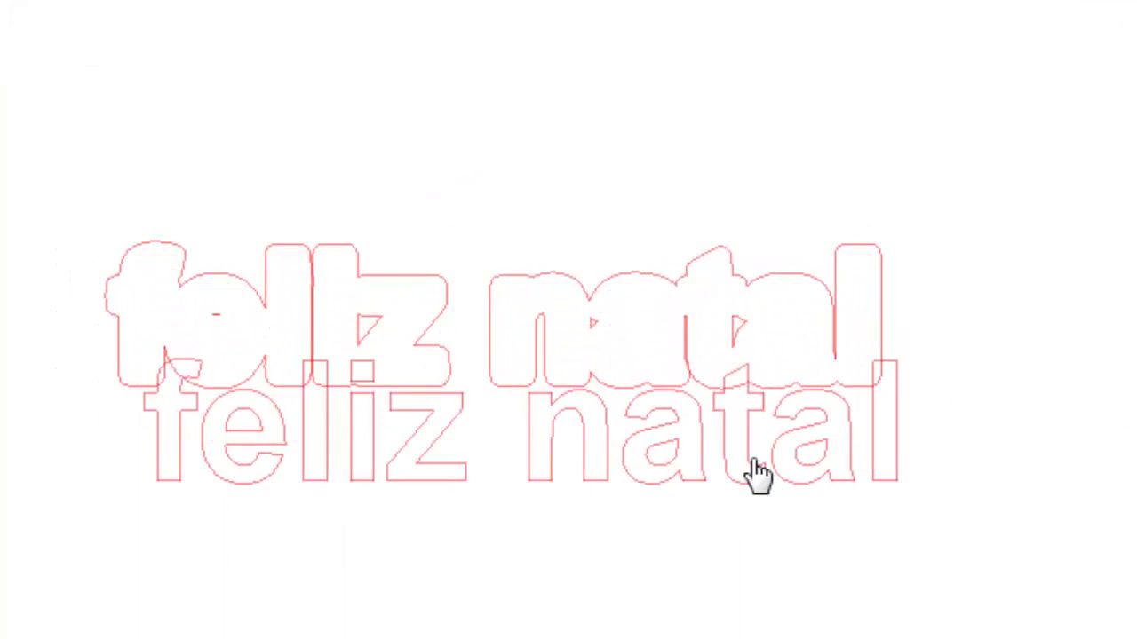
pyautogui.moveTo(757, 475); pyautogui.dragTo(761, 551)
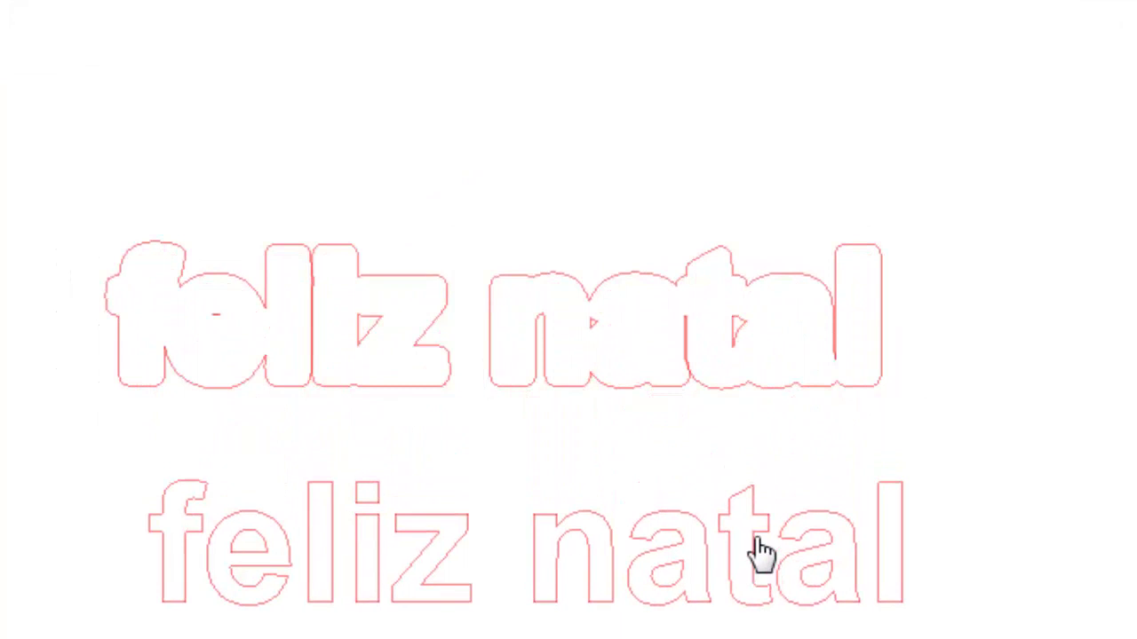
# Examine the offset outline by selecting it as a whole and piece by piece to check which letters are joined
pyautogui.click(271, 275)
pyautogui.moveTo(1110, 186); pyautogui.dragTo(84, 418)
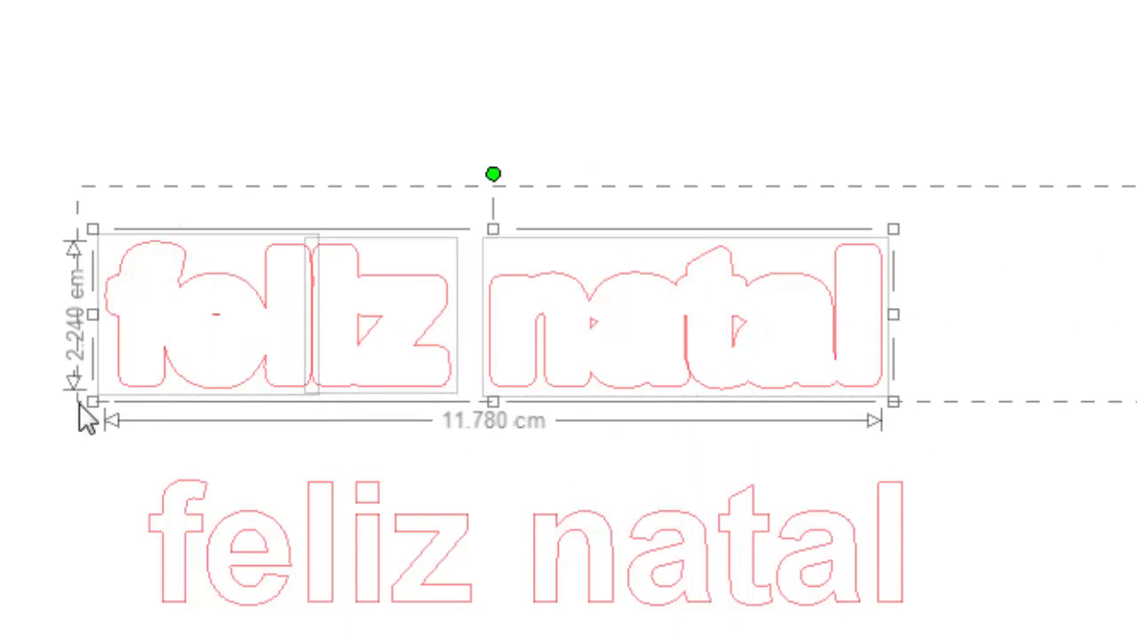
pyautogui.click(637, 584)
pyautogui.click(213, 332)
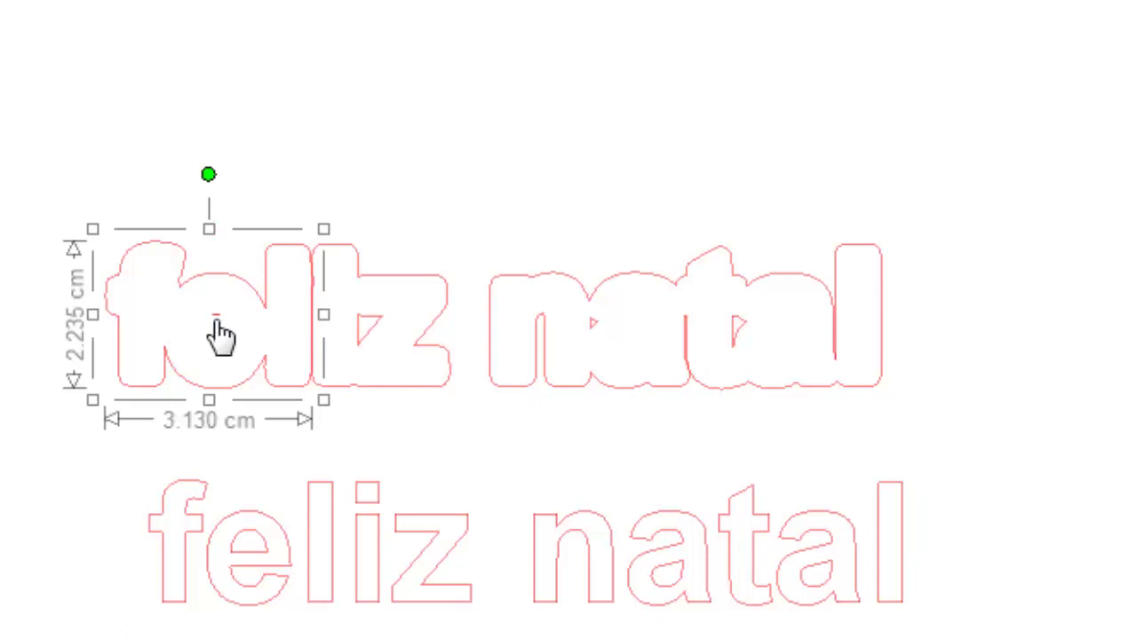
pyautogui.click(371, 343)
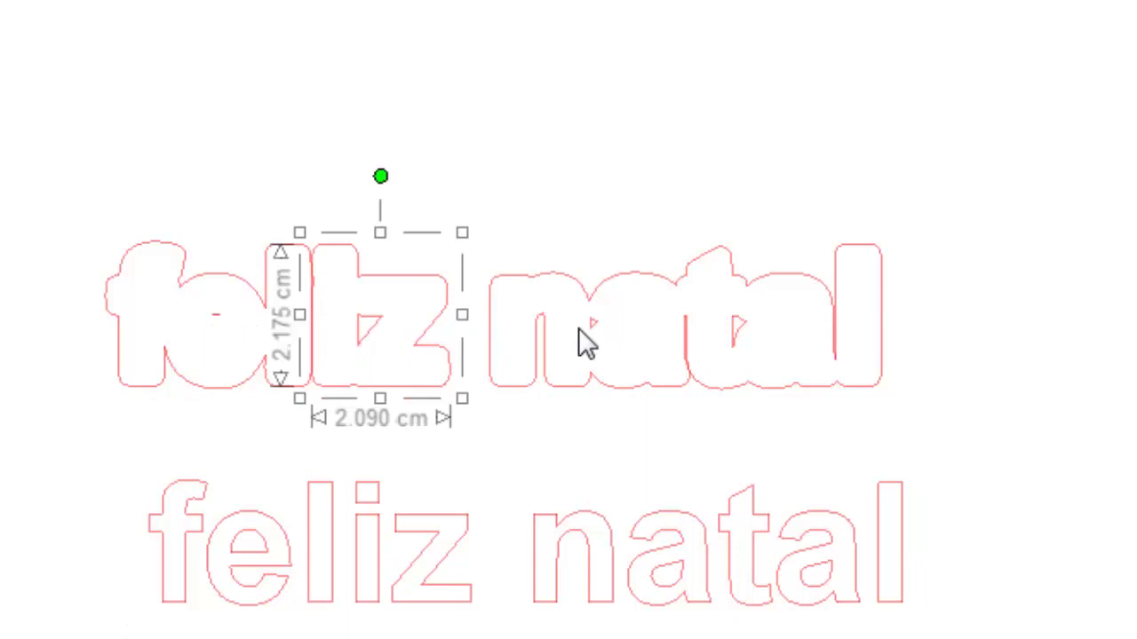
pyautogui.click(604, 343)
pyautogui.click(1066, 293)
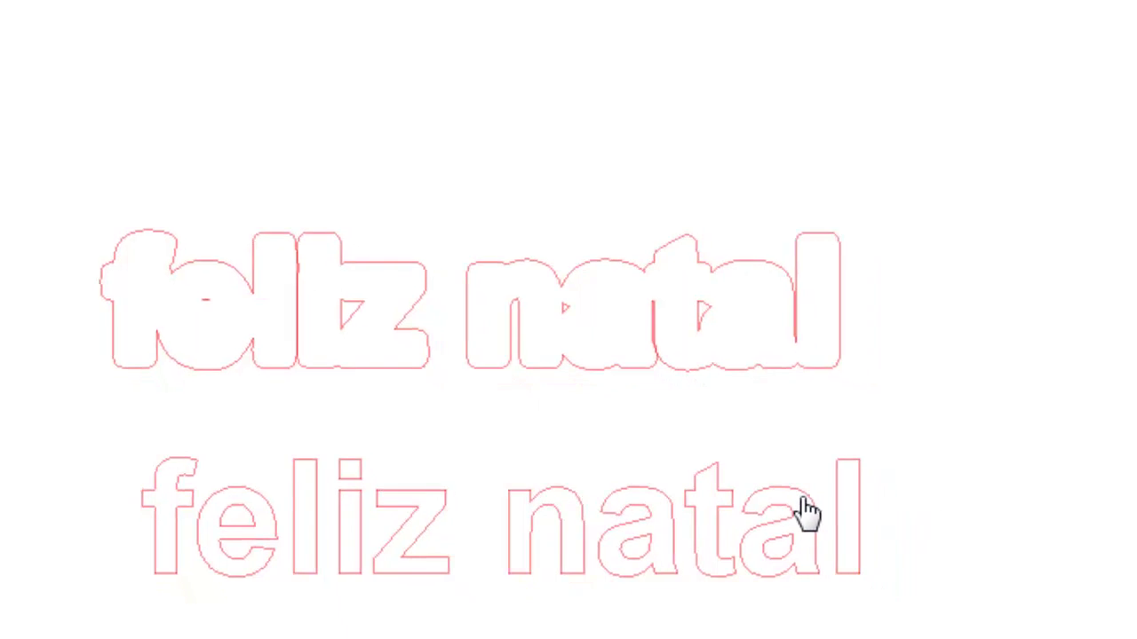
# Offset the lower "feliz natal" text outward by 0.190 cm with rounded corners
pyautogui.click(843, 542)
pyautogui.click(993, 39)
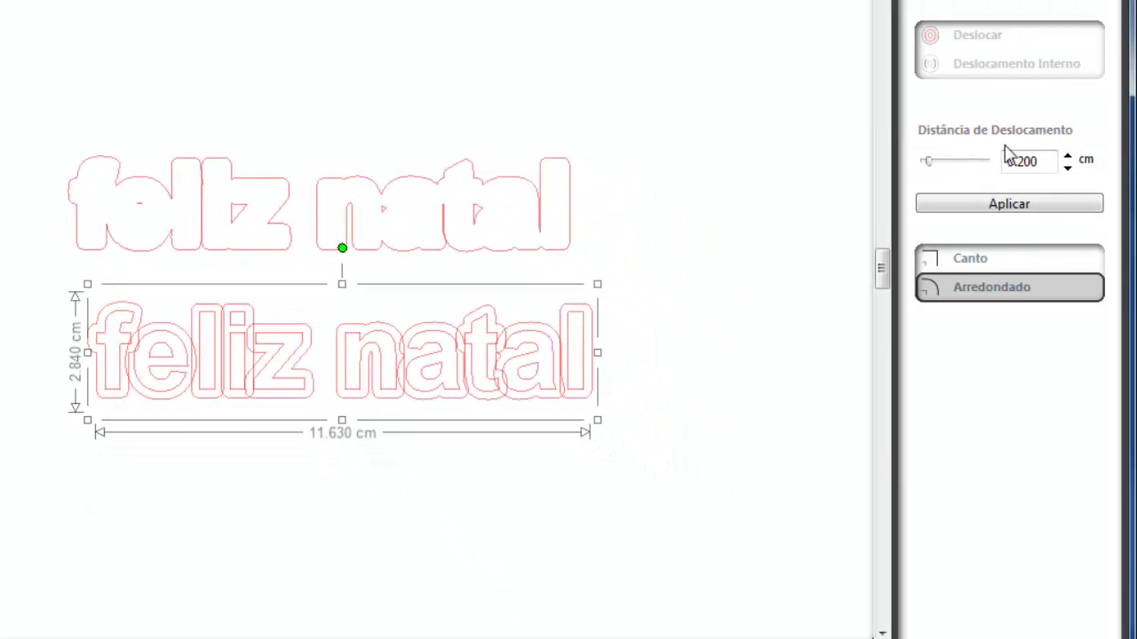
pyautogui.click(1069, 168)
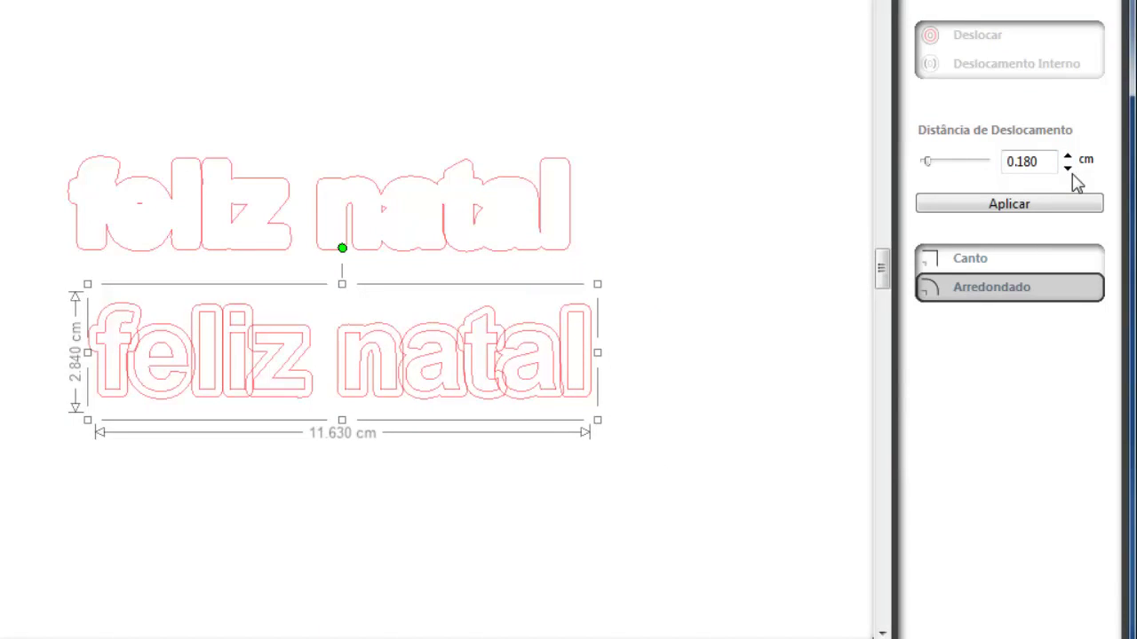
pyautogui.click(1068, 168)
pyautogui.click(1068, 168)
pyautogui.click(1068, 168)
pyautogui.click(1068, 156)
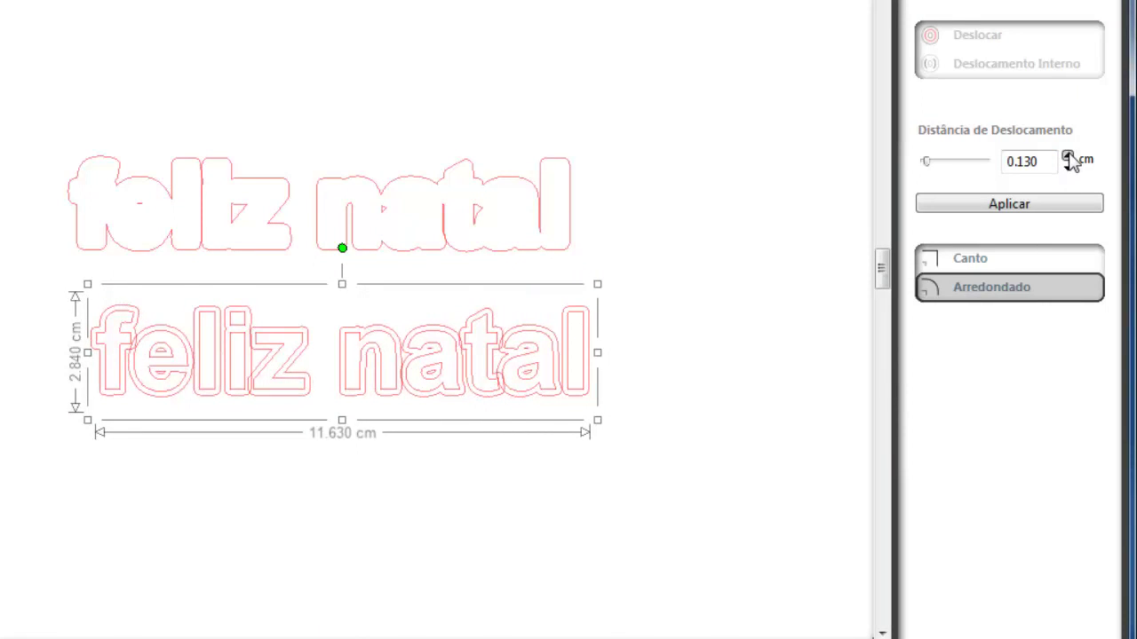
pyautogui.click(1068, 156)
pyautogui.click(1068, 156)
pyautogui.click(1068, 156)
pyautogui.click(1068, 156)
pyautogui.click(1068, 156)
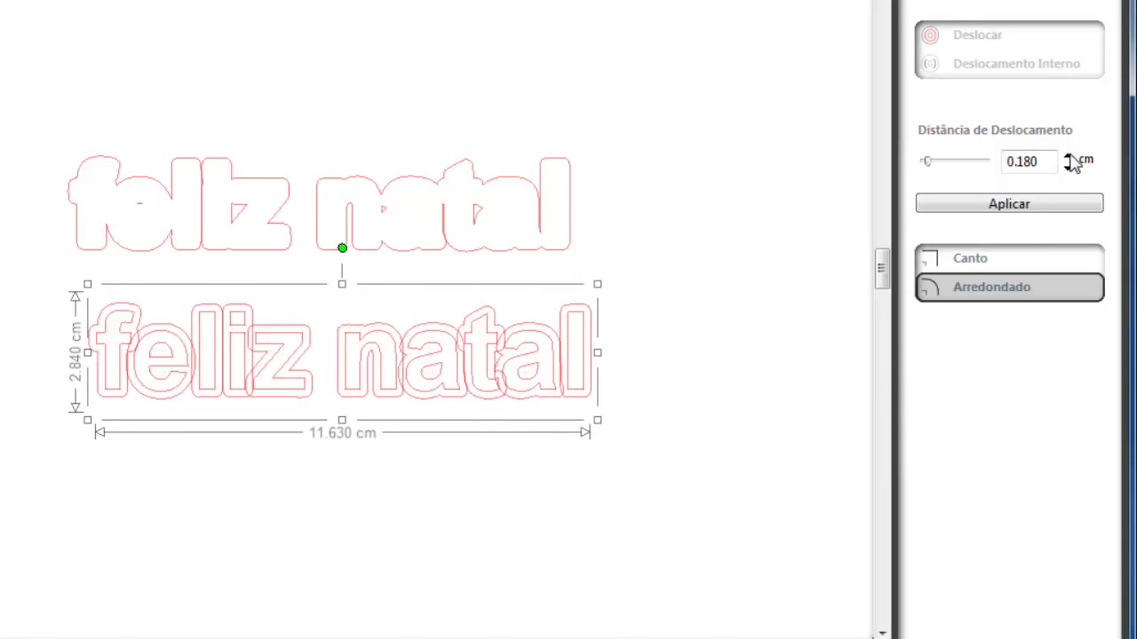
pyautogui.click(1069, 156)
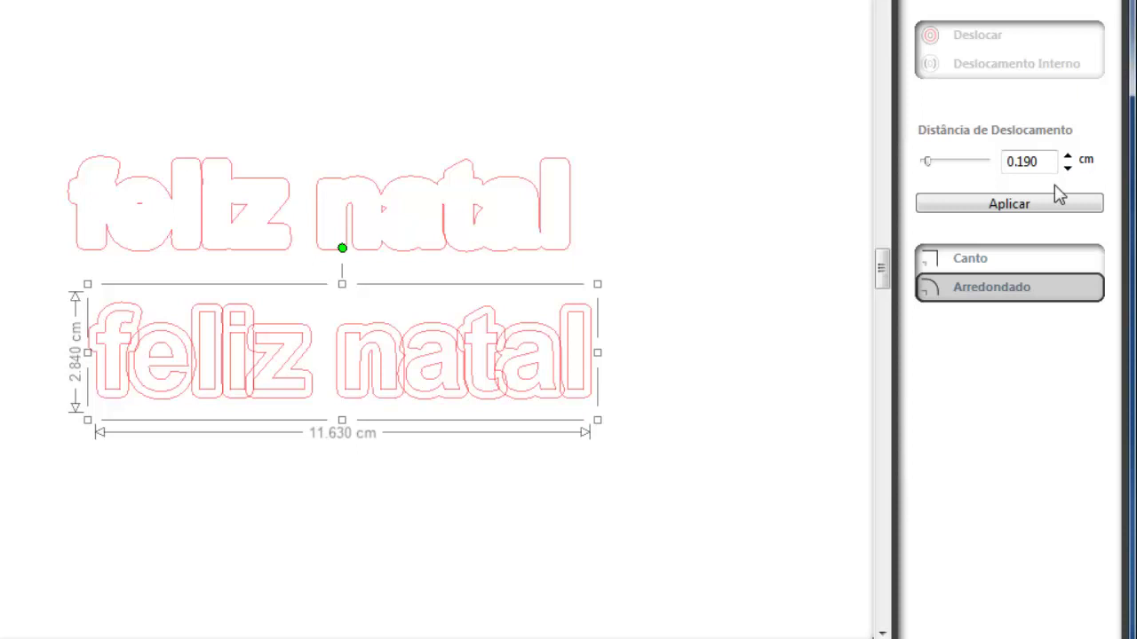
pyautogui.click(967, 206)
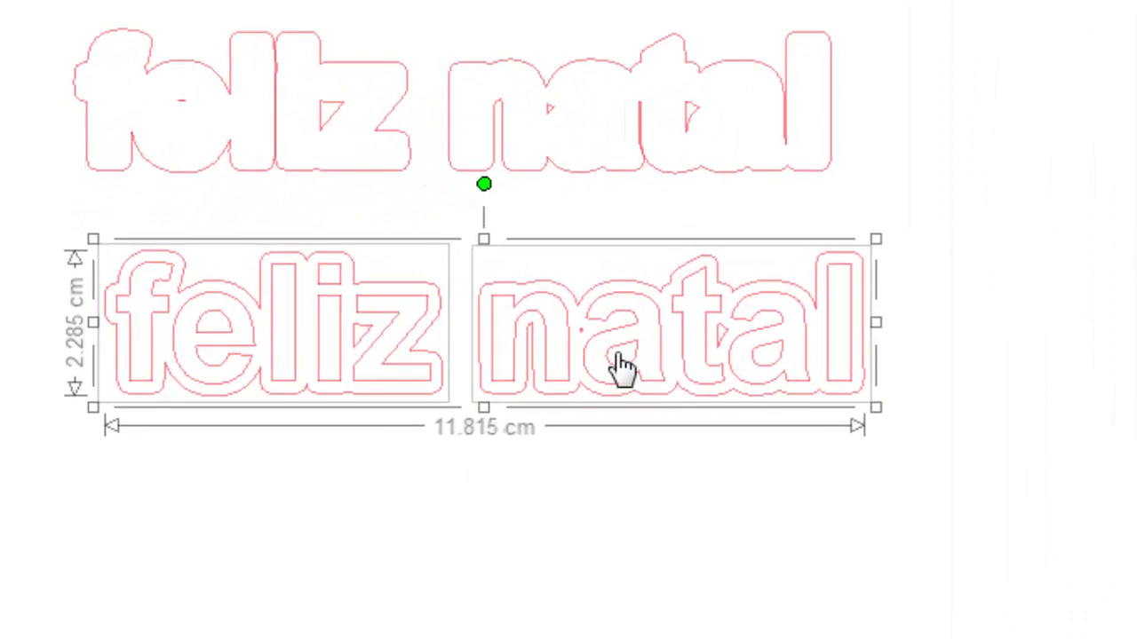
# Move the original text below its second outline and check the outline's pieces by selecting them
pyautogui.moveTo(622, 366); pyautogui.dragTo(595, 560)
pyautogui.click(583, 366)
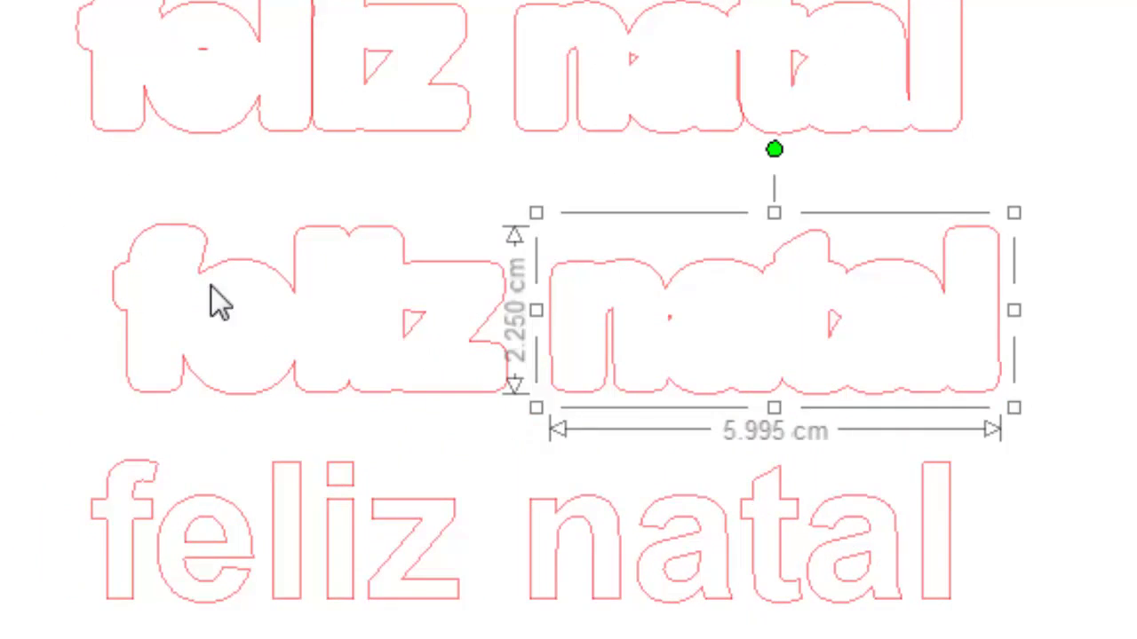
pyautogui.moveTo(38, 241); pyautogui.dragTo(844, 411)
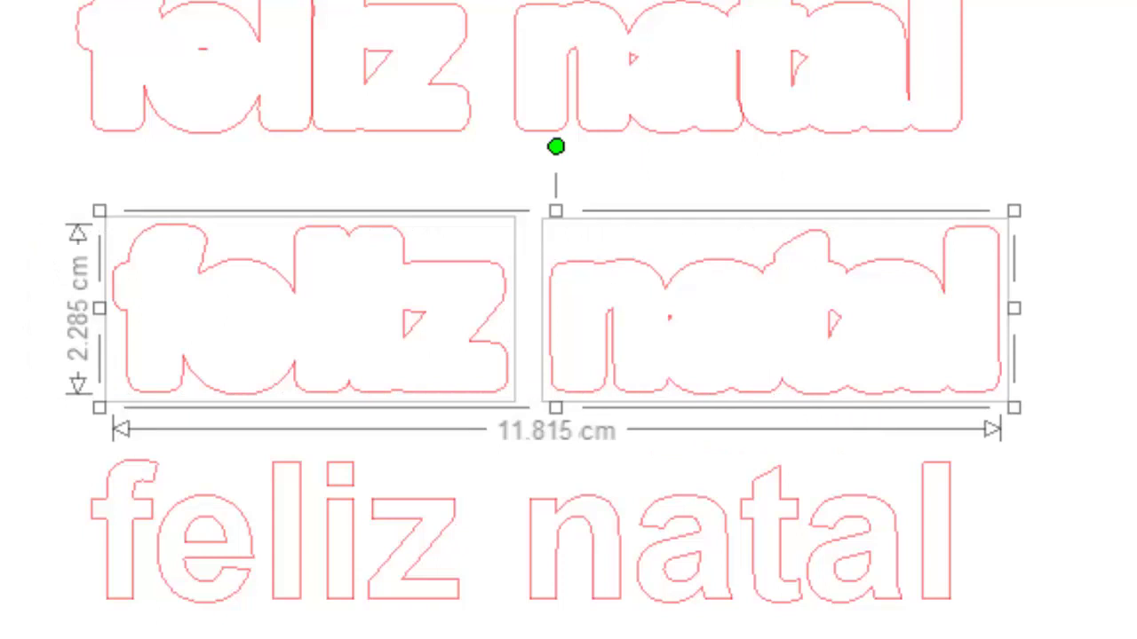
pyautogui.press('Escape')
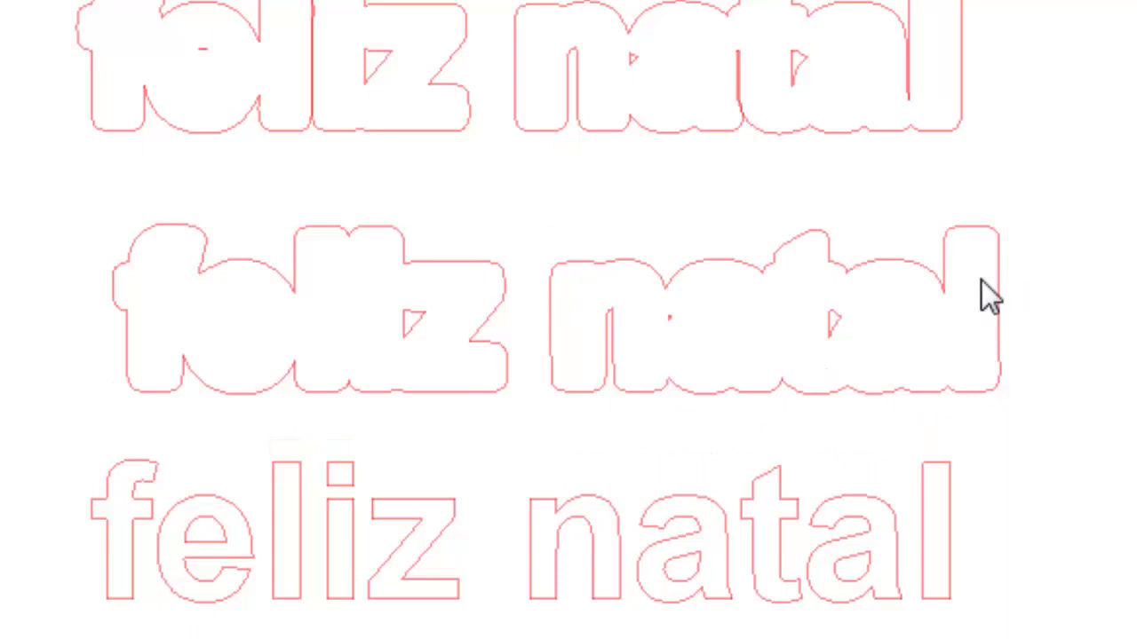
# Pull the two words of the second outline apart, and undo both moves
pyautogui.moveTo(1005, 299); pyautogui.dragTo(1136, 302)
pyautogui.moveTo(507, 312); pyautogui.dragTo(262, 329)
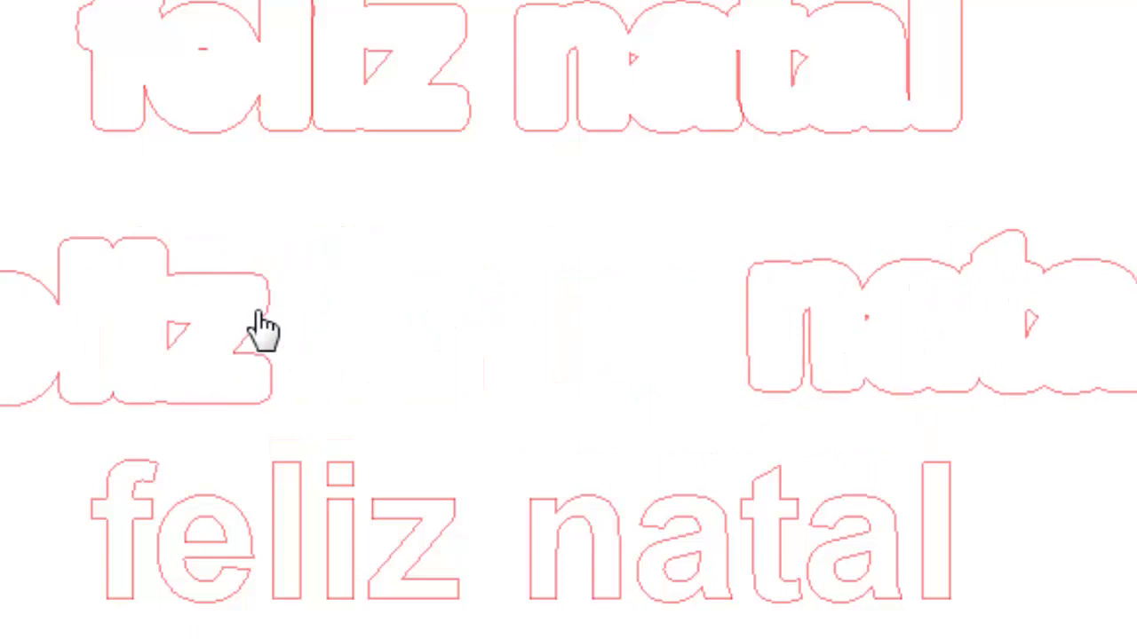
pyautogui.hotkey('ctrl', 'z')
pyautogui.hotkey('ctrl', 'z')
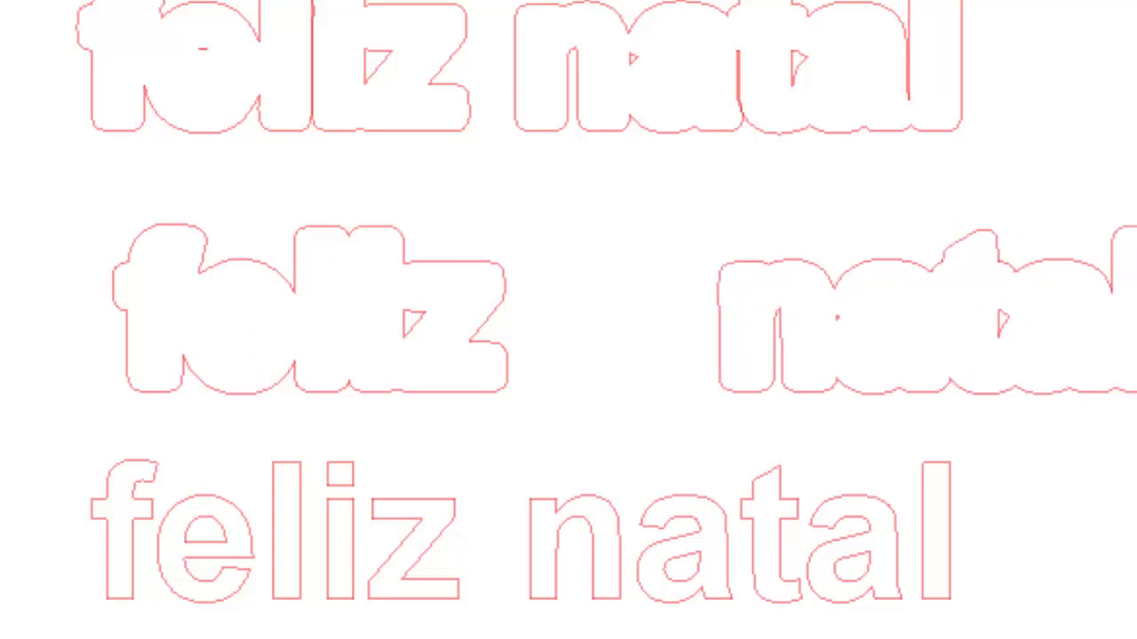
# Group the two word outlines of the second offset into one object
pyautogui.click(1003, 337)
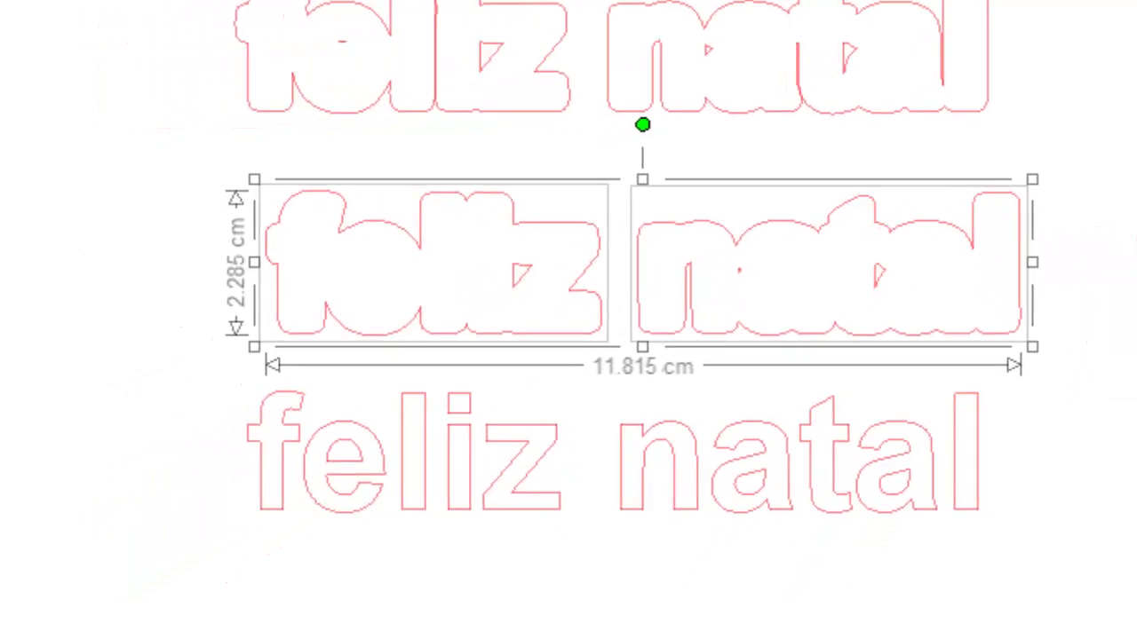
pyautogui.click(76, 587)
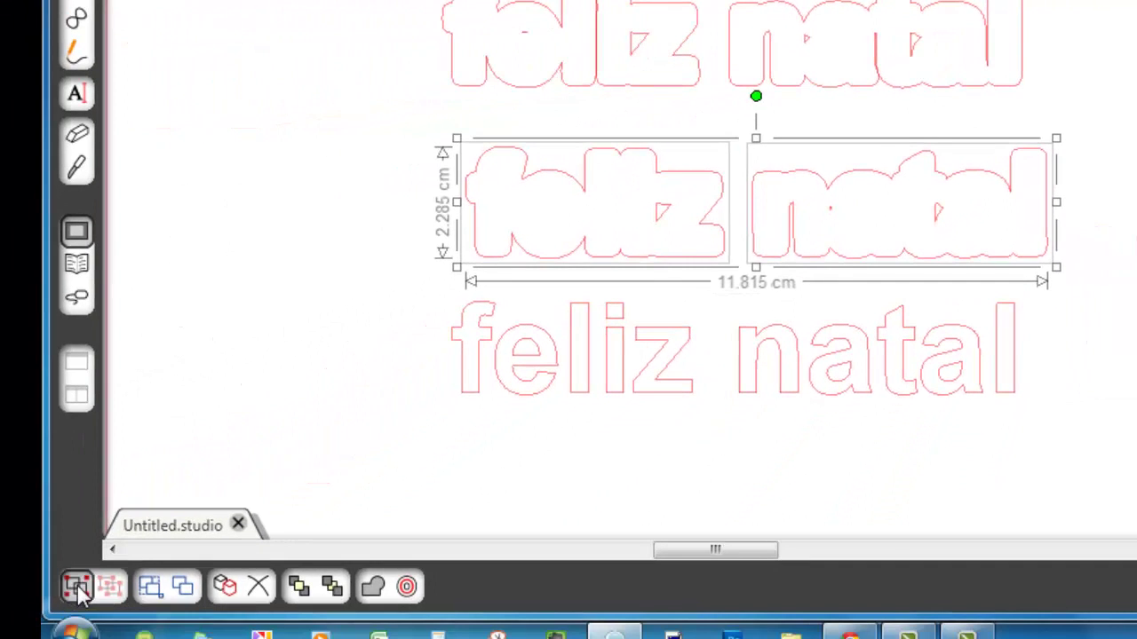
# Shift the grouped second outline slightly and move the original "feliz natal" text into line beneath it
pyautogui.click(868, 253)
pyautogui.click(622, 157)
pyautogui.click(754, 190)
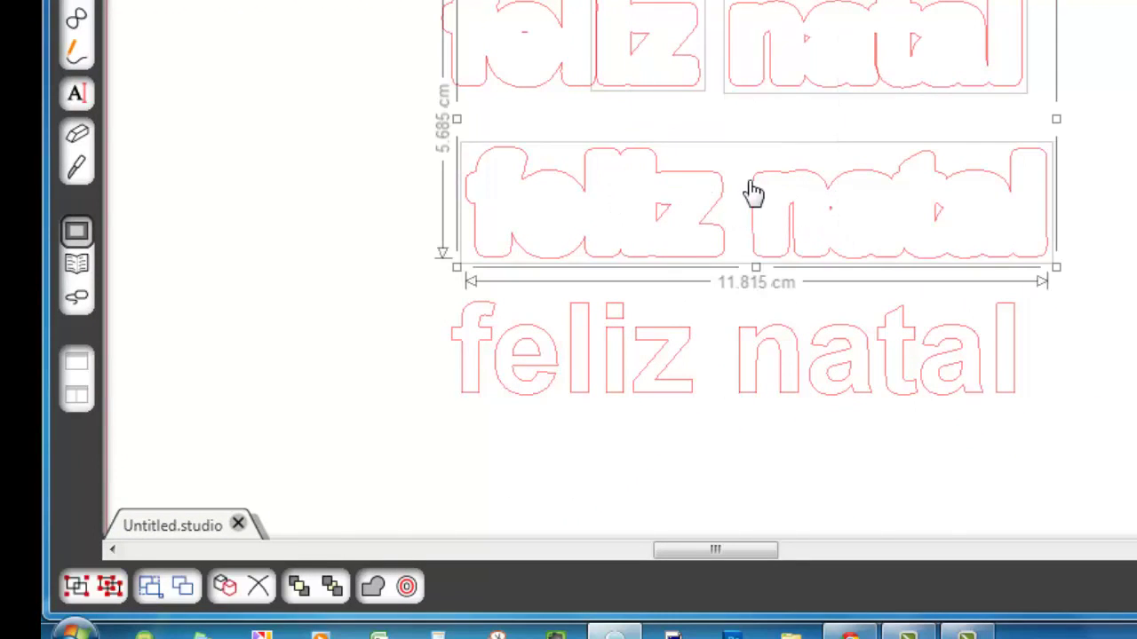
pyautogui.click(697, 204)
pyautogui.moveTo(749, 202)
pyautogui.mouseDown()
pyautogui.moveTo(769, 190)
pyautogui.moveTo(675, 157)
pyautogui.moveTo(767, 193)
pyautogui.moveTo(755, 199)
pyautogui.mouseUp()
pyautogui.click(591, 411)
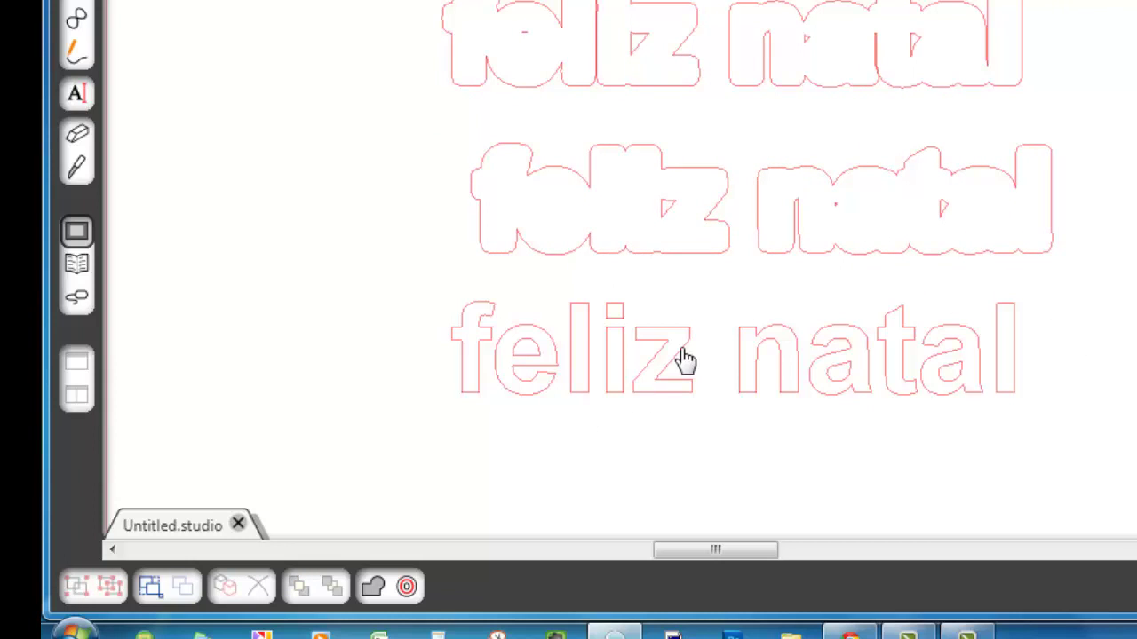
pyautogui.moveTo(680, 363); pyautogui.dragTo(677, 396)
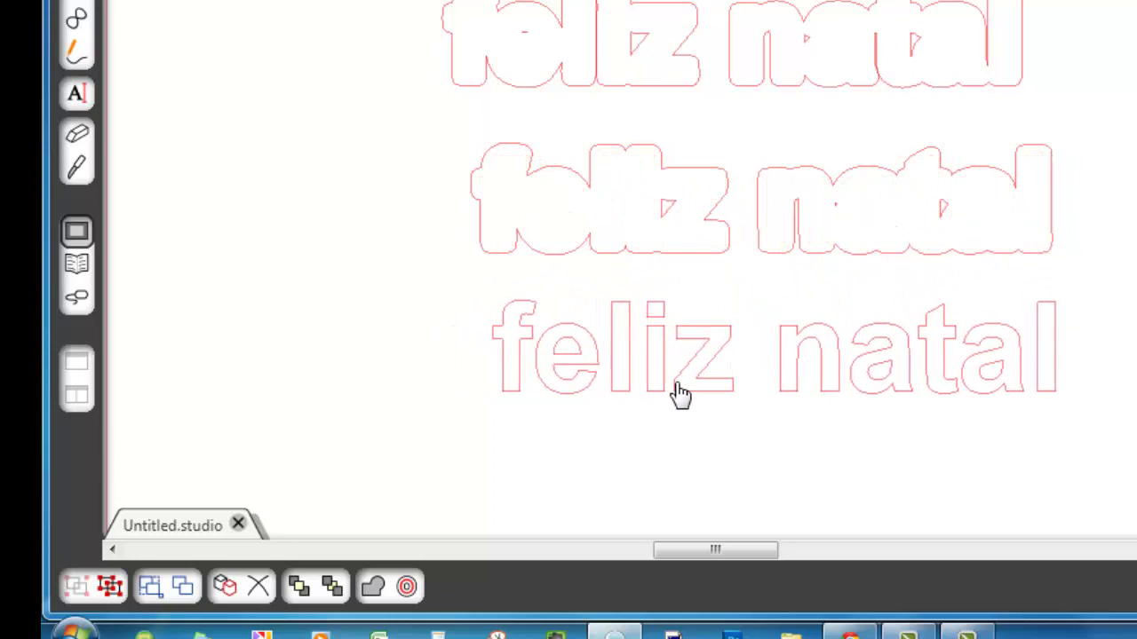
pyautogui.click(677, 396)
# Fill the grouped second outline with black and the original "feliz natal" text with red
pyautogui.click(666, 232)
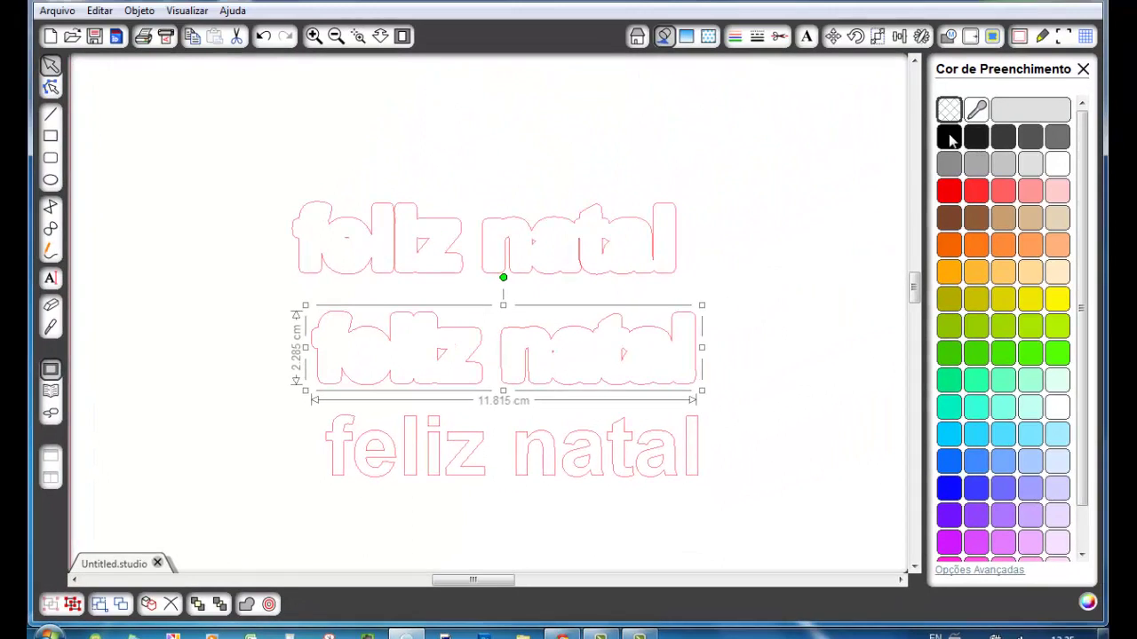
pyautogui.click(949, 140)
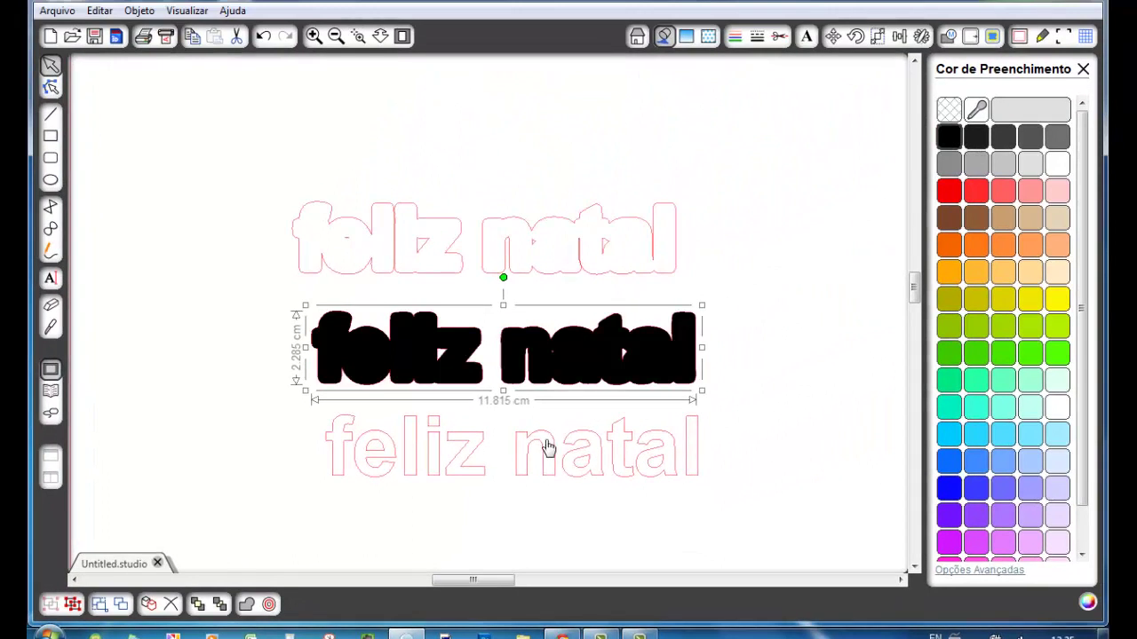
pyautogui.click(545, 449)
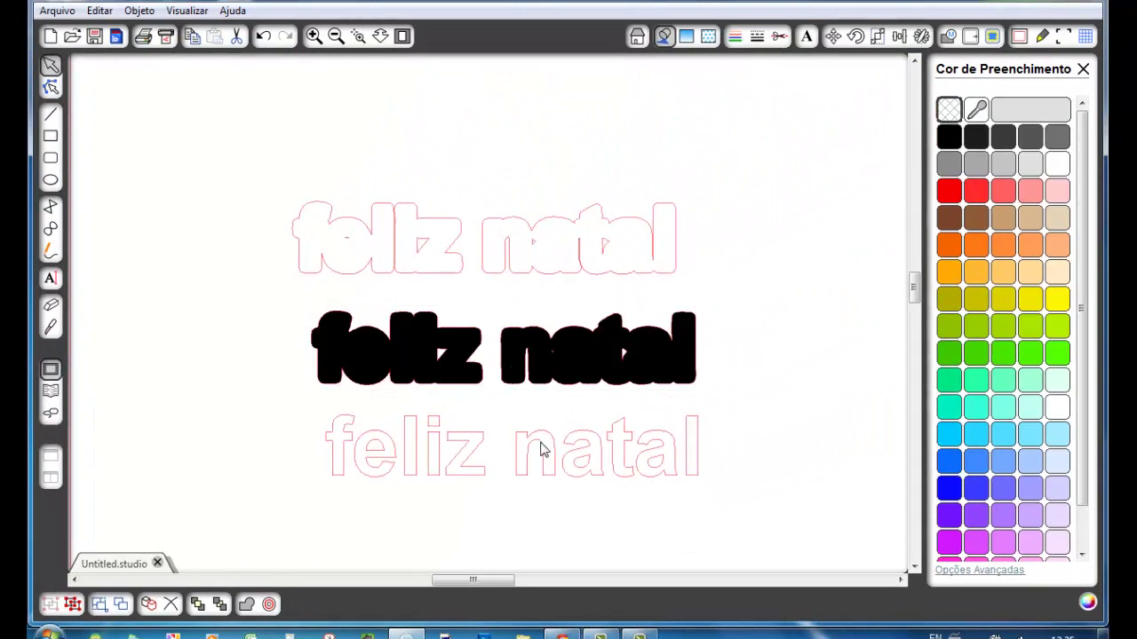
pyautogui.click(948, 192)
pyautogui.click(666, 465)
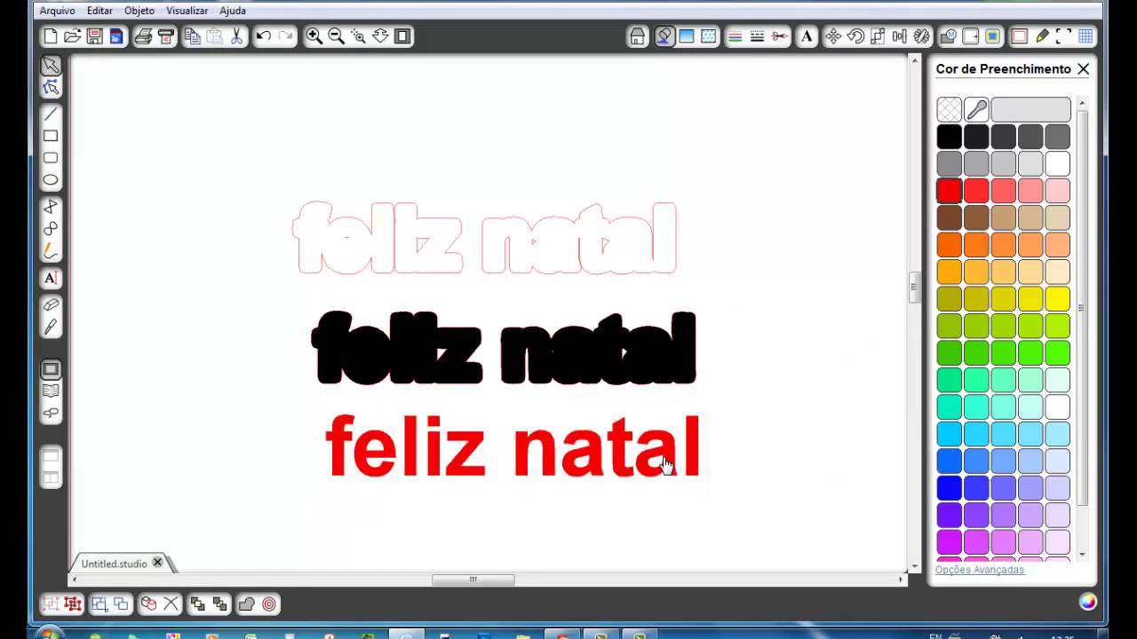
# Send the black outline behind the red "feliz natal" text and center the text on it
pyautogui.moveTo(666, 461); pyautogui.dragTo(655, 383)
pyautogui.click(661, 371)
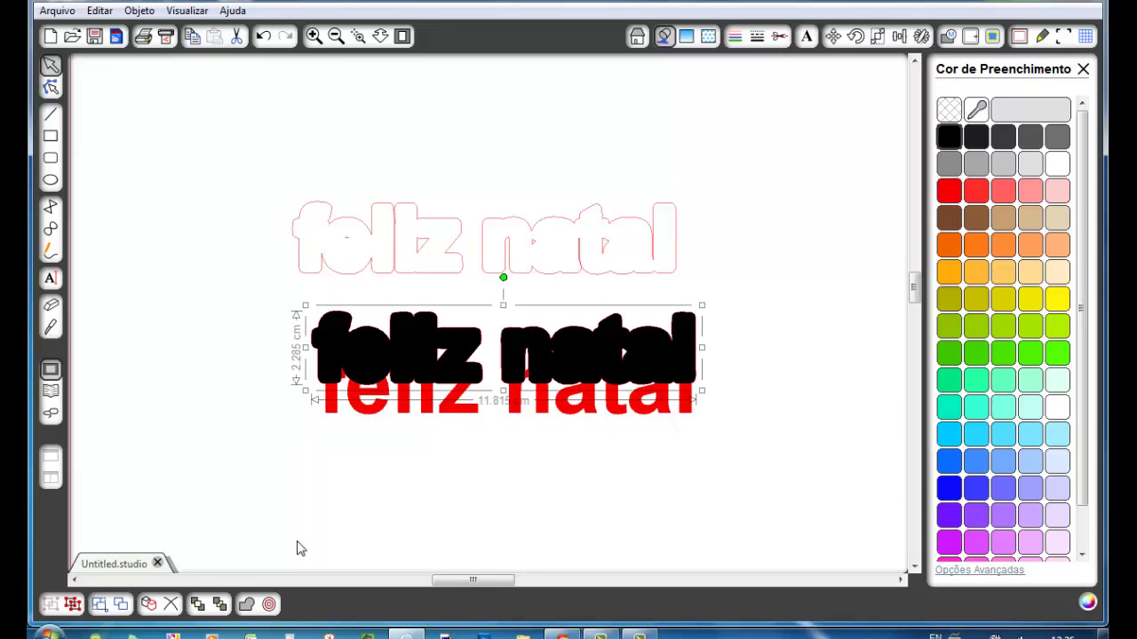
pyautogui.click(220, 606)
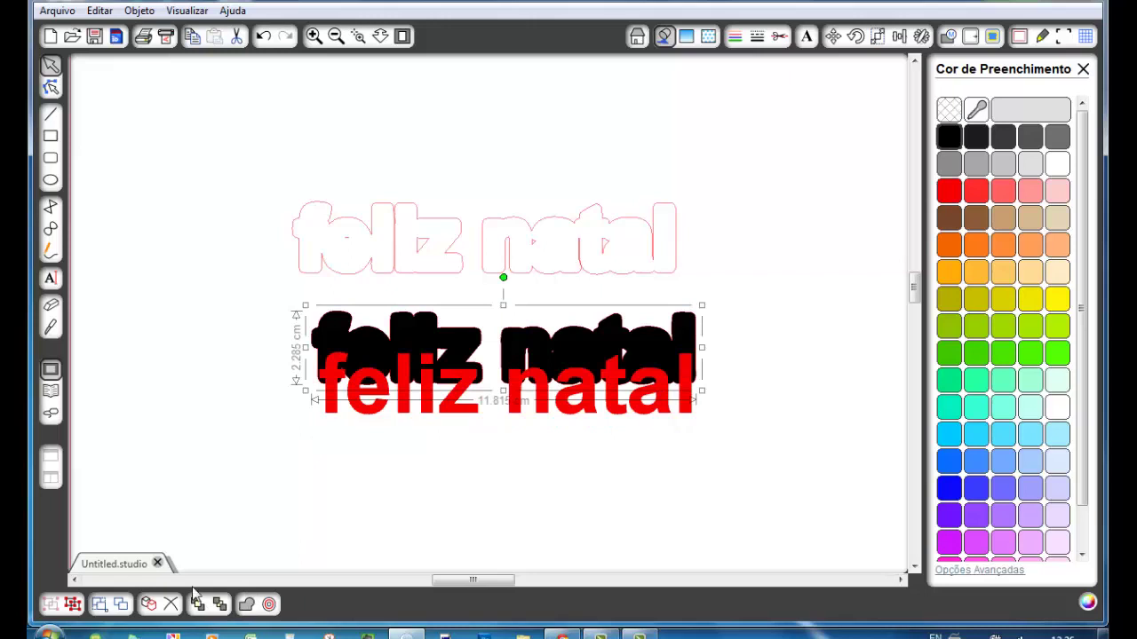
pyautogui.click(556, 448)
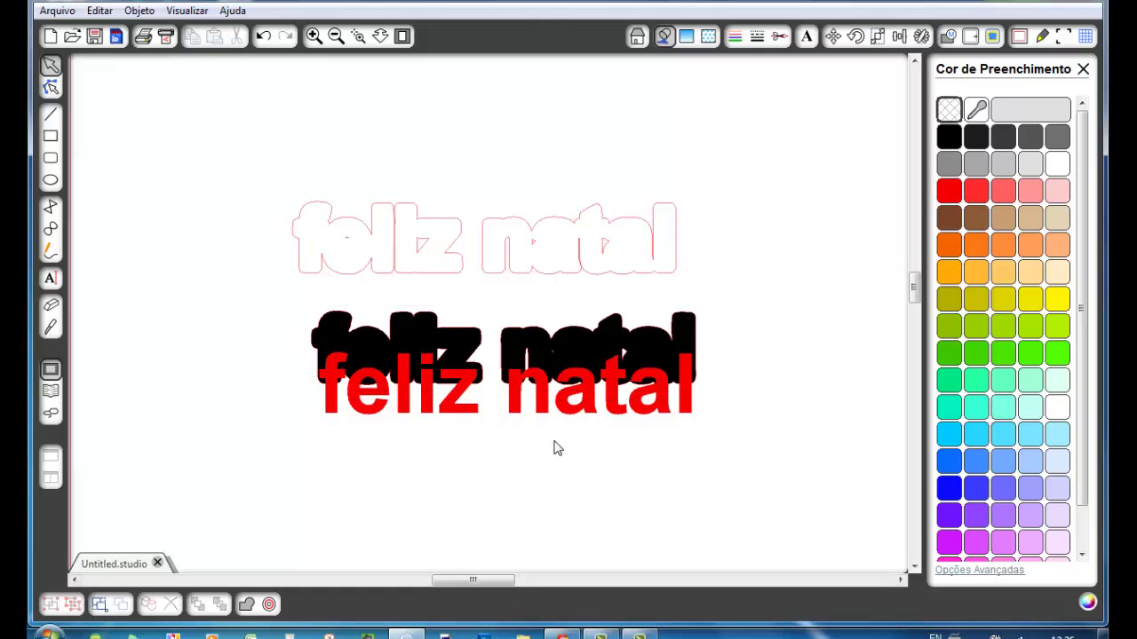
pyautogui.moveTo(544, 417); pyautogui.dragTo(544, 380)
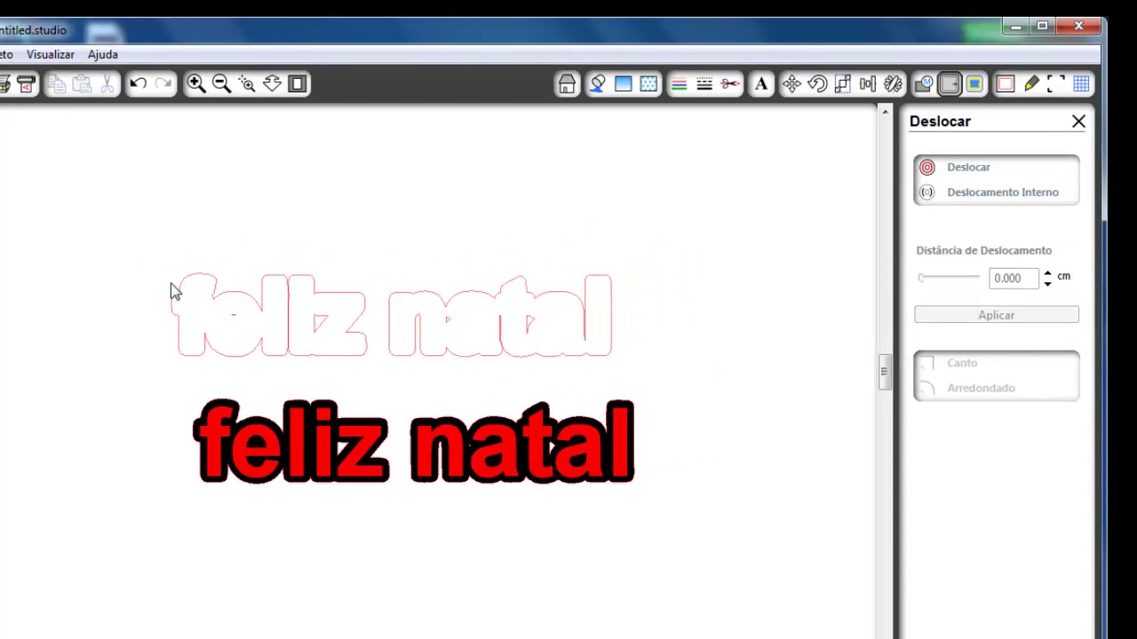
# Delete all the "feliz natal" artwork from the page and open the Rastrear settings
pyautogui.moveTo(172, 292); pyautogui.dragTo(746, 486)
pyautogui.press('Delete')
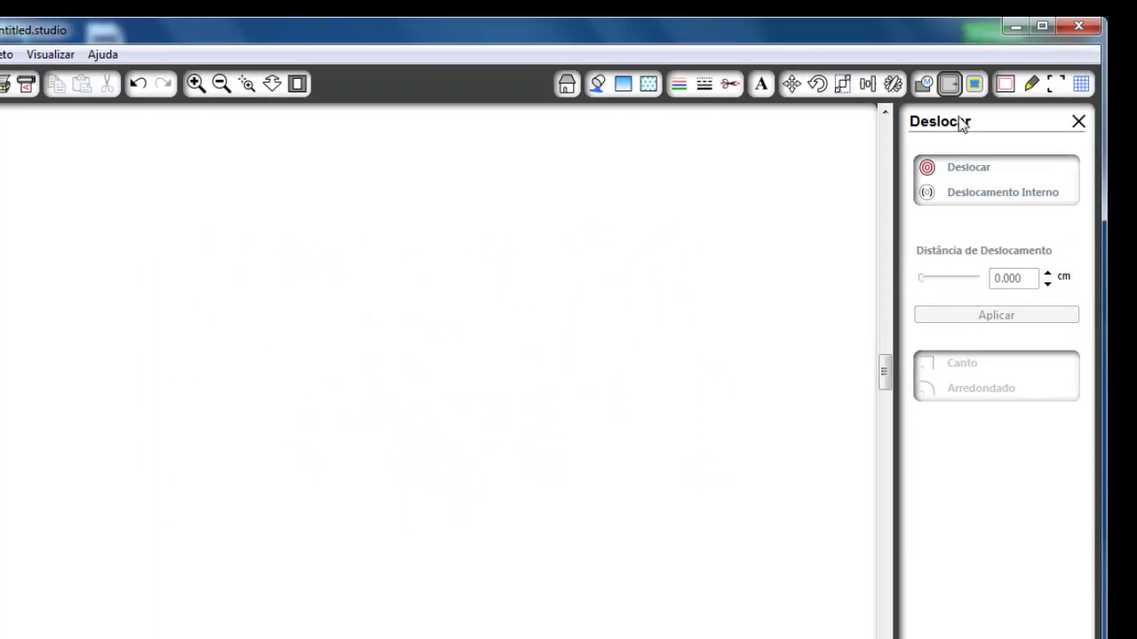
pyautogui.click(974, 83)
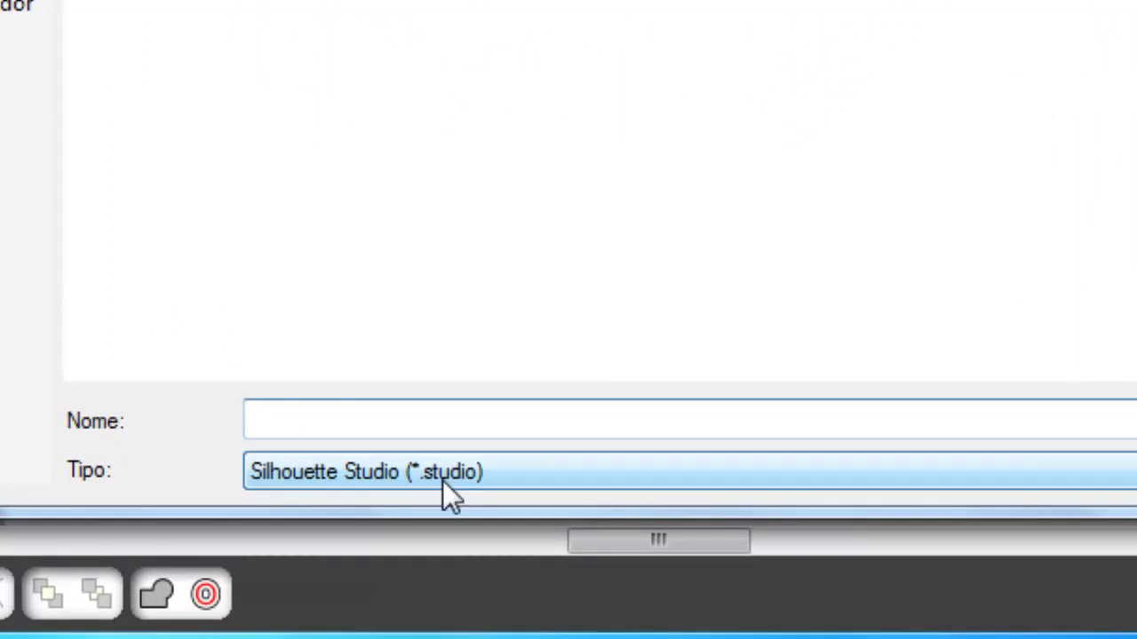
# Filter the files to open by JPEG and open "hello kitty.jpg" from the SILHOUETTE ARQUIVOS folder
pyautogui.click(442, 480)
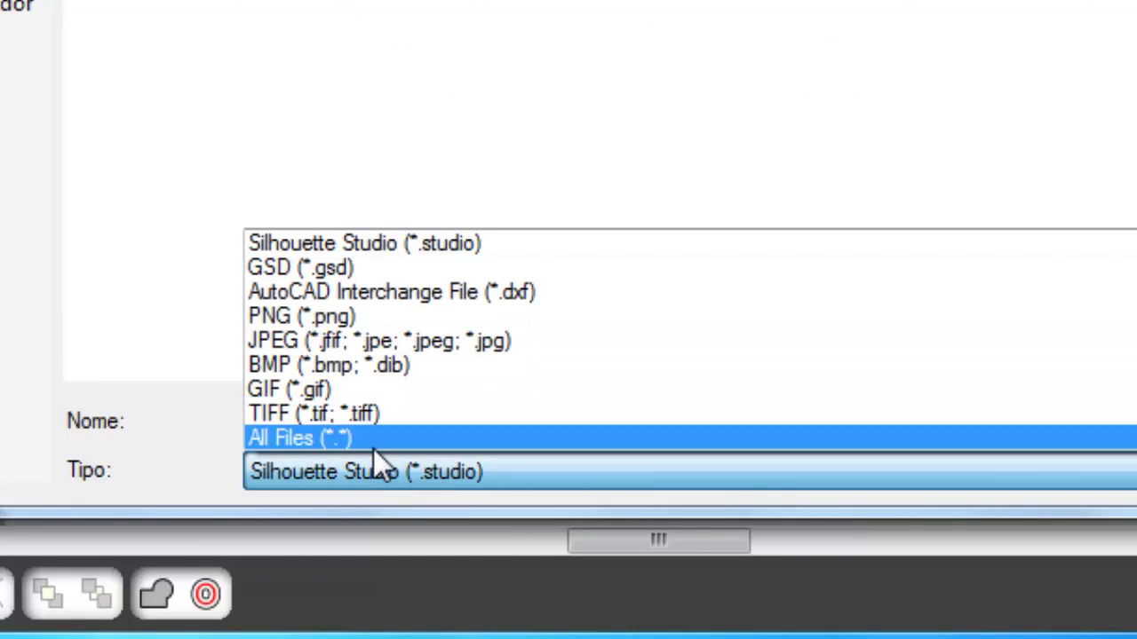
pyautogui.click(253, 340)
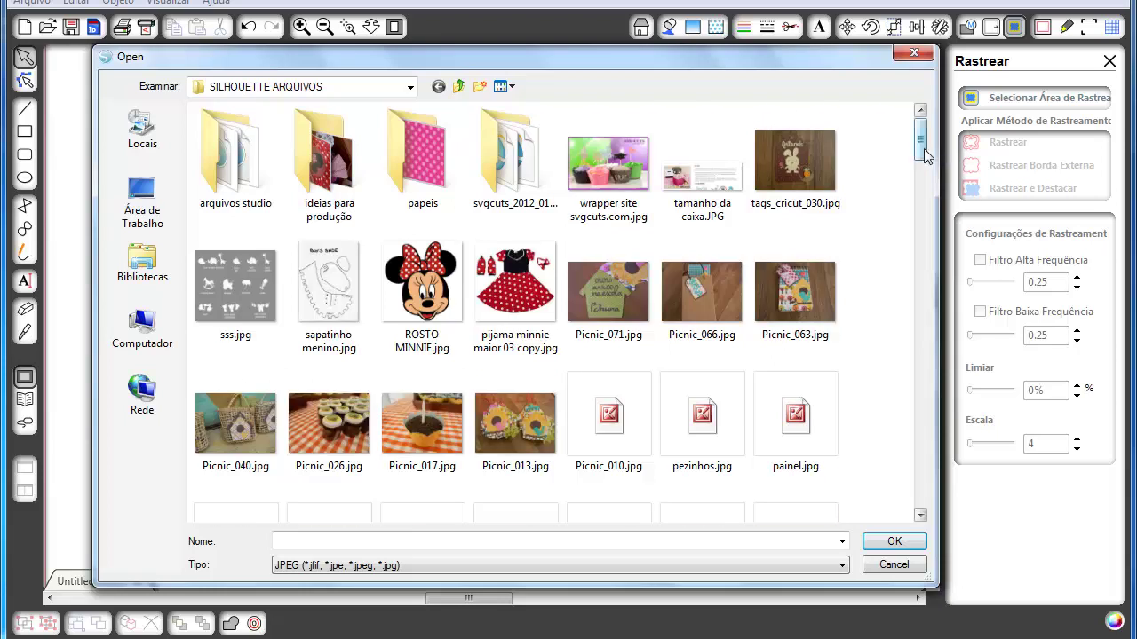
pyautogui.moveTo(921, 142); pyautogui.dragTo(920, 358)
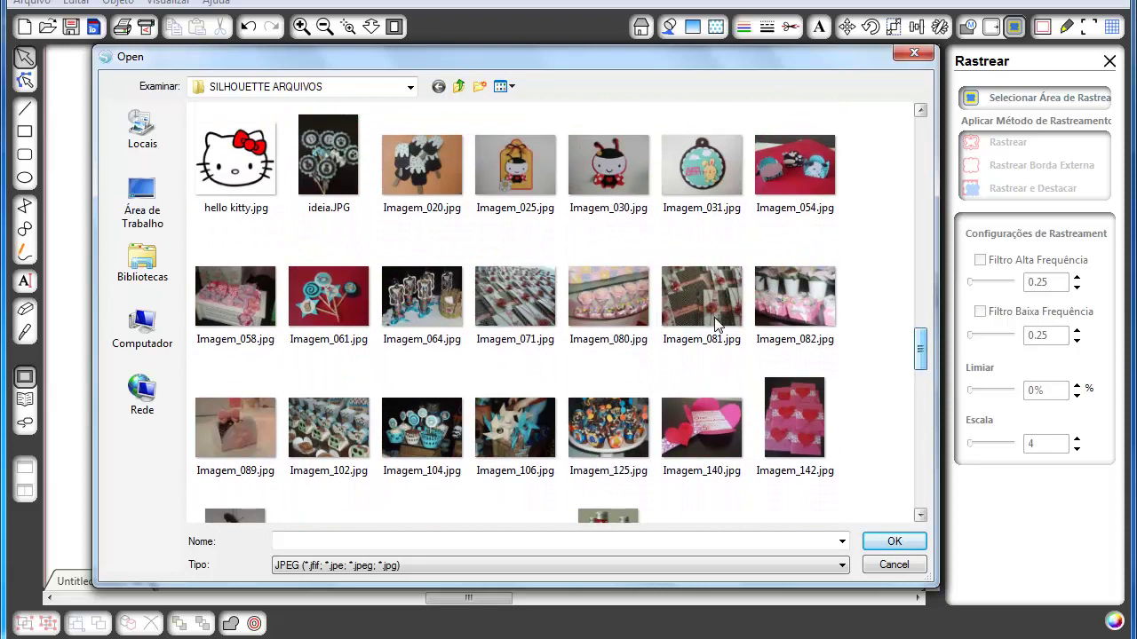
pyautogui.doubleClick(228, 162)
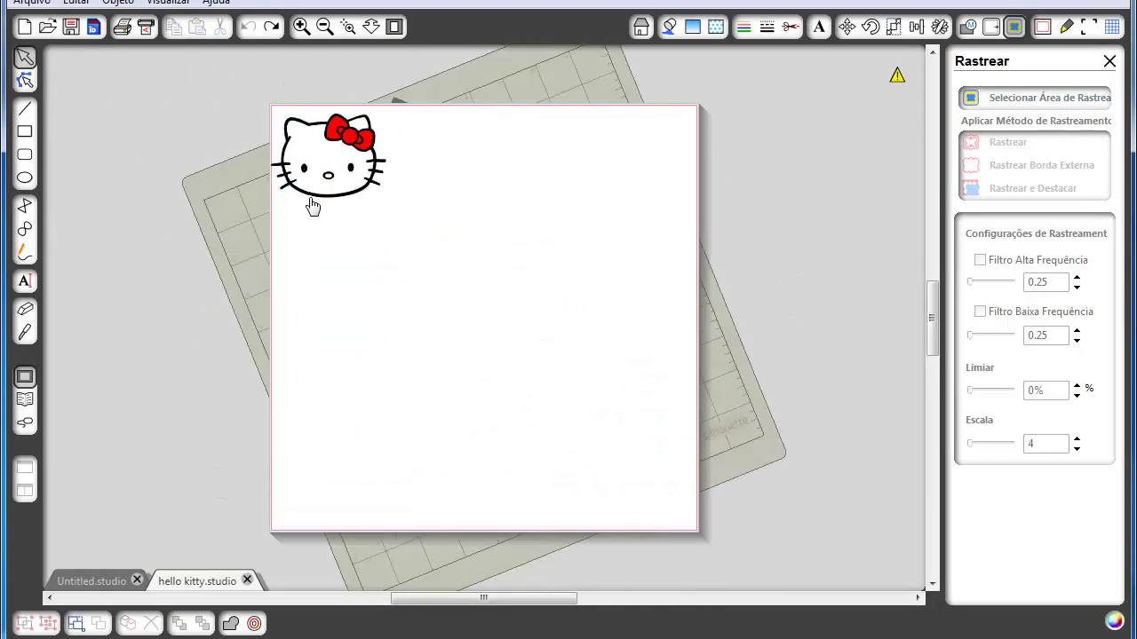
# Move the Hello Kitty image into the page and enlarge it to about 19.12 by 17.03 cm
pyautogui.moveTo(312, 208); pyautogui.dragTo(429, 261)
pyautogui.moveTo(506, 281); pyautogui.dragTo(641, 382)
pyautogui.moveTo(516, 325); pyautogui.dragTo(447, 305)
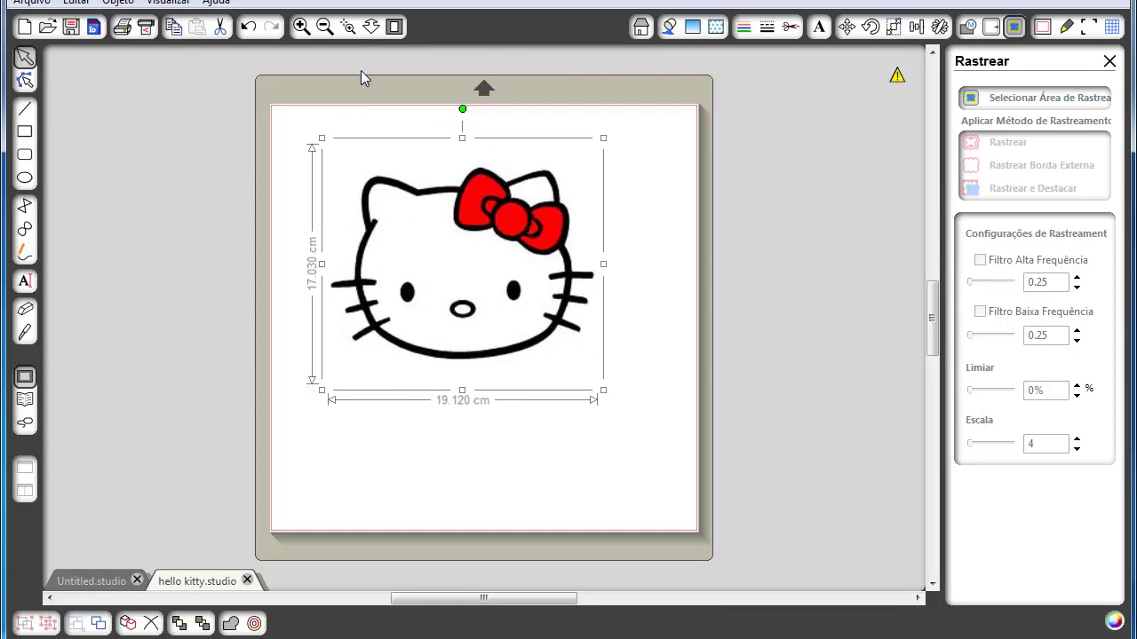
pyautogui.click(347, 27)
pyautogui.click(662, 455)
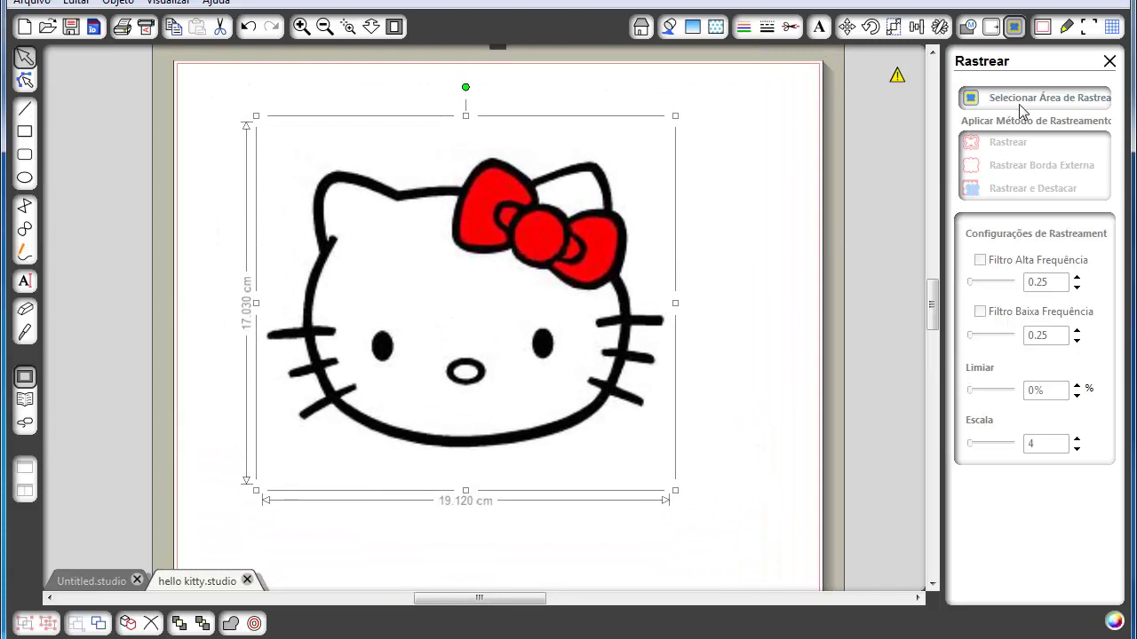
# Shift the Hello Kitty image slightly to the right and set its cut style to Cortar Borda
pyautogui.moveTo(578, 243); pyautogui.dragTo(615, 247)
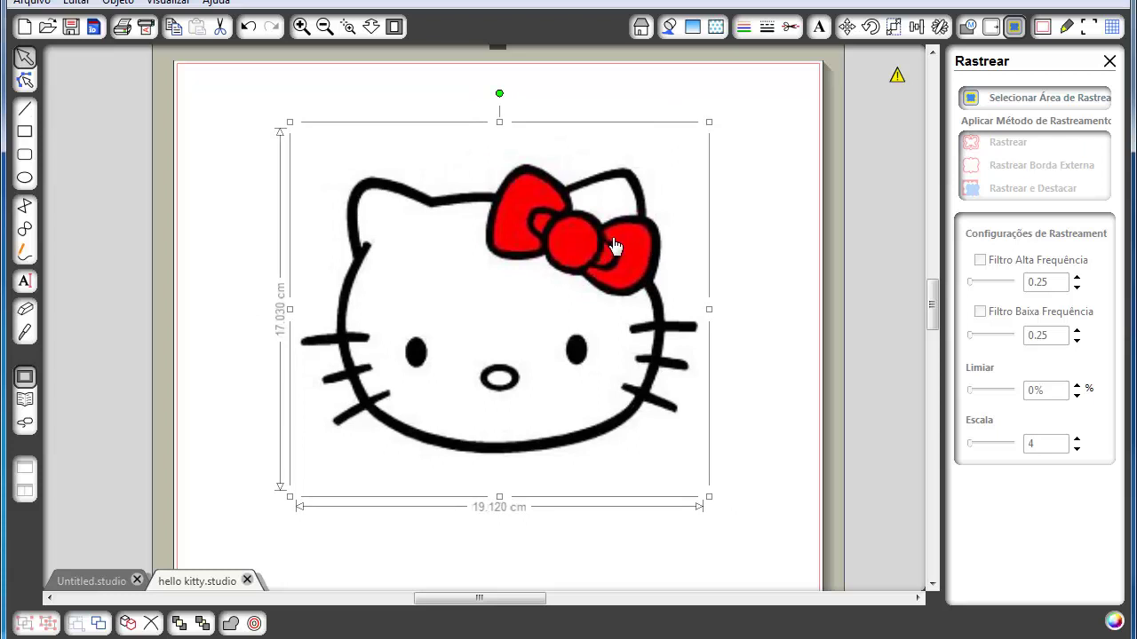
pyautogui.click(790, 28)
pyautogui.click(1011, 130)
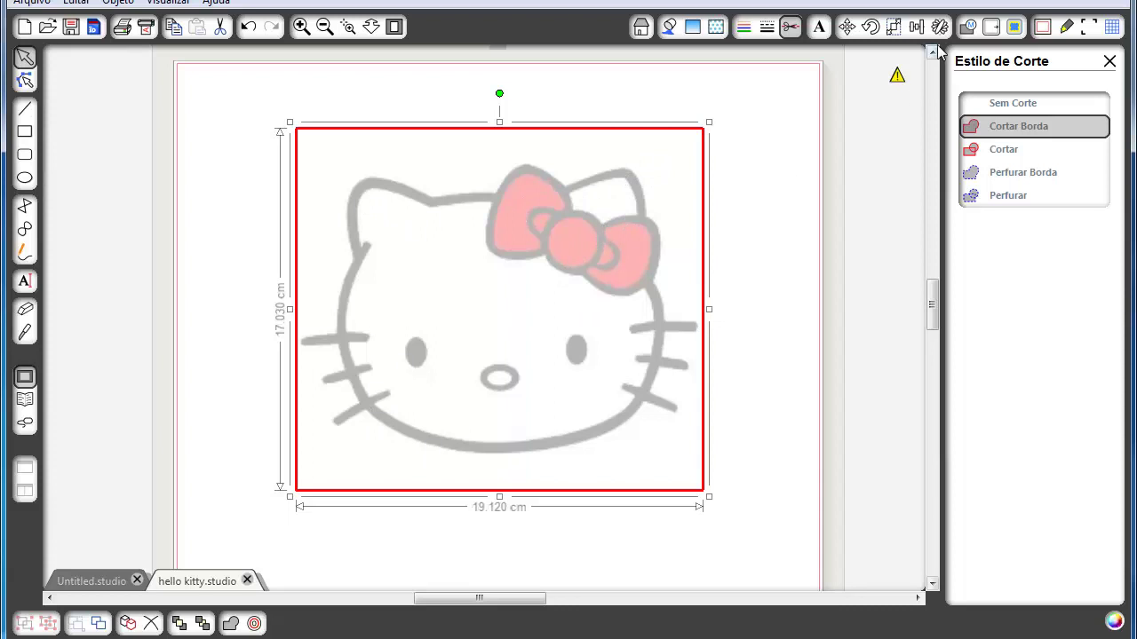
# Mark a trace area around the whole Hello Kitty image
pyautogui.click(1011, 29)
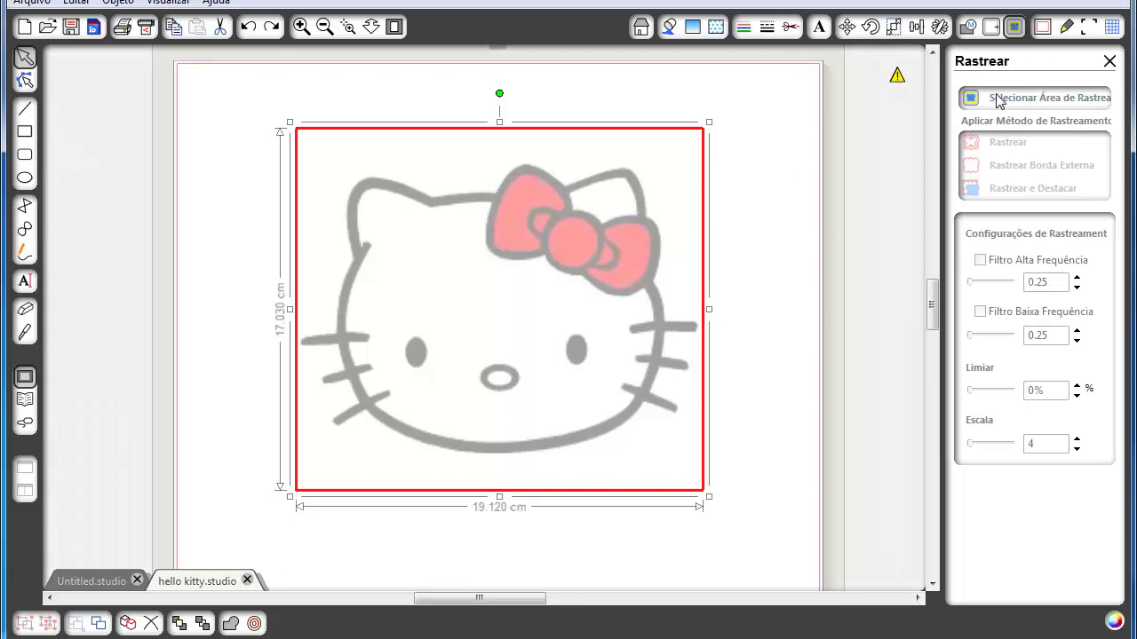
pyautogui.click(1031, 104)
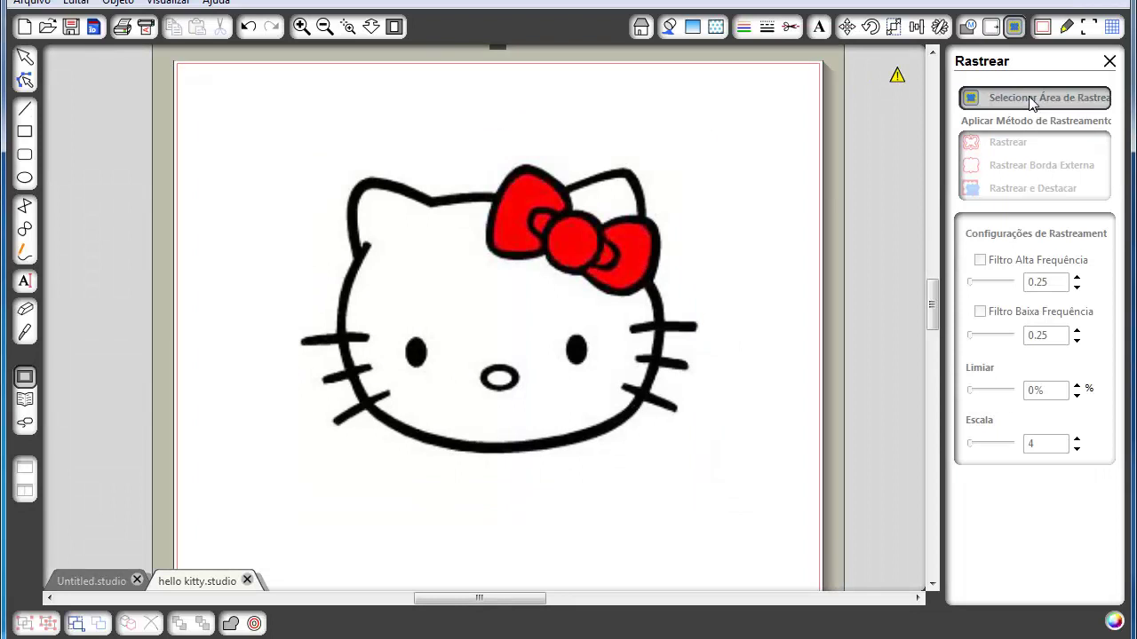
pyautogui.moveTo(276, 130)
pyautogui.mouseDown()
pyautogui.moveTo(522, 302)
pyautogui.moveTo(725, 484)
pyautogui.mouseUp()
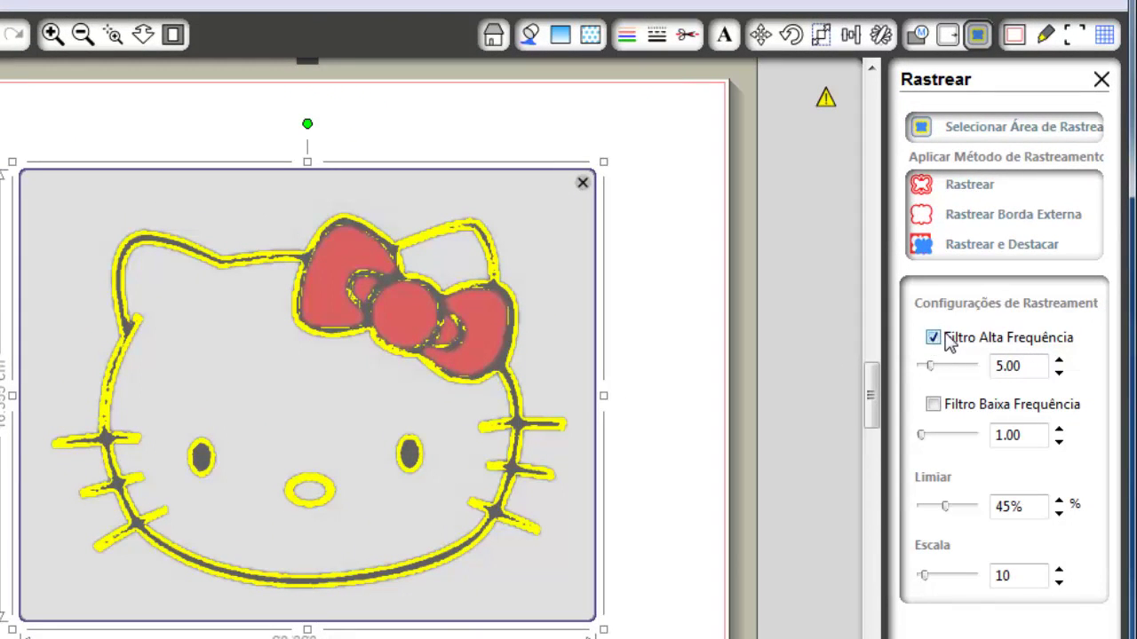
# Trace the Hello Kitty image using Rastrear, with Filtro Alta Frequência off and Limiar at 42%
pyautogui.click(948, 341)
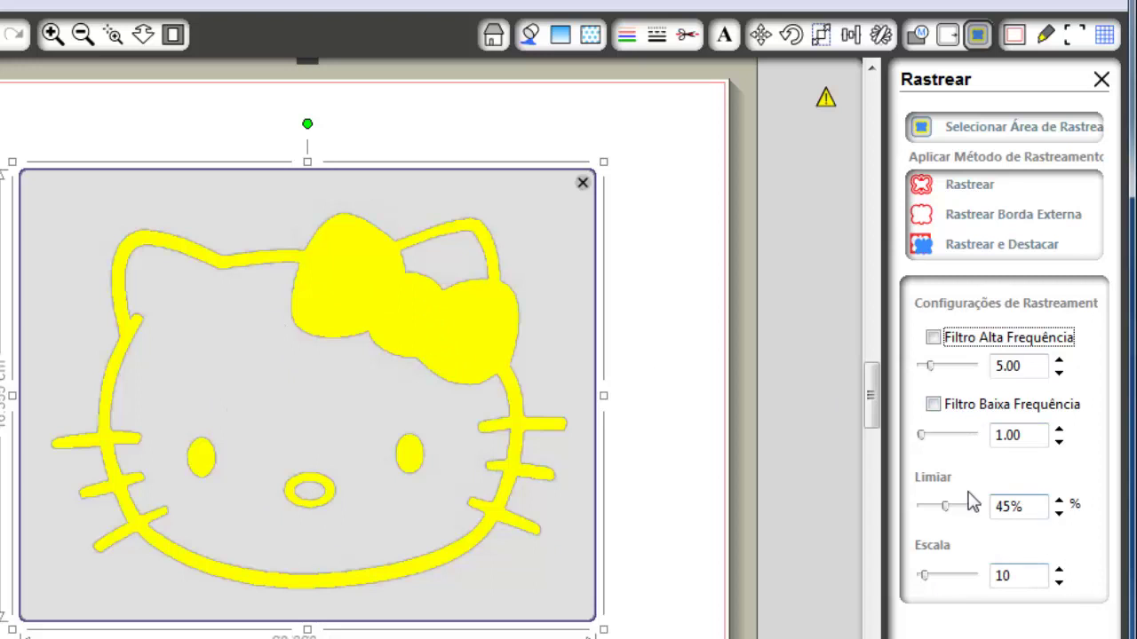
pyautogui.moveTo(948, 507)
pyautogui.mouseDown()
pyautogui.moveTo(923, 506)
pyautogui.moveTo(953, 511)
pyautogui.moveTo(934, 517)
pyautogui.moveTo(992, 518)
pyautogui.moveTo(946, 520)
pyautogui.mouseUp()
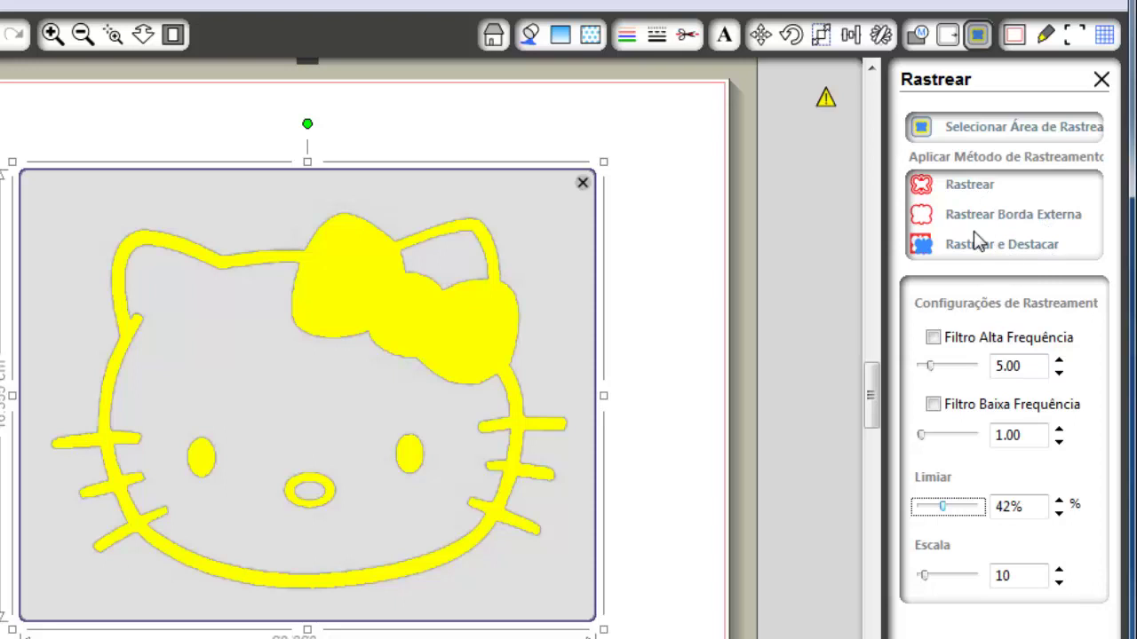
pyautogui.click(971, 187)
# Separate the original image from its trace by moving it left, and reposition the traced outline within the page
pyautogui.moveTo(393, 388)
pyautogui.mouseDown()
pyautogui.moveTo(151, 474)
pyautogui.moveTo(40, 360)
pyautogui.moveTo(30, 365)
pyautogui.mouseUp()
pyautogui.moveTo(267, 279)
pyautogui.mouseDown()
pyautogui.moveTo(363, 221)
pyautogui.moveTo(381, 236)
pyautogui.mouseUp()
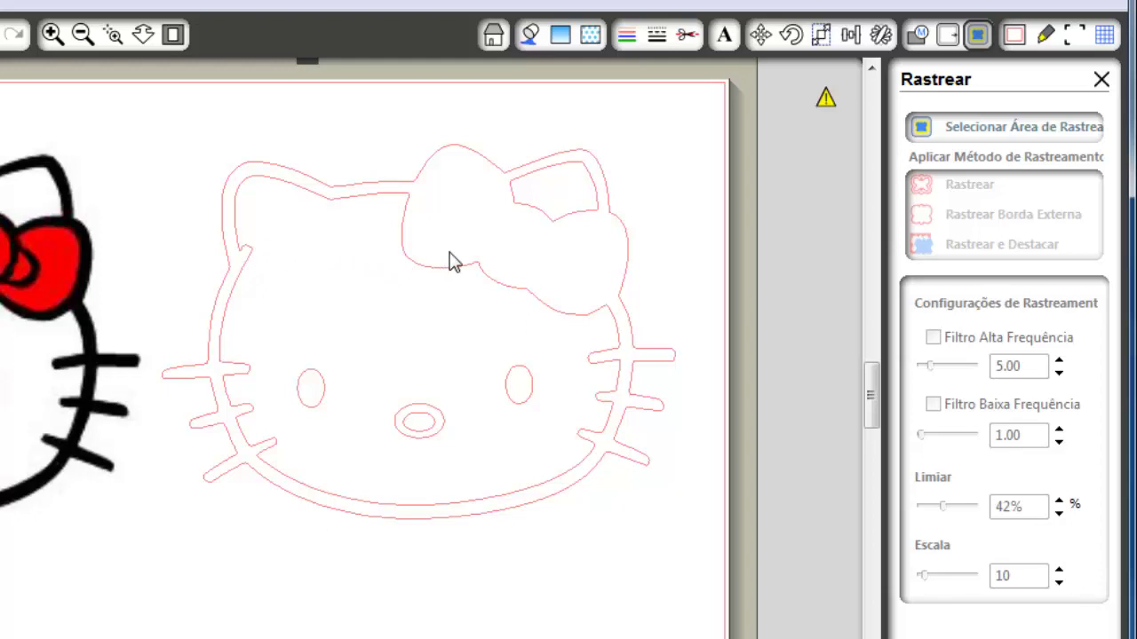
pyautogui.doubleClick(388, 207)
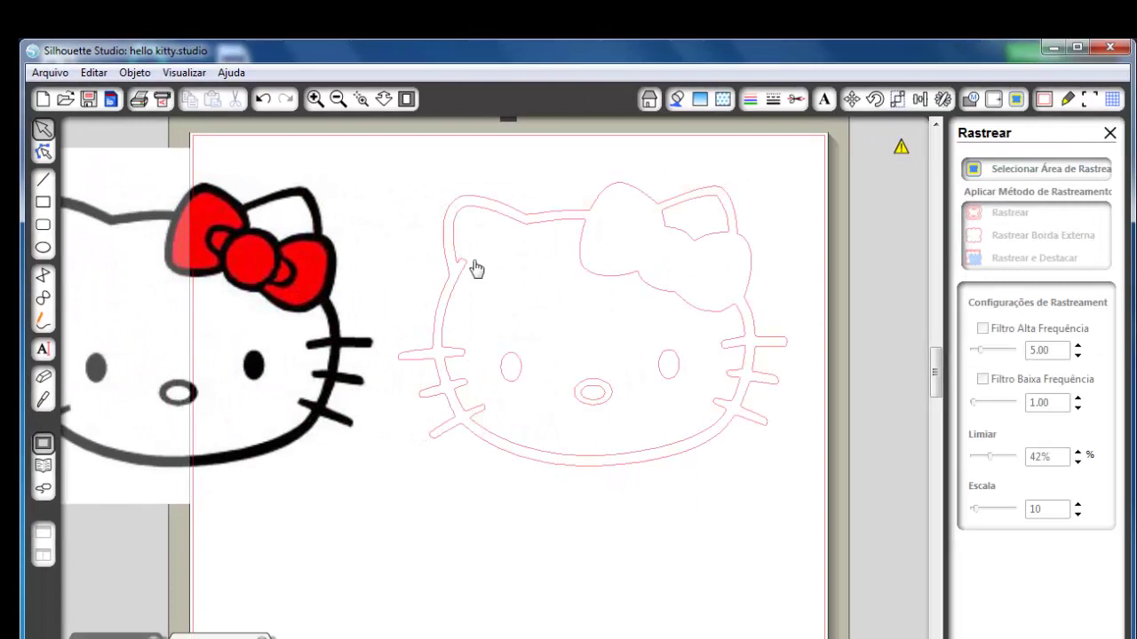
pyautogui.moveTo(578, 249)
pyautogui.mouseDown()
pyautogui.moveTo(561, 223)
pyautogui.moveTo(578, 222)
pyautogui.mouseUp()
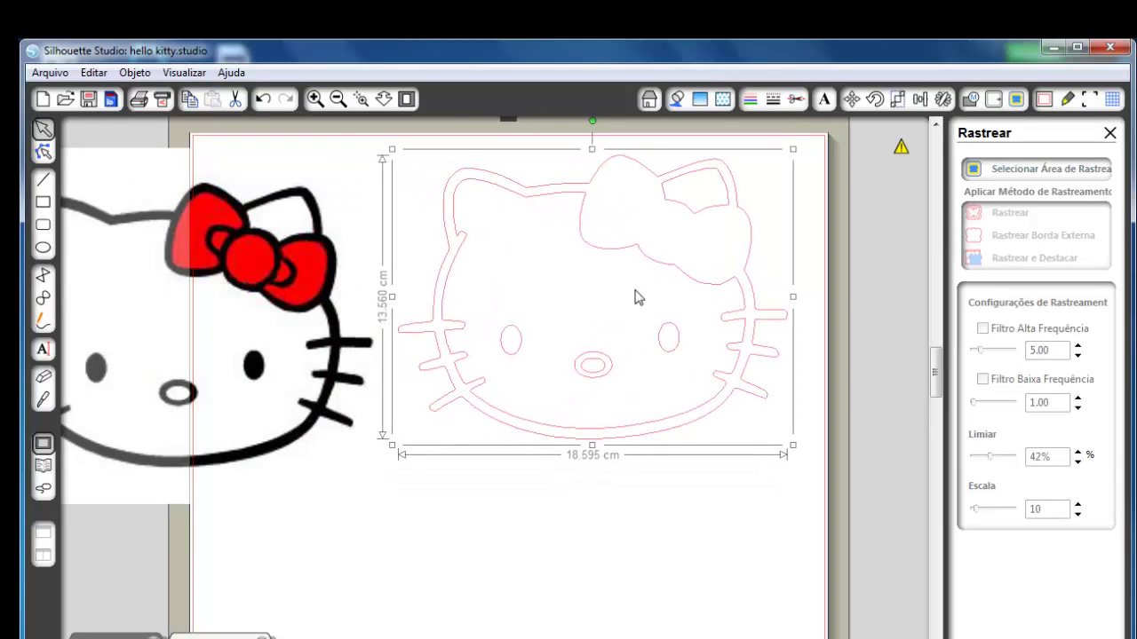
pyautogui.click(572, 467)
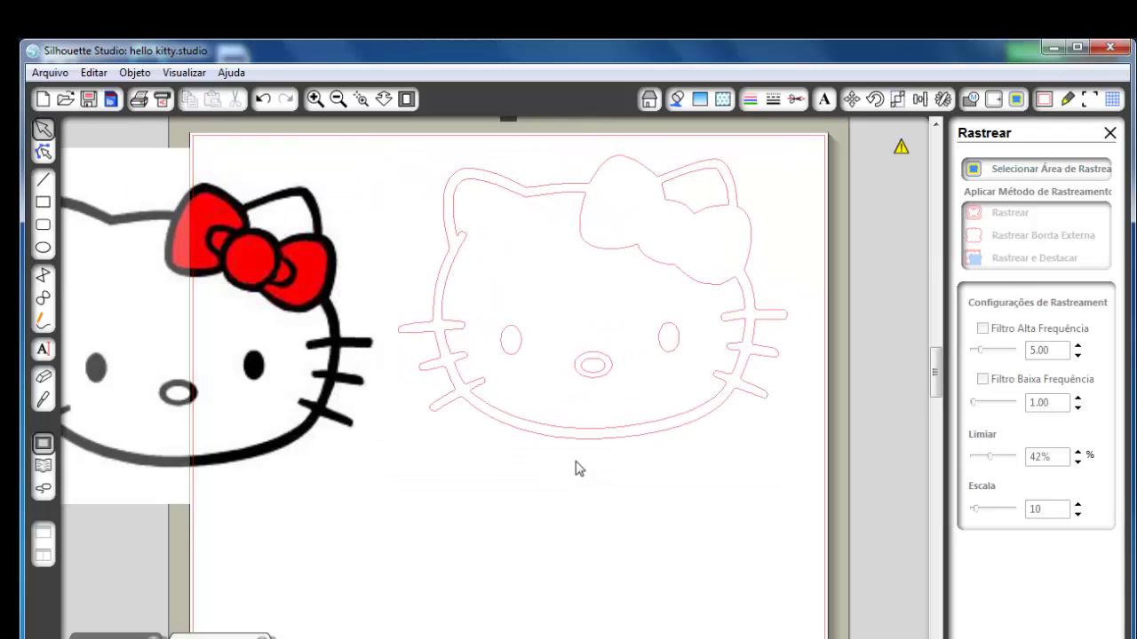
# Show all file types in the SILHOUETTE ARQUIVOS folder and open "7_inches.png"
pyautogui.click(66, 99)
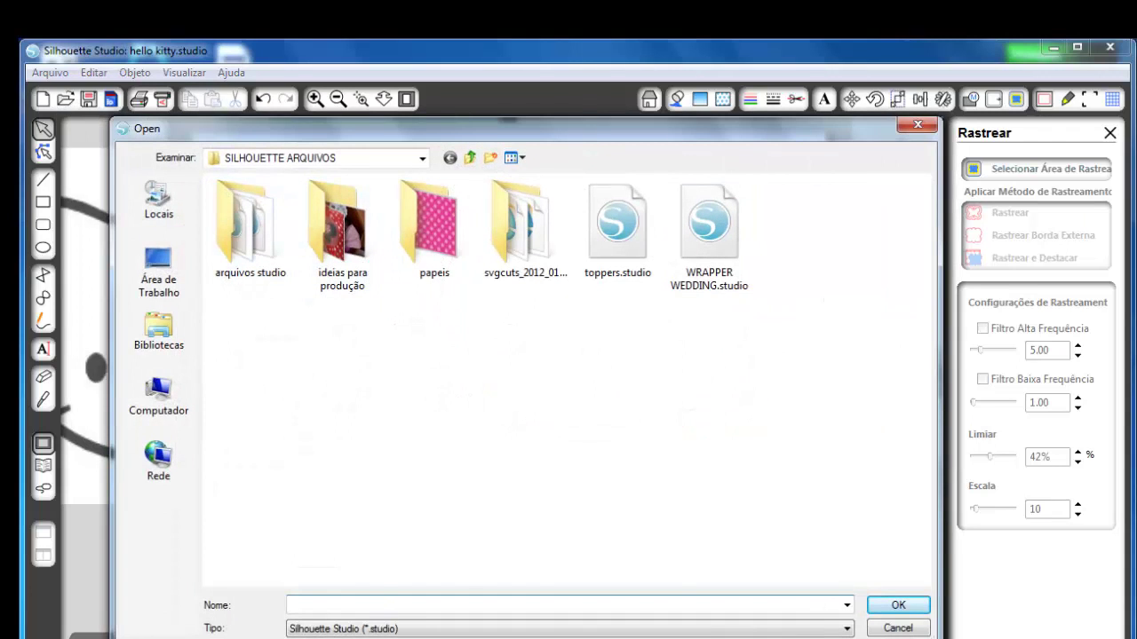
pyautogui.click(315, 628)
pyautogui.click(311, 613)
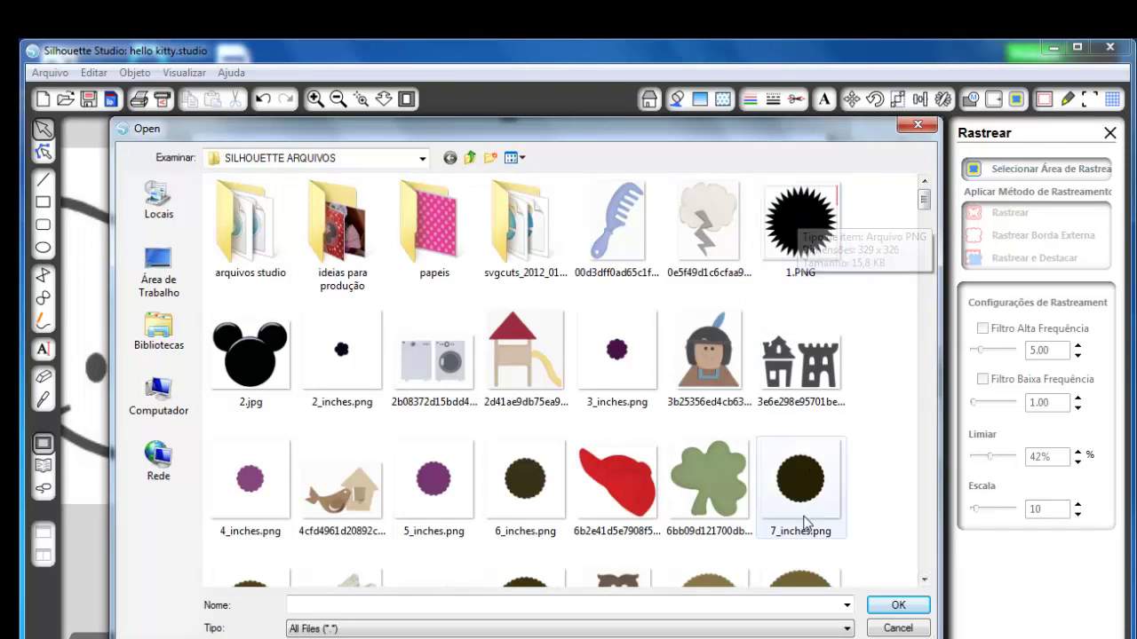
pyautogui.doubleClick(802, 484)
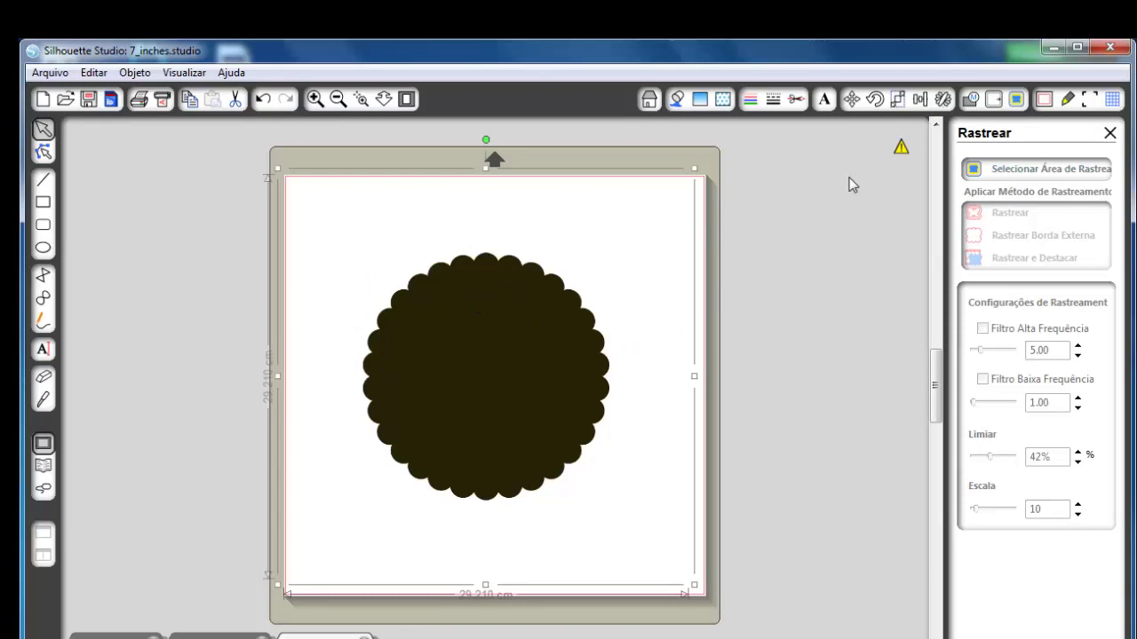
# Mark a trace area of about 24.3 by 23.6 cm around the scalloped circle
pyautogui.click(970, 100)
pyautogui.click(1016, 102)
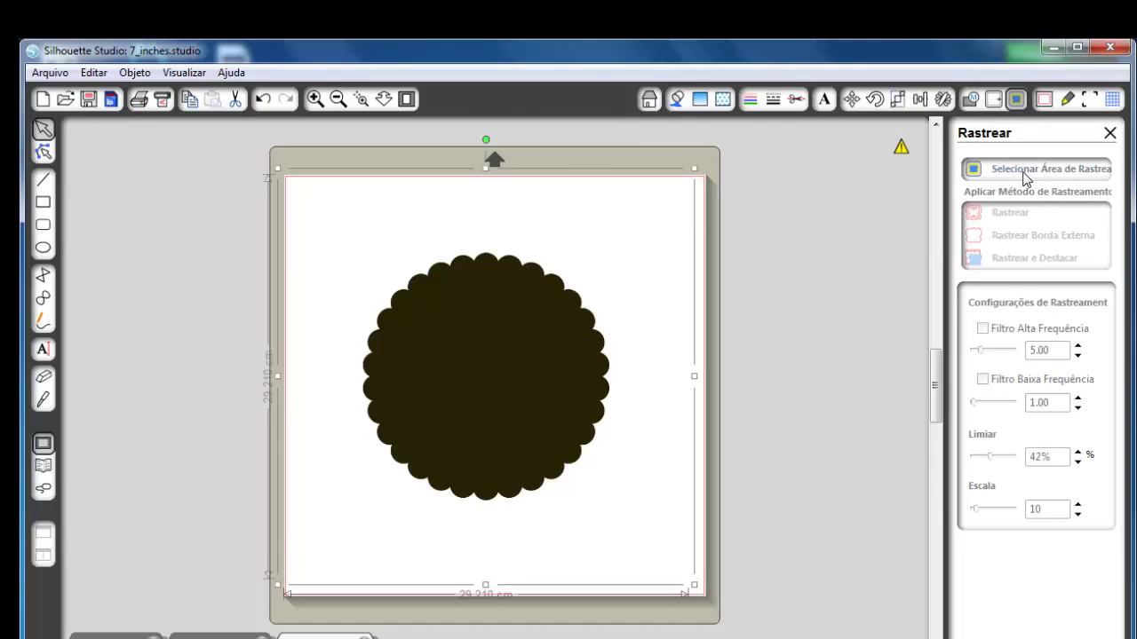
pyautogui.click(1026, 178)
pyautogui.moveTo(317, 233); pyautogui.dragTo(654, 560)
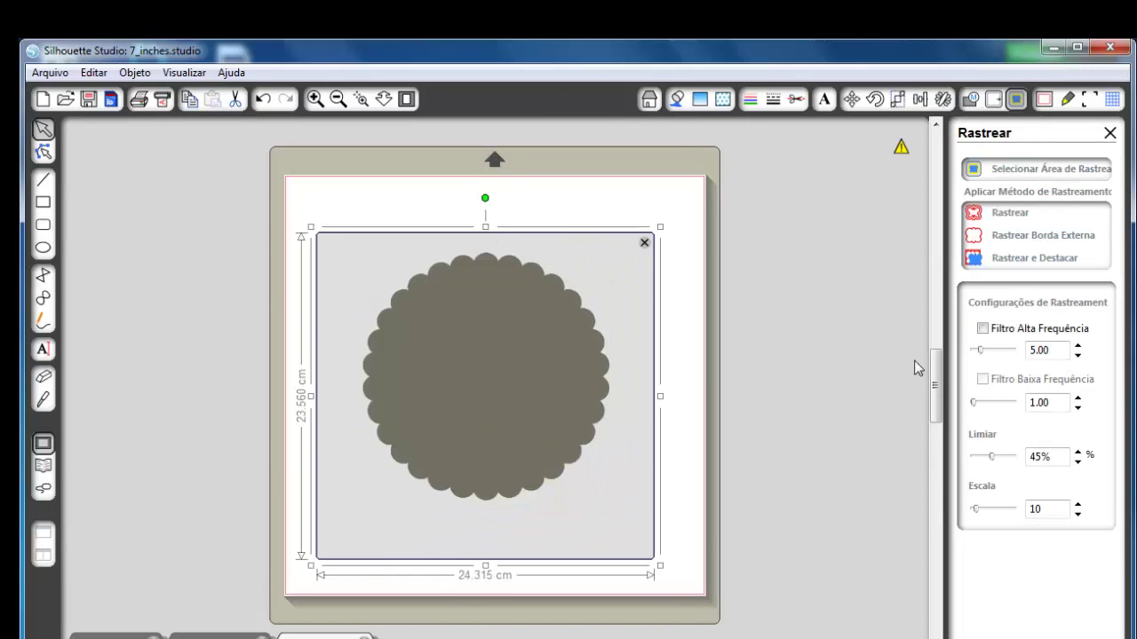
# Trace the outer edge of the scalloped circle using Rastrear Borda Externa, with Filtro Alta Frequência off and Limiar at 27%
pyautogui.click(982, 328)
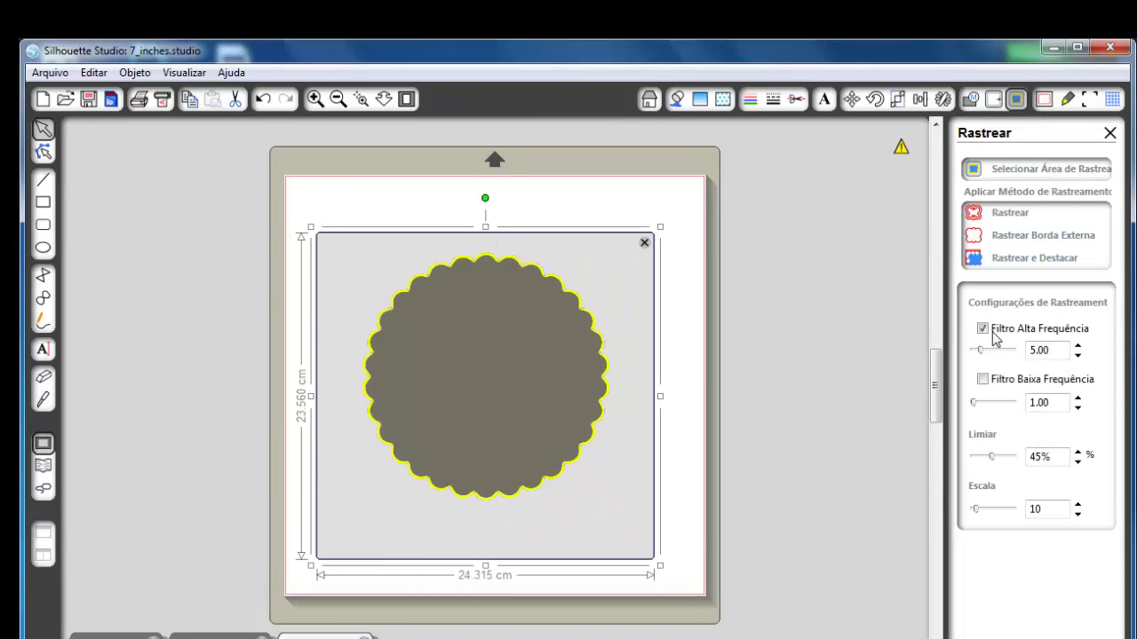
pyautogui.click(993, 464)
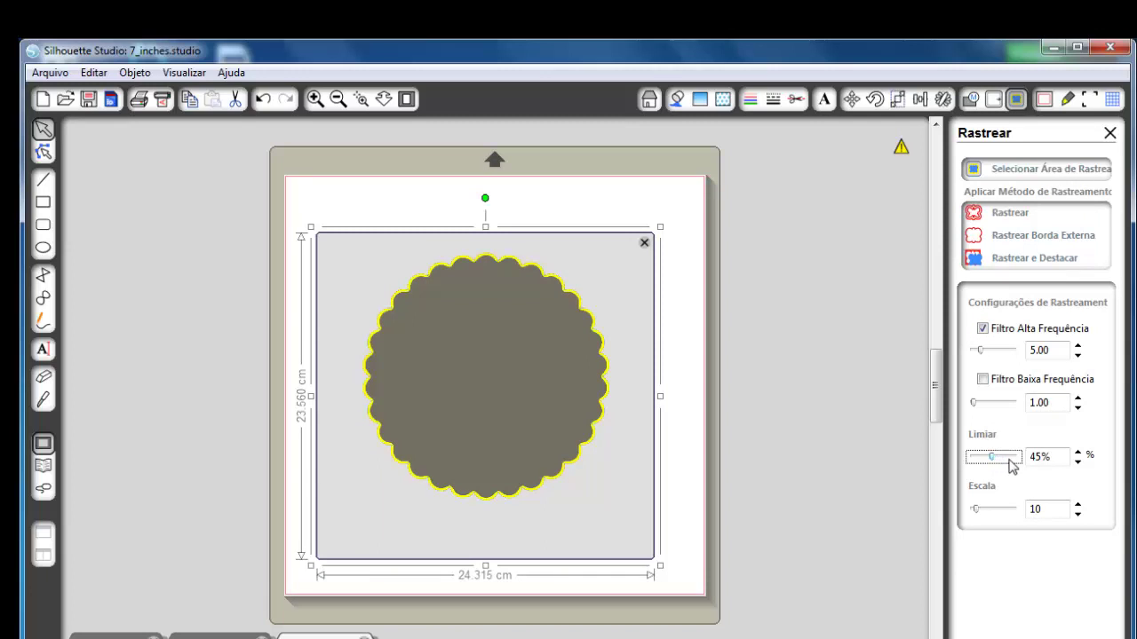
pyautogui.click(981, 328)
pyautogui.click(996, 458)
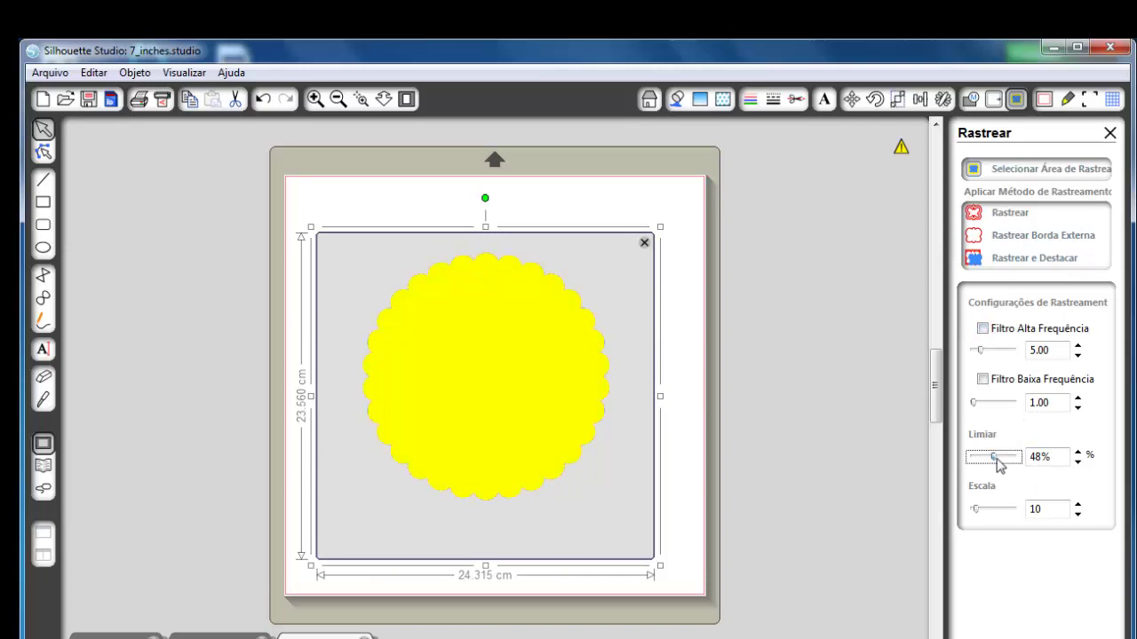
pyautogui.moveTo(990, 455); pyautogui.dragTo(985, 456)
pyautogui.click(1005, 238)
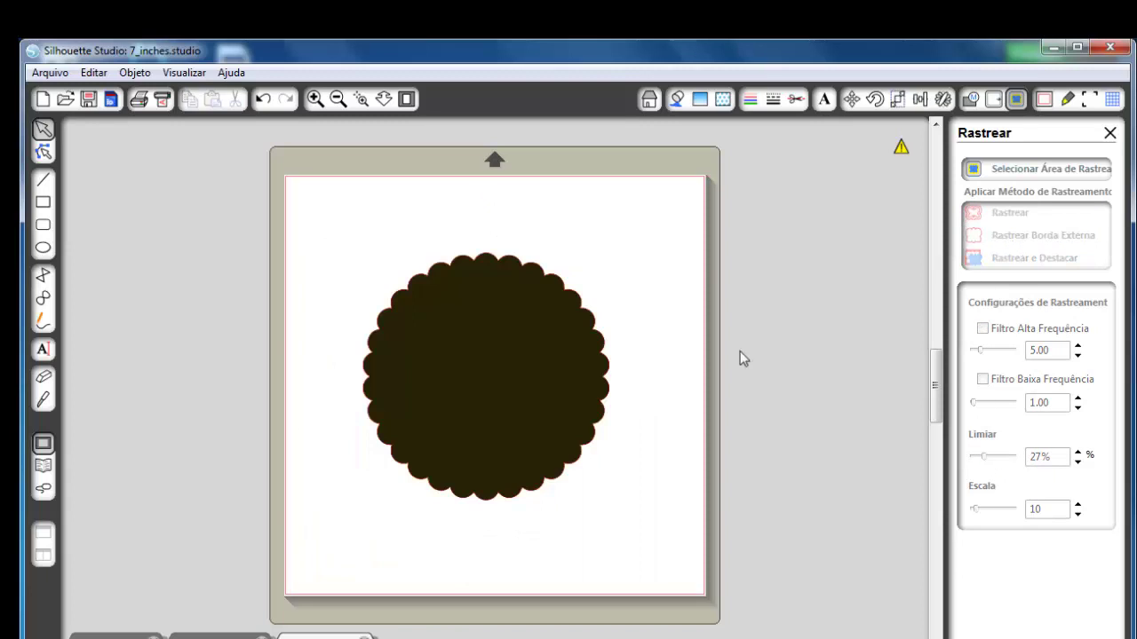
# Separate the original image from its traced outline and shrink the outline to about 12.9 by 12.9 cm
pyautogui.moveTo(400, 401); pyautogui.dragTo(737, 406)
pyautogui.moveTo(435, 312)
pyautogui.mouseDown()
pyautogui.moveTo(459, 223)
pyautogui.moveTo(510, 231)
pyautogui.mouseUp()
pyautogui.click(609, 218)
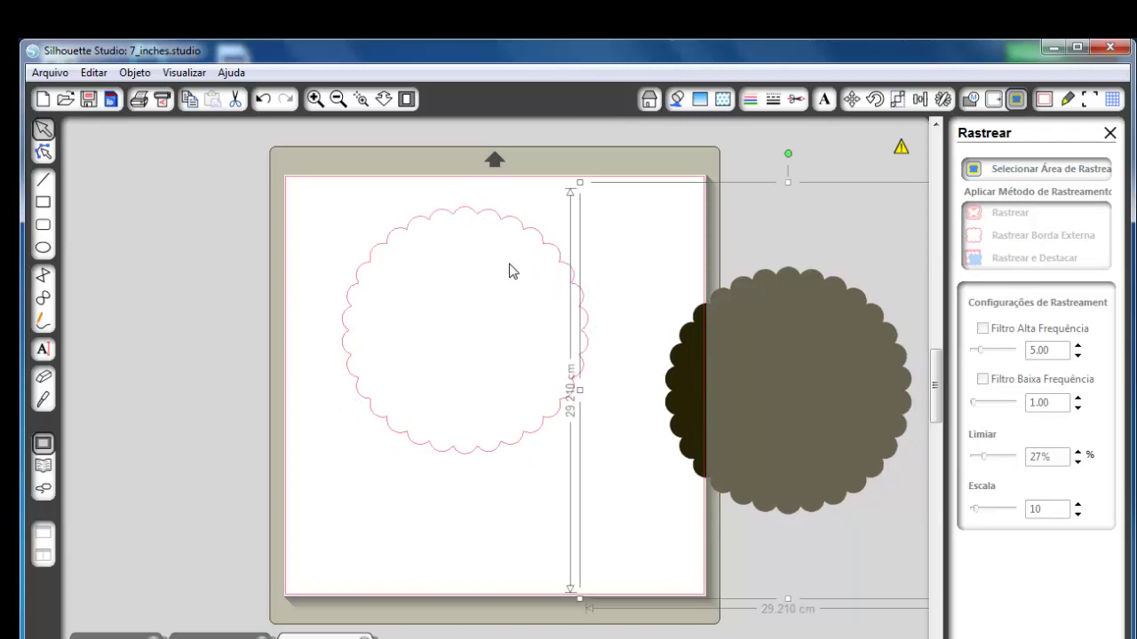
pyautogui.click(544, 241)
pyautogui.moveTo(590, 205)
pyautogui.mouseDown()
pyautogui.moveTo(592, 233)
pyautogui.moveTo(520, 259)
pyautogui.mouseUp()
pyautogui.click(640, 358)
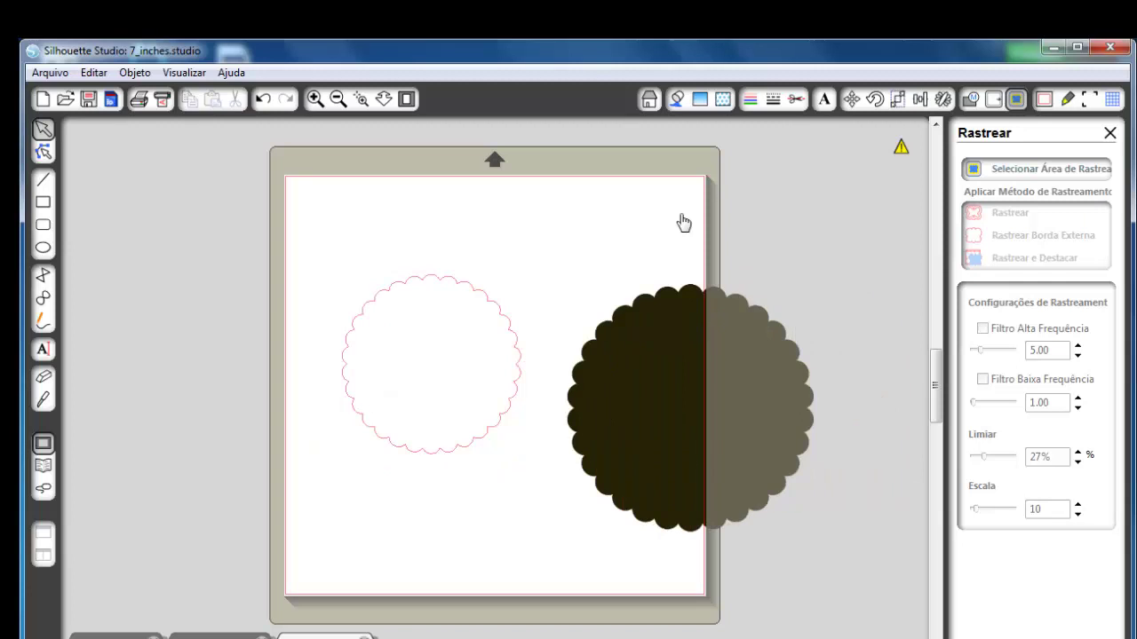
# Set the original image's cut style to Cortar Borda and check the cut style of the traced outline
pyautogui.click(795, 99)
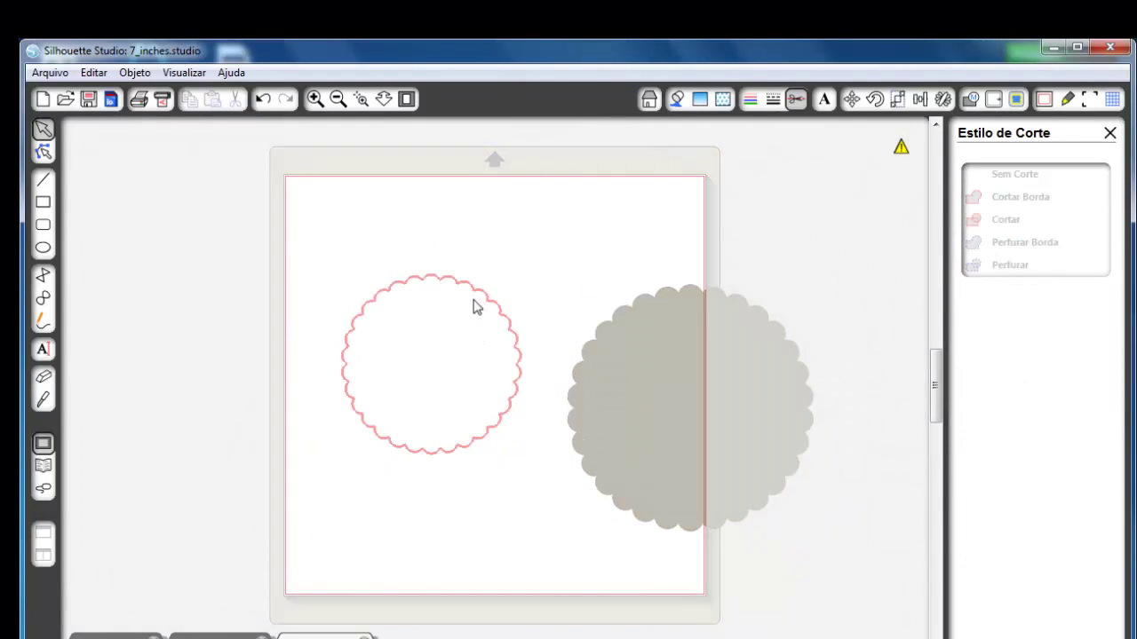
pyautogui.click(603, 350)
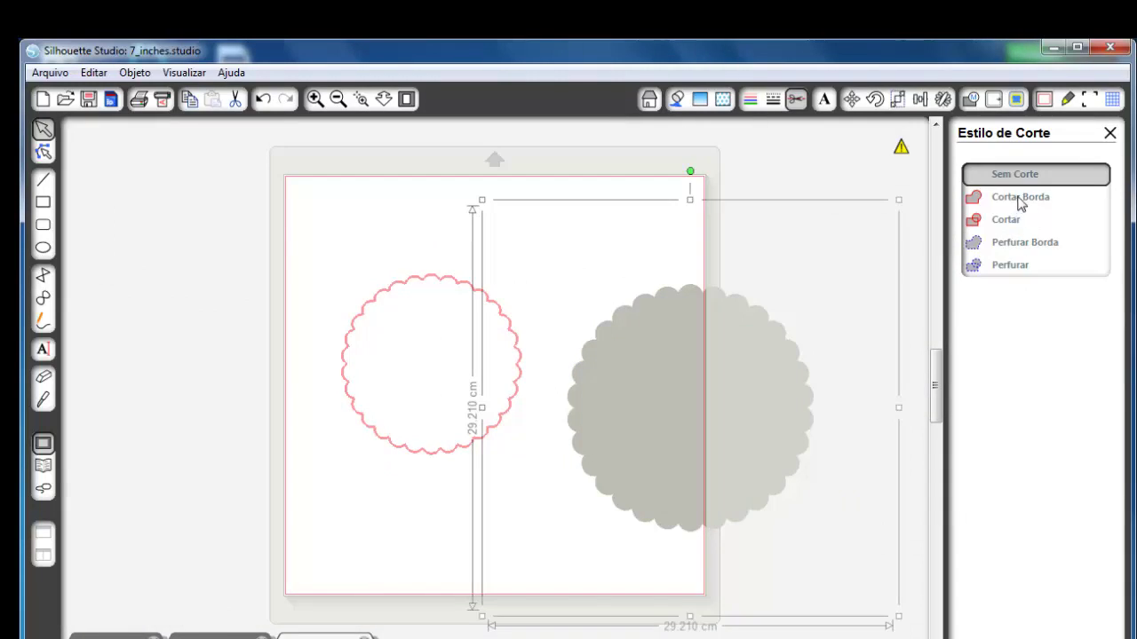
pyautogui.click(1019, 199)
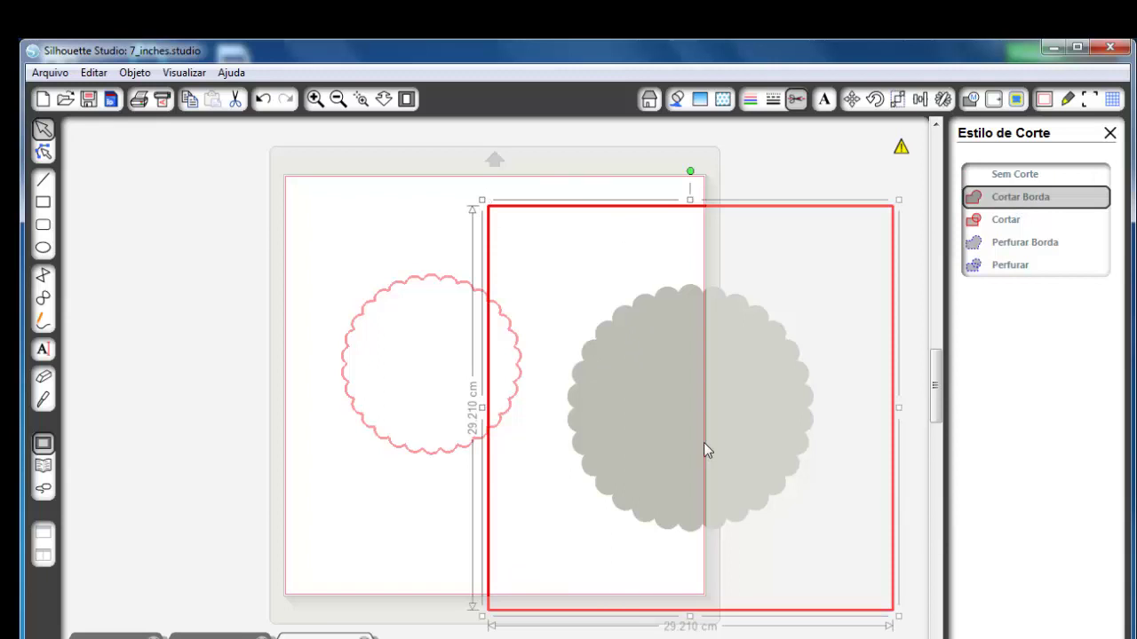
pyautogui.click(402, 287)
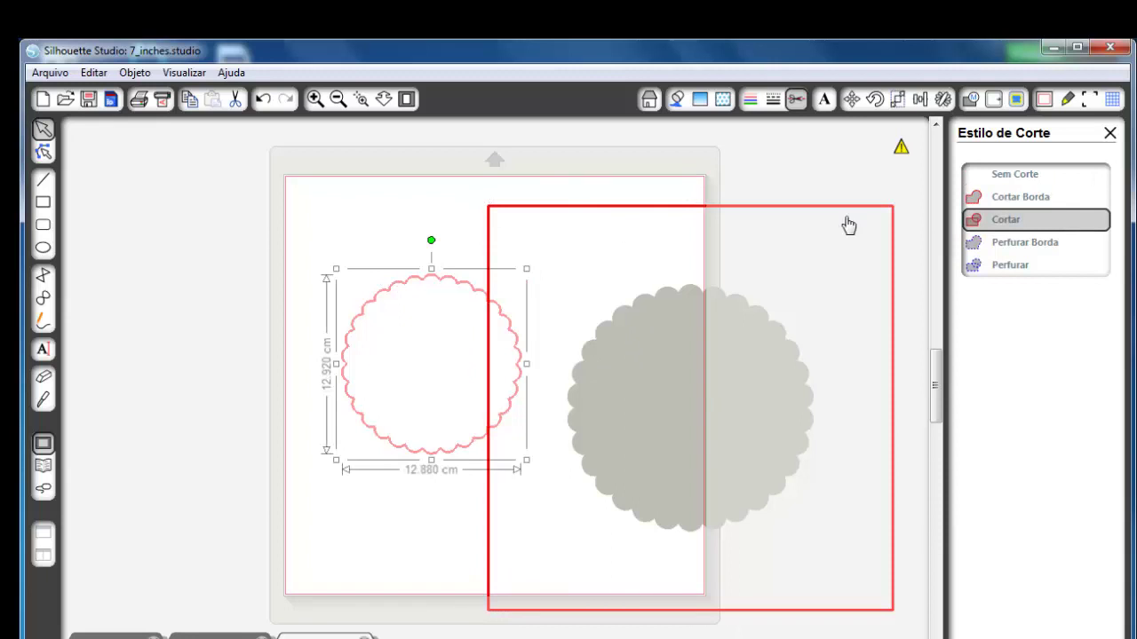
# Delete the original filled scalloped circle image, keeping only its traced outline
pyautogui.click(1016, 100)
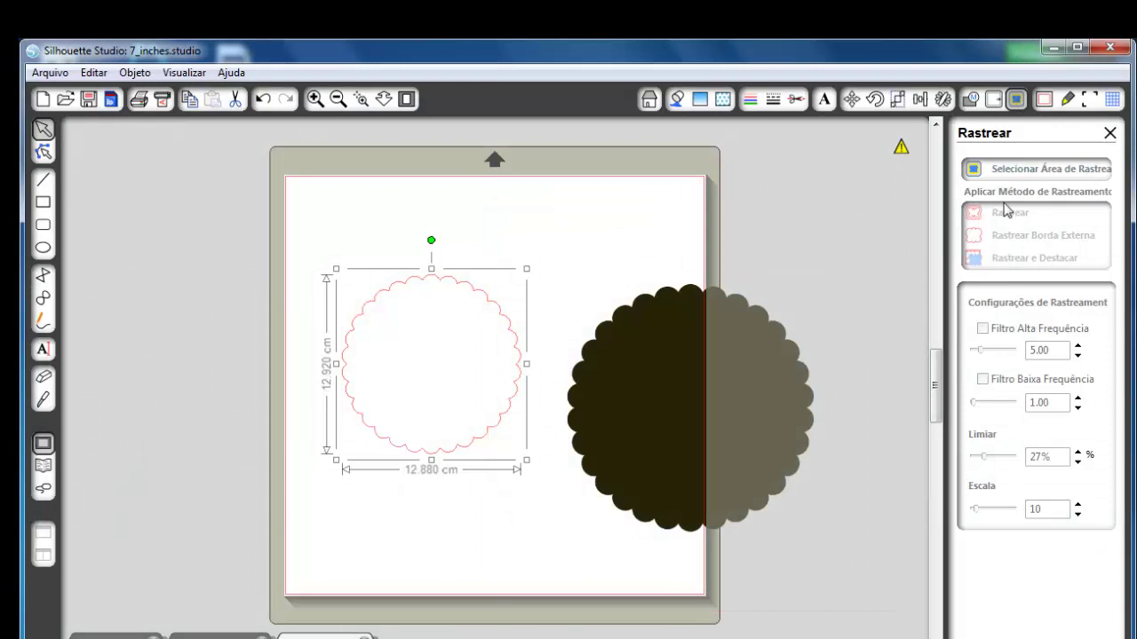
pyautogui.click(675, 385)
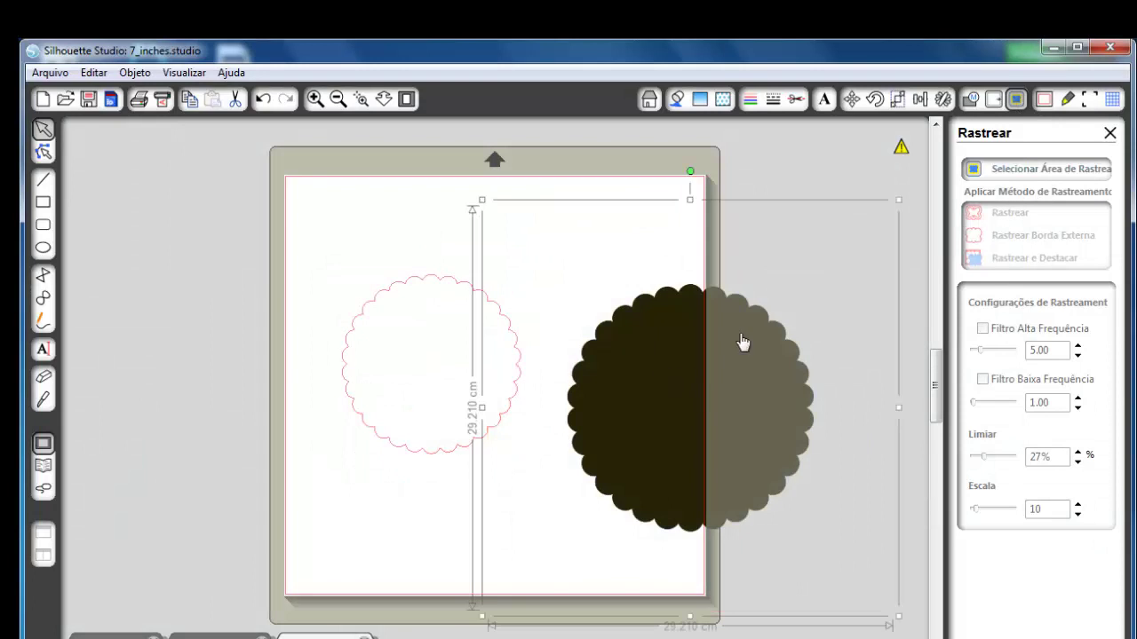
pyautogui.press('Delete')
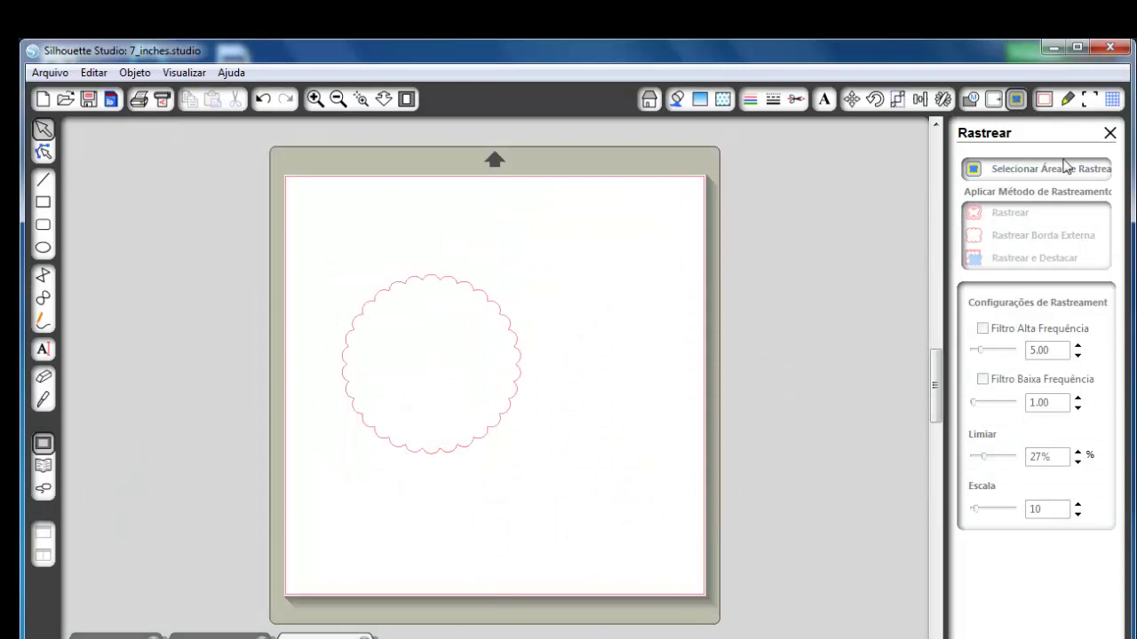
# Set the page size to A4, comparing it with 12"x12", and place the scalloped outline fully inside the A4 page
pyautogui.click(1043, 99)
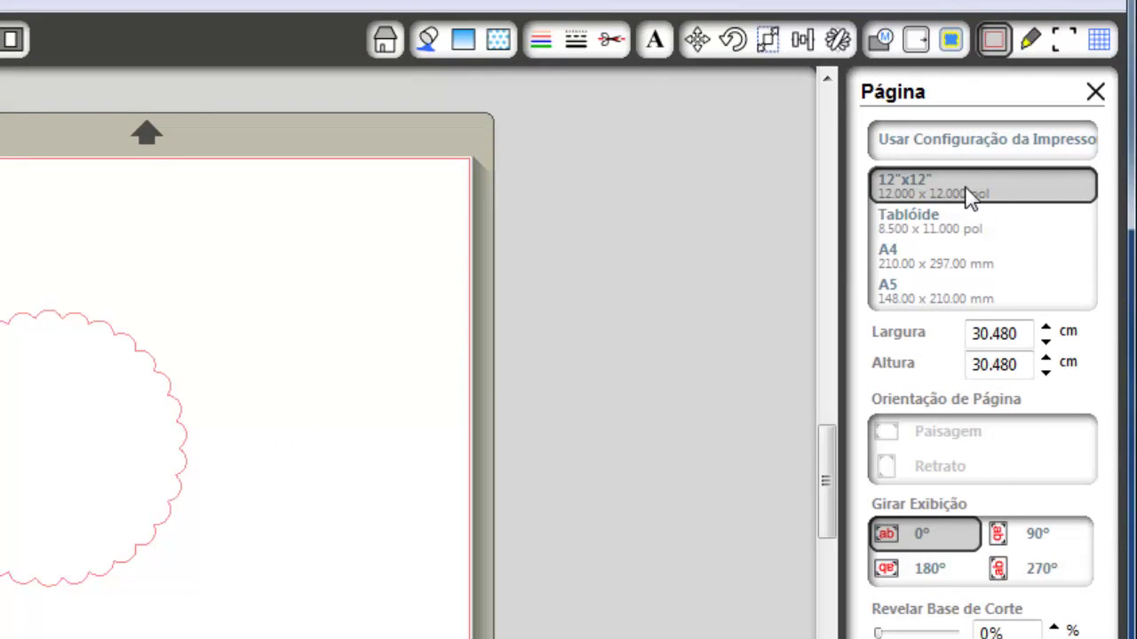
pyautogui.click(930, 272)
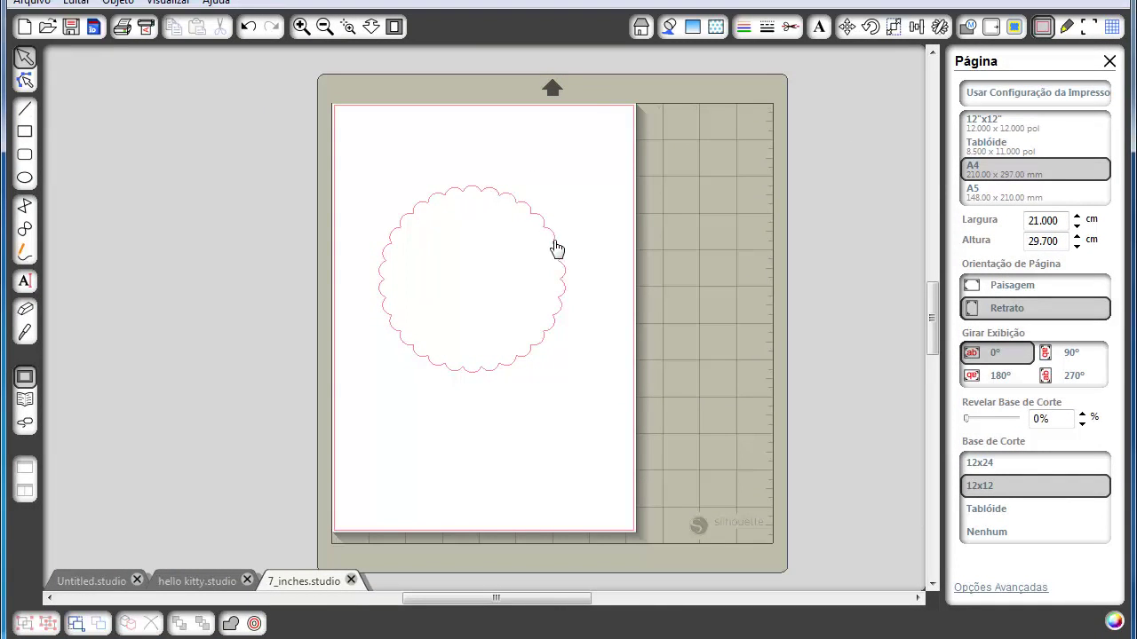
pyautogui.moveTo(503, 194); pyautogui.dragTo(629, 221)
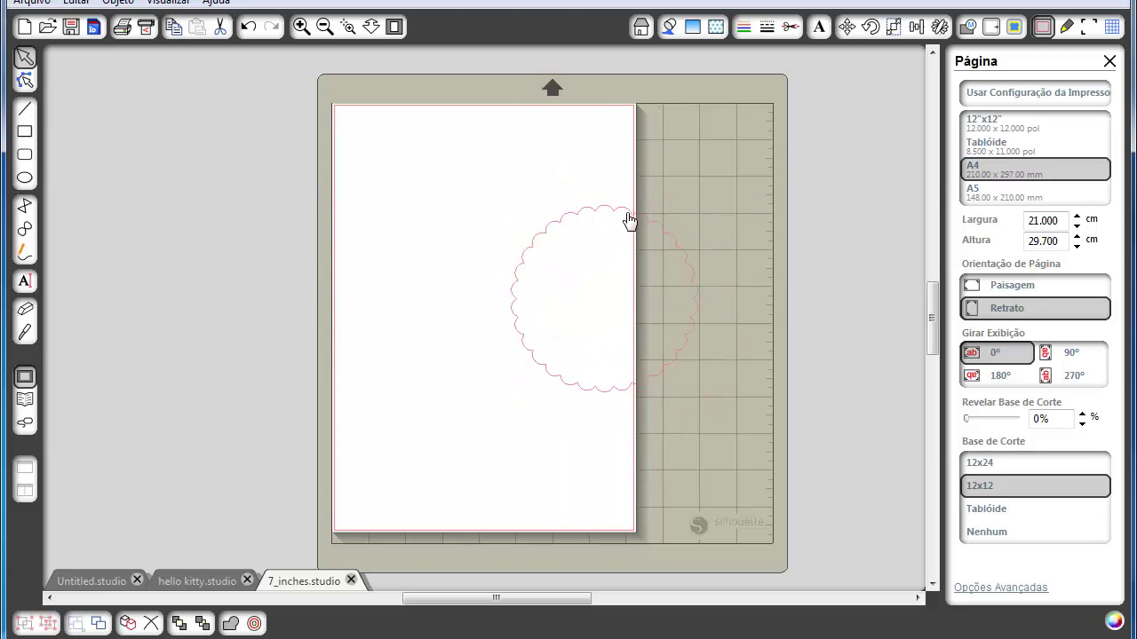
pyautogui.click(1021, 129)
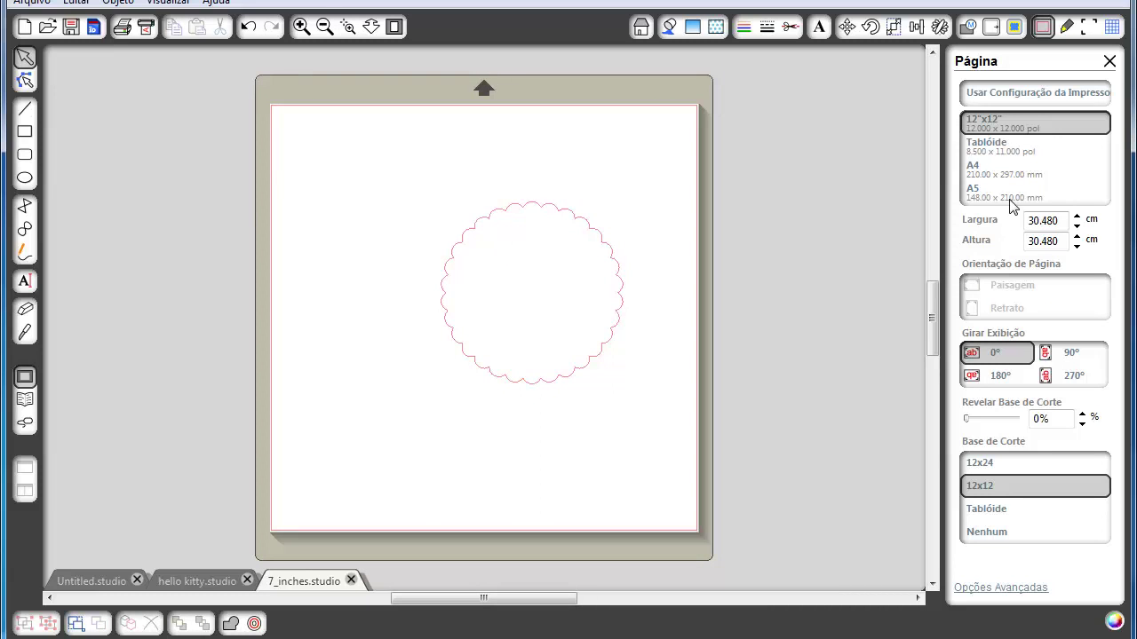
pyautogui.click(1016, 178)
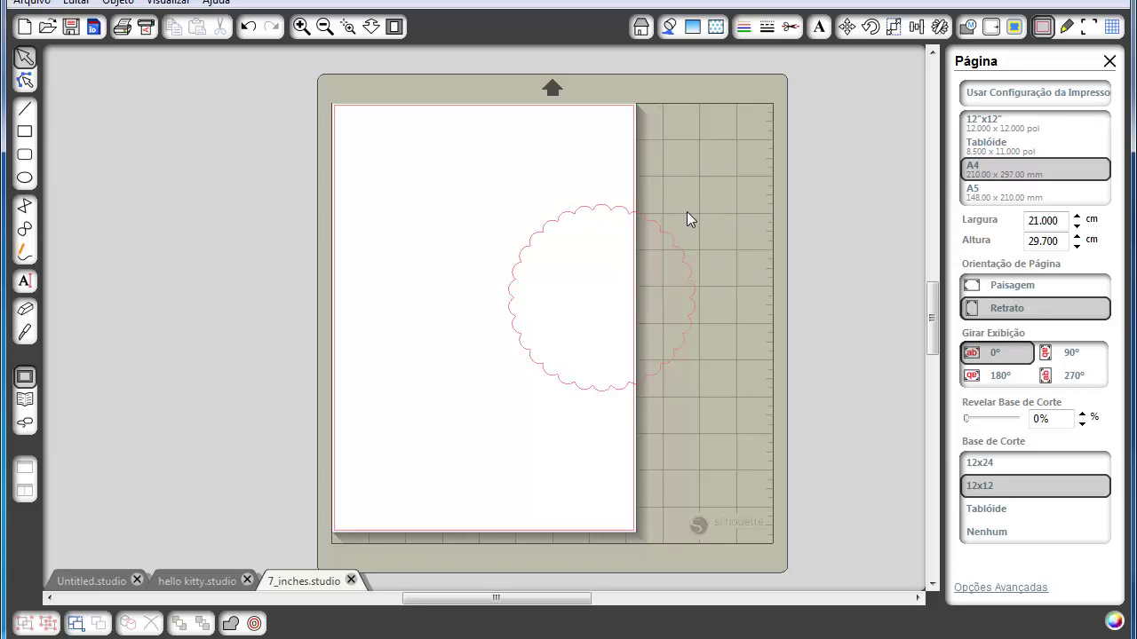
pyautogui.moveTo(667, 238); pyautogui.dragTo(552, 201)
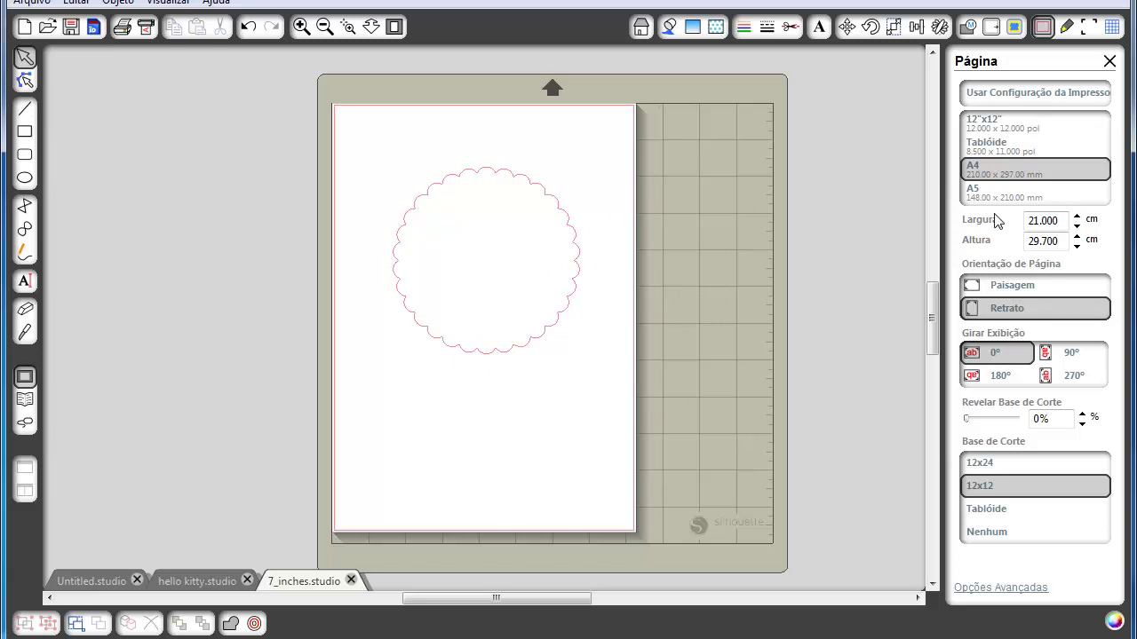
# Try the 12"x12", Tablóide, A4 and A5 page sizes, switch to Tablóide, and move the scalloped outline slightly up the page
pyautogui.click(1018, 132)
pyautogui.click(1013, 147)
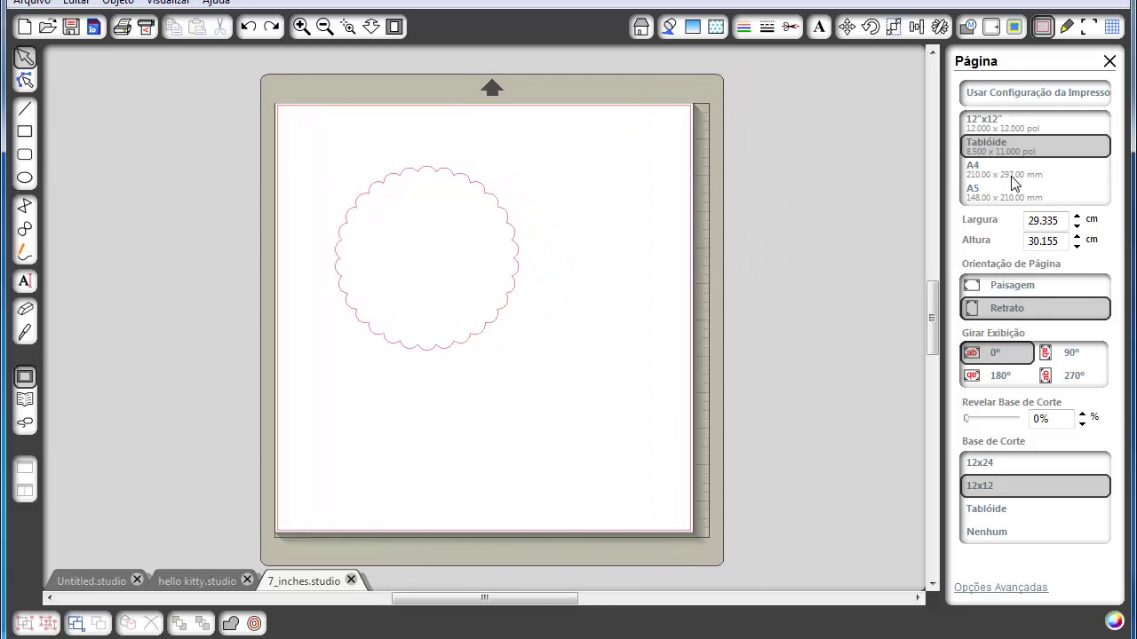
pyautogui.click(1010, 169)
pyautogui.click(1011, 189)
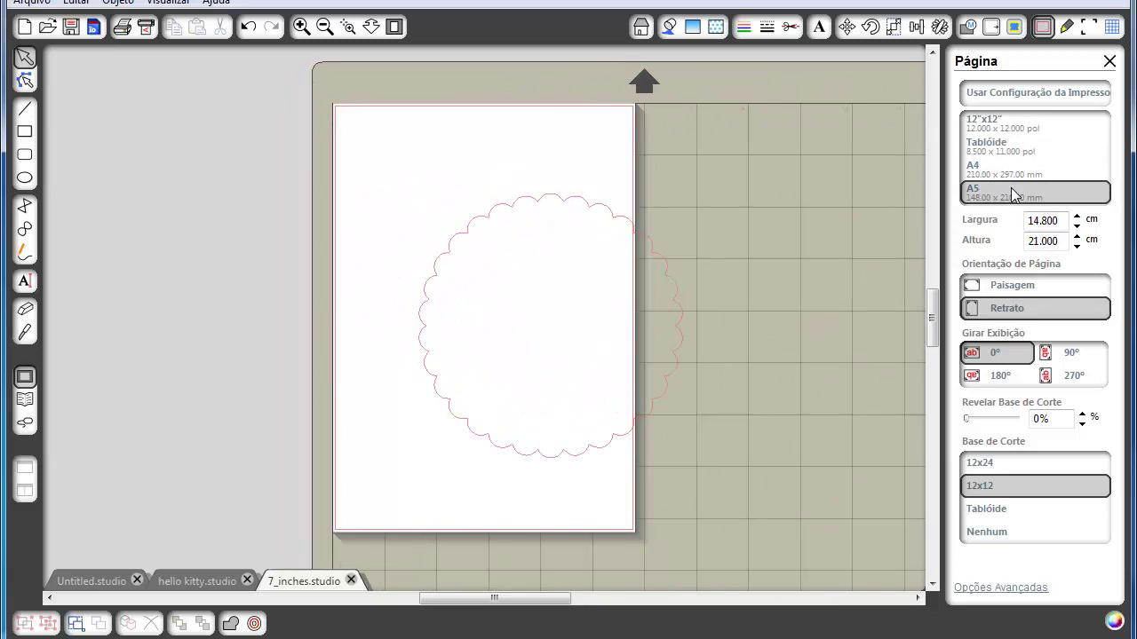
pyautogui.click(1005, 147)
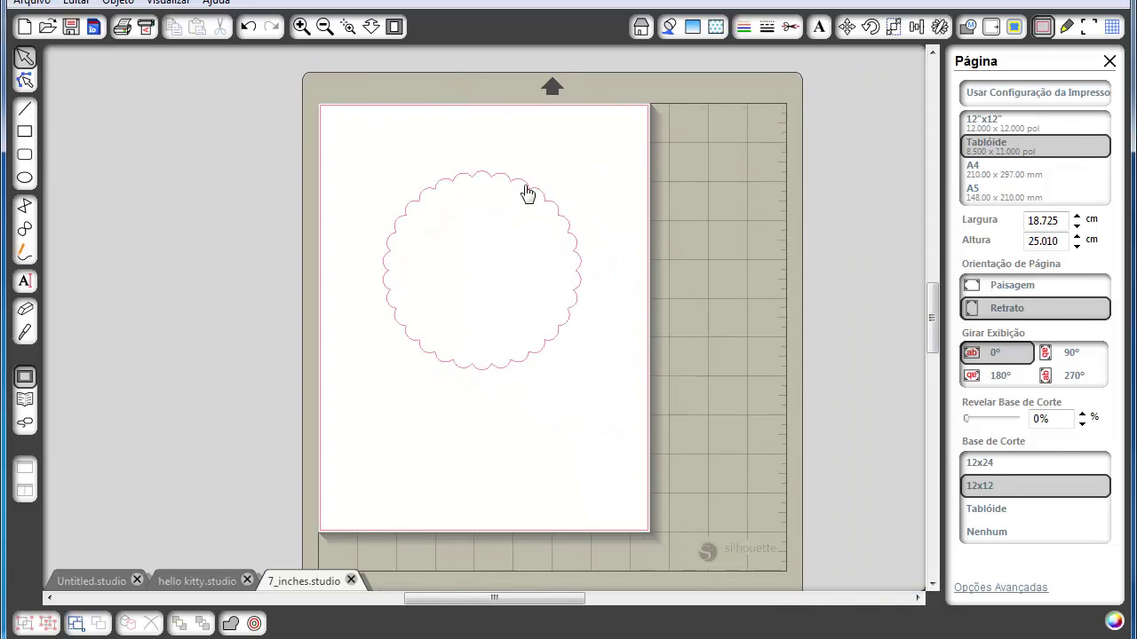
pyautogui.moveTo(528, 190); pyautogui.dragTo(530, 175)
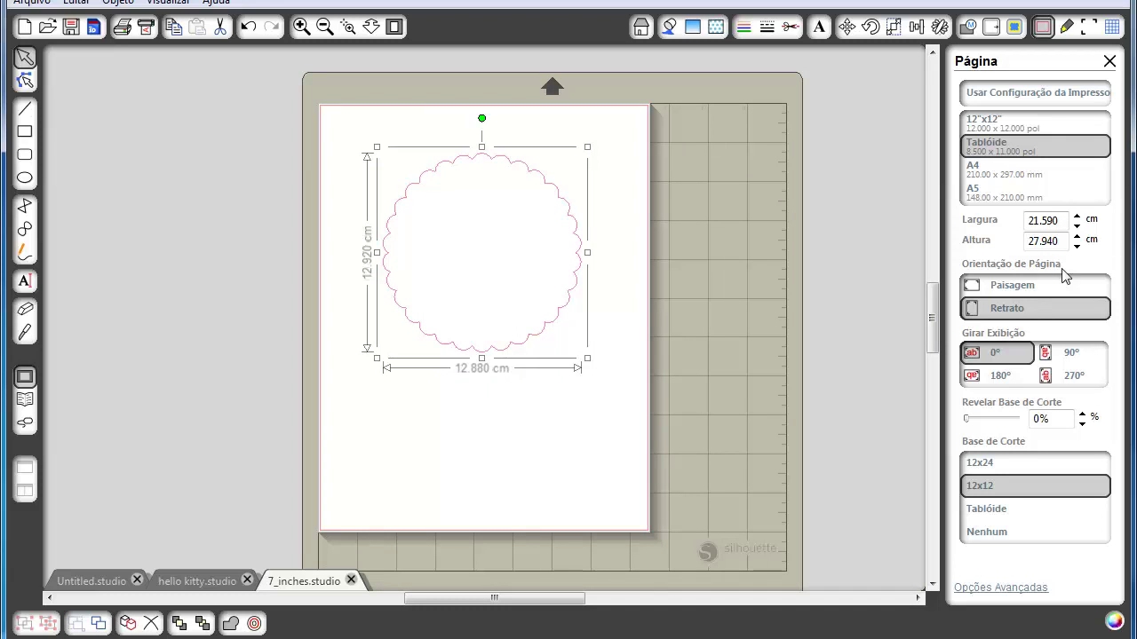
# Try the Paisagem orientation, choose the A4 page size, and set the orientation back to Retrato
pyautogui.click(1027, 289)
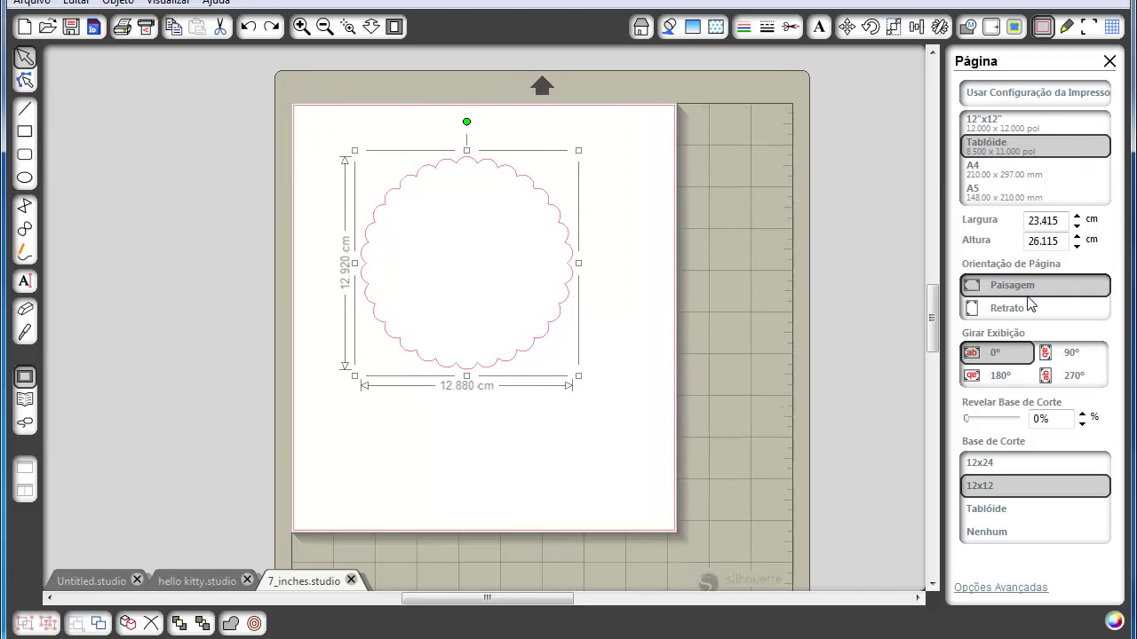
pyautogui.click(1012, 173)
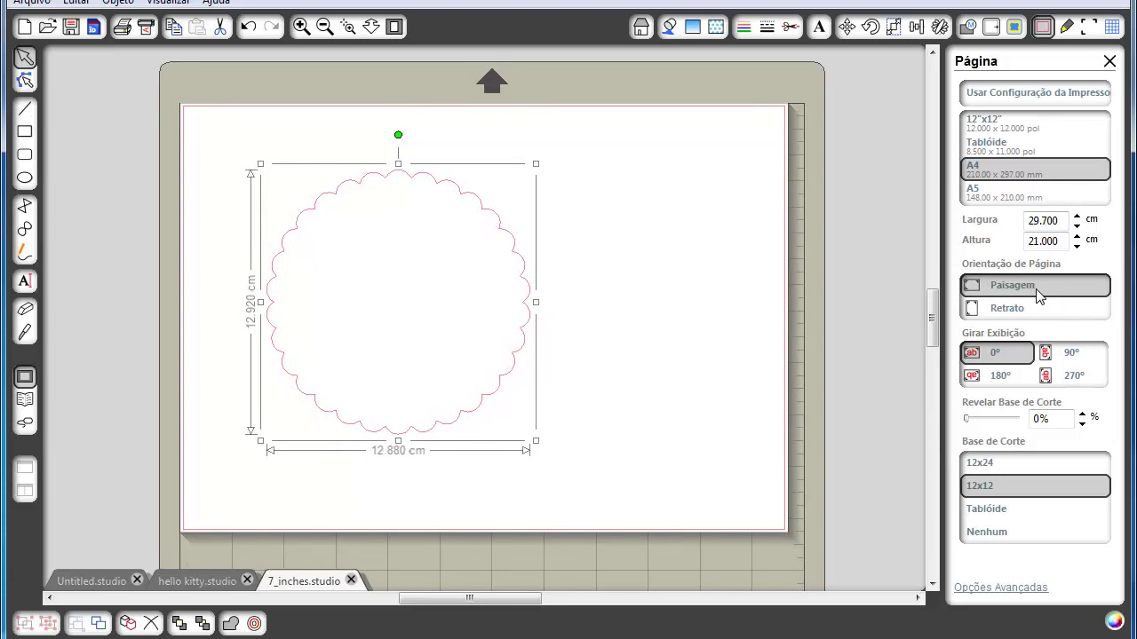
pyautogui.click(1017, 316)
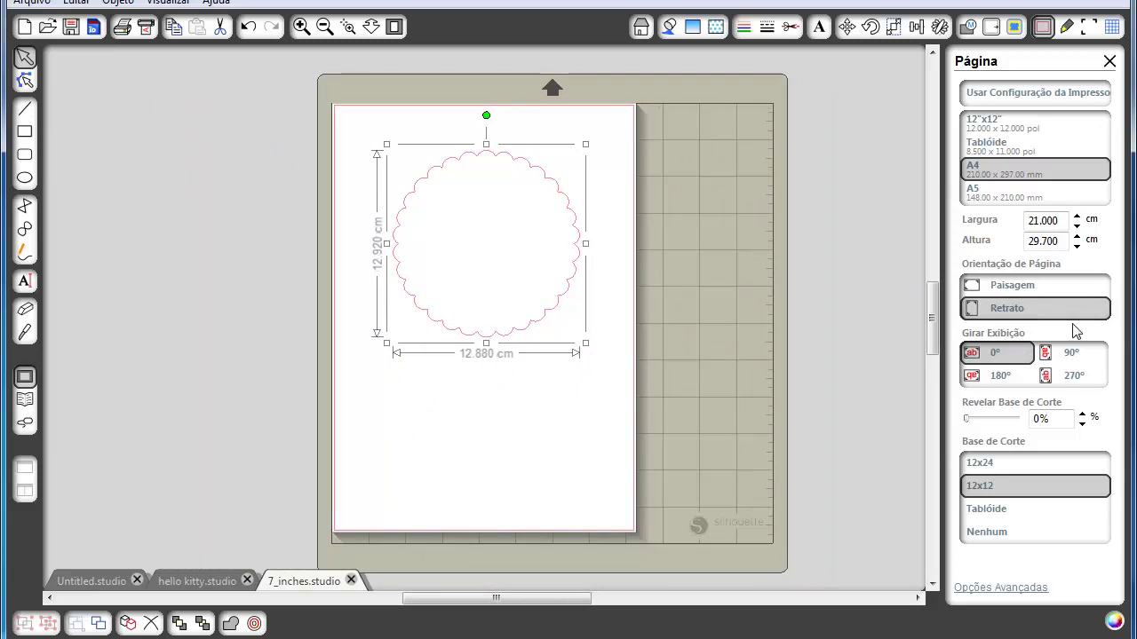
# Try the 12x24 and Tablóide cutting mats with the A4 page and return the mat to 12x12
pyautogui.click(991, 463)
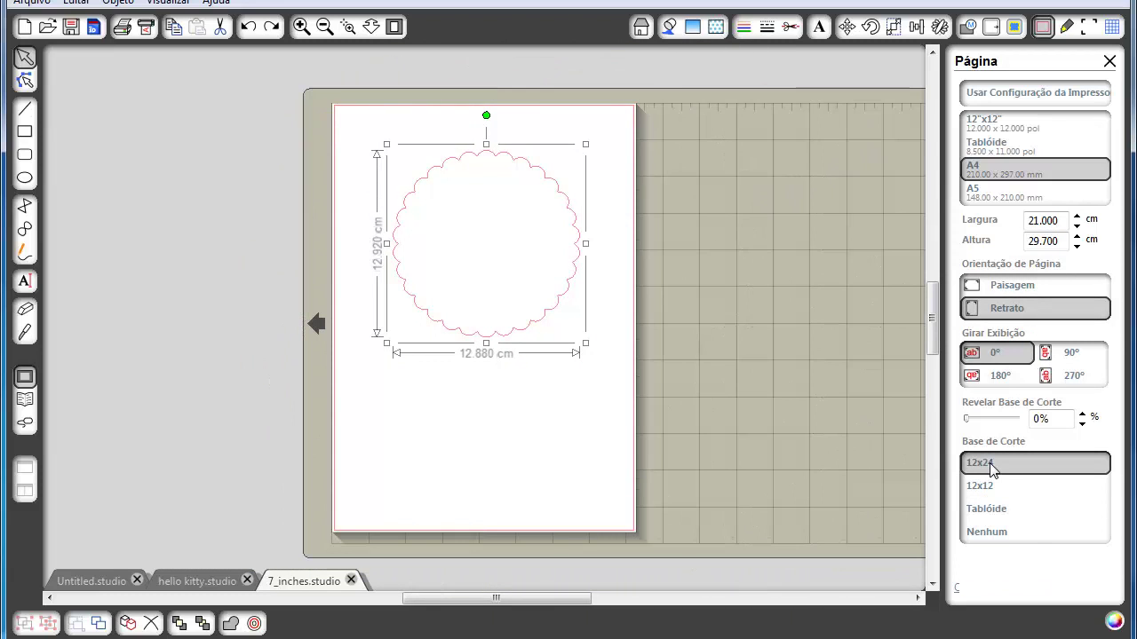
pyautogui.moveTo(507, 599); pyautogui.dragTo(595, 601)
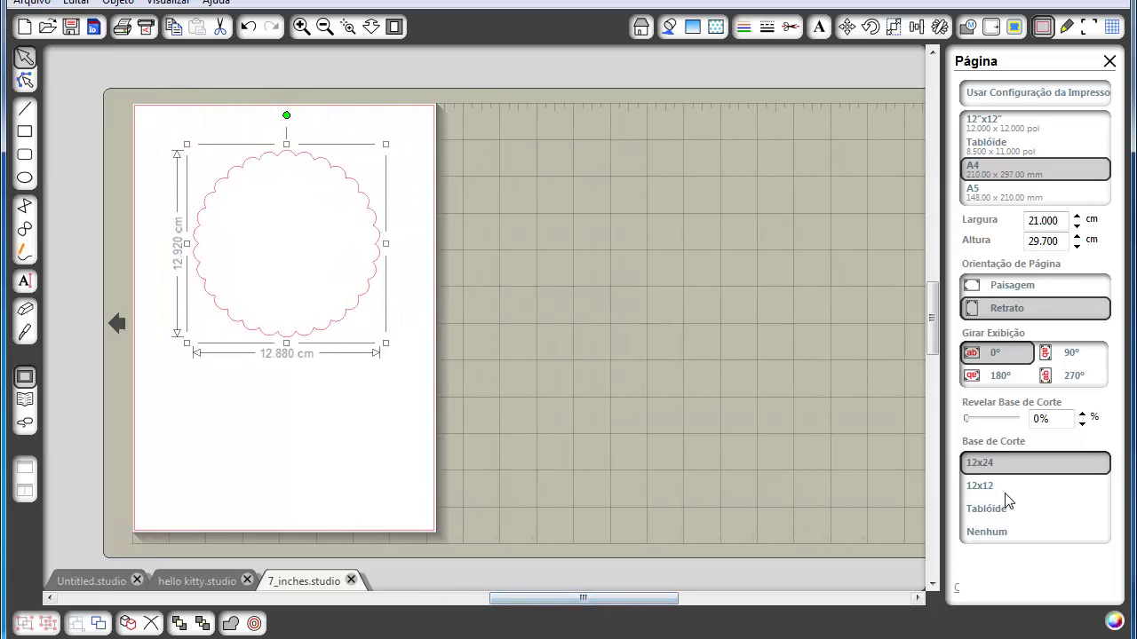
pyautogui.click(1004, 494)
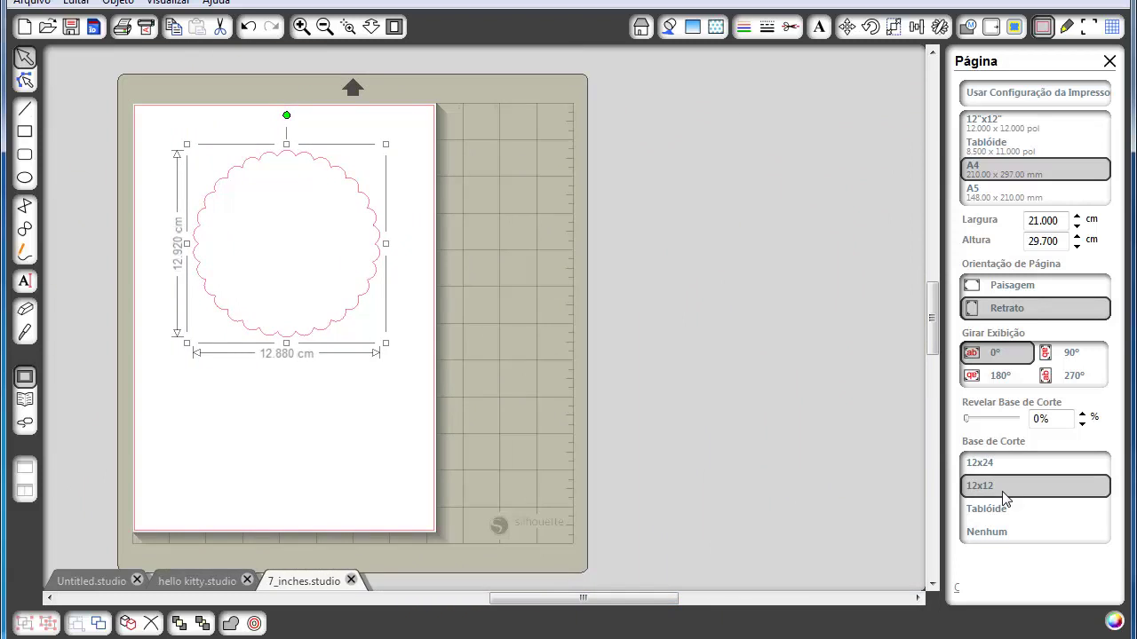
pyautogui.click(1004, 466)
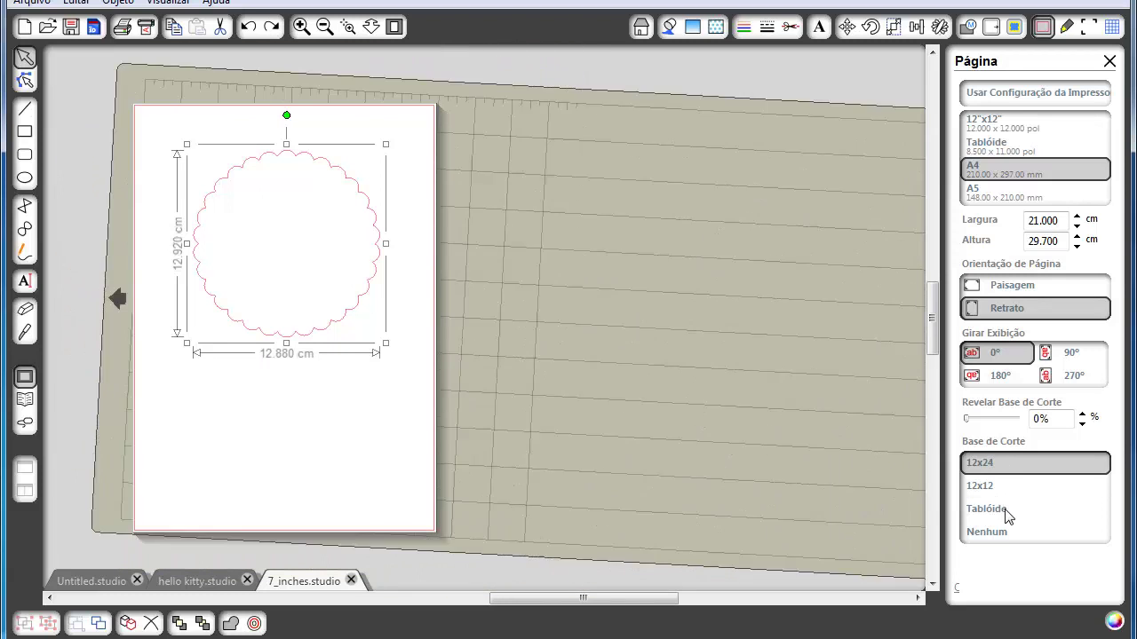
pyautogui.click(1007, 513)
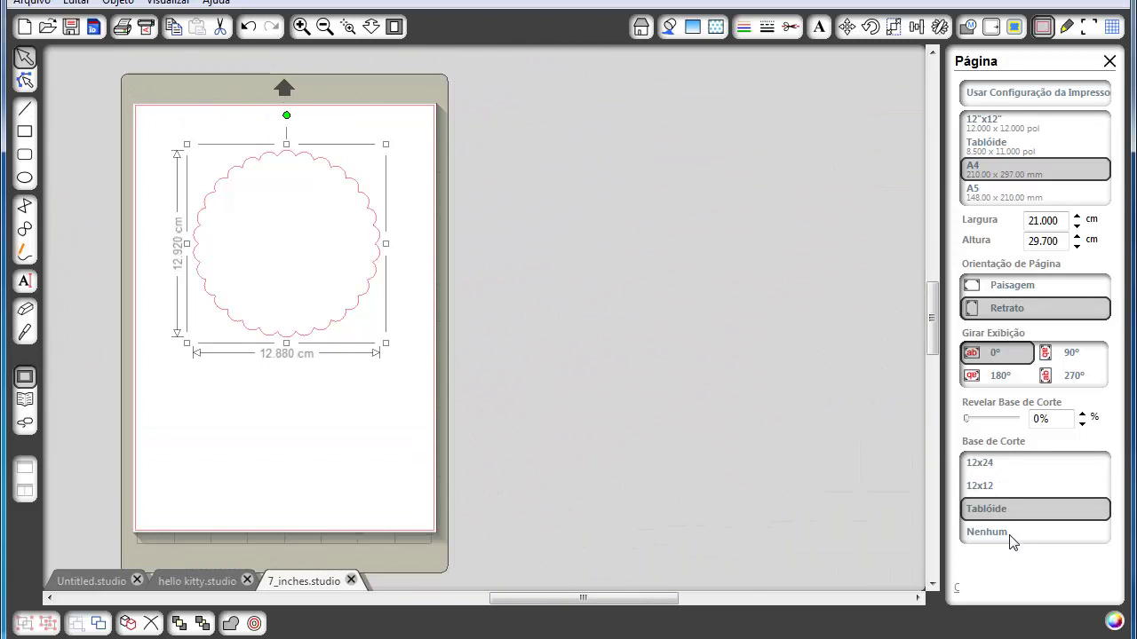
pyautogui.moveTo(629, 599); pyautogui.dragTo(497, 599)
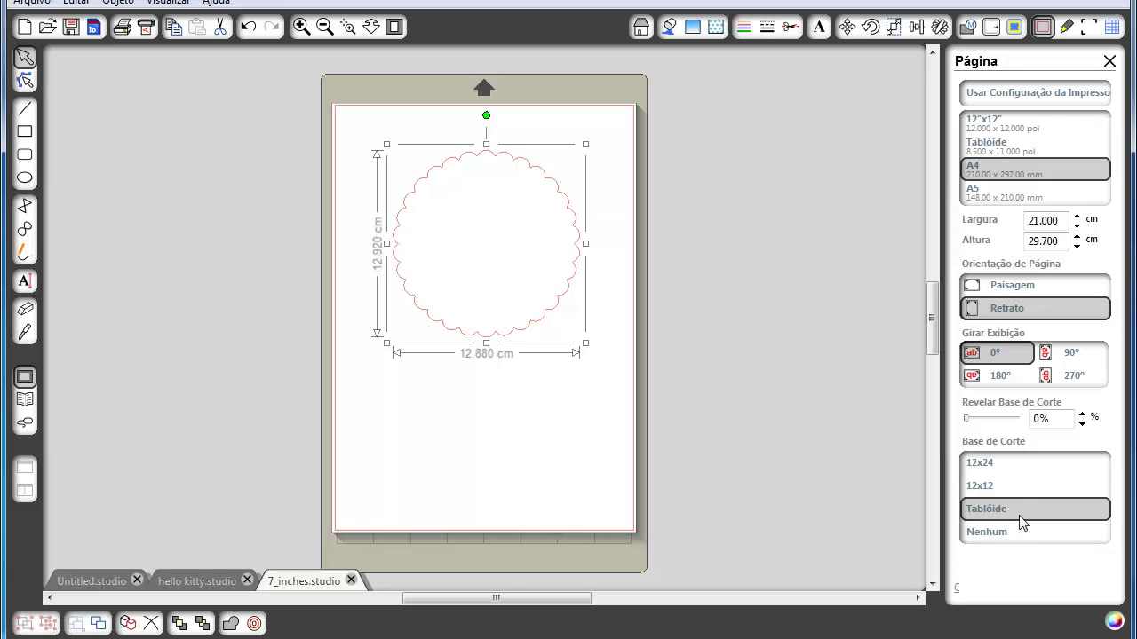
pyautogui.click(1004, 487)
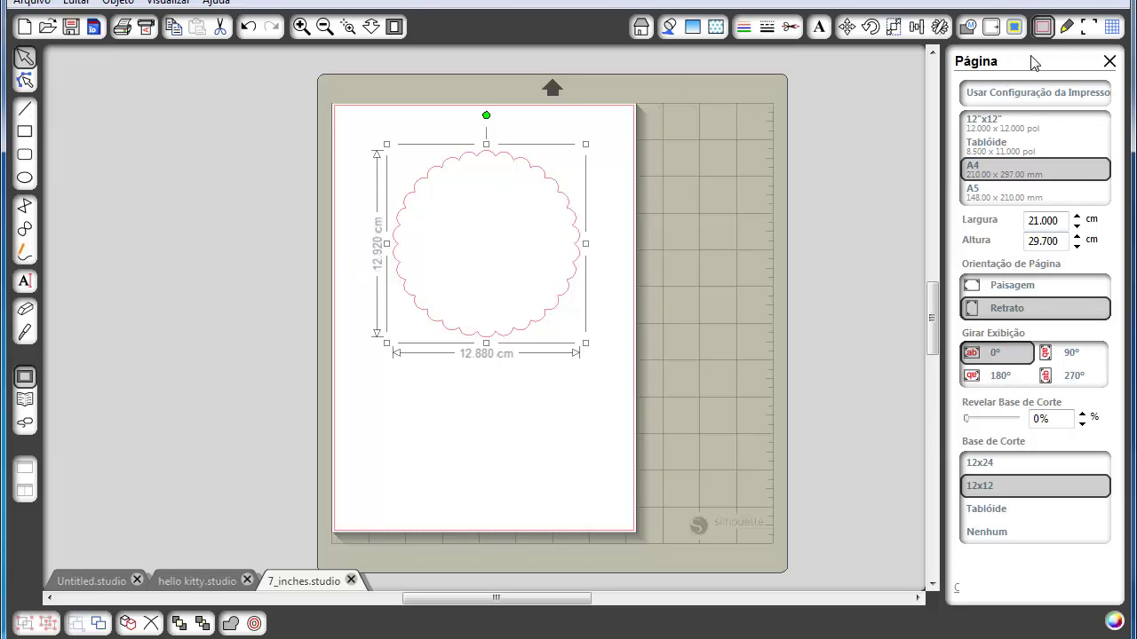
# Open the Silhouette cut settings, choose the Papel estampado material, and set the blade adjustment to 7
pyautogui.click(1067, 27)
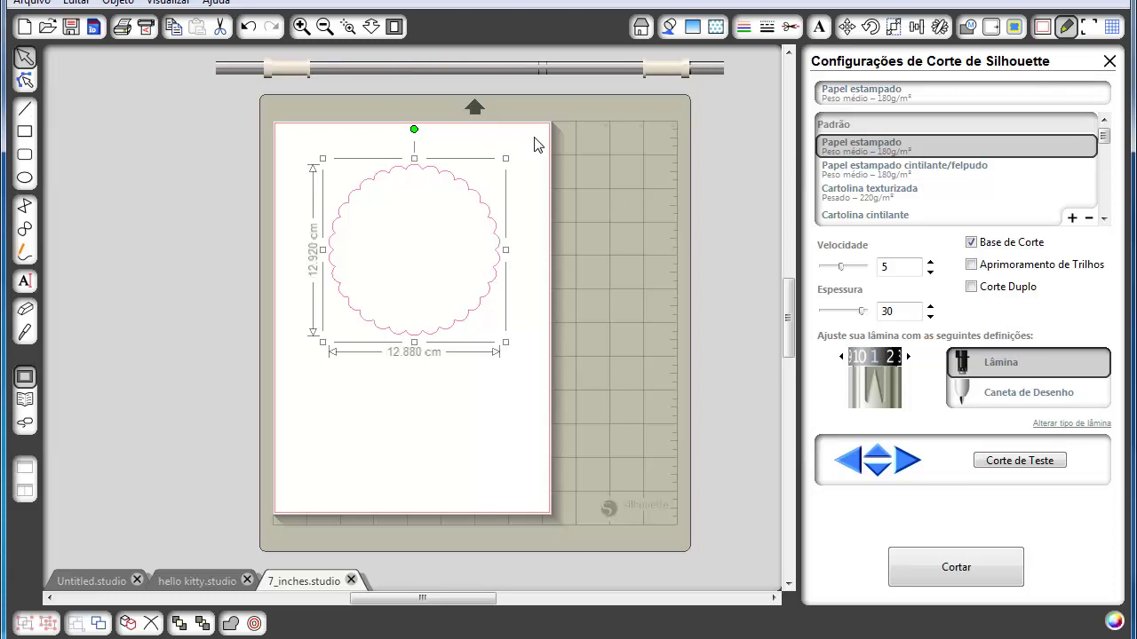
pyautogui.click(903, 155)
pyautogui.click(908, 356)
pyautogui.click(907, 356)
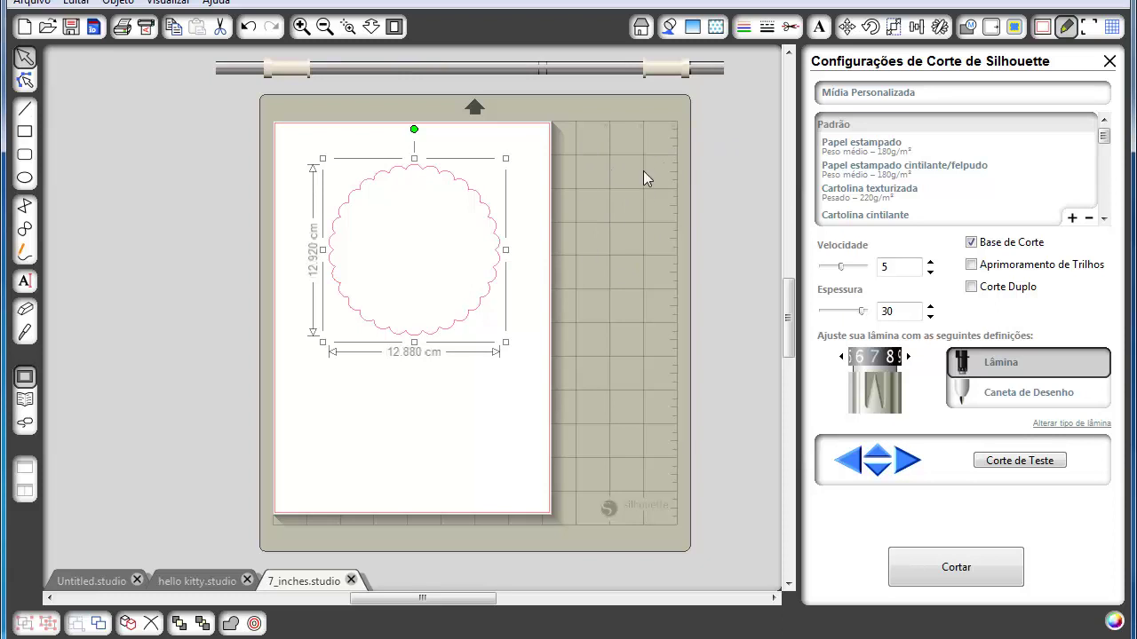
# Lower the blade adjustment to 3 and choose the Papel estampado cintilante/felpudo material
pyautogui.click(843, 357)
pyautogui.click(843, 358)
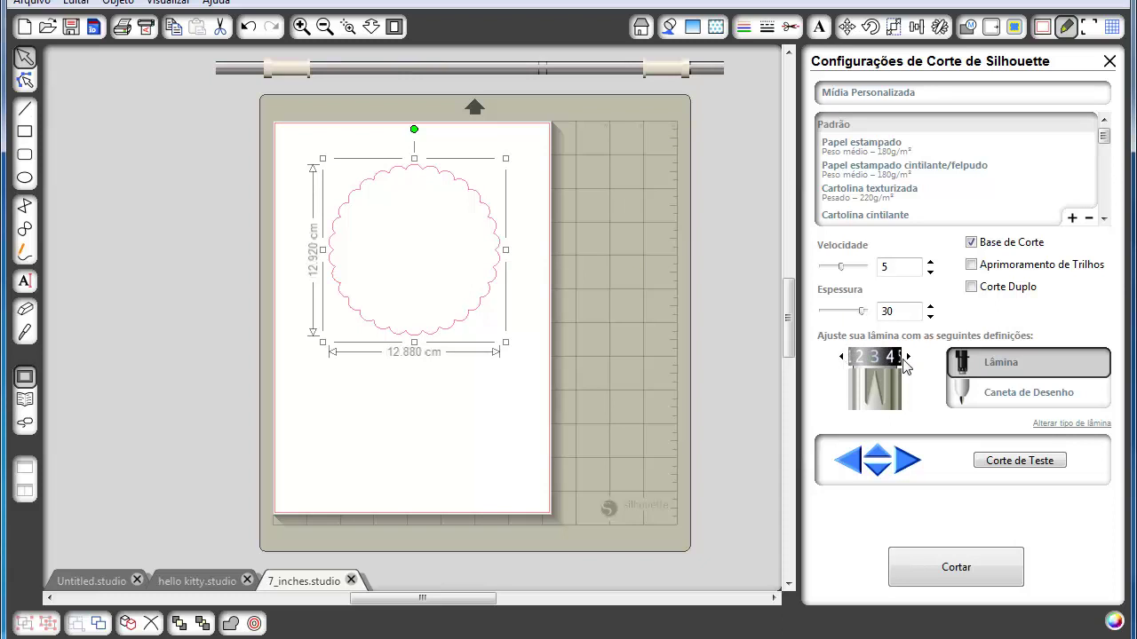
pyautogui.click(842, 357)
pyautogui.click(889, 173)
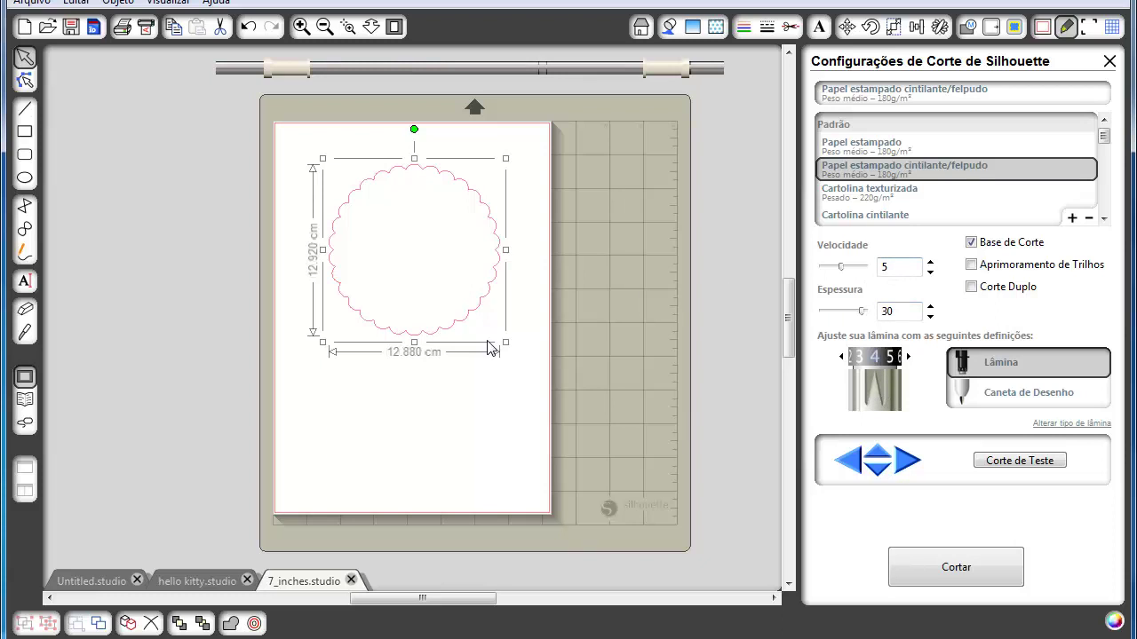
# Shrink the scalloped outline to about 6.06 by 6.08 cm and try a cutting speed of 1
pyautogui.moveTo(527, 357); pyautogui.dragTo(423, 243)
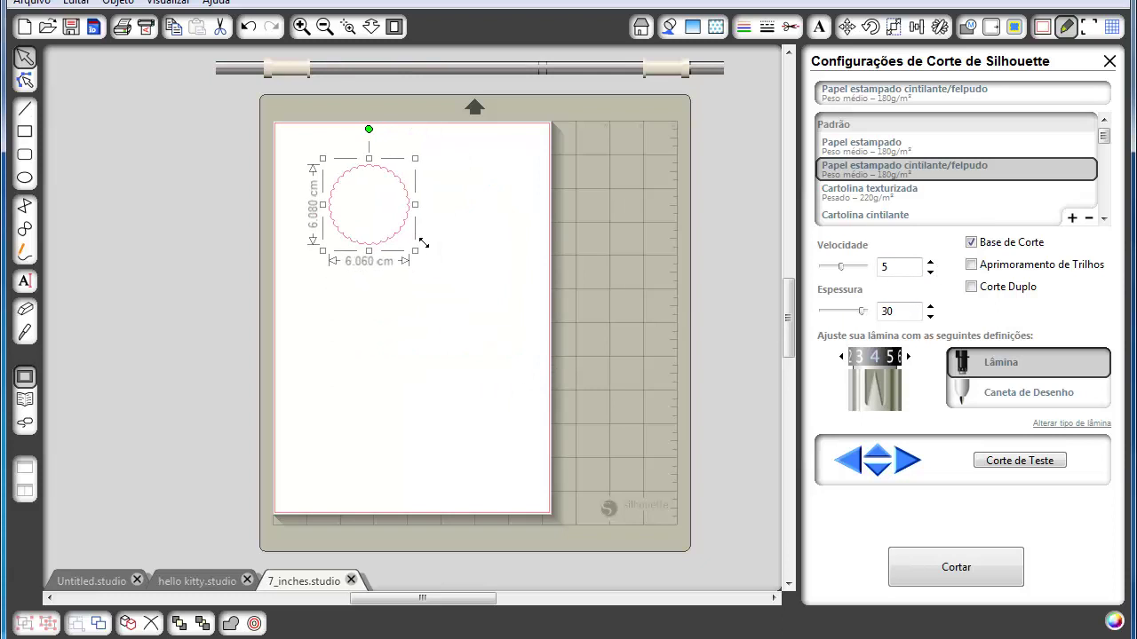
pyautogui.click(930, 272)
pyautogui.click(930, 272)
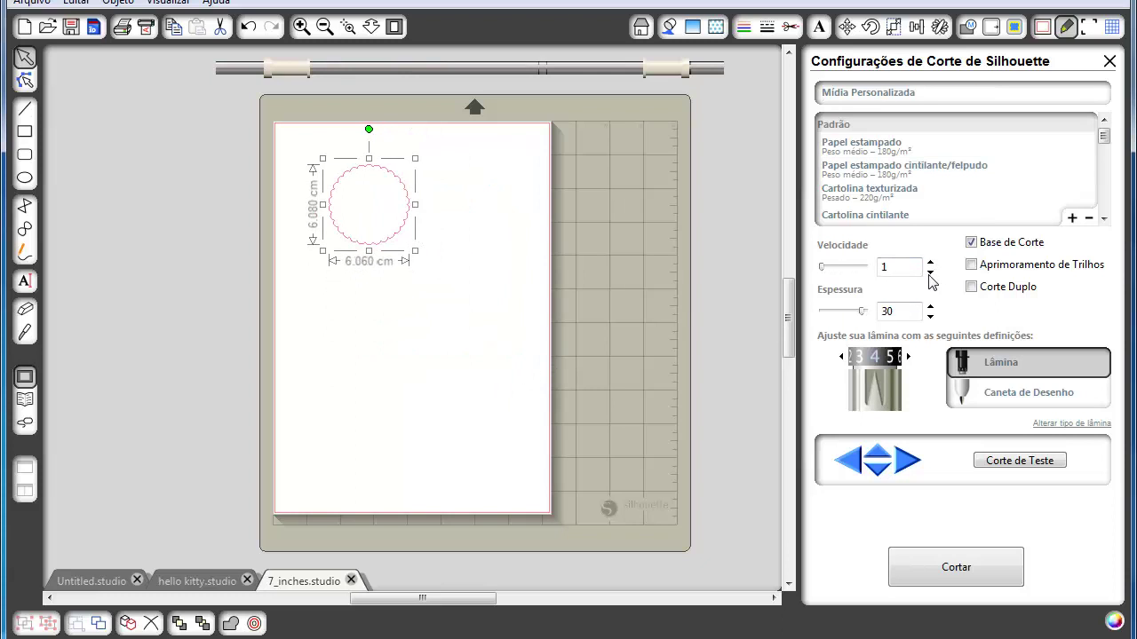
pyautogui.click(929, 262)
pyautogui.click(929, 261)
# Choose the Papel estampado material and reposition the small scalloped outline near the page's upper edge
pyautogui.moveTo(404, 189); pyautogui.dragTo(455, 181)
pyautogui.click(885, 149)
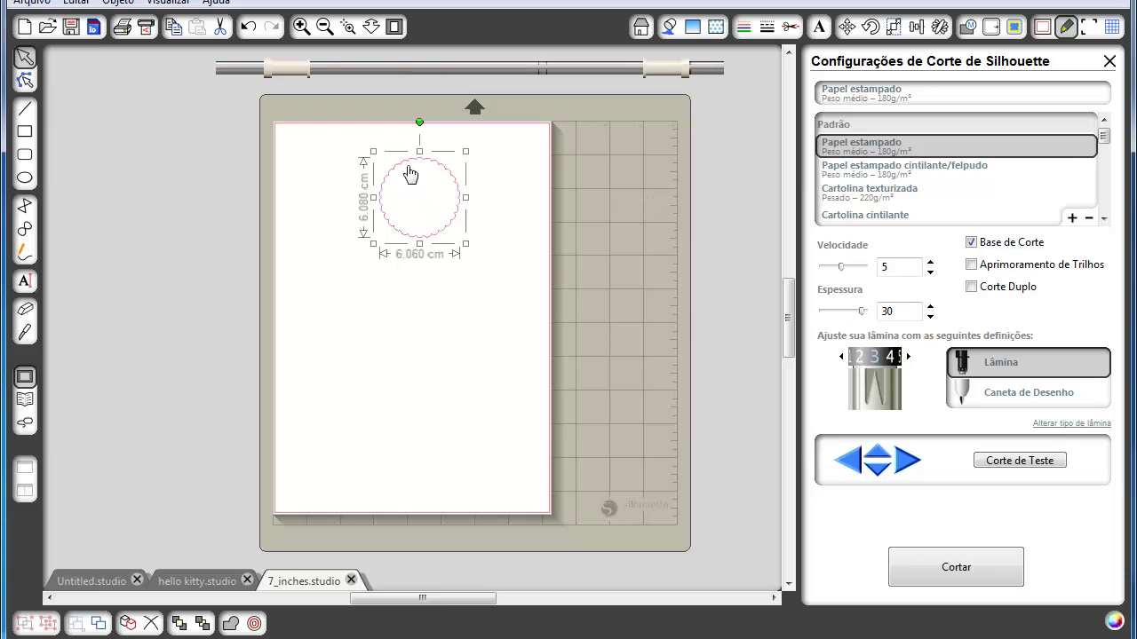
pyautogui.moveTo(410, 175); pyautogui.dragTo(375, 182)
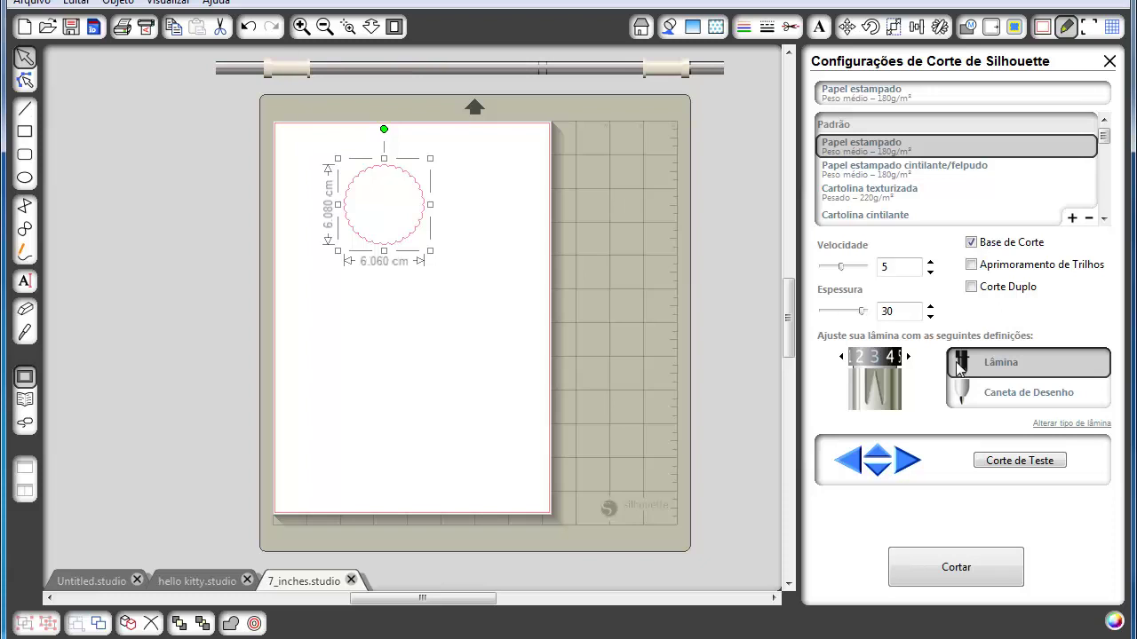
# Set the blade adjustment to 4 and switch the cutting tool to Caneta de Desenho
pyautogui.click(908, 356)
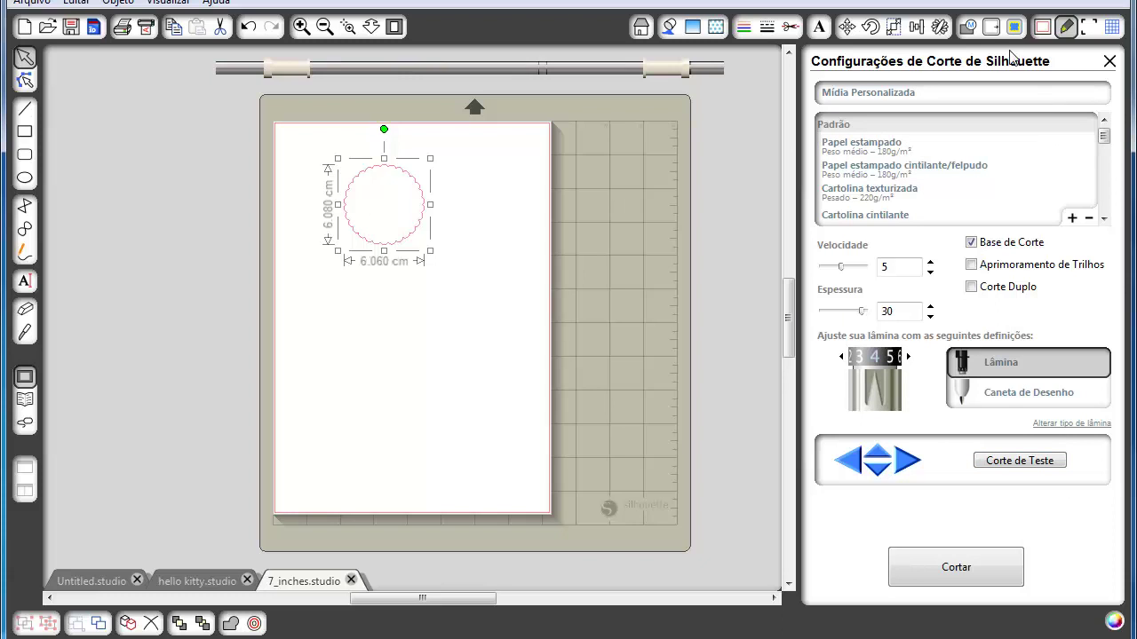
pyautogui.click(1009, 395)
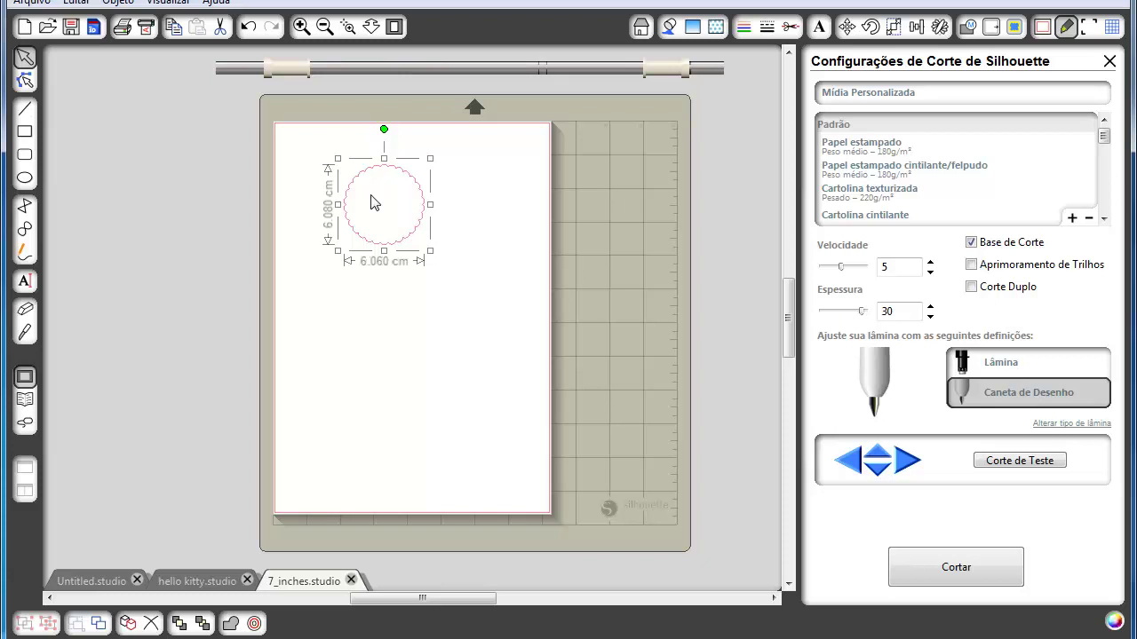
# Look through the other open documents, return to 7_inches.studio, and add the text "natal" below the scalloped circle
pyautogui.click(104, 576)
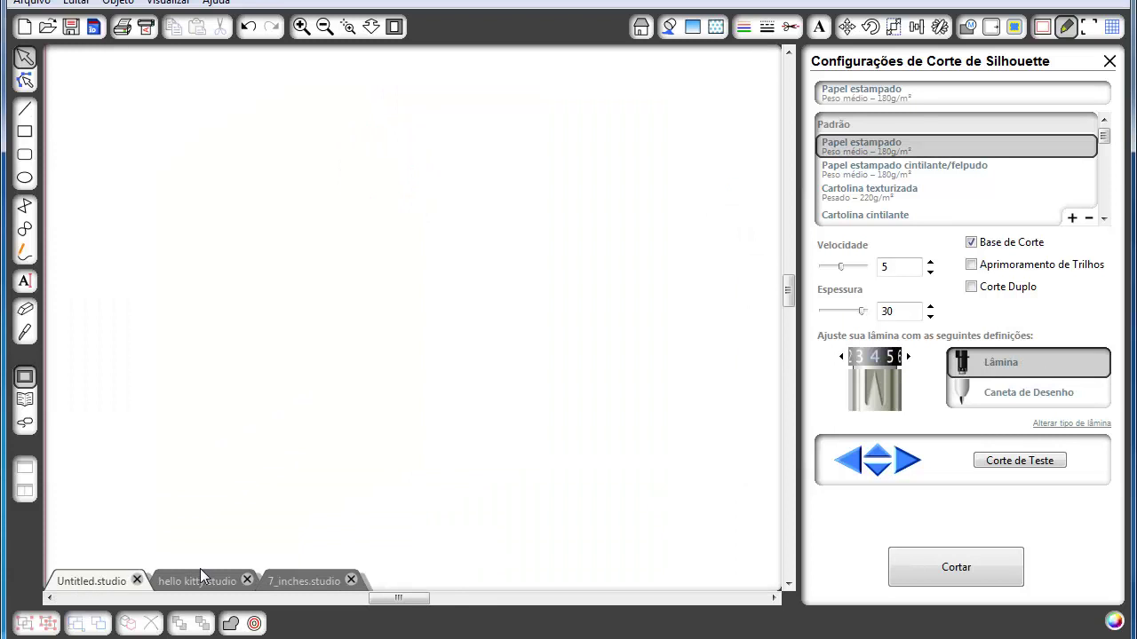
pyautogui.click(200, 579)
pyautogui.click(282, 579)
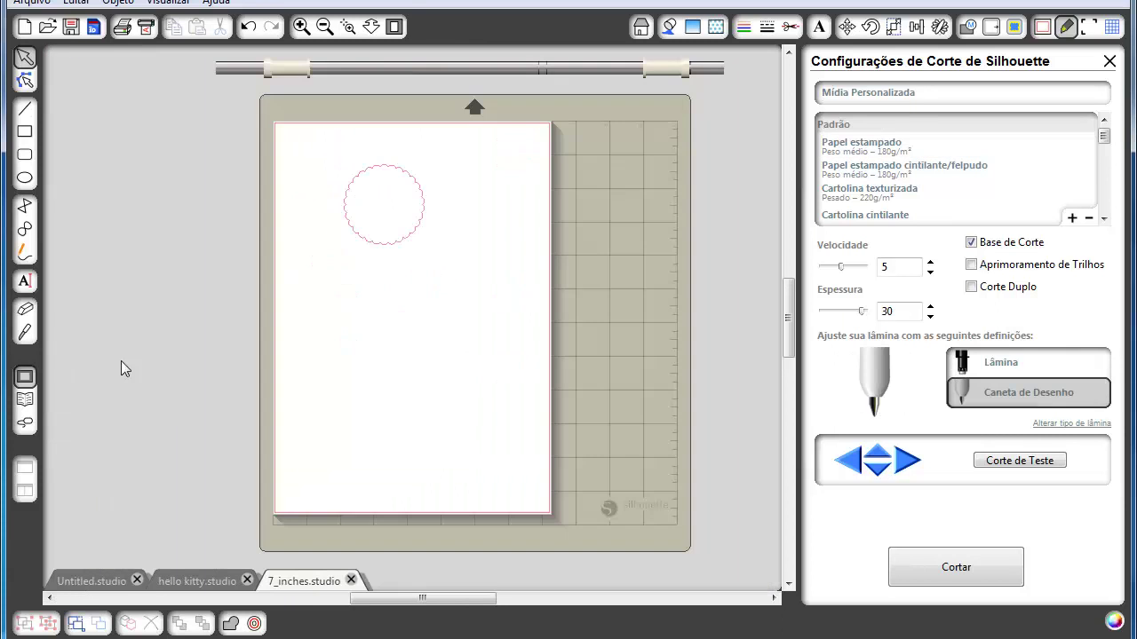
pyautogui.click(24, 284)
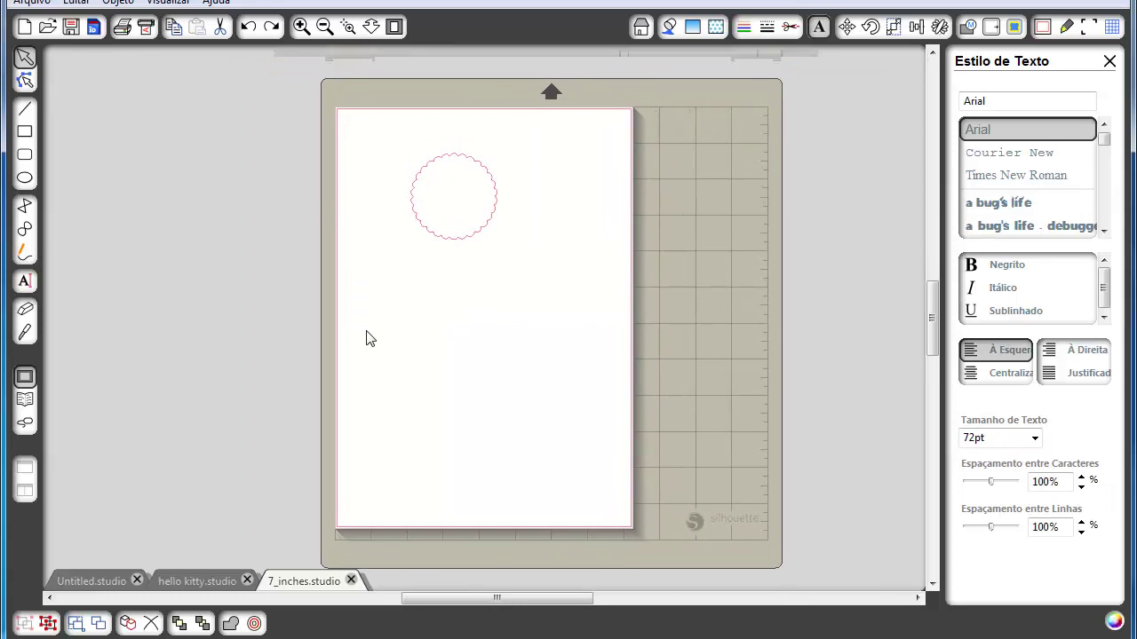
pyautogui.click(354, 328)
pyautogui.write('natal')
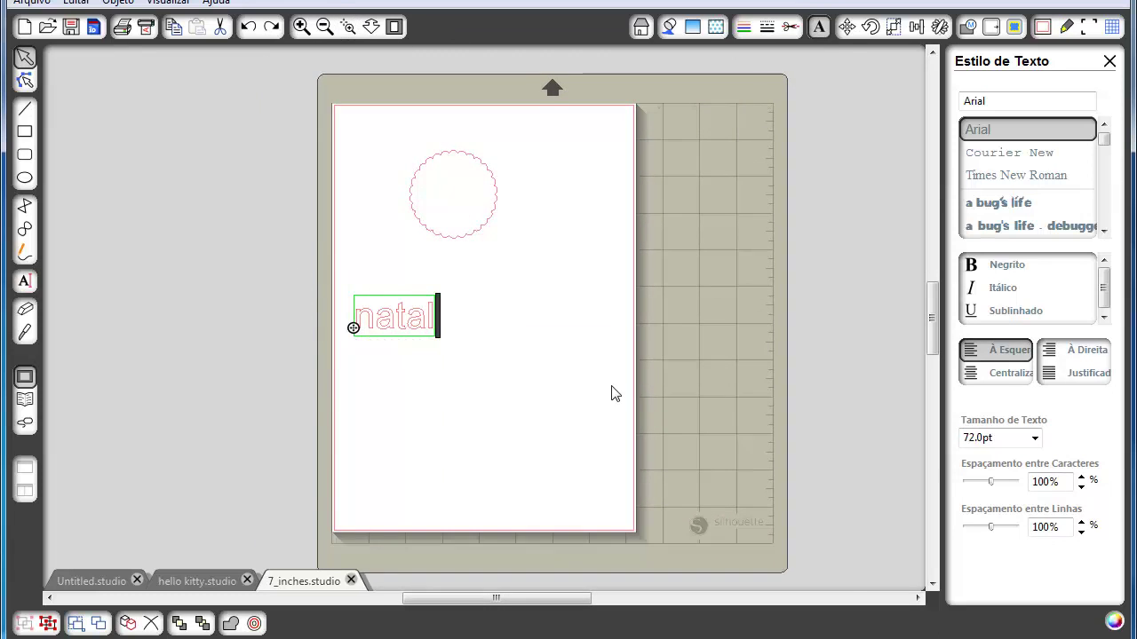
# Open the Silhouette cut settings again and move the "natal" text slightly up and to the right
pyautogui.scroll(2, 612, 393)
pyautogui.scroll(2, 612, 393)
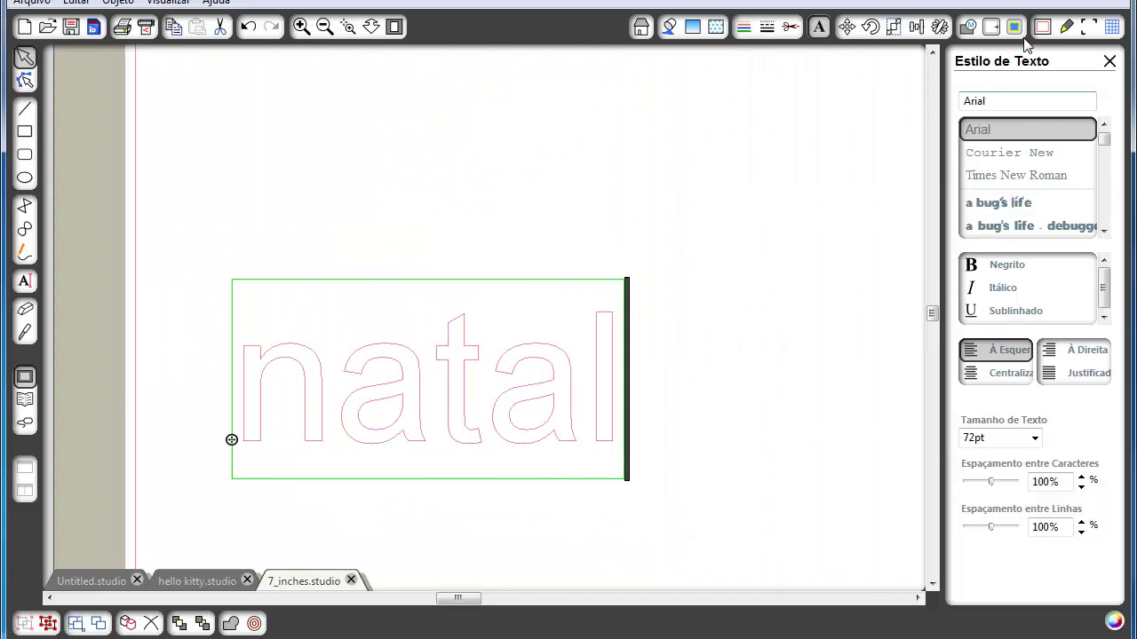
pyautogui.click(1066, 26)
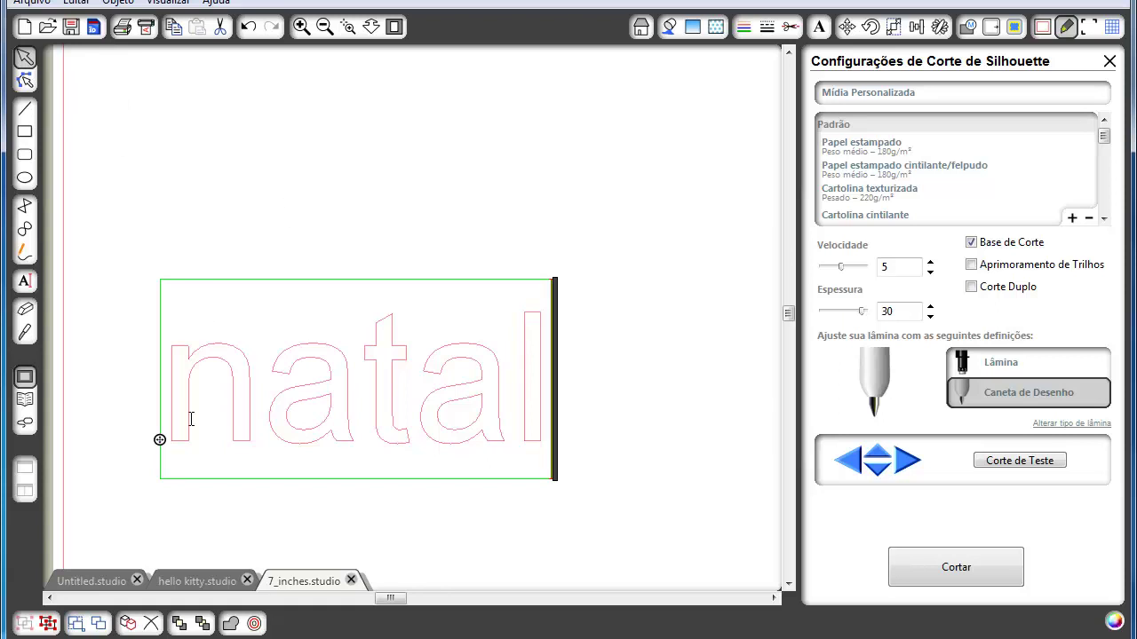
pyautogui.moveTo(159, 440); pyautogui.dragTo(223, 360)
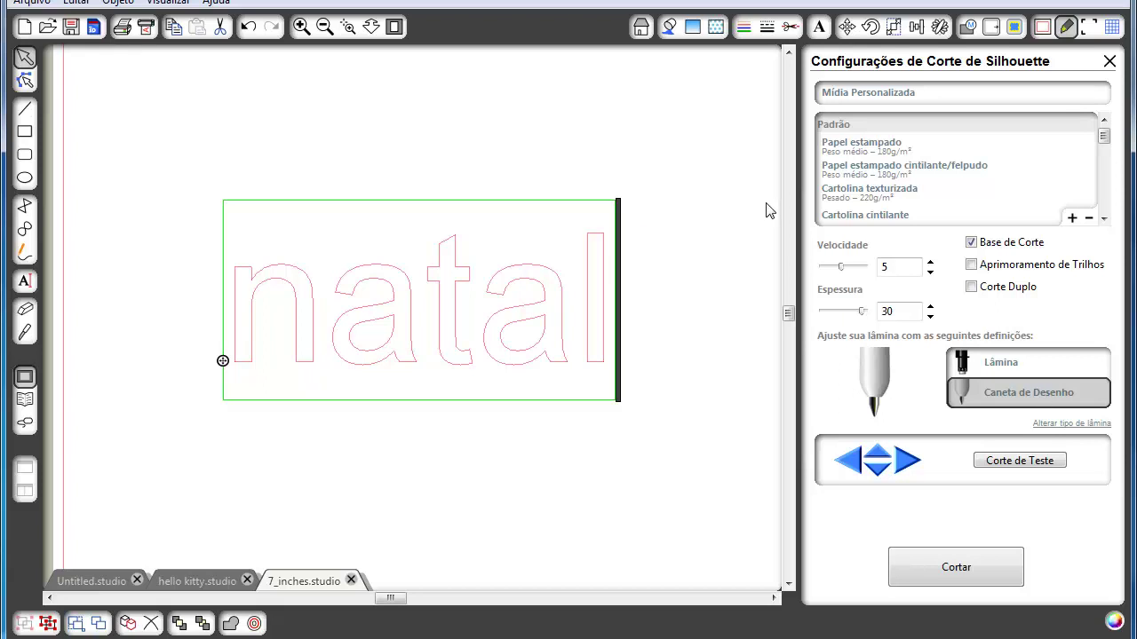
# Place the "natal" text directly beneath the scalloped circle and fill the circle with the red arrow pattern
pyautogui.click(1091, 29)
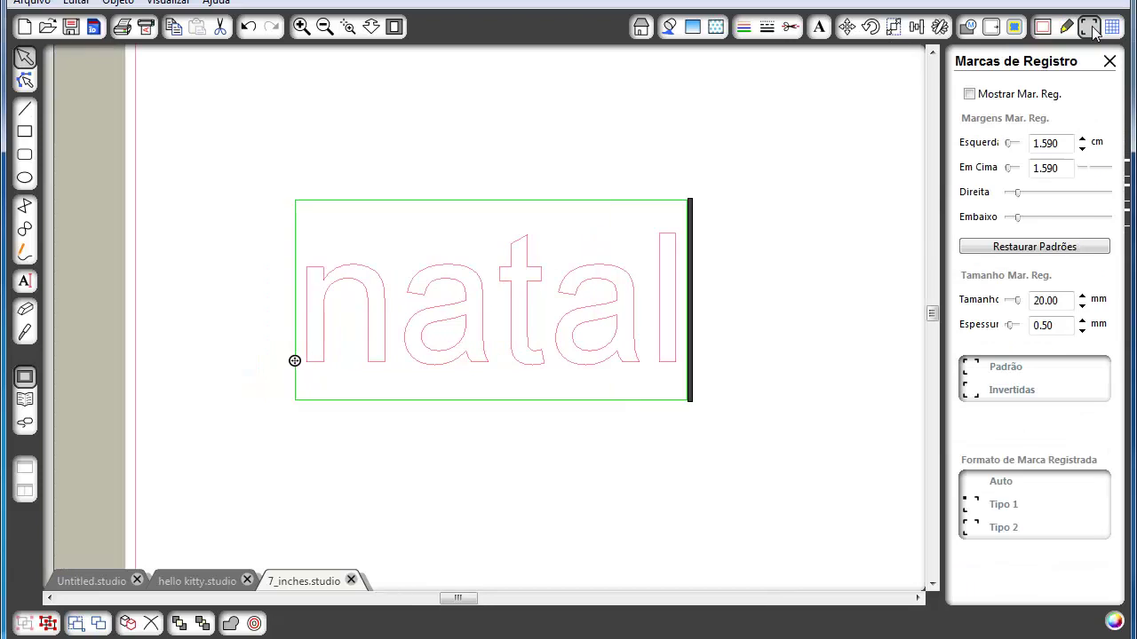
pyautogui.click(746, 266)
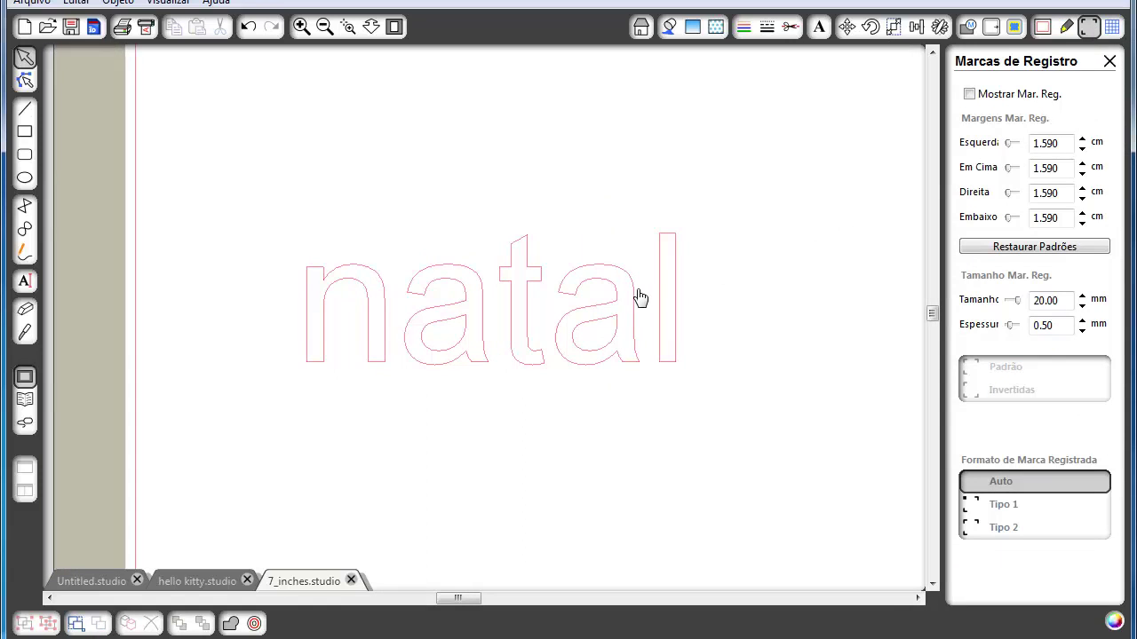
pyautogui.click(389, 30)
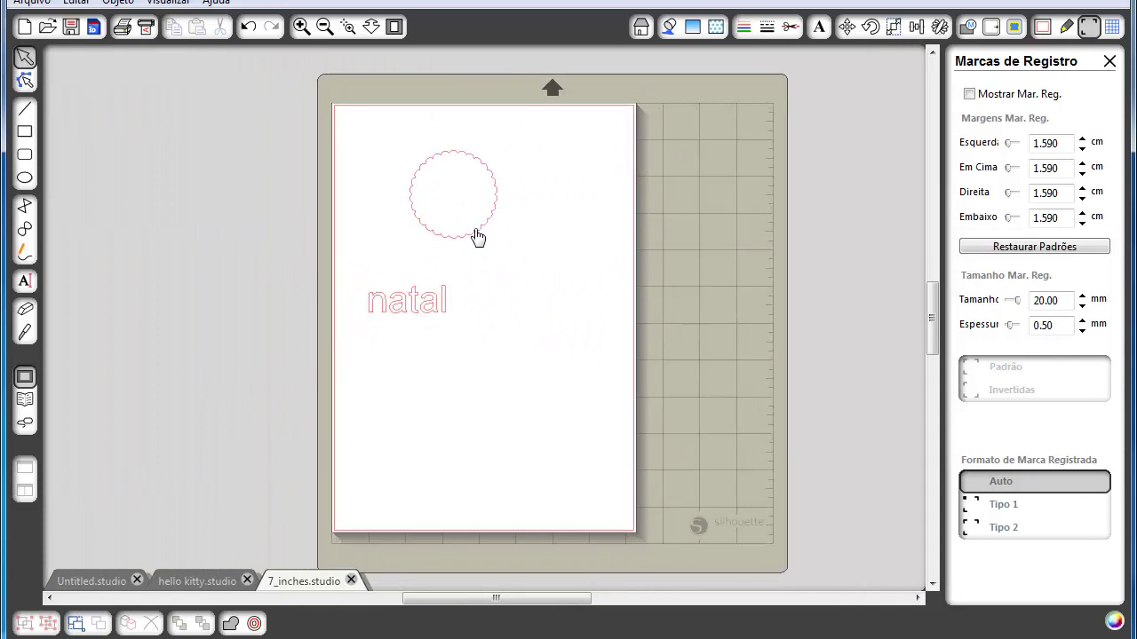
pyautogui.click(499, 188)
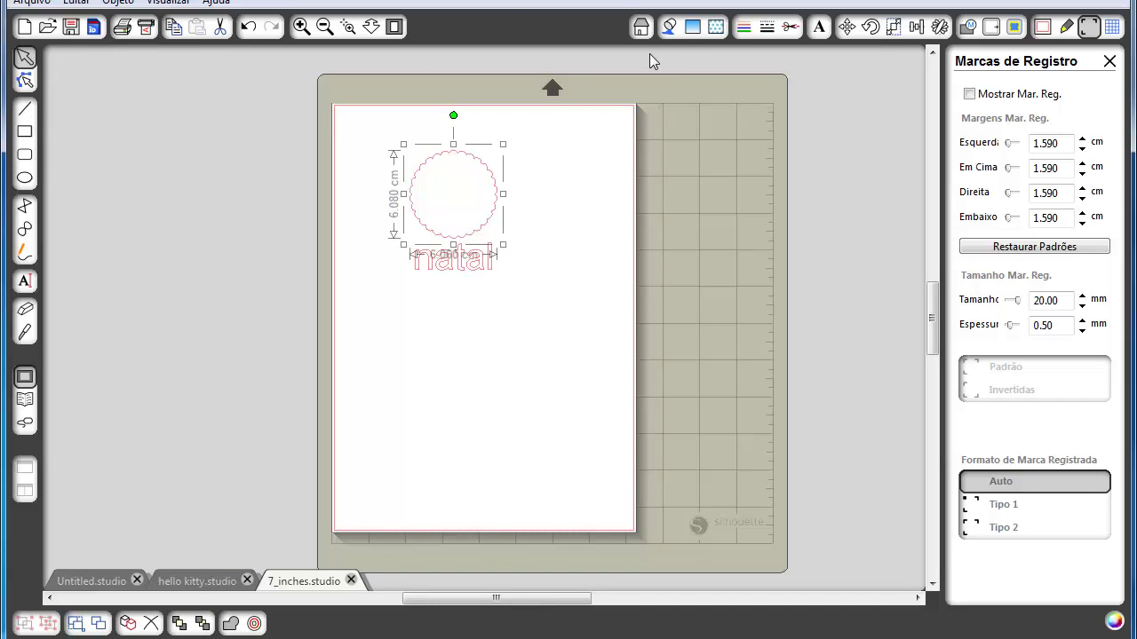
pyautogui.click(716, 27)
pyautogui.click(993, 174)
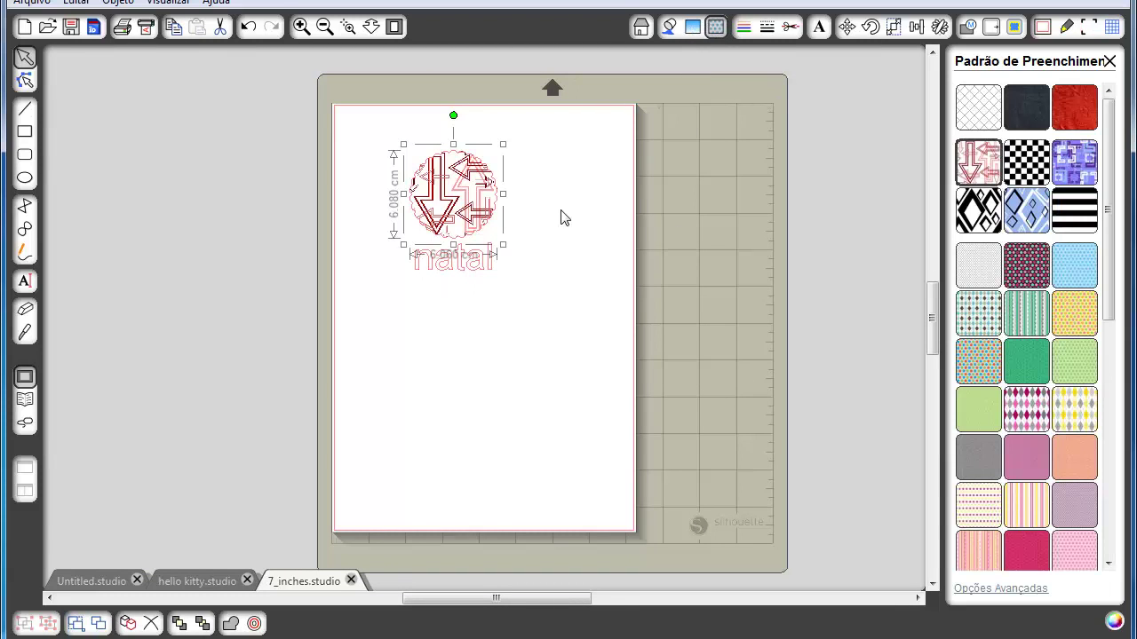
# Open the registration marks settings and enable Mostrar Mar. Reg. for the page with the patterned circle
pyautogui.click(1087, 29)
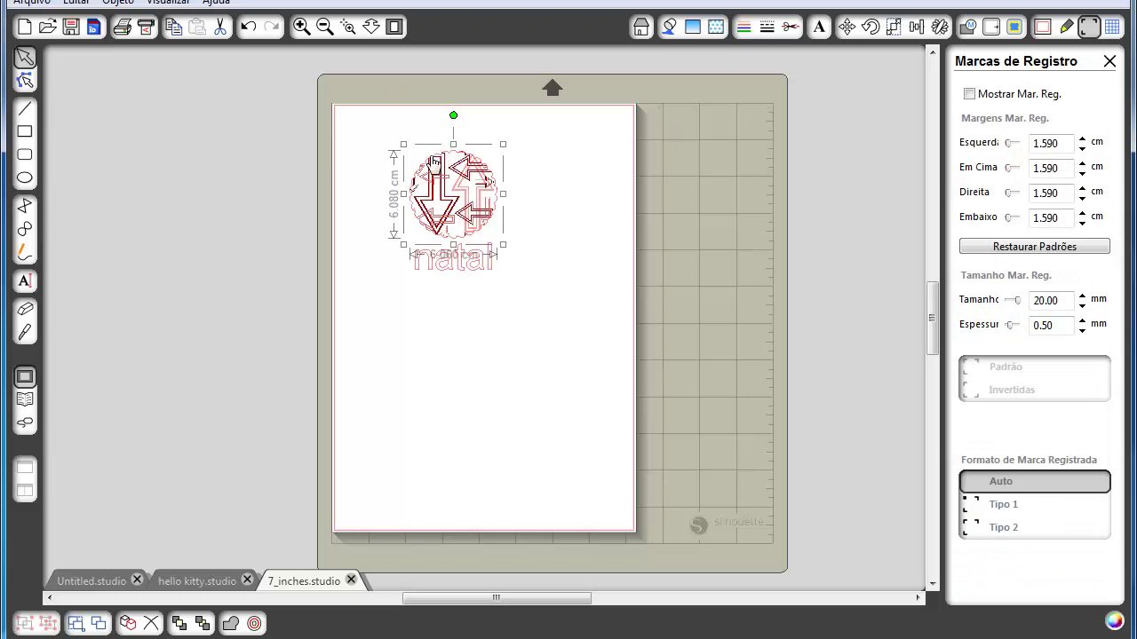
pyautogui.click(346, 28)
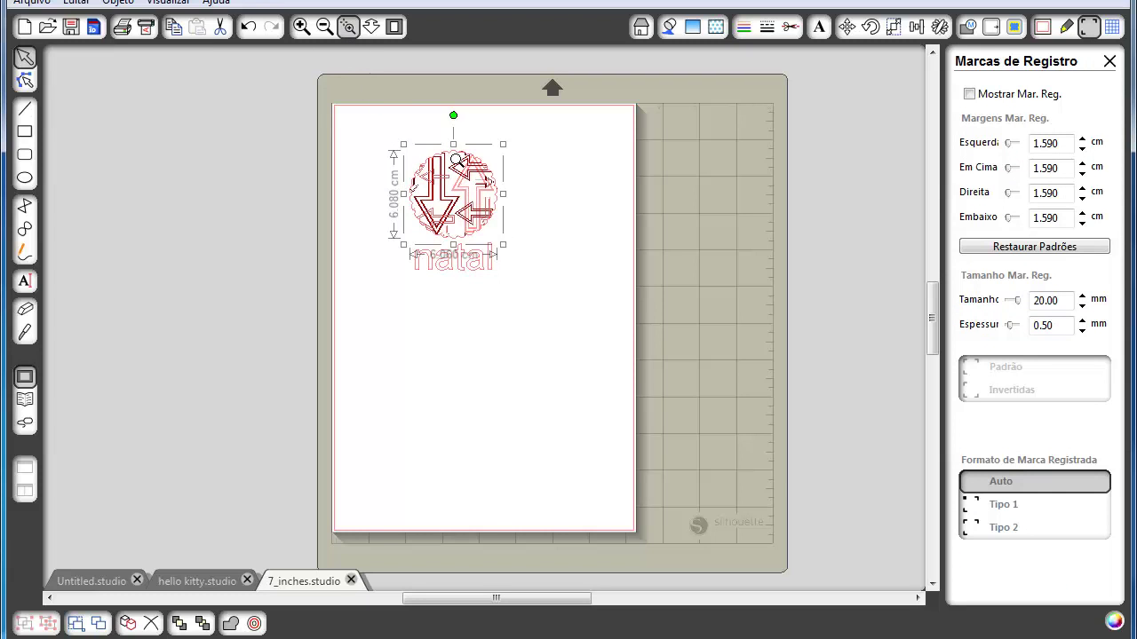
pyautogui.moveTo(399, 137); pyautogui.dragTo(530, 221)
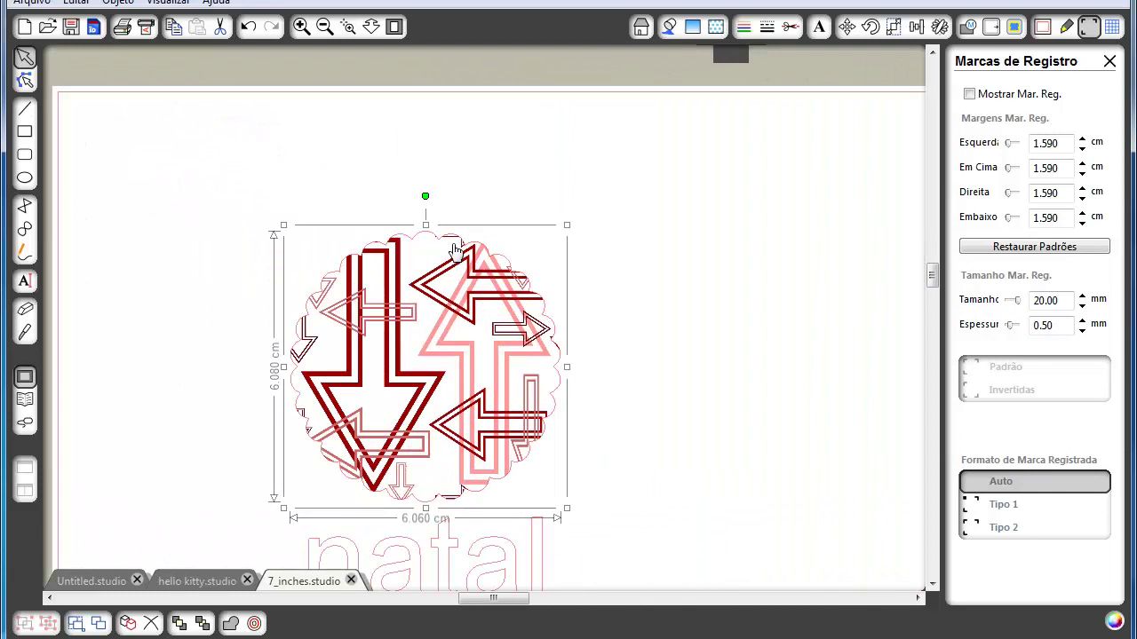
pyautogui.click(368, 30)
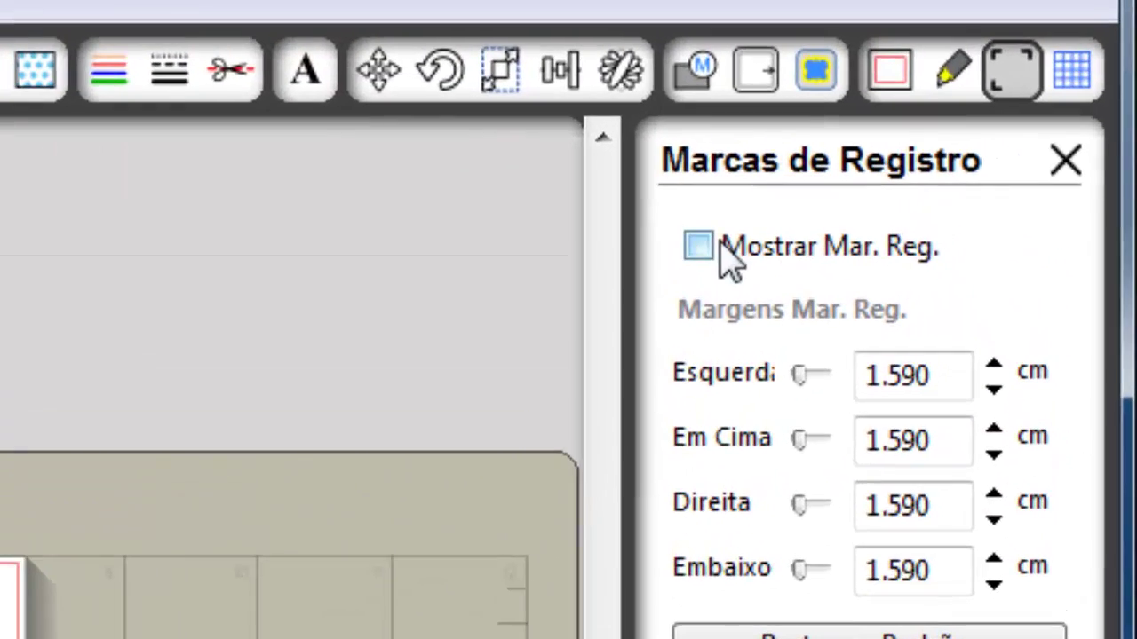
pyautogui.click(819, 181)
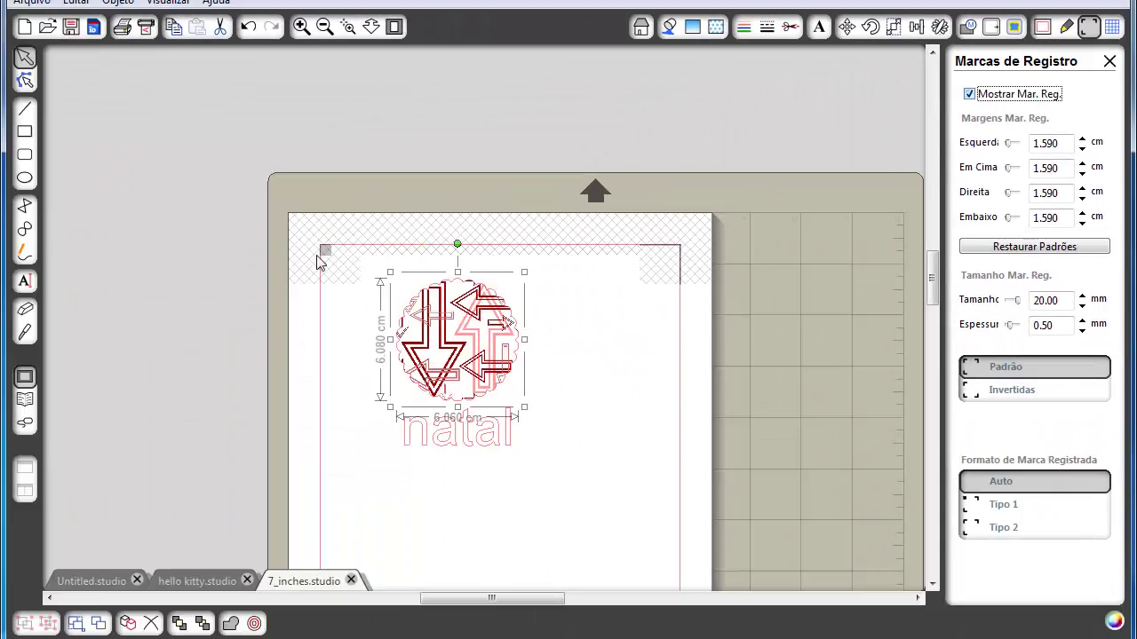
# Turn the registration marks off and on again to compare the lower part of the page
pyautogui.moveTo(601, 358); pyautogui.dragTo(562, 422)
pyautogui.moveTo(545, 517); pyautogui.dragTo(548, 367)
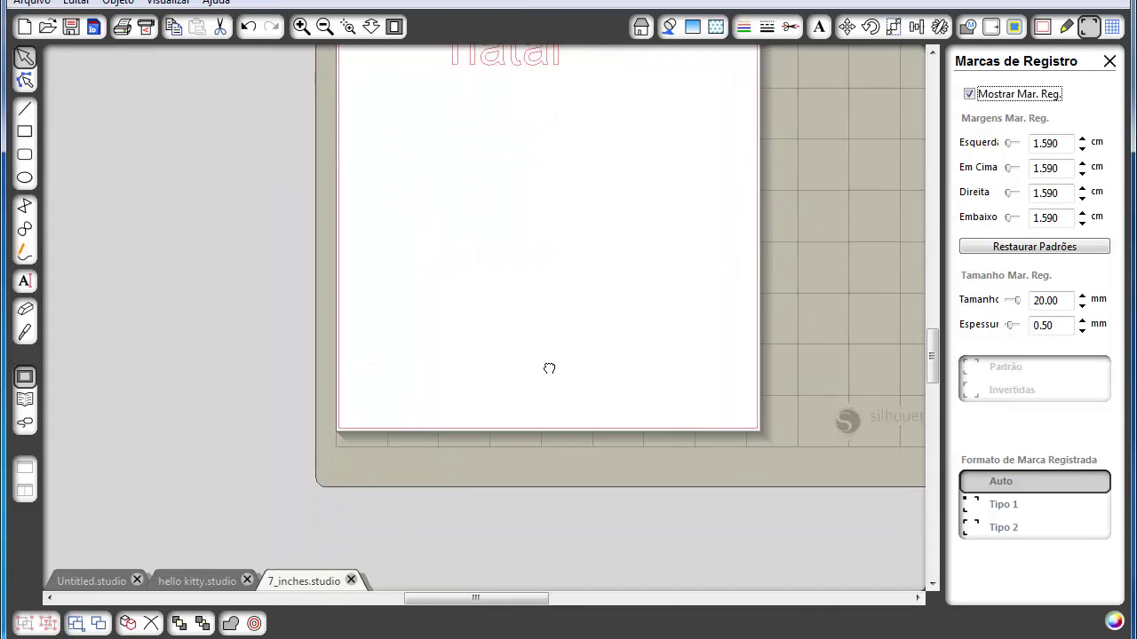
pyautogui.click(969, 94)
pyautogui.click(594, 330)
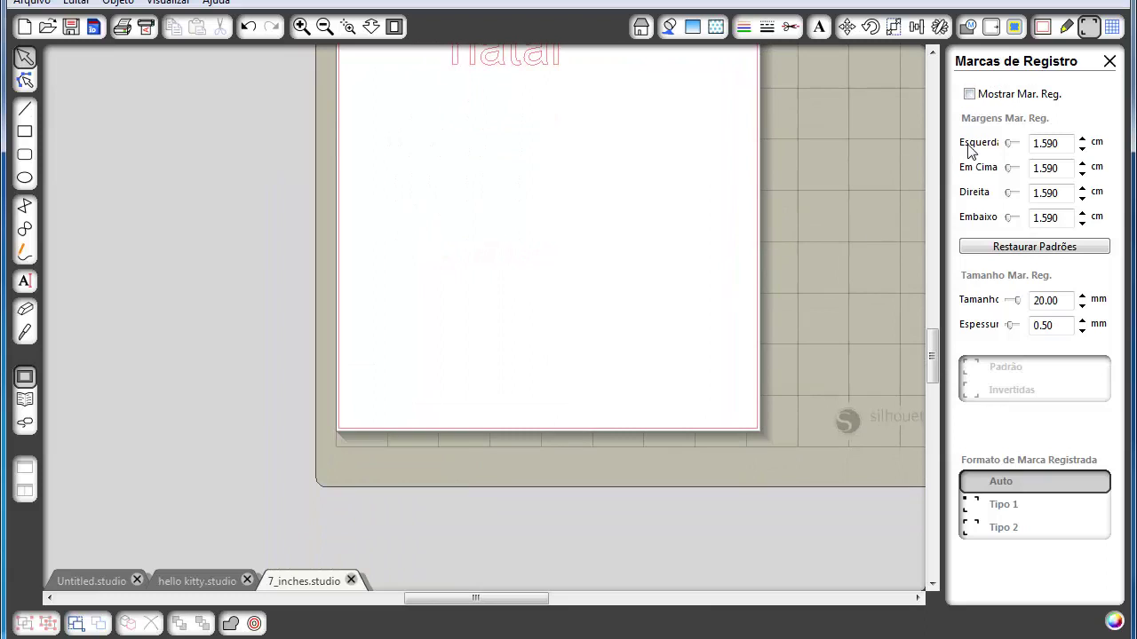
pyautogui.click(969, 94)
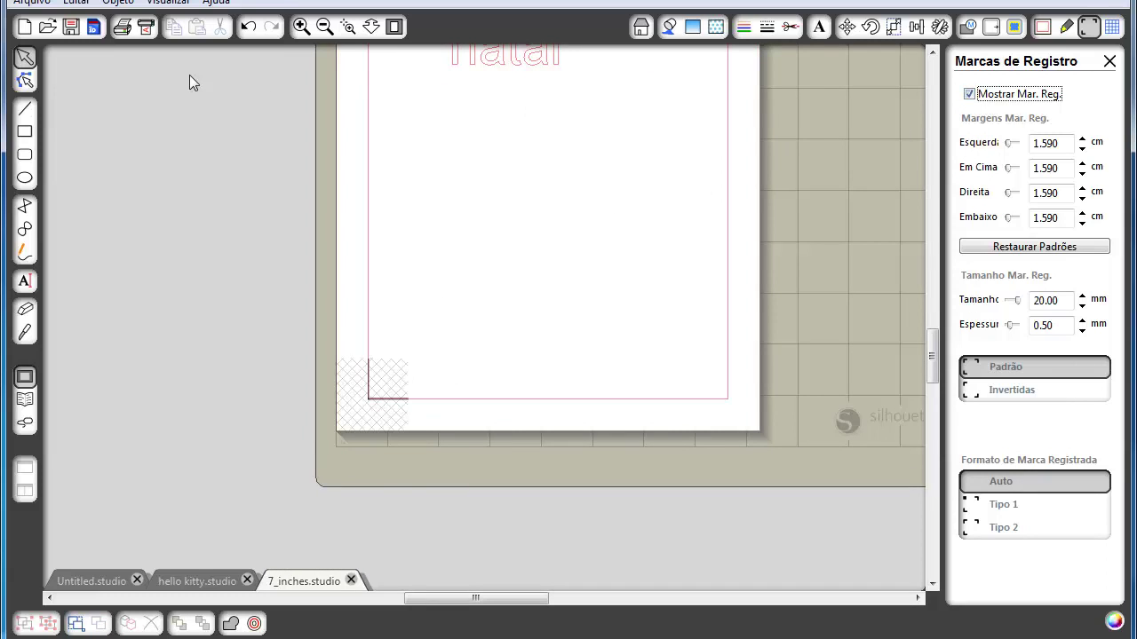
# Open the printer dialog for the page with registration marks and cancel the printing
pyautogui.click(372, 27)
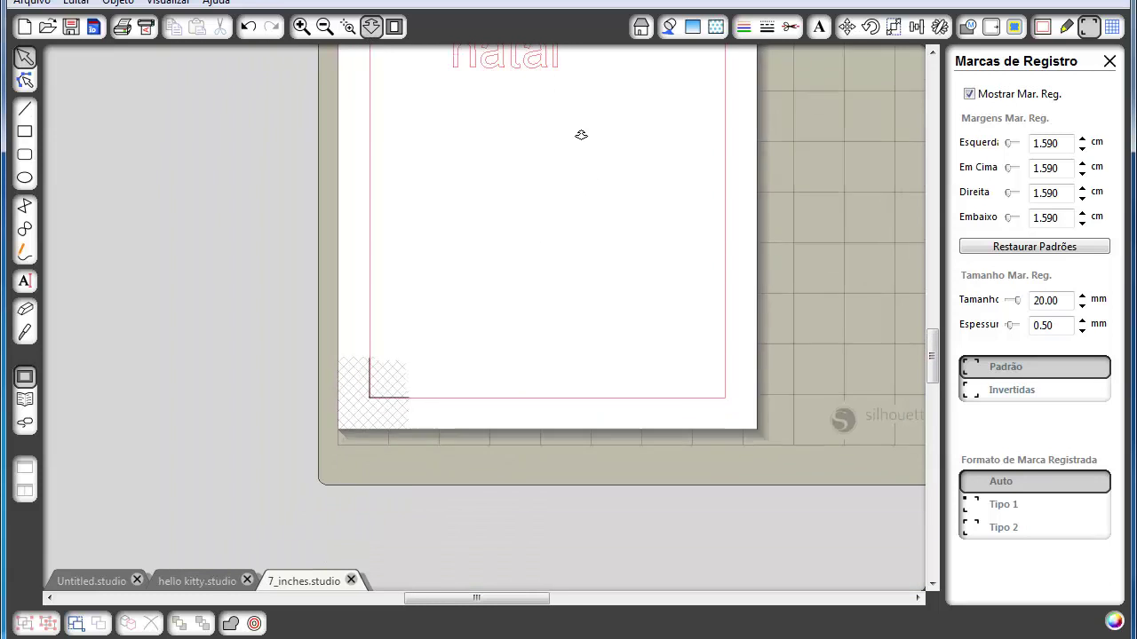
pyautogui.moveTo(581, 135); pyautogui.dragTo(579, 177)
pyautogui.click(371, 26)
pyautogui.moveTo(517, 147); pyautogui.dragTo(515, 182)
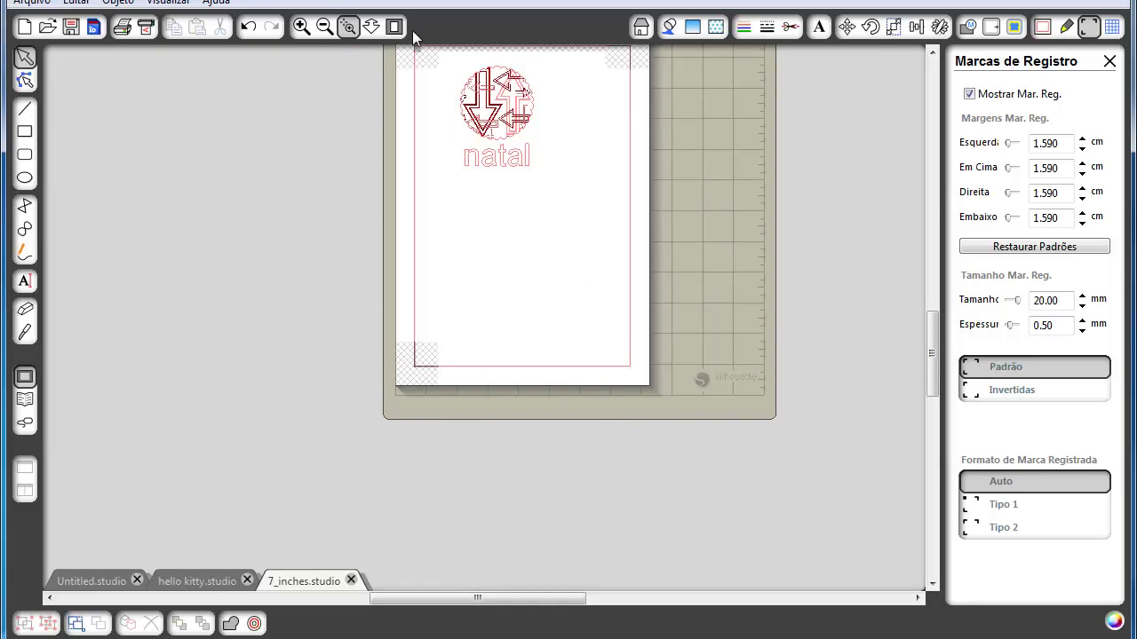
pyautogui.click(394, 26)
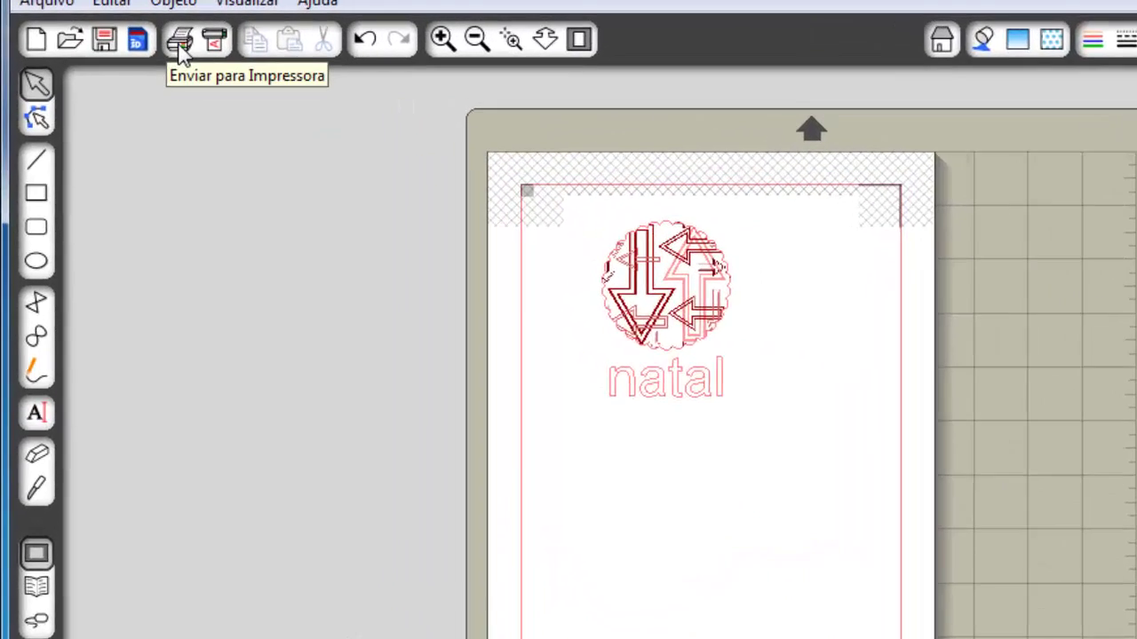
pyautogui.click(121, 29)
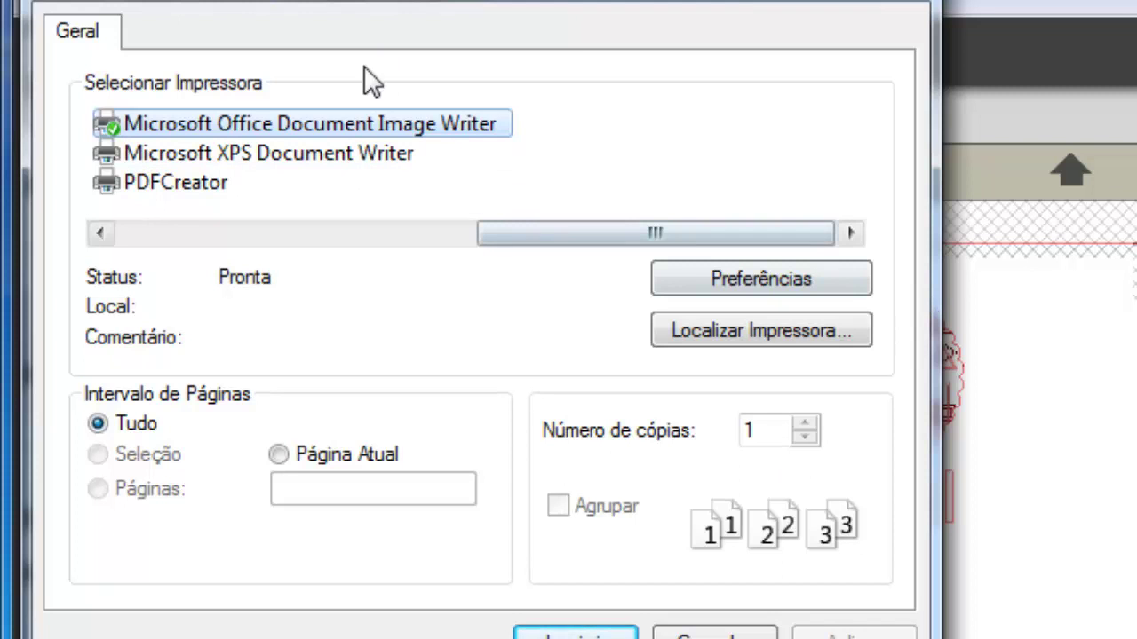
pyautogui.click(715, 636)
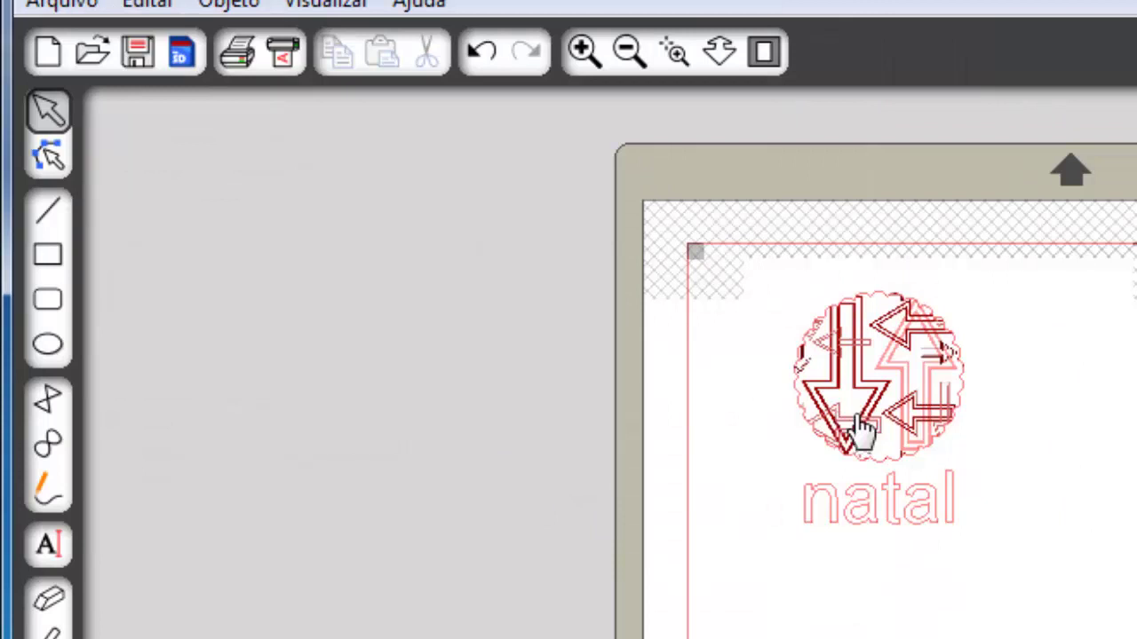
# Nudge the patterned circle slightly up and to the right and send the design to the Silhouette
pyautogui.moveTo(900, 399)
pyautogui.mouseDown()
pyautogui.moveTo(1124, 405)
pyautogui.moveTo(773, 393)
pyautogui.moveTo(1130, 387)
pyautogui.moveTo(908, 379)
pyautogui.mouseUp()
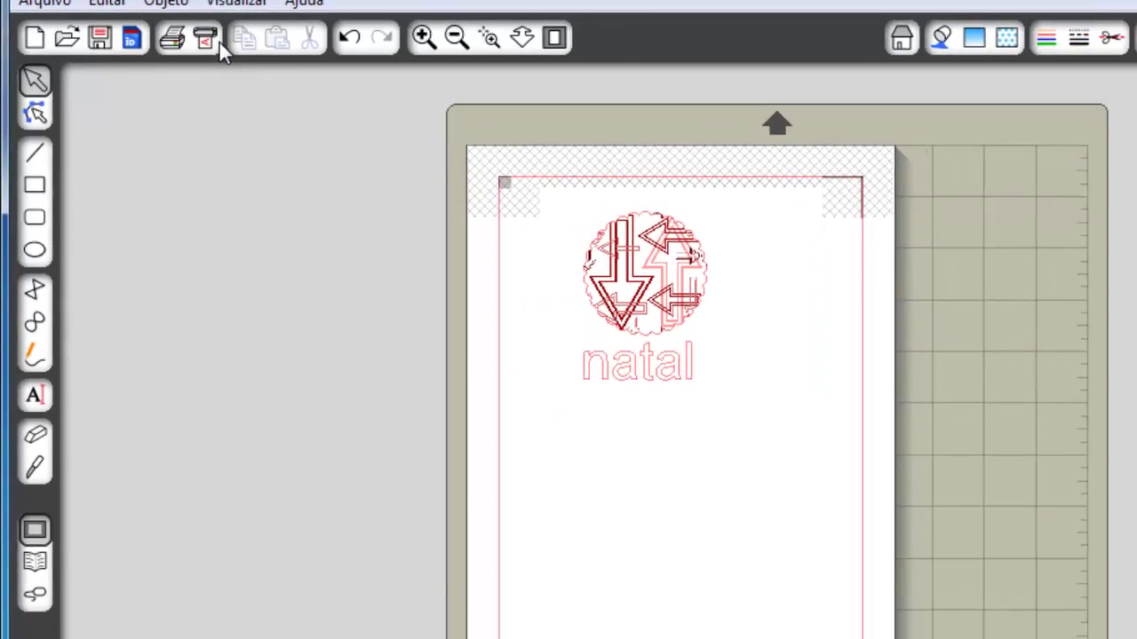
pyautogui.click(285, 51)
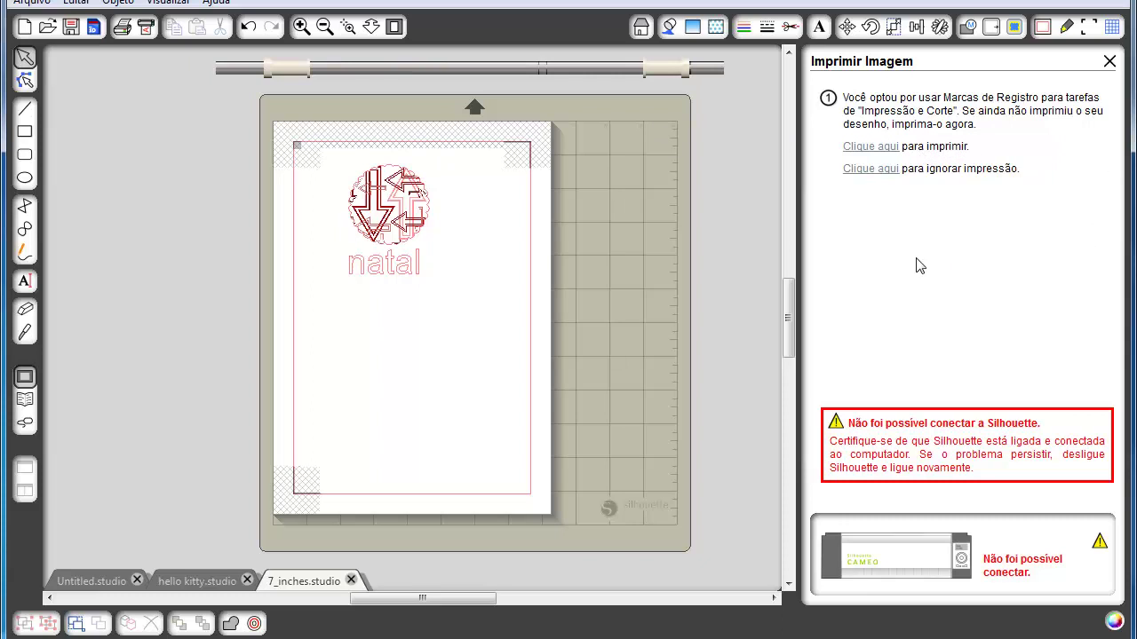
# Skip the printing and the registration mark detection, and select Papel estampado as the material in the cut settings
pyautogui.click(868, 168)
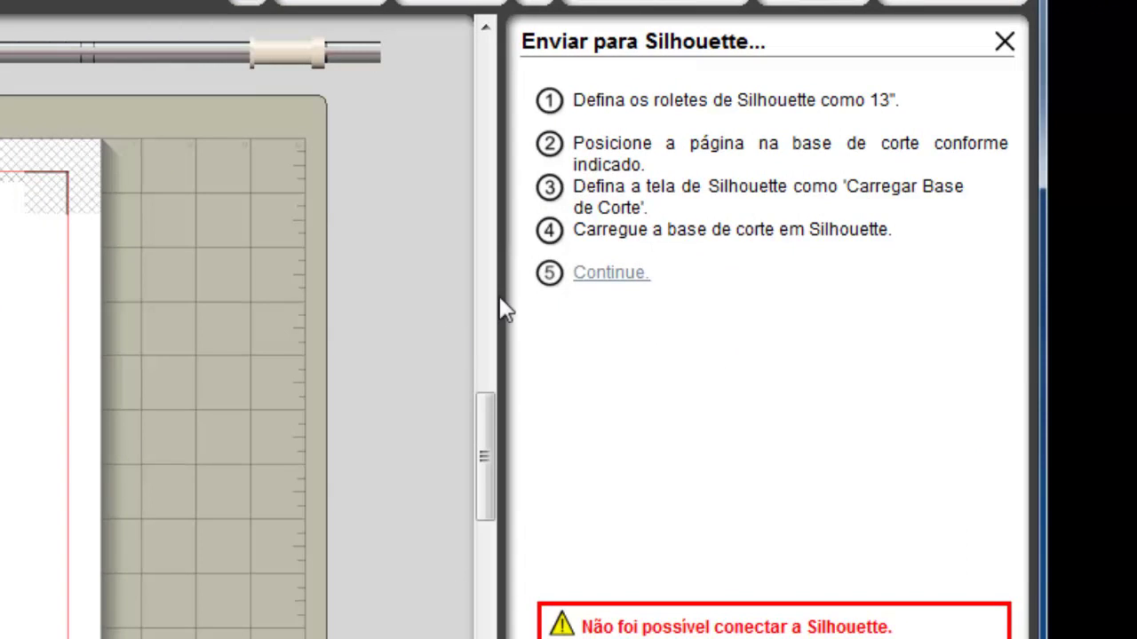
pyautogui.click(612, 274)
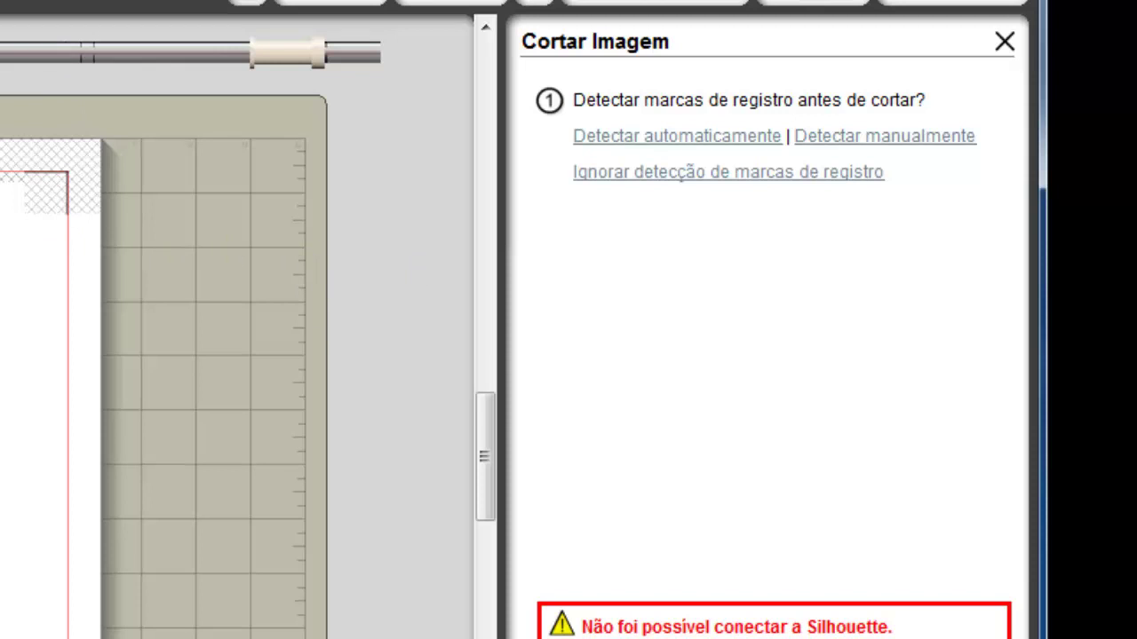
pyautogui.click(755, 173)
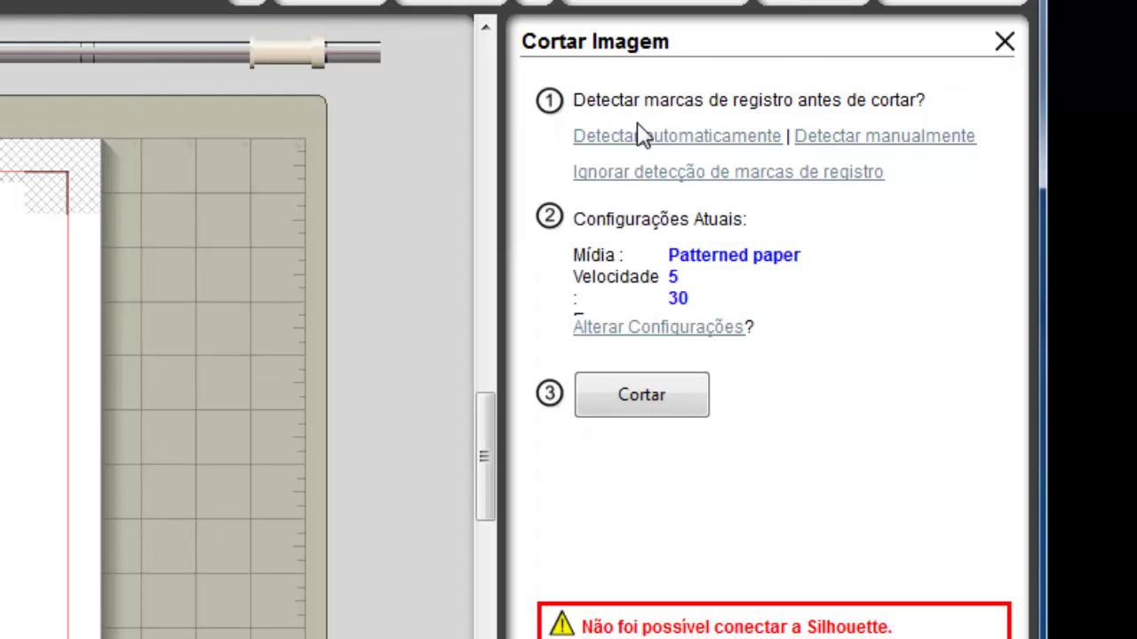
pyautogui.click(680, 326)
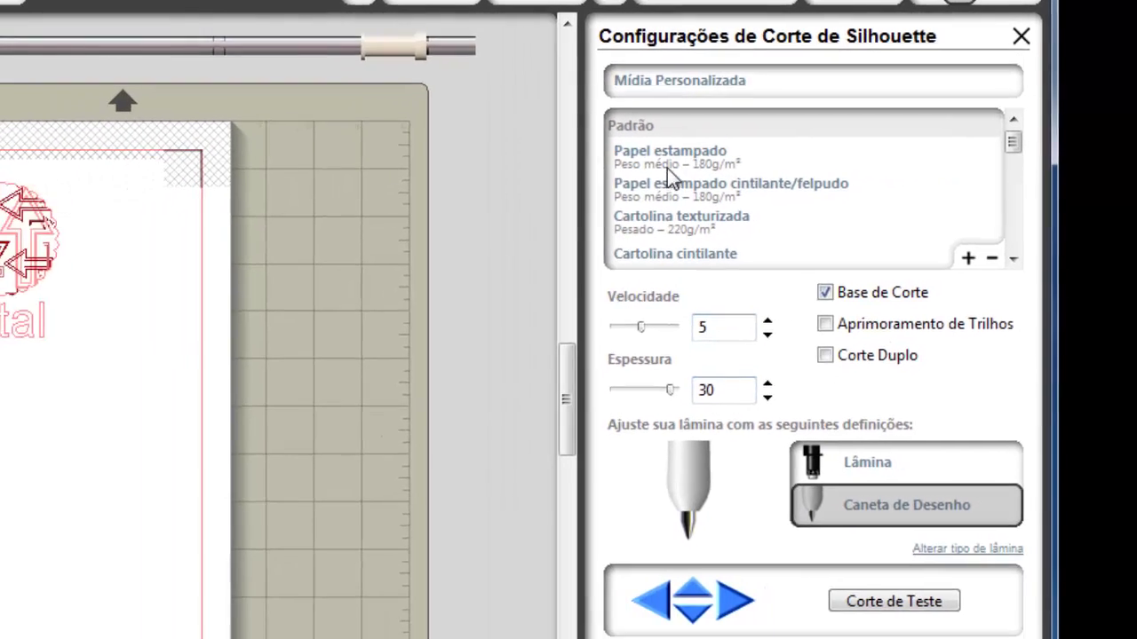
pyautogui.click(667, 168)
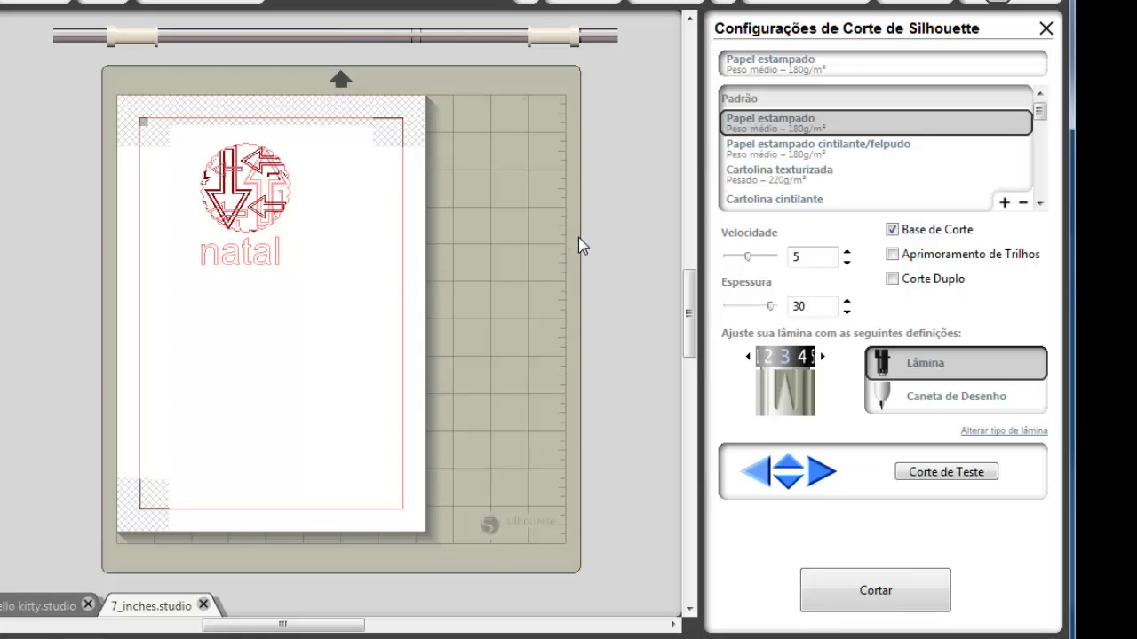
# Show the square grid on the page and nudge the patterned circle slightly up and to the right
pyautogui.click(1022, 4)
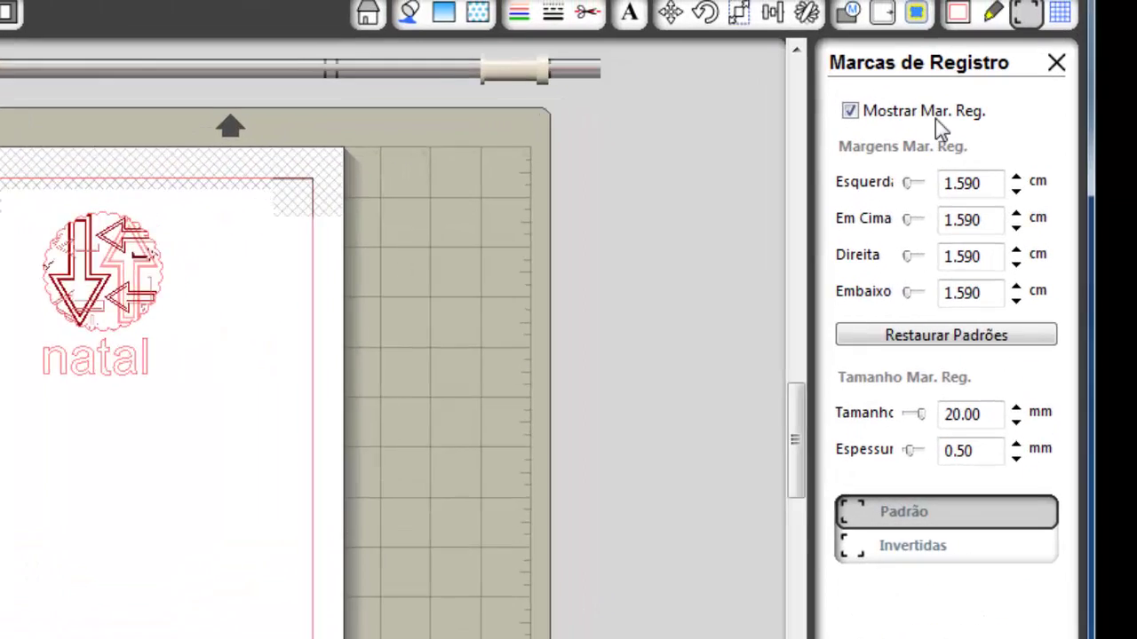
pyautogui.click(1069, 22)
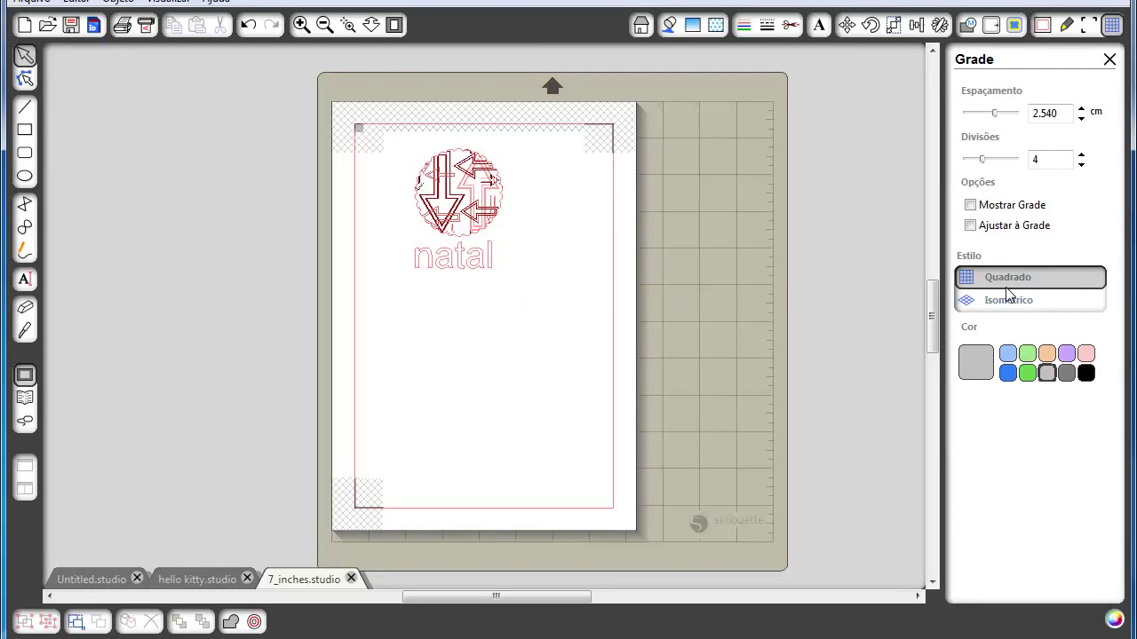
pyautogui.click(999, 208)
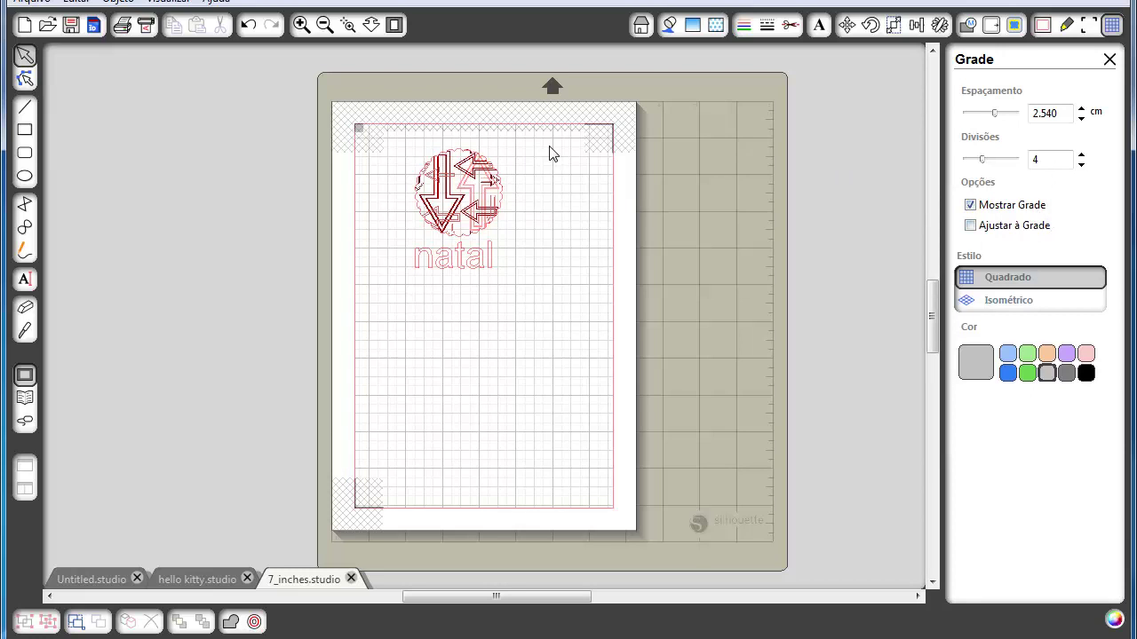
pyautogui.moveTo(463, 194)
pyautogui.mouseDown()
pyautogui.moveTo(418, 182)
pyautogui.moveTo(415, 169)
pyautogui.moveTo(404, 183)
pyautogui.moveTo(453, 219)
pyautogui.moveTo(407, 174)
pyautogui.moveTo(499, 189)
pyautogui.moveTo(467, 189)
pyautogui.mouseUp()
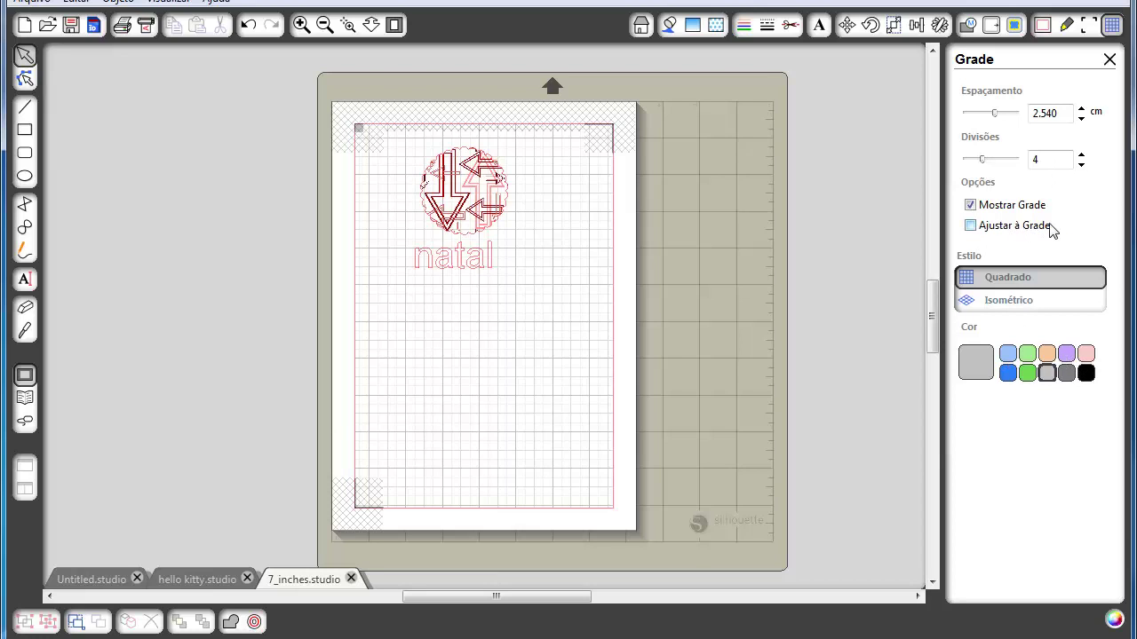
# Enable Ajustar à Grade, move the patterned circle up and left with snapping, and disable the option
pyautogui.click(970, 227)
pyautogui.moveTo(484, 205); pyautogui.dragTo(466, 183)
pyautogui.click(426, 181)
pyautogui.click(484, 199)
pyautogui.click(996, 228)
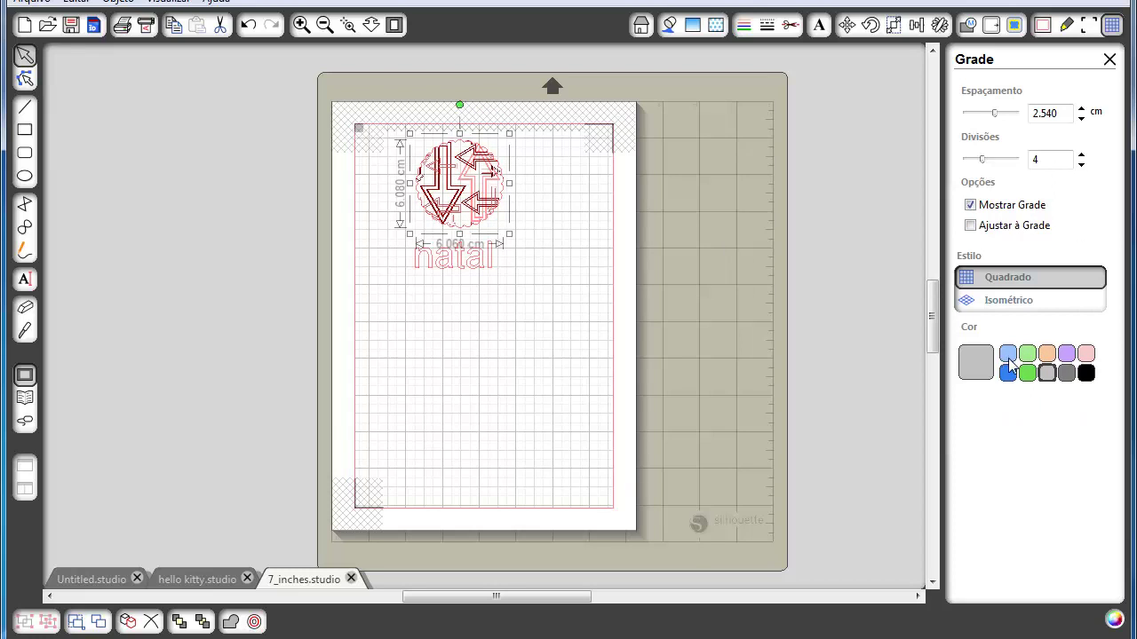
# Try light blue and purple as the grid colour, and set it to black
pyautogui.click(348, 25)
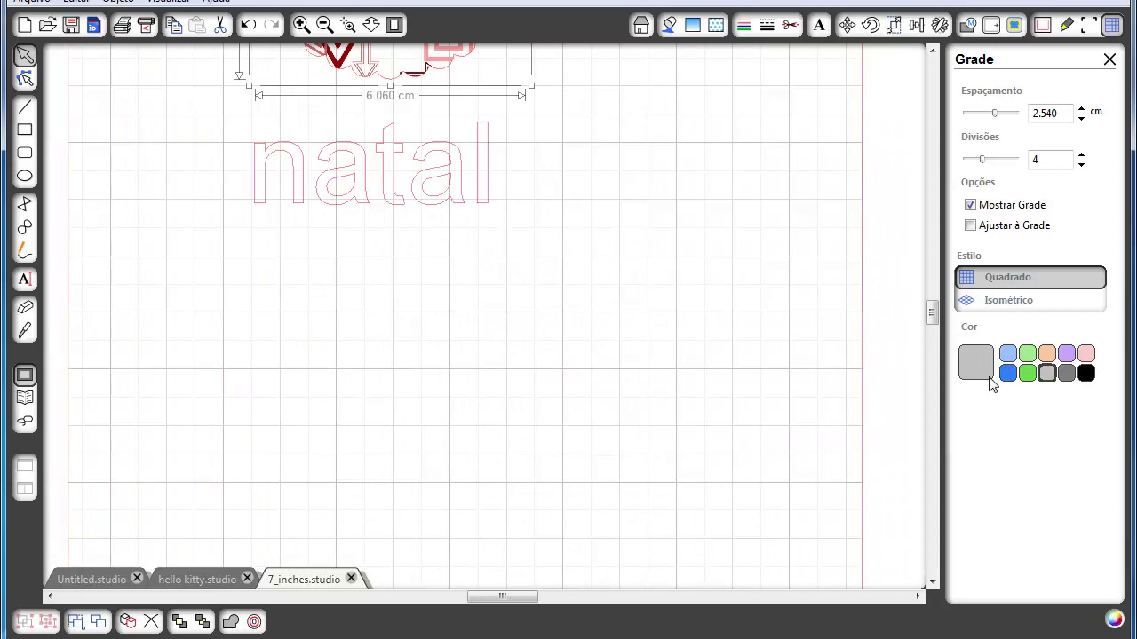
pyautogui.click(1007, 356)
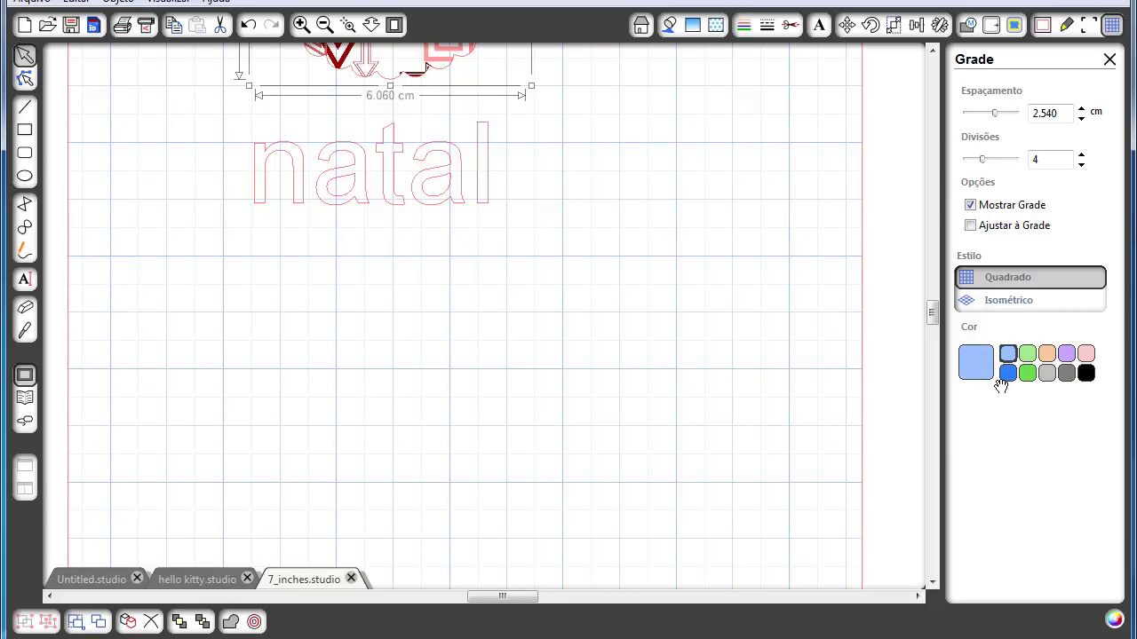
pyautogui.click(1067, 354)
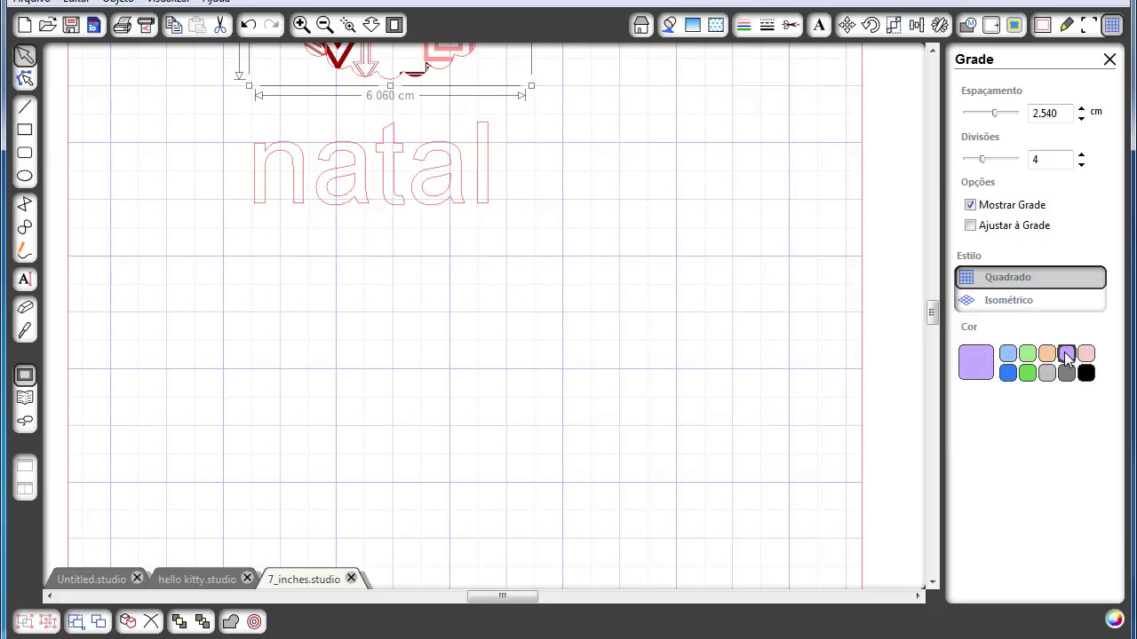
pyautogui.click(1085, 374)
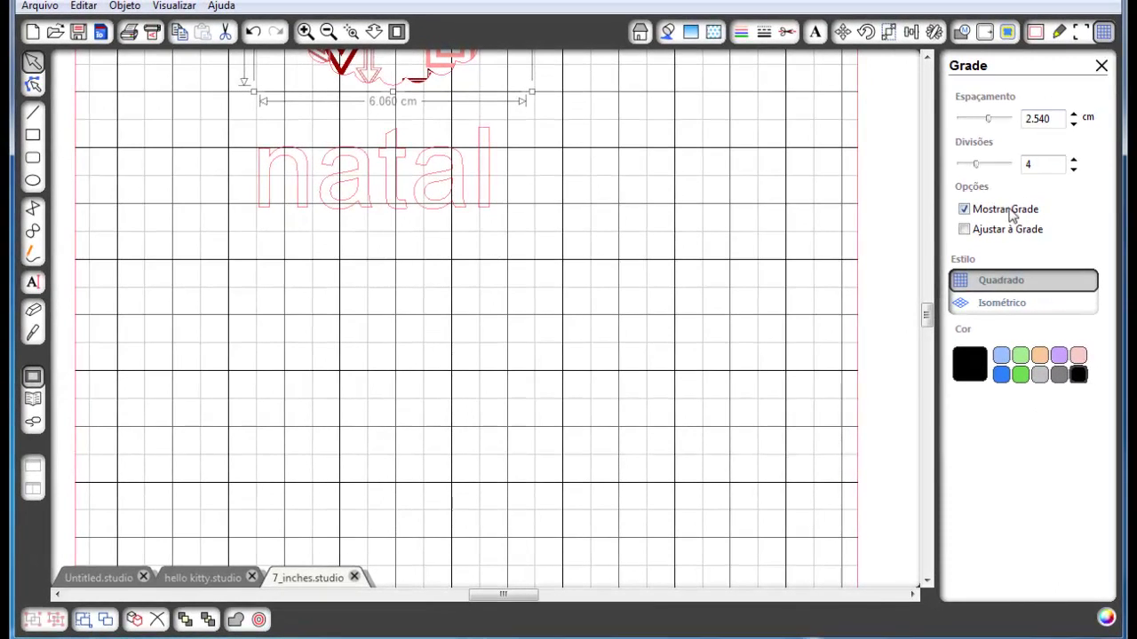
# Hide the grid and turn off the registration marks on the page
pyautogui.click(1014, 218)
pyautogui.click(377, 35)
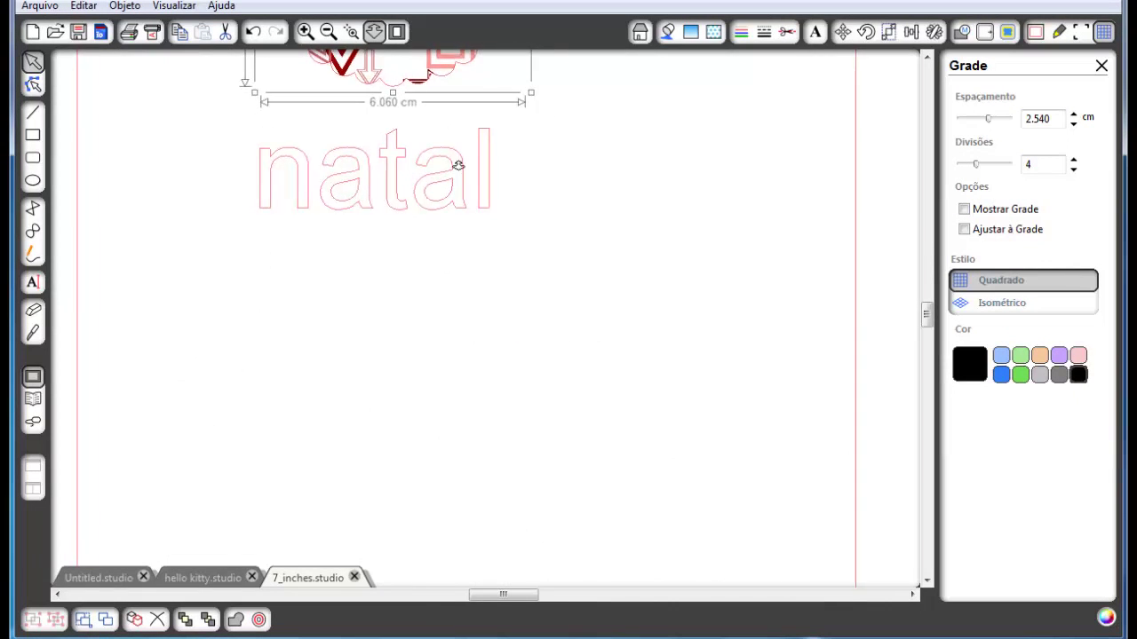
pyautogui.scroll(1, 355, 168)
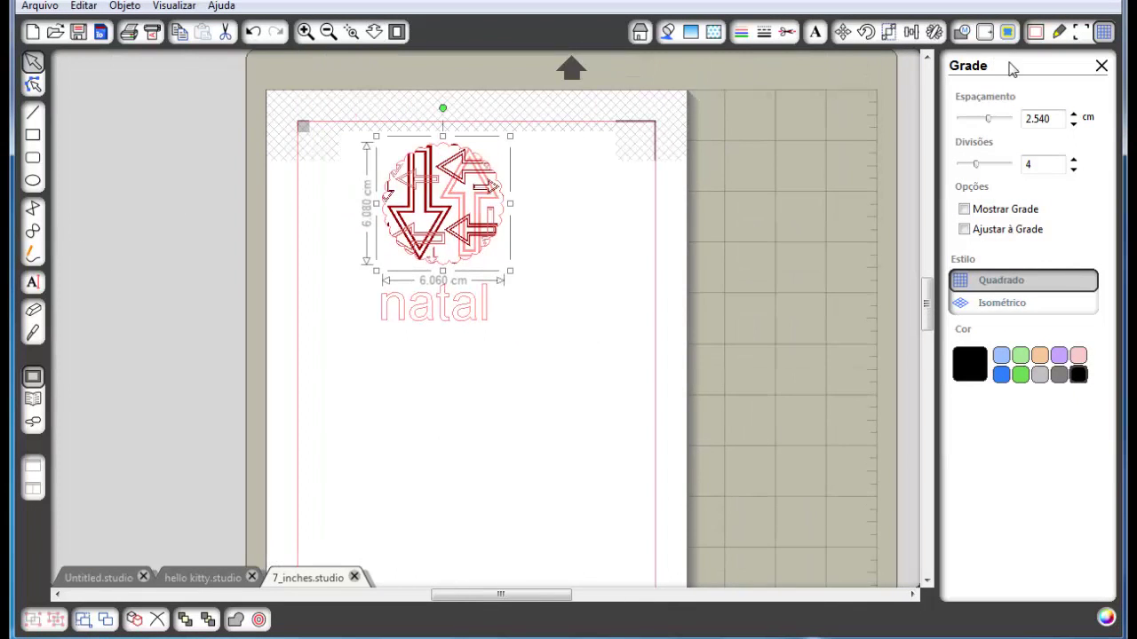
pyautogui.click(1080, 32)
pyautogui.click(963, 98)
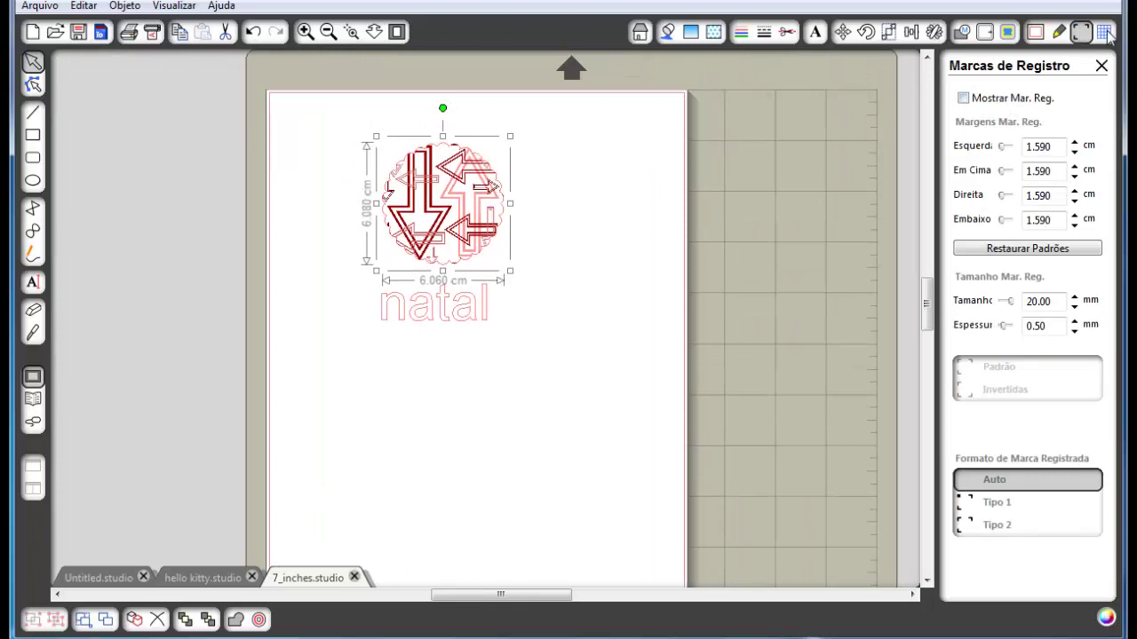
# Delete the patterned circle above the word "natal"
pyautogui.click(1105, 32)
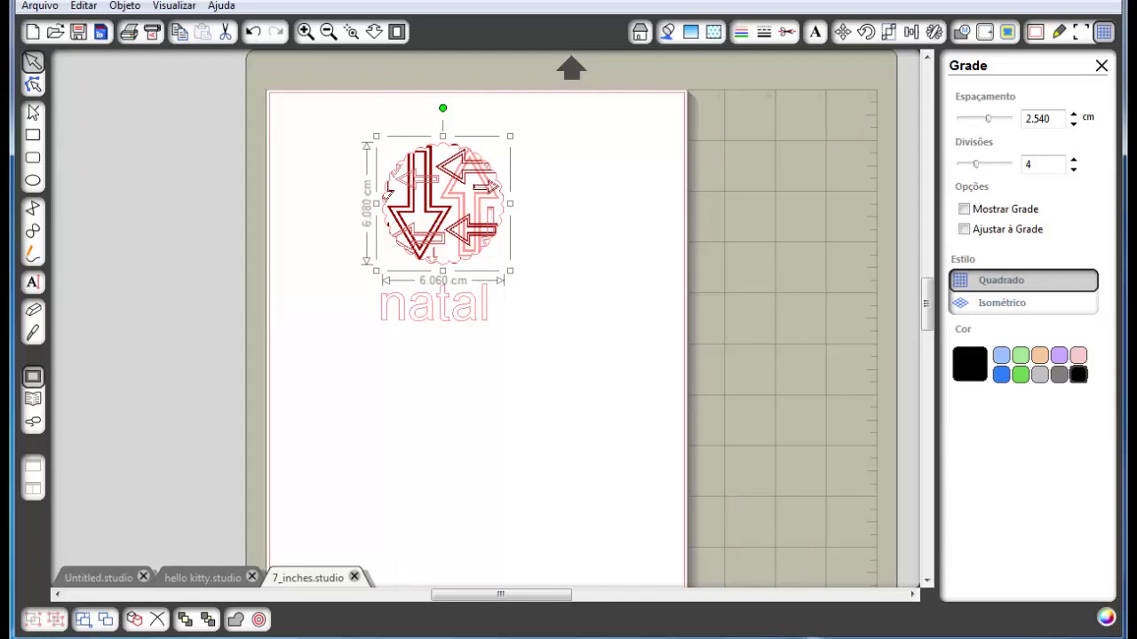
pyautogui.click(34, 85)
pyautogui.press('Delete')
# Try to edit the points of the text "natal"
pyautogui.click(33, 86)
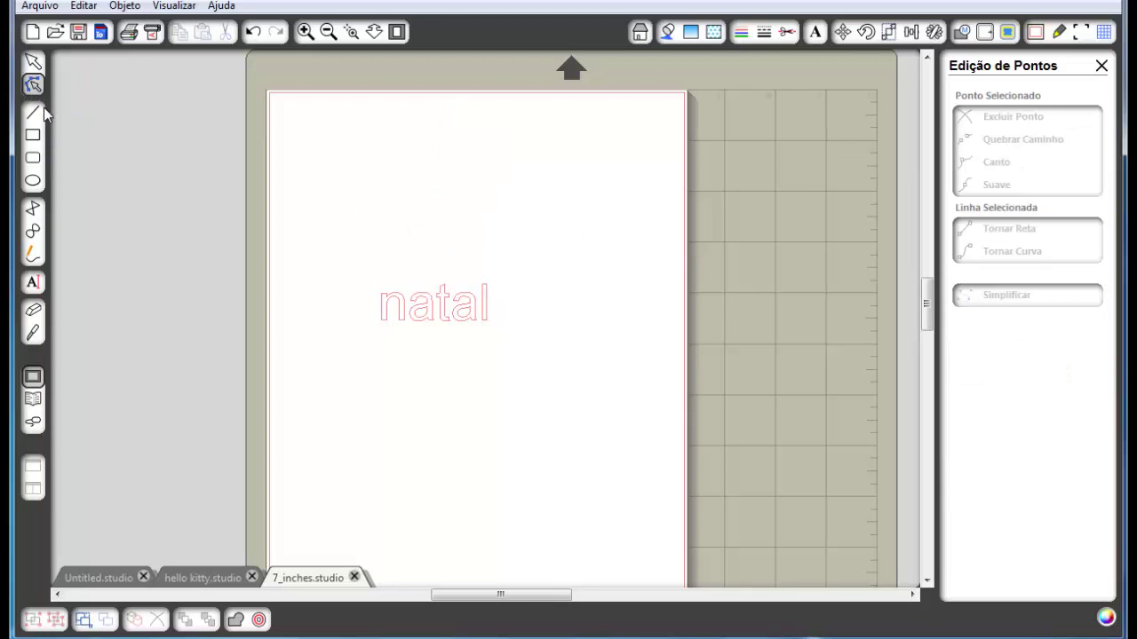
pyautogui.click(351, 32)
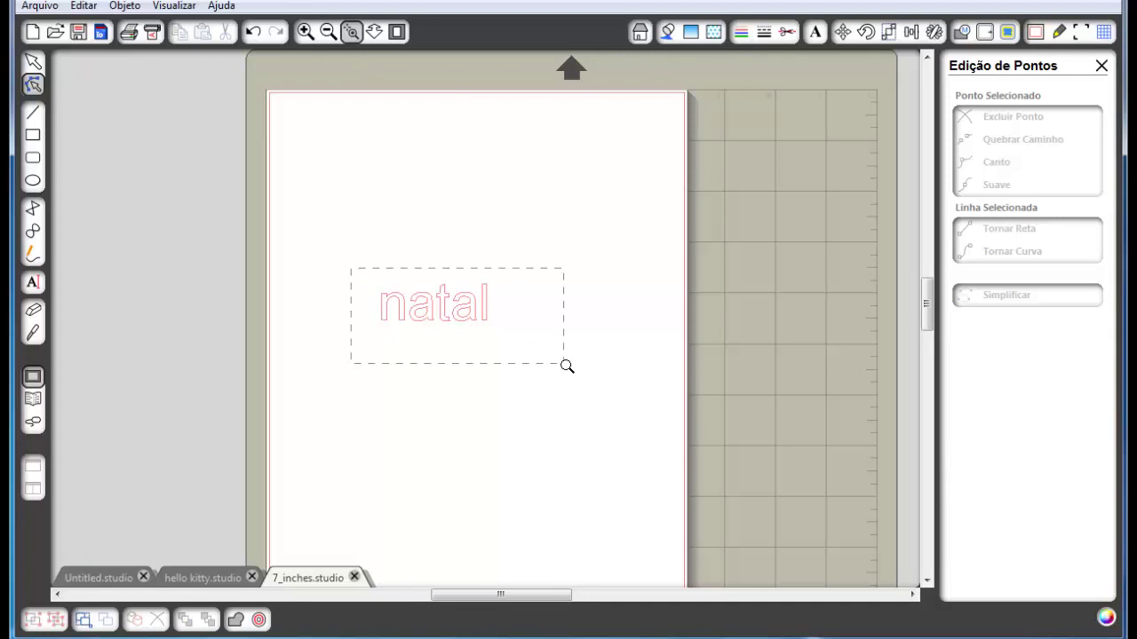
pyautogui.moveTo(567, 366); pyautogui.dragTo(569, 373)
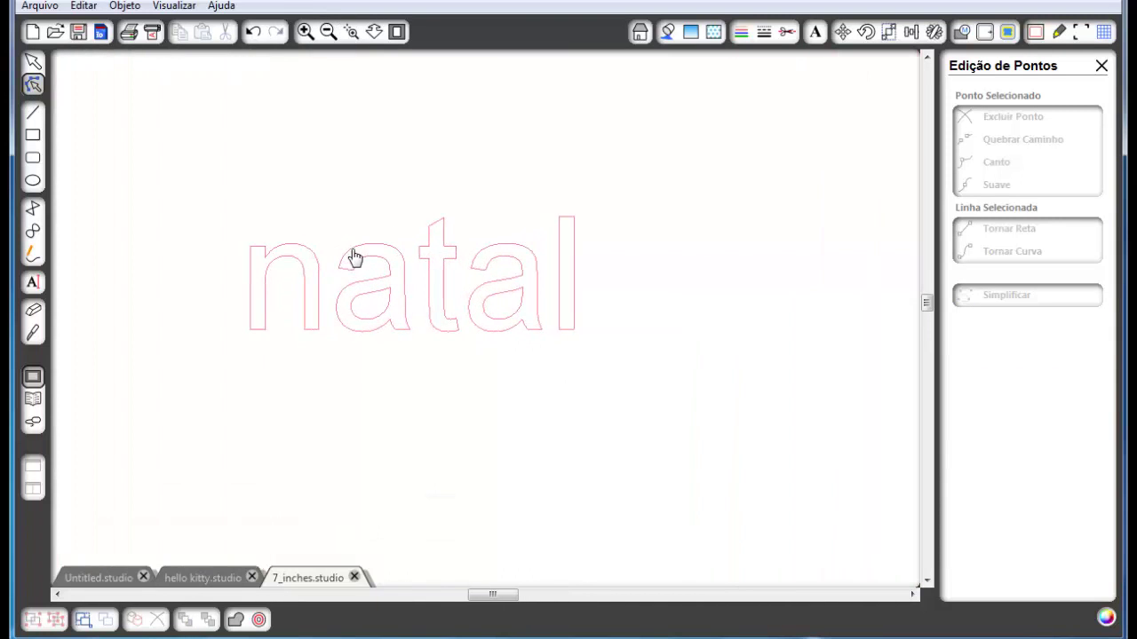
pyautogui.doubleClick(353, 256)
pyautogui.click(612, 254)
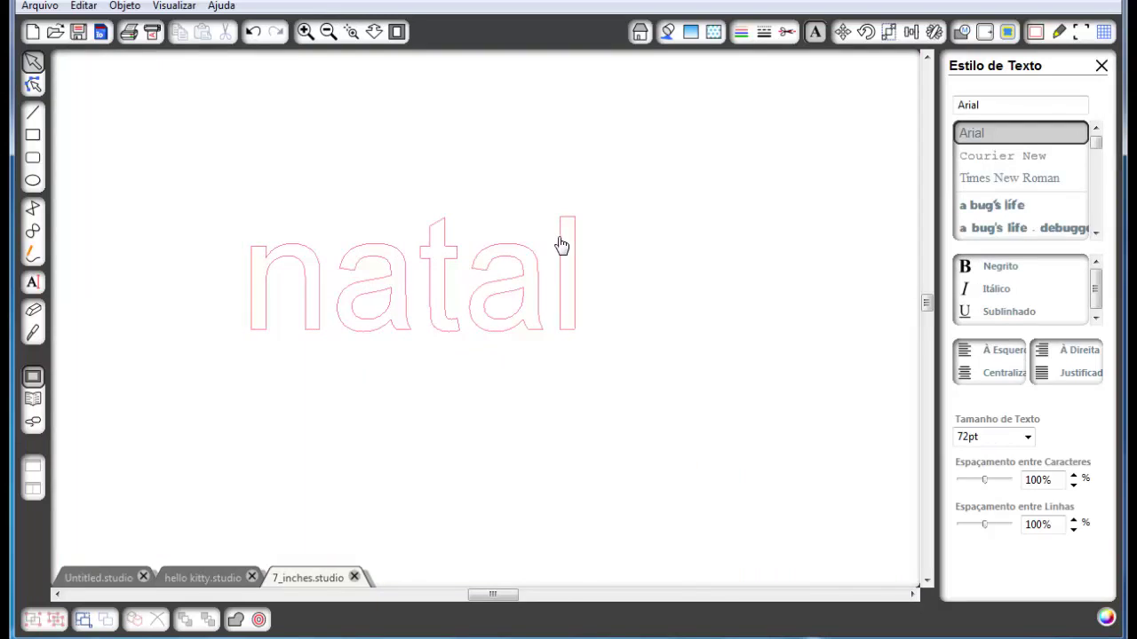
pyautogui.click(562, 245)
pyautogui.click(200, 165)
pyautogui.click(254, 267)
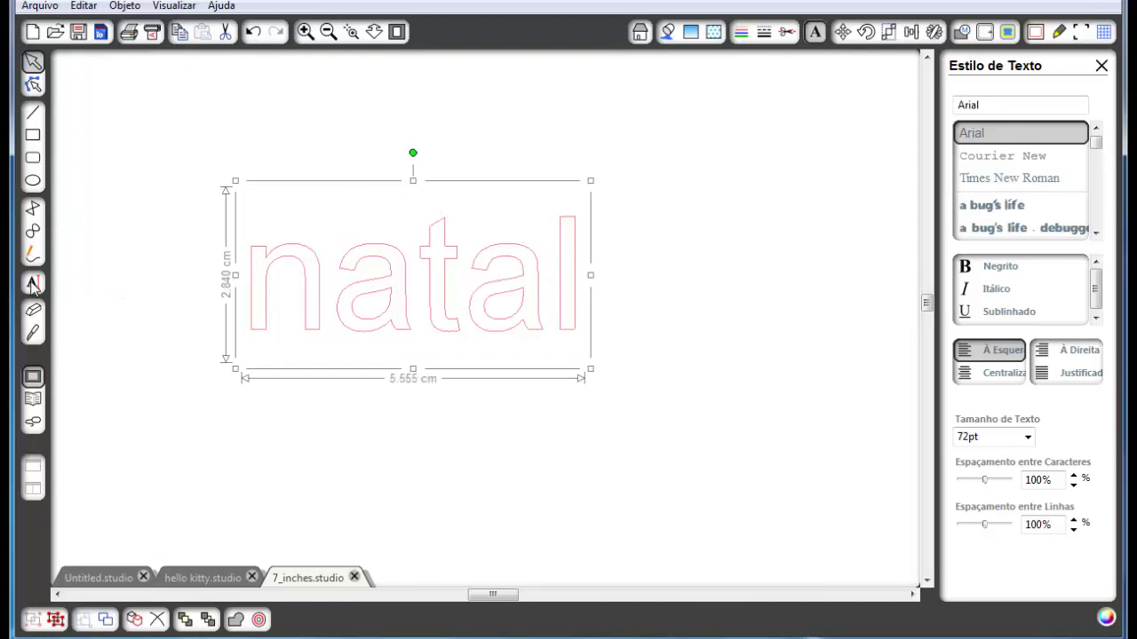
# Draw an ellipse overlapping the top of the text "natal" and move the text and the ellipse apart
pyautogui.click(33, 180)
pyautogui.moveTo(357, 114); pyautogui.dragTo(502, 217)
pyautogui.click(31, 65)
pyautogui.click(338, 295)
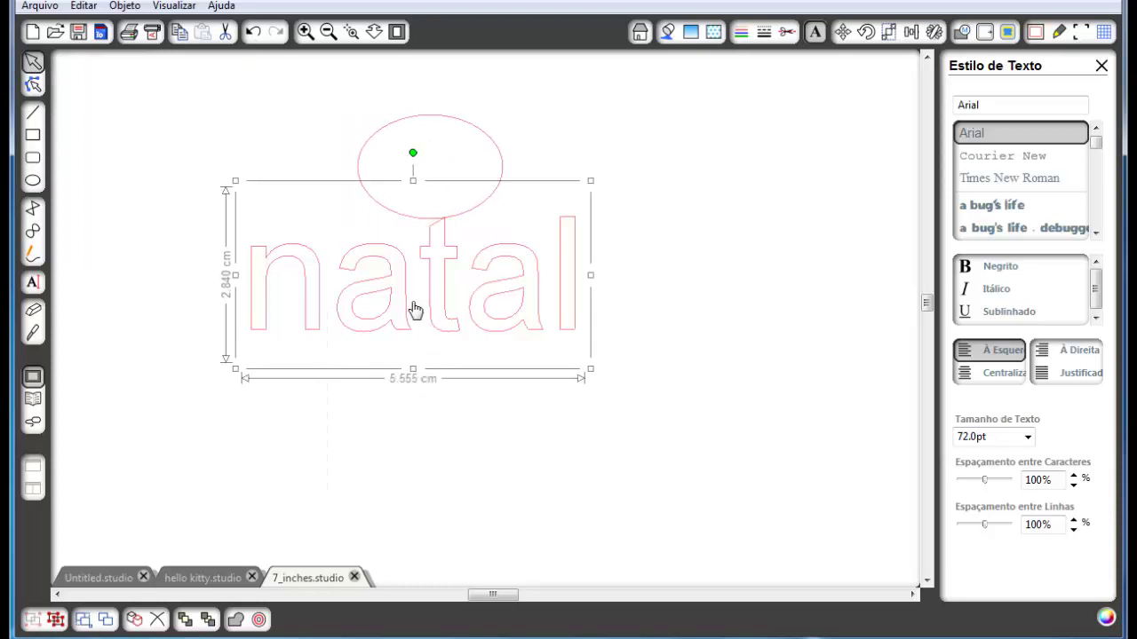
pyautogui.moveTo(422, 354); pyautogui.dragTo(668, 518)
pyautogui.moveTo(385, 218); pyautogui.dragTo(311, 306)
# Reshape the ellipse into an irregular arch by moving its edit points, and finish the point editing
pyautogui.click(32, 84)
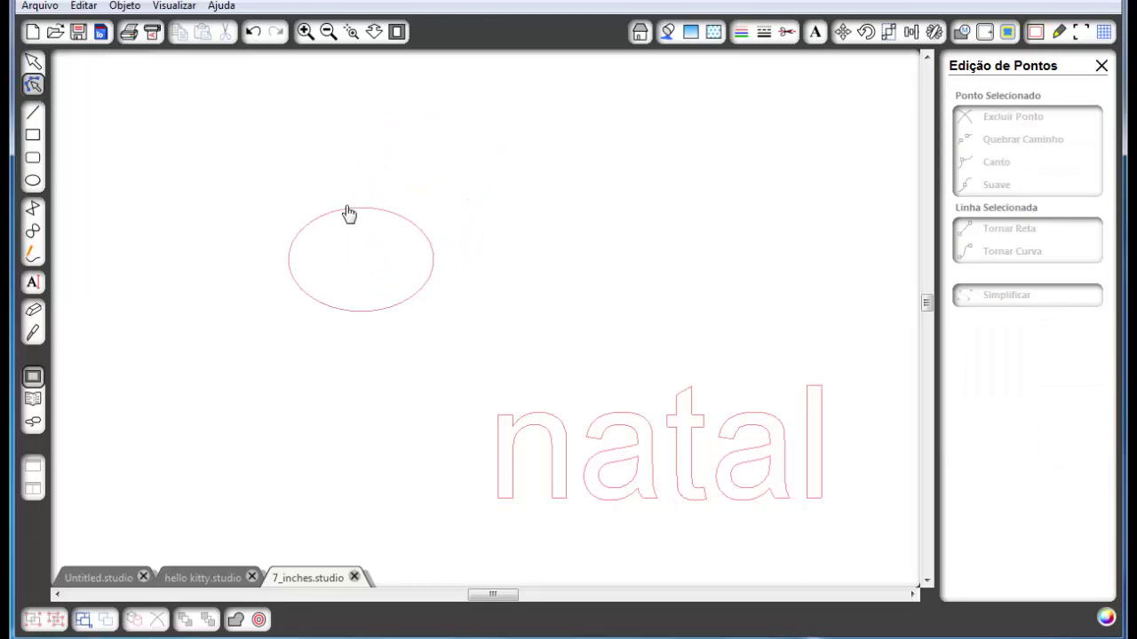
pyautogui.click(349, 212)
pyautogui.click(353, 212)
pyautogui.moveTo(364, 211); pyautogui.dragTo(362, 130)
pyautogui.moveTo(347, 208); pyautogui.dragTo(242, 177)
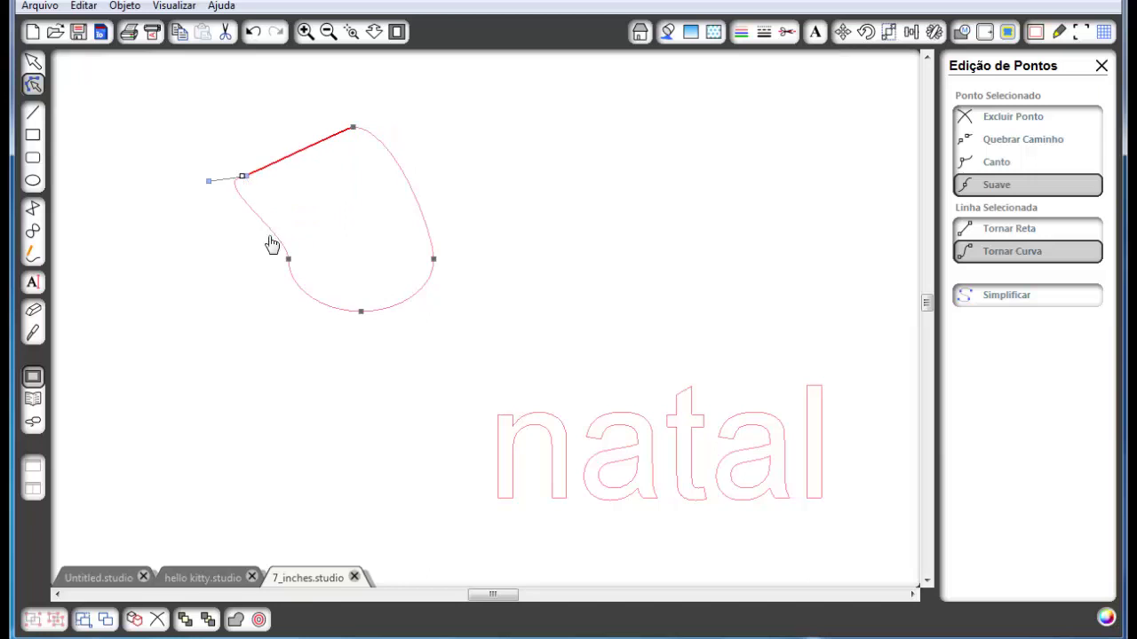
pyautogui.moveTo(288, 259); pyautogui.dragTo(205, 284)
pyautogui.moveTo(356, 317); pyautogui.dragTo(350, 195)
pyautogui.moveTo(433, 261); pyautogui.dragTo(382, 297)
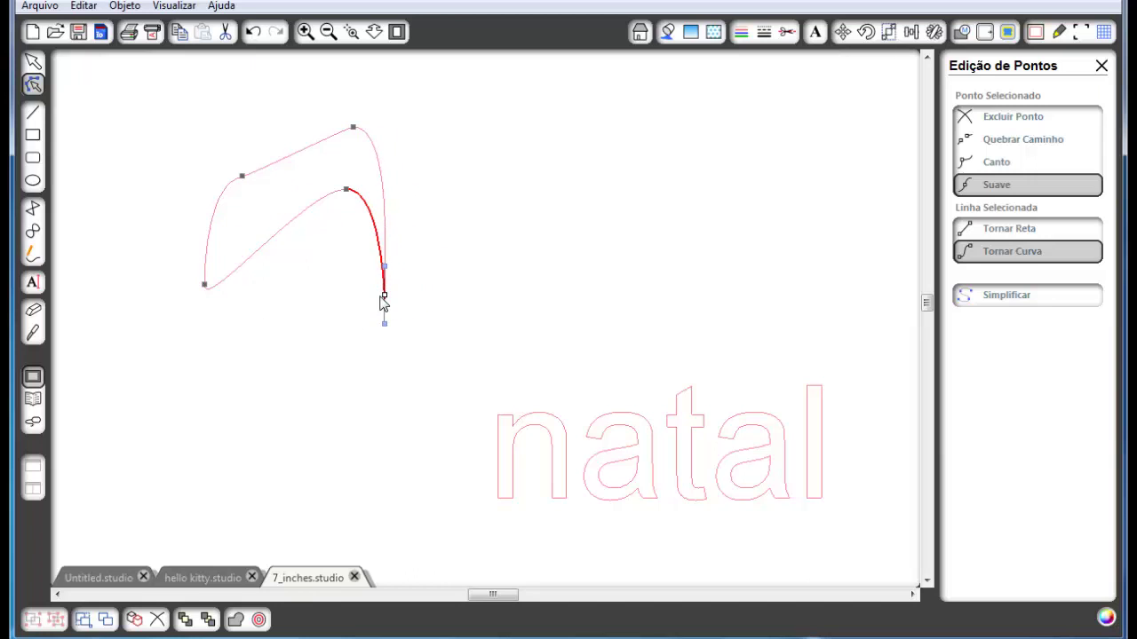
pyautogui.moveTo(210, 292); pyautogui.dragTo(304, 306)
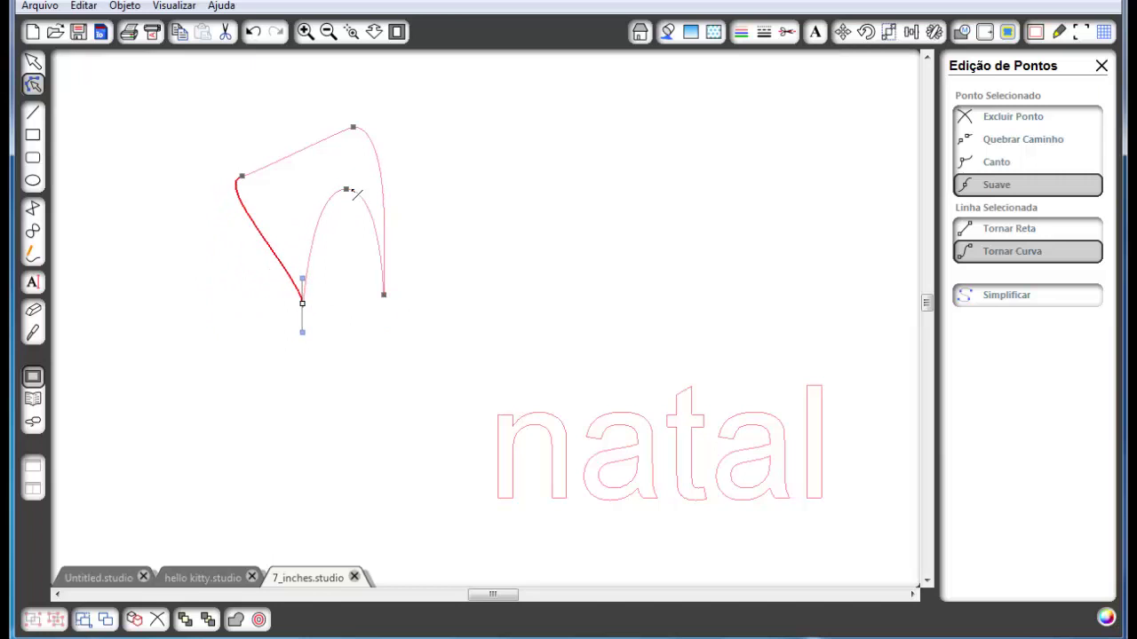
pyautogui.moveTo(347, 191); pyautogui.dragTo(323, 202)
pyautogui.click(427, 319)
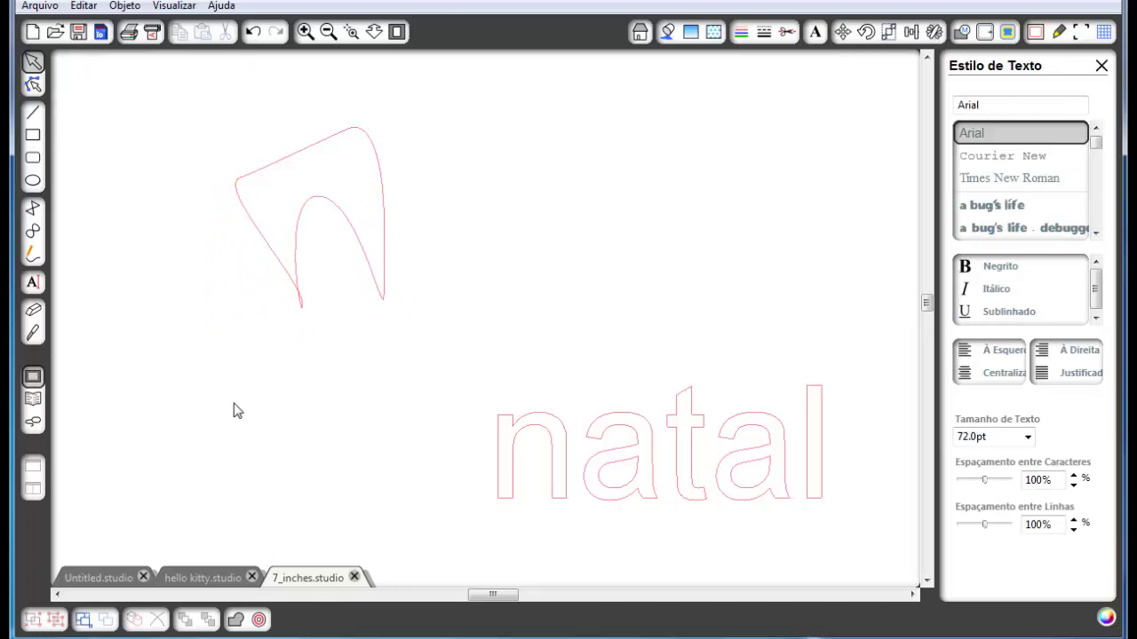
# Add a point midway along the arch's upper straight edge and delete the point at its topmost corner
pyautogui.click(35, 88)
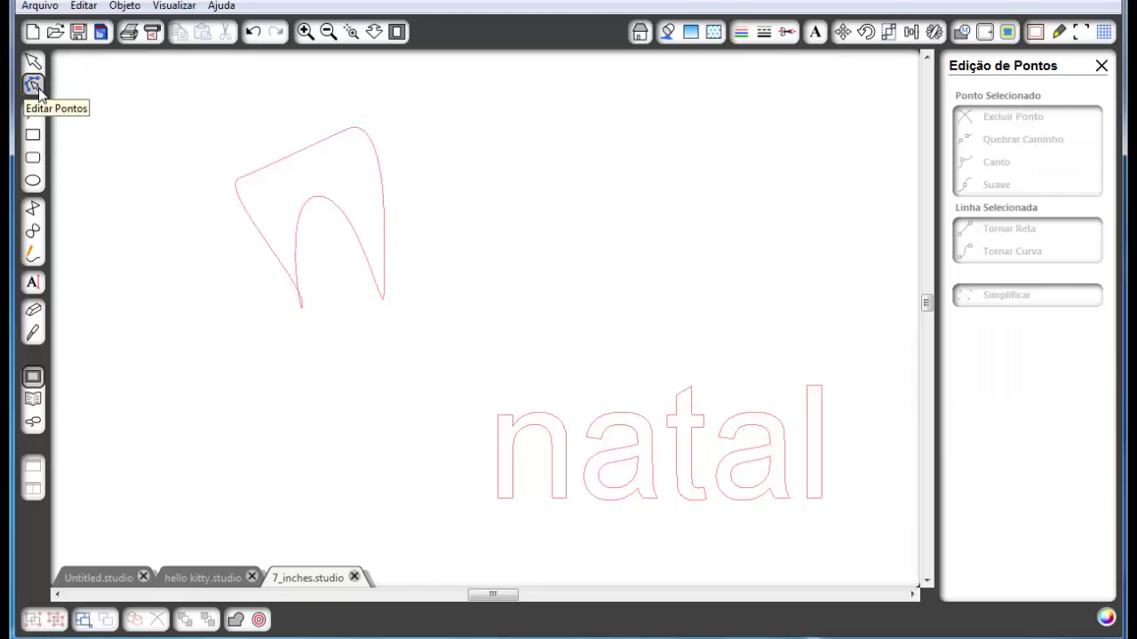
pyautogui.click(297, 157)
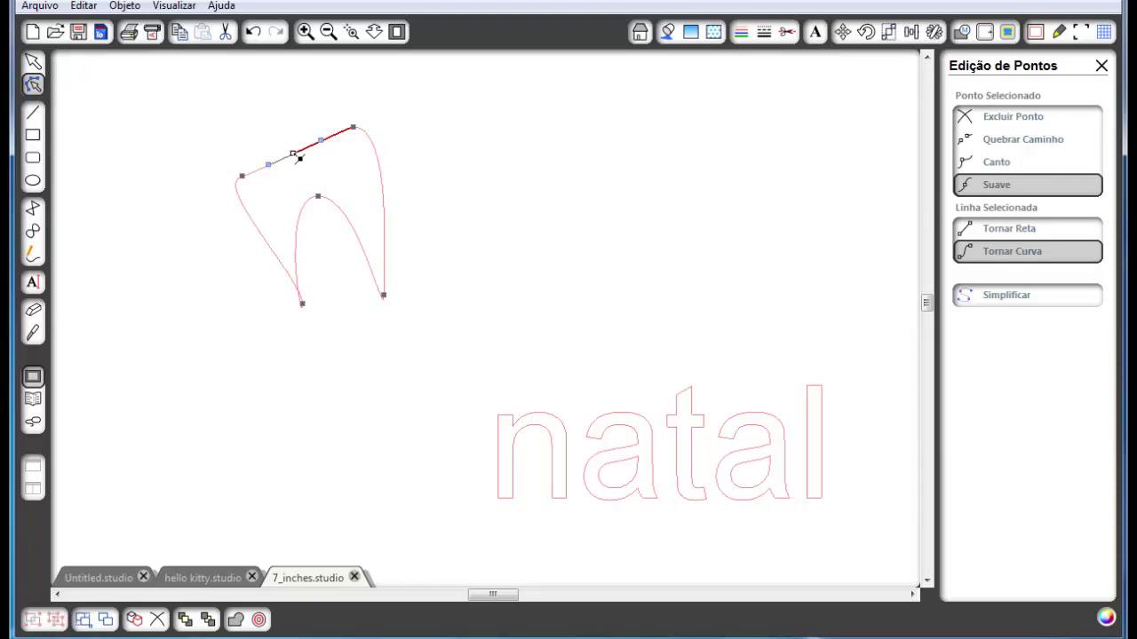
pyautogui.click(355, 128)
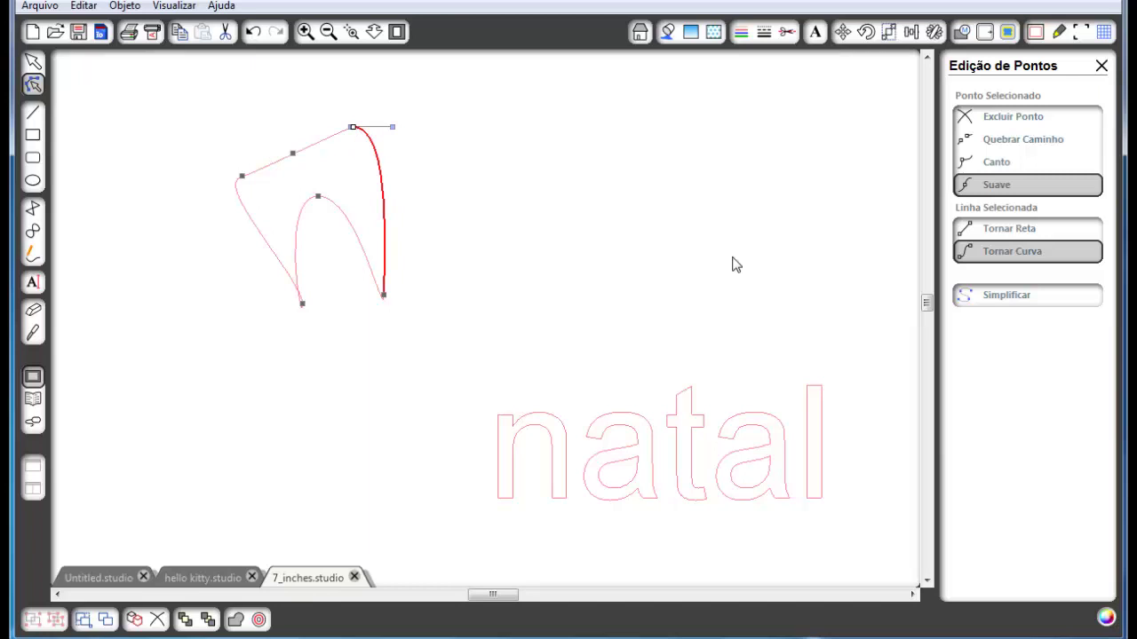
pyautogui.click(1025, 123)
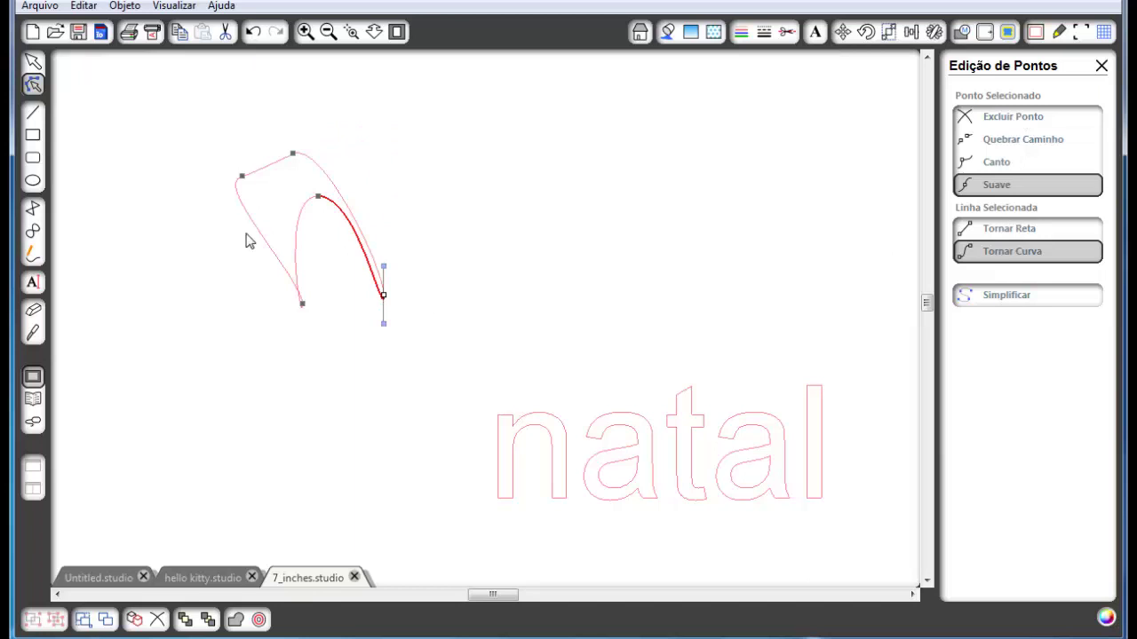
pyautogui.click(224, 180)
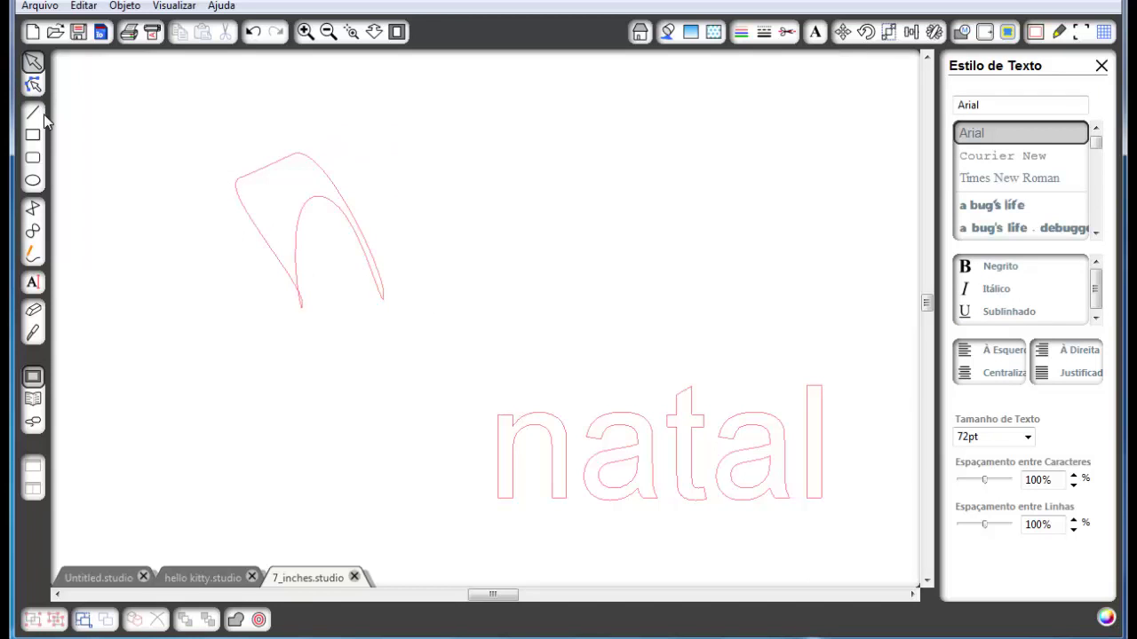
# Draw a nearly horizontal line above the text "natal" and a rectangle overlapping the arch's lower part
pyautogui.click(34, 115)
pyautogui.moveTo(452, 202); pyautogui.dragTo(667, 198)
pyautogui.click(34, 138)
pyautogui.moveTo(332, 394); pyautogui.dragTo(156, 246)
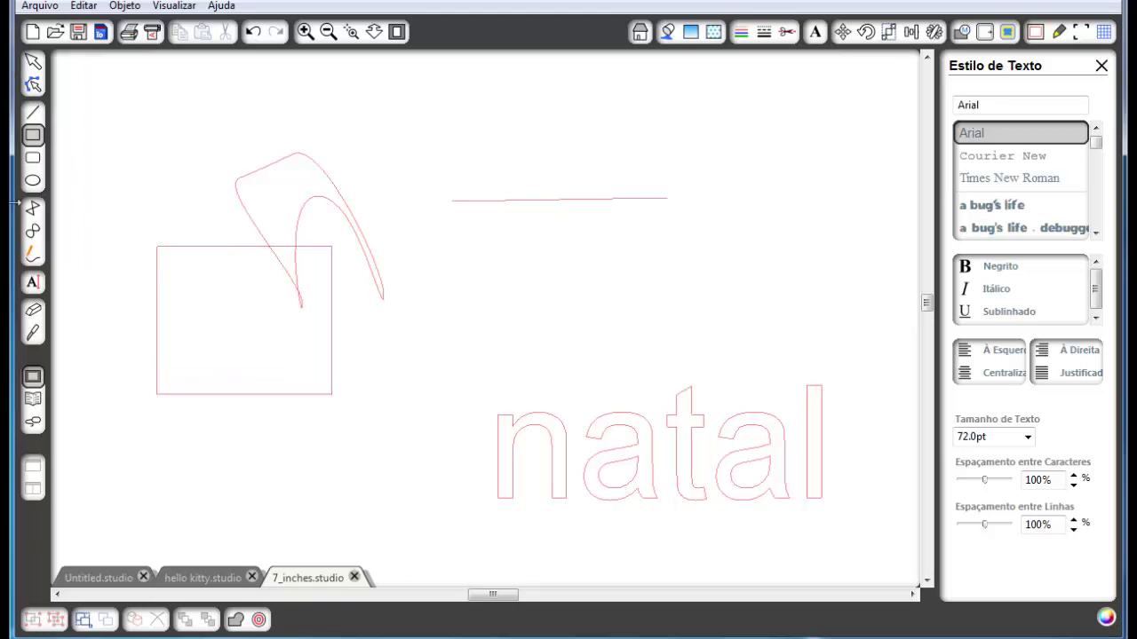
# Draw a rounded rectangle above the text "natal" and an ellipse overlapping the left part of the horizontal line
pyautogui.hotkey('shift', 'r')
pyautogui.moveTo(442, 261); pyautogui.dragTo(643, 376)
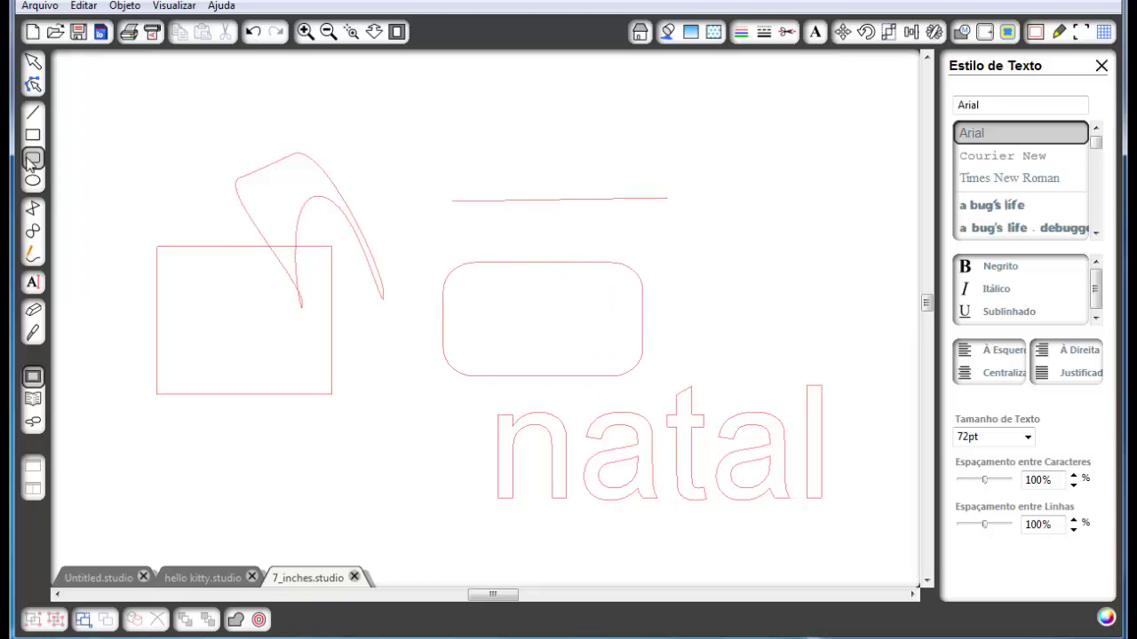
pyautogui.press('e')
pyautogui.moveTo(393, 204); pyautogui.dragTo(486, 142)
pyautogui.moveTo(550, 238); pyautogui.dragTo(581, 251)
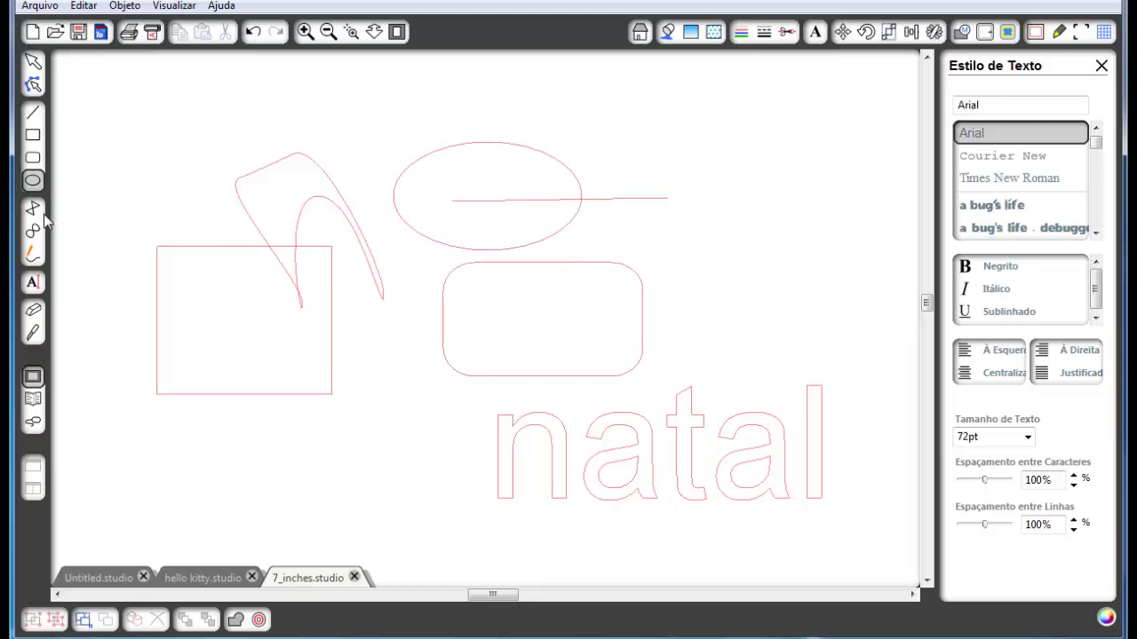
# Draw a closed triangle with the polygon tool below the rectangle and move it up beside the text "natal"
pyautogui.press('p')
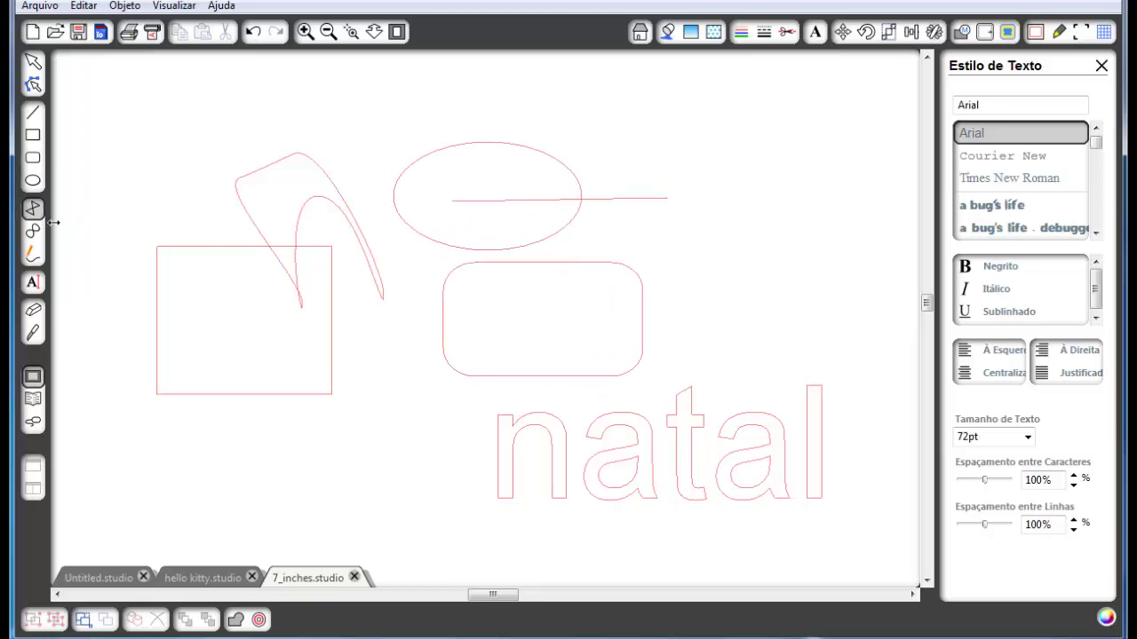
pyautogui.click(220, 495)
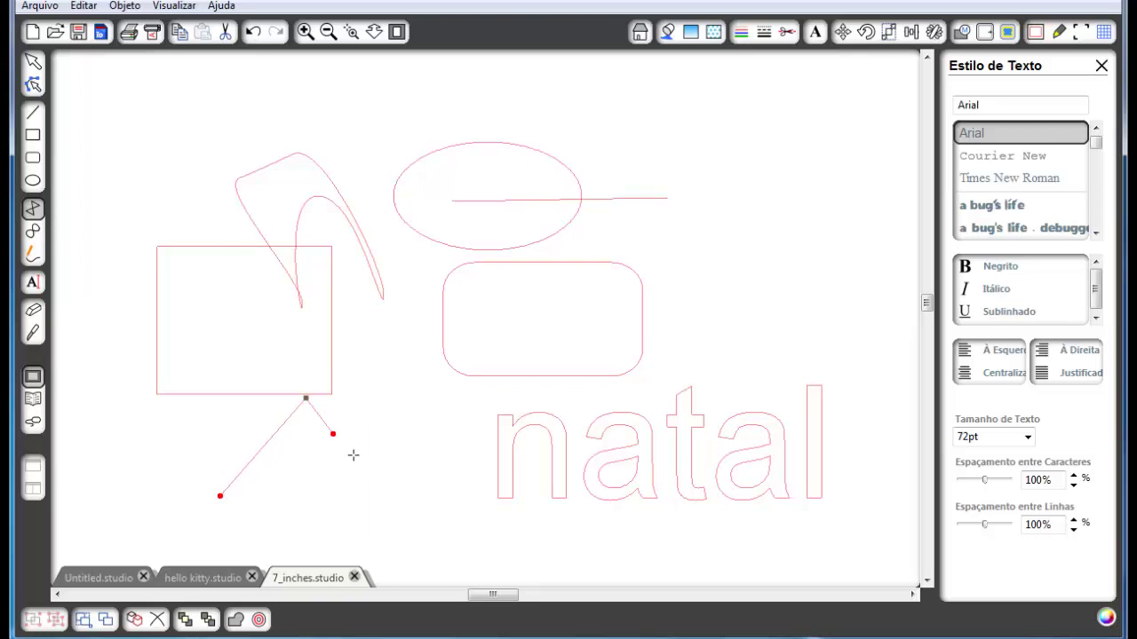
pyautogui.click(389, 501)
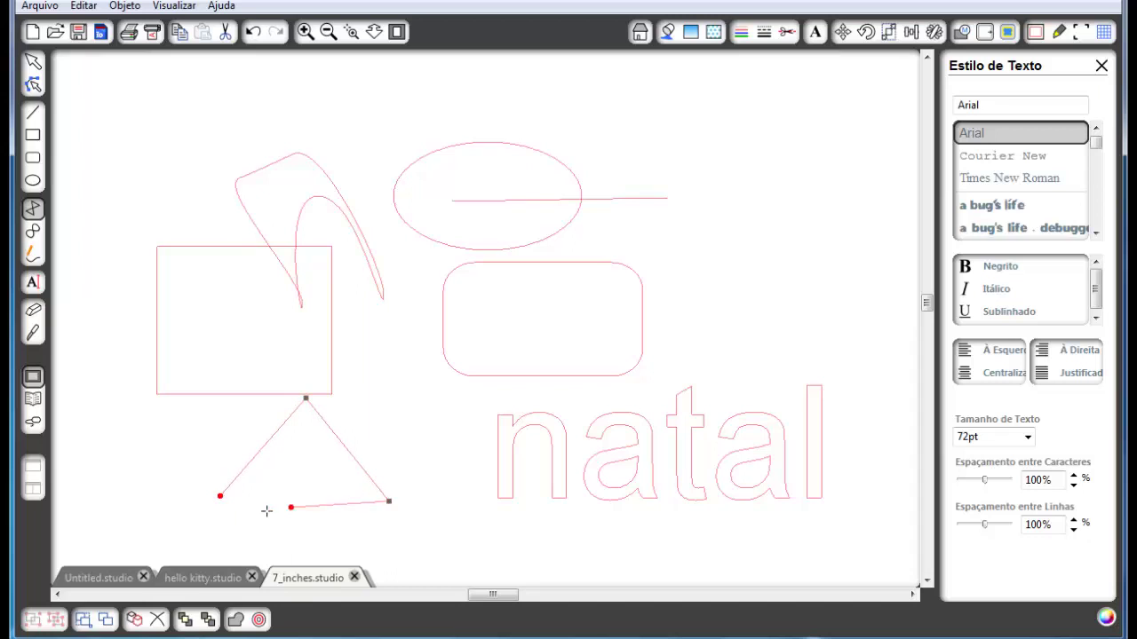
pyautogui.click(221, 496)
pyautogui.moveTo(320, 499); pyautogui.dragTo(413, 464)
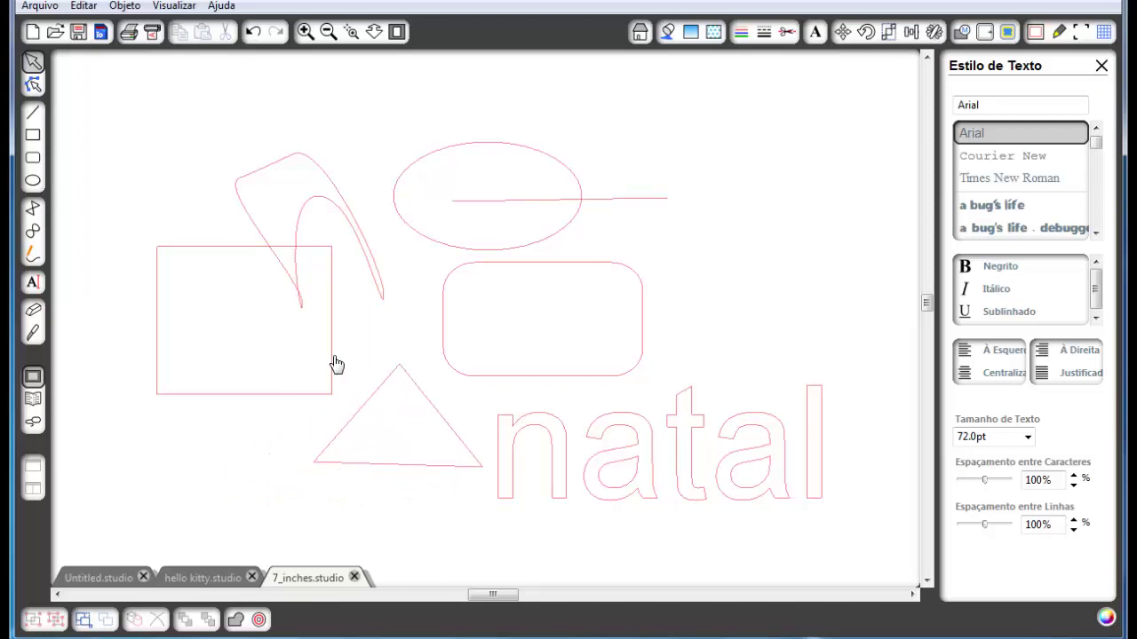
# Draw a closed irregular curved shape about 3.35 cm wide and 2.24 cm high above the rectangle and the arch
pyautogui.click(34, 231)
pyautogui.click(184, 155)
pyautogui.click(277, 87)
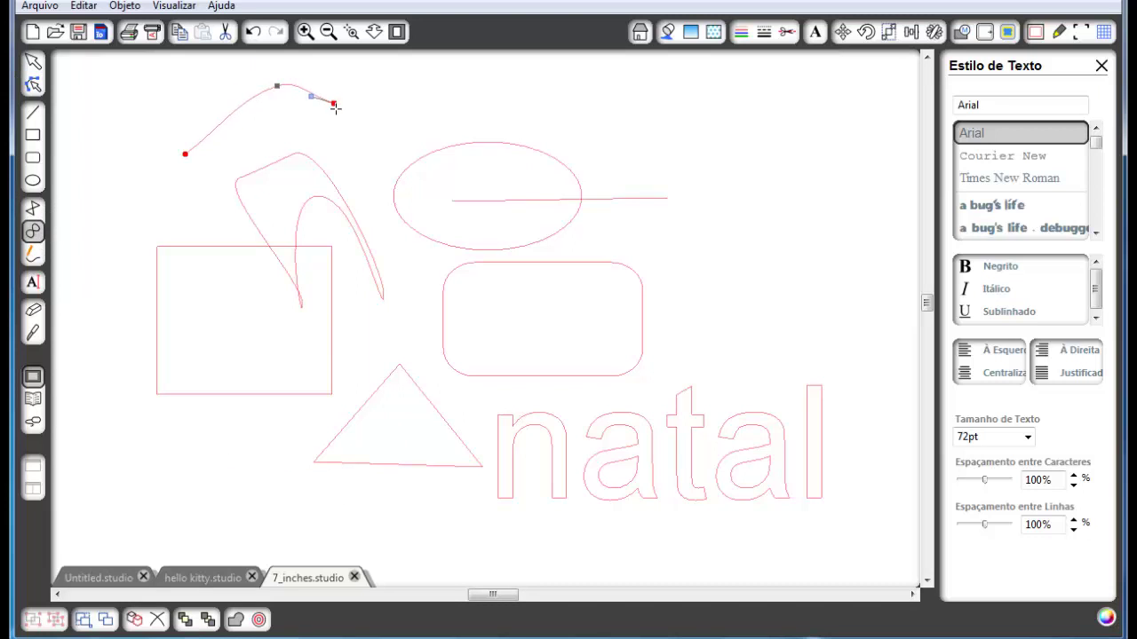
pyautogui.click(335, 122)
pyautogui.click(281, 142)
pyautogui.click(250, 147)
pyautogui.click(167, 223)
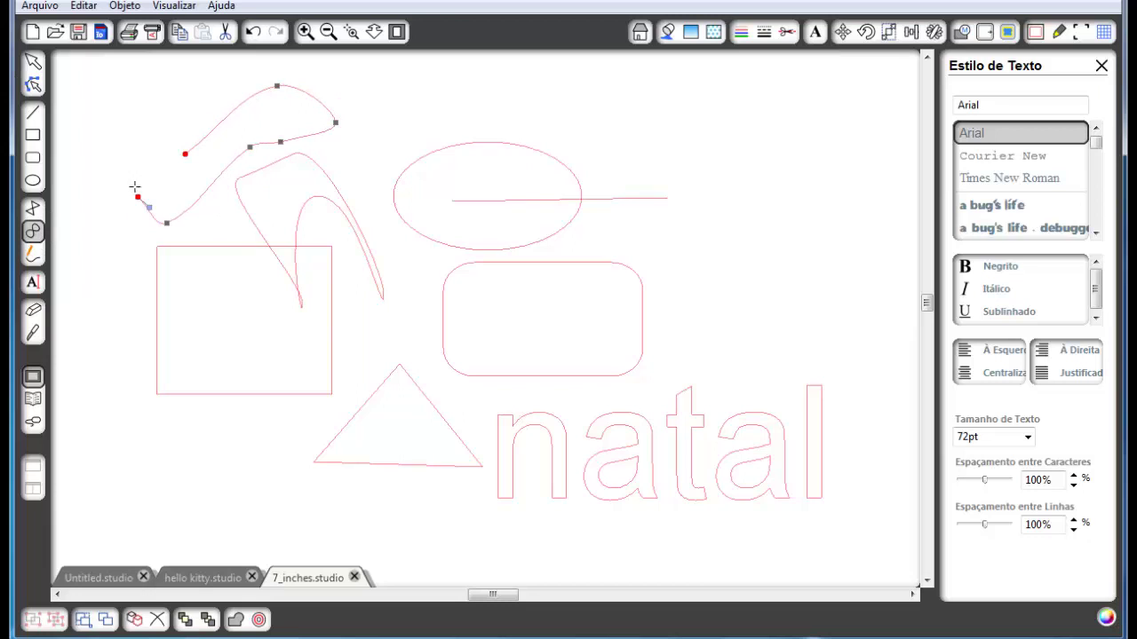
pyautogui.click(130, 169)
pyautogui.click(143, 92)
pyautogui.click(182, 122)
pyautogui.click(178, 187)
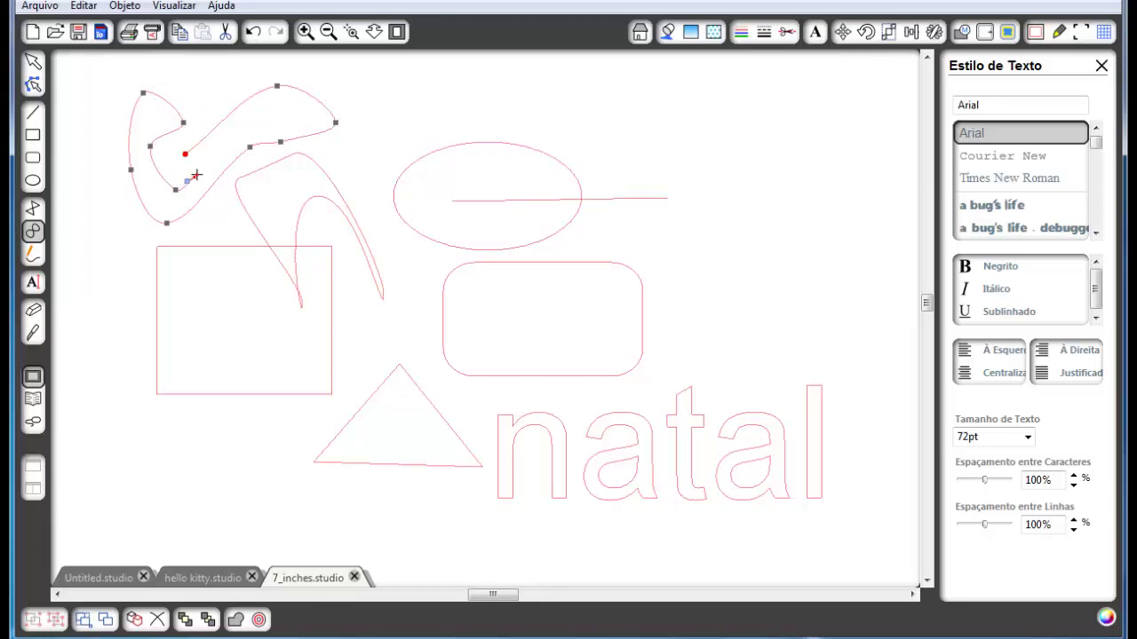
pyautogui.click(185, 154)
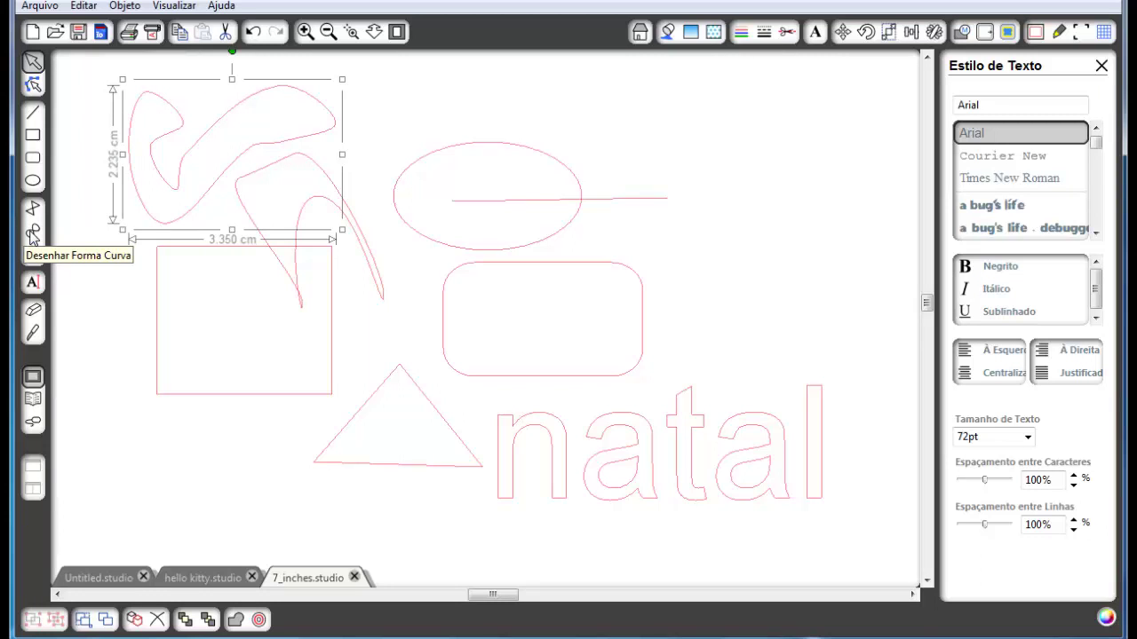
# Draw a freehand letter A about 2.4 cm wide and 3.2 cm high with a crossbar, in the empty area below the shapes
pyautogui.click(30, 255)
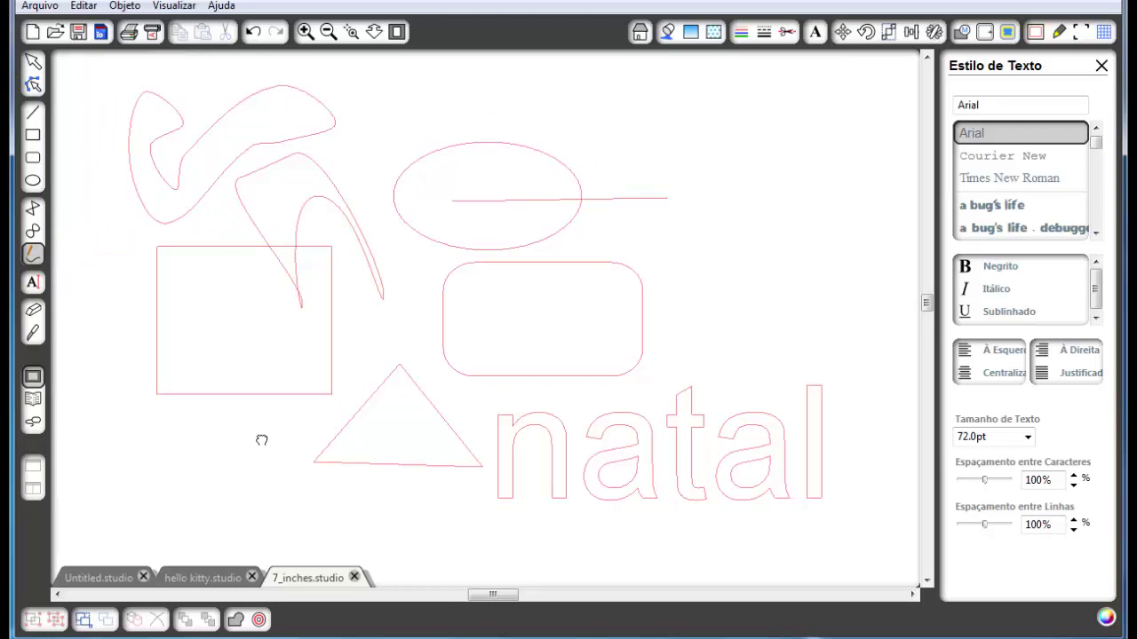
pyautogui.moveTo(261, 436); pyautogui.dragTo(436, 190)
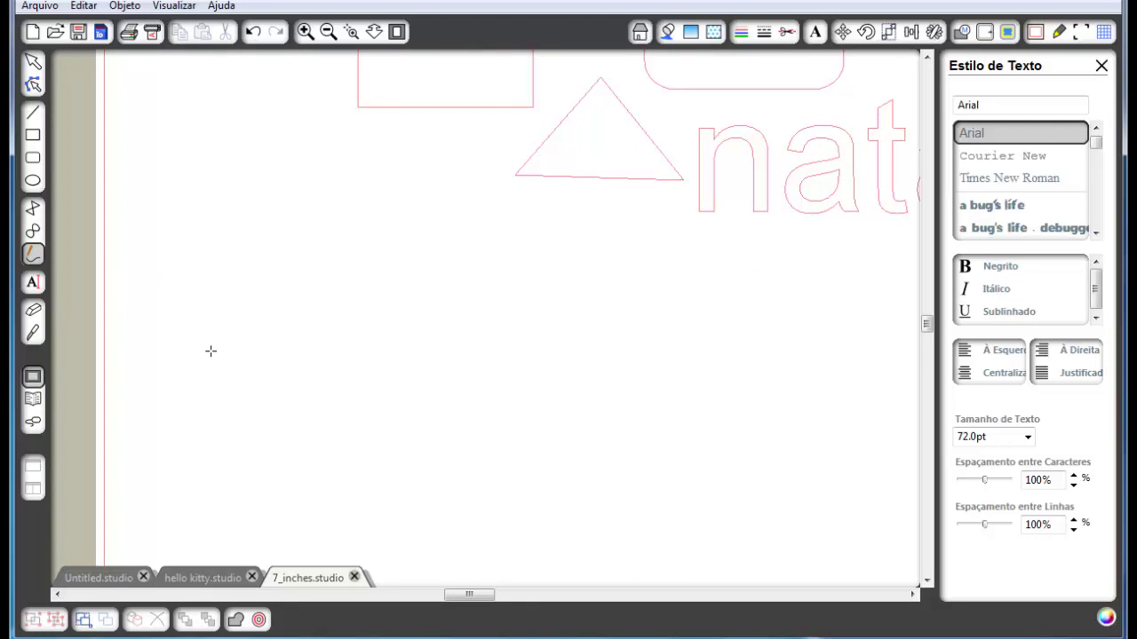
pyautogui.click(160, 408)
pyautogui.click(184, 356)
pyautogui.click(218, 228)
pyautogui.click(237, 211)
pyautogui.click(294, 364)
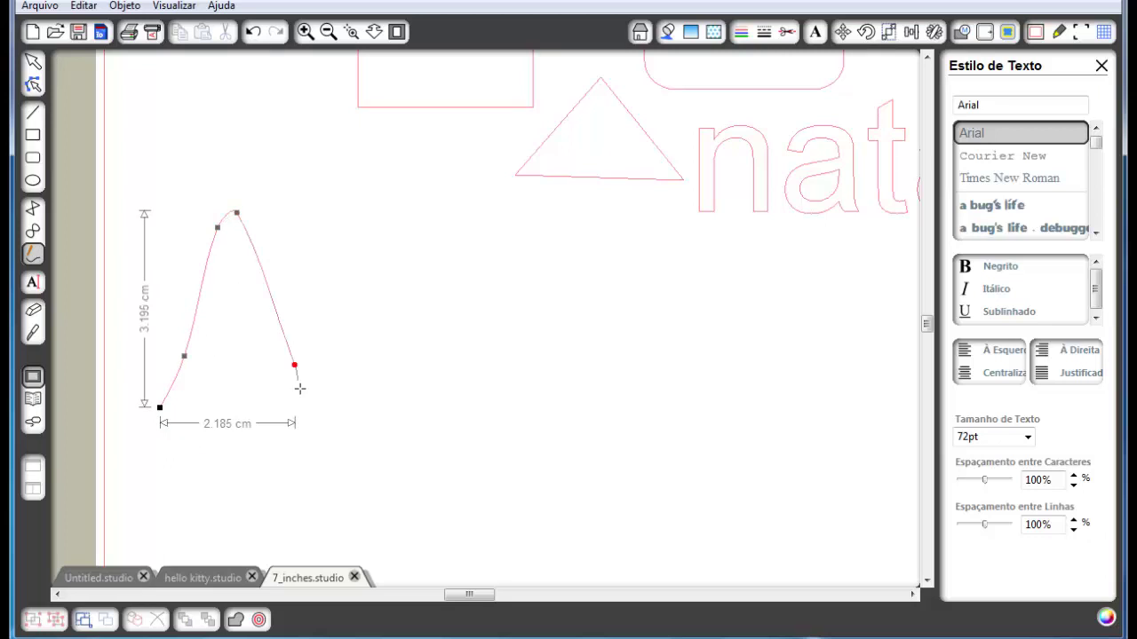
pyautogui.doubleClick(311, 411)
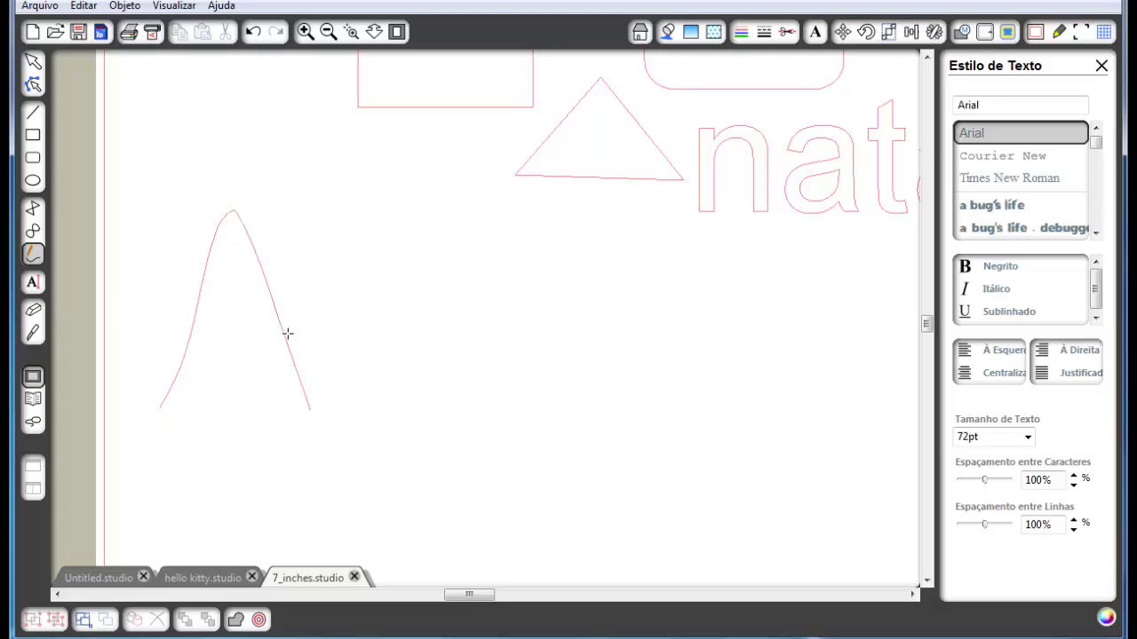
pyautogui.click(287, 333)
pyautogui.doubleClick(191, 334)
# Draw a freehand wavy line with three humps, starting at the lower right end of the letter A
pyautogui.click(310, 407)
pyautogui.click(354, 257)
pyautogui.click(389, 263)
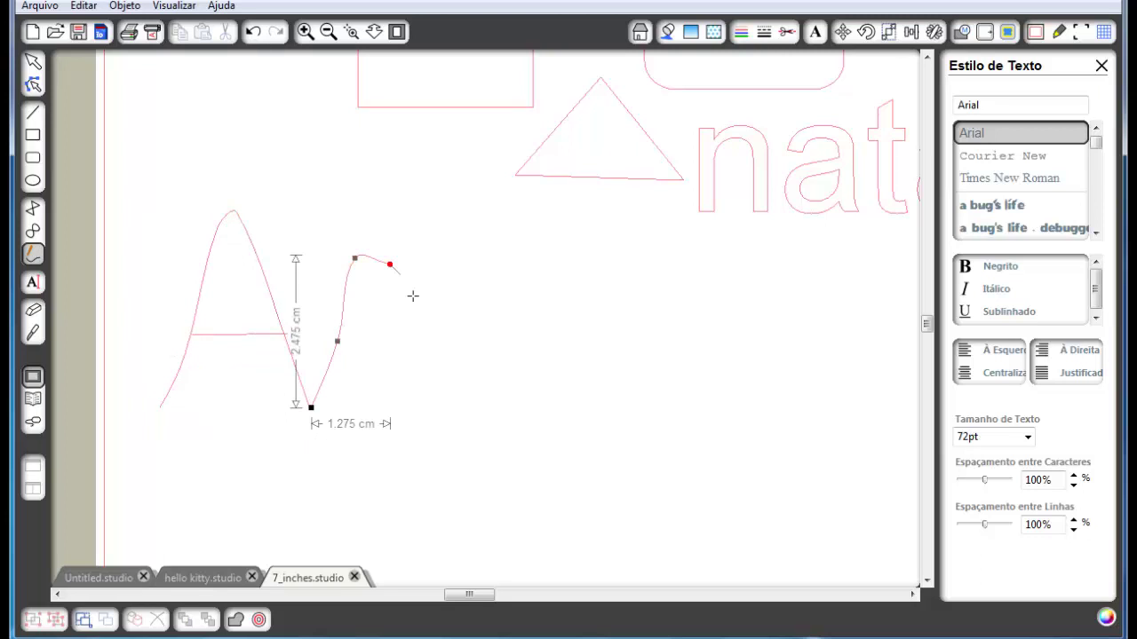
pyautogui.click(404, 395)
pyautogui.click(471, 261)
pyautogui.click(492, 259)
pyautogui.click(525, 371)
pyautogui.click(581, 255)
pyautogui.doubleClick(654, 380)
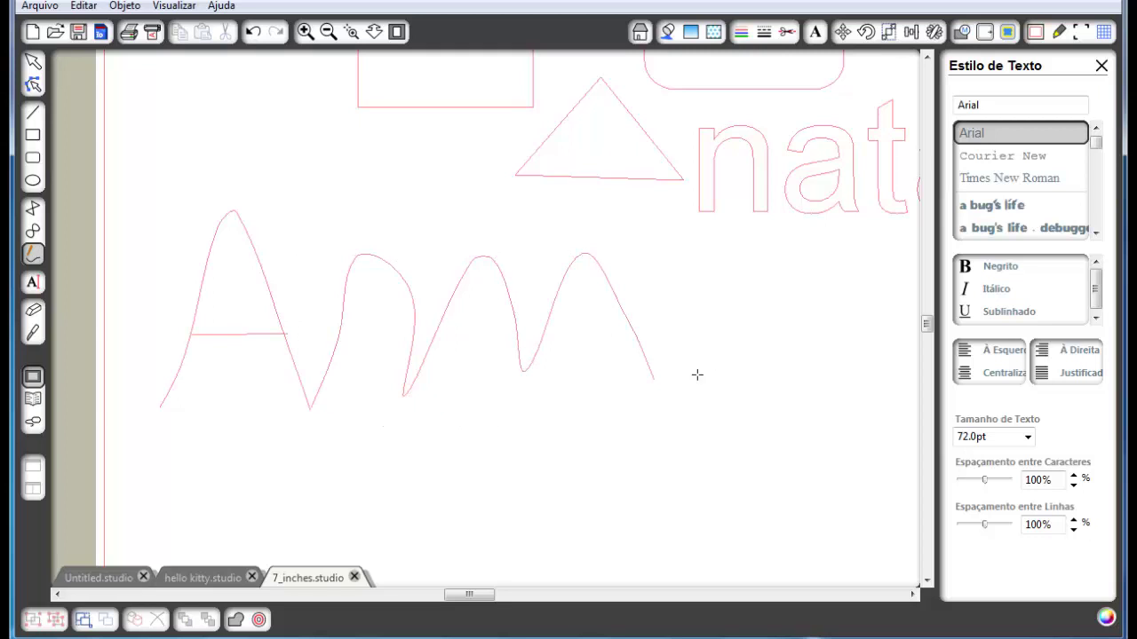
# Draw a freehand closed loop over the end of the wavy line and a V-shaped tail from the loop's right side
pyautogui.click(592, 333)
pyautogui.click(734, 360)
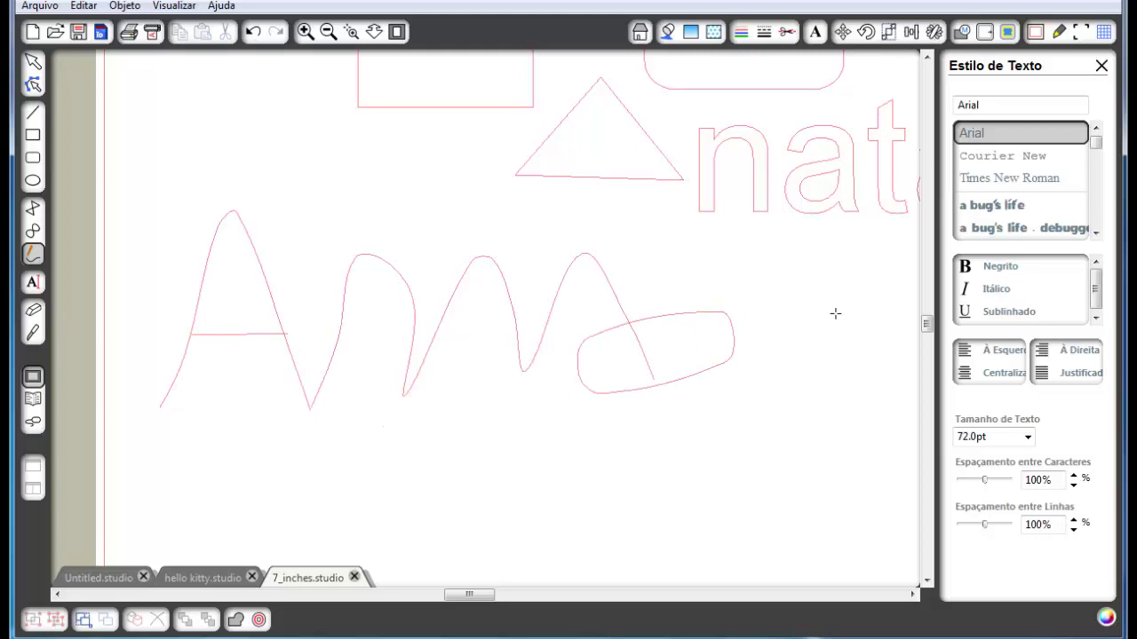
pyautogui.click(734, 339)
pyautogui.click(809, 399)
pyautogui.doubleClick(843, 336)
# Move the wavy line's first low point up and to the right, and make the segments on both sides of it straight
pyautogui.click(33, 84)
pyautogui.click(414, 312)
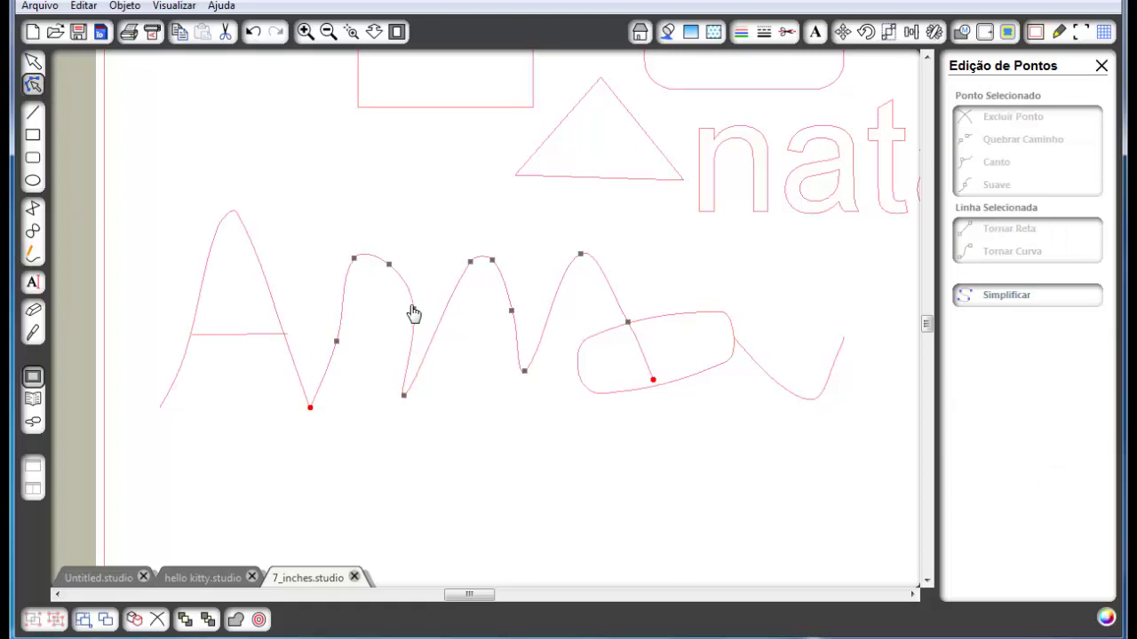
pyautogui.click(403, 404)
pyautogui.click(404, 401)
pyautogui.moveTo(406, 396); pyautogui.dragTo(429, 380)
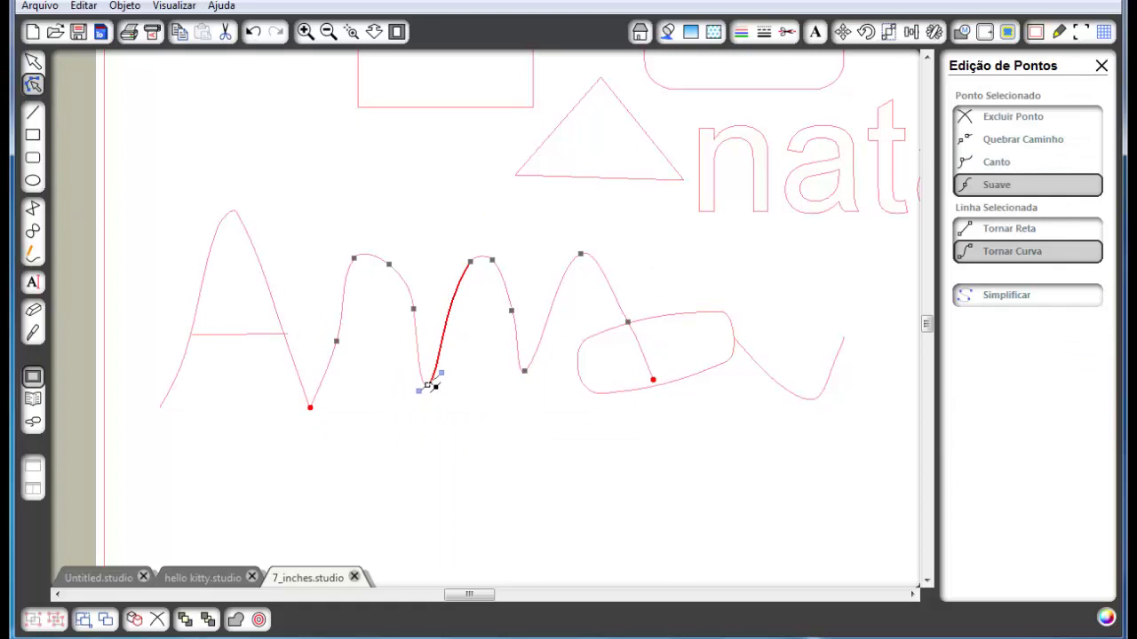
pyautogui.click(995, 231)
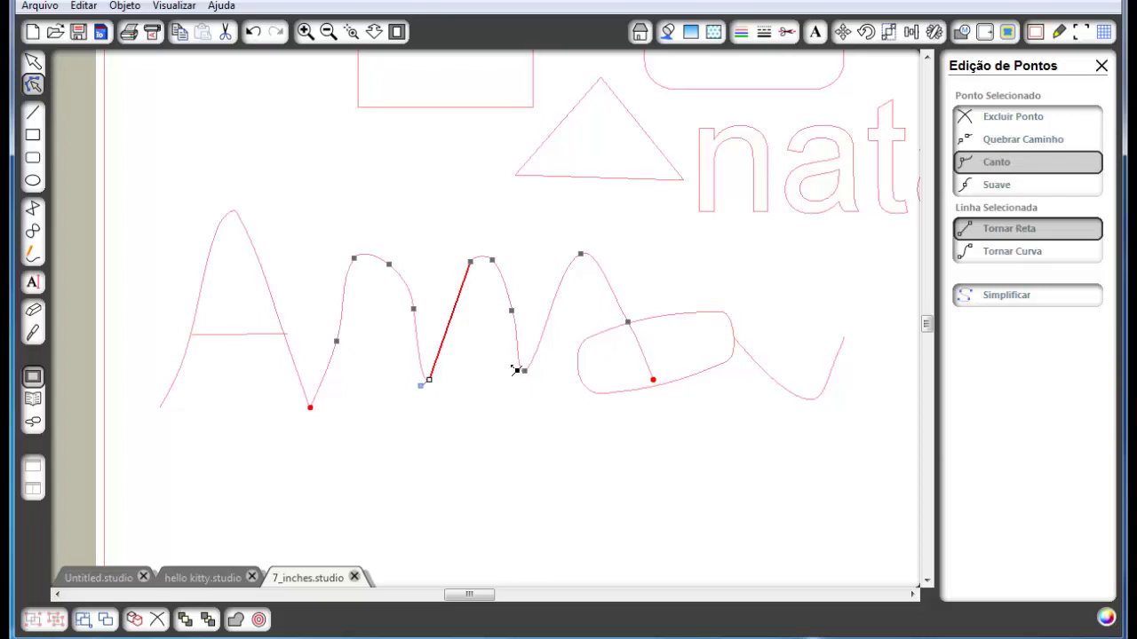
pyautogui.click(423, 318)
pyautogui.click(1030, 227)
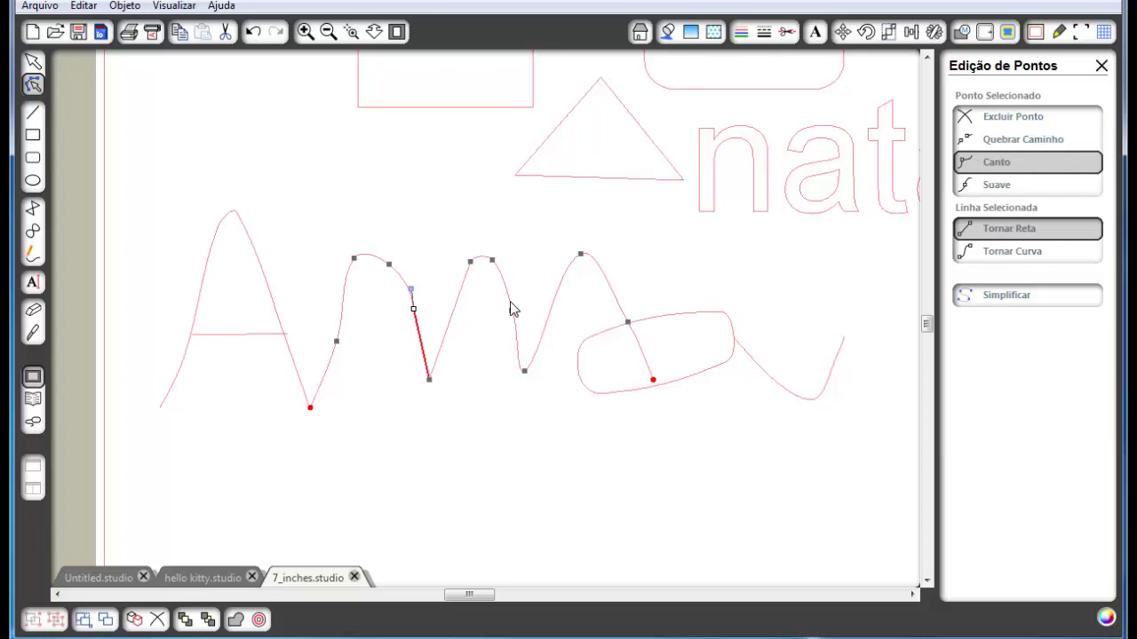
# Move the point at the upper end of the short straight segment right, add a point on the adjacent straight segment, and finish point editing
pyautogui.moveTo(415, 311); pyautogui.dragTo(447, 313)
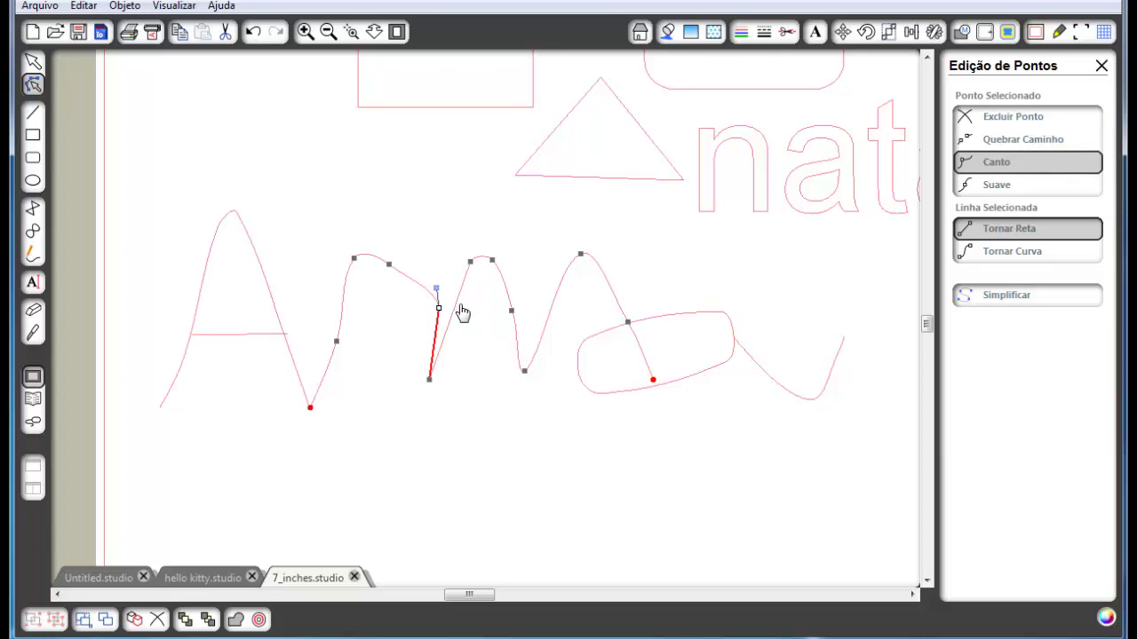
pyautogui.click(453, 300)
pyautogui.click(453, 372)
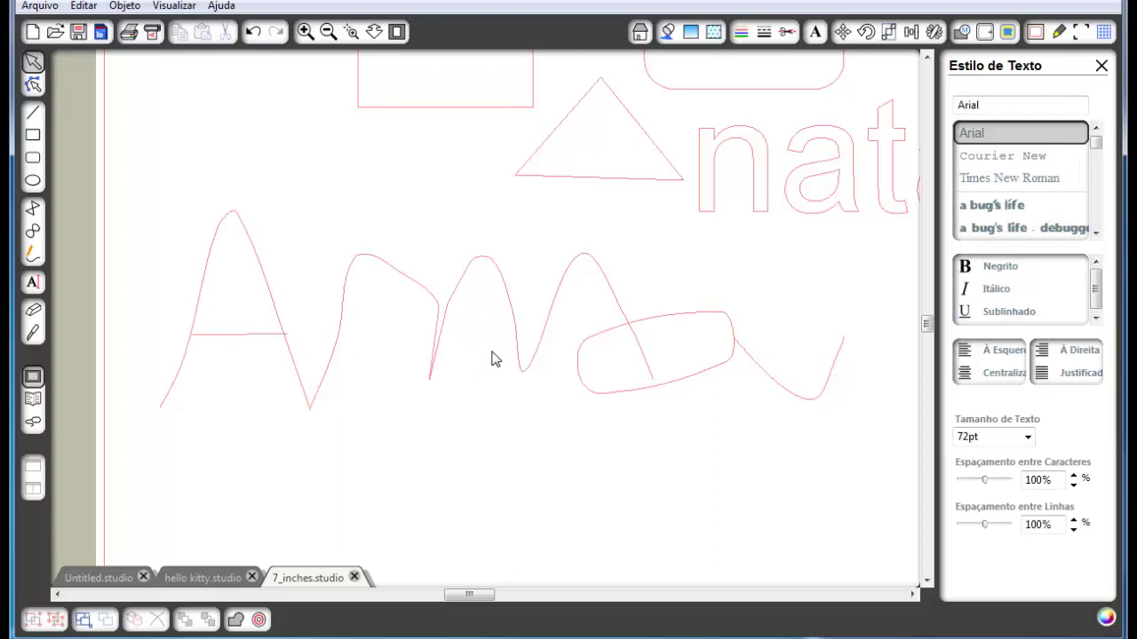
# Erase the part of the wavy line around the low point between its first two humps
pyautogui.click(298, 385)
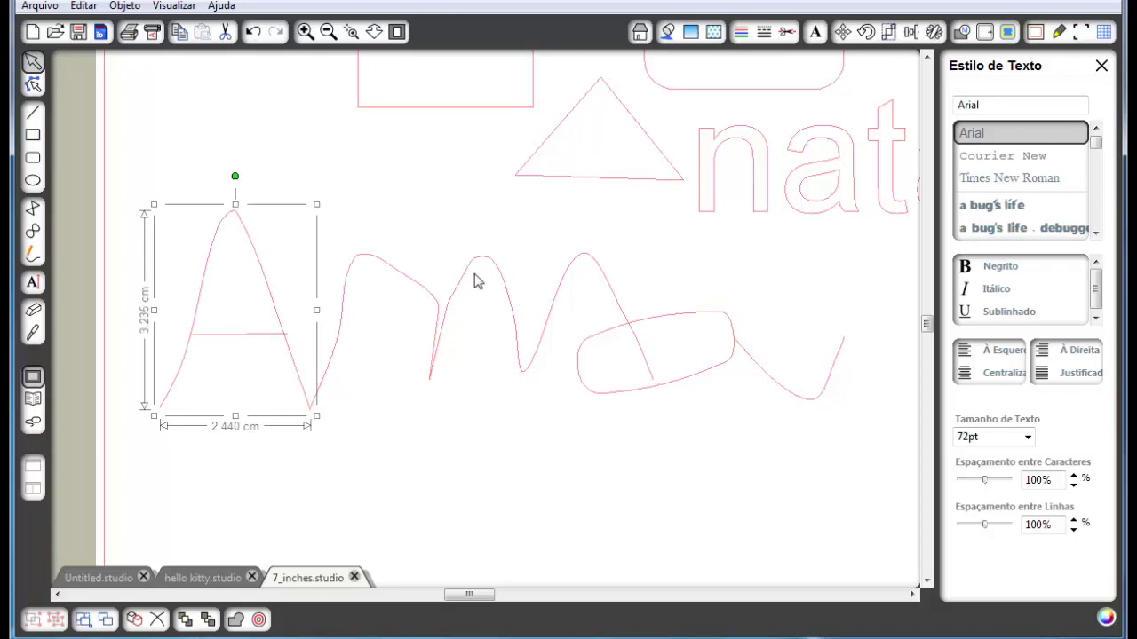
pyautogui.click(37, 254)
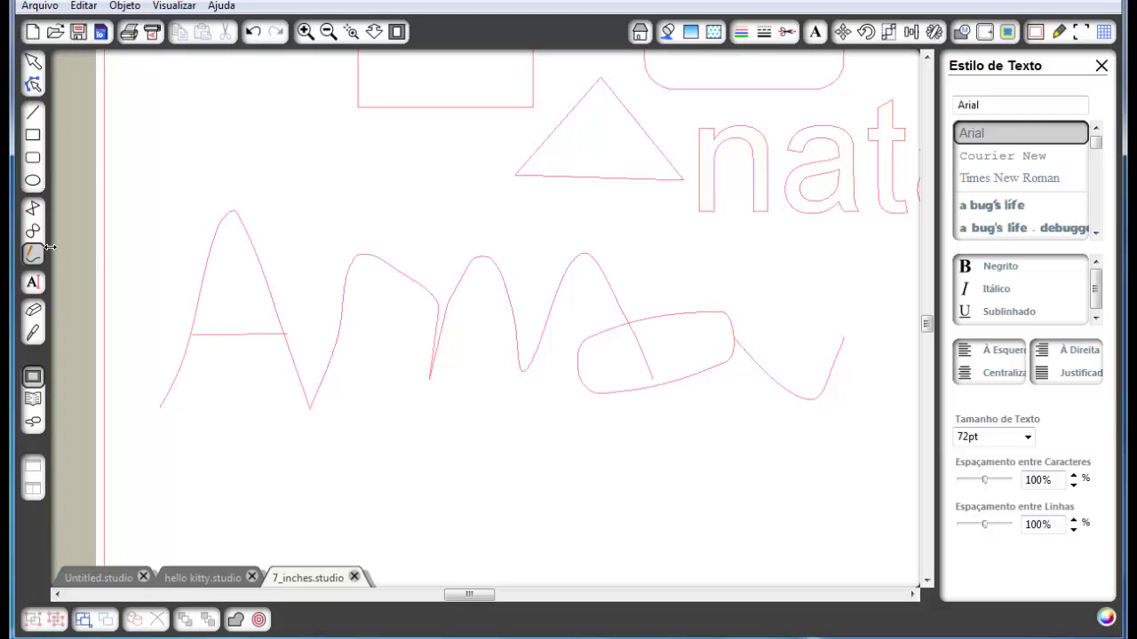
pyautogui.click(35, 315)
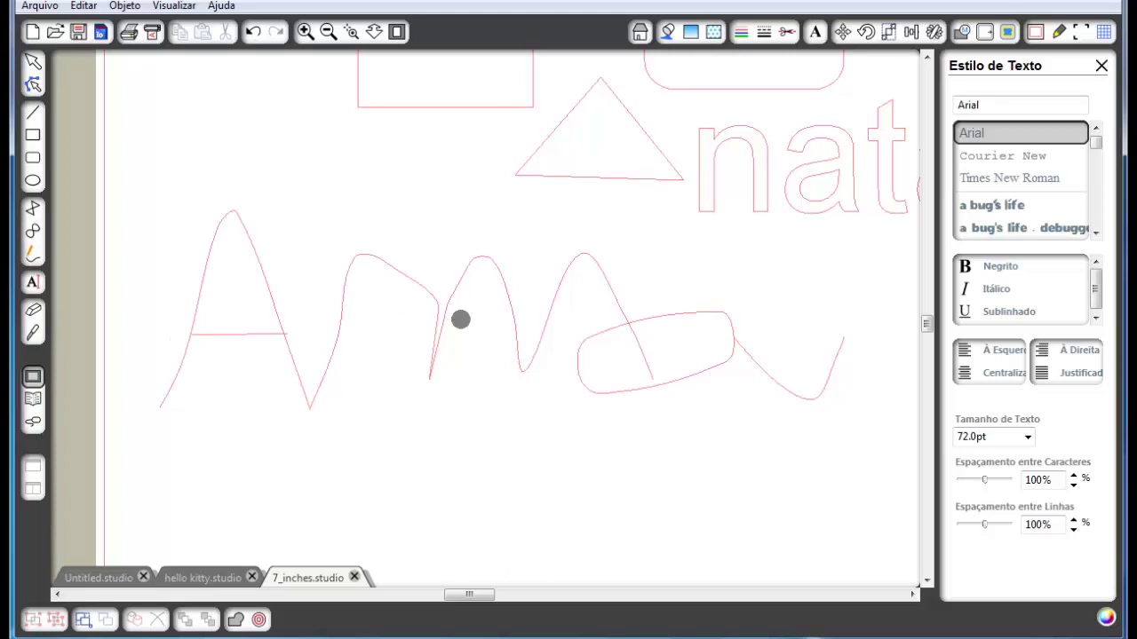
pyautogui.moveTo(460, 319)
pyautogui.mouseDown()
pyautogui.moveTo(424, 336)
pyautogui.moveTo(428, 381)
pyautogui.moveTo(428, 358)
pyautogui.moveTo(445, 311)
pyautogui.mouseUp()
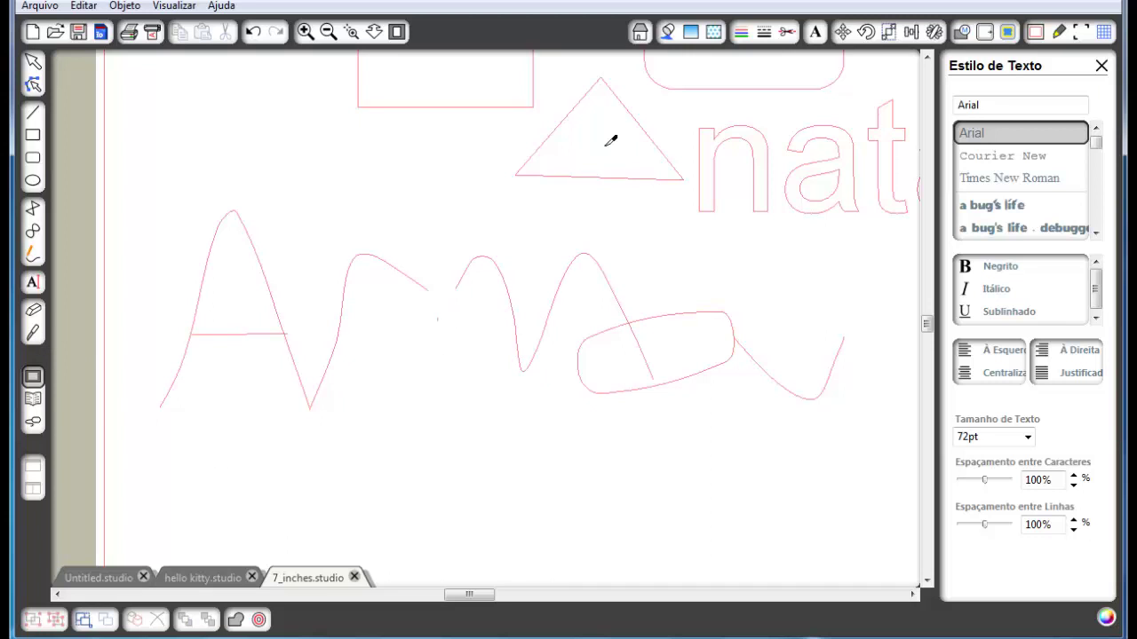
# Slice the text "natal" horizontally with the knife and move the lower pieces of its first four letters down
pyautogui.moveTo(518, 115); pyautogui.dragTo(467, 339)
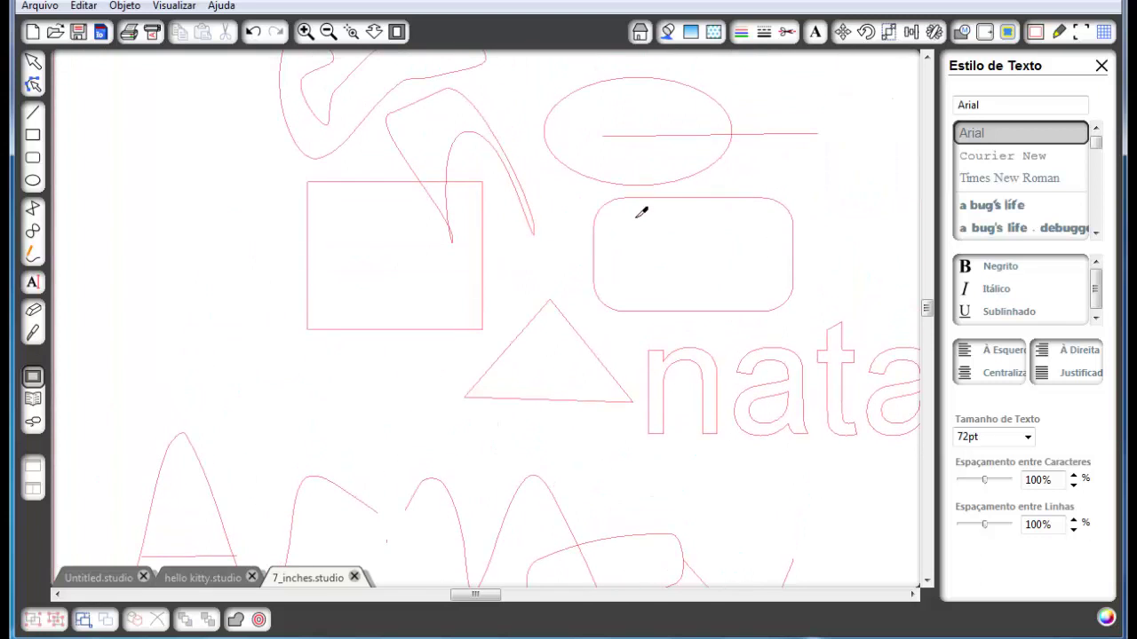
pyautogui.moveTo(722, 406)
pyautogui.mouseDown()
pyautogui.moveTo(419, 393)
pyautogui.moveTo(746, 373)
pyautogui.mouseUp()
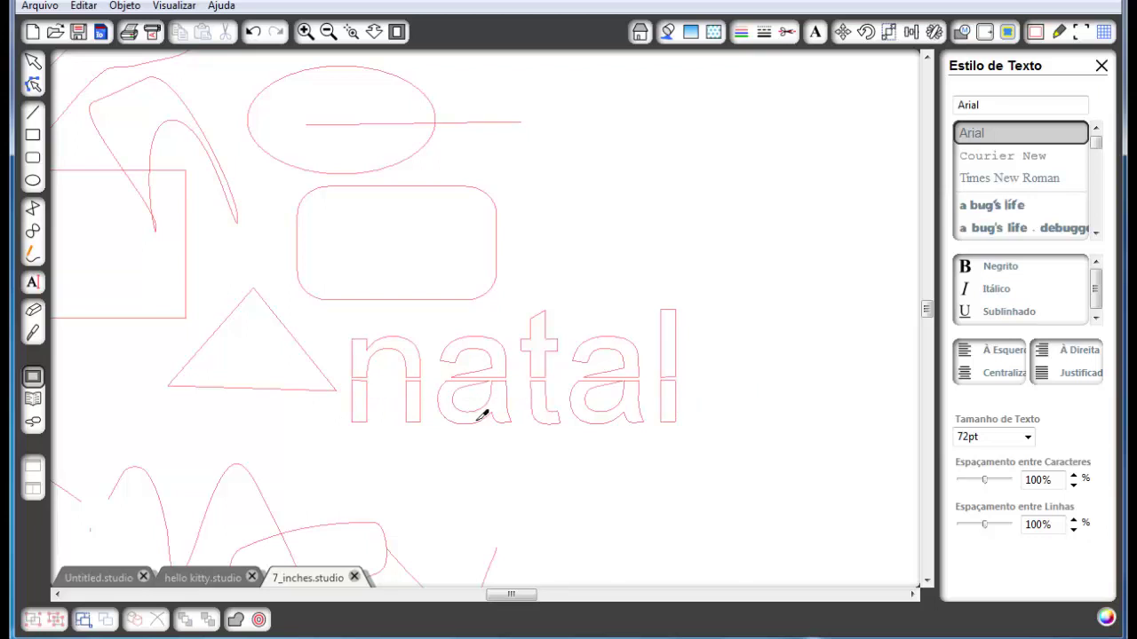
pyautogui.moveTo(500, 439); pyautogui.dragTo(502, 481)
pyautogui.moveTo(548, 434); pyautogui.dragTo(576, 477)
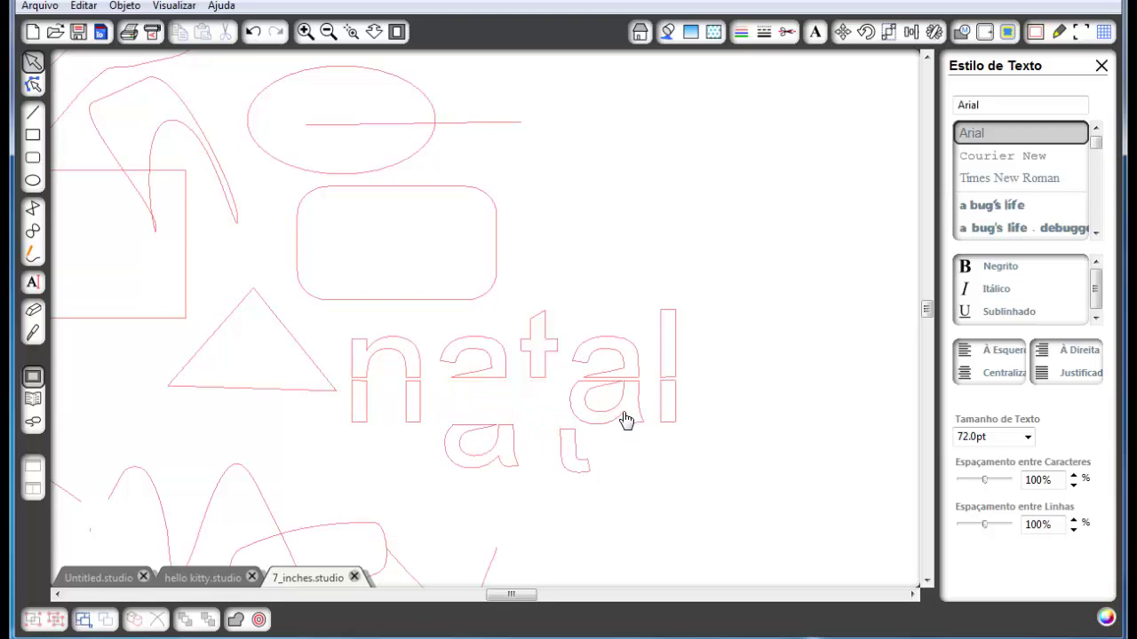
pyautogui.moveTo(624, 418); pyautogui.dragTo(665, 467)
pyautogui.moveTo(355, 405); pyautogui.dragTo(323, 457)
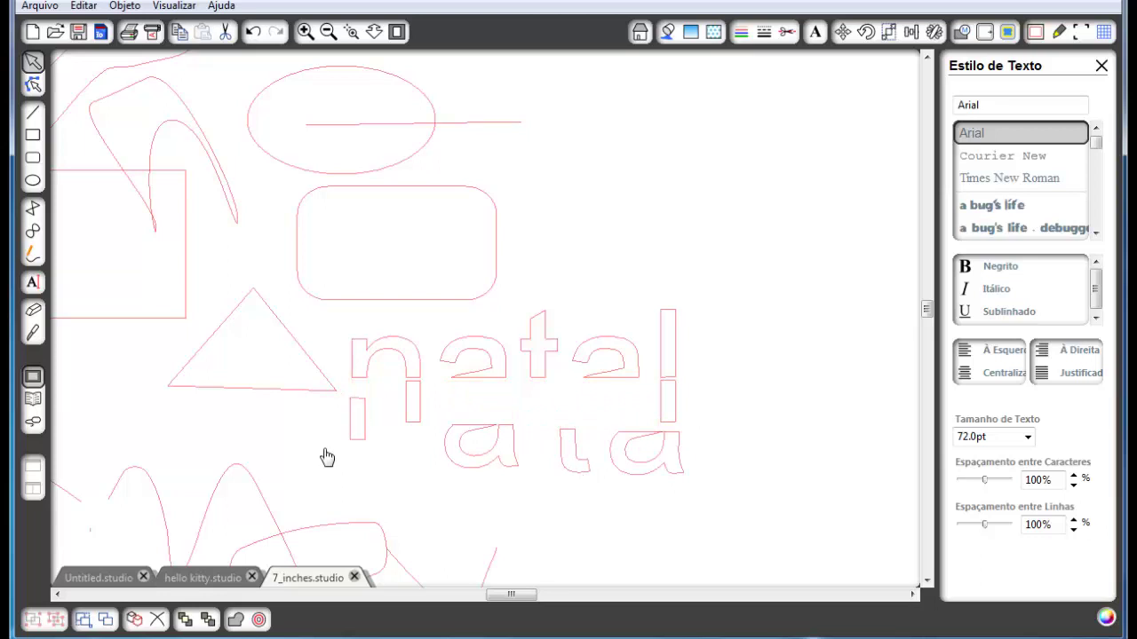
pyautogui.moveTo(409, 406); pyautogui.dragTo(409, 446)
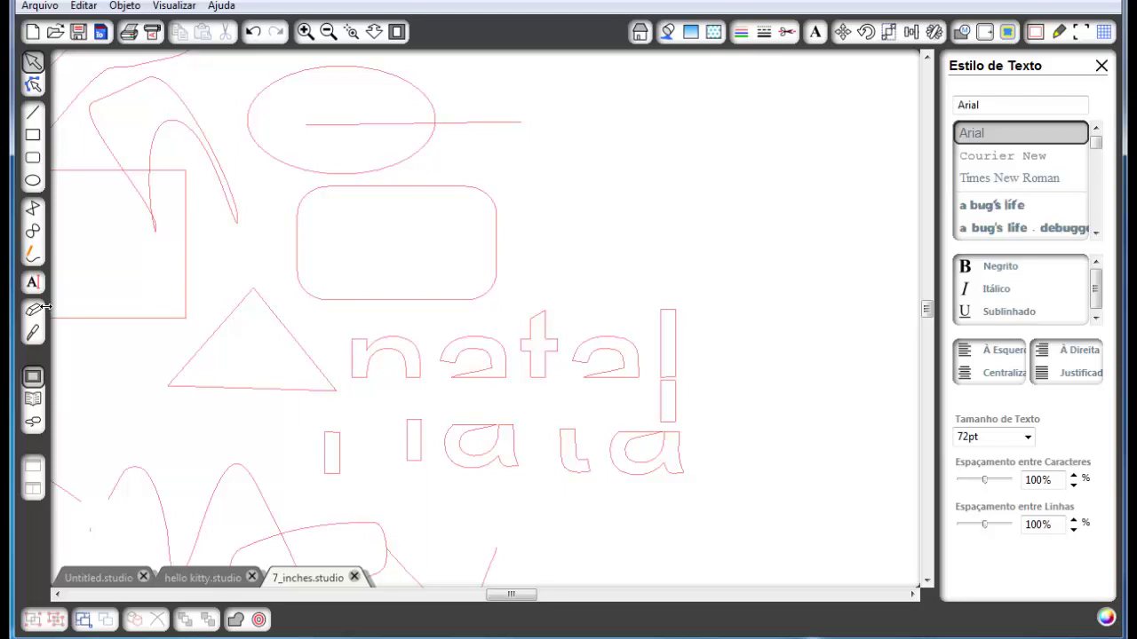
# Insert the "bone" design from Minha Biblioteca into the drawing and move it to the right of the ellipse and rounded rectangle
pyautogui.click(36, 383)
pyautogui.click(34, 401)
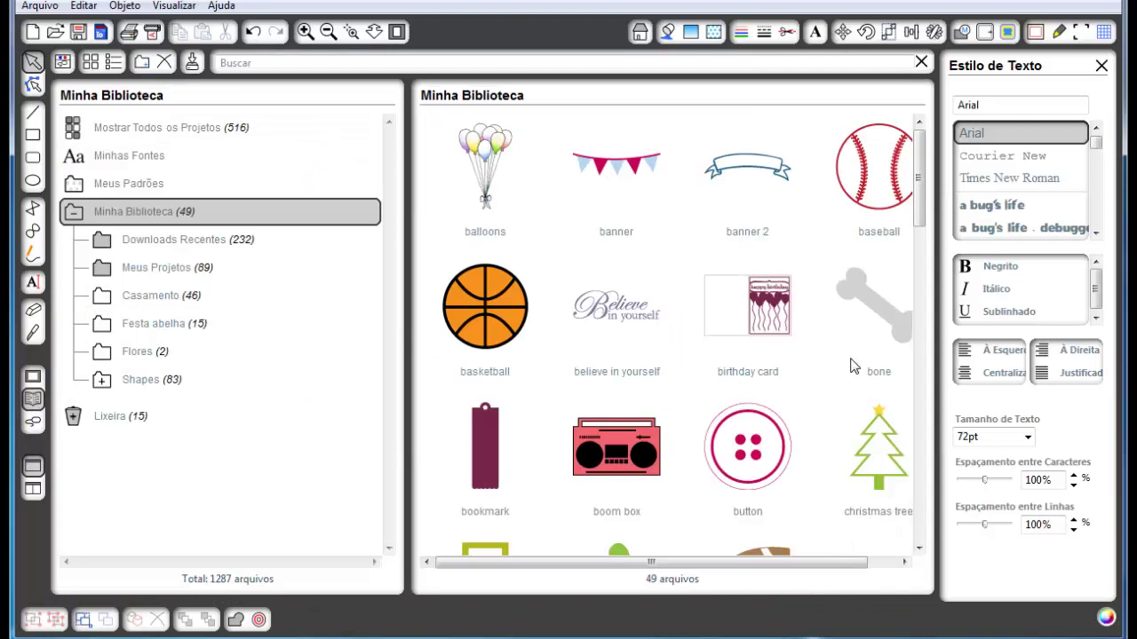
pyautogui.doubleClick(864, 299)
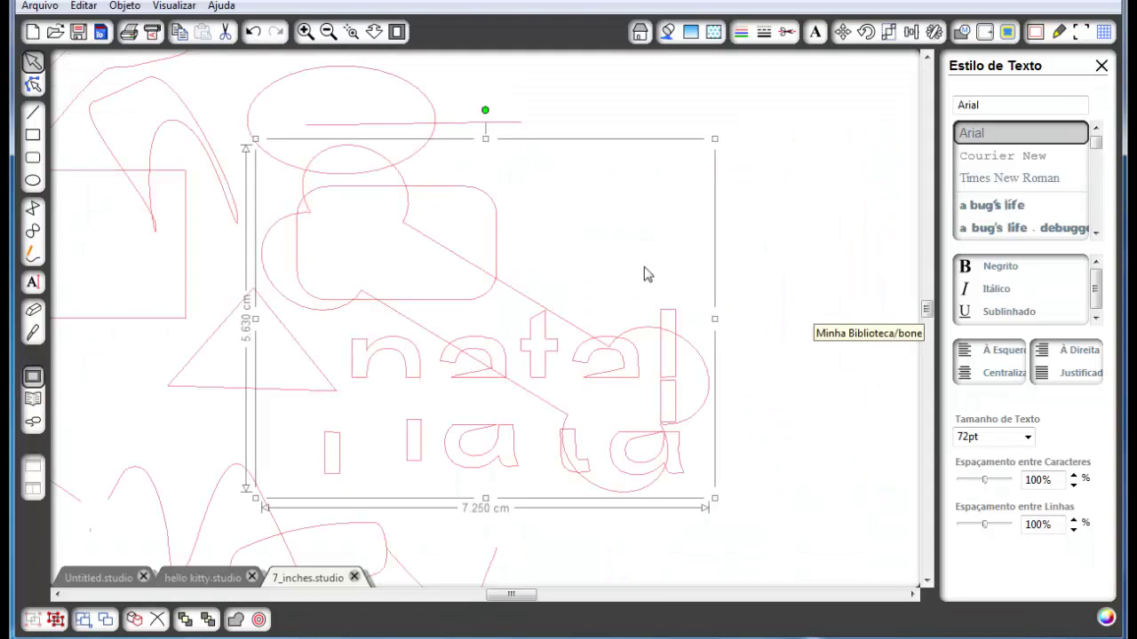
pyautogui.moveTo(557, 325); pyautogui.dragTo(793, 258)
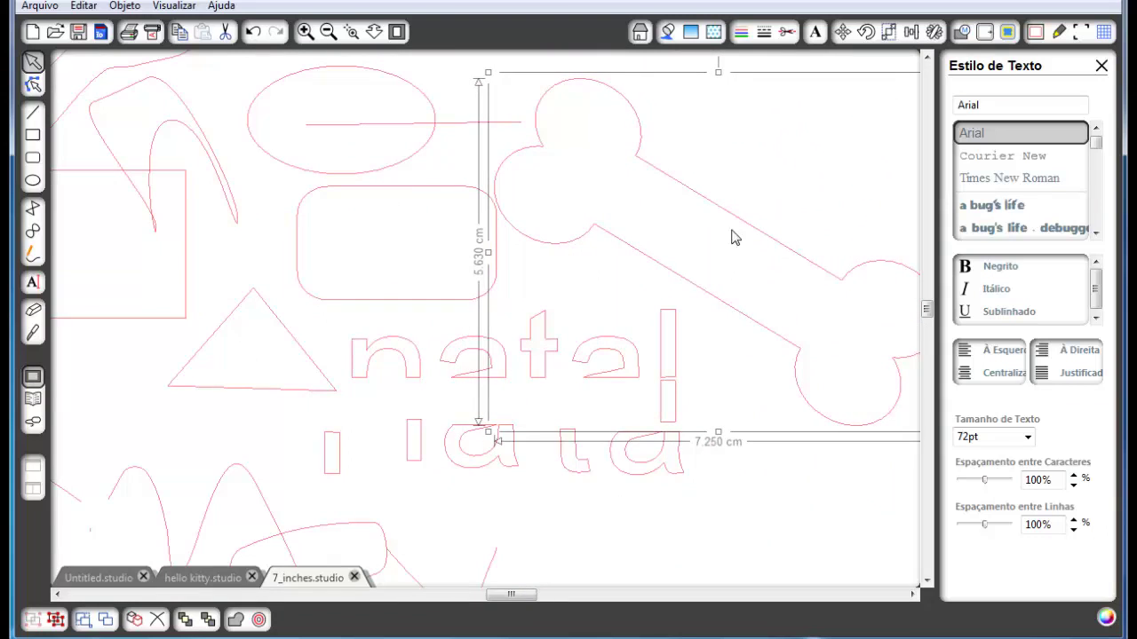
# View Minha Biblioteca and browse the new and popular designs on the Silhouette online store's home page
pyautogui.click(34, 401)
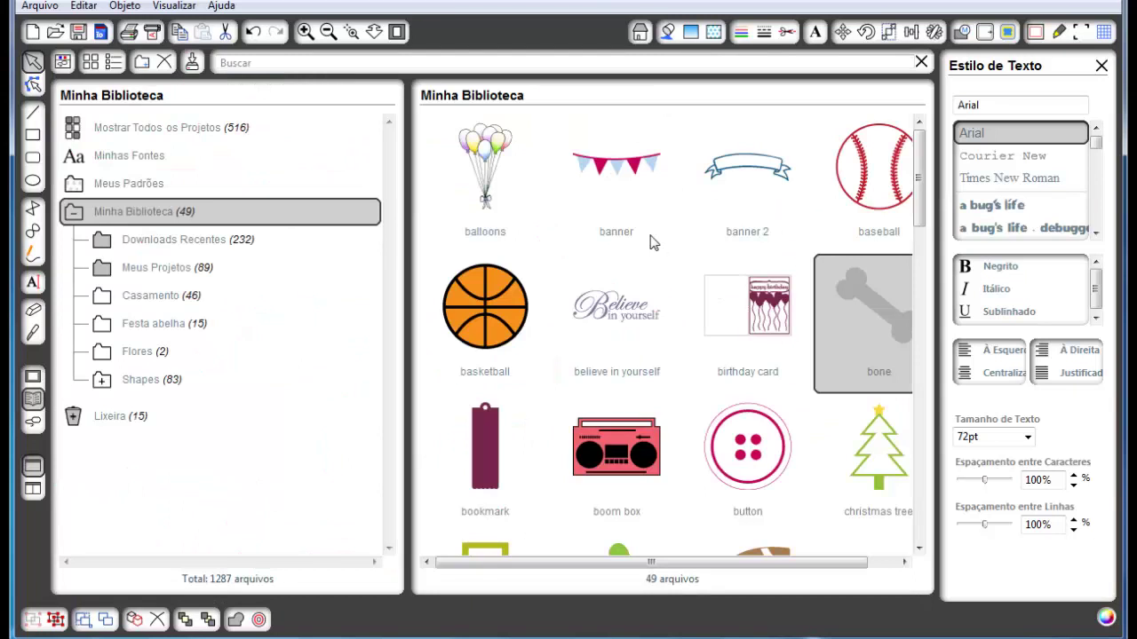
pyautogui.click(33, 379)
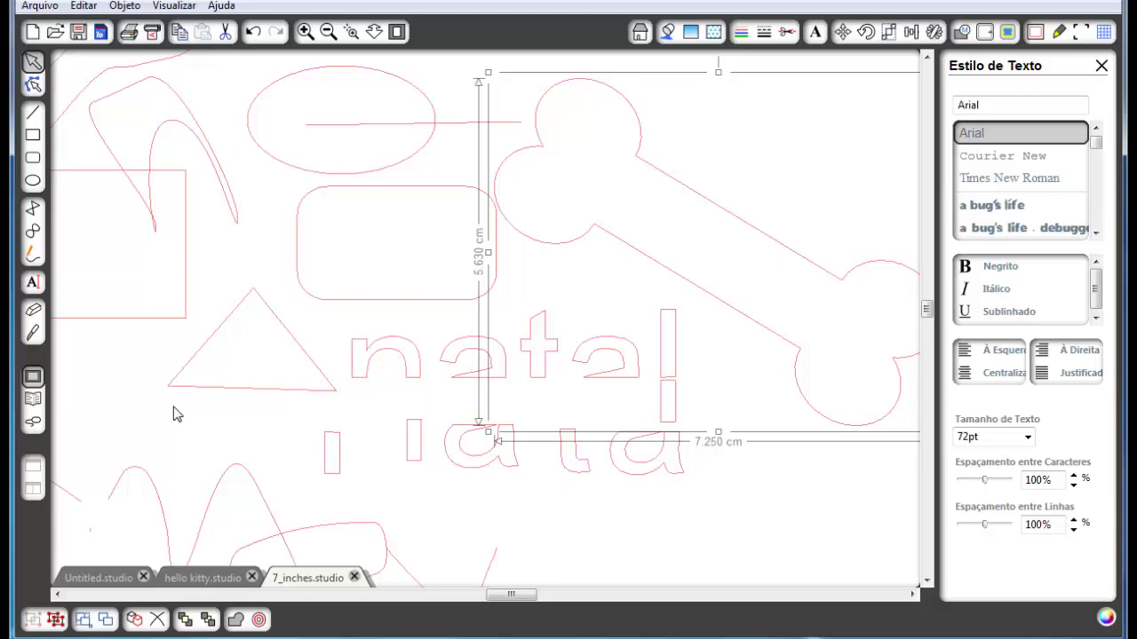
pyautogui.click(34, 424)
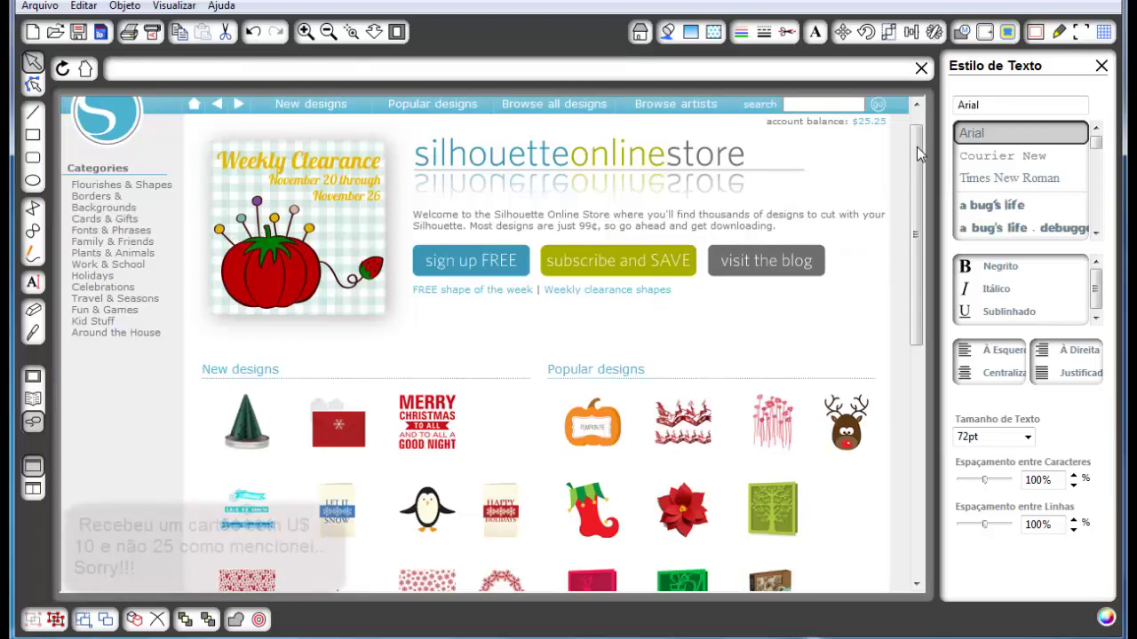
pyautogui.moveTo(917, 147); pyautogui.dragTo(912, 300)
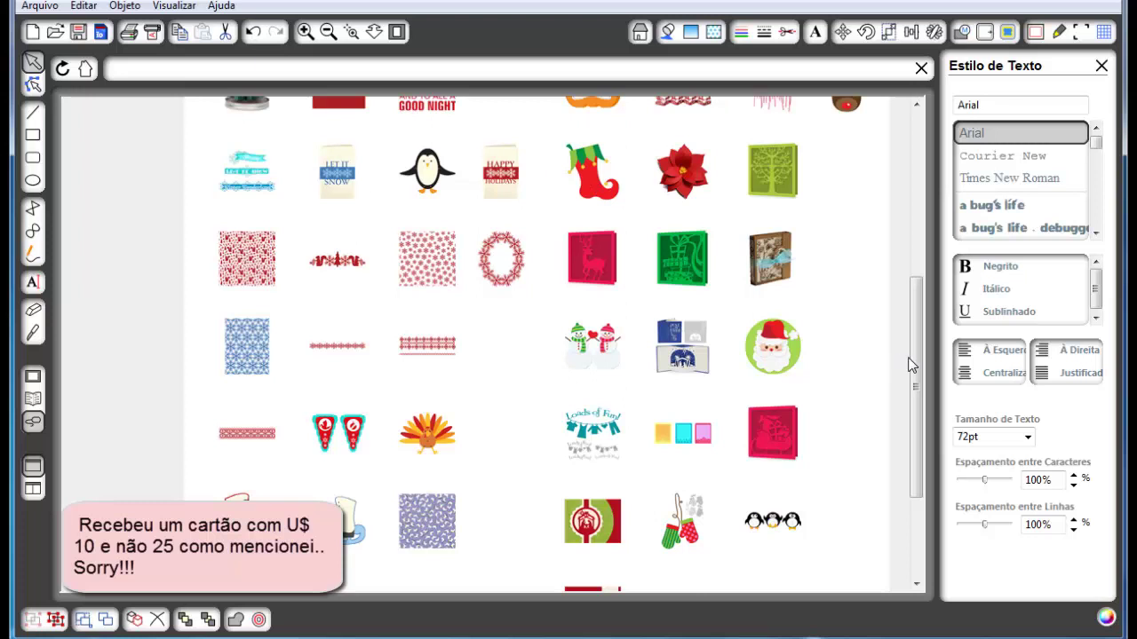
pyautogui.moveTo(912, 358); pyautogui.dragTo(907, 205)
pyautogui.scroll(1, 908, 204)
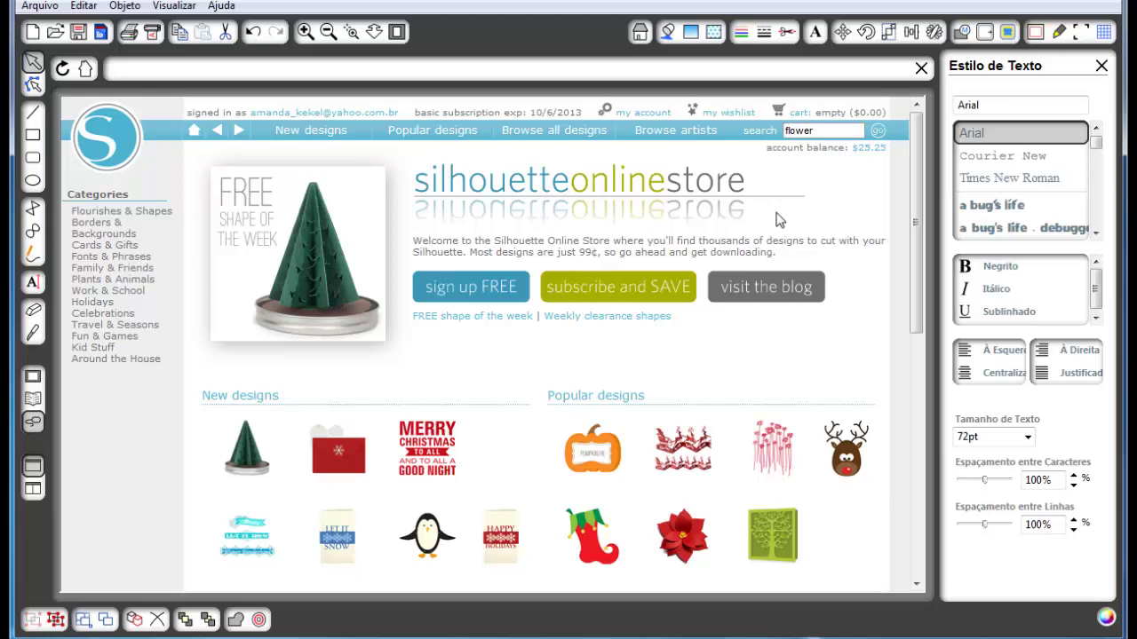
# Close the text style settings, search the online store for "flower" designs, and return to the drawing
pyautogui.click(1101, 66)
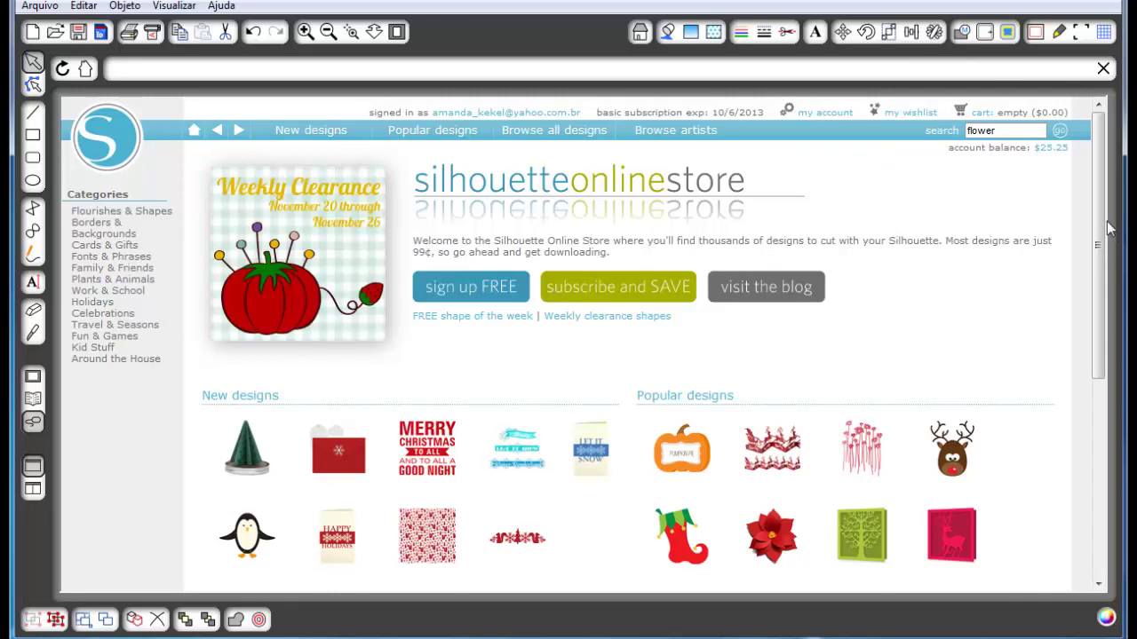
pyautogui.moveTo(1109, 229); pyautogui.dragTo(1099, 315)
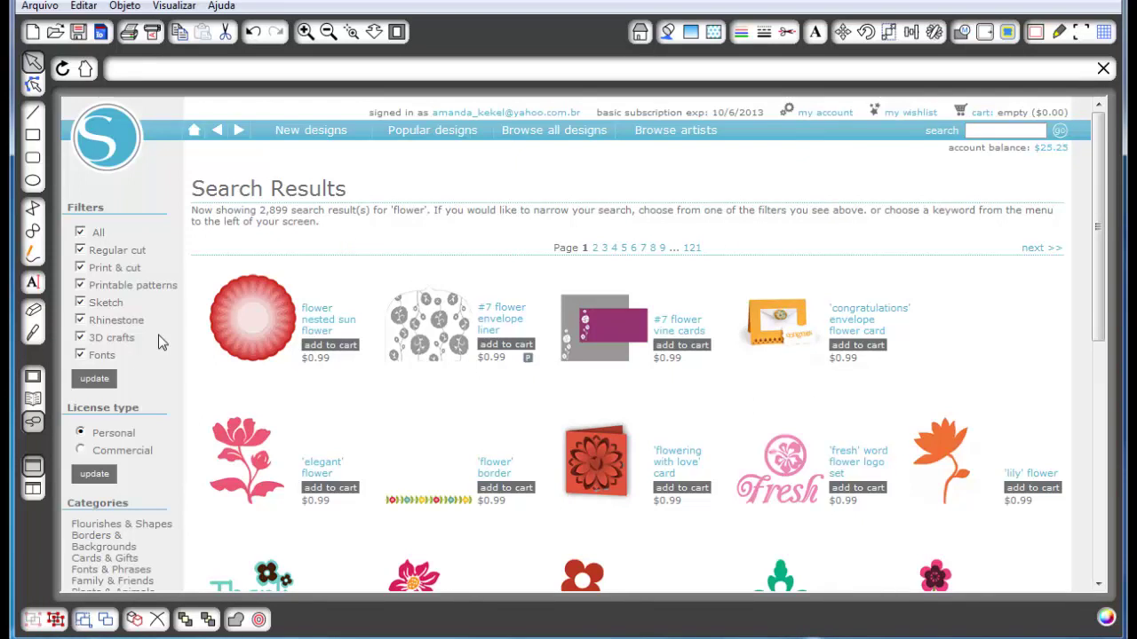
pyautogui.scroll(-3, 342, 257)
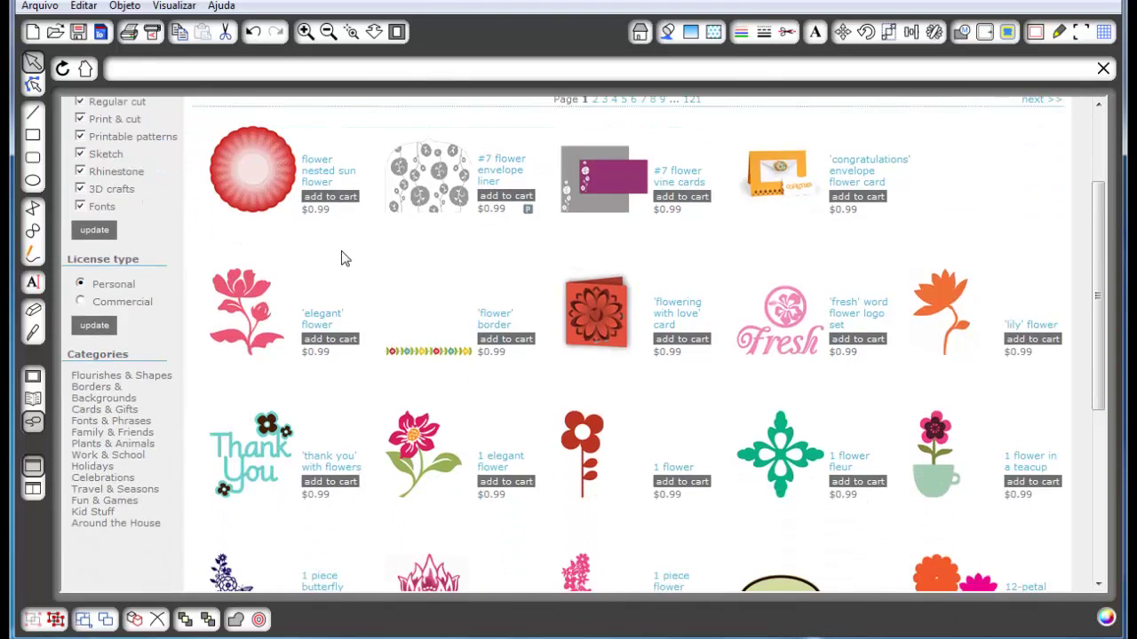
pyautogui.click(33, 399)
pyautogui.click(33, 377)
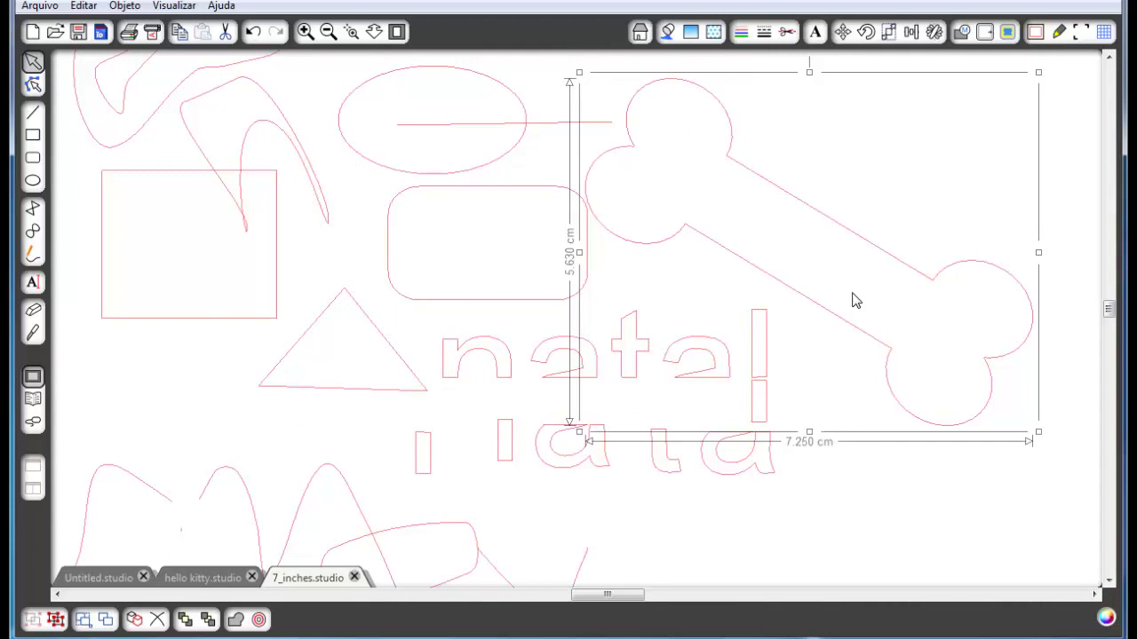
# Fit the whole page in the view and move the bone to the upper part of the page, above the other shapes
pyautogui.click(397, 33)
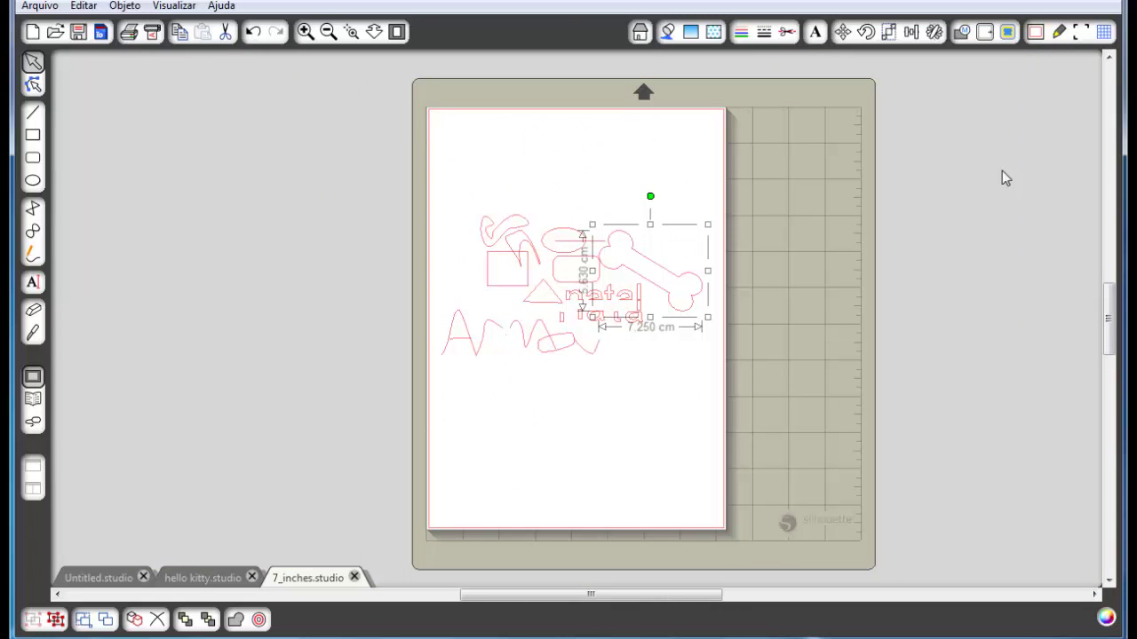
pyautogui.moveTo(643, 283); pyautogui.dragTo(125, 202)
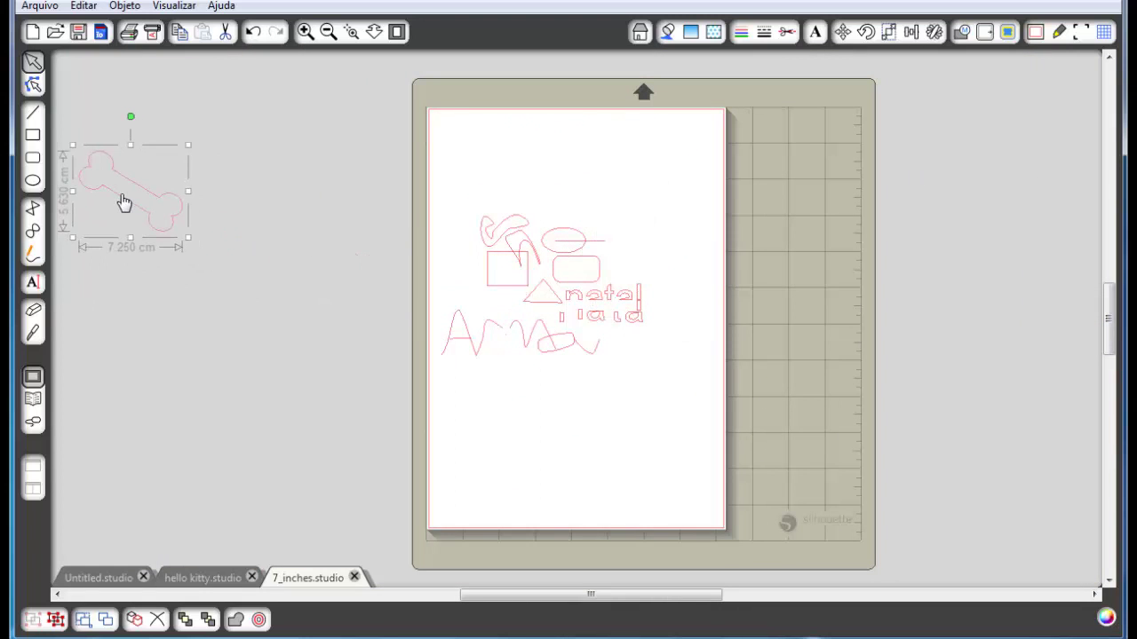
pyautogui.hotkey('ctrl', 'z')
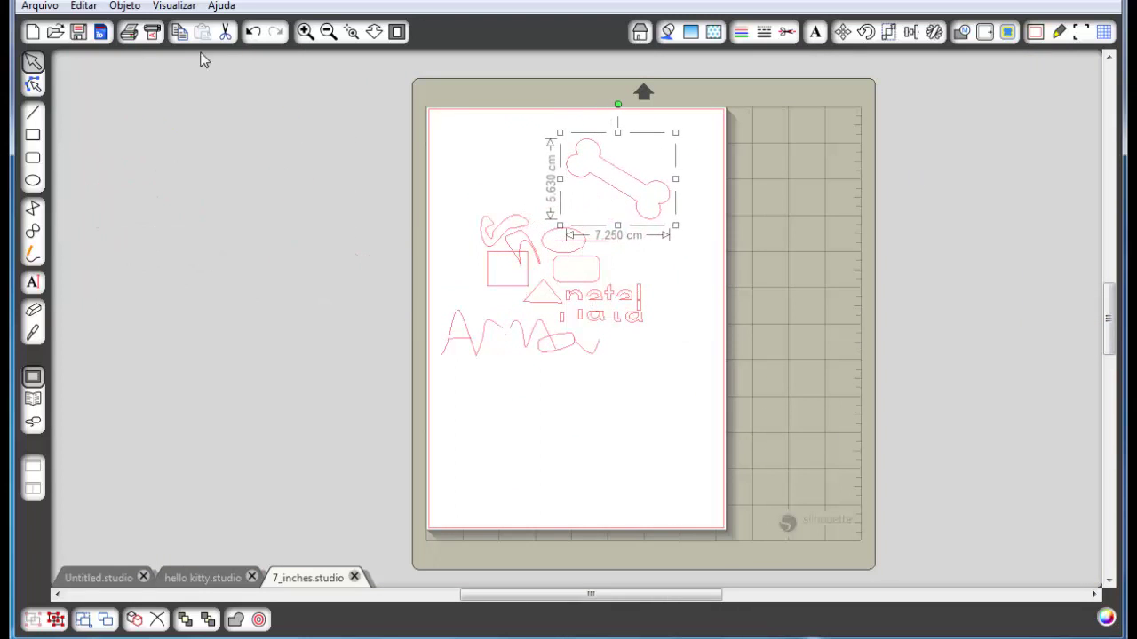
# Examine the options for saving the drawing to a file and to the library, leaving them without saving
pyautogui.click(78, 33)
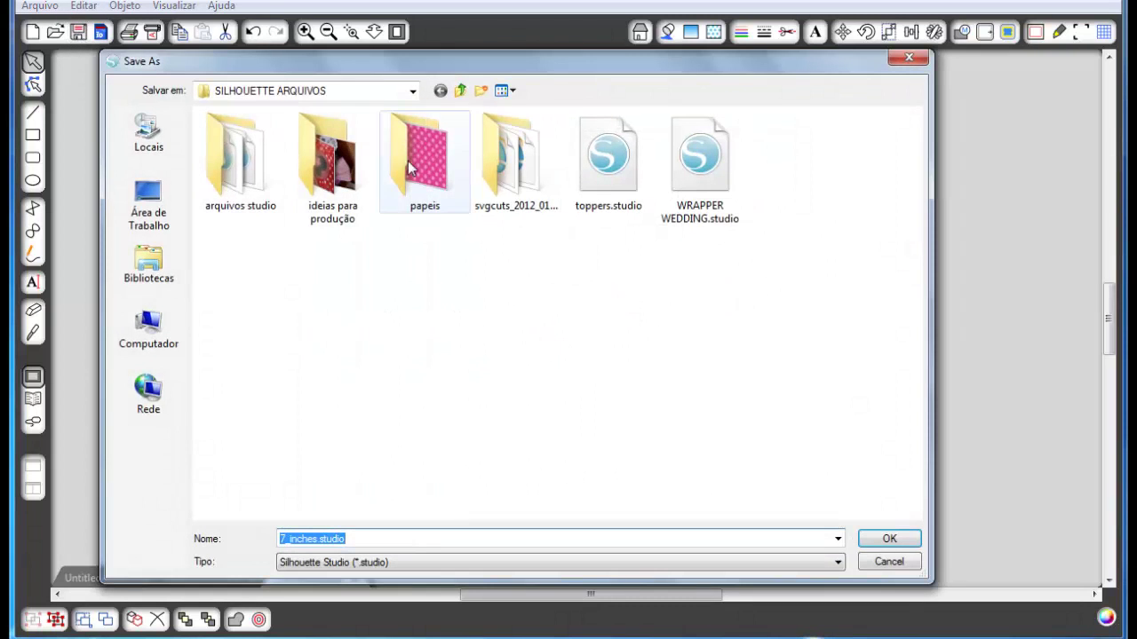
pyautogui.click(889, 561)
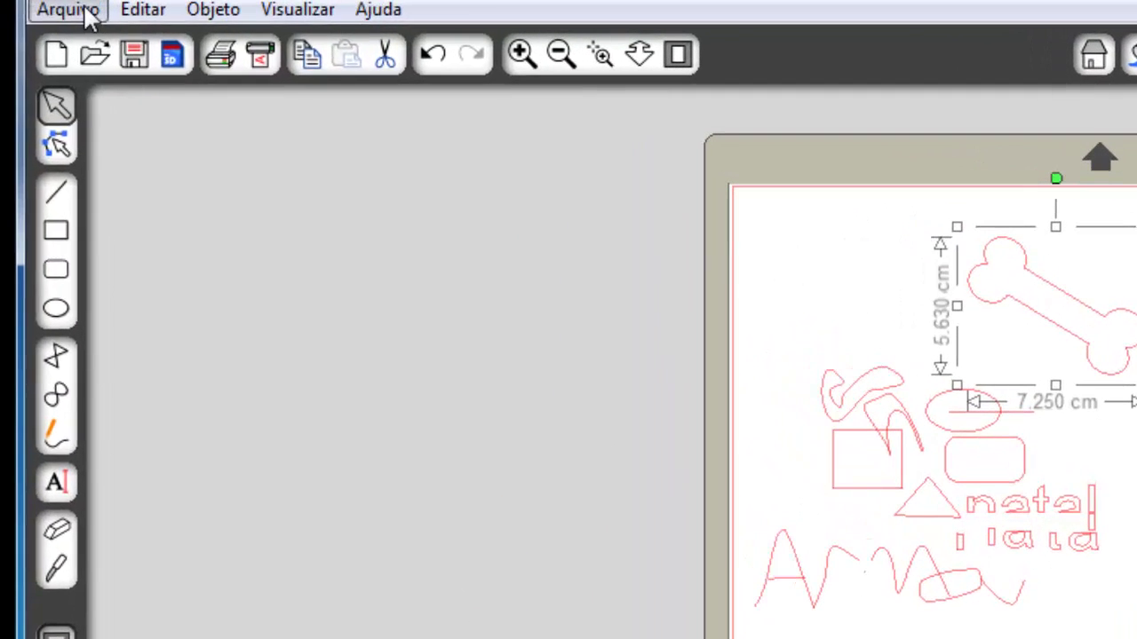
pyautogui.click(40, 6)
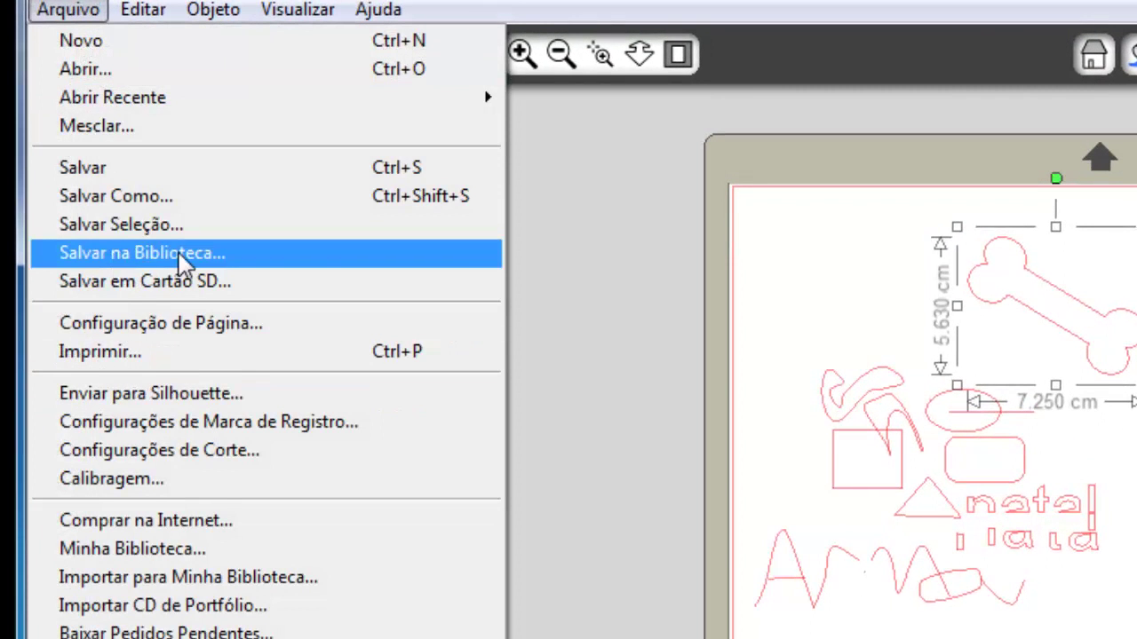
pyautogui.click(583, 293)
# Browse the library folders Downloads Recentes, Meus Projetos, Casamento, Festa abelha, Flores and Shapes, and return to the drawing
pyautogui.click(50, 604)
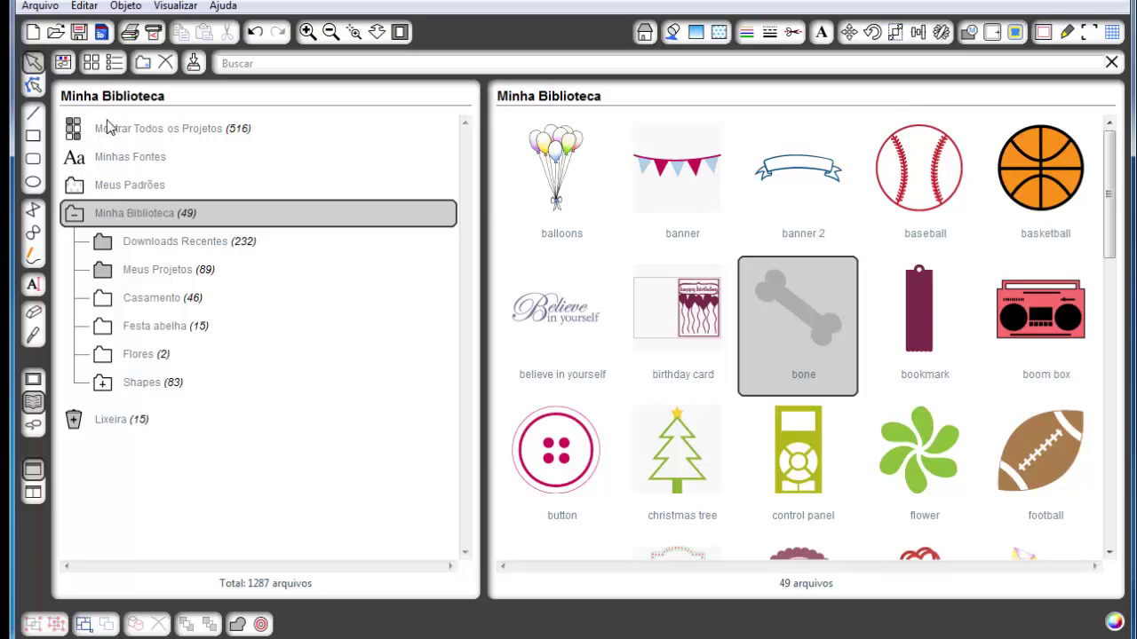
pyautogui.click(153, 251)
pyautogui.click(157, 271)
pyautogui.click(157, 299)
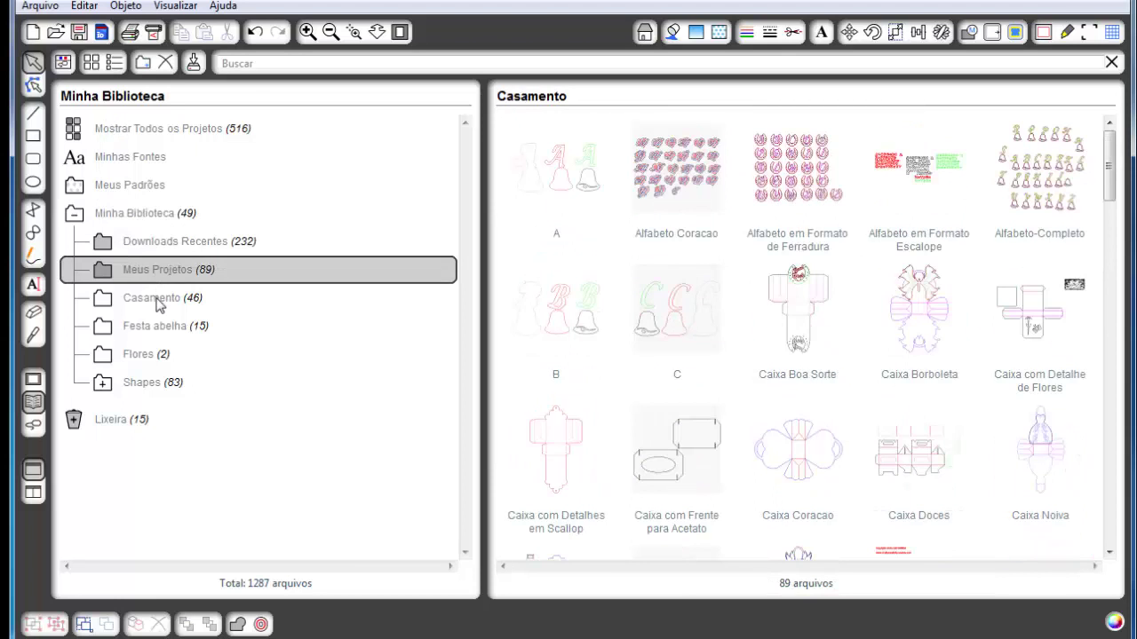
pyautogui.click(157, 328)
pyautogui.click(151, 357)
pyautogui.click(146, 384)
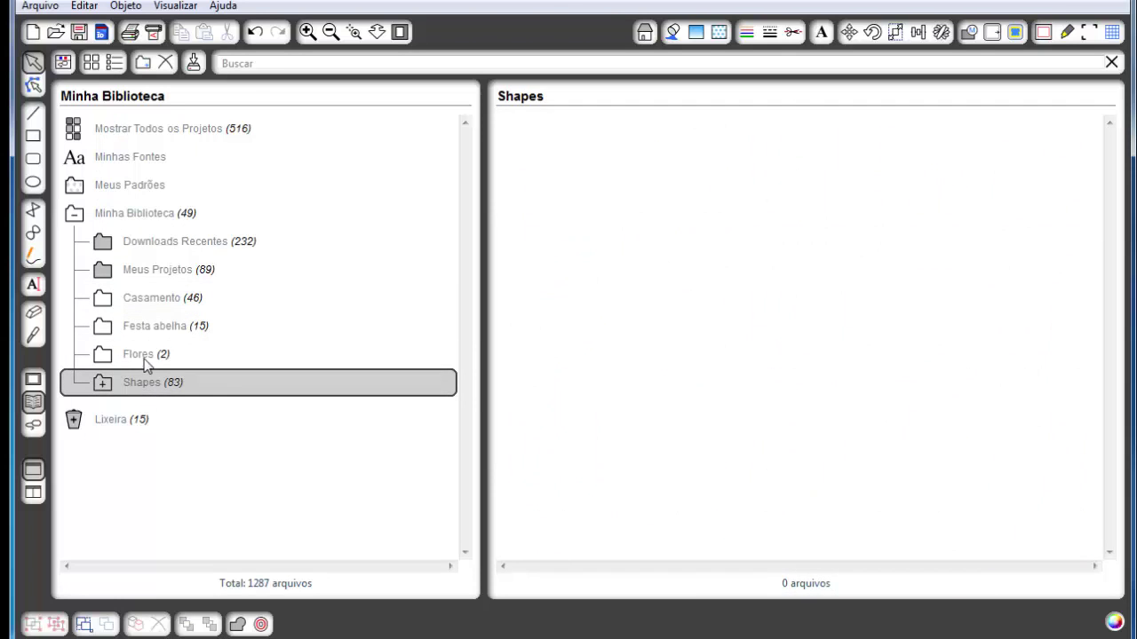
pyautogui.click(151, 248)
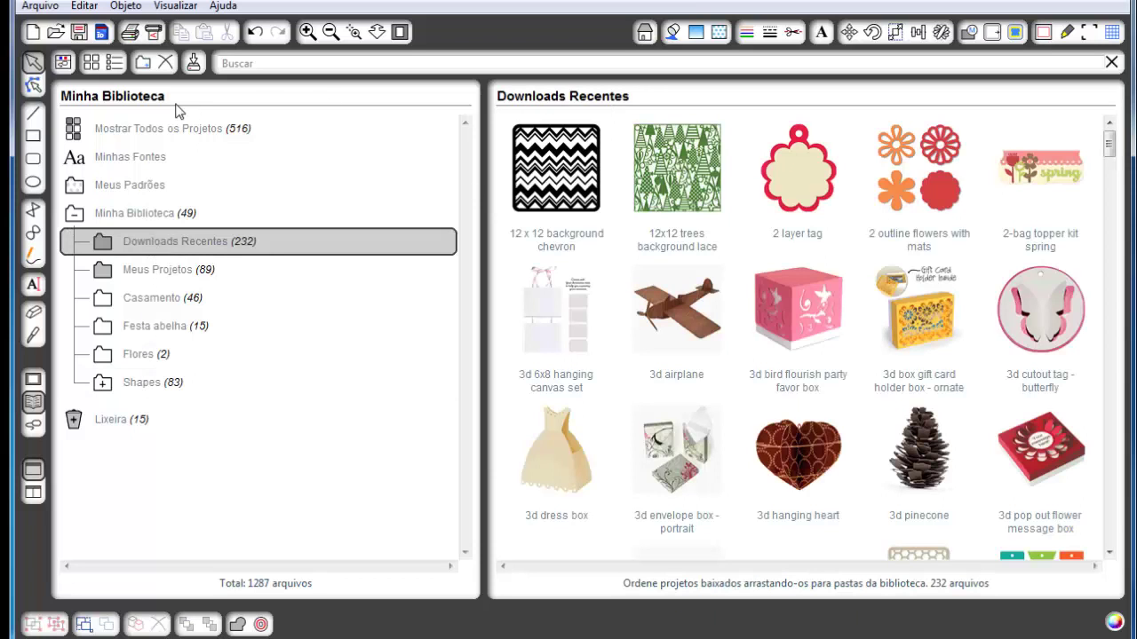
pyautogui.click(158, 131)
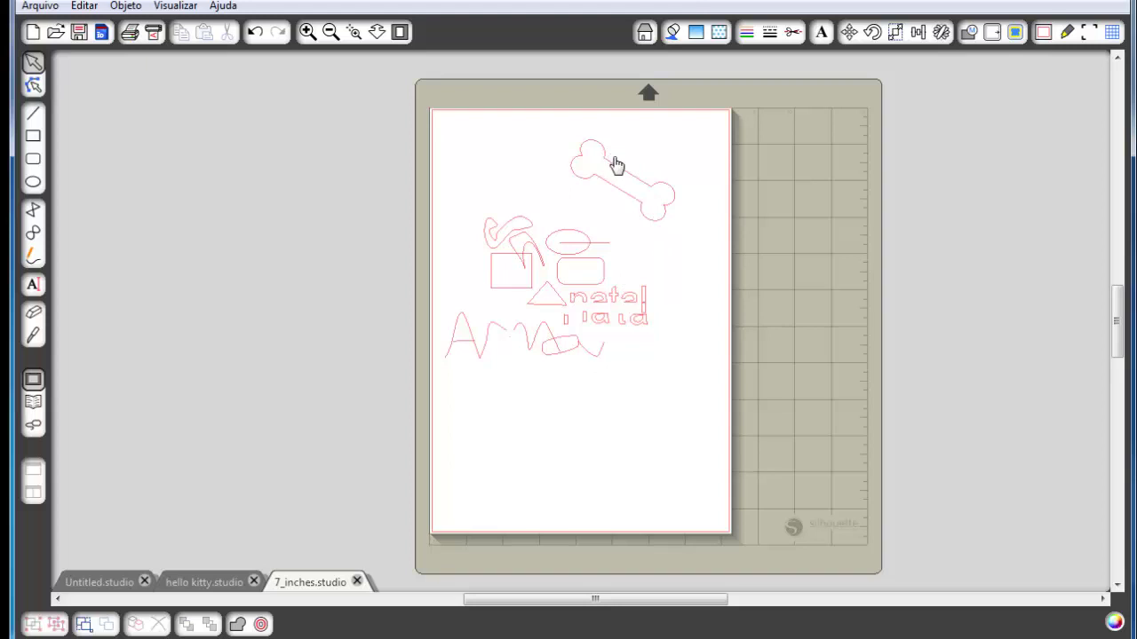
# Delete every shape except the bone and reposition the bone nearer the middle of the page
pyautogui.moveTo(614, 163); pyautogui.dragTo(578, 172)
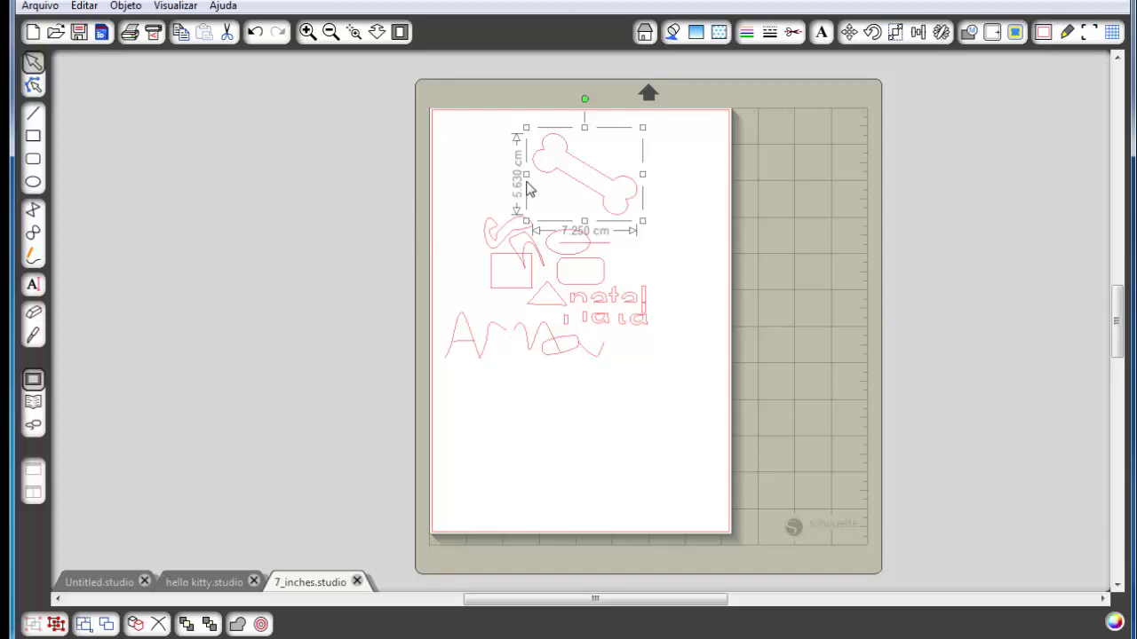
pyautogui.moveTo(433, 114); pyautogui.dragTo(658, 394)
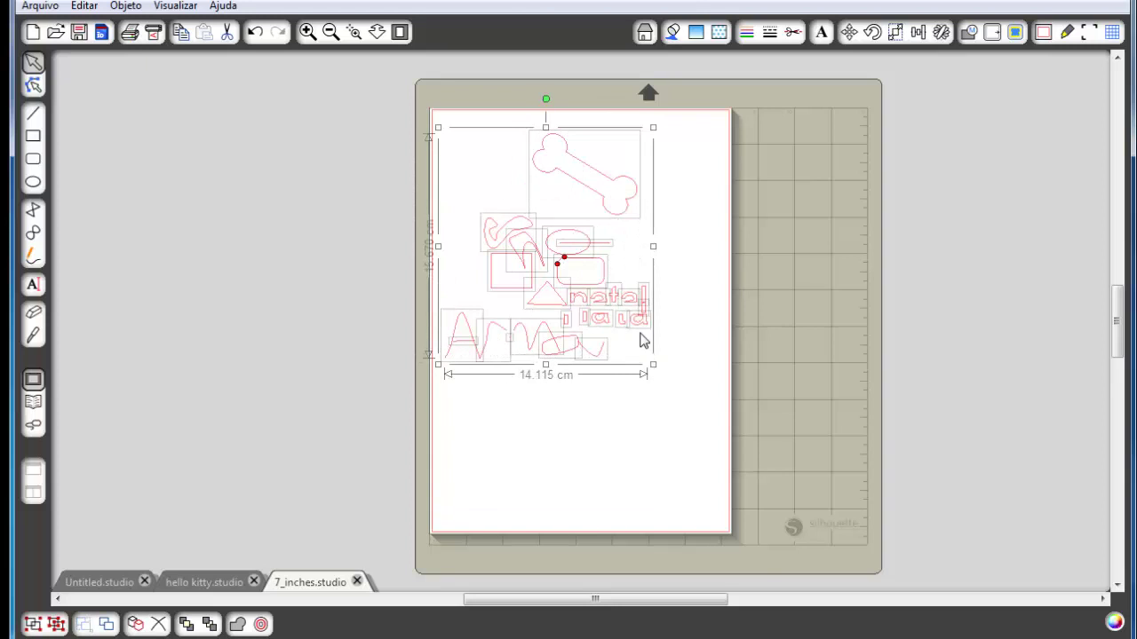
pyautogui.keyDown('shift'); pyautogui.click(601, 177); pyautogui.keyUp('shift')
pyautogui.press('Delete')
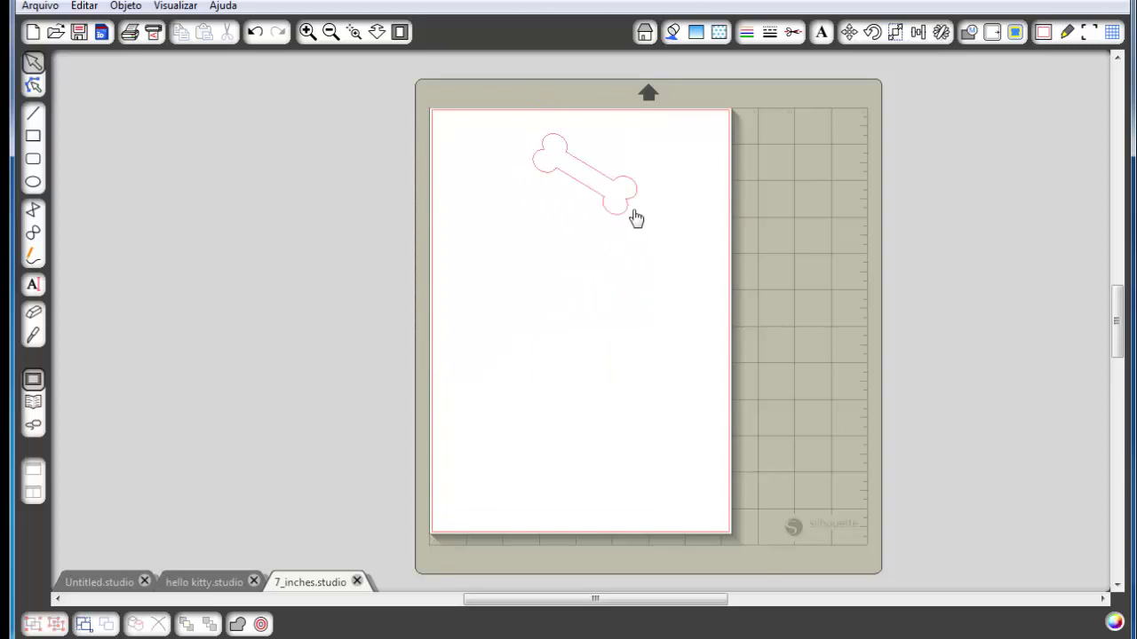
pyautogui.moveTo(636, 218); pyautogui.dragTo(610, 300)
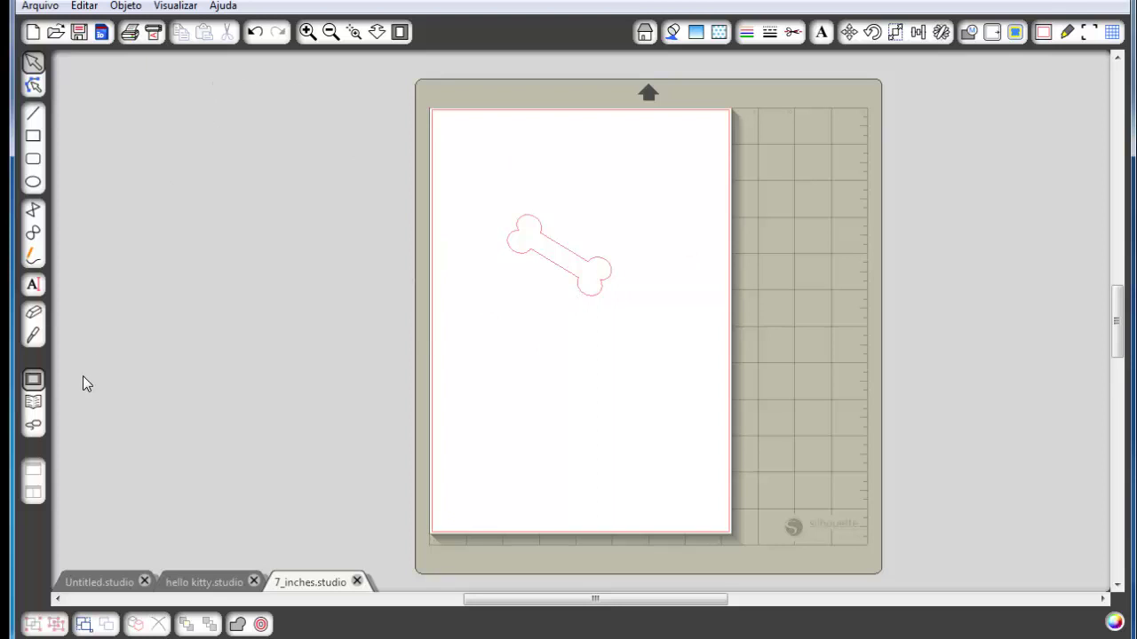
# Open the green clover image from the SILHOUETTE ARQUIVOS folder, listing files of the type All Files (*.*)
pyautogui.click(54, 36)
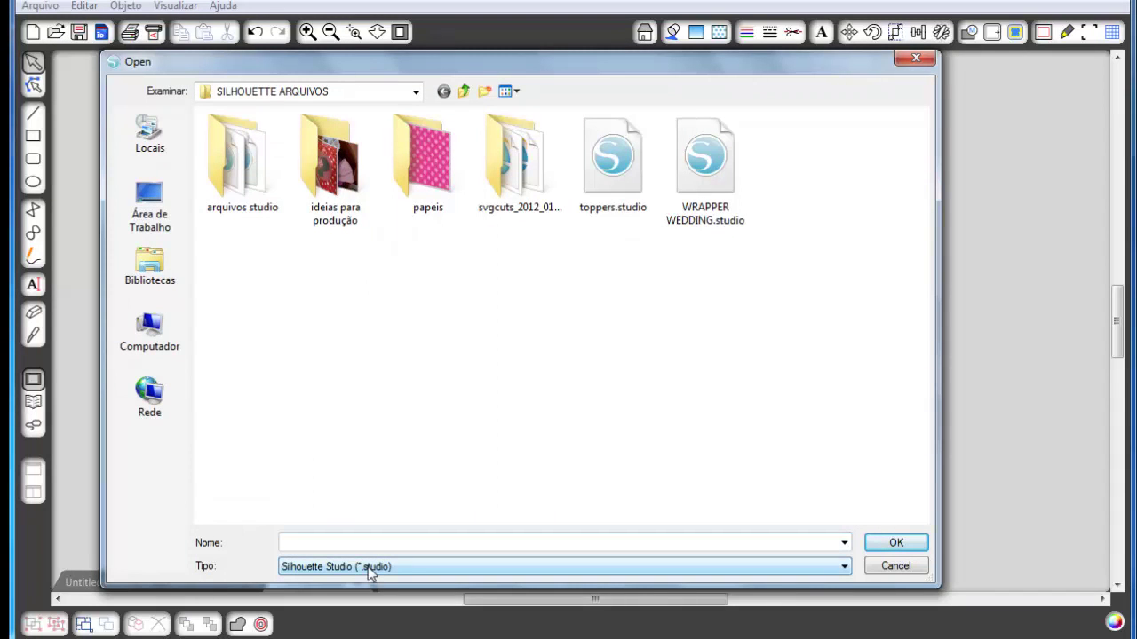
pyautogui.click(368, 567)
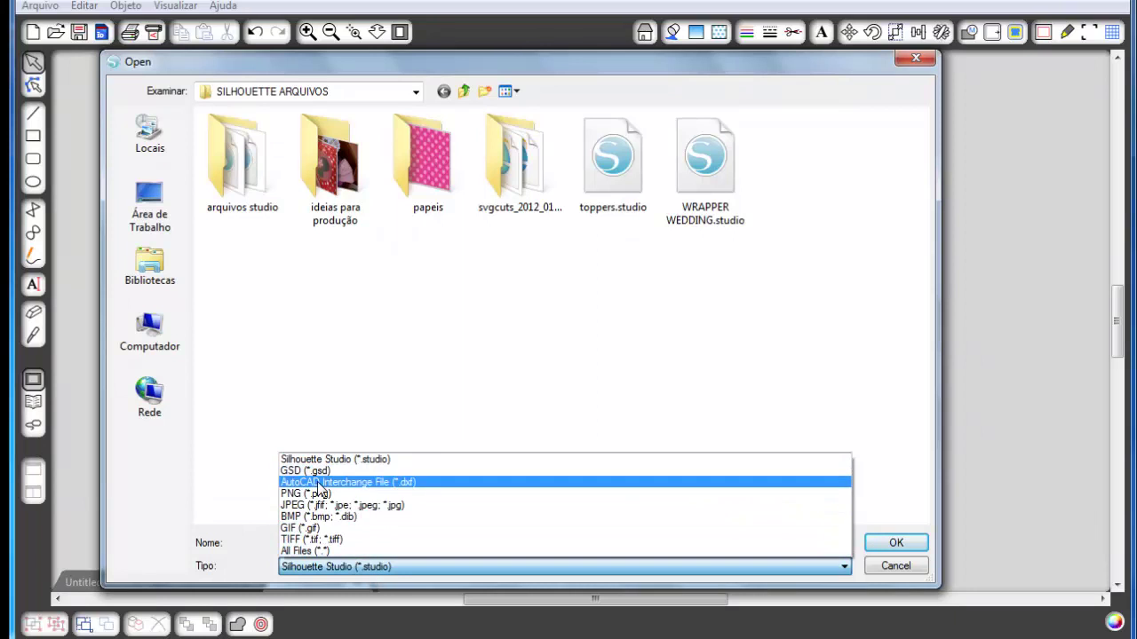
pyautogui.click(319, 551)
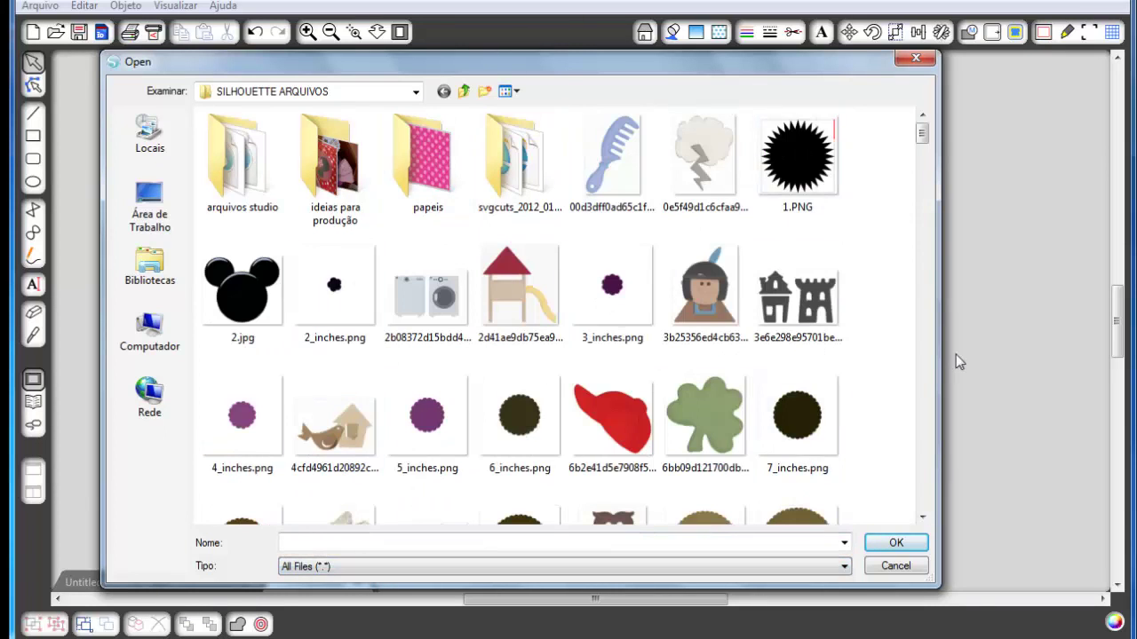
pyautogui.doubleClick(704, 419)
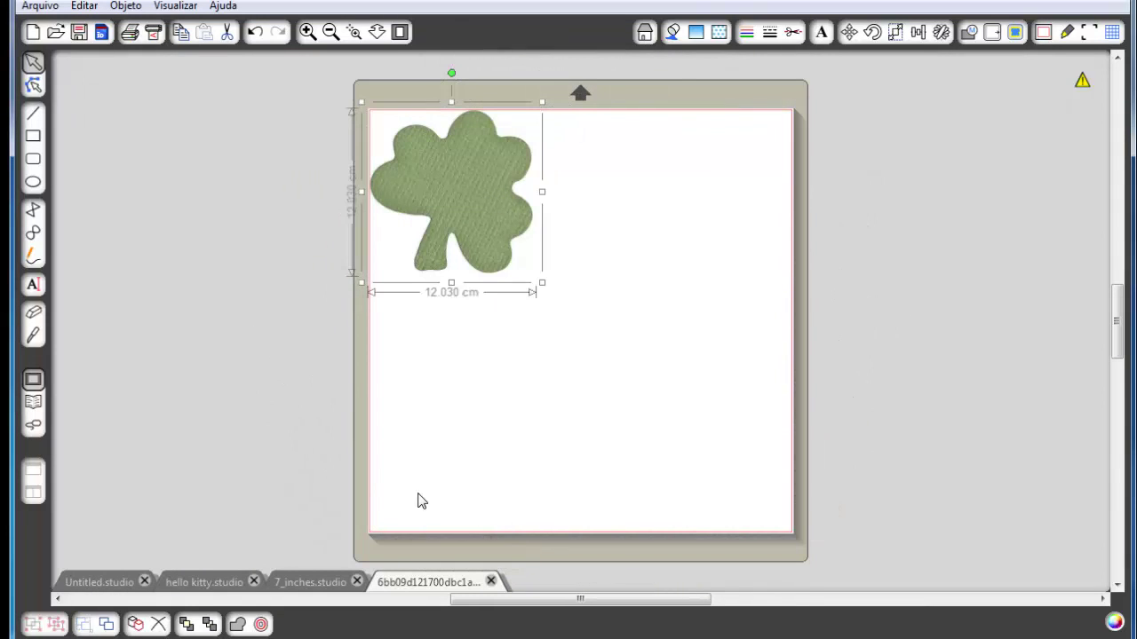
# Look through the four open documents in turn, including 7_inches.studio and the clover image
pyautogui.click(92, 578)
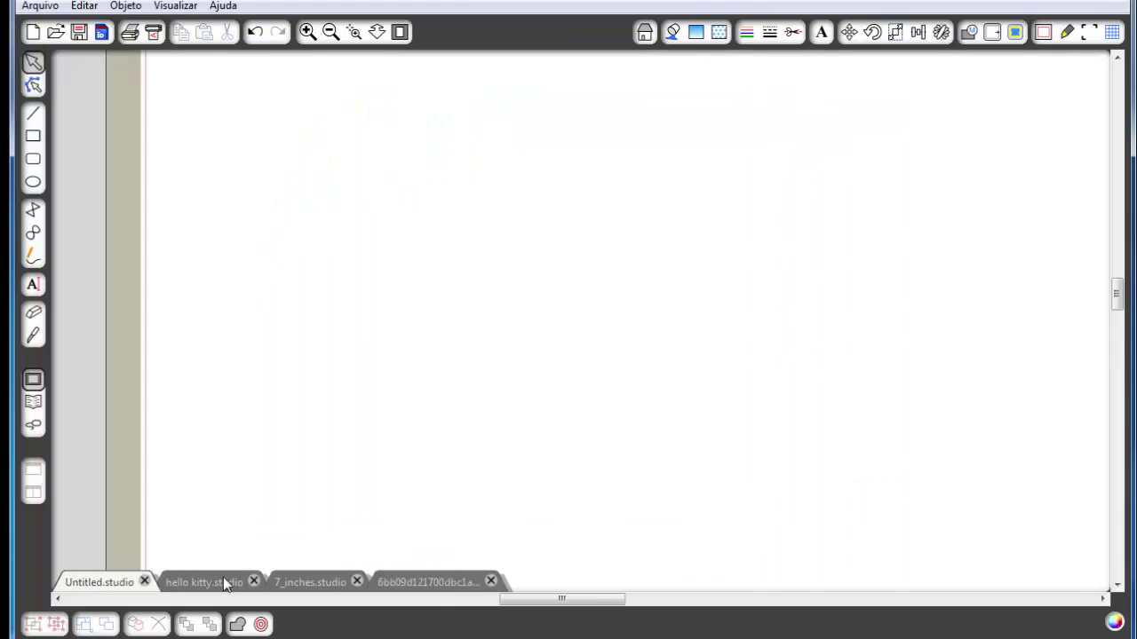
pyautogui.click(223, 576)
pyautogui.click(304, 581)
pyautogui.click(420, 581)
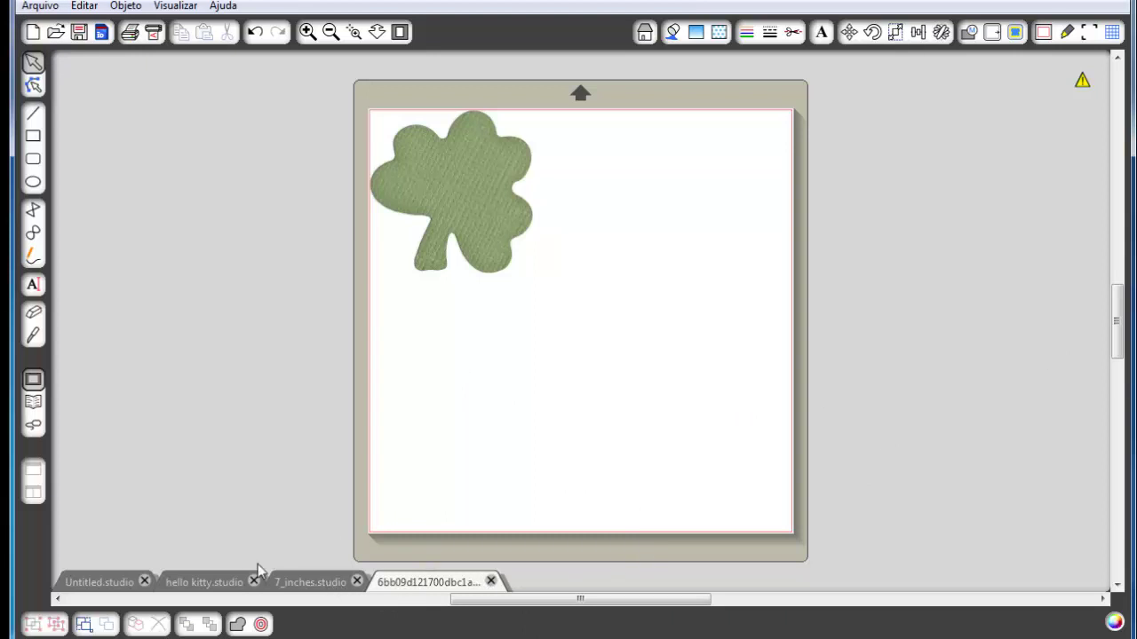
pyautogui.hotkey('ctrl', 'Tab')
pyautogui.hotkey('ctrl', 'Tab')
pyautogui.hotkey('ctrl', 'Tab')
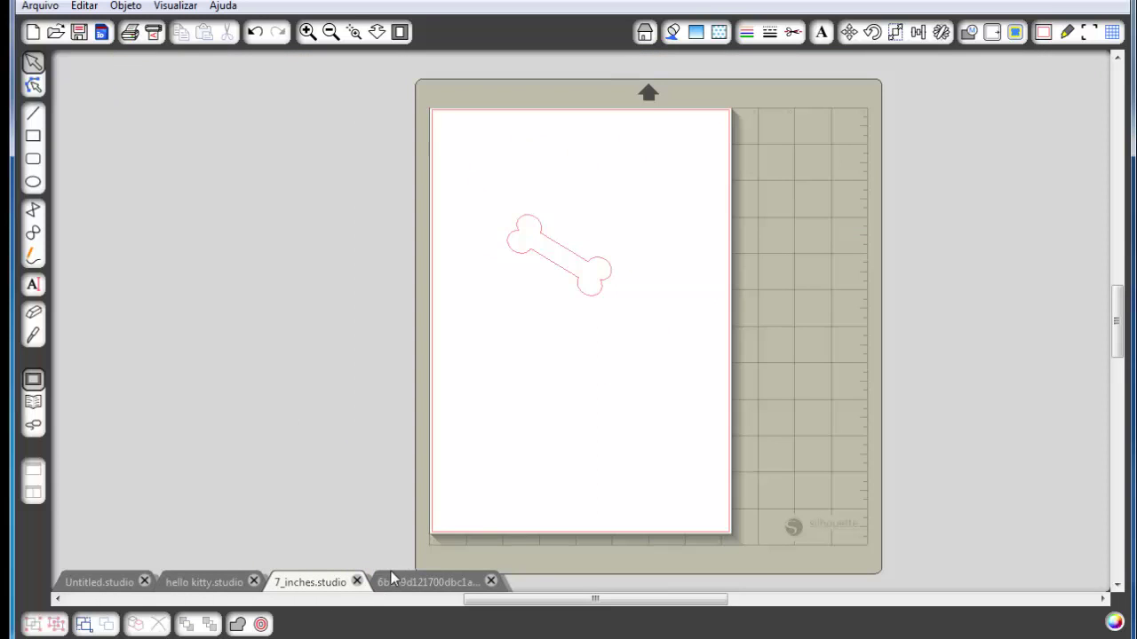
# Close Untitled.studio and hello kitty.studio without saving, and switch to 7_inches.studio
pyautogui.click(143, 582)
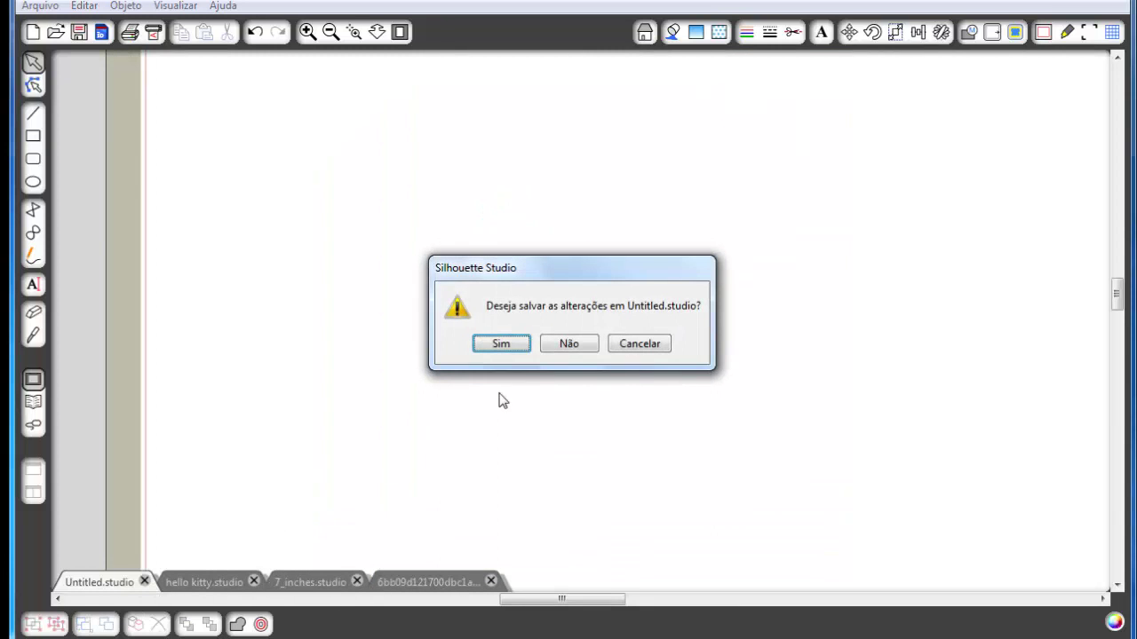
pyautogui.press('Return')
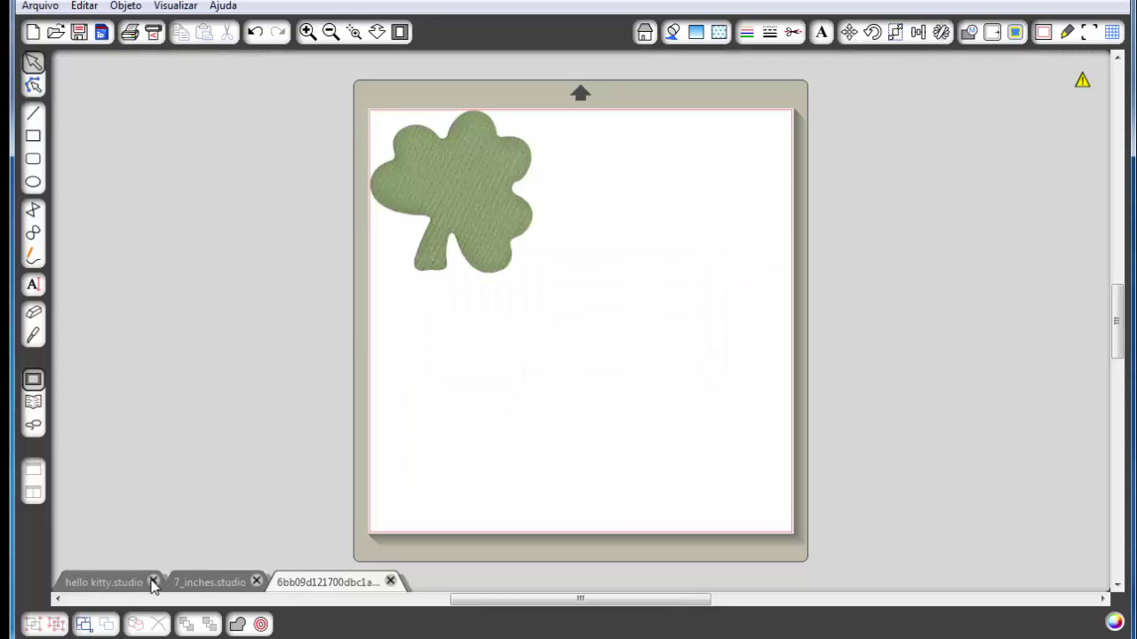
pyautogui.click(152, 583)
pyautogui.click(568, 343)
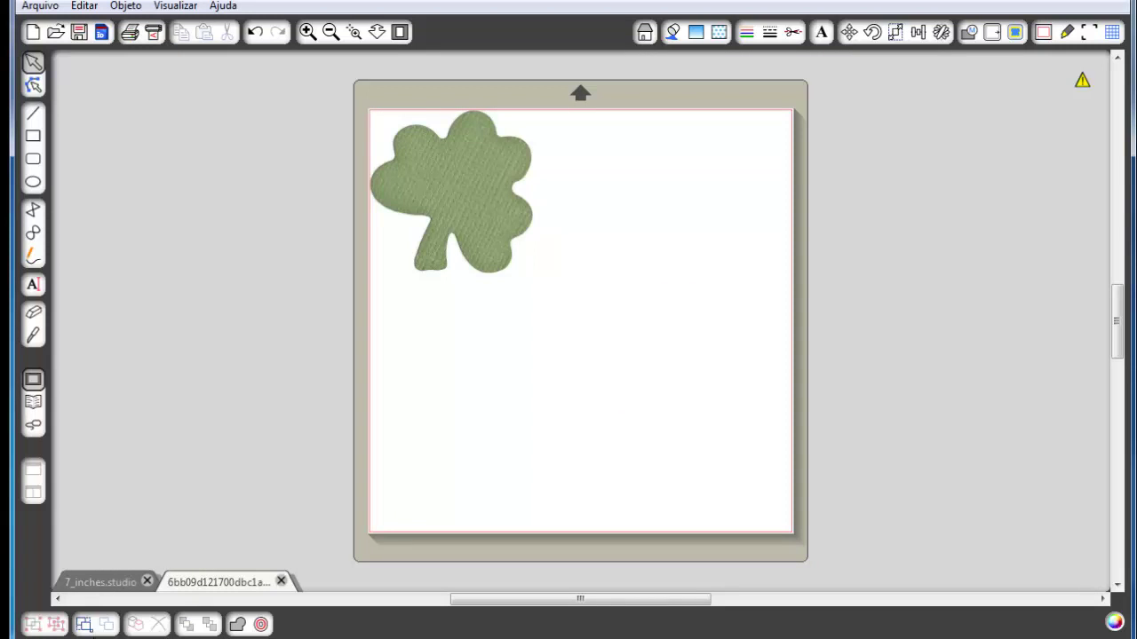
pyautogui.click(119, 588)
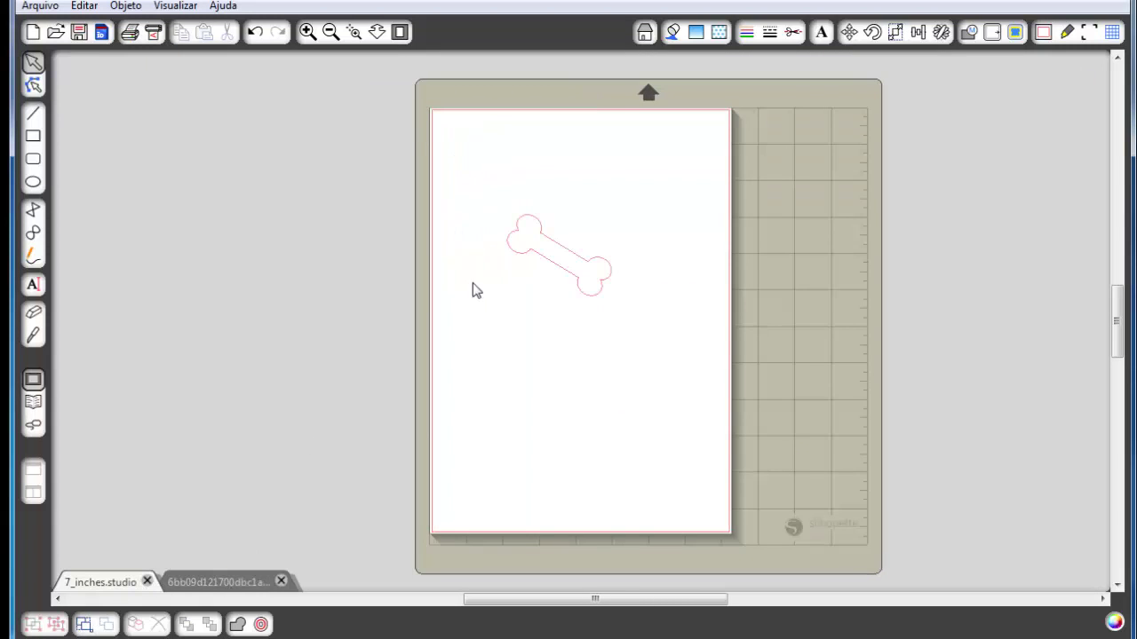
# Duplicate the bone below the original, group the two bones and move the group slightly up the page
pyautogui.click(548, 266)
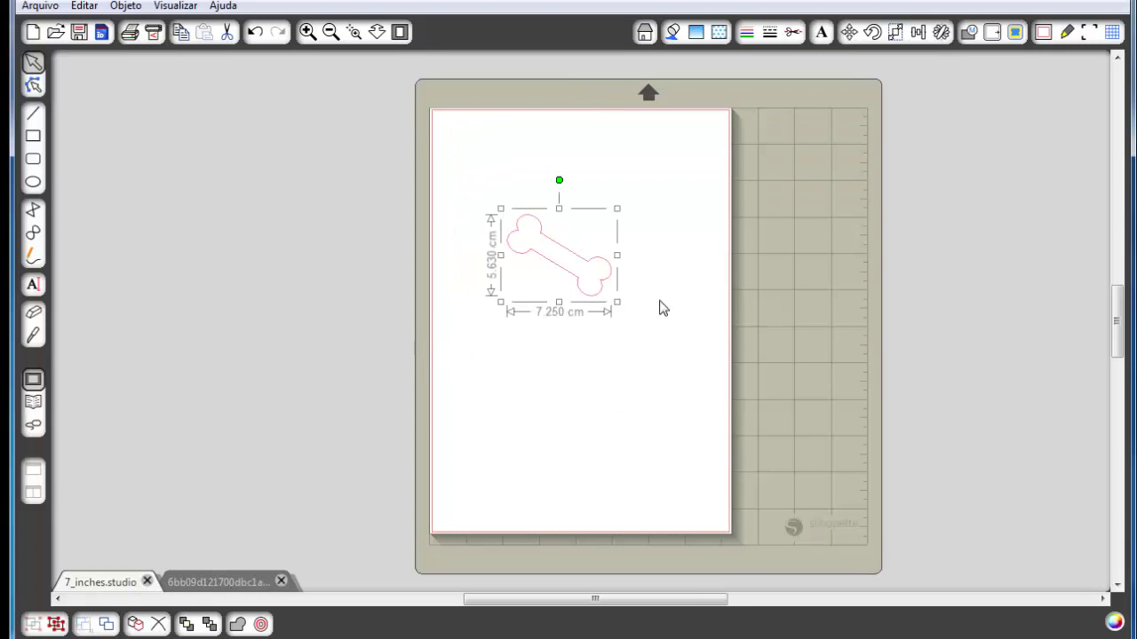
pyautogui.hotkey('ctrl', 'd')
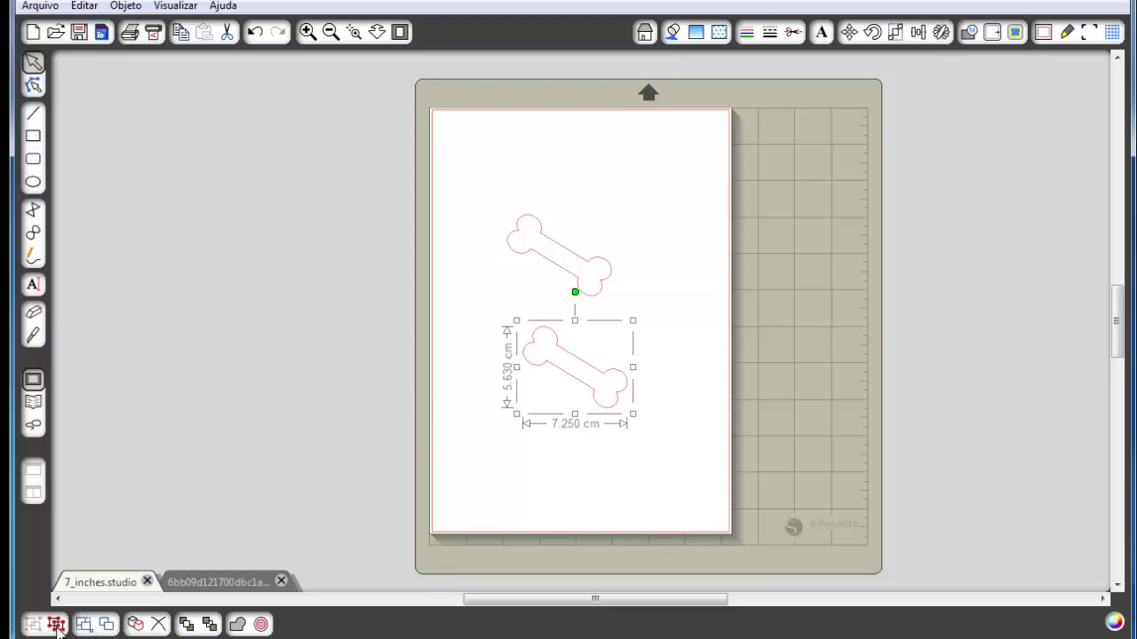
pyautogui.moveTo(709, 182); pyautogui.dragTo(497, 406)
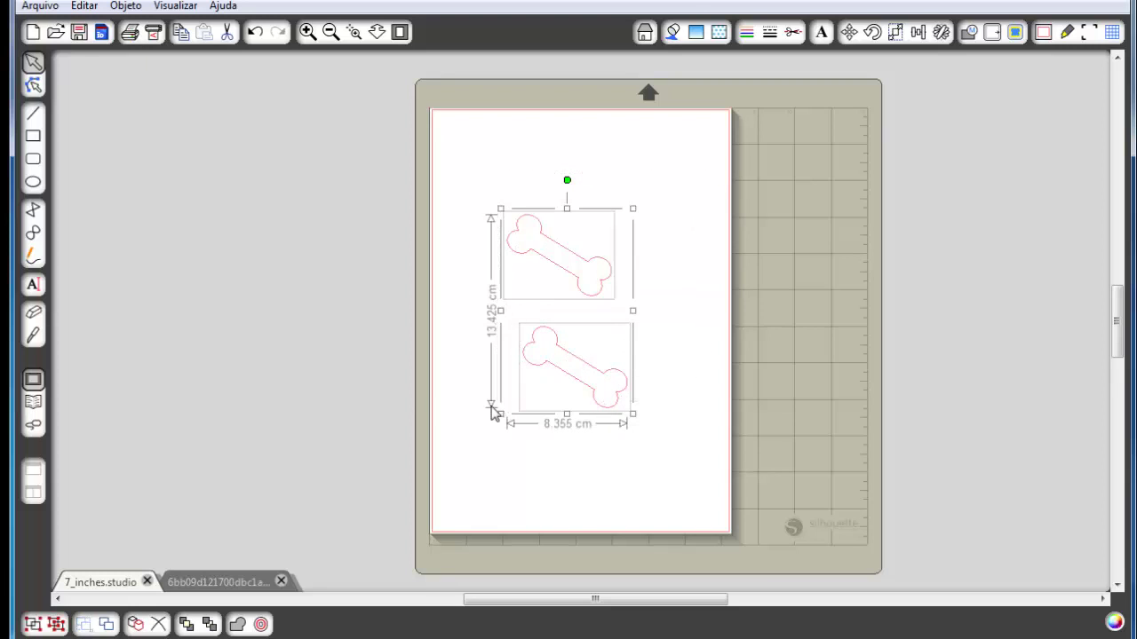
pyautogui.click(35, 626)
pyautogui.moveTo(558, 347); pyautogui.dragTo(573, 302)
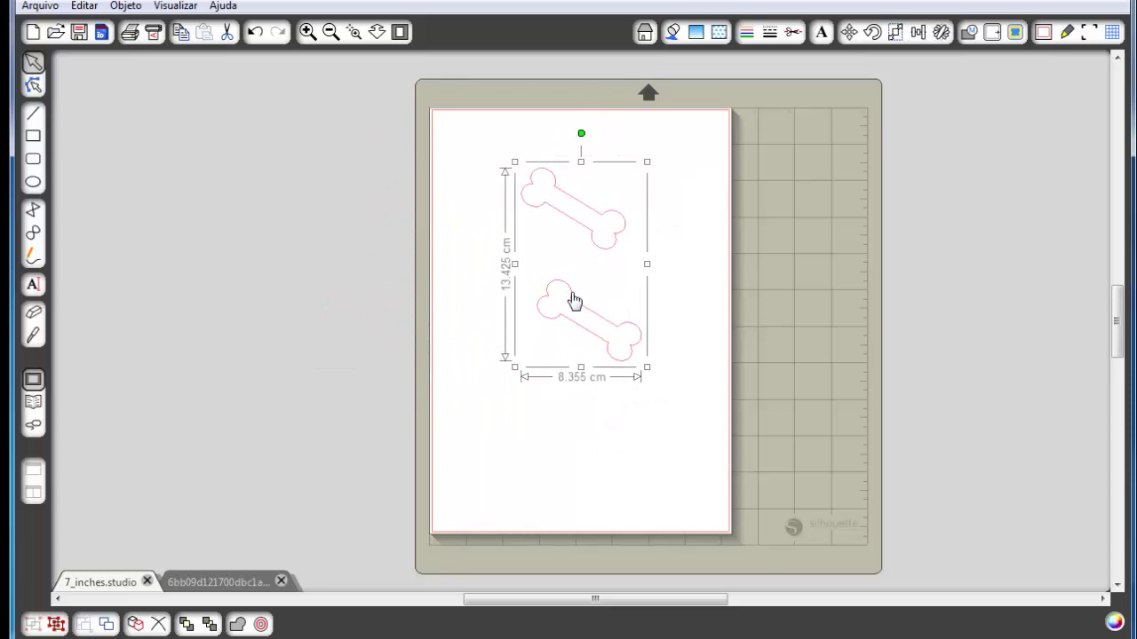
# Ungroup the two bones and move the lower one slightly left and down on its own
pyautogui.click(56, 623)
pyautogui.click(560, 399)
pyautogui.moveTo(576, 332); pyautogui.dragTo(541, 346)
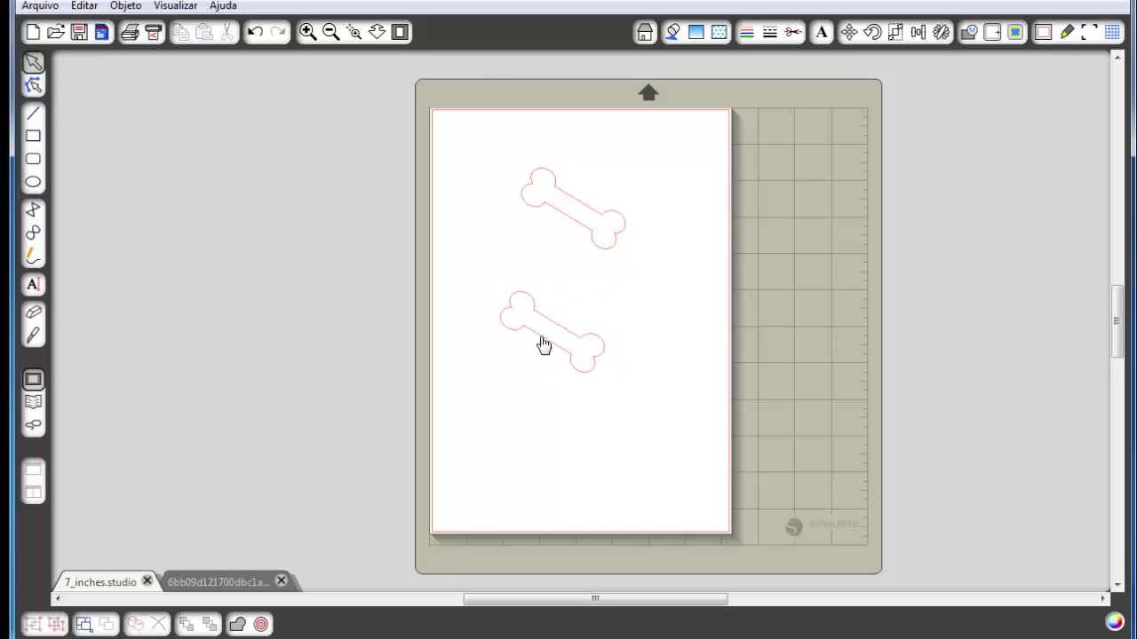
# Select and deselect all shapes, and duplicate the lower bone and delete the copy
pyautogui.click(84, 625)
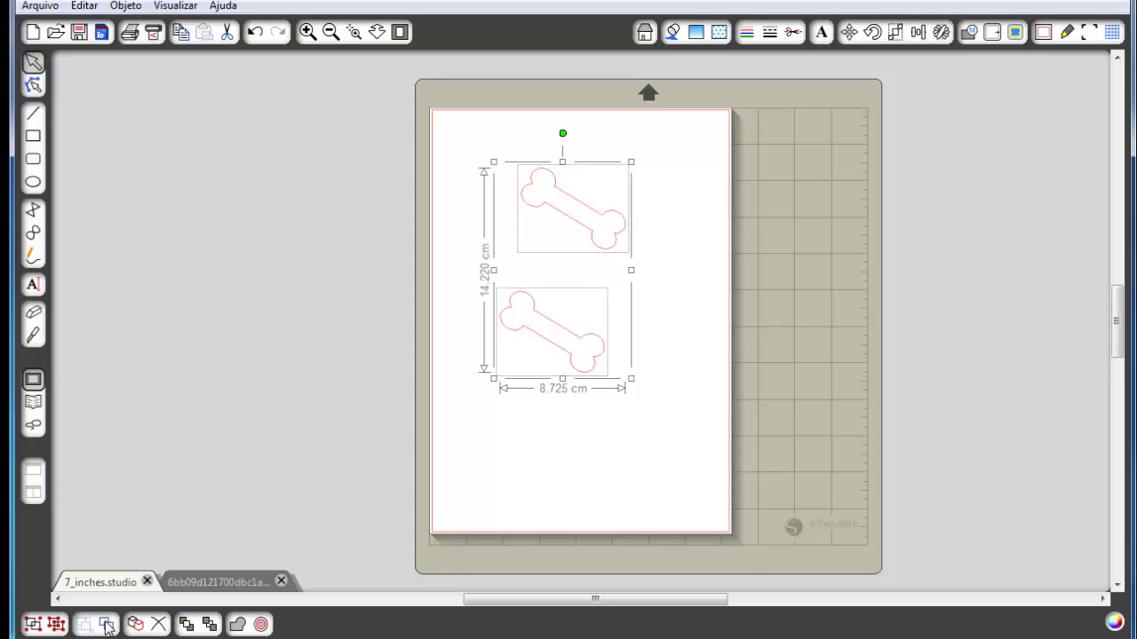
pyautogui.click(107, 625)
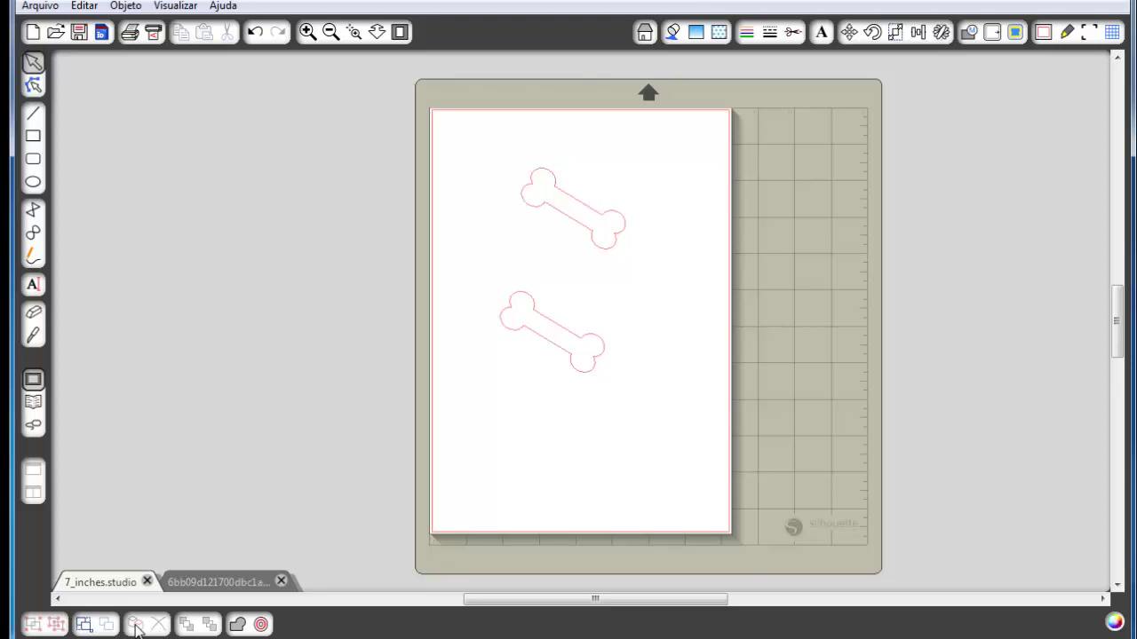
pyautogui.click(578, 372)
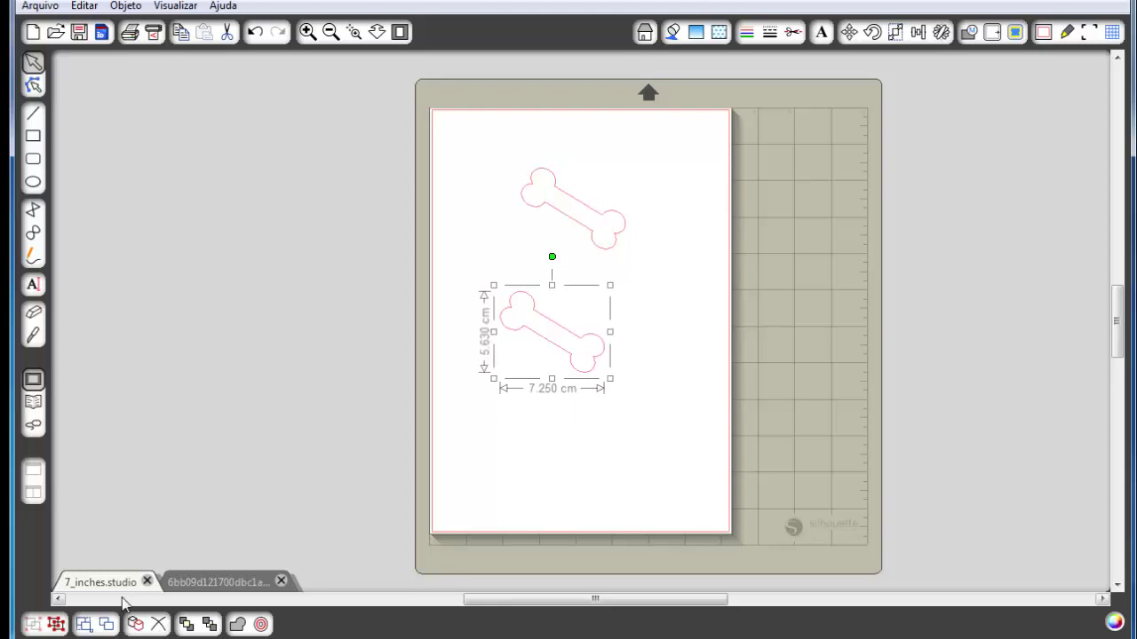
pyautogui.click(136, 625)
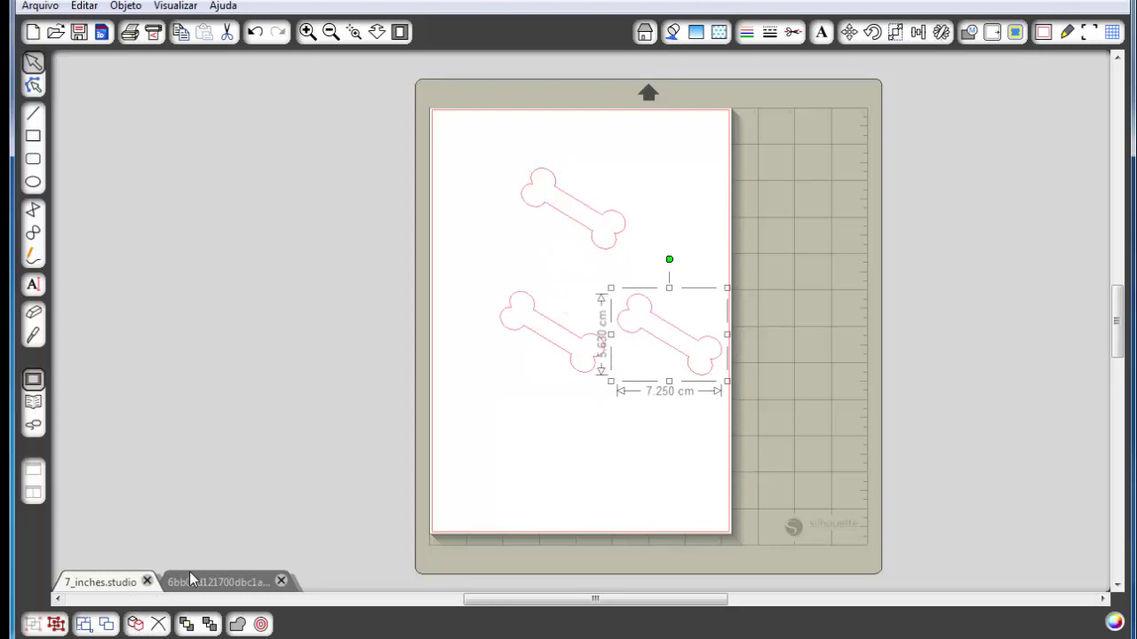
pyautogui.click(158, 625)
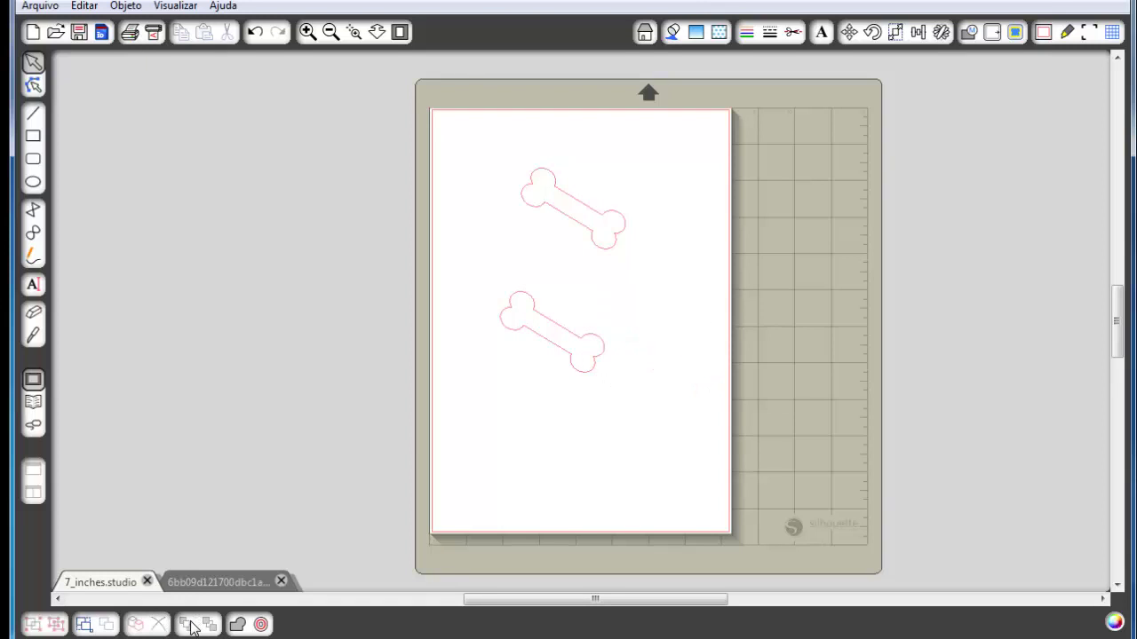
# Overlap the lower bone on the upper one, filling the moved bone black and the other red
pyautogui.moveTo(597, 355); pyautogui.dragTo(641, 251)
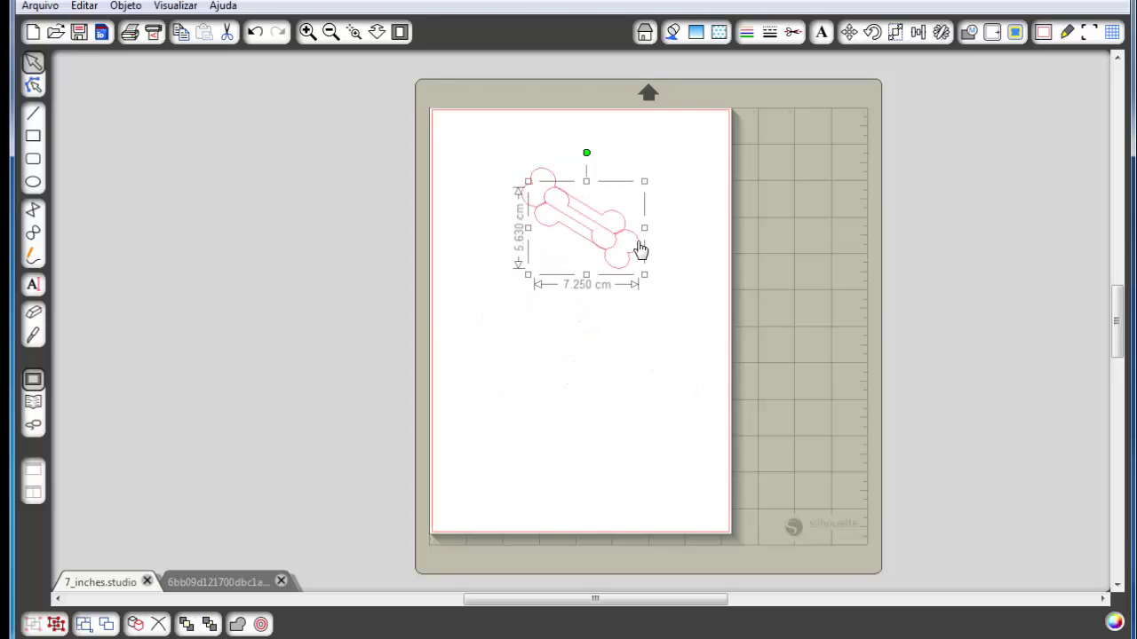
pyautogui.click(672, 33)
pyautogui.click(970, 138)
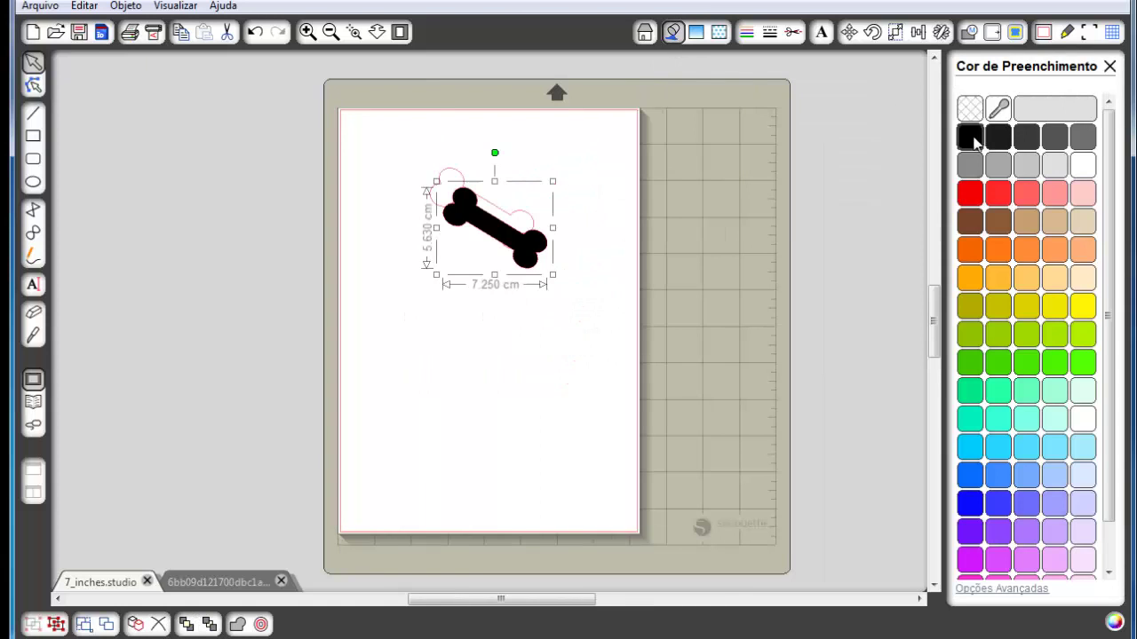
pyautogui.click(520, 215)
pyautogui.click(971, 194)
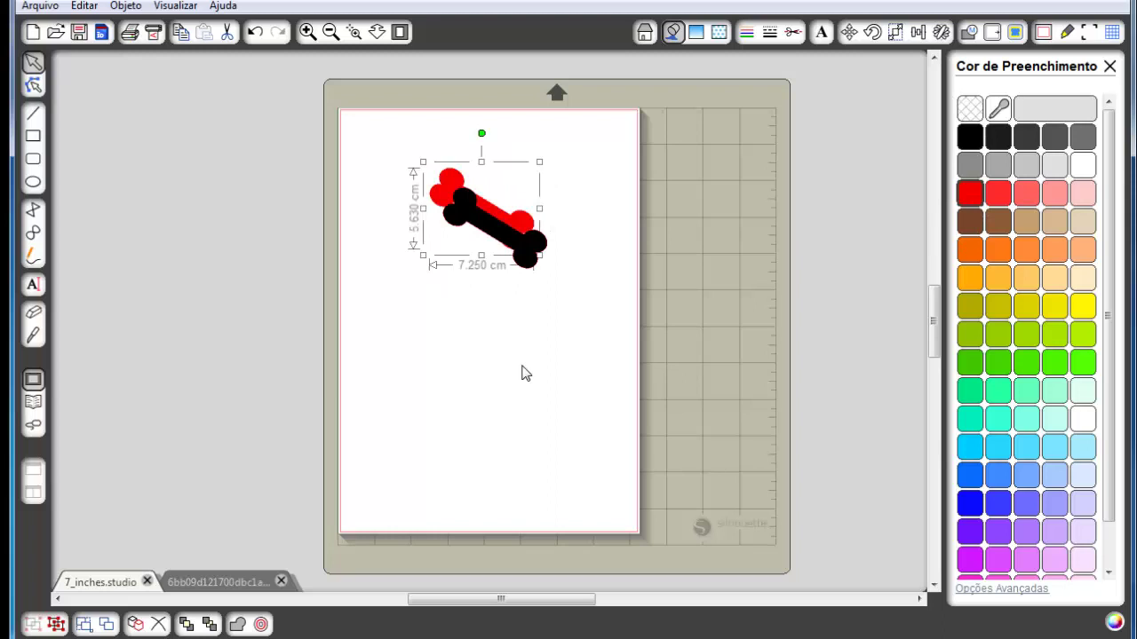
# Send the black bone behind the red bone
pyautogui.click(319, 444)
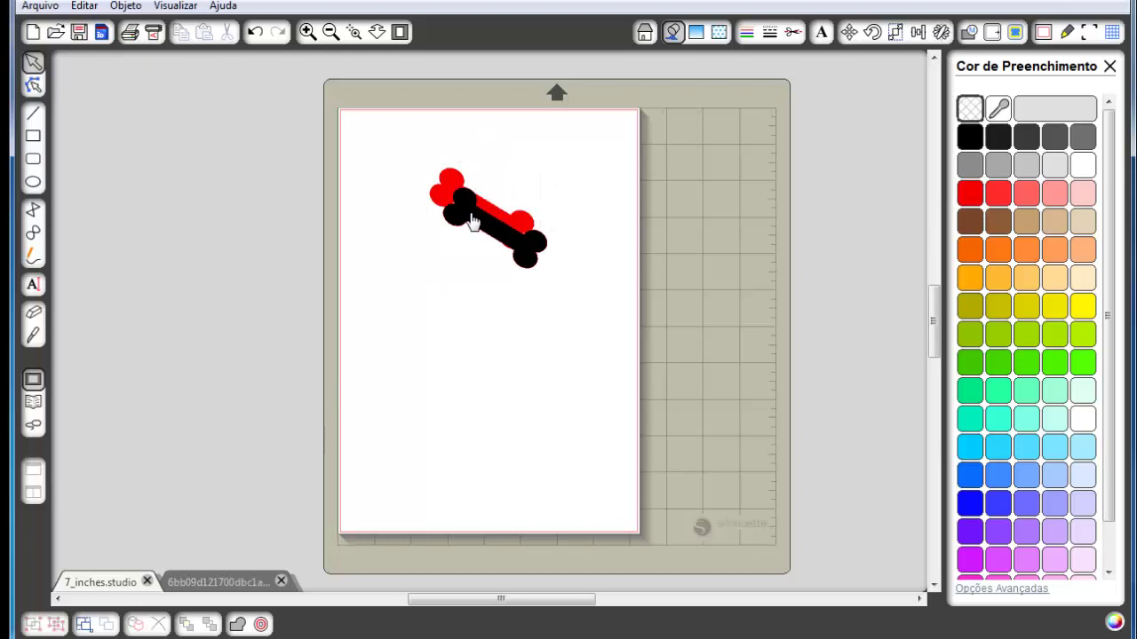
pyautogui.hotkey('ctrl', 'a')
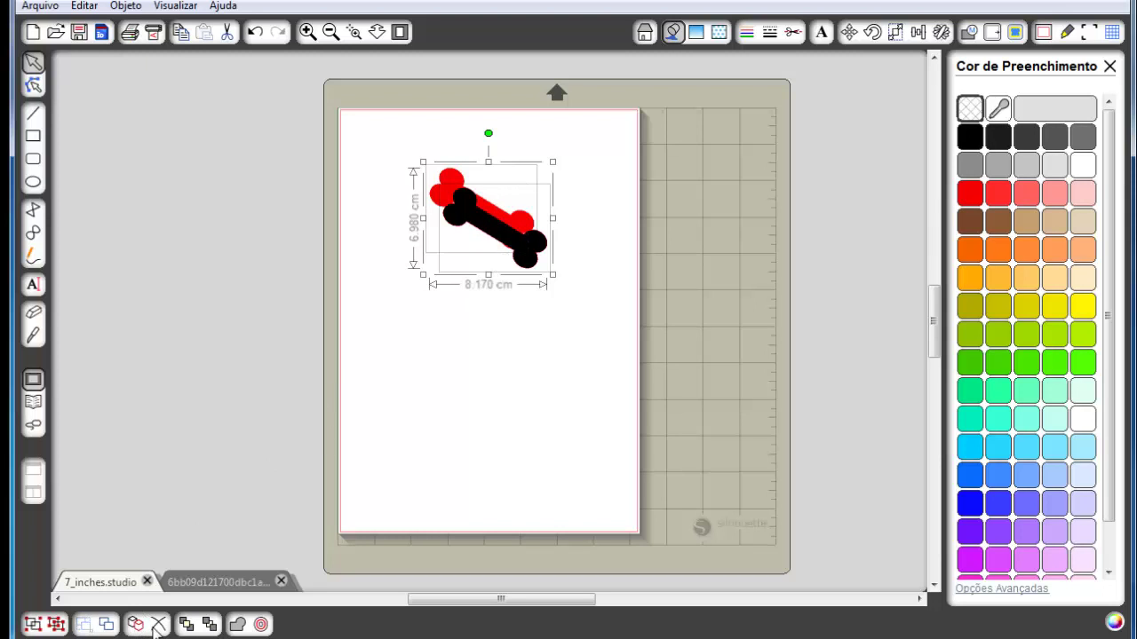
pyautogui.hotkey('ctrl', 'g')
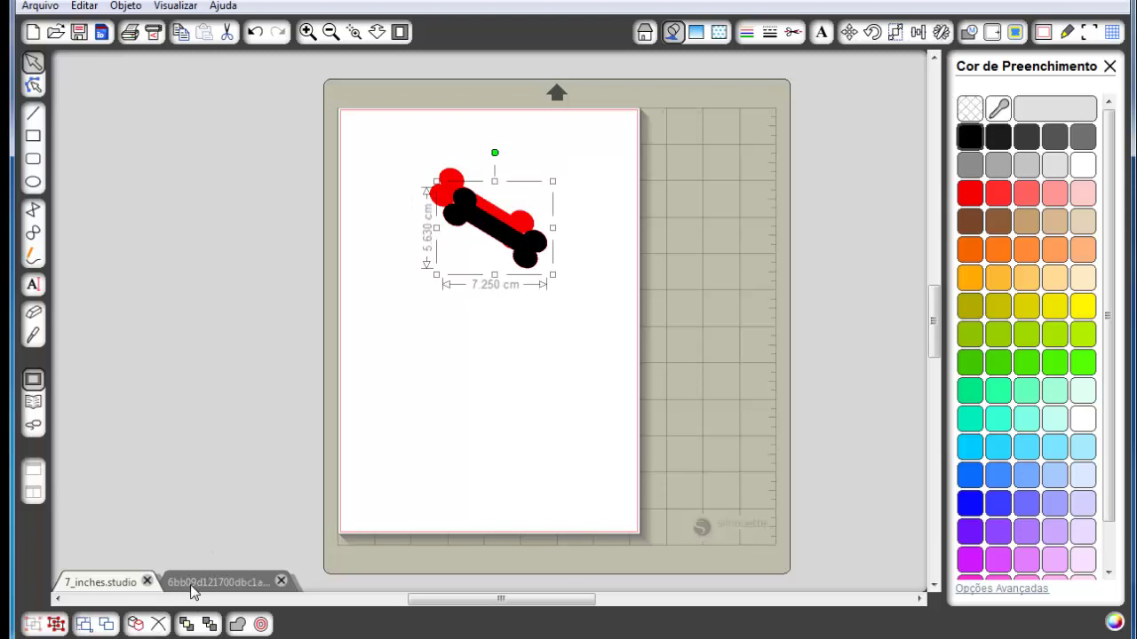
pyautogui.click(211, 626)
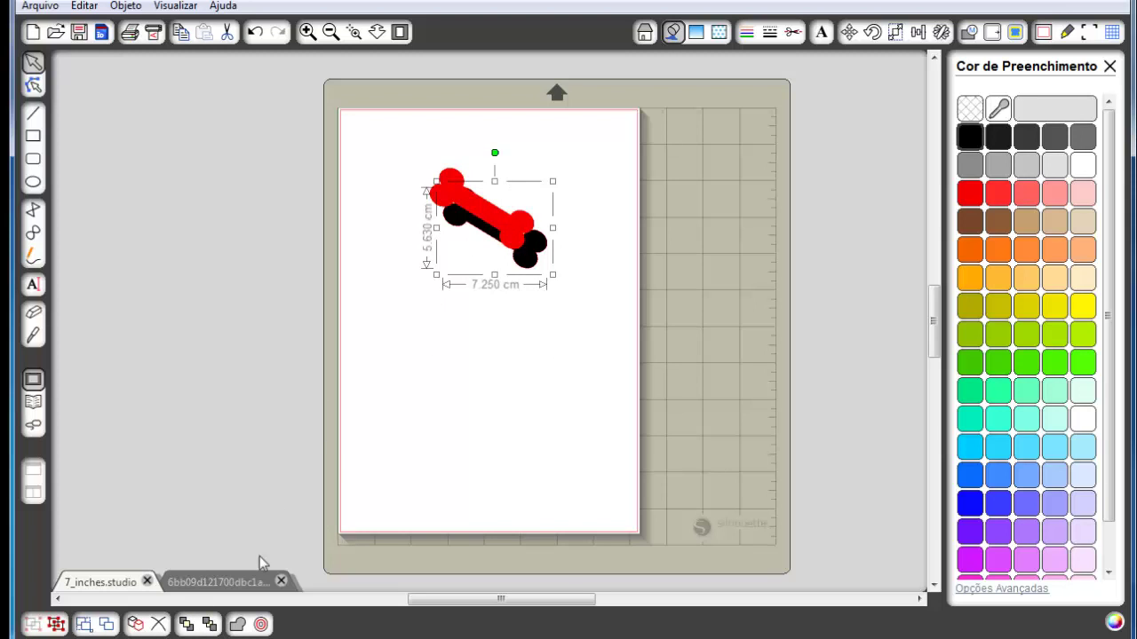
# Shift the black bone slightly down and left, weld it with the red bone, and move the welded shape lower on the page
pyautogui.moveTo(521, 257)
pyautogui.mouseDown()
pyautogui.moveTo(493, 284)
pyautogui.moveTo(477, 271)
pyautogui.moveTo(500, 267)
pyautogui.mouseUp()
pyautogui.moveTo(589, 162); pyautogui.dragTo(391, 289)
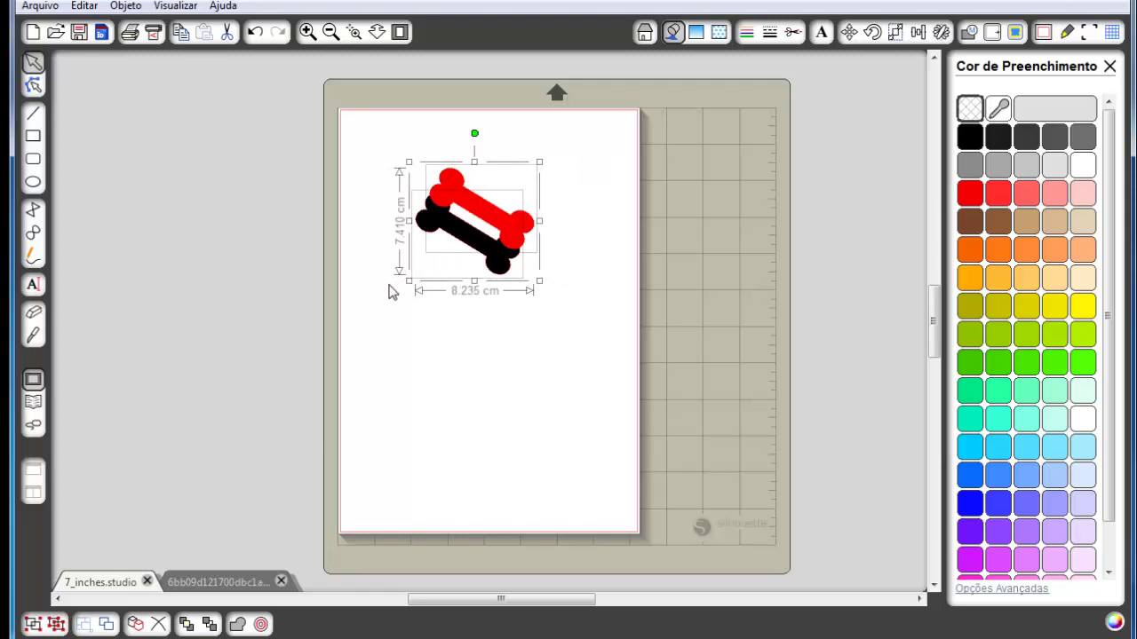
pyautogui.click(240, 624)
pyautogui.moveTo(473, 238); pyautogui.dragTo(469, 327)
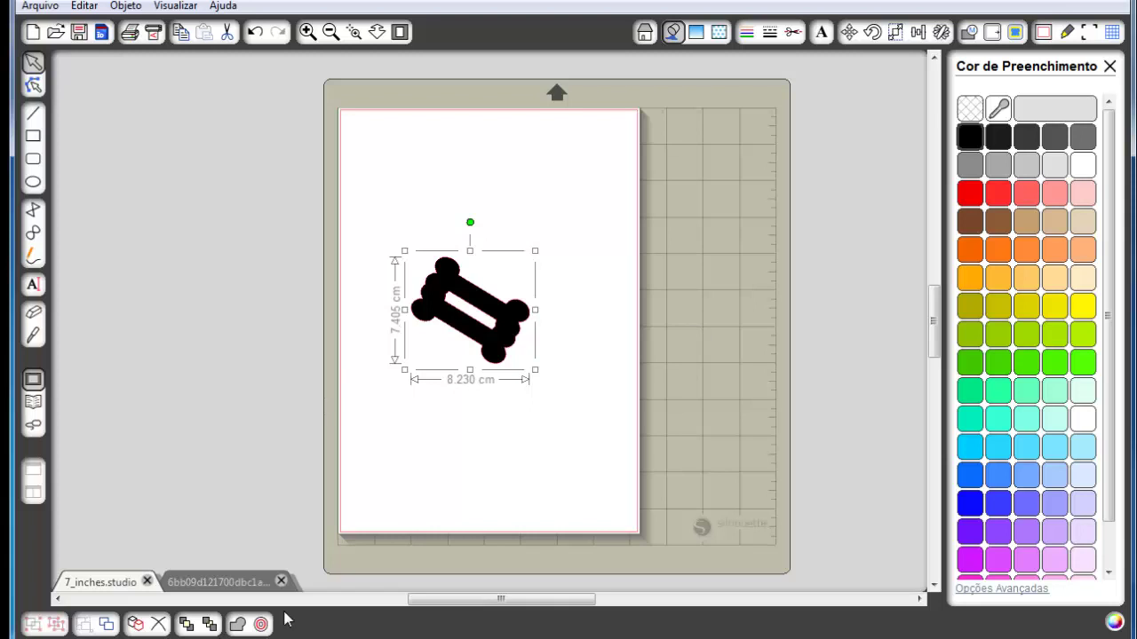
# Open the Deslocar offset options and examine the welded shape using zoom in, zoom out, area zoom, drag zoom and fit to page
pyautogui.click(993, 33)
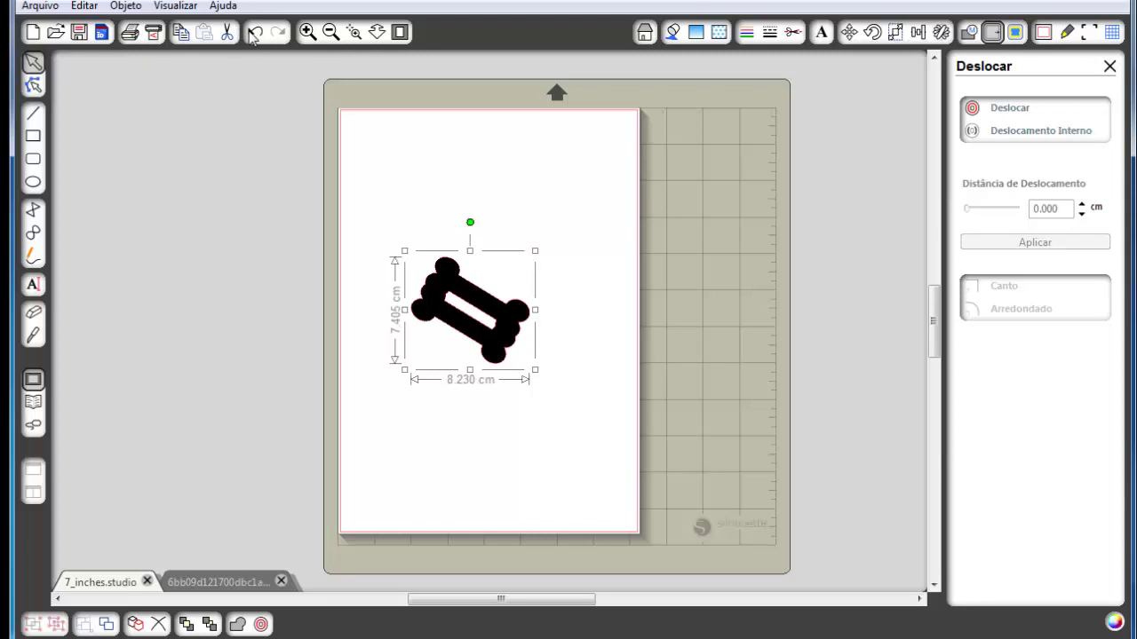
pyautogui.click(306, 33)
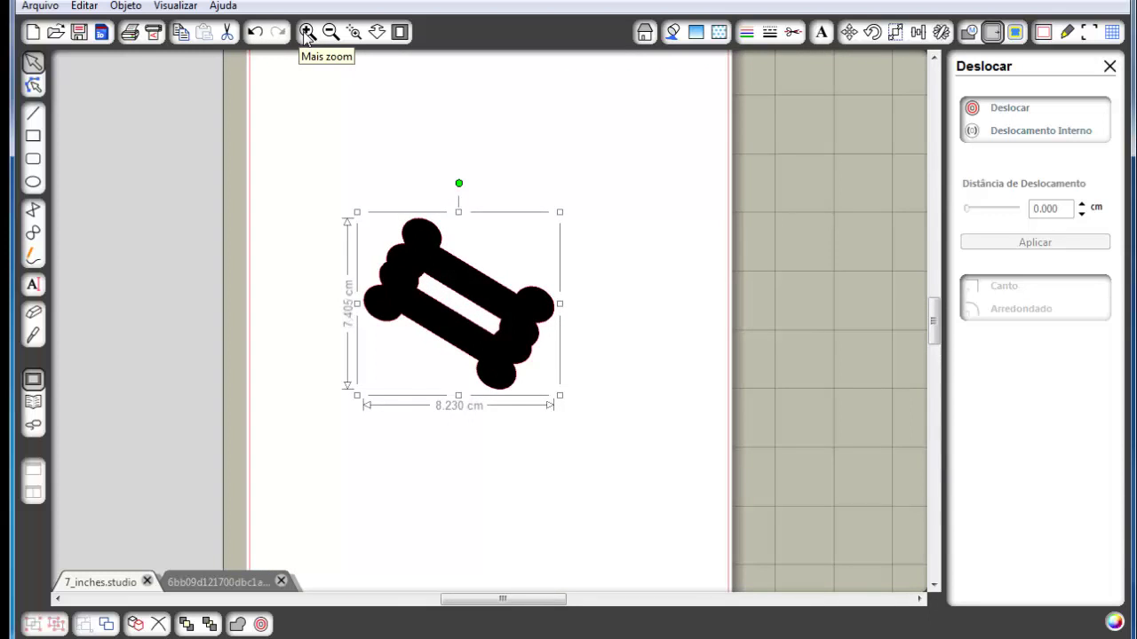
pyautogui.click(331, 33)
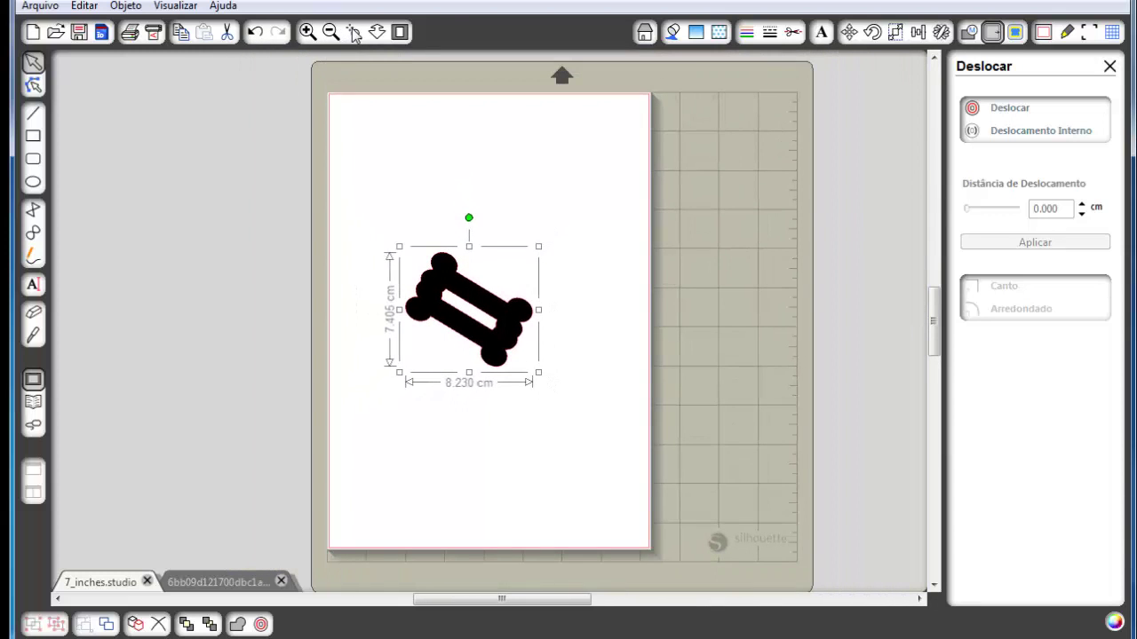
pyautogui.click(354, 33)
pyautogui.moveTo(360, 212); pyautogui.dragTo(573, 428)
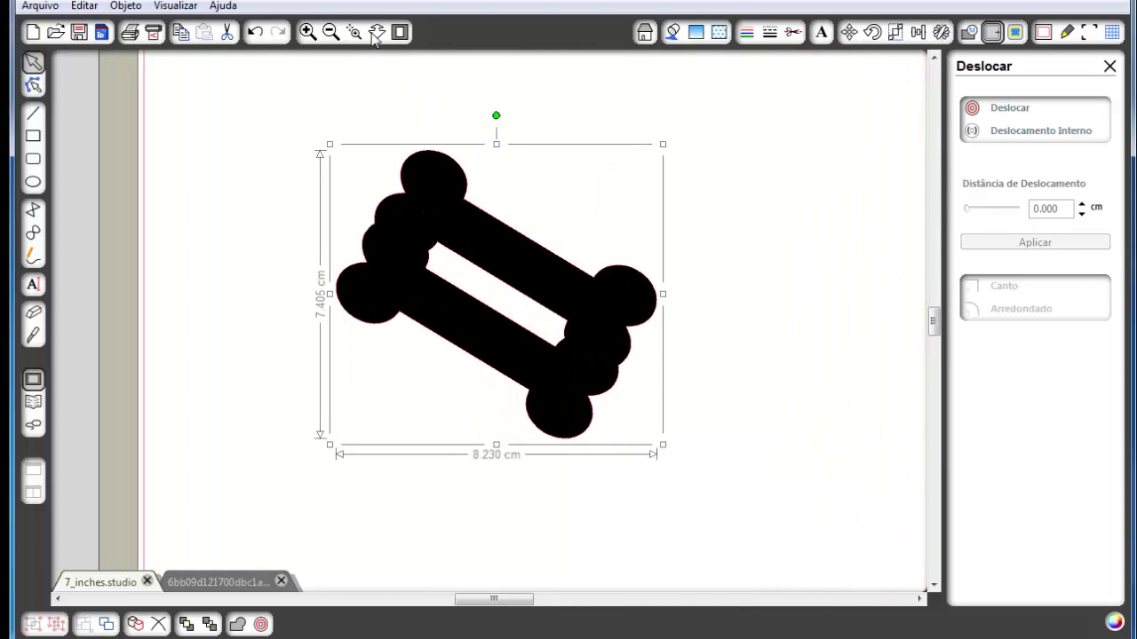
pyautogui.click(377, 33)
pyautogui.moveTo(705, 429); pyautogui.dragTo(645, 366)
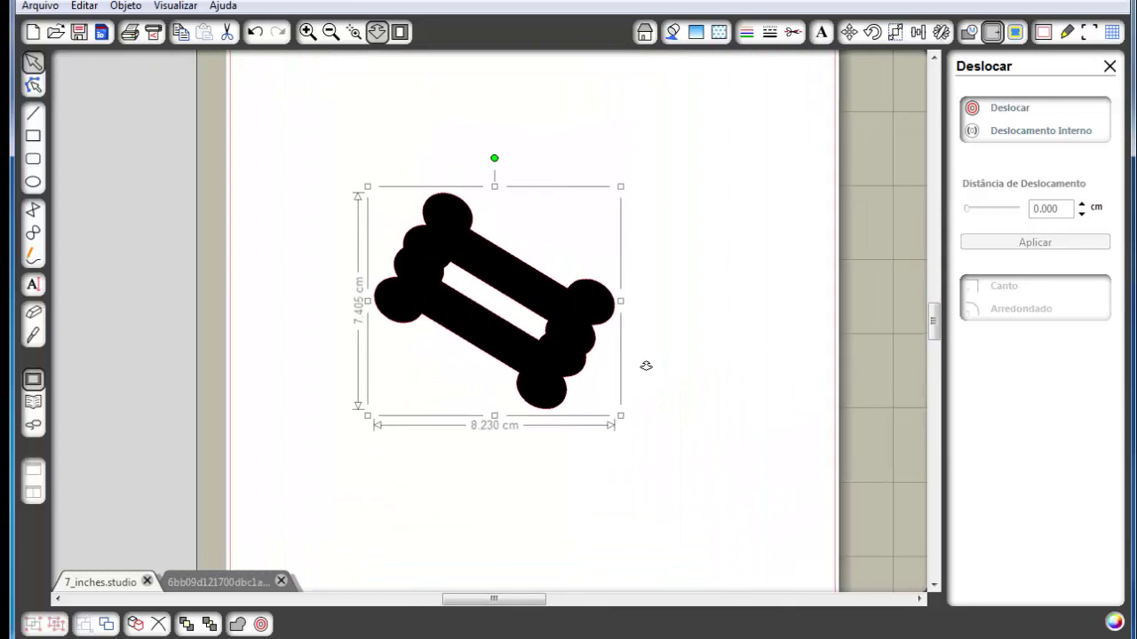
pyautogui.click(400, 33)
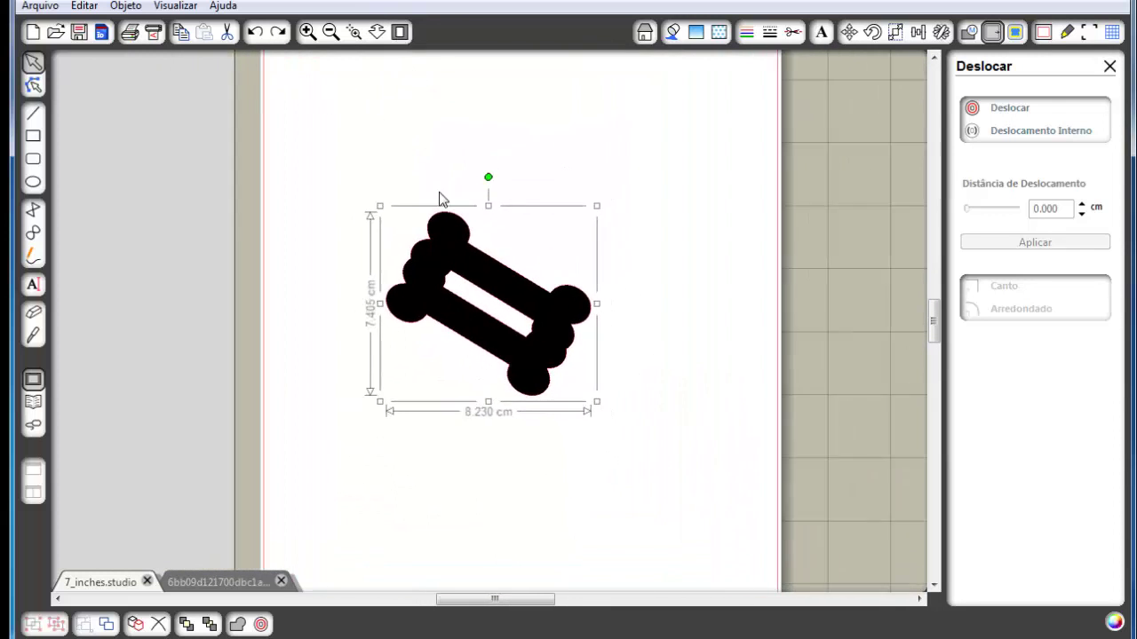